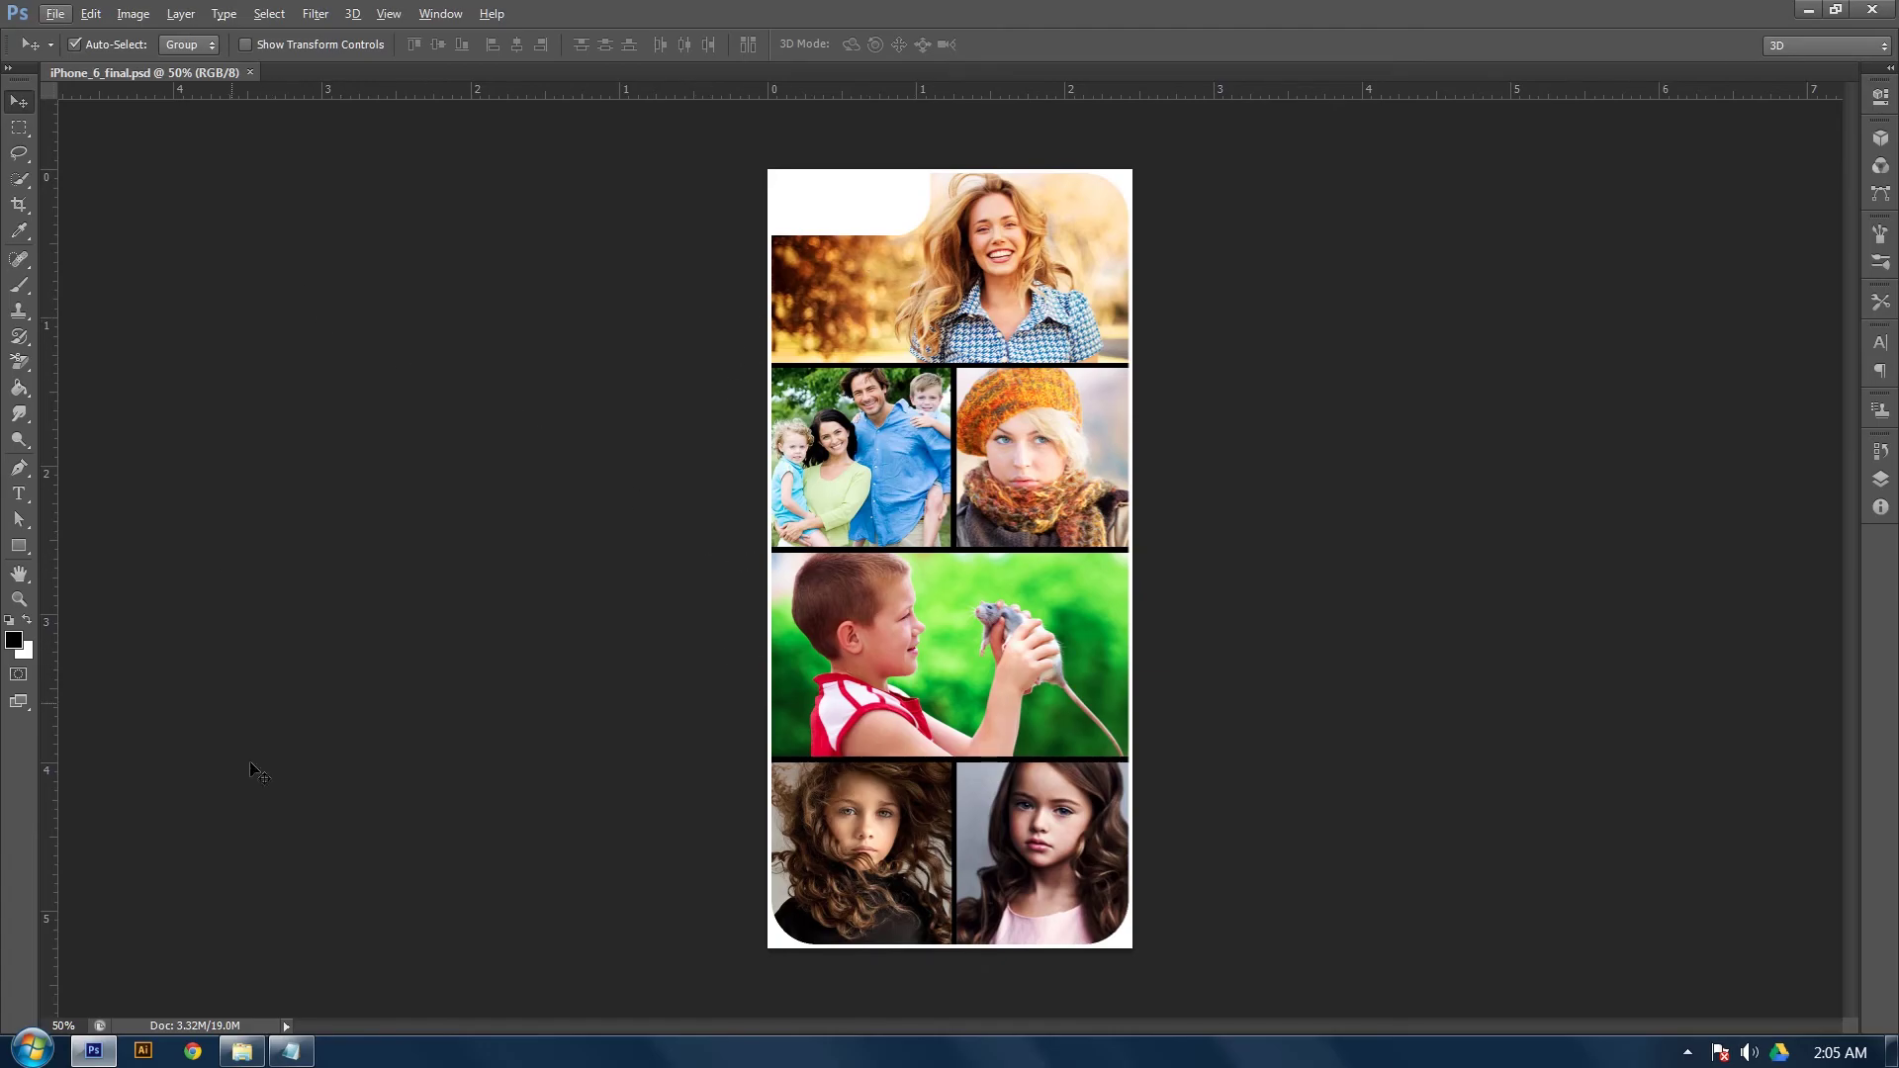
Open the iPhone_6.psd template from the photo folder in Photoshop
click(244, 1055)
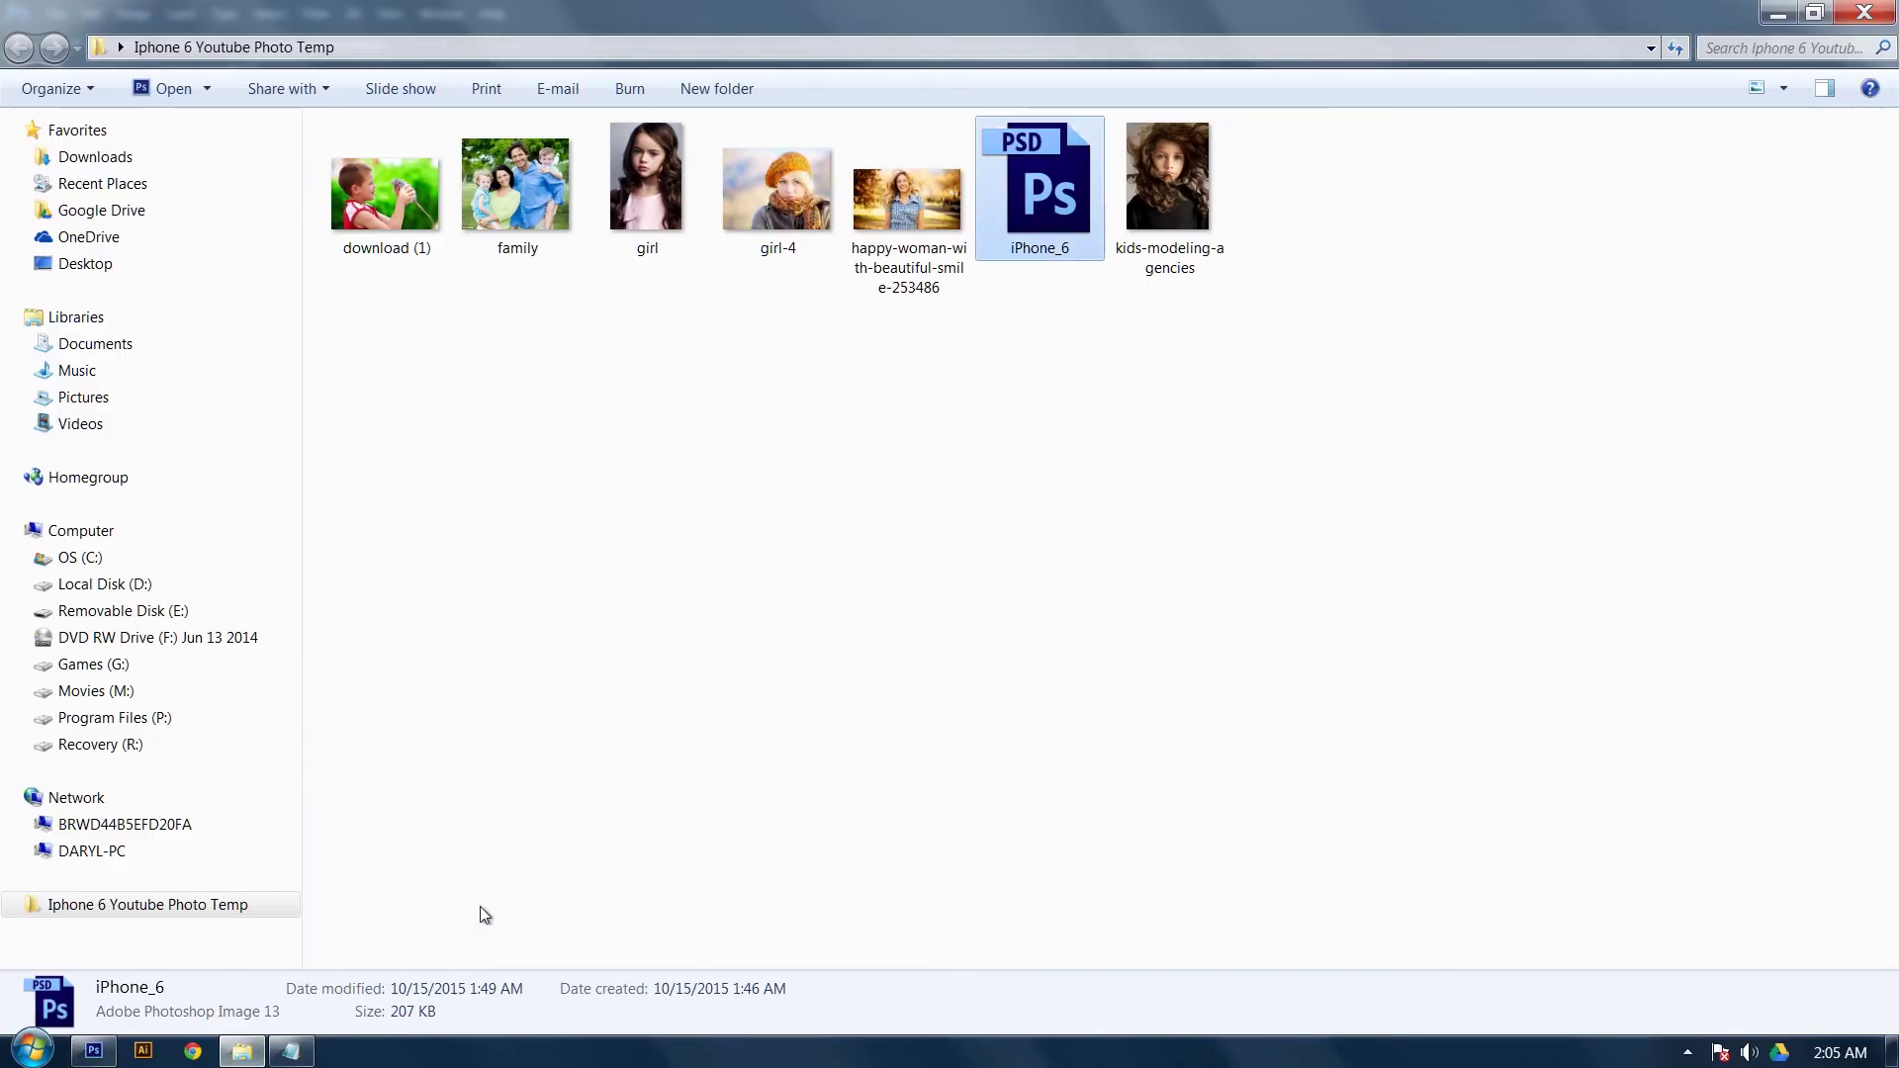
double_click(1059, 226)
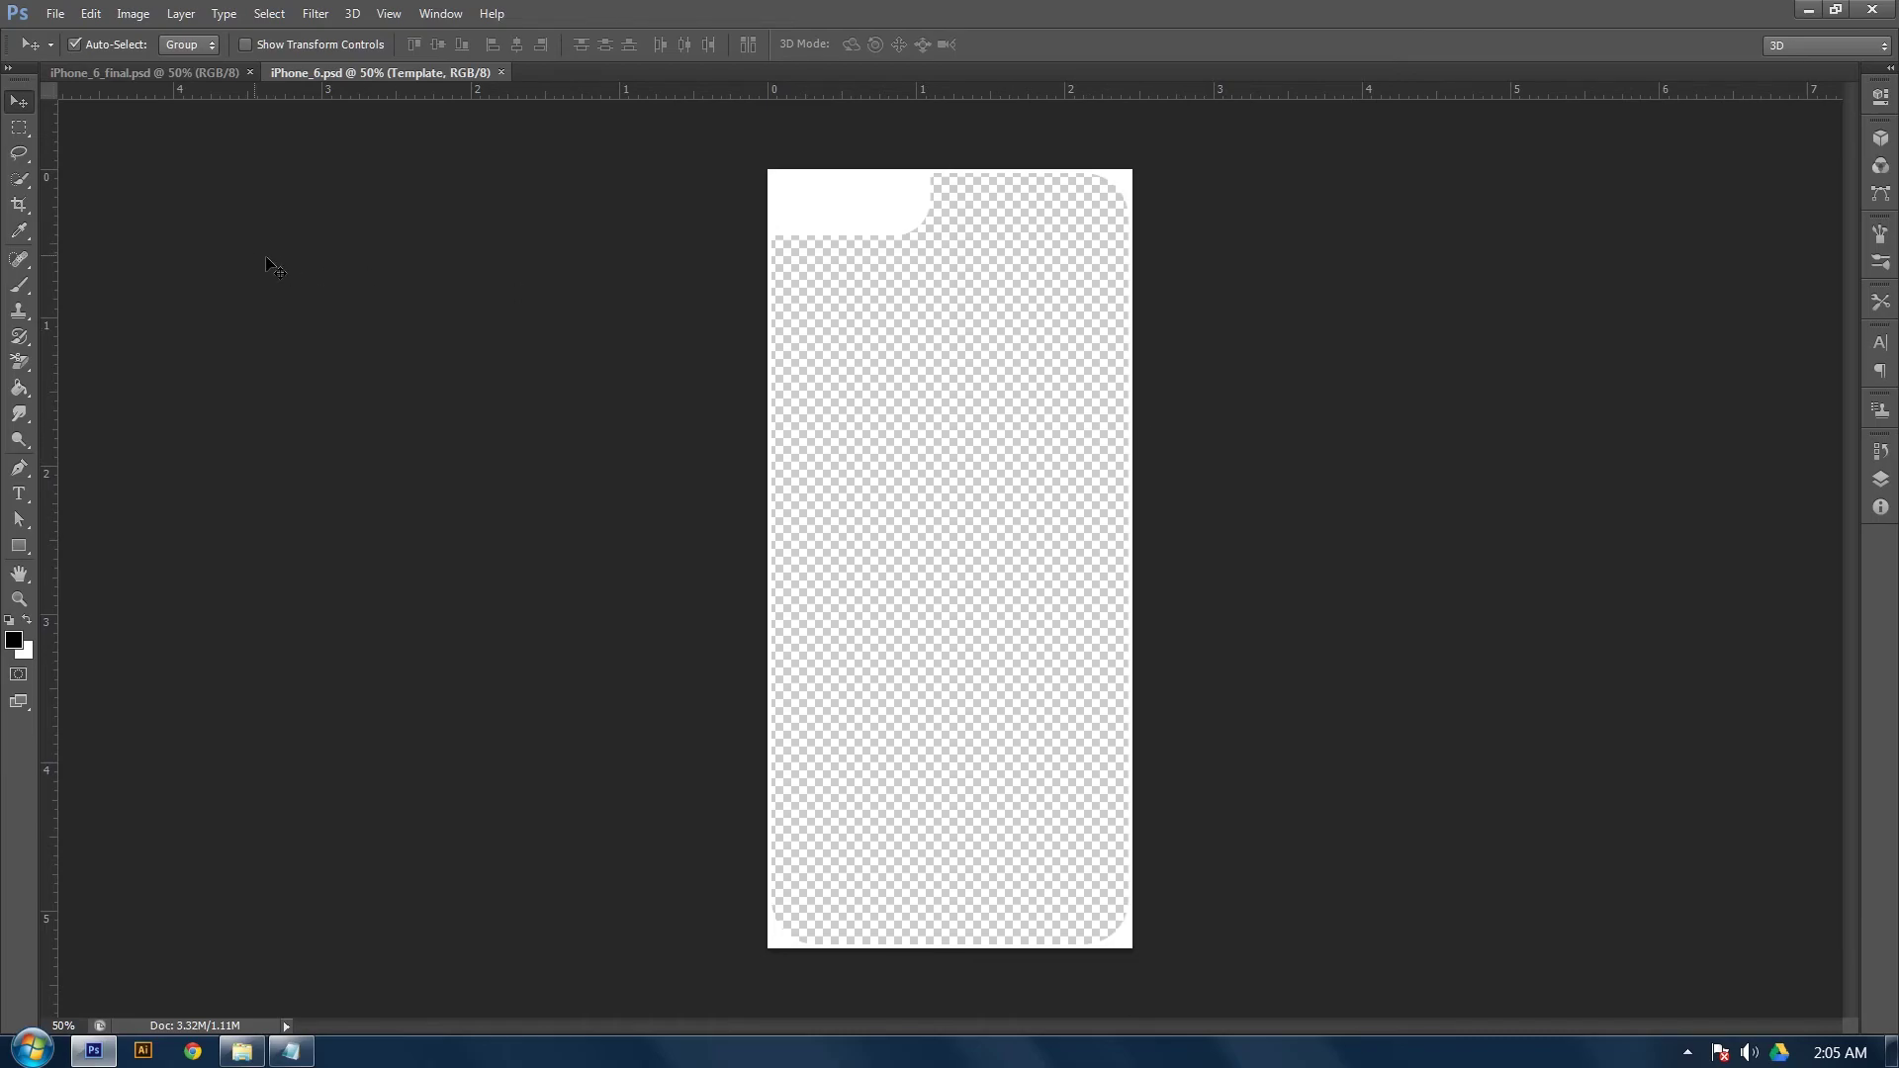
Add a new layer and name it Bakcground
click(1881, 480)
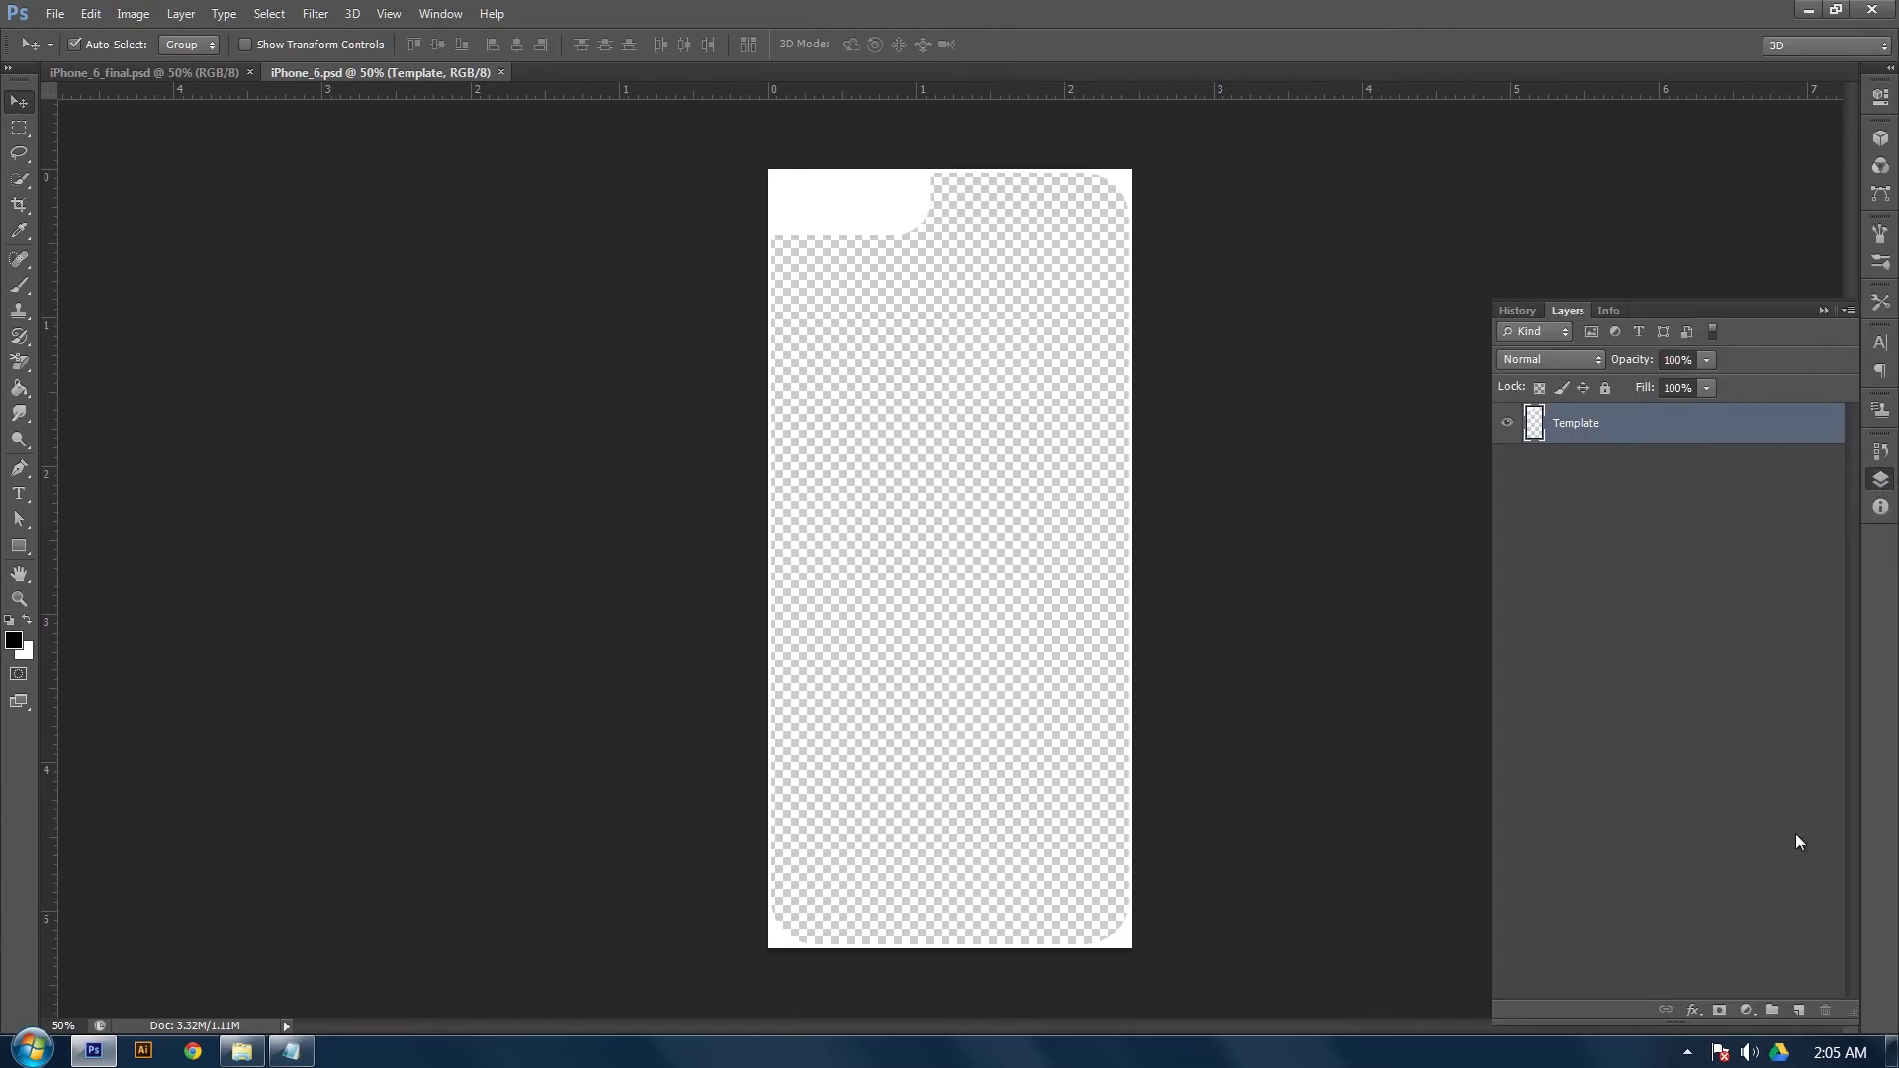
click(1800, 1011)
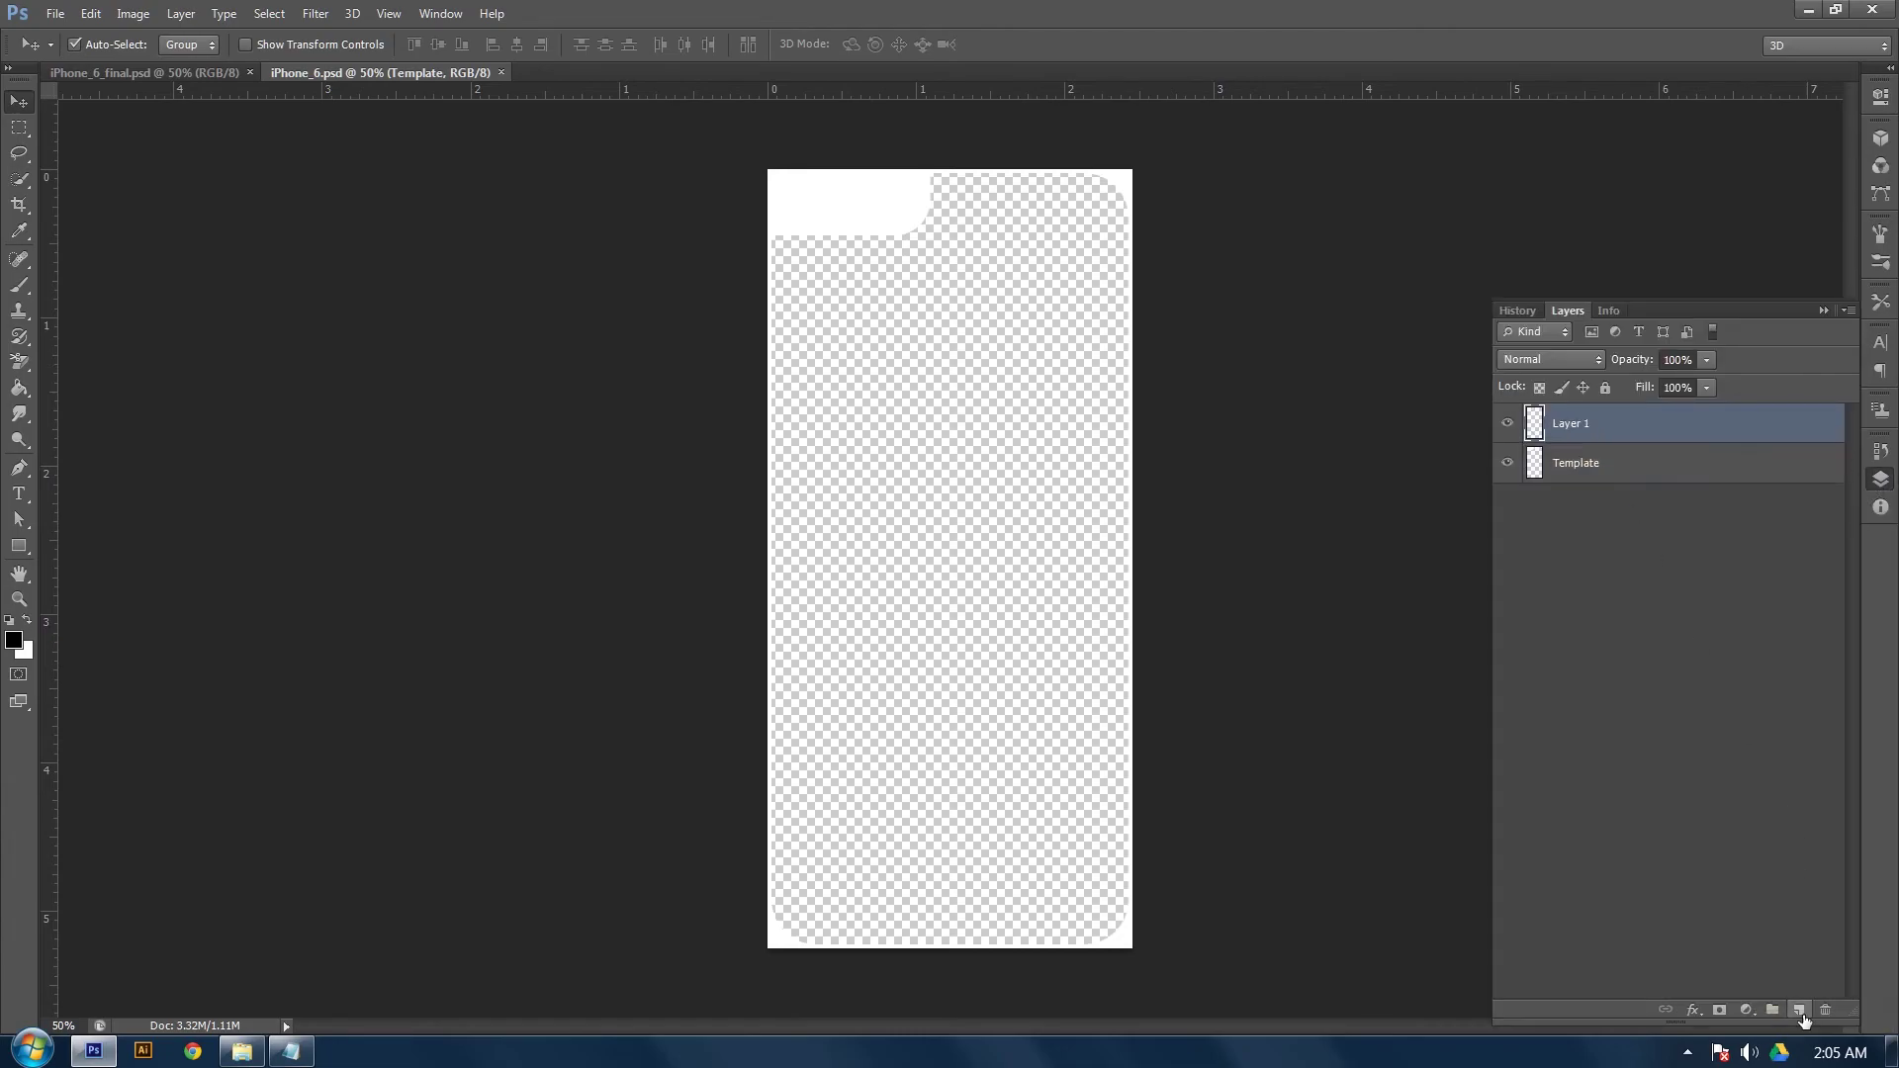
double_click(1571, 423)
text(Bakcgroun)
key(Left)
key(Left)
key(Left)
key(Left)
key(Left)
key(Left)
key(BackSpace)
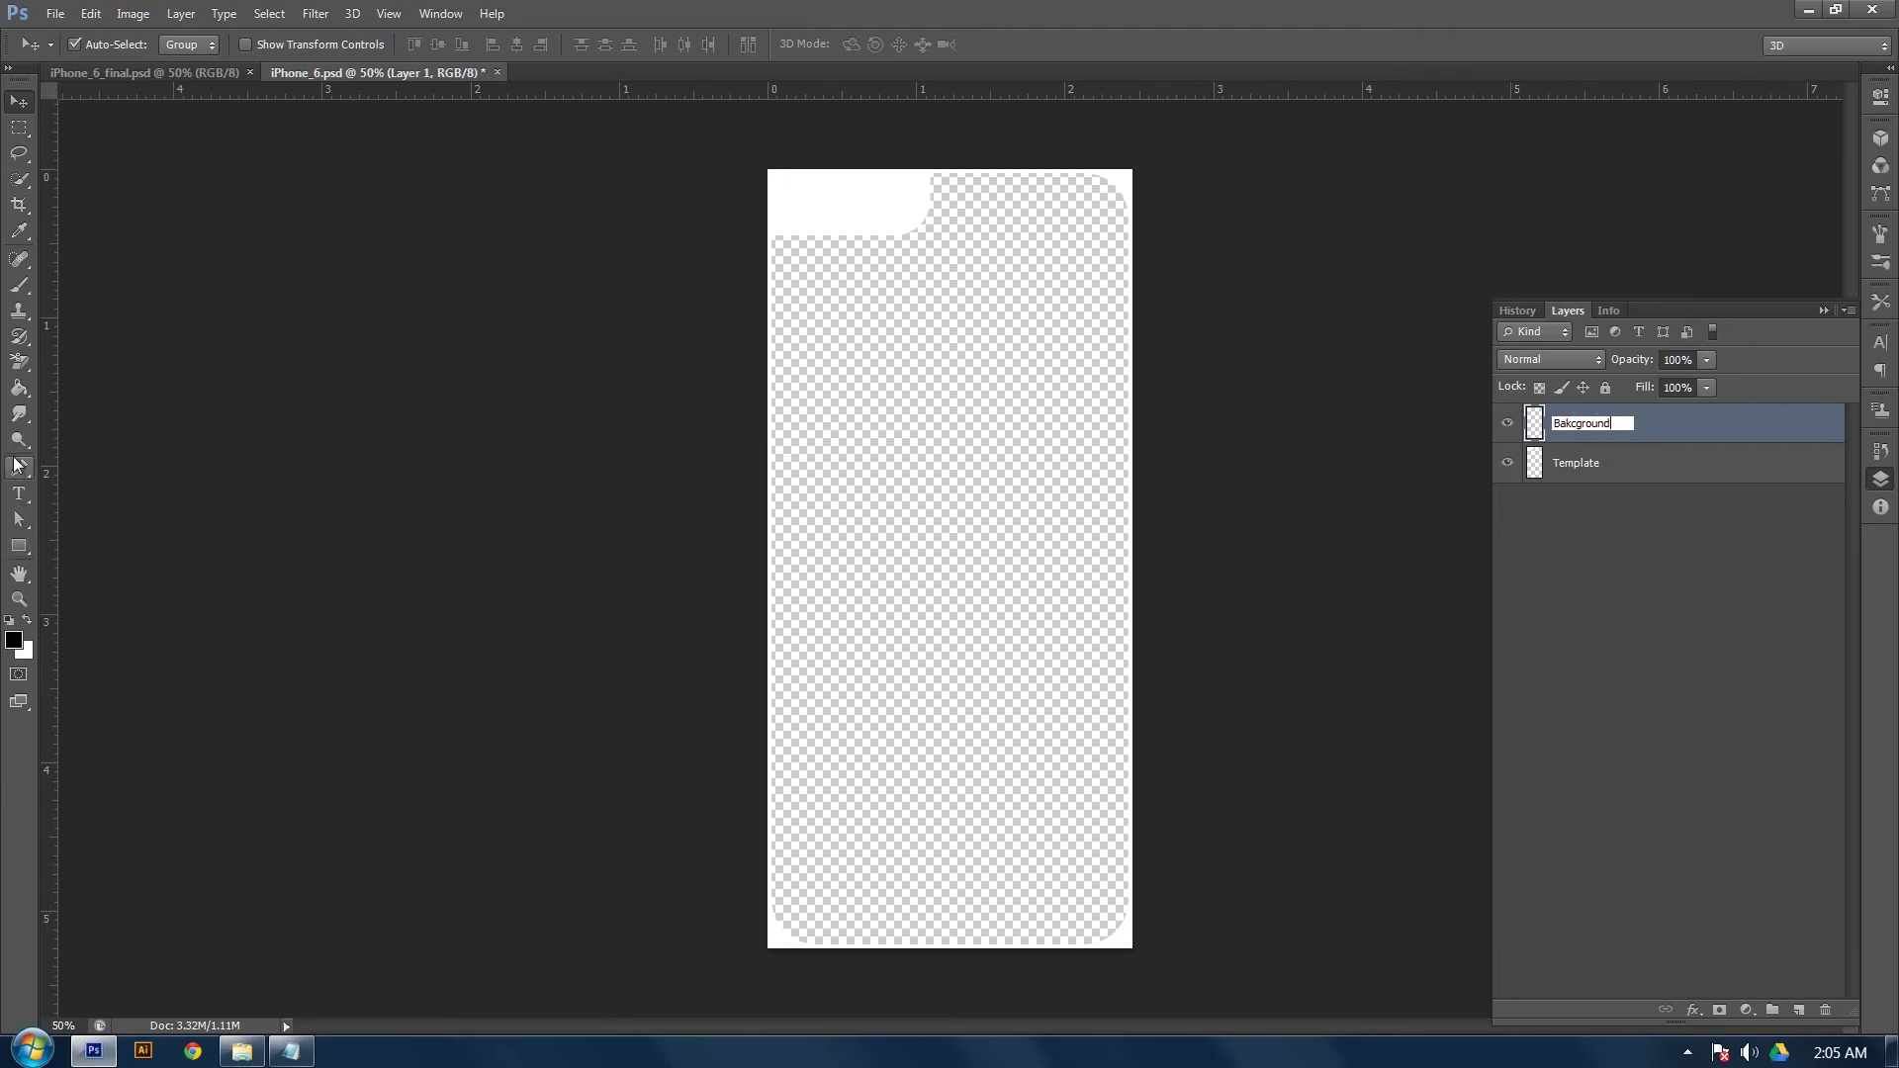
Fill the Bakcground layer black with the Paint Bucket and move Template above it
click(17, 392)
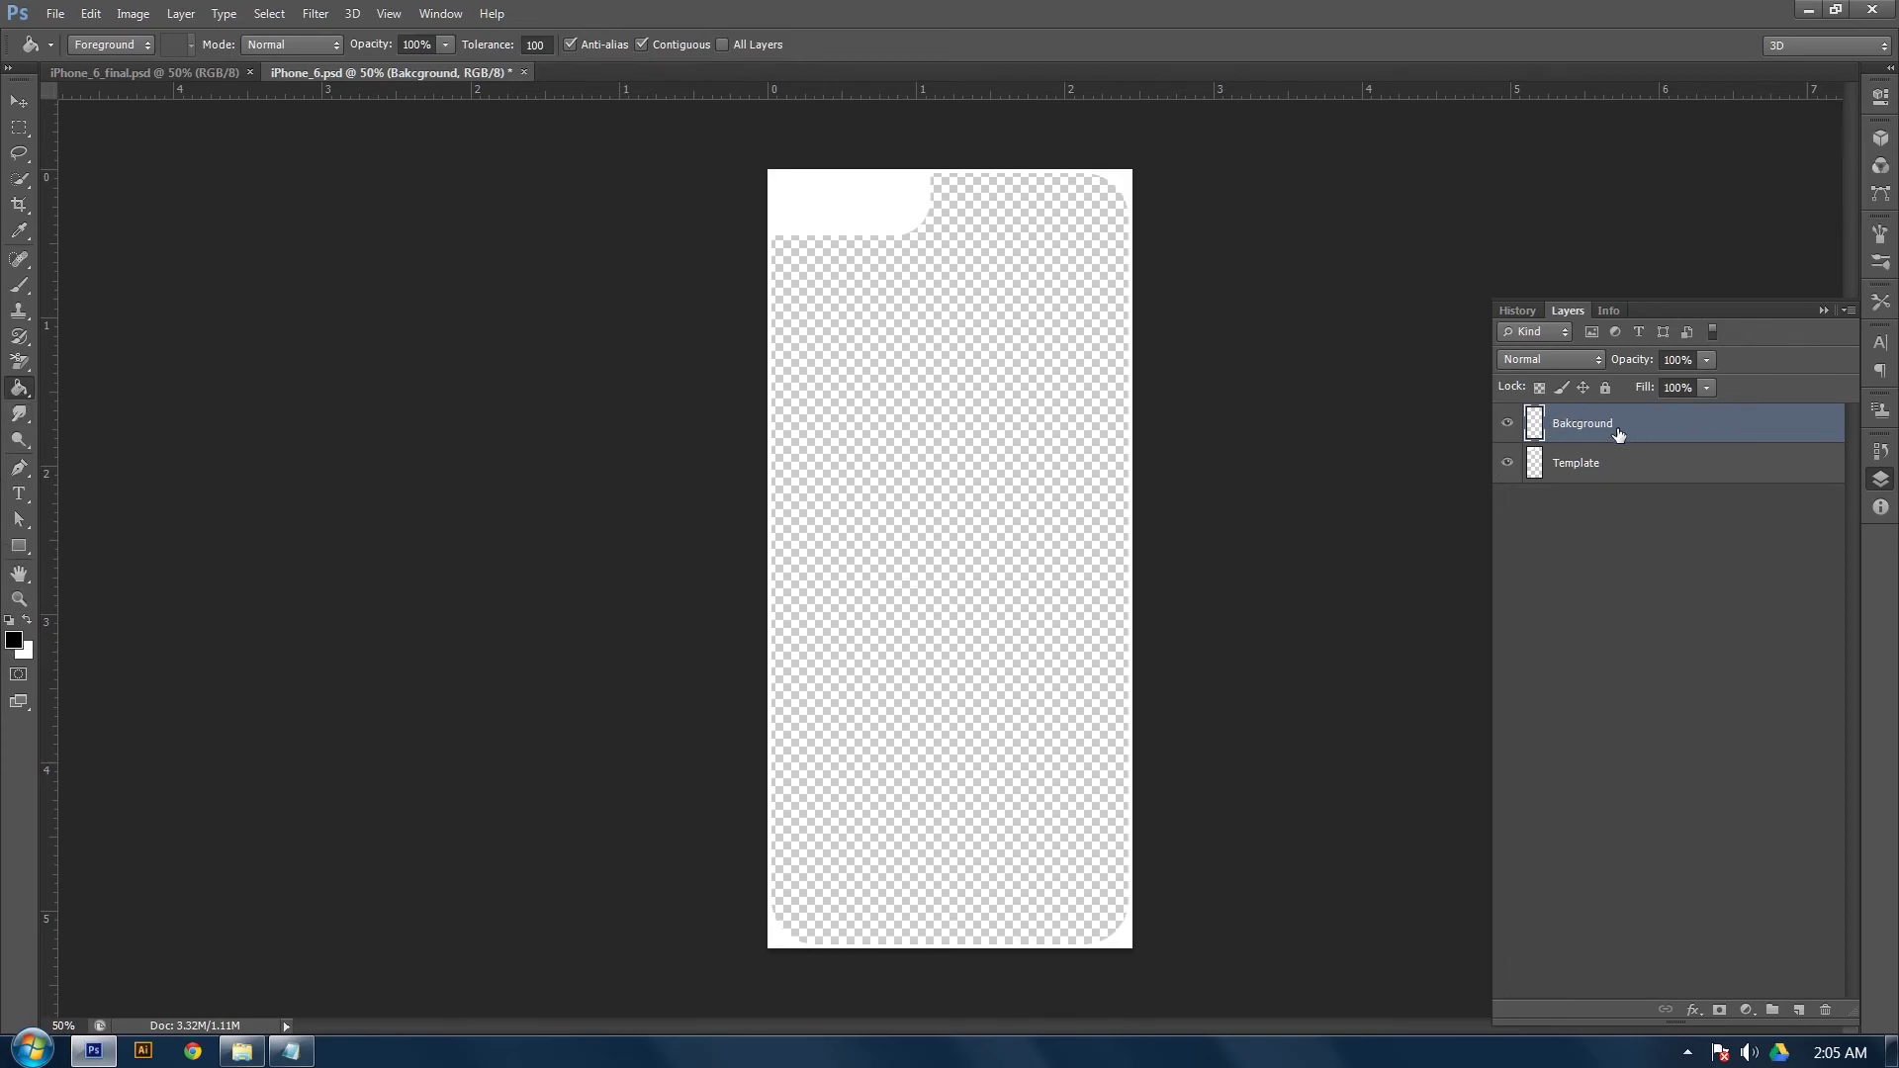
click(1002, 577)
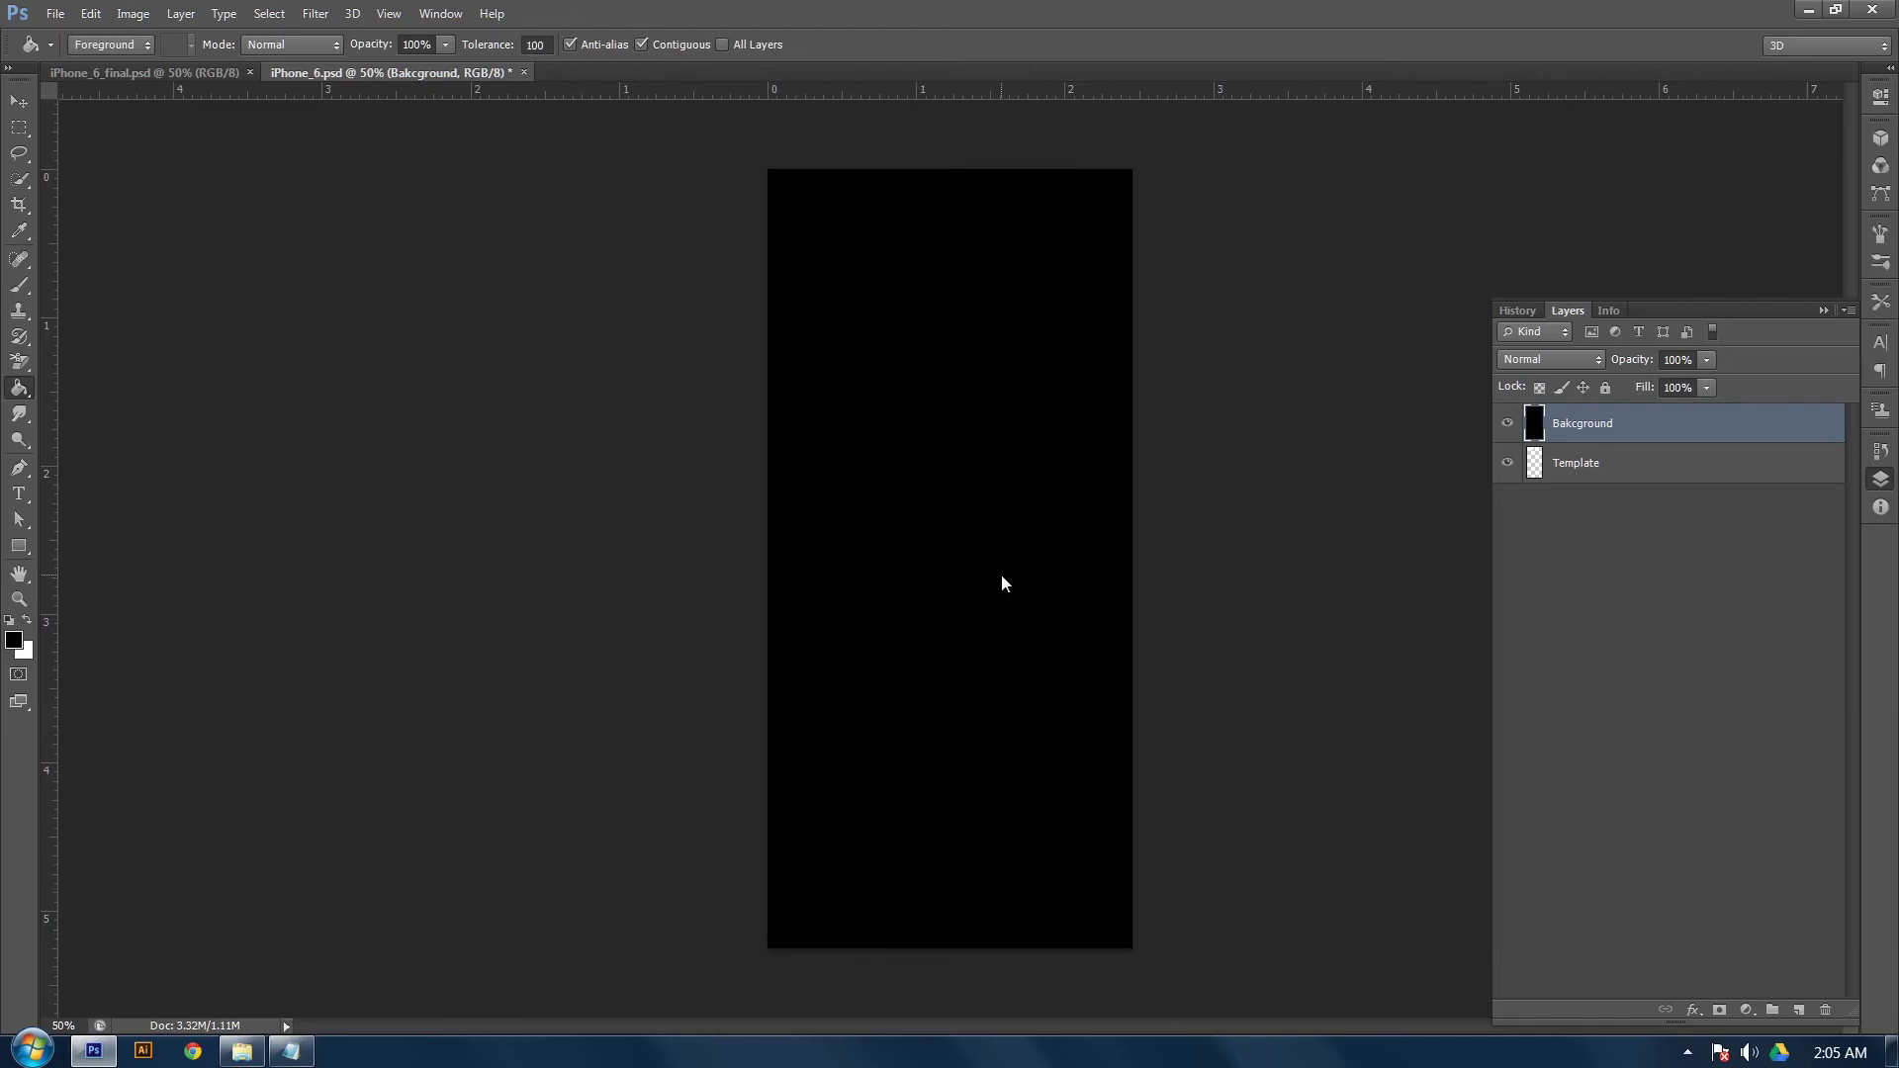
click(1638, 476)
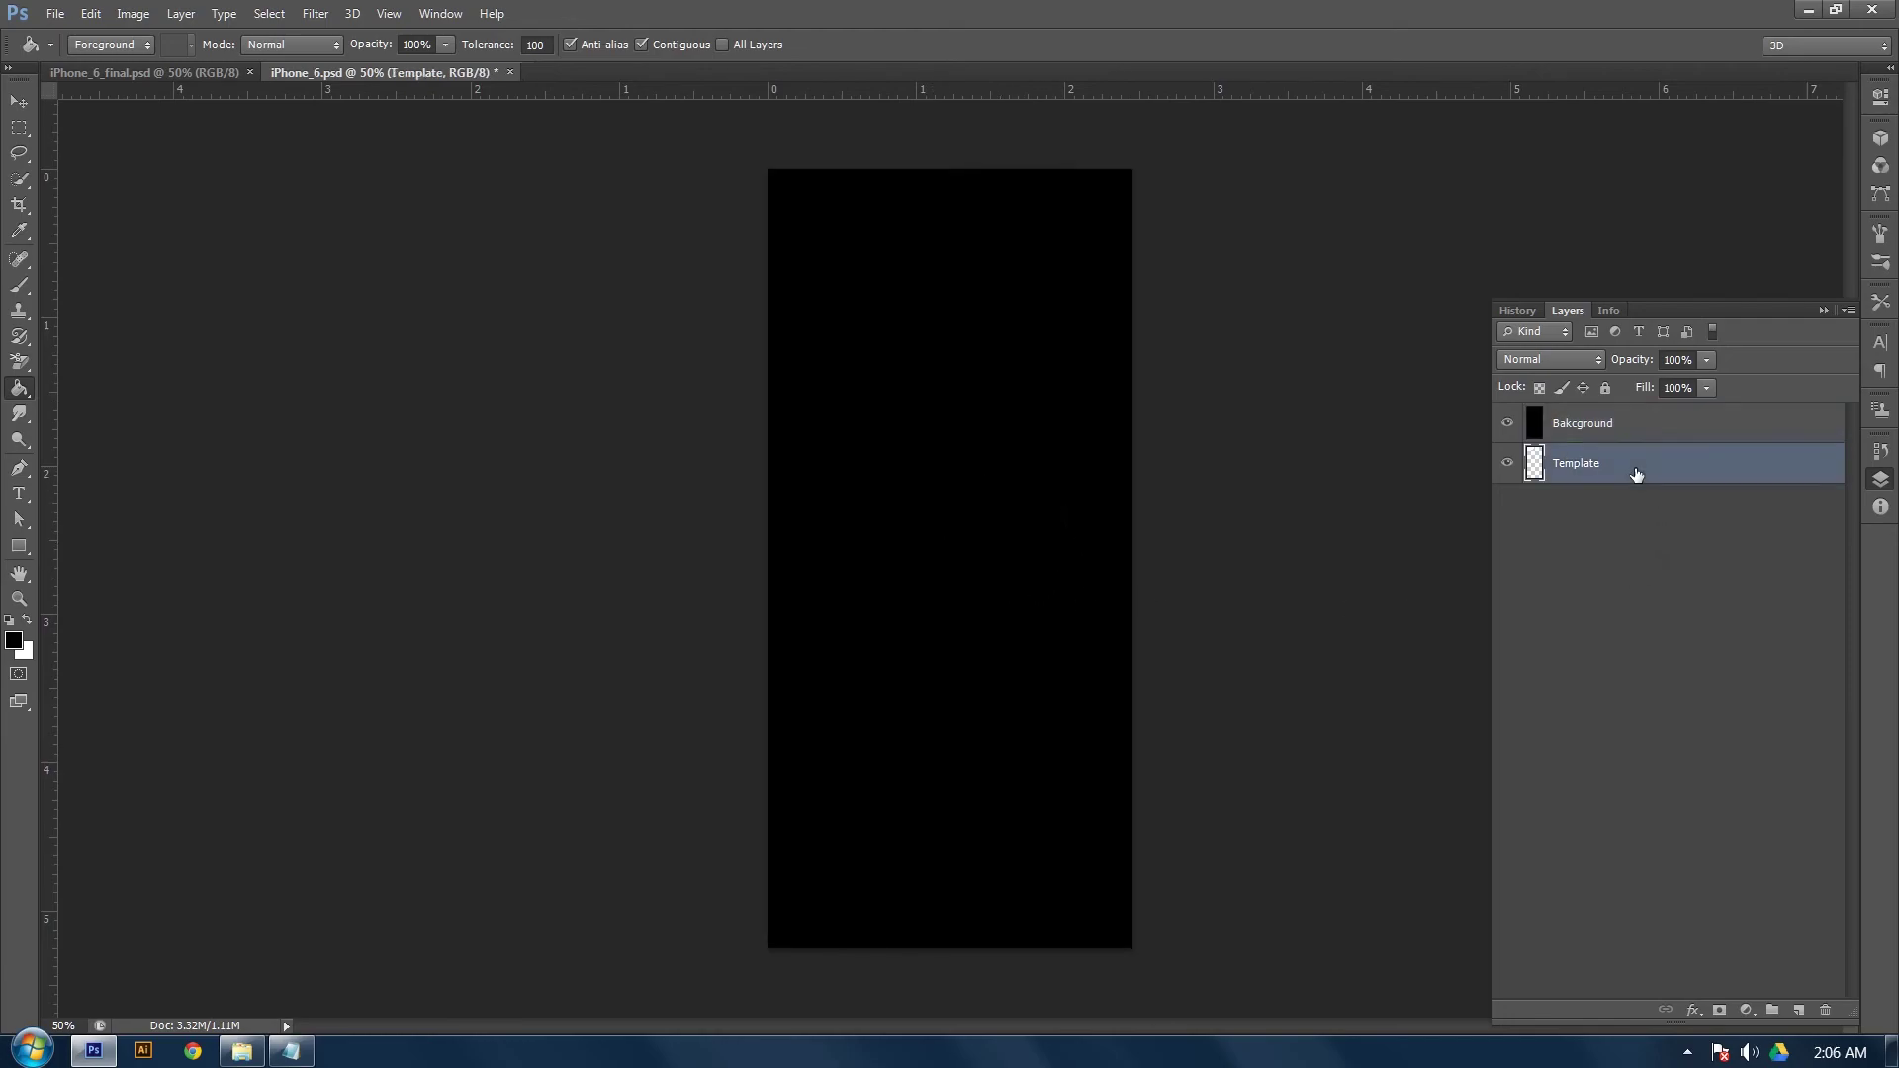
drag(1637, 474, 1636, 425)
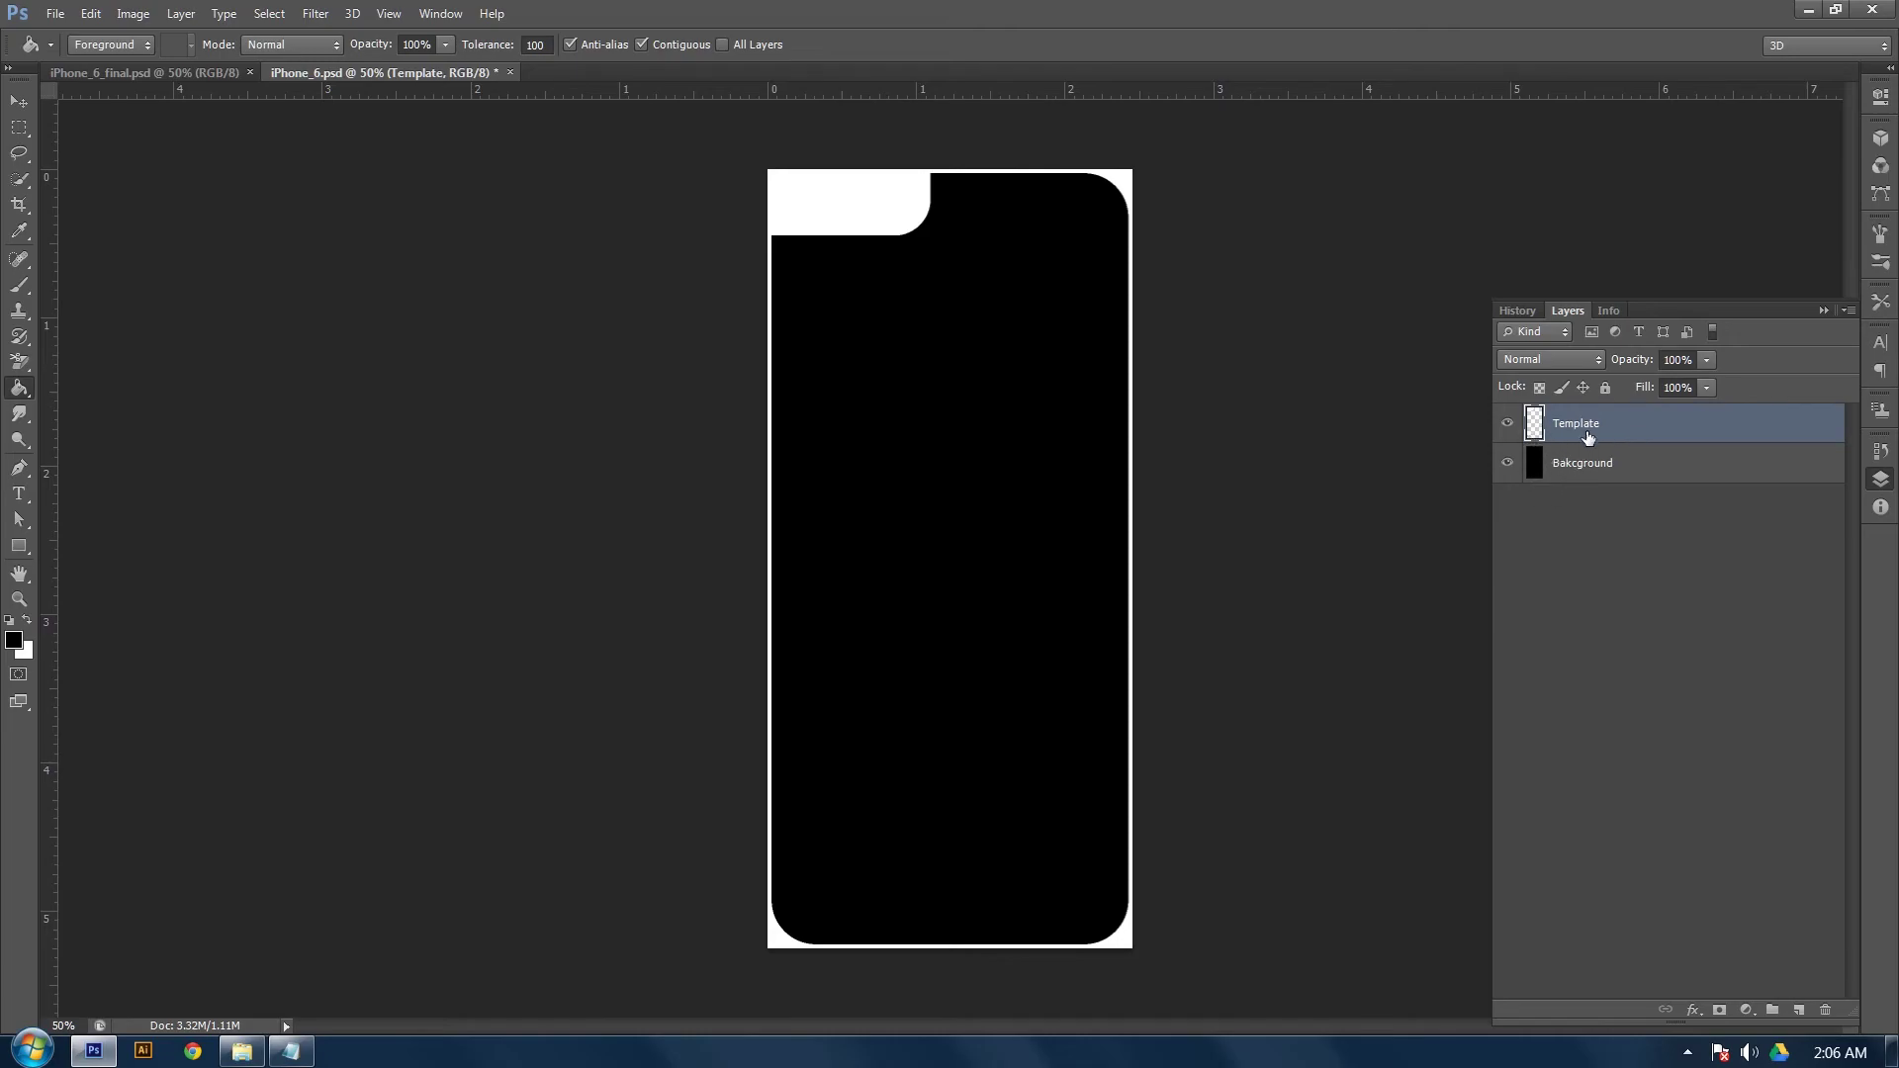
Add a new layer beneath Template and name it Top Image
click(17, 111)
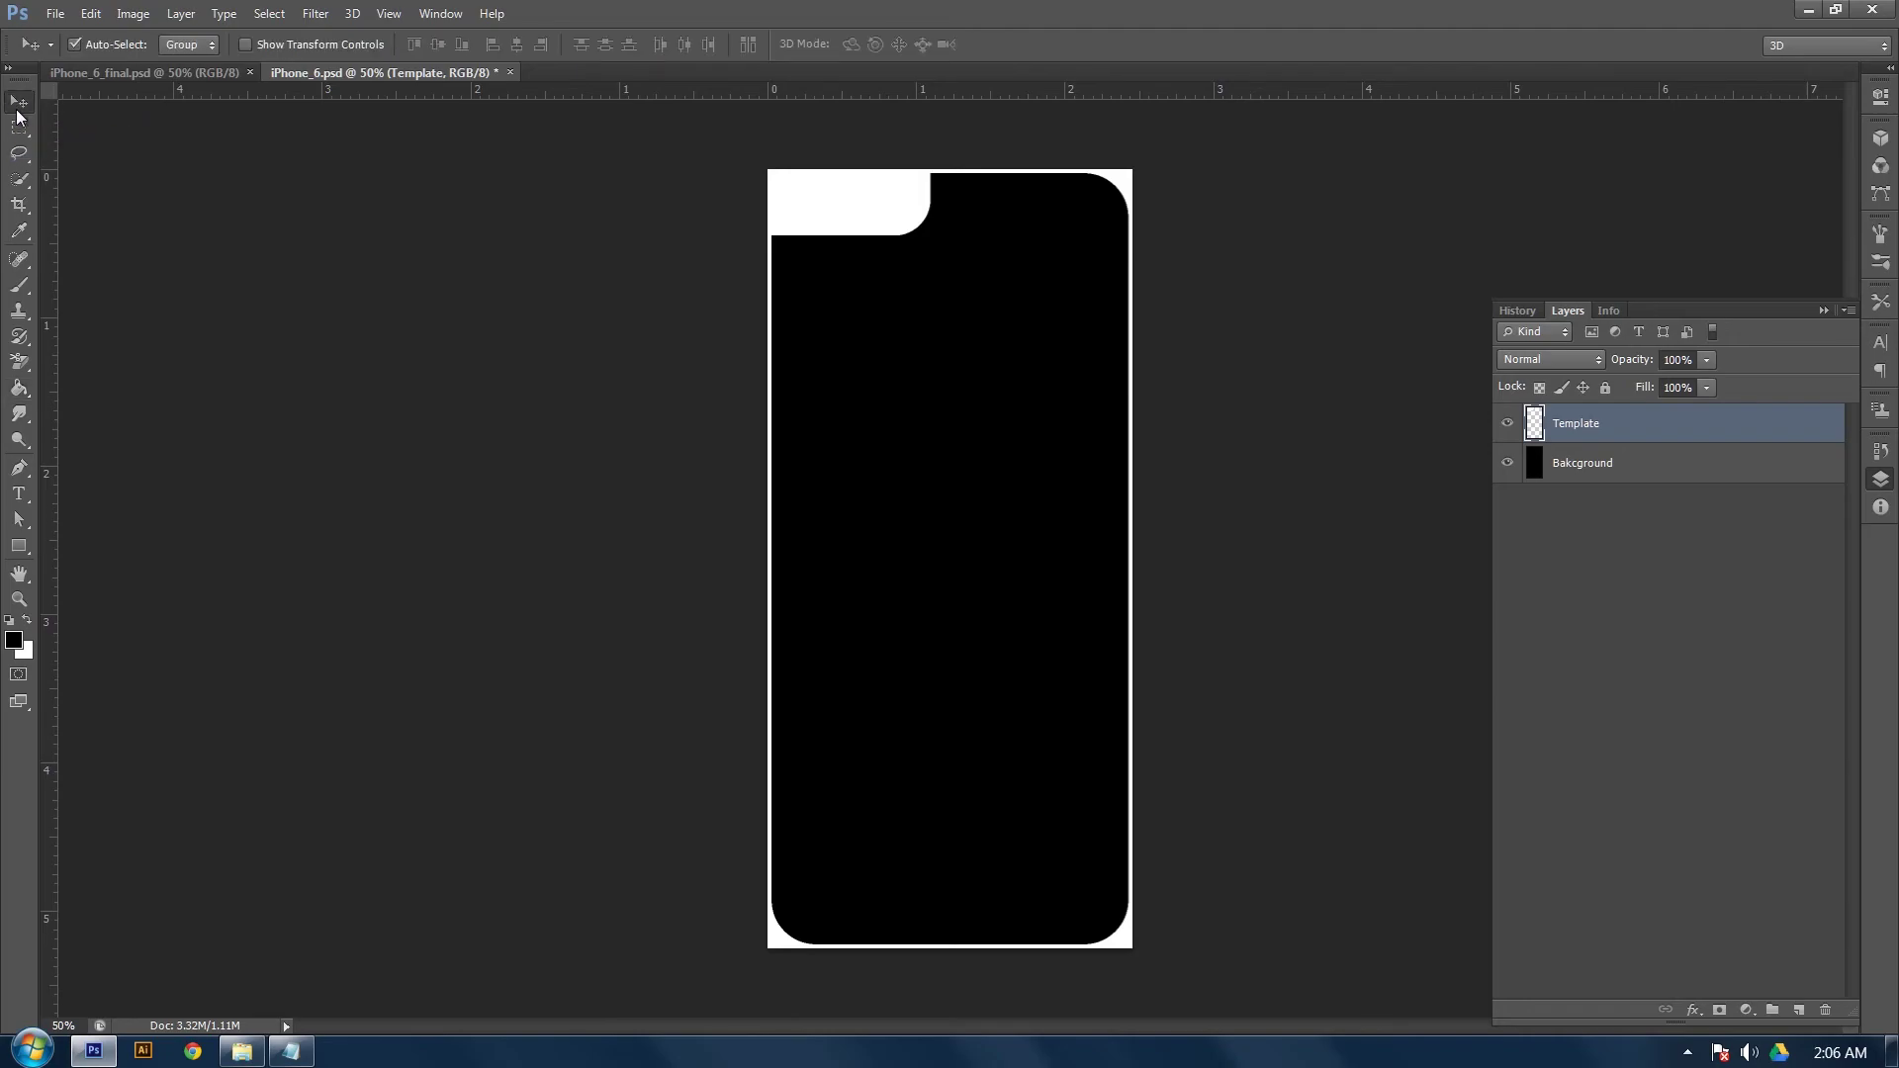
click(18, 546)
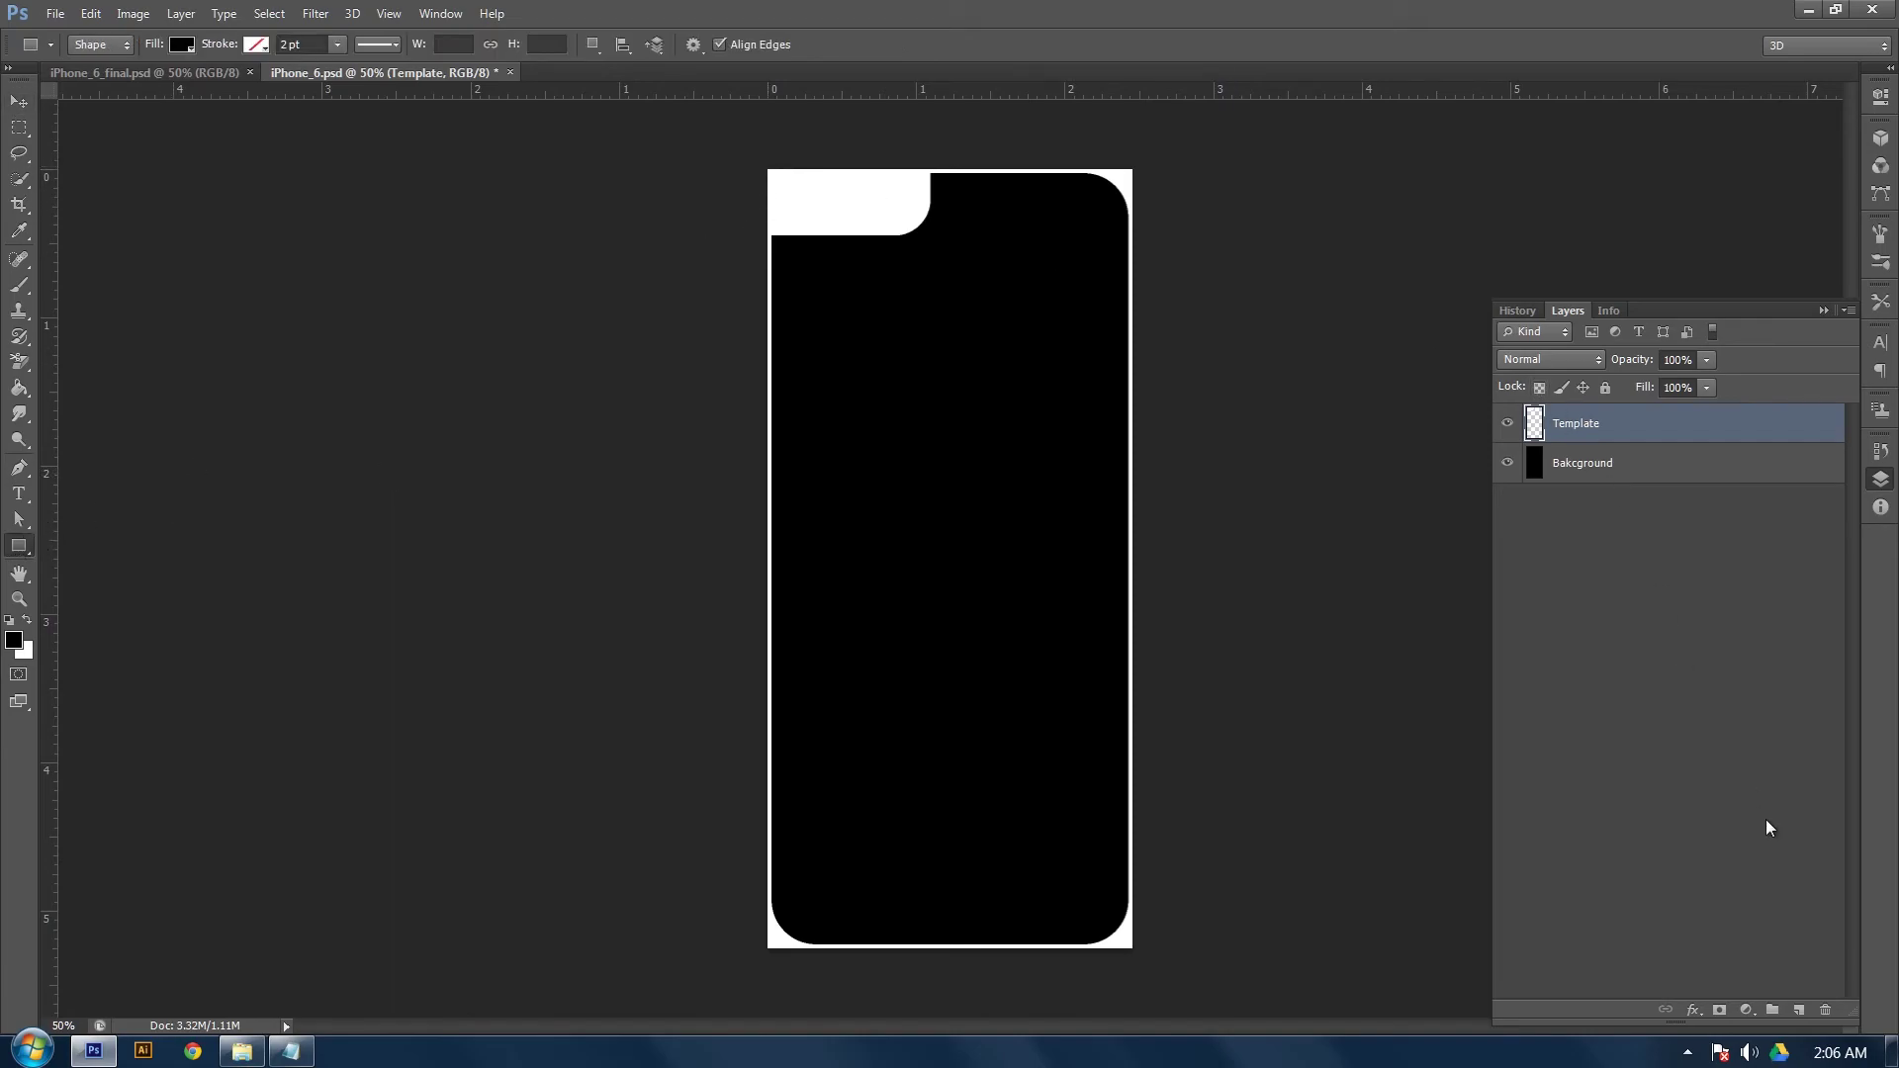
click(1803, 1013)
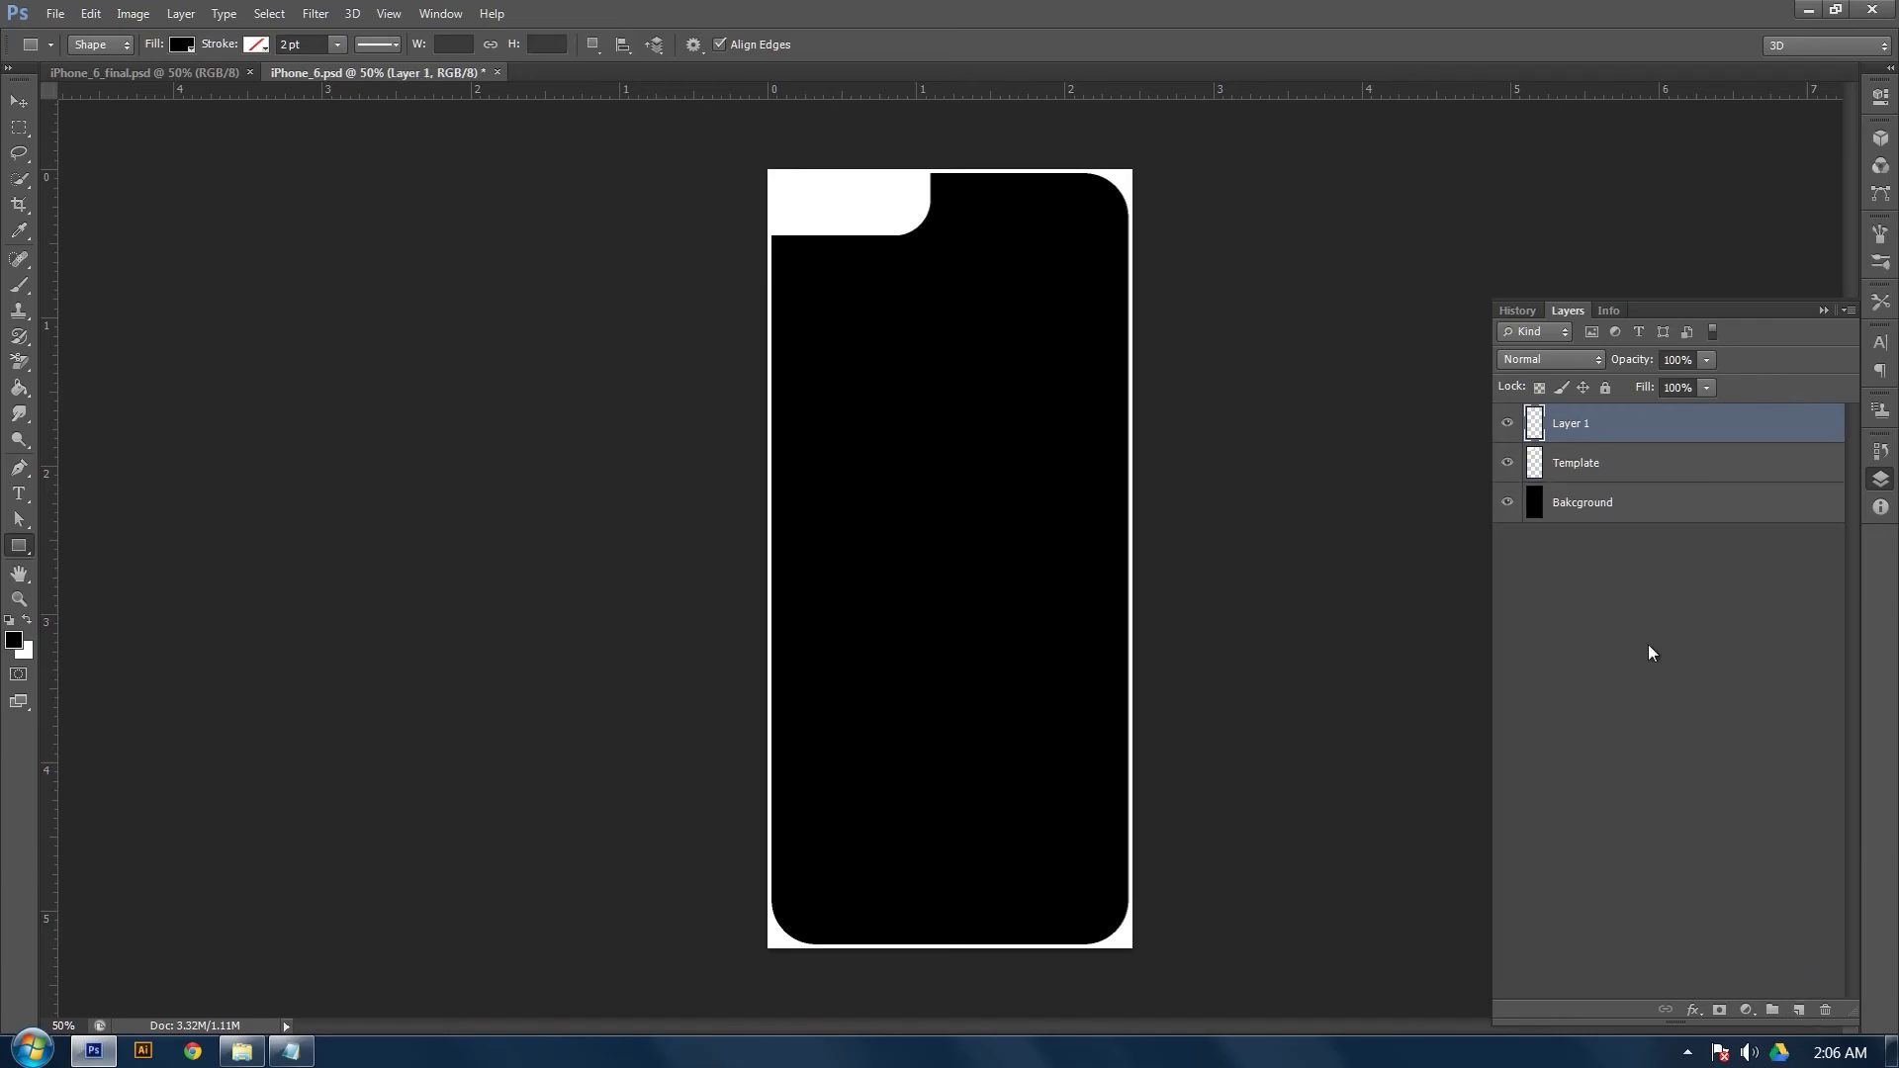
drag(1612, 467, 1617, 425)
click(1597, 459)
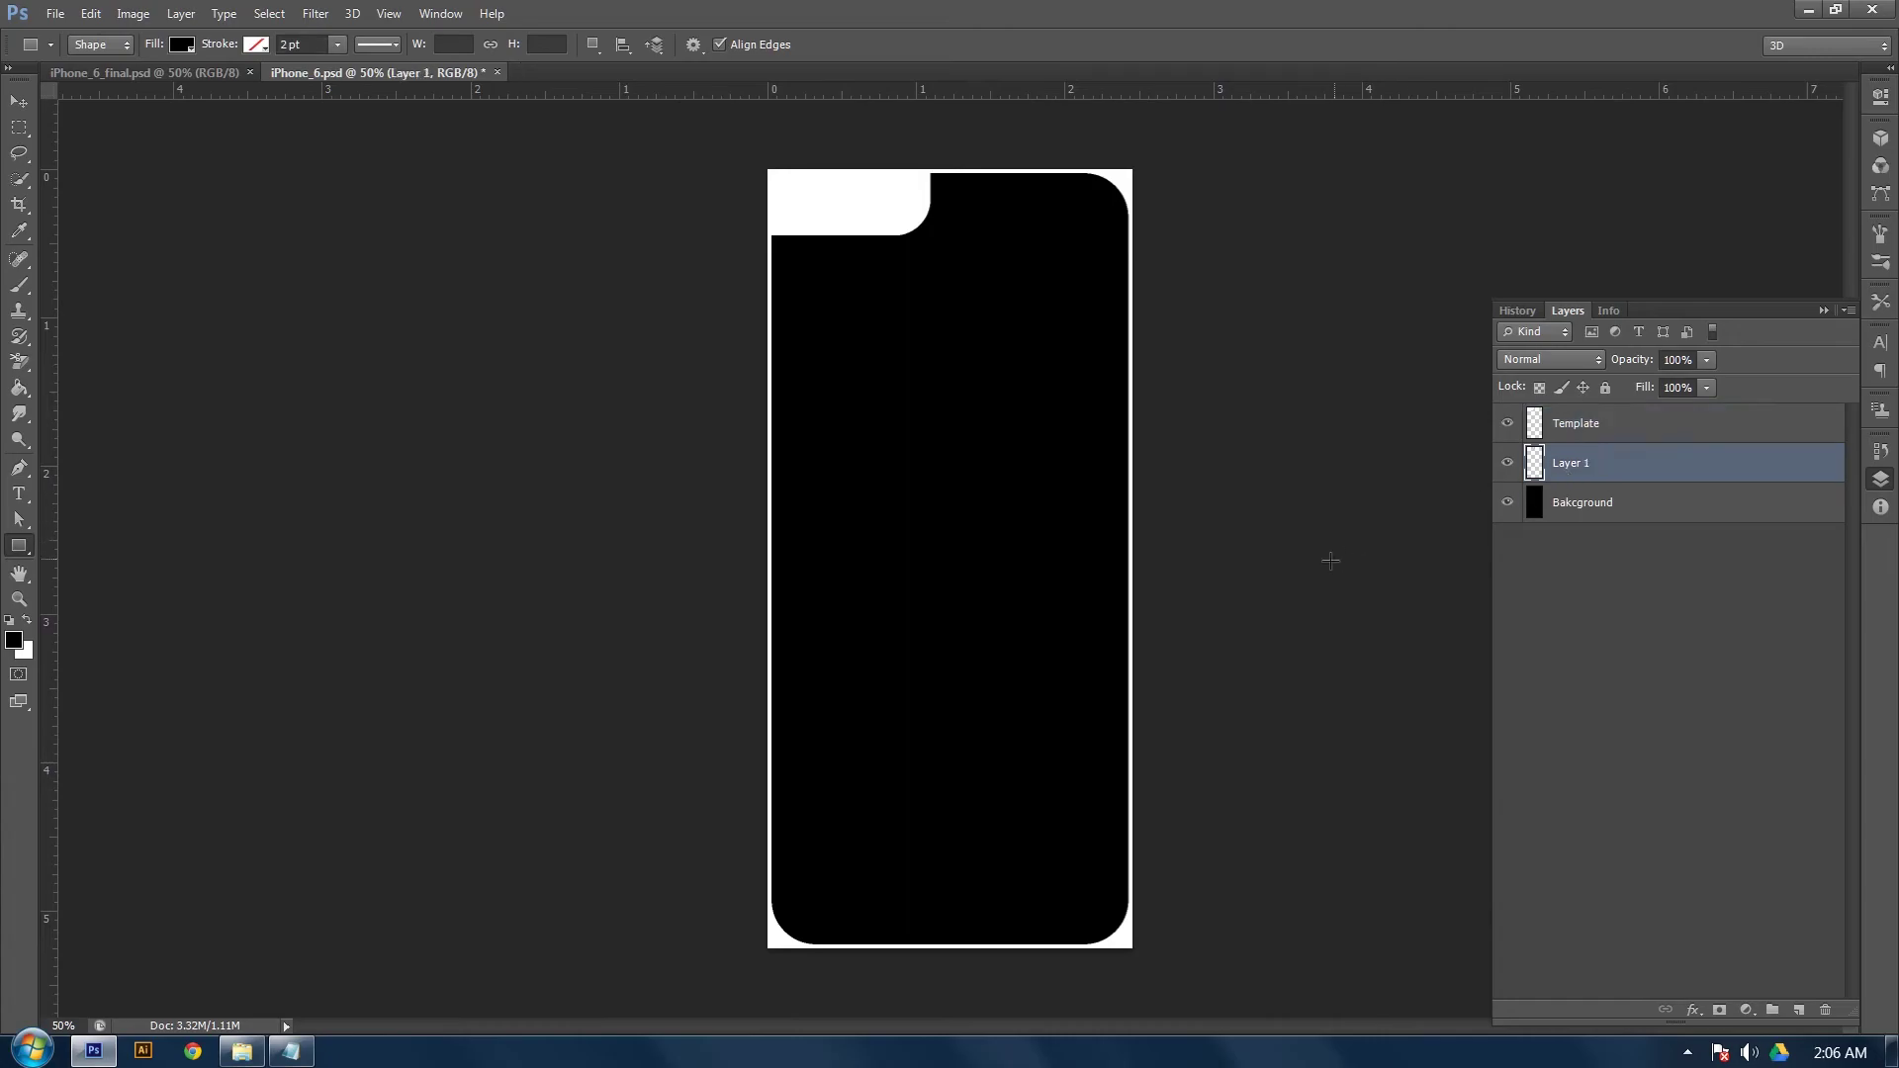
double_click(1580, 460)
text(Top Image)
click(18, 547)
Draw a tan-filled rectangle across the top section of the phone
drag(767, 168, 1132, 361)
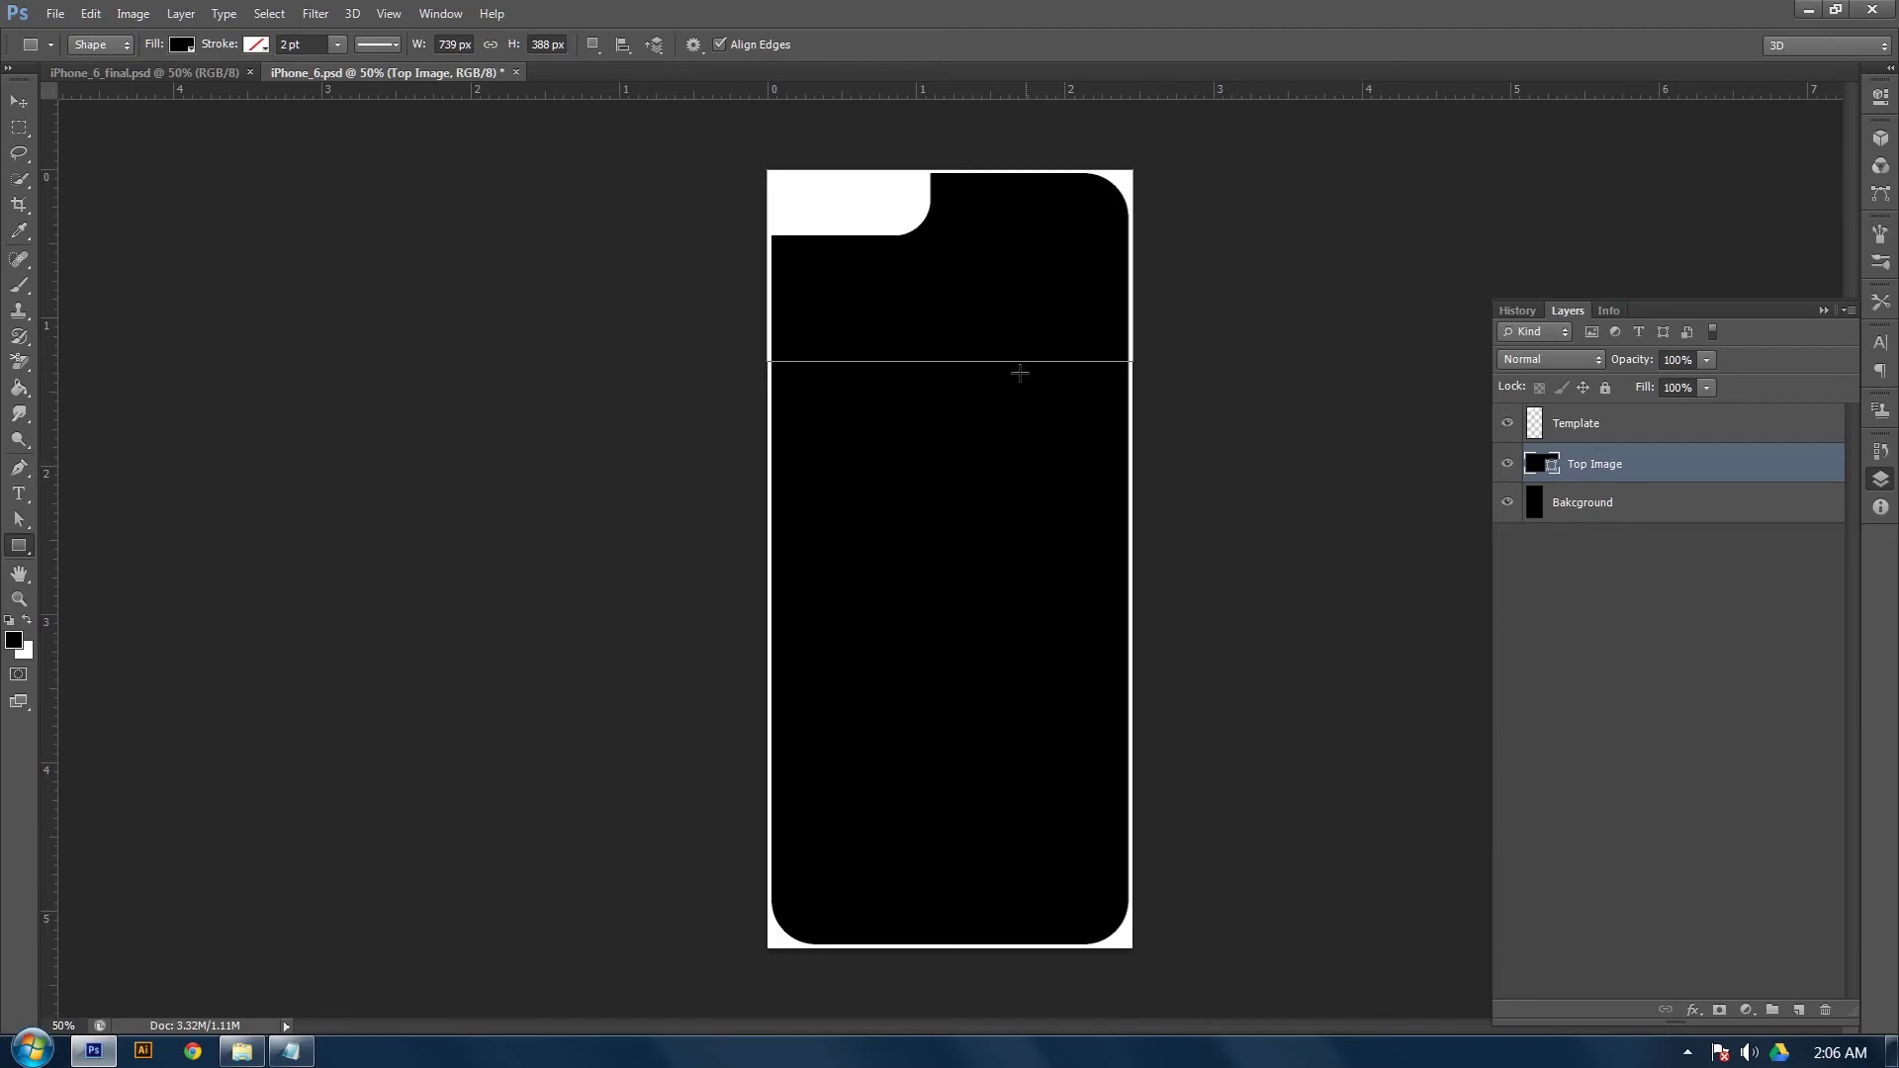
click(183, 44)
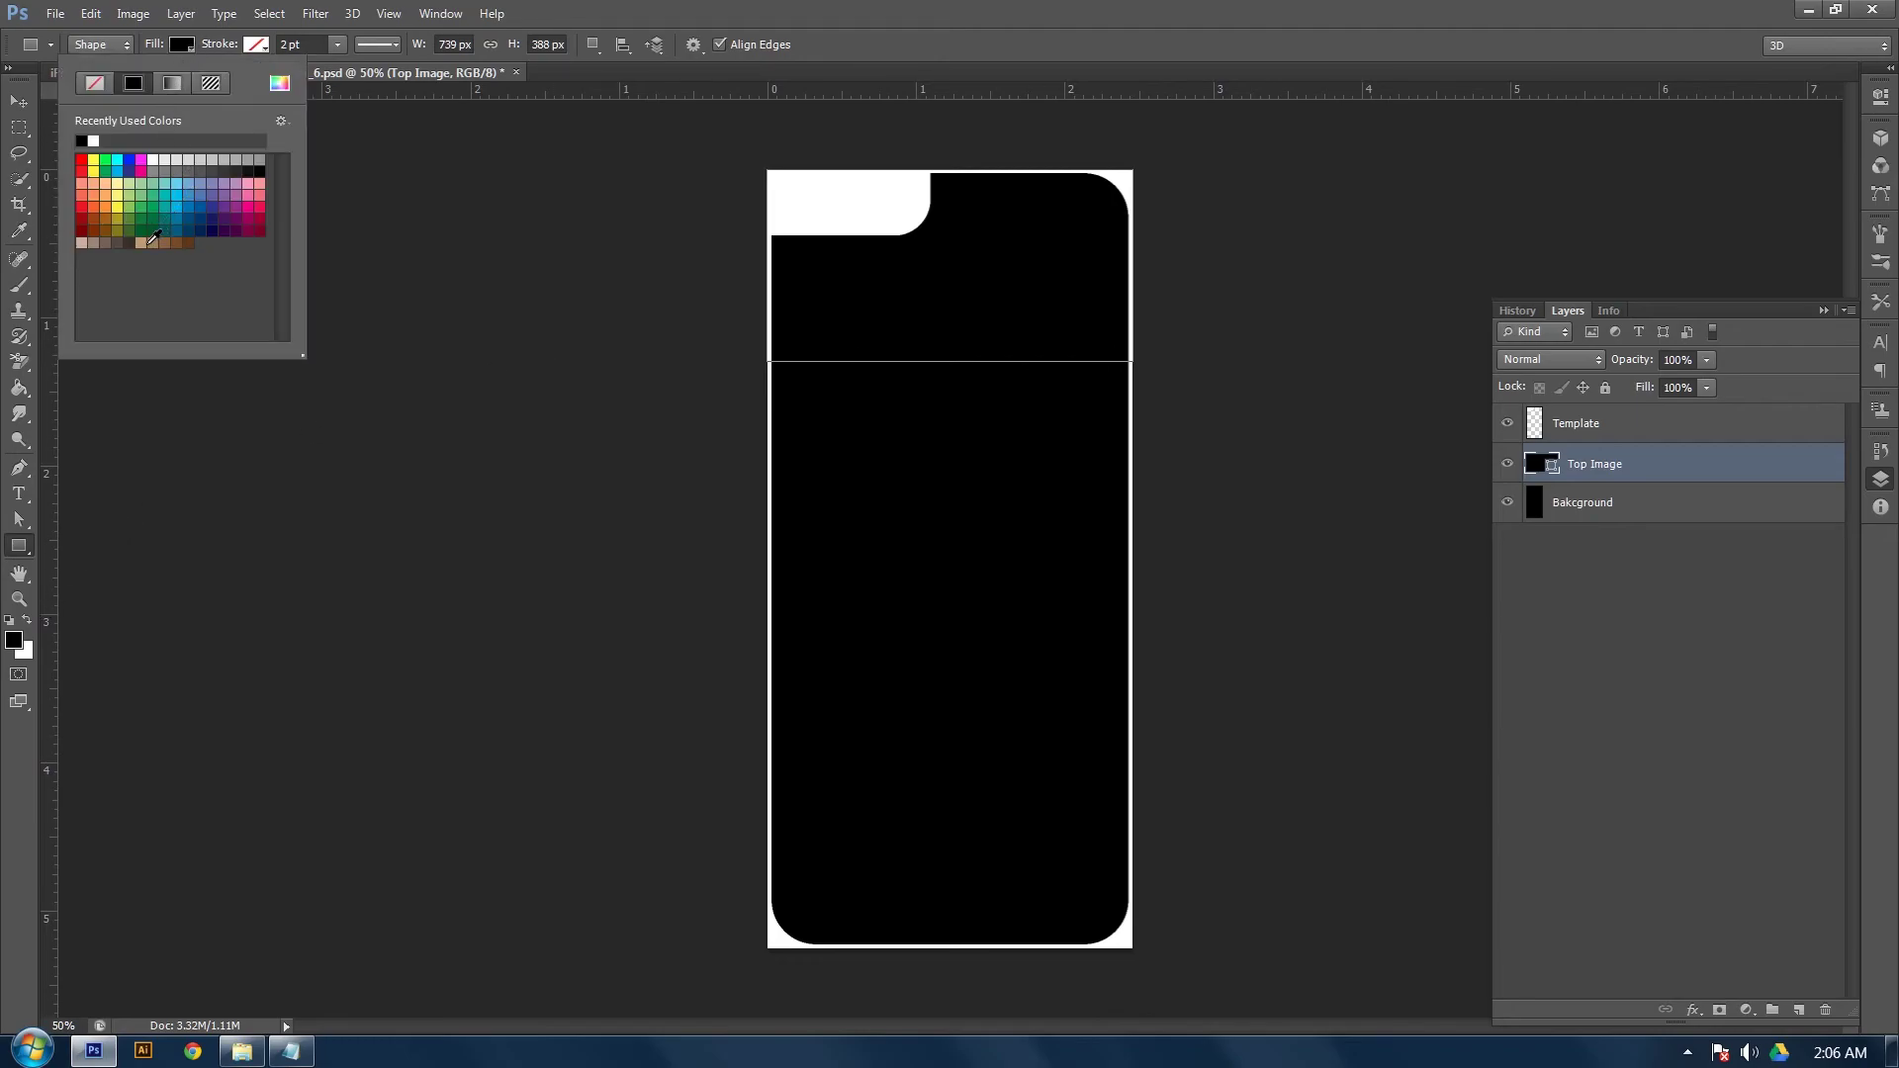
click(145, 243)
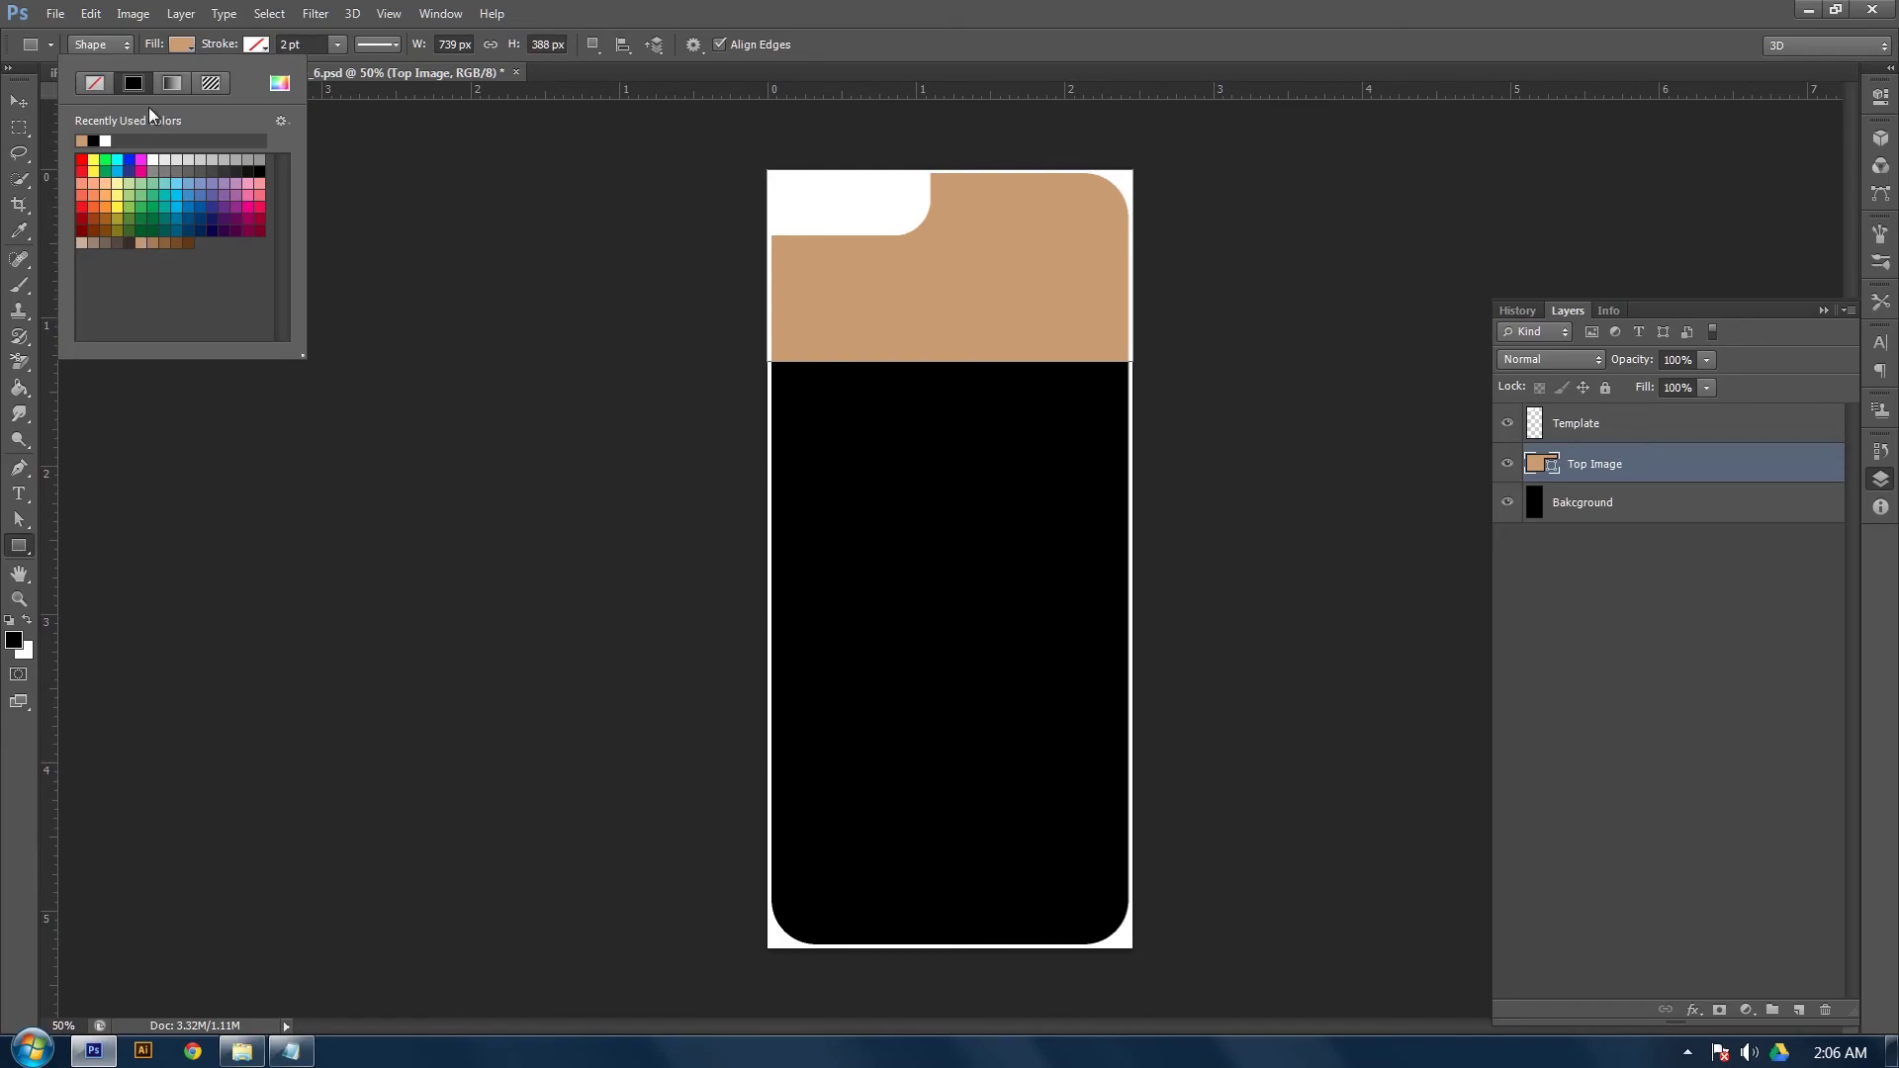
click(188, 51)
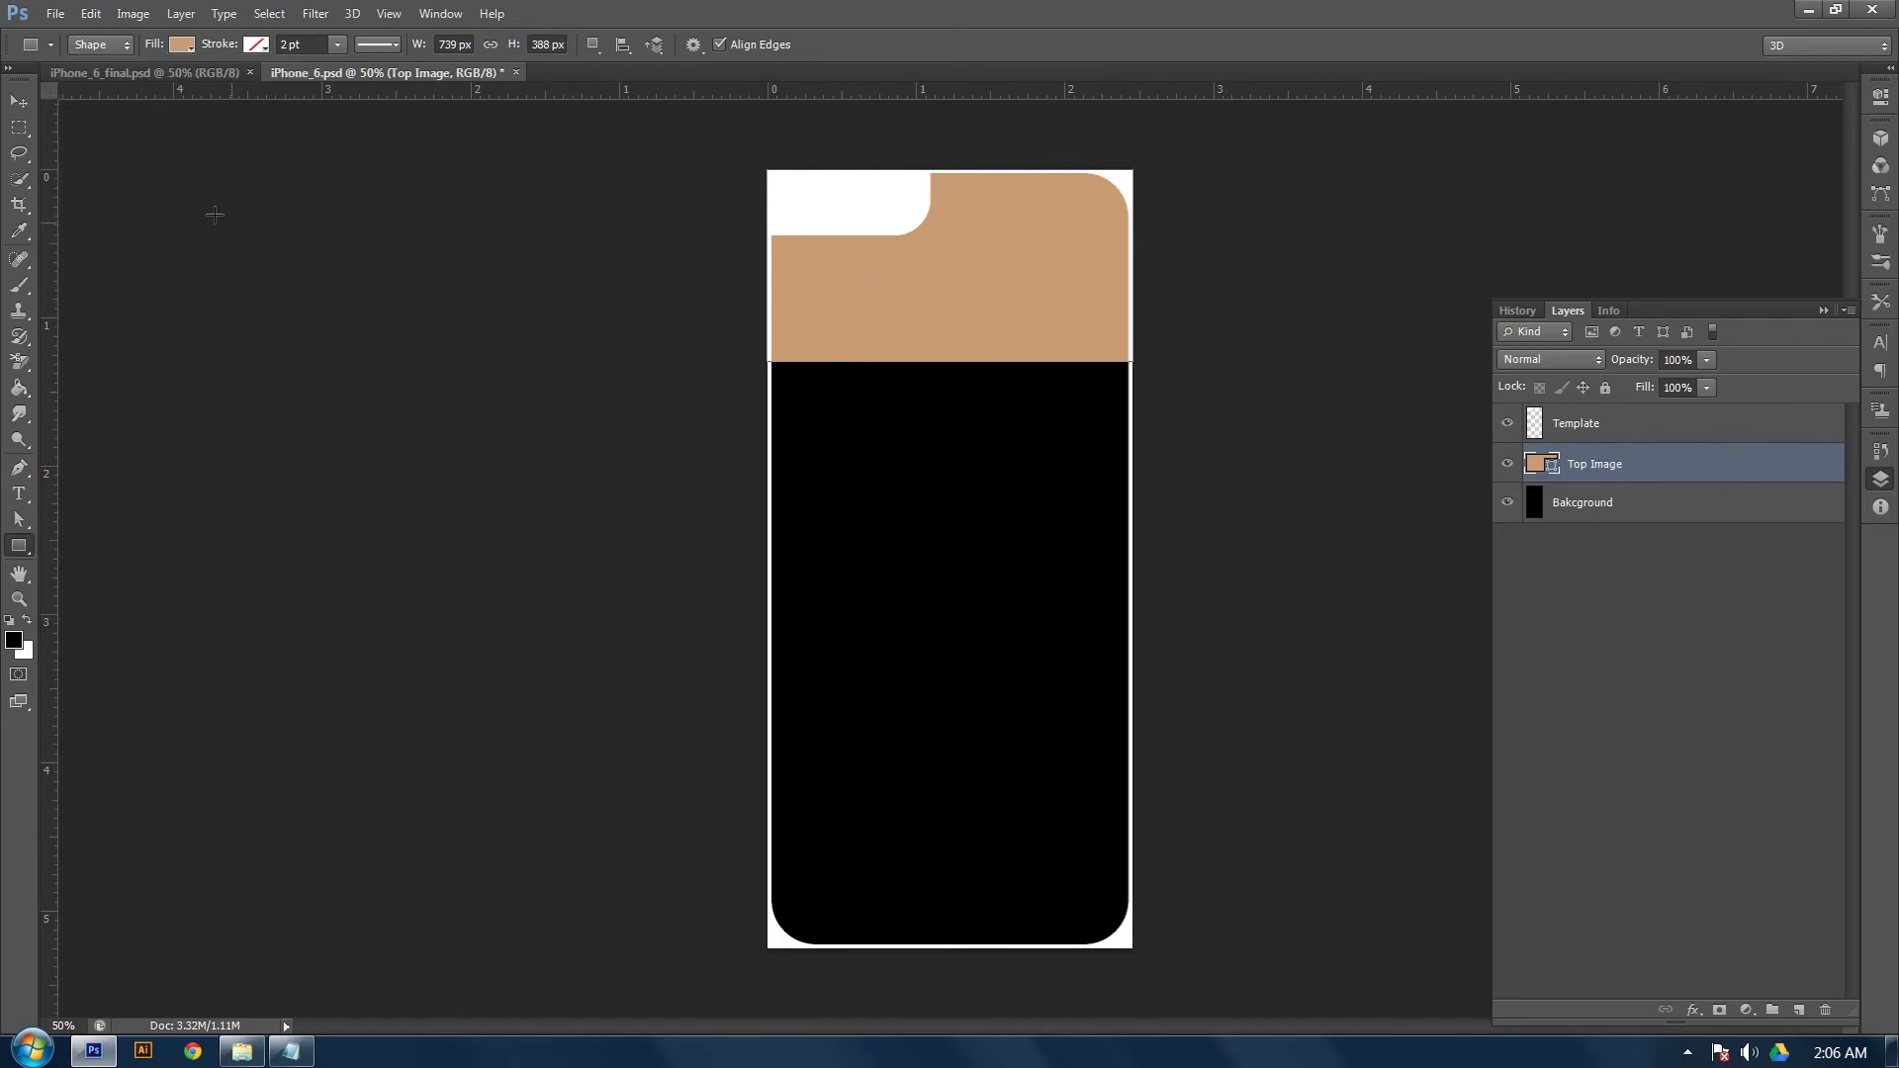
click(19, 102)
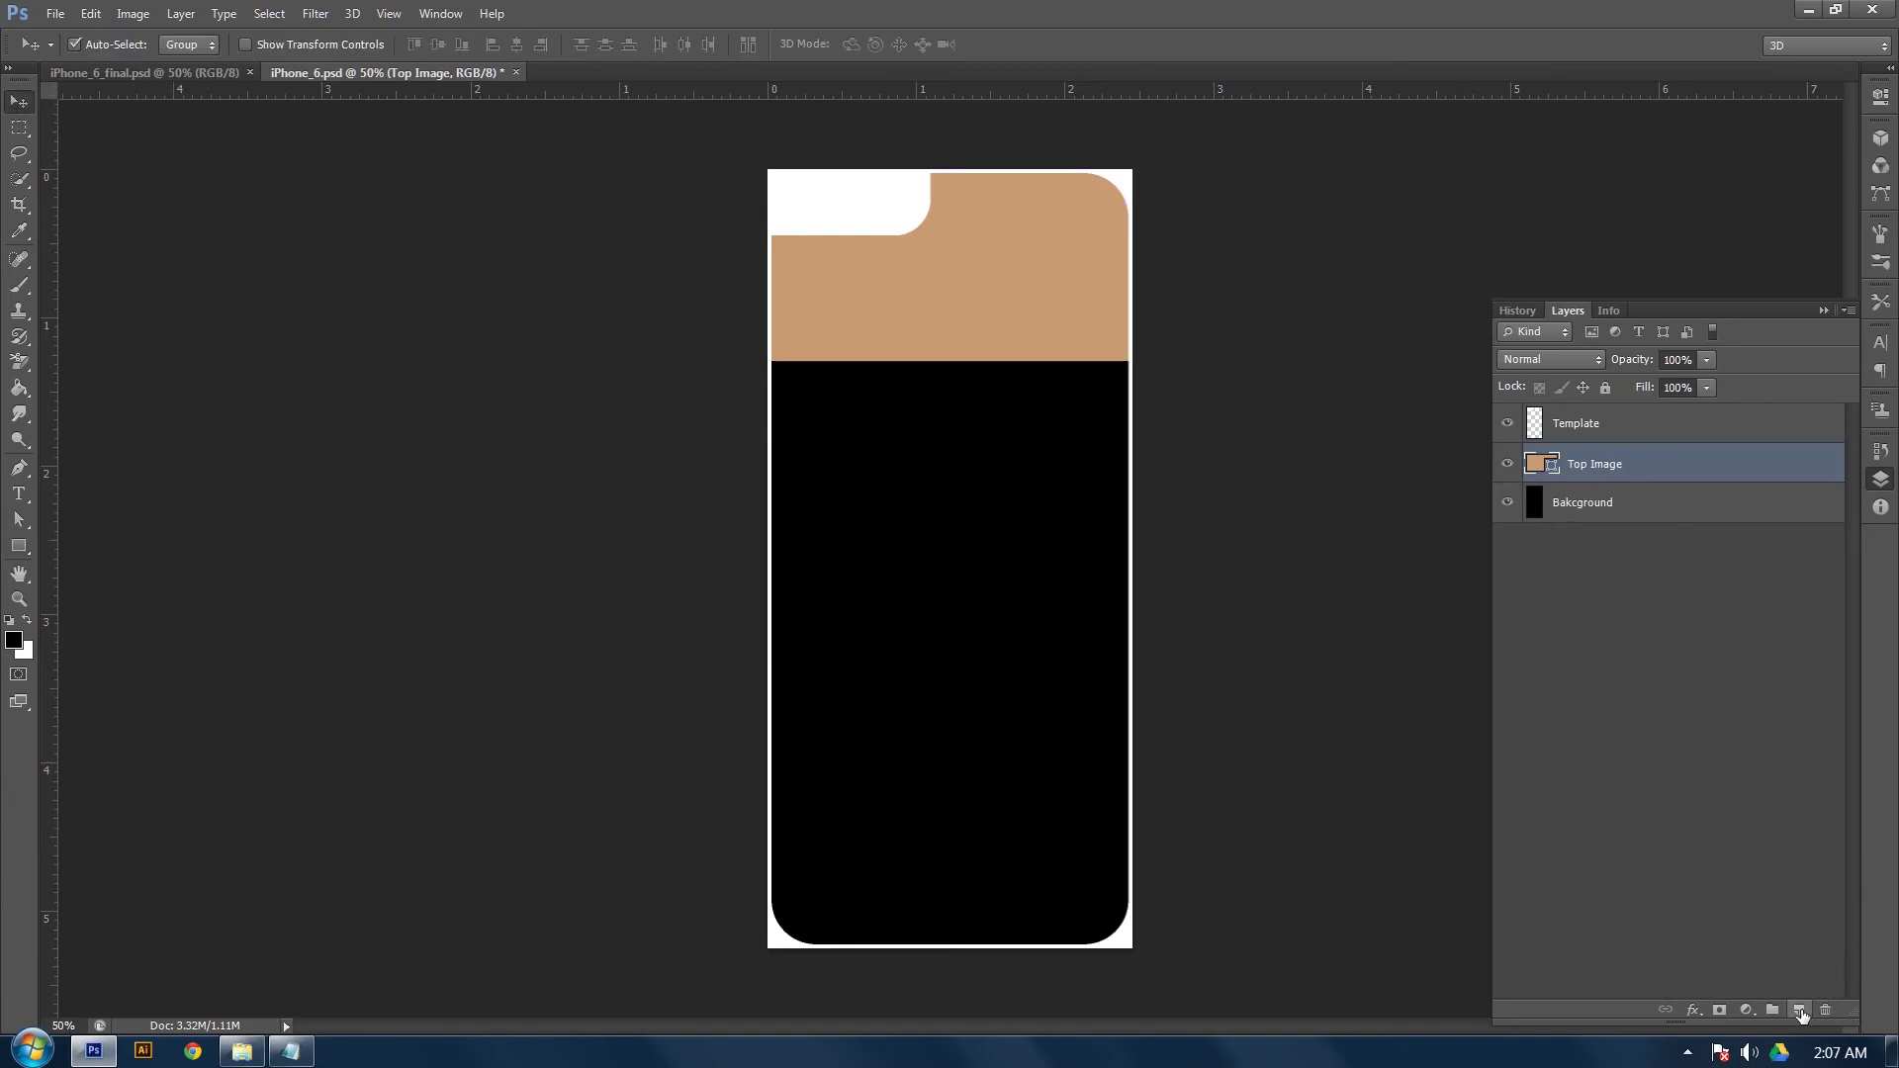
Add a new layer above Top Image named Top Image Here
click(1799, 1011)
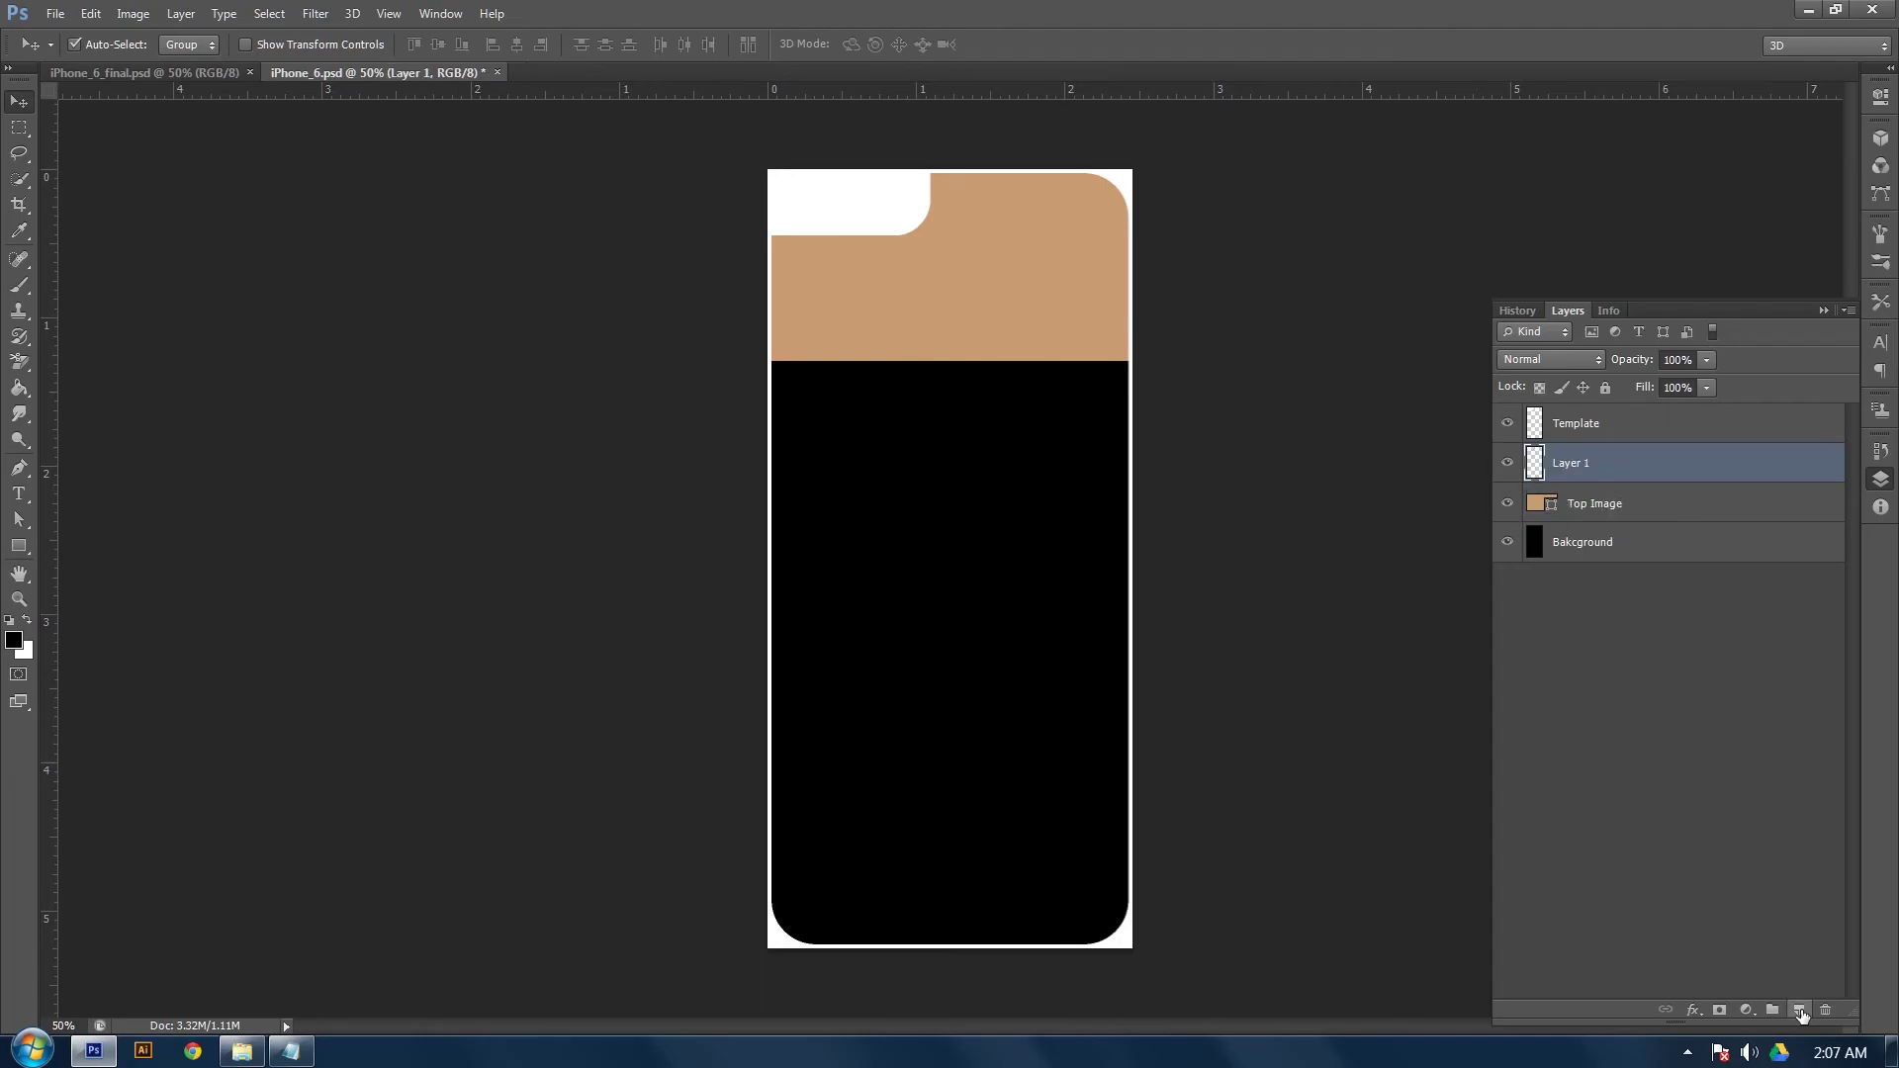
double_click(1572, 464)
text(op)
text(Top Im)
text(age Here)
click(1684, 504)
Clip the Top Image Here layer to the tan Top Image shape
click(1688, 462)
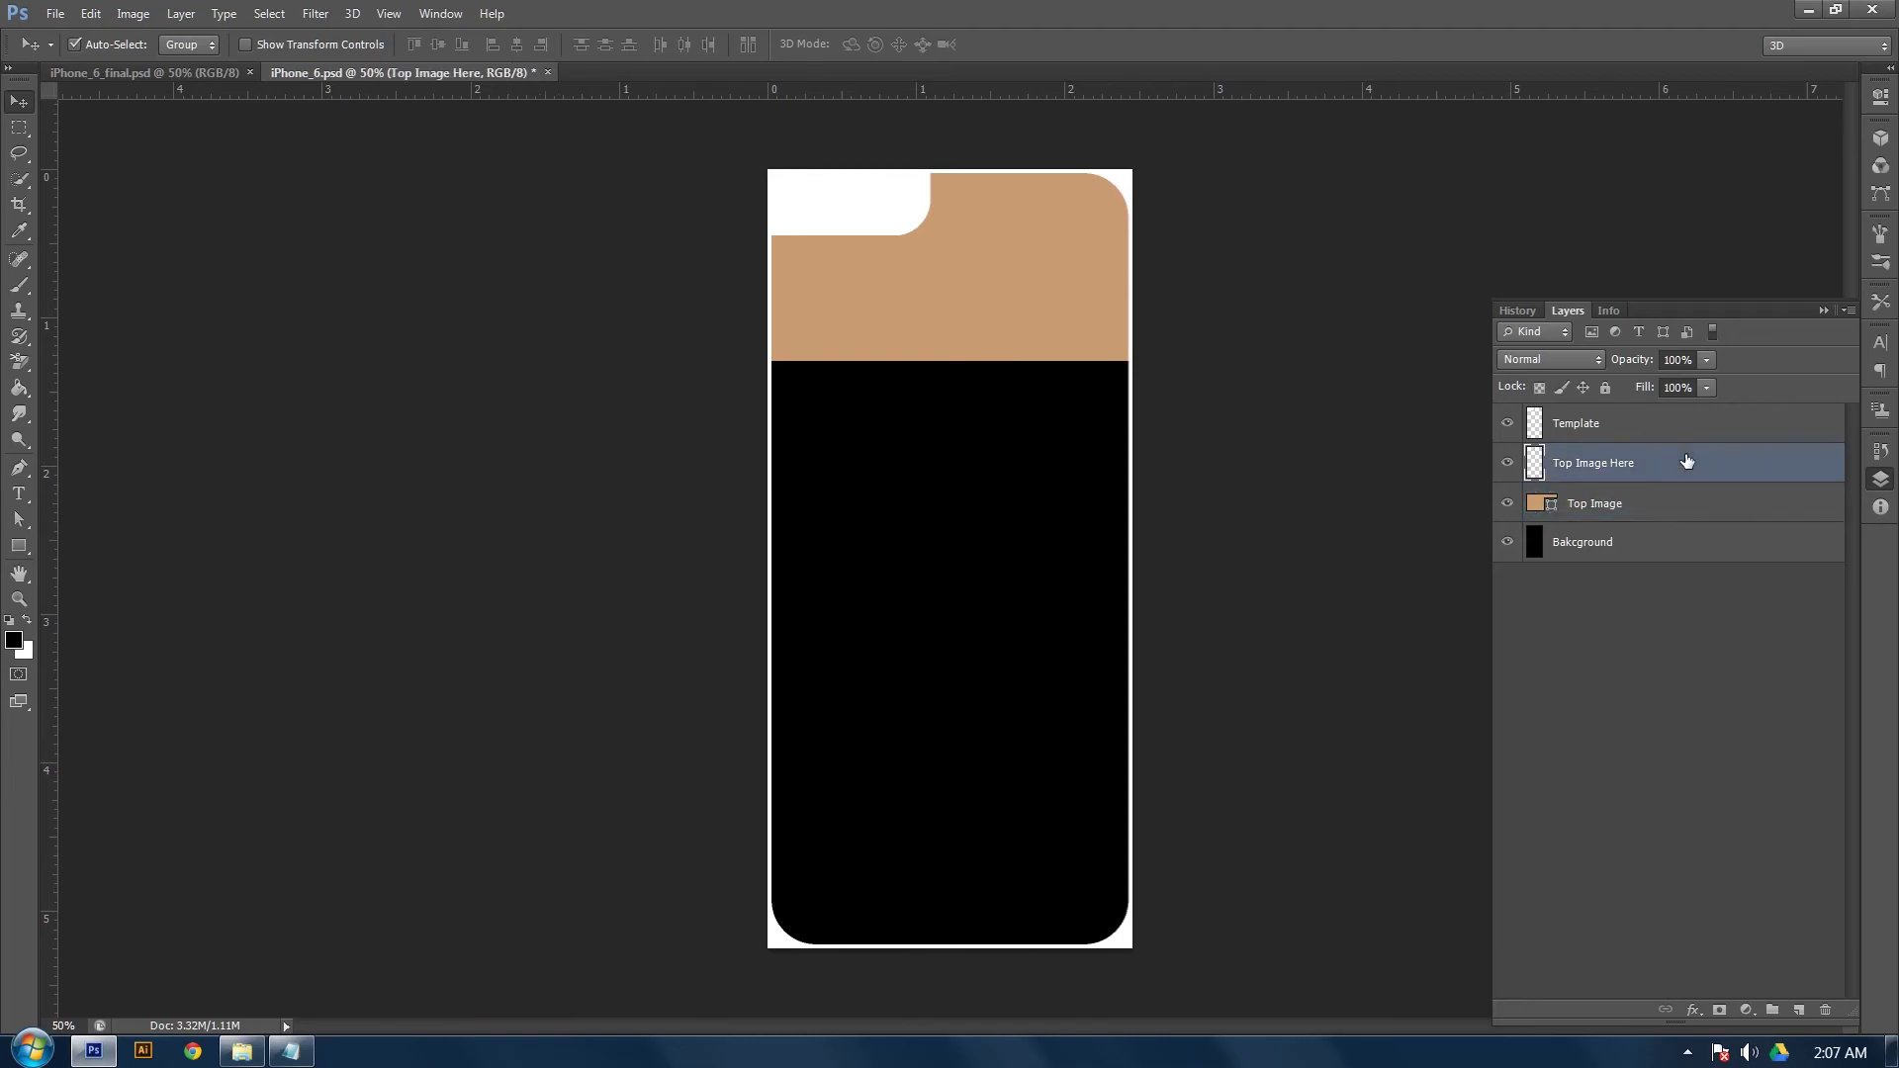
drag(1687, 462, 1611, 478)
alt+click(1612, 479)
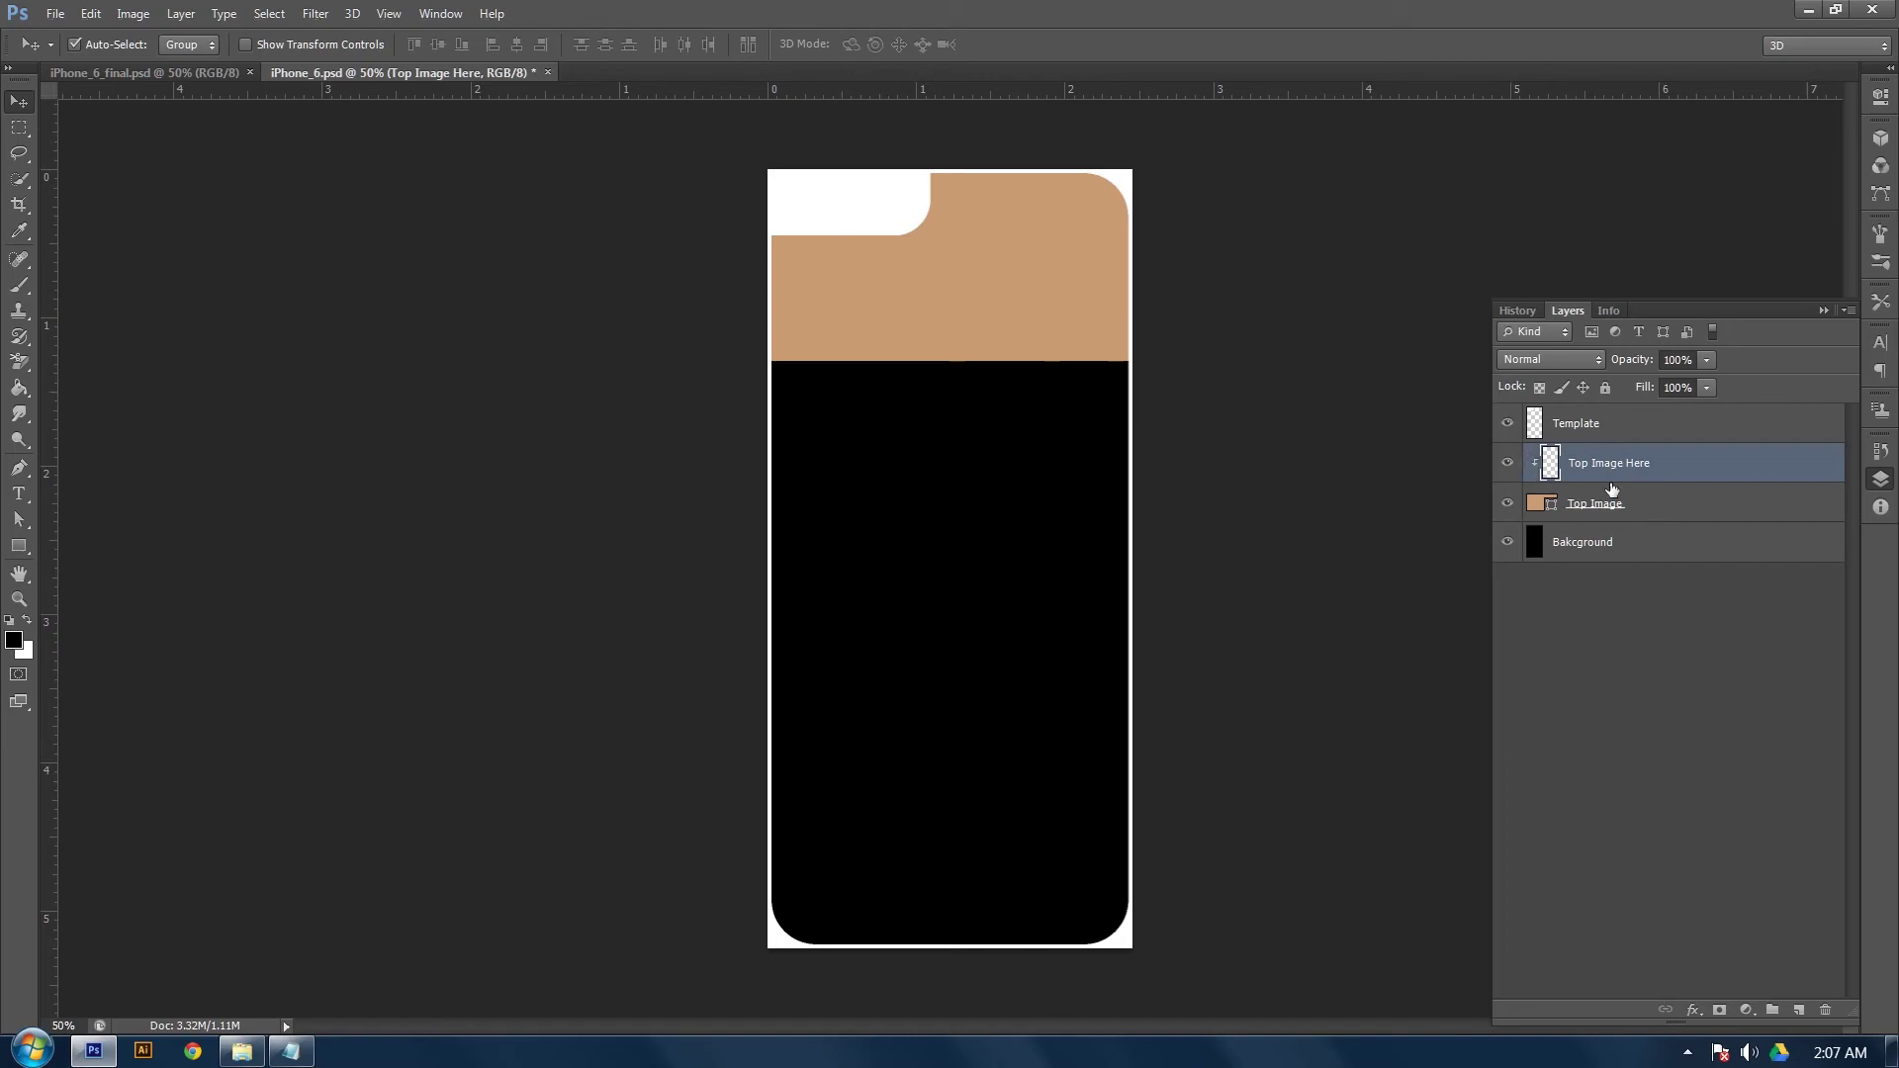
right_click(1548, 462)
click(1548, 462)
click(72, 15)
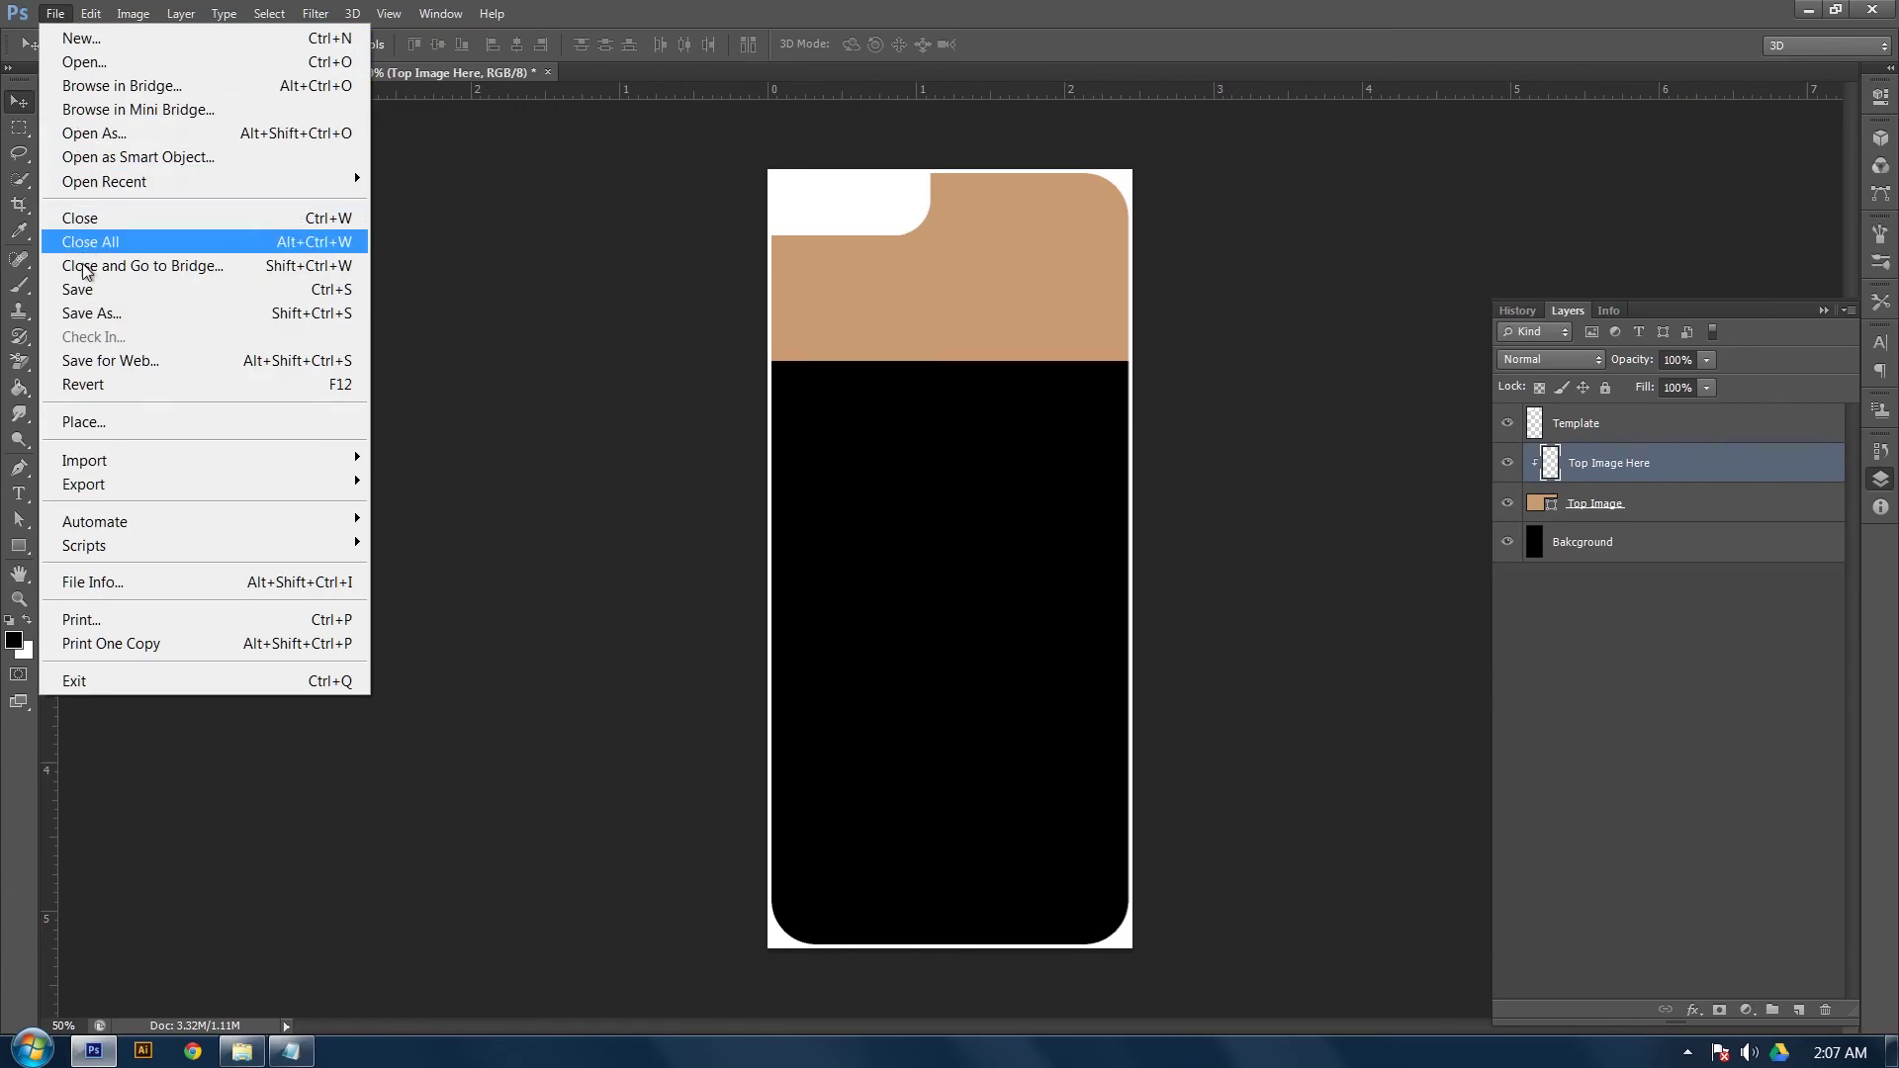
Place the happy-woman-with-beautiful-smile-253486 photo from the Iphone 6 Youtube Photo Temp folder
click(95, 424)
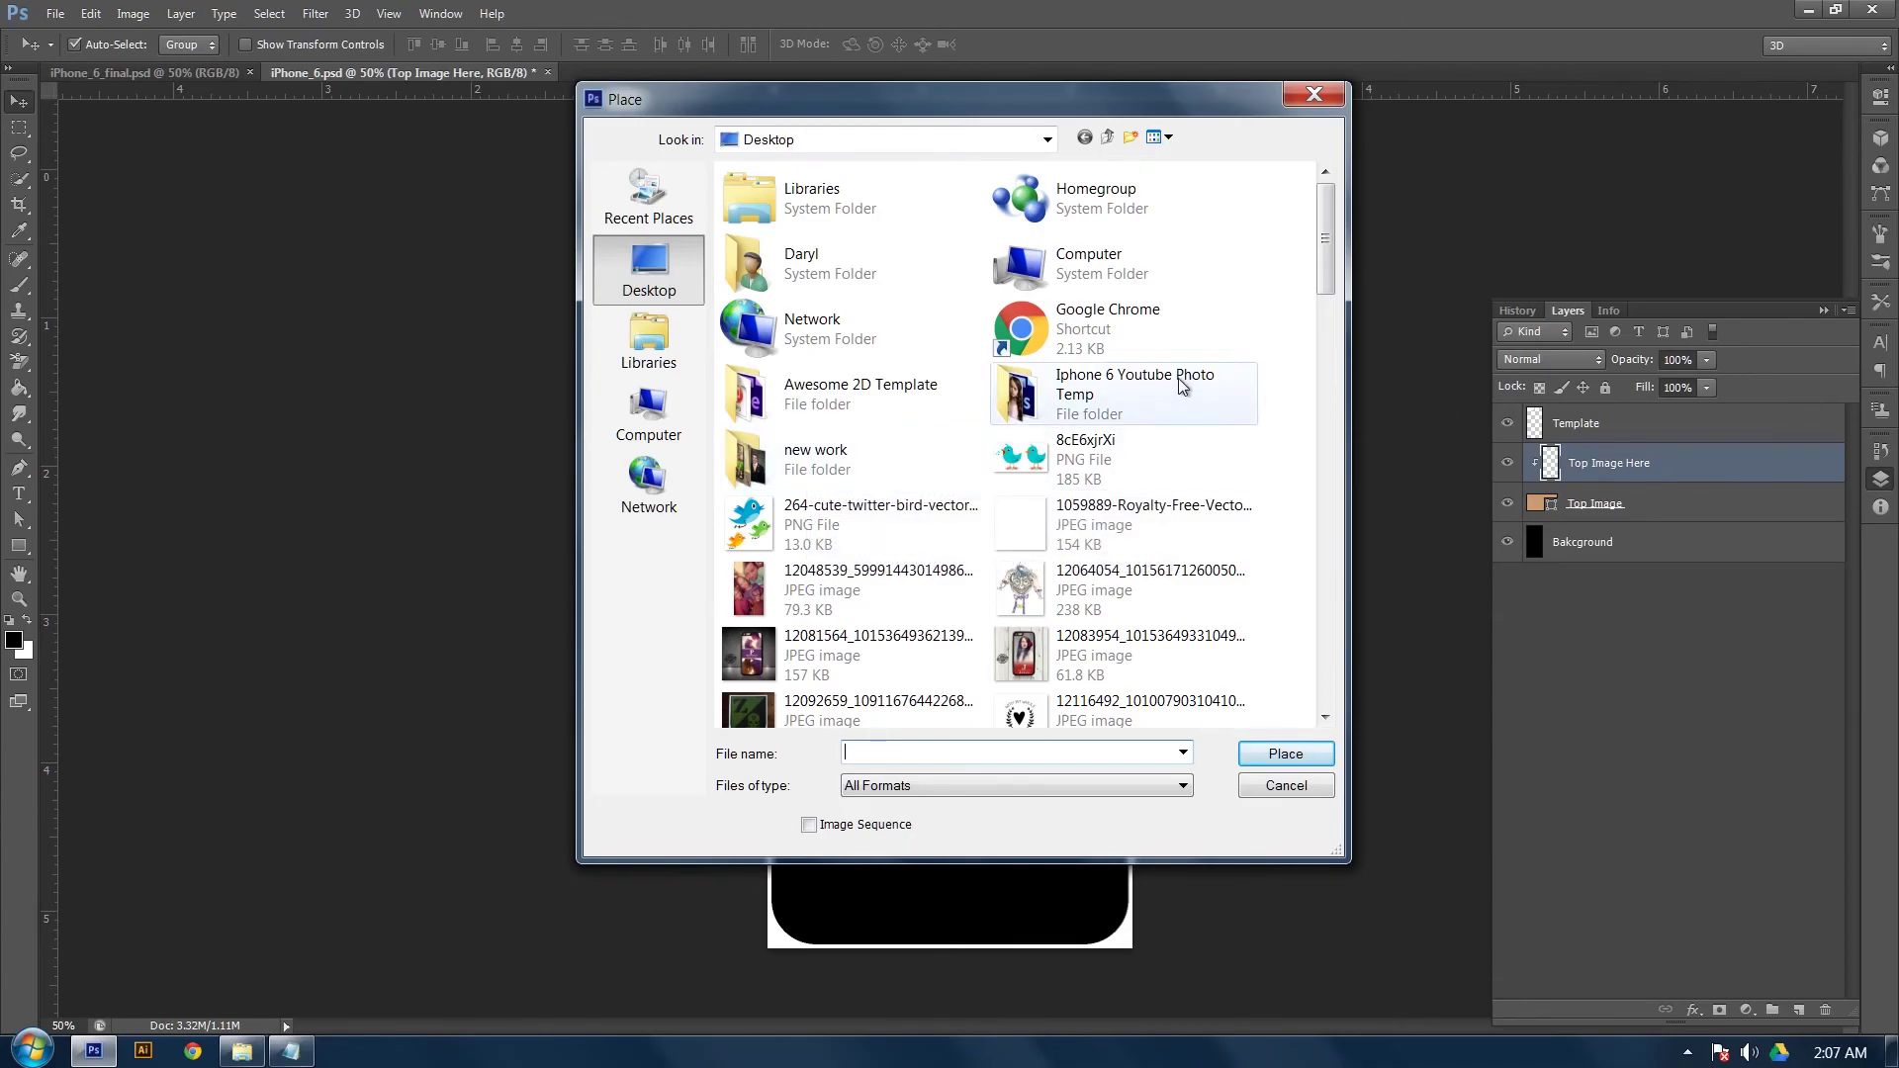
double_click(1137, 394)
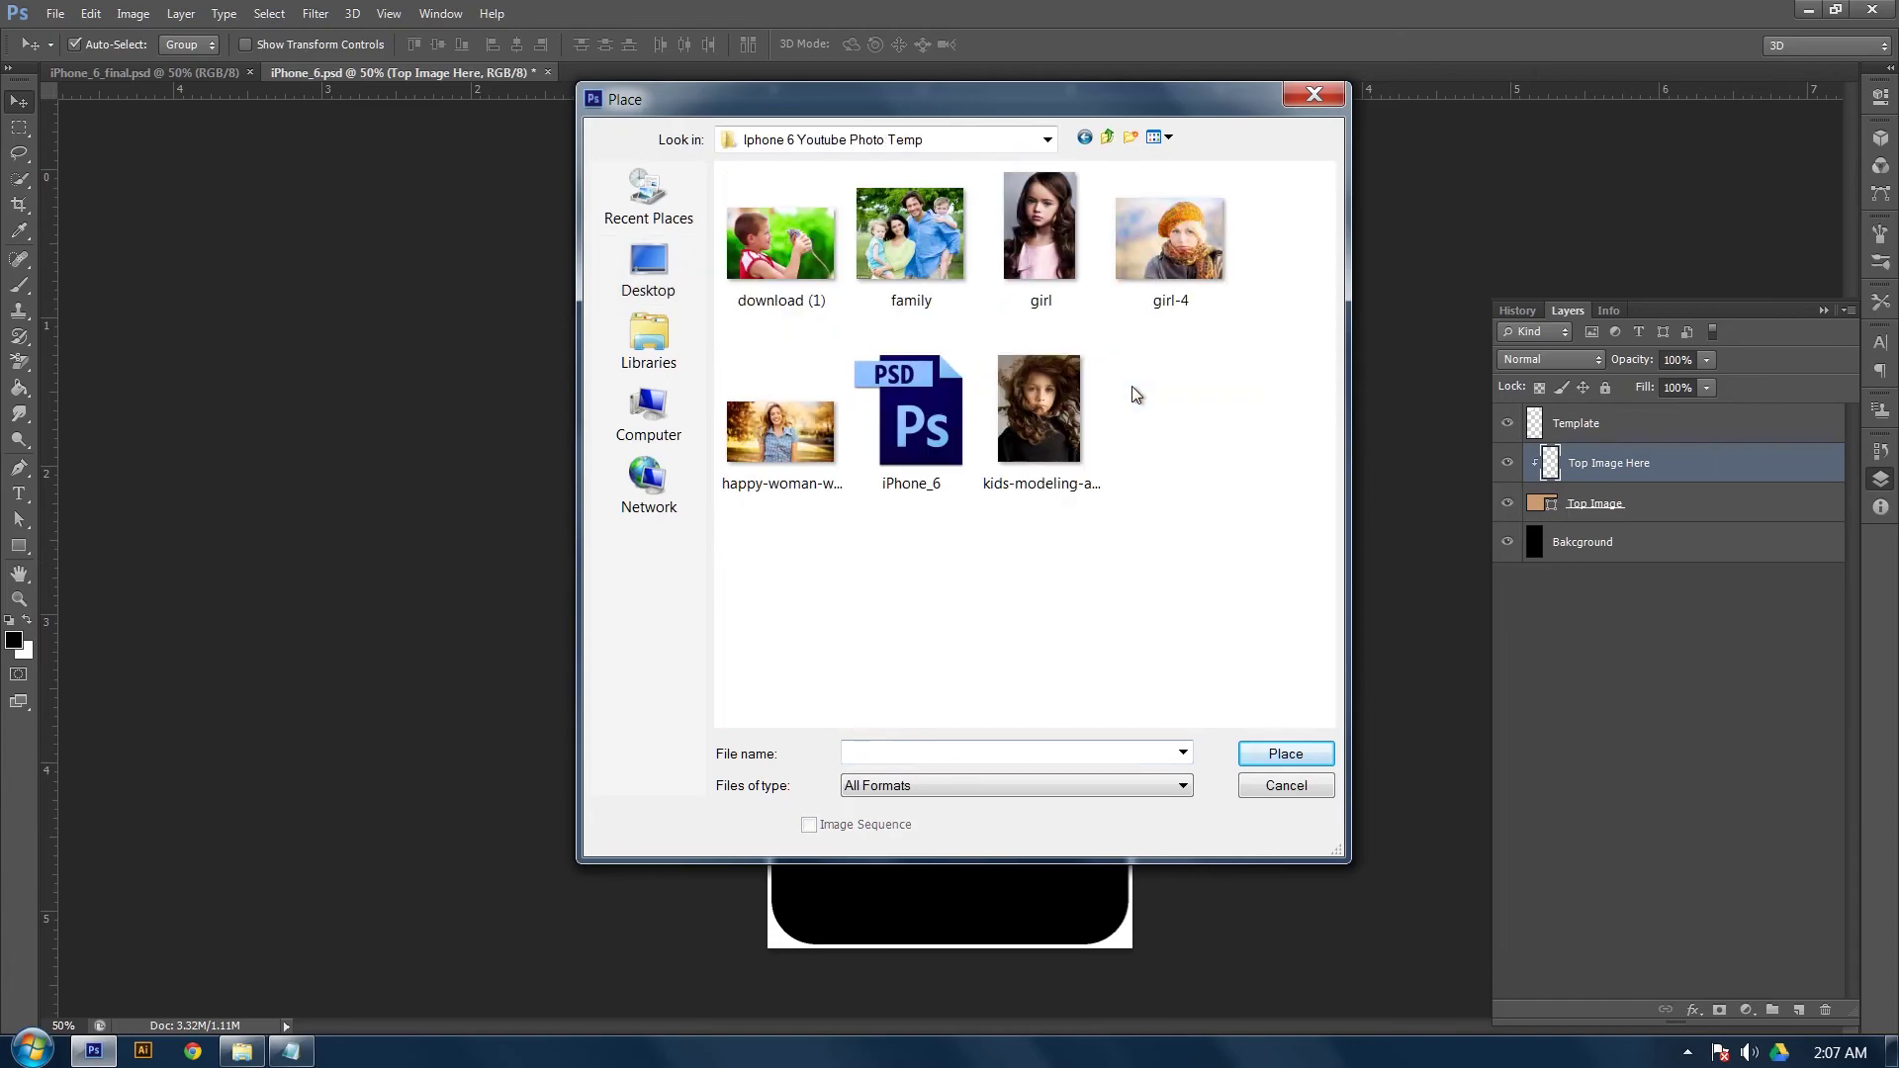
click(806, 237)
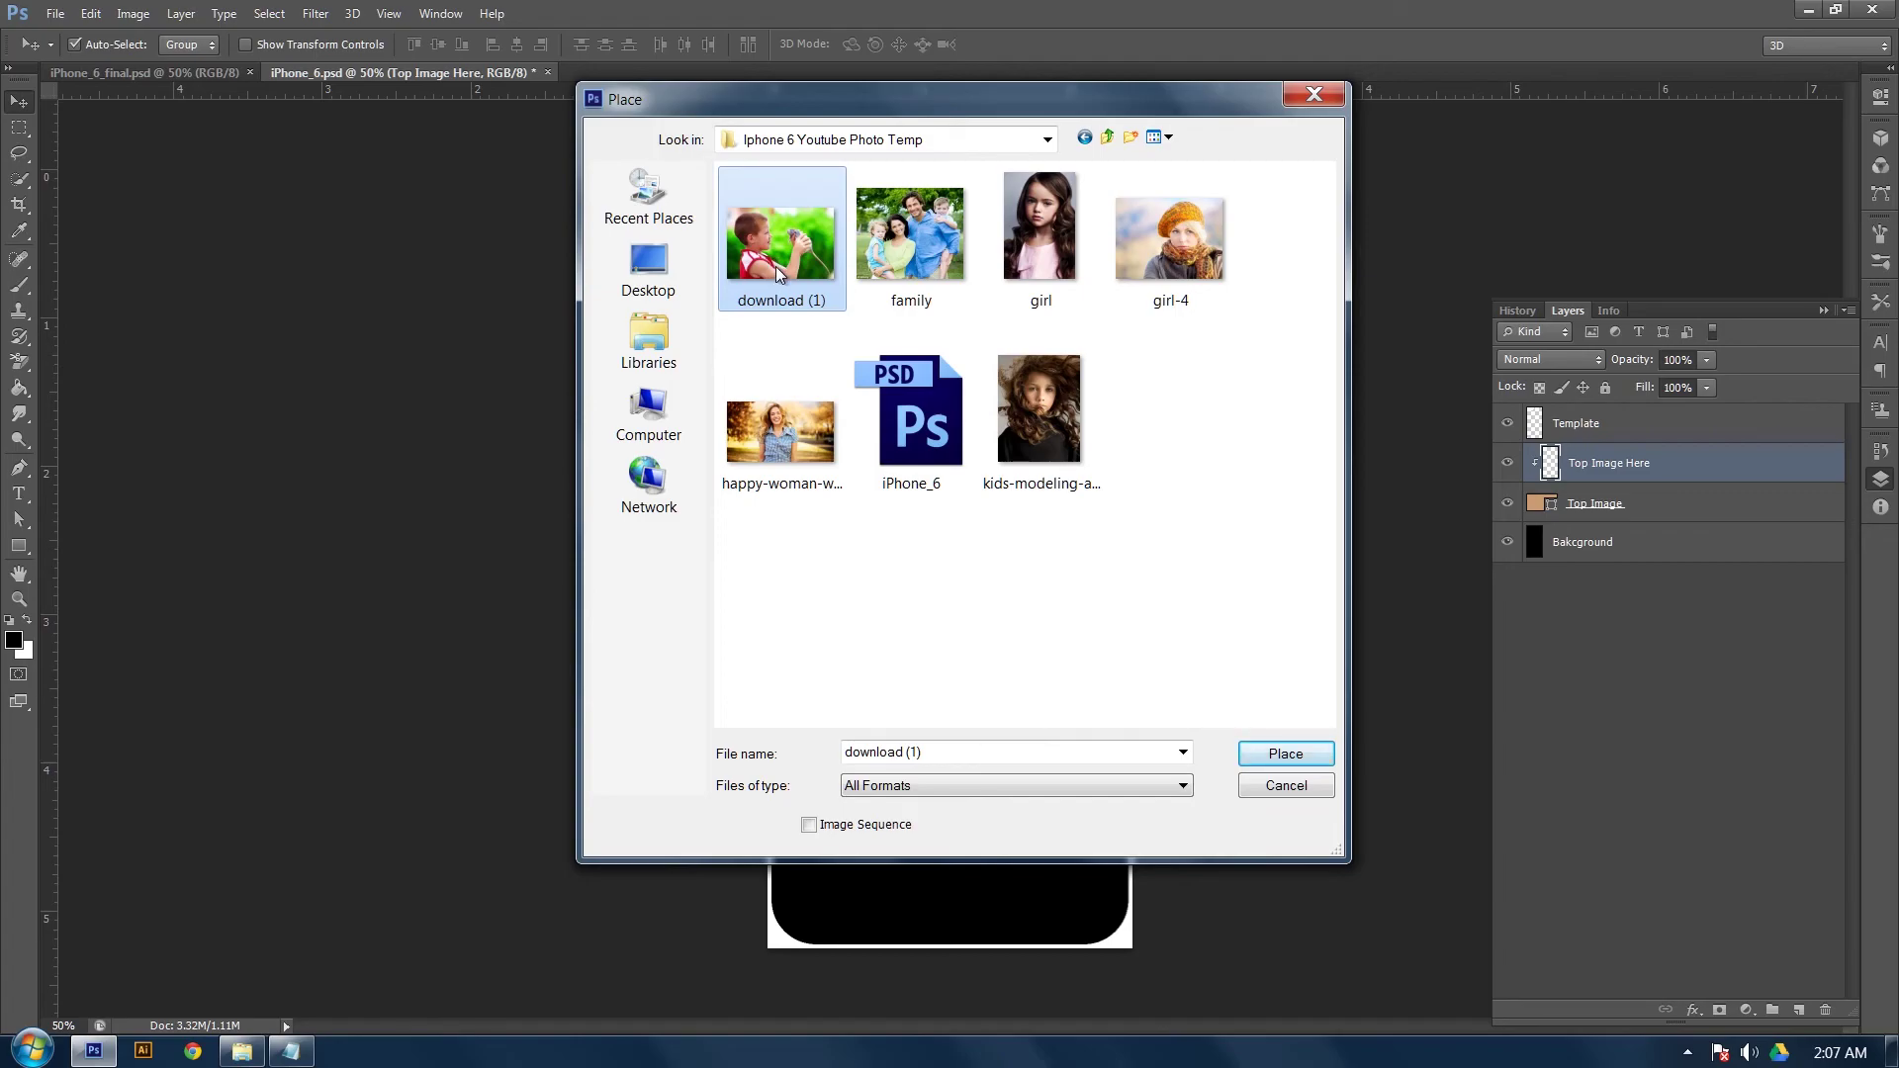
click(799, 441)
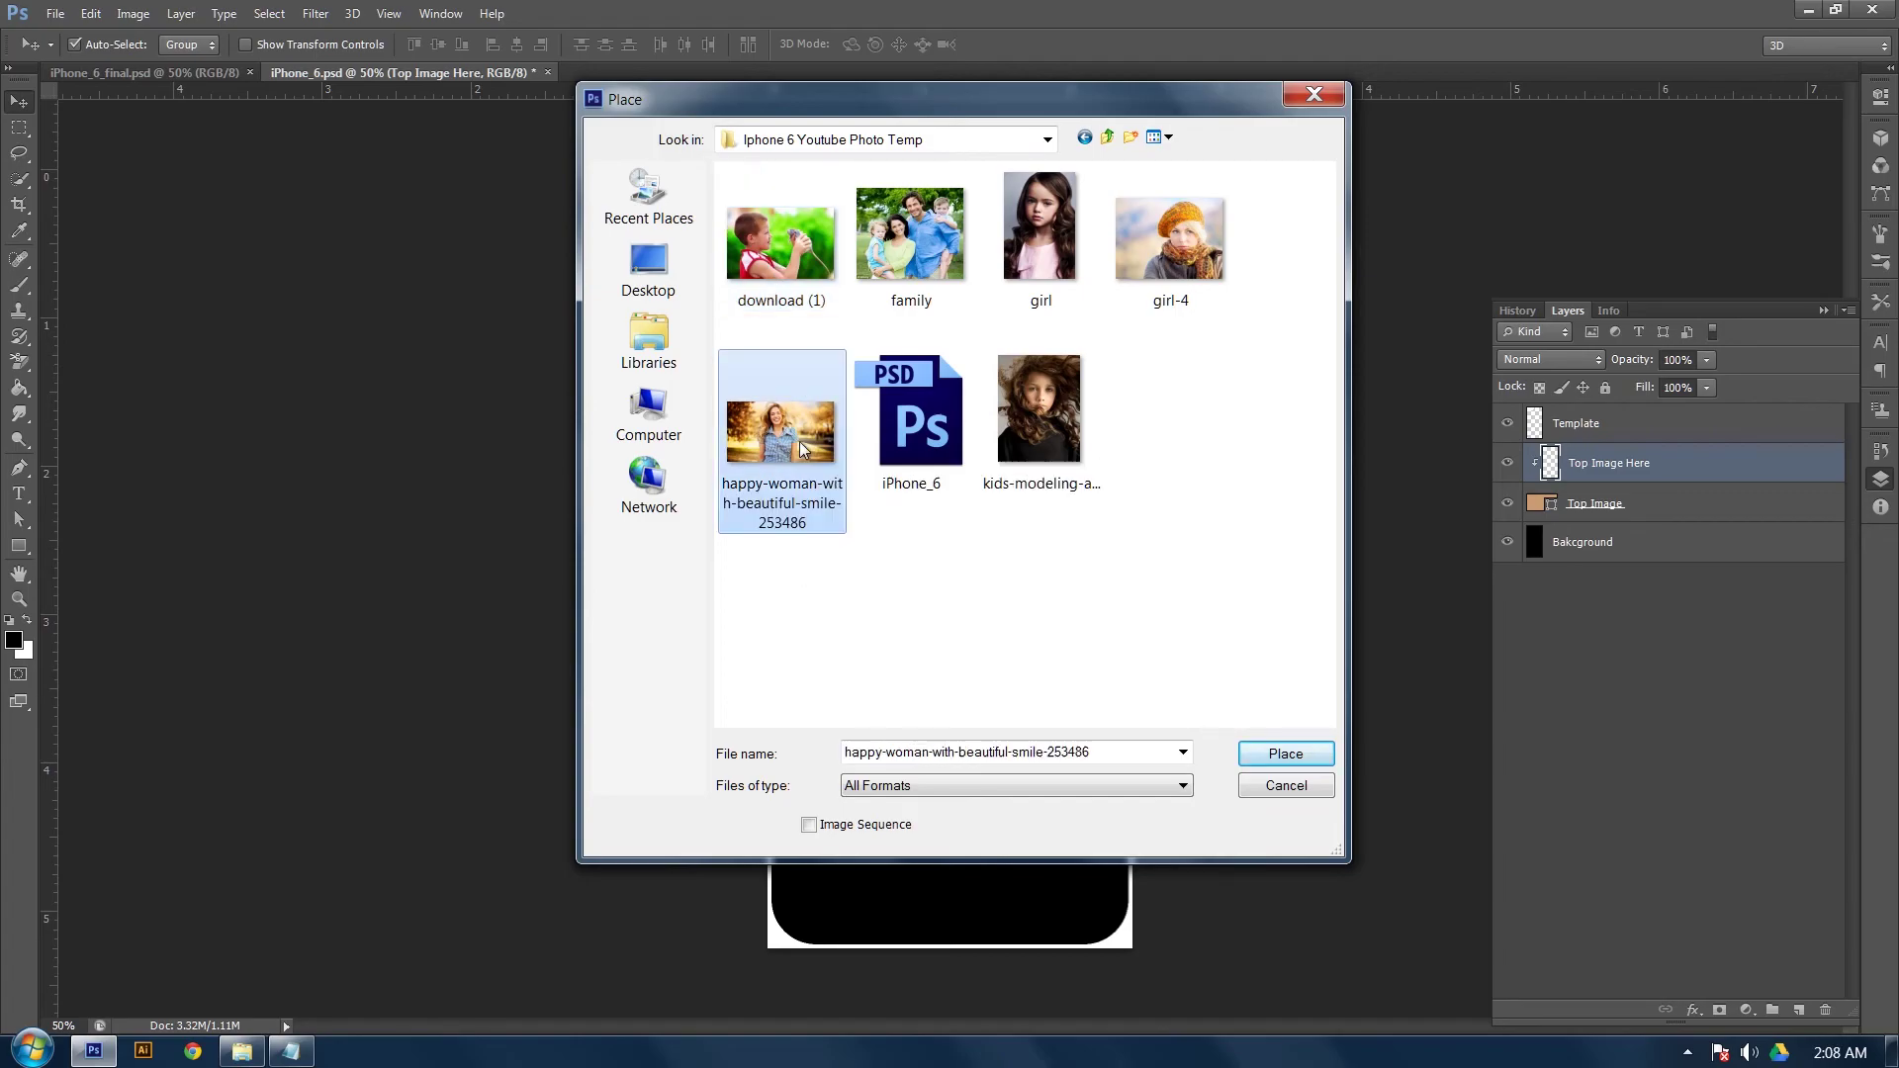
click(1267, 755)
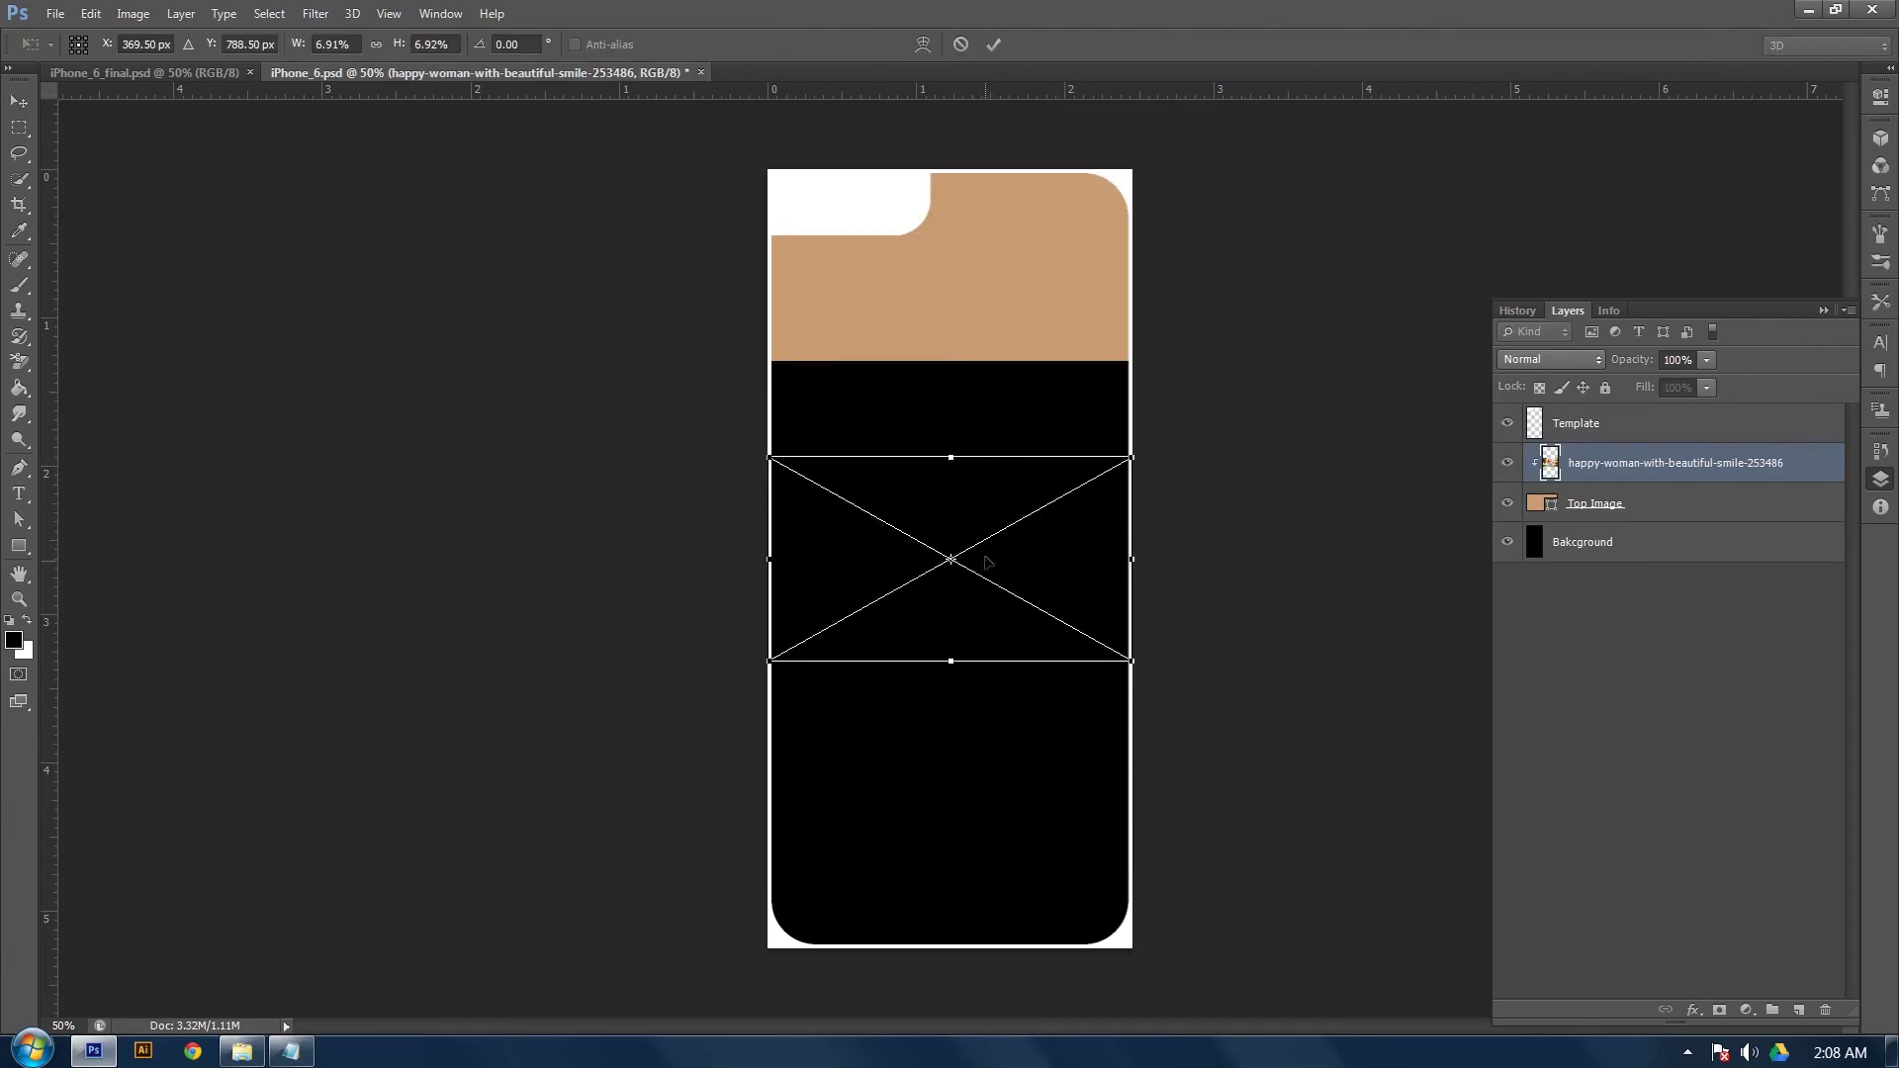
Move the woman photo to the phone's top and enlarge it to fill that section
drag(970, 582, 970, 289)
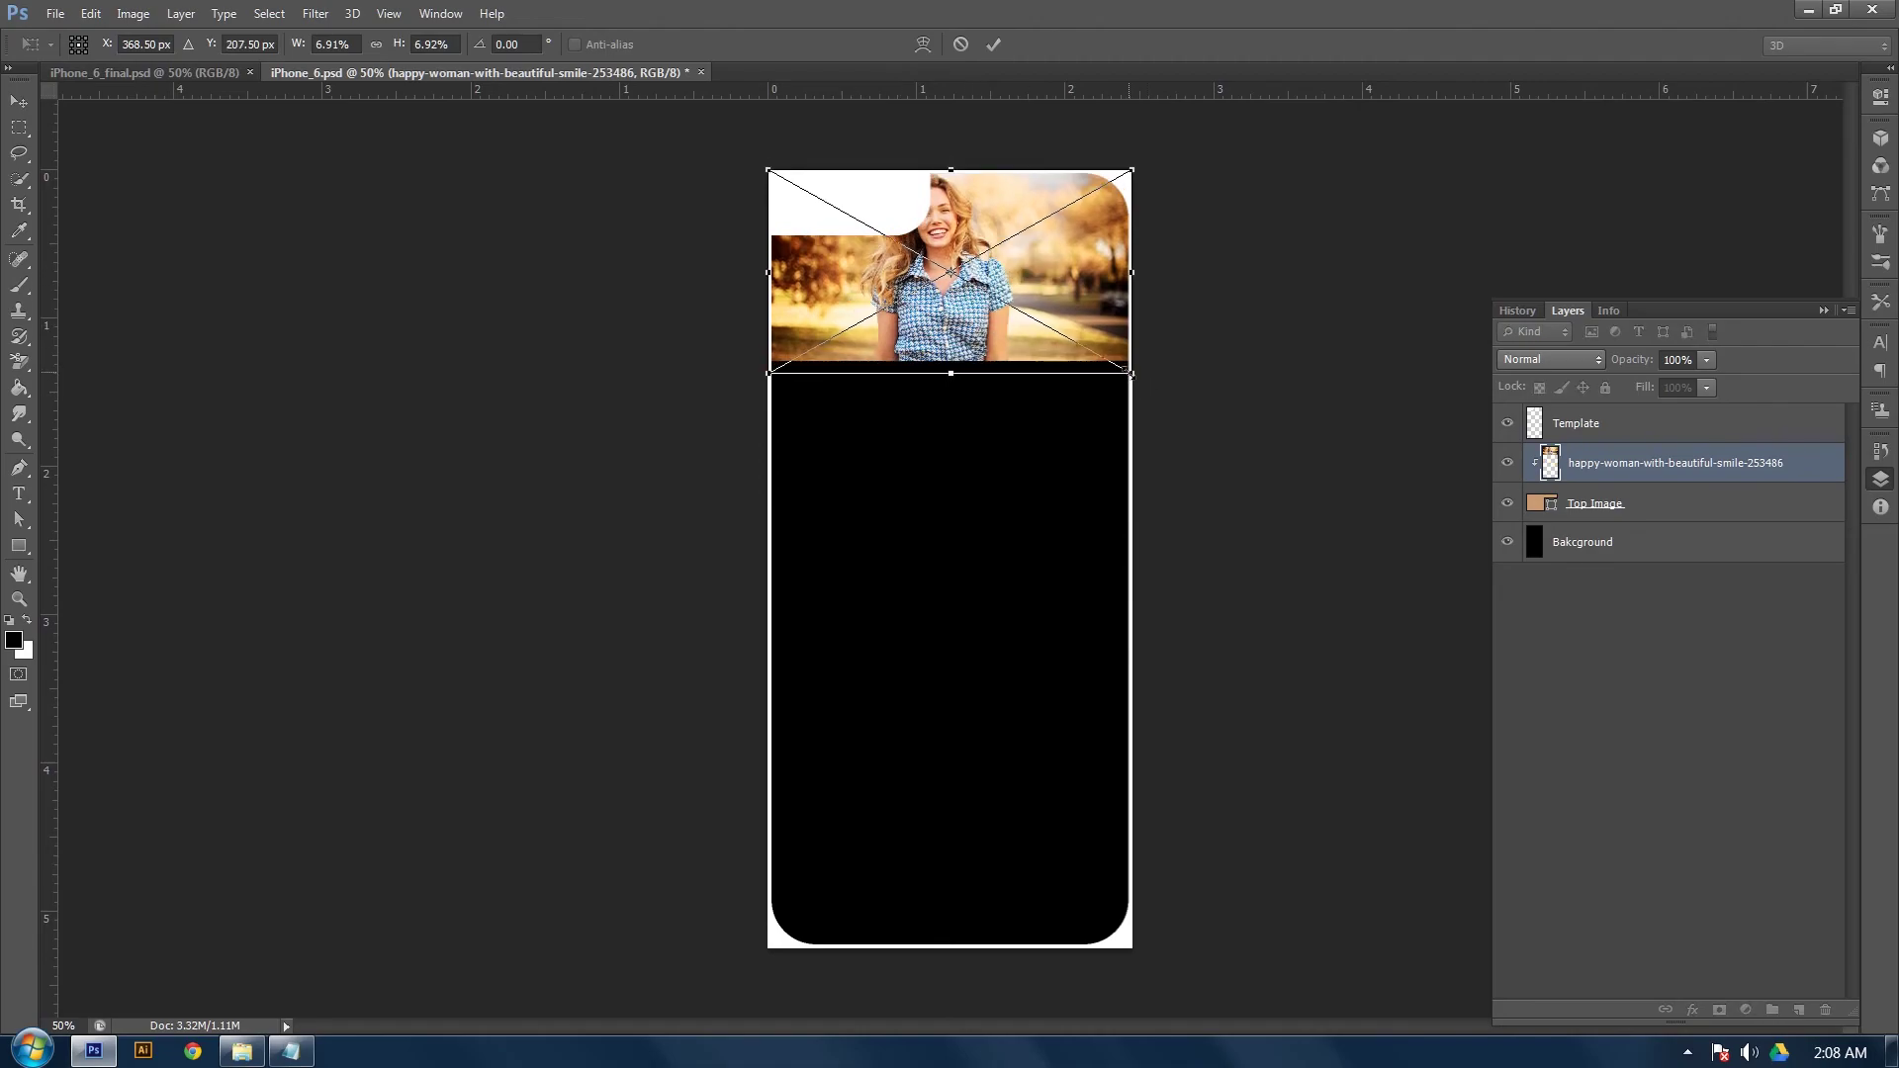
drag(1131, 374, 1233, 441)
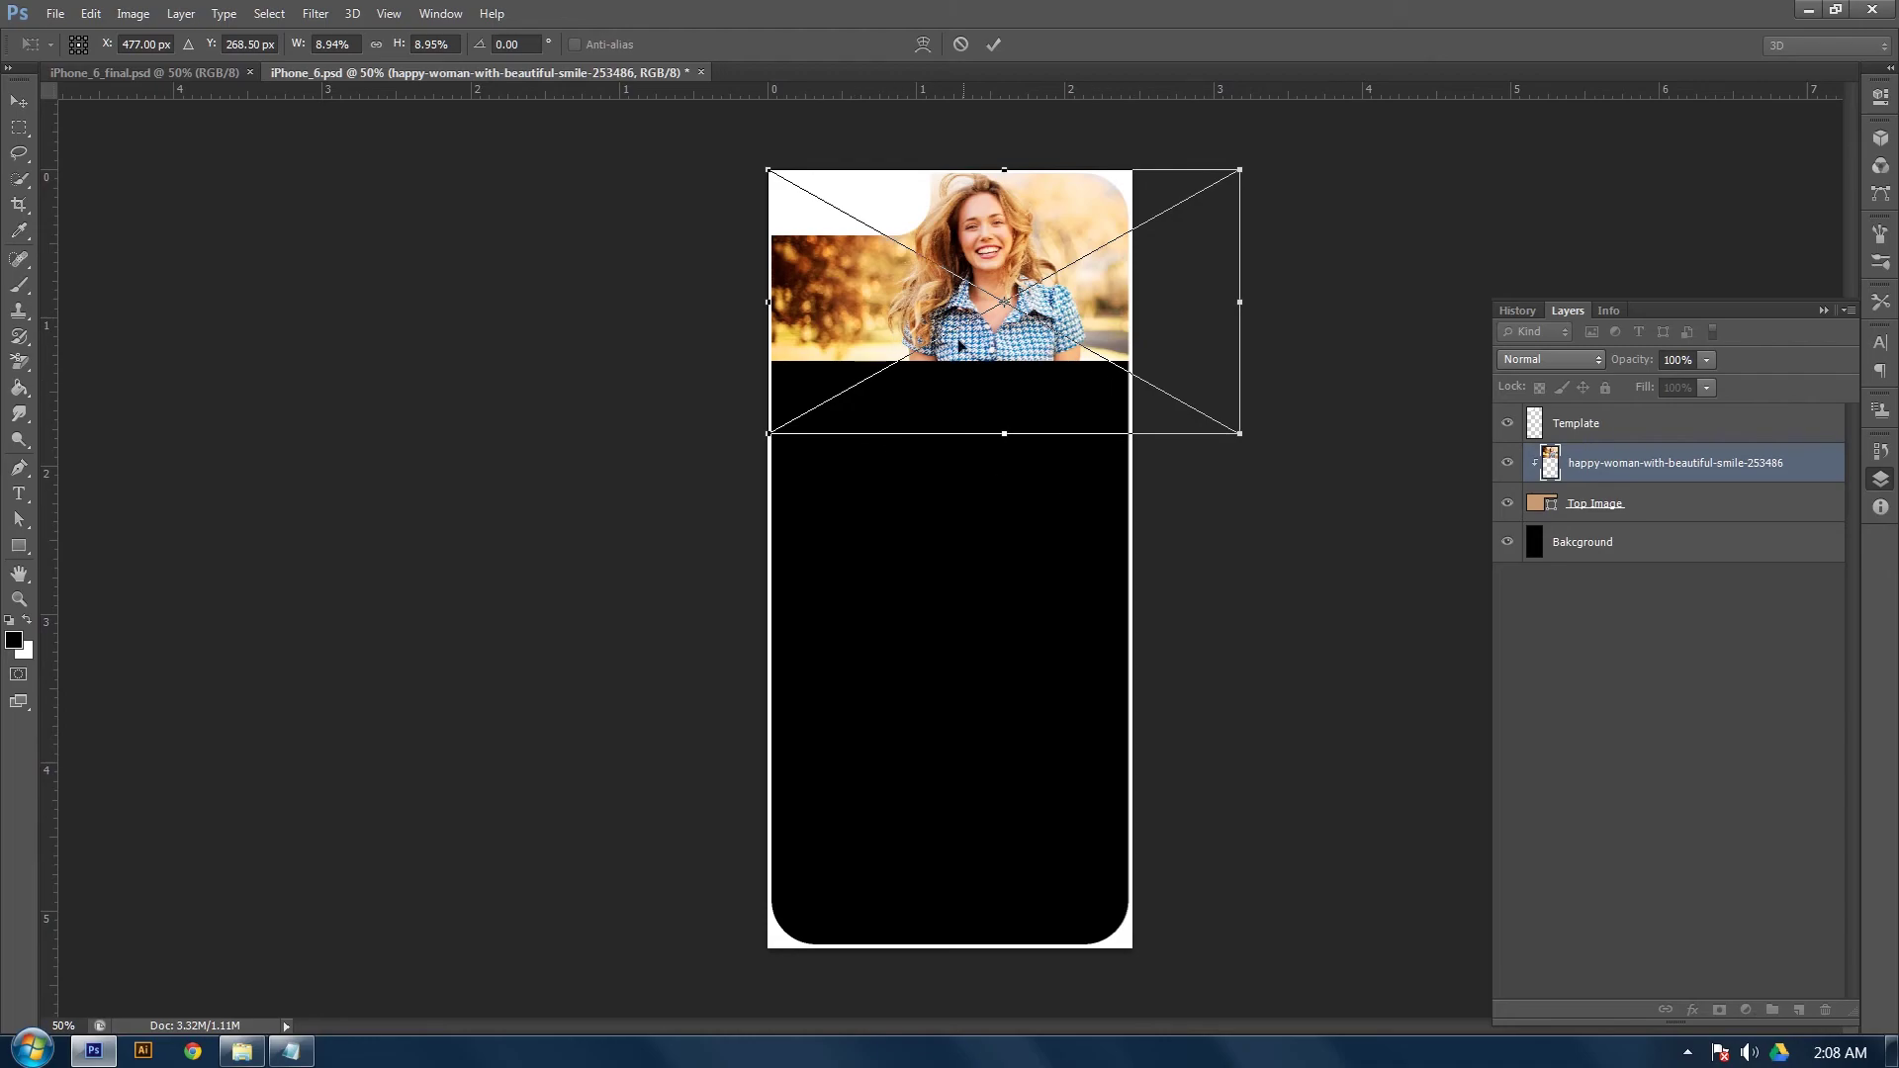
click(993, 44)
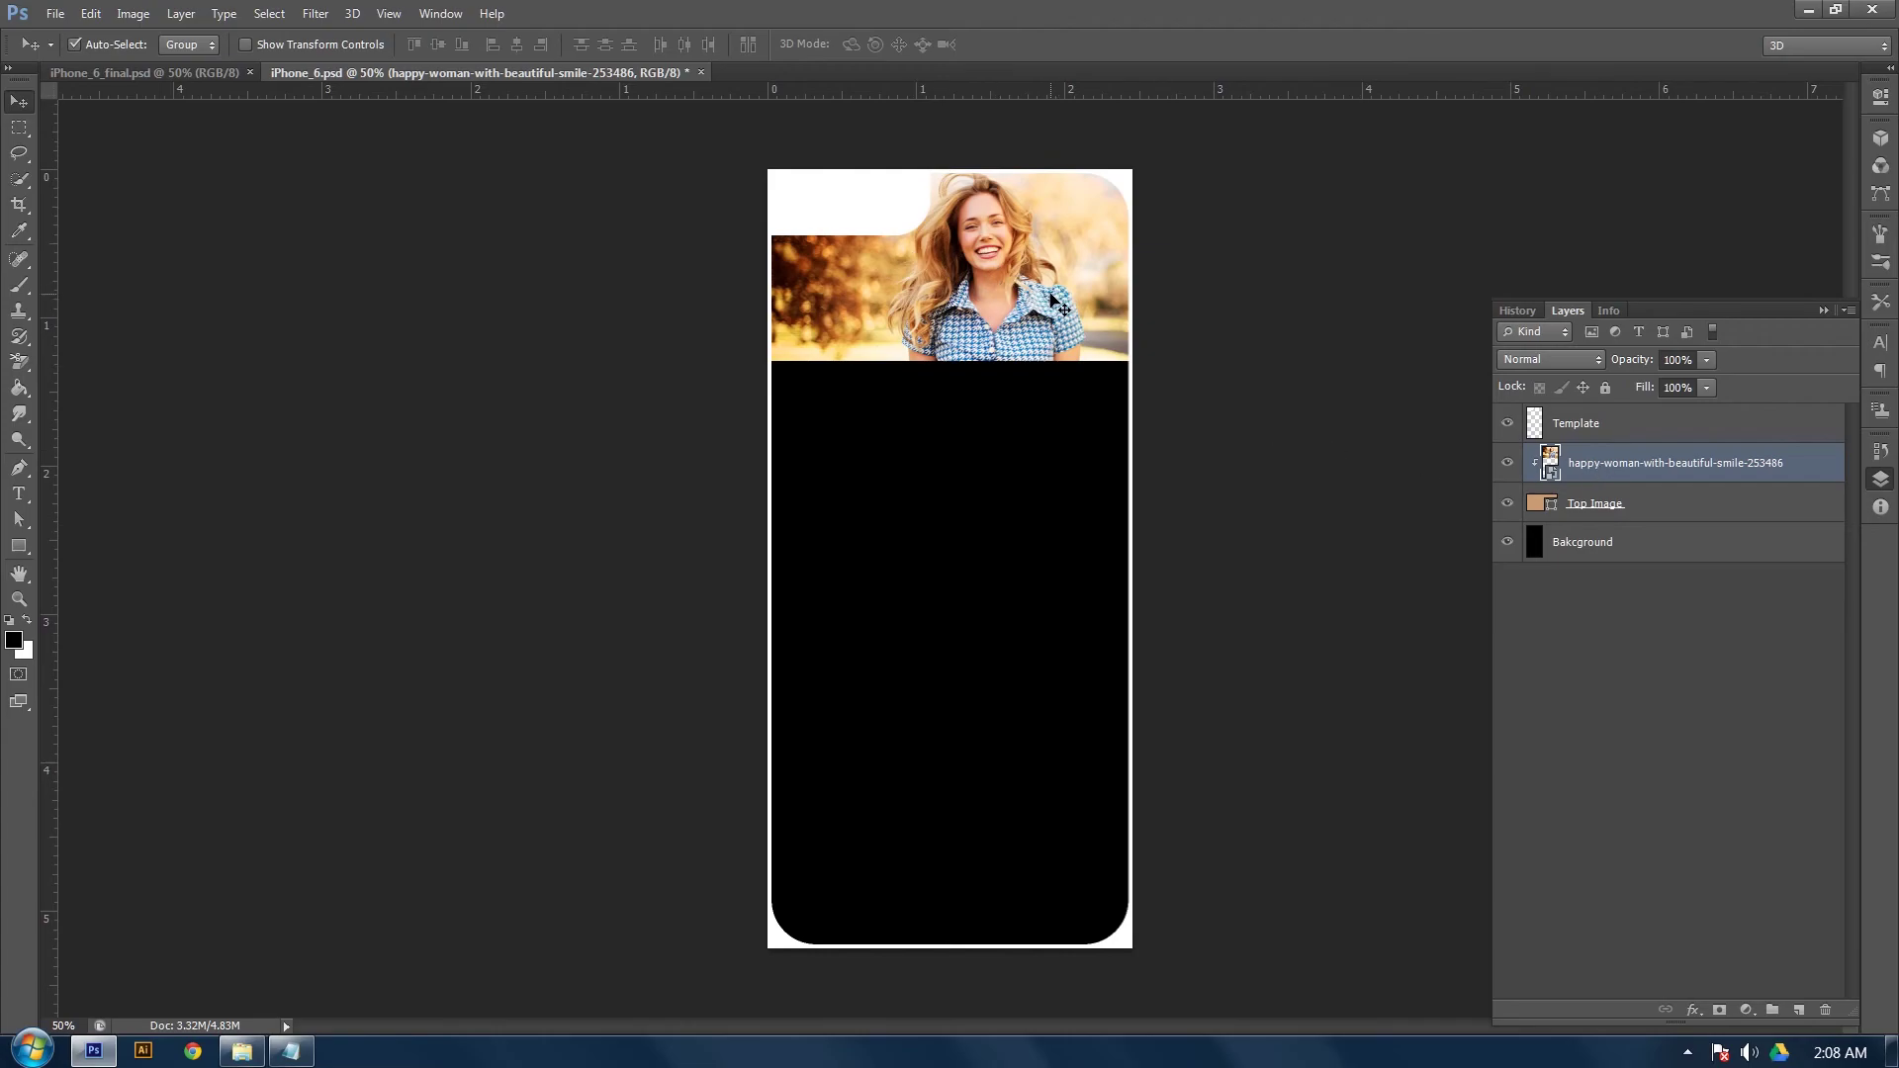
click(1645, 520)
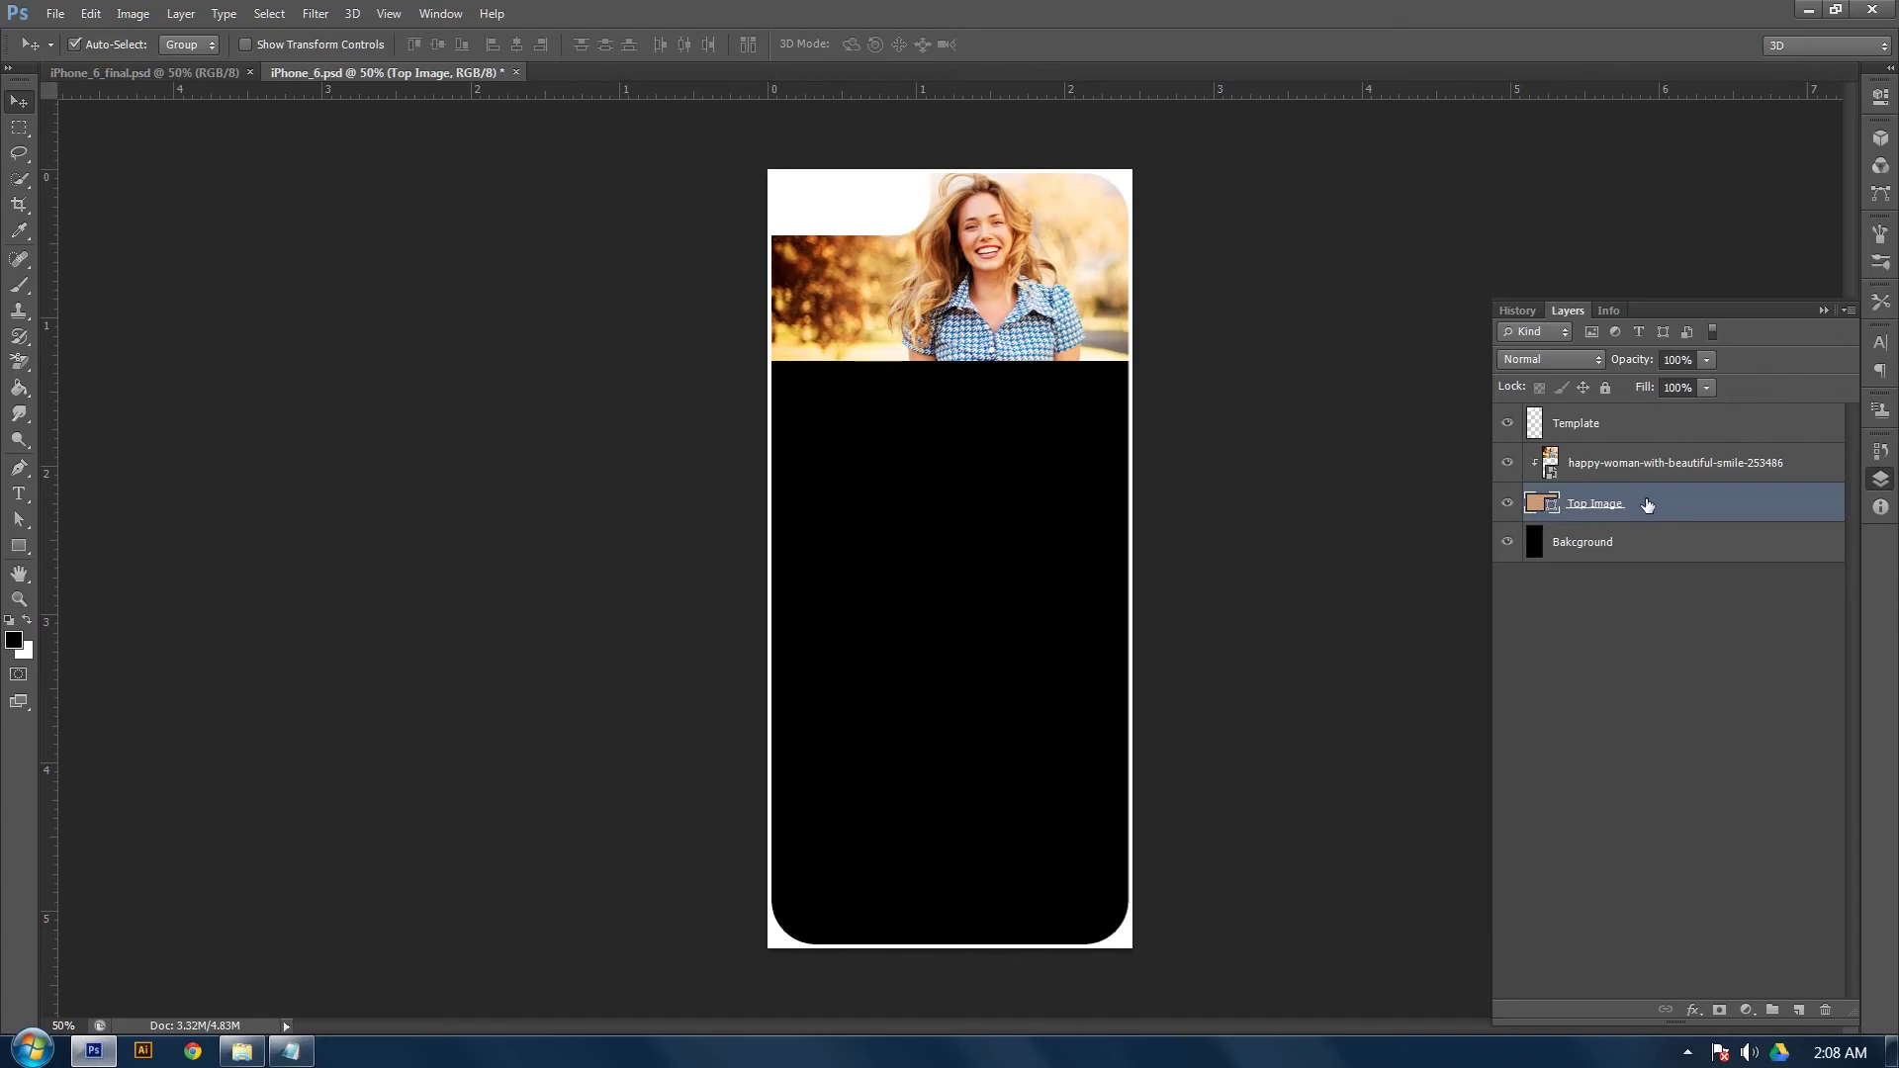
Stretch the Top Image shape downward to 111.86% height with Free Transform
key(ctrl+t)
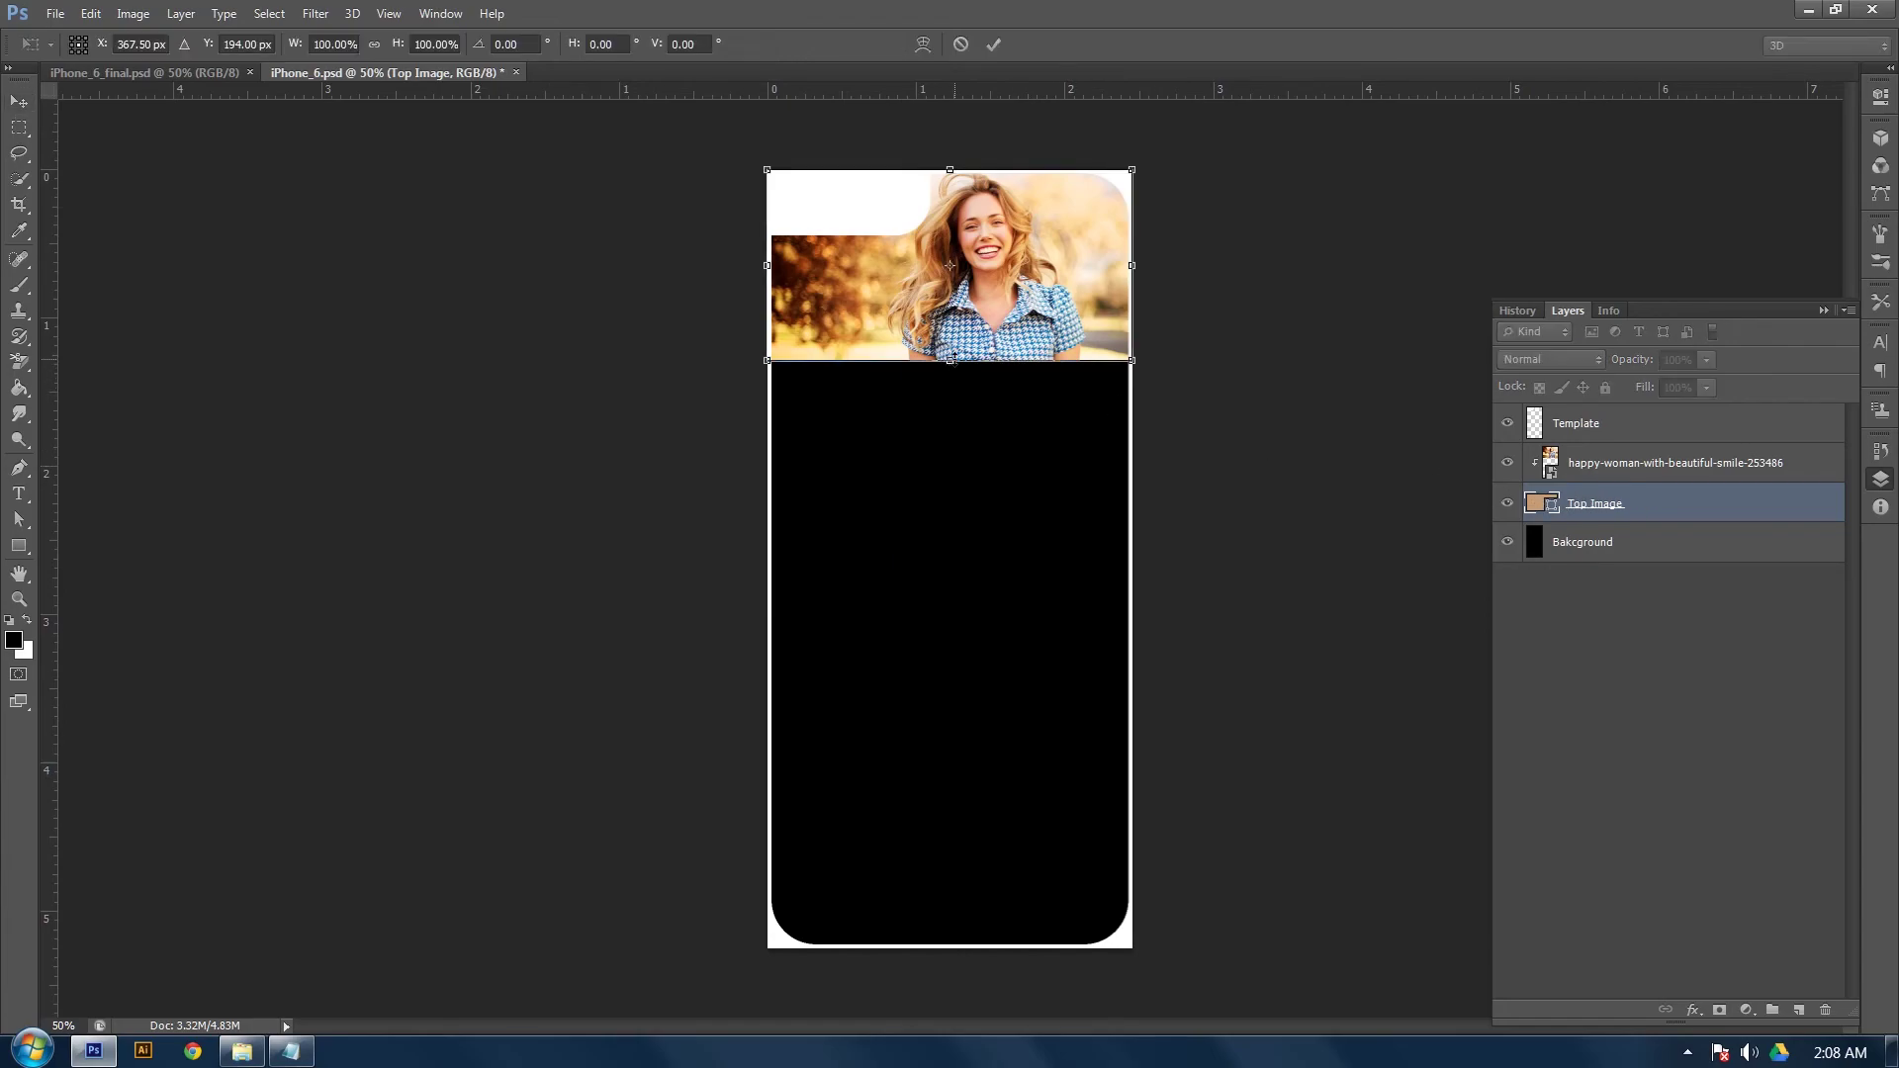
mouse_move(948, 363)
mouse_down()
mouse_move(948, 478)
mouse_move(967, 384)
mouse_up()
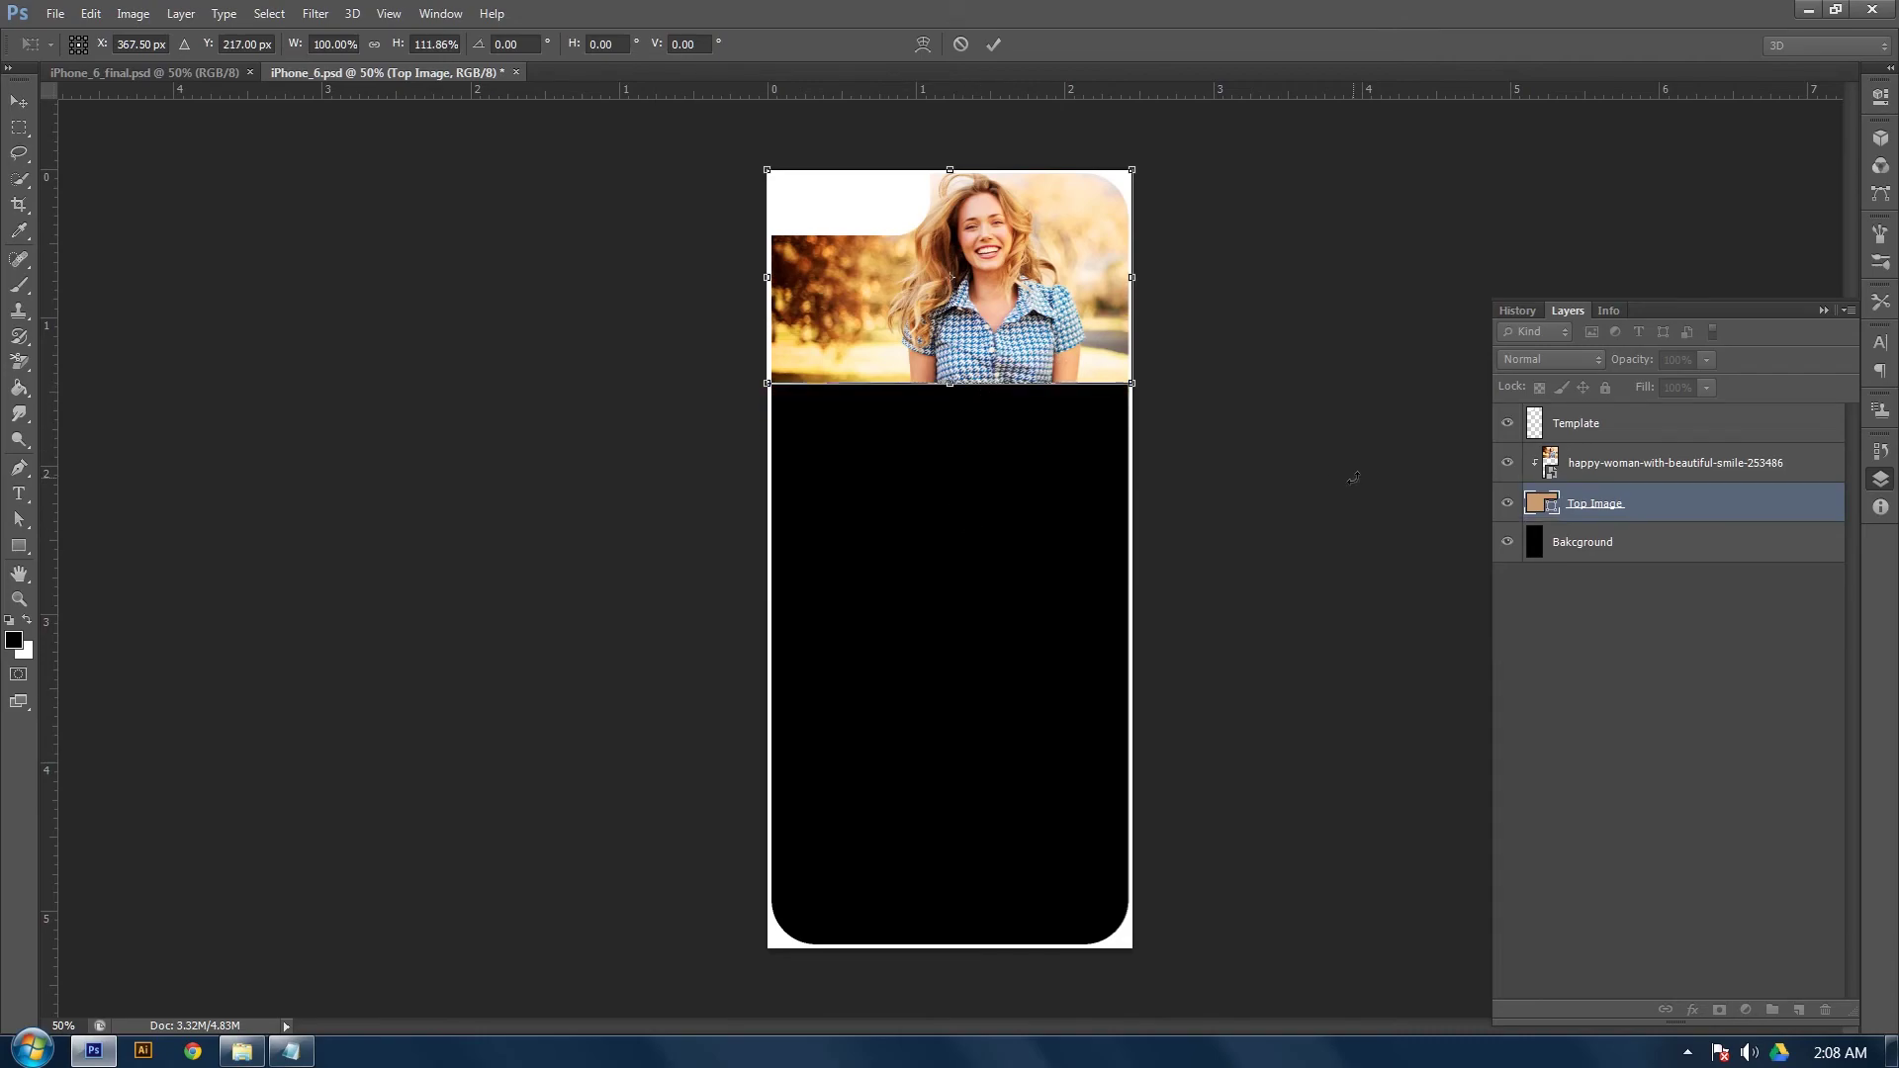
click(1000, 44)
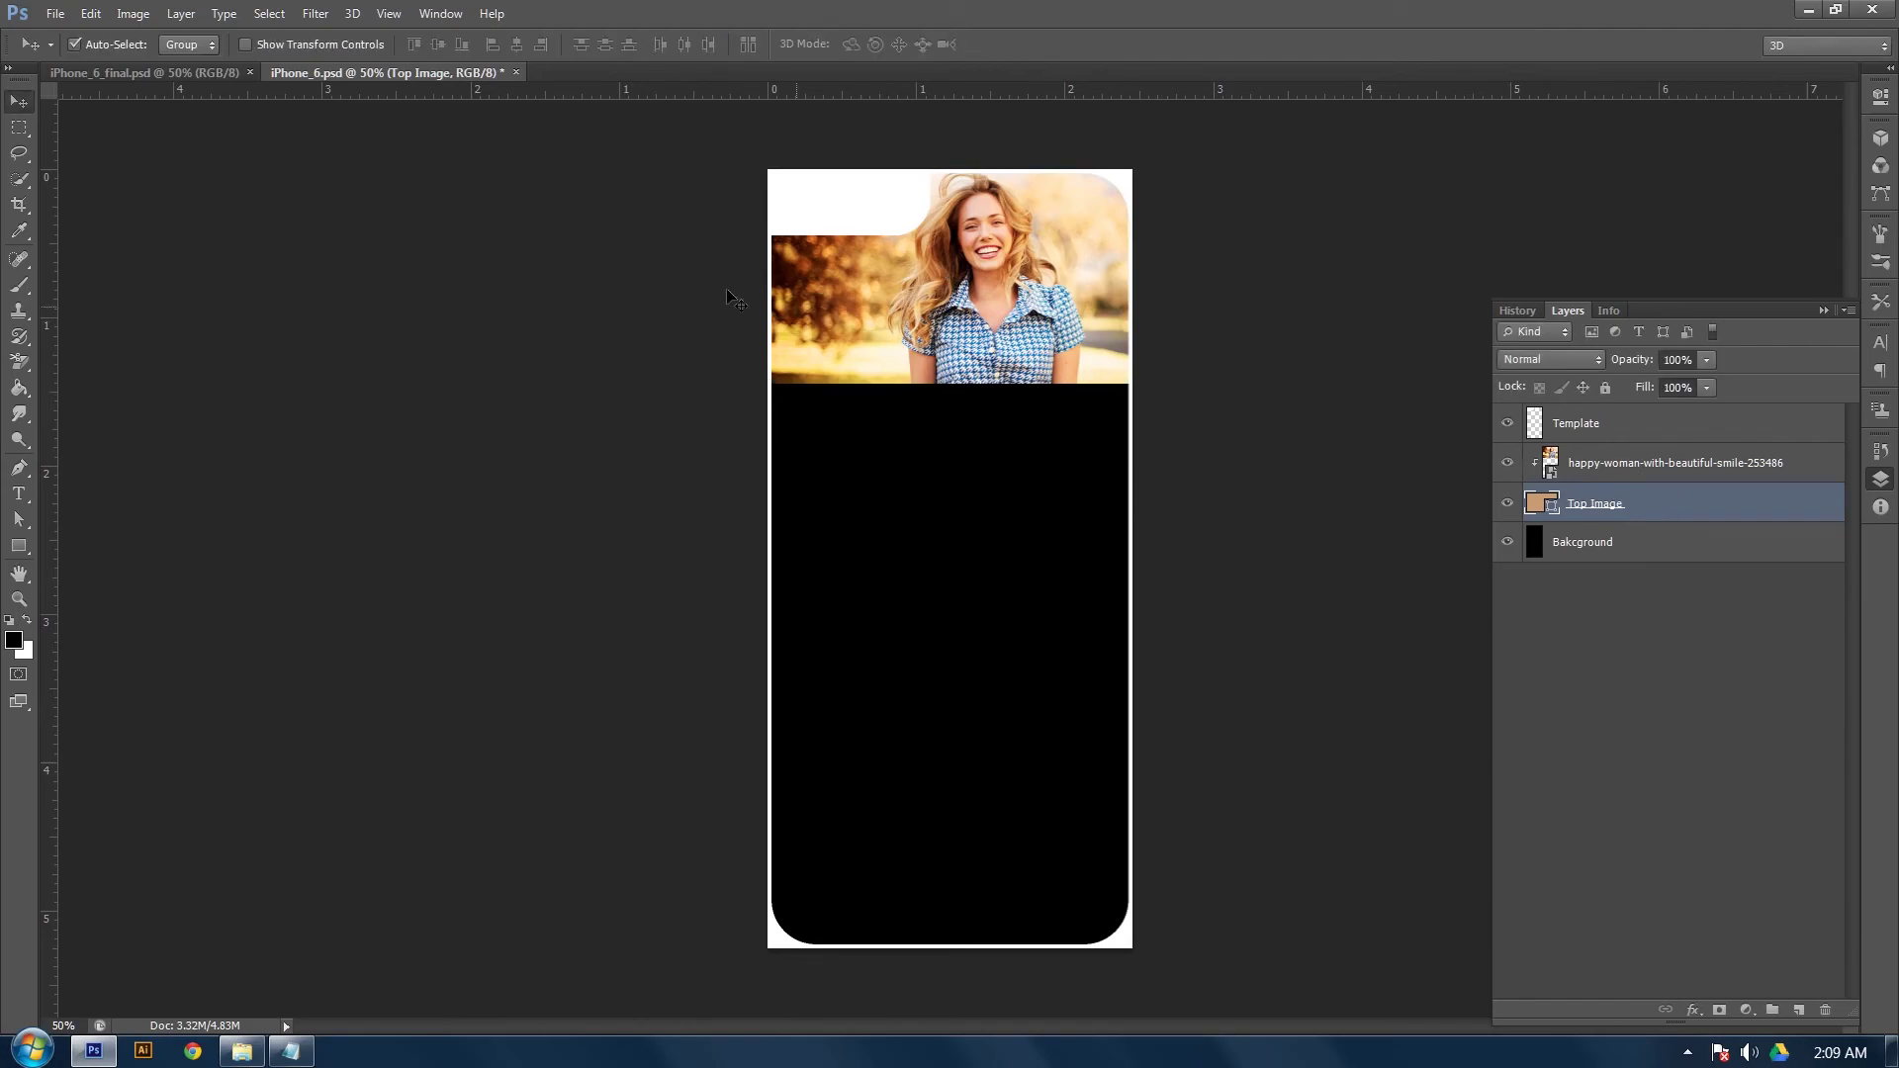
Add an unclipped layer below Top Image and name it Second Row left
click(1608, 465)
click(1632, 515)
click(1799, 1011)
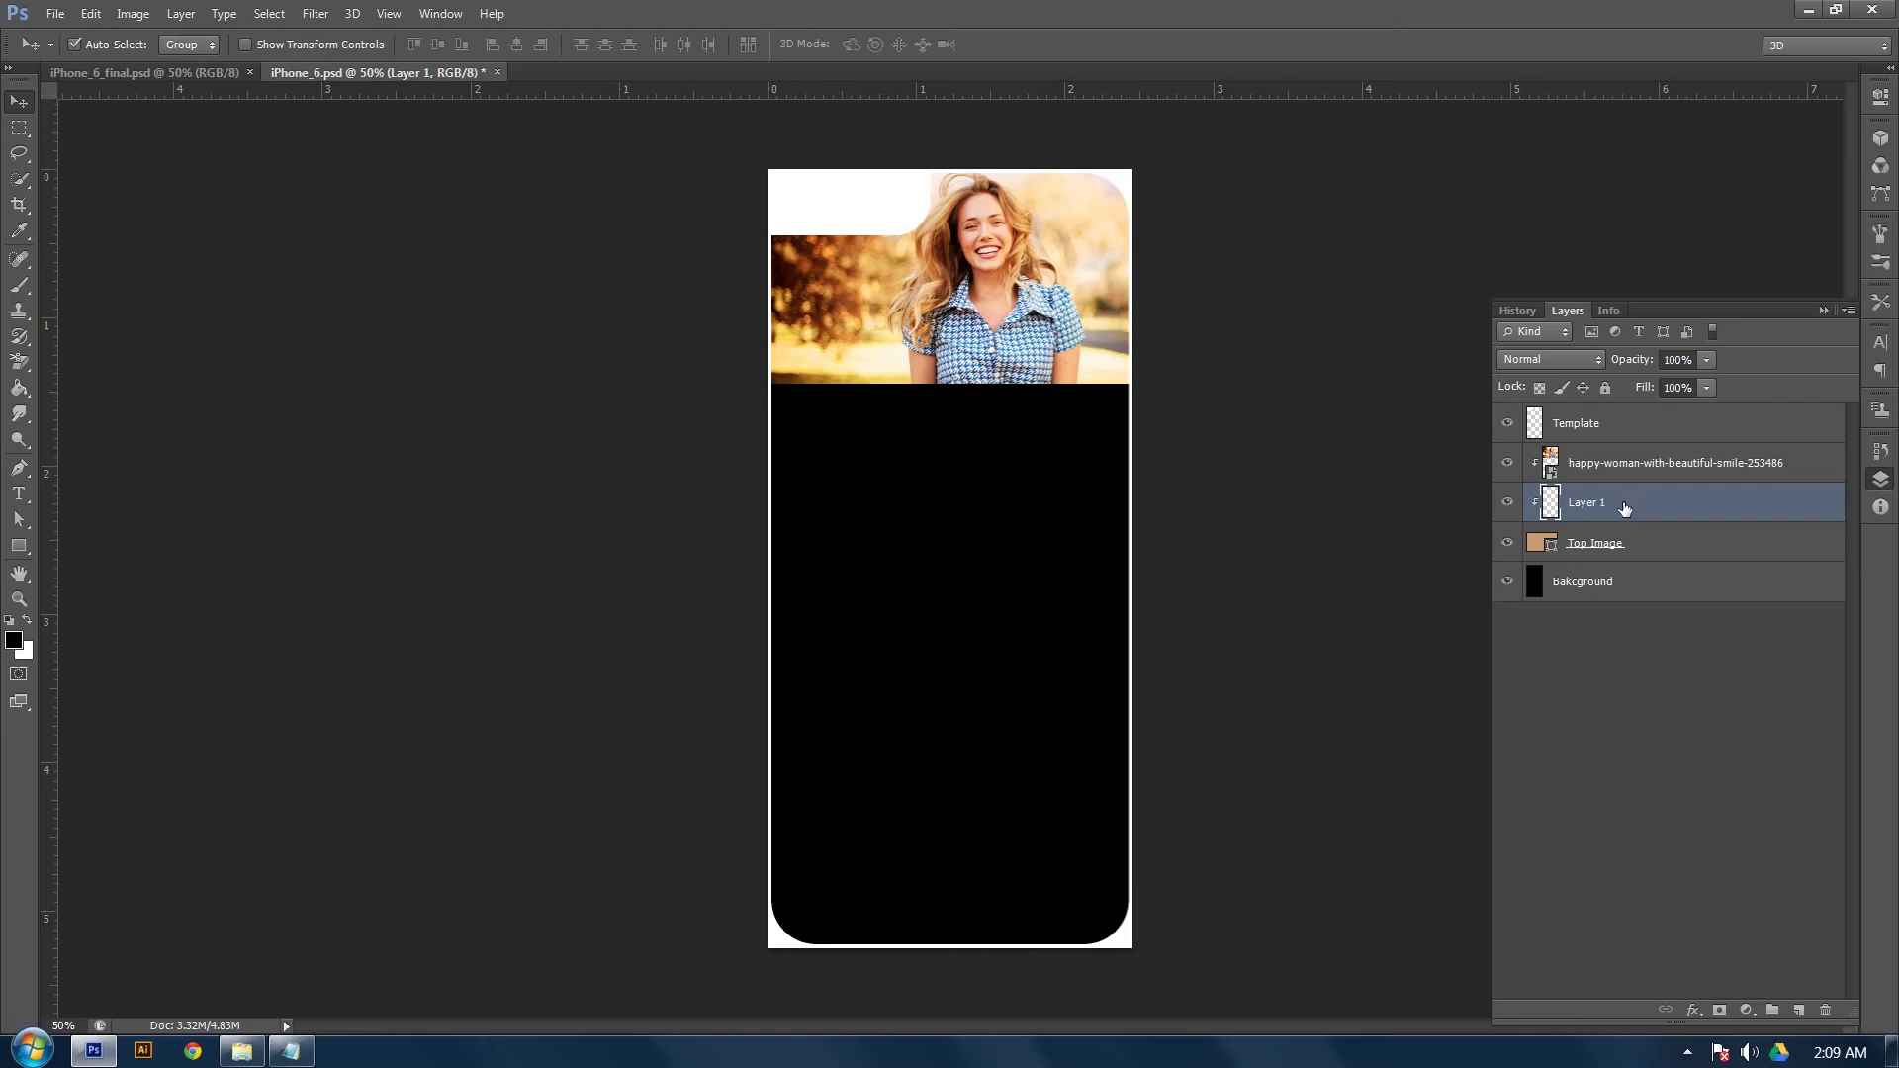
drag(1622, 505, 1624, 567)
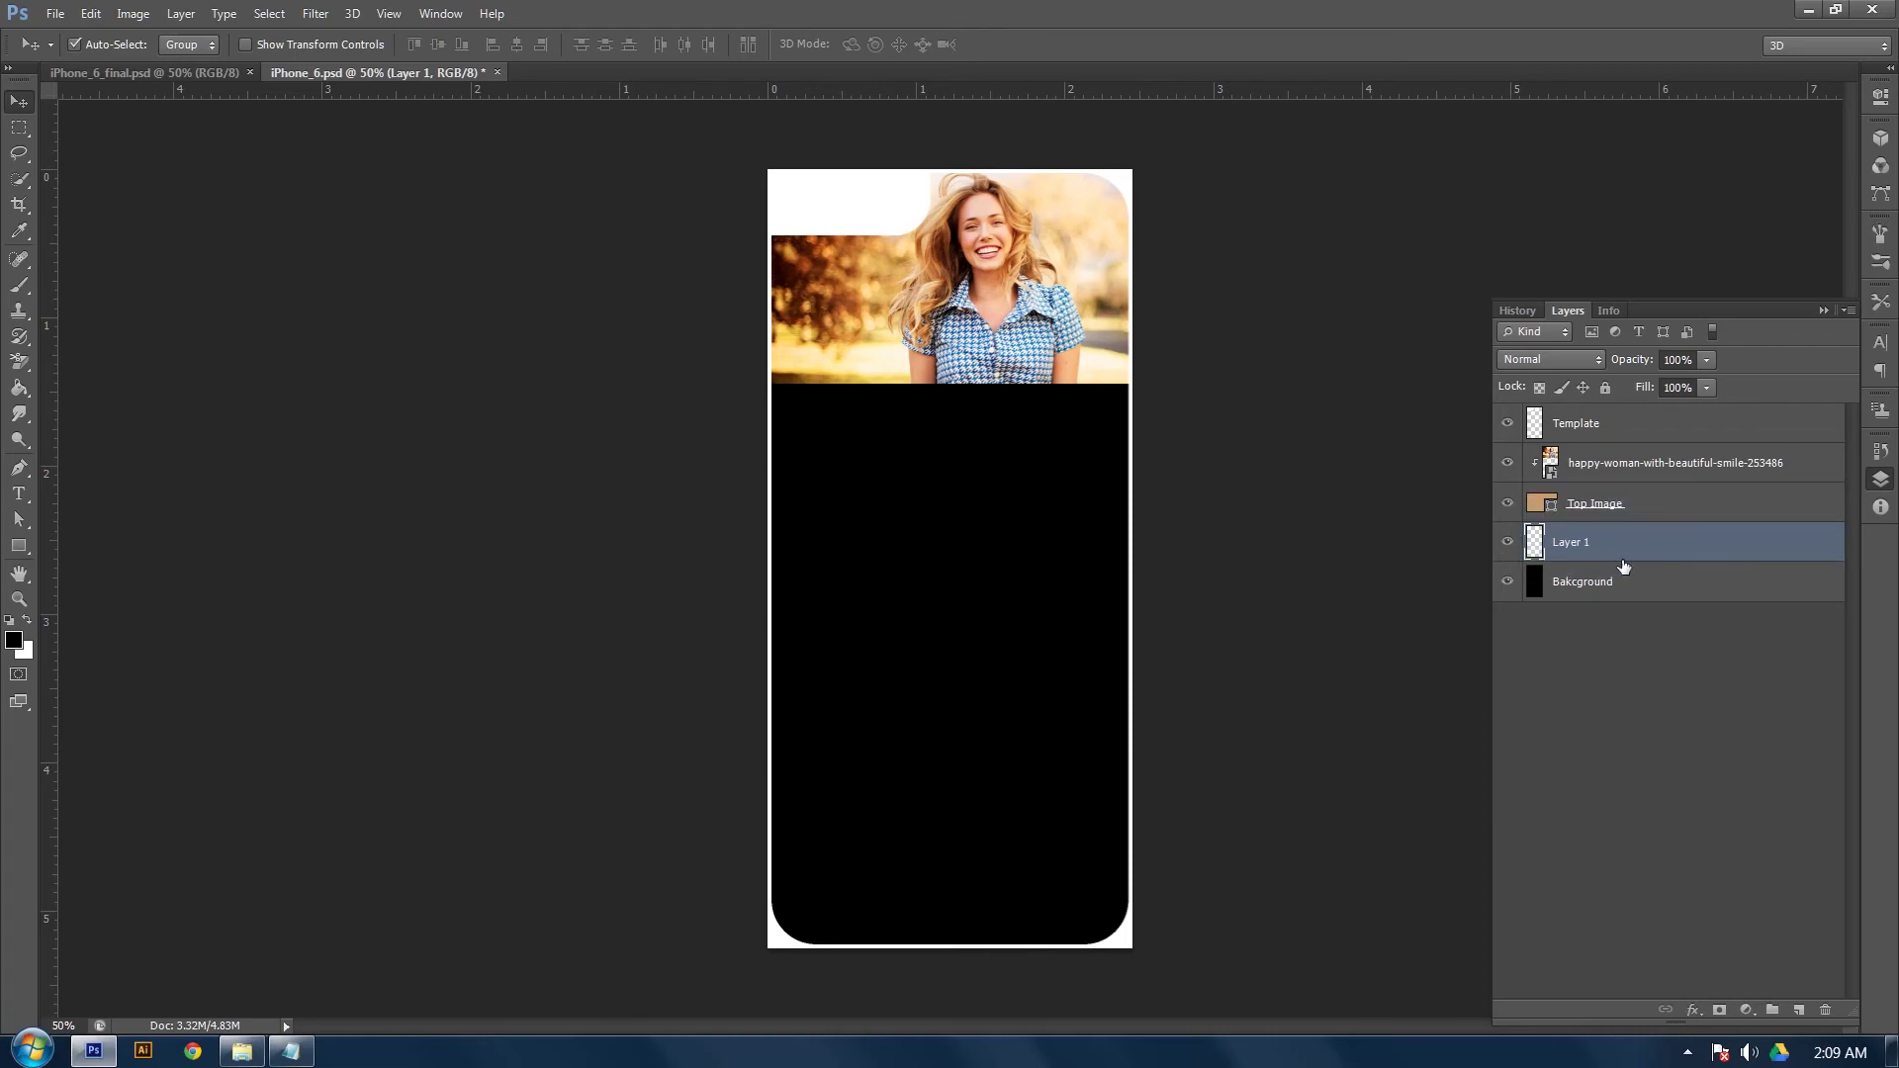
double_click(1567, 544)
text(L)
text(eft Mi)
text(Seconf)
text(d Ro)
key(BackSpace)
key(BackSpace)
key(BackSpace)
key(BackSpace)
key(BackSpace)
key(BackSpace)
key(BackSpace)
key(BackSpace)
key(BackSpace)
key(BackSpace)
key(BackSpace)
key(BackSpace)
key(BackSpace)
text(Second Row lef)
click(1691, 583)
click(1685, 539)
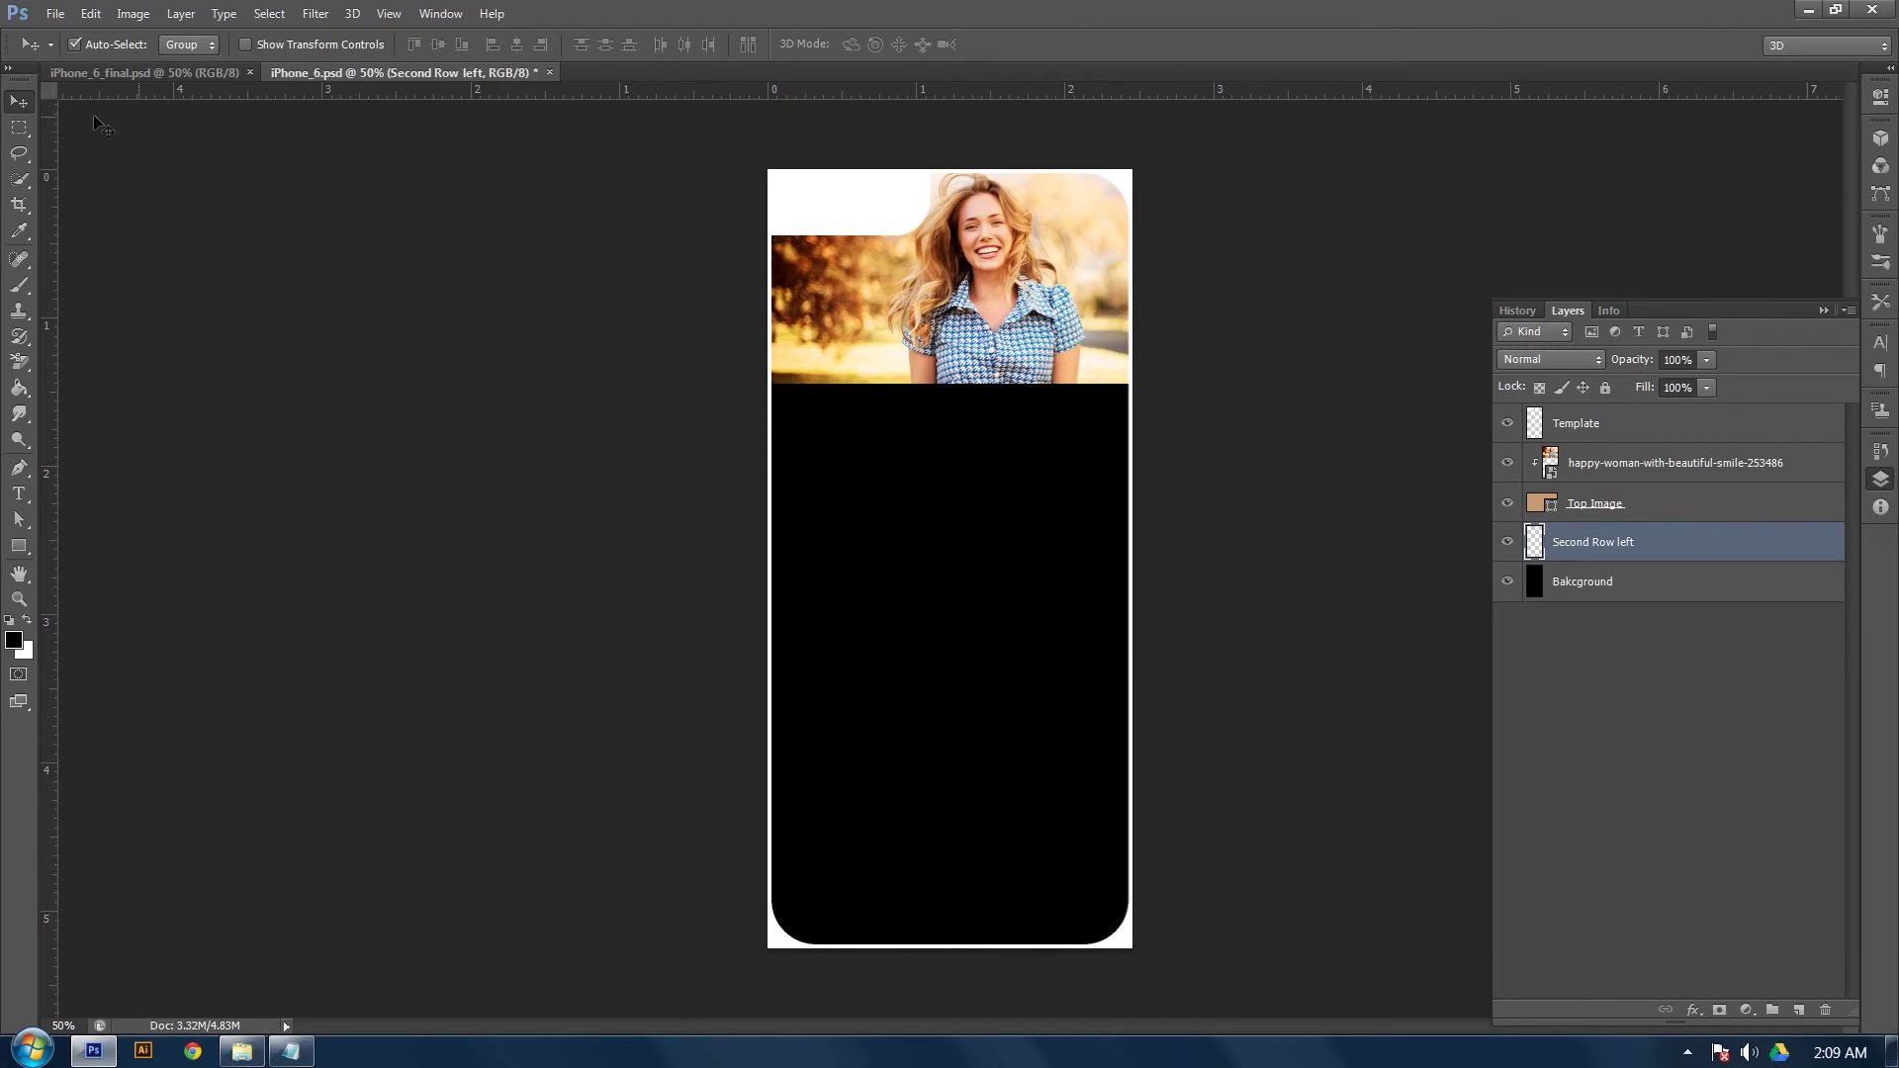
Draw a tan square at the left below the top photo, then add an empty layer
click(18, 128)
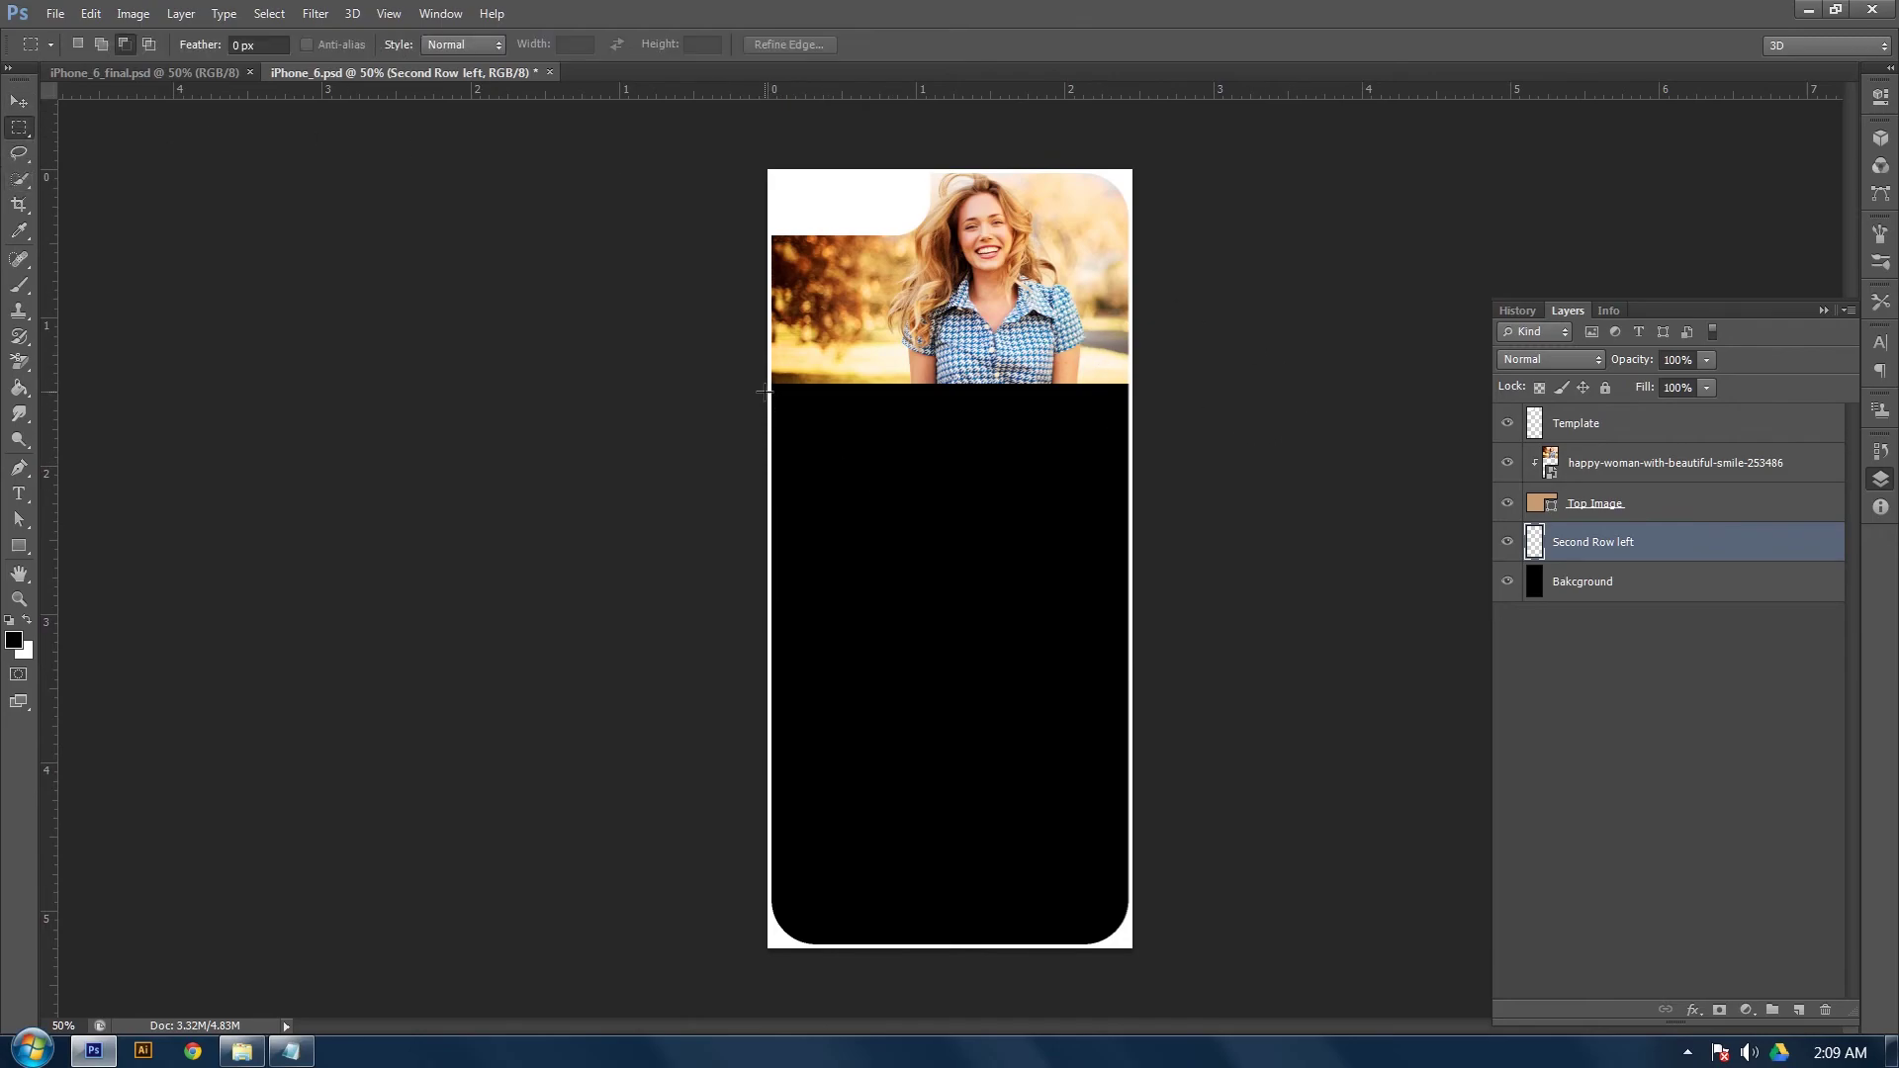
drag(767, 393, 945, 556)
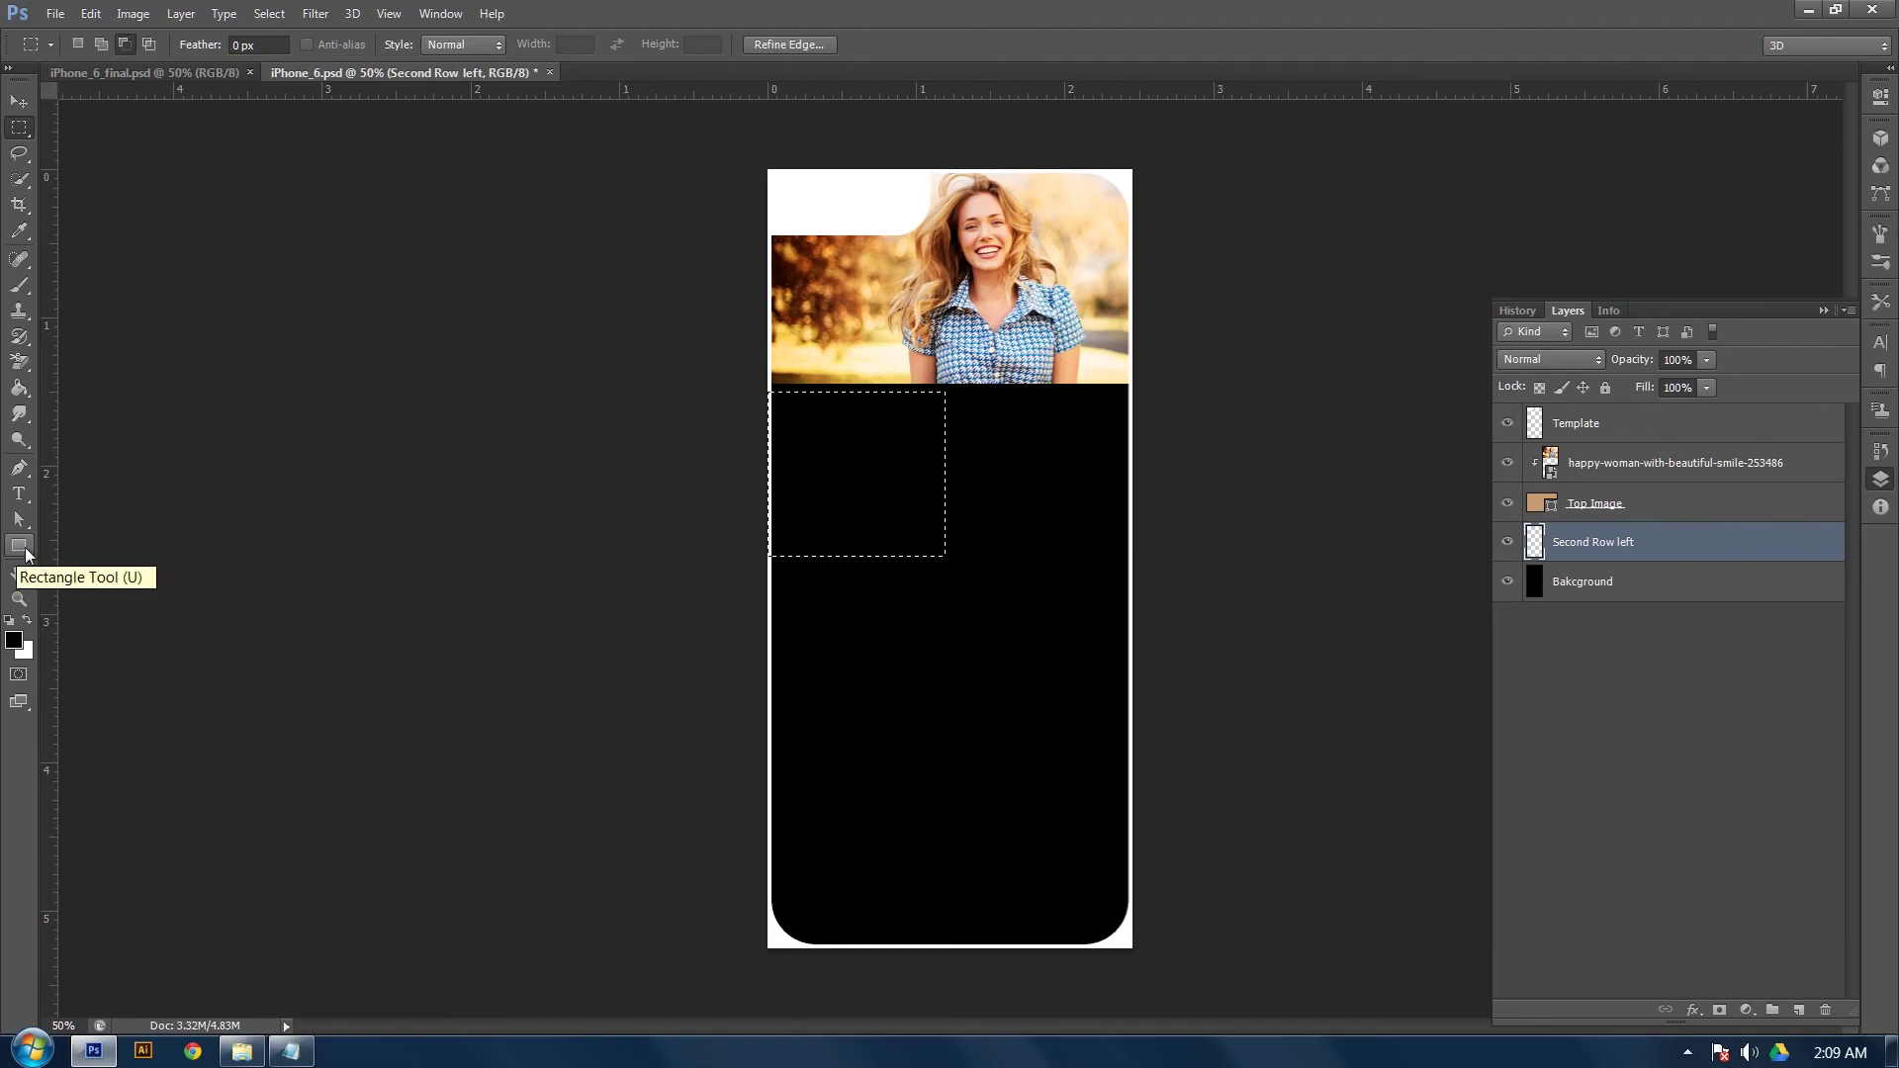
click(727, 473)
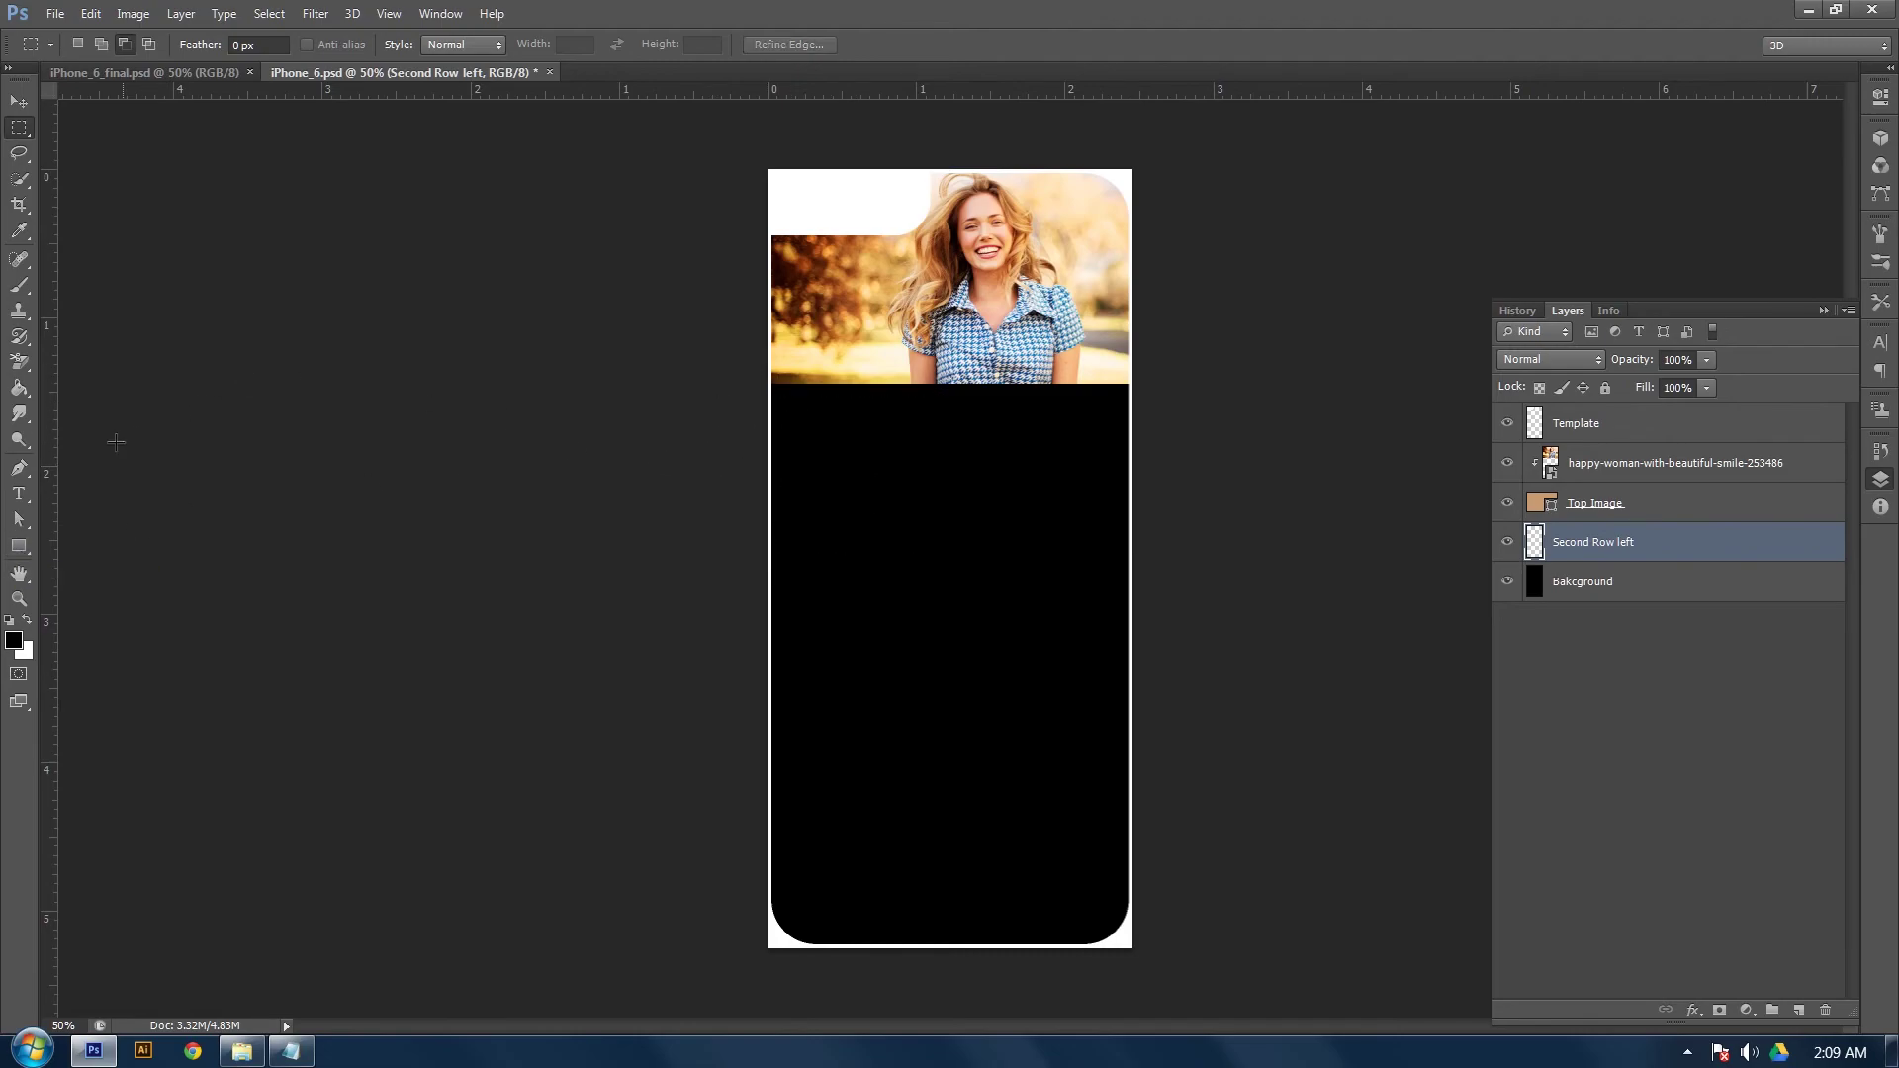
click(22, 545)
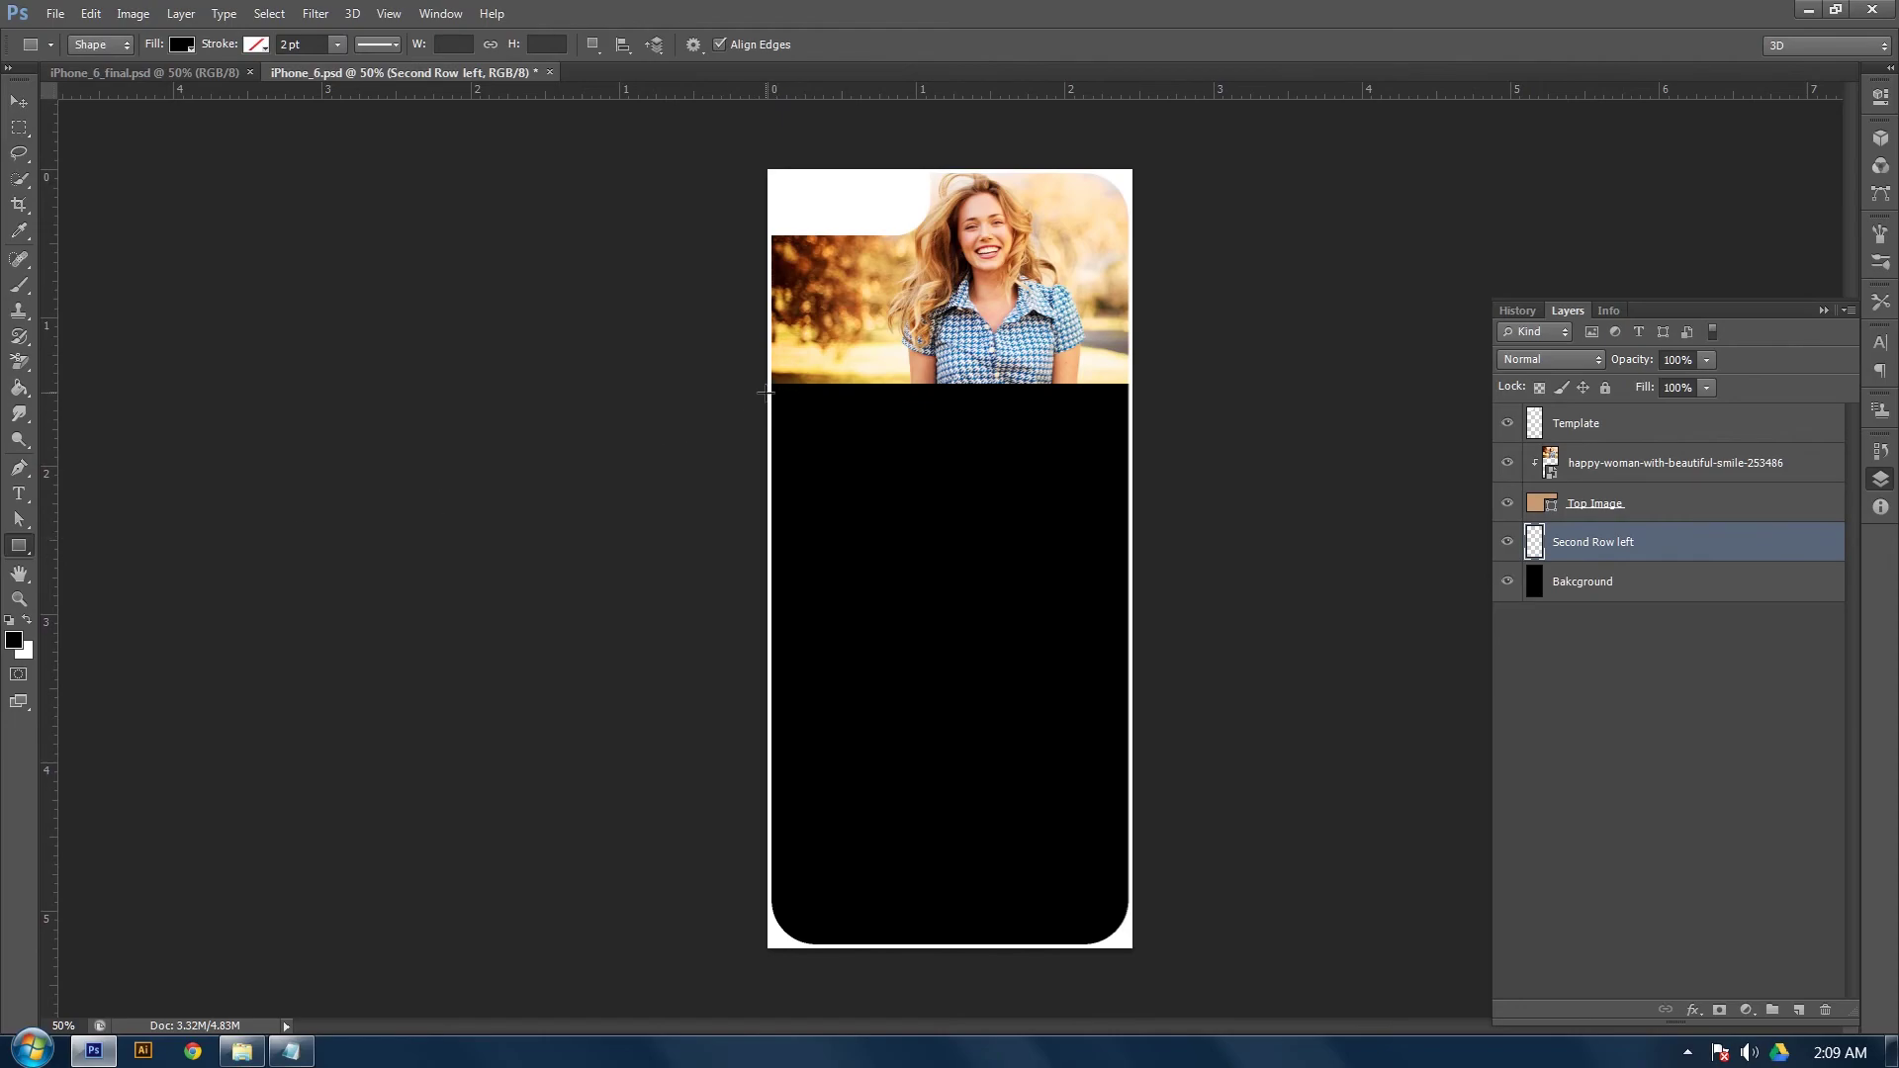
drag(765, 392, 958, 579)
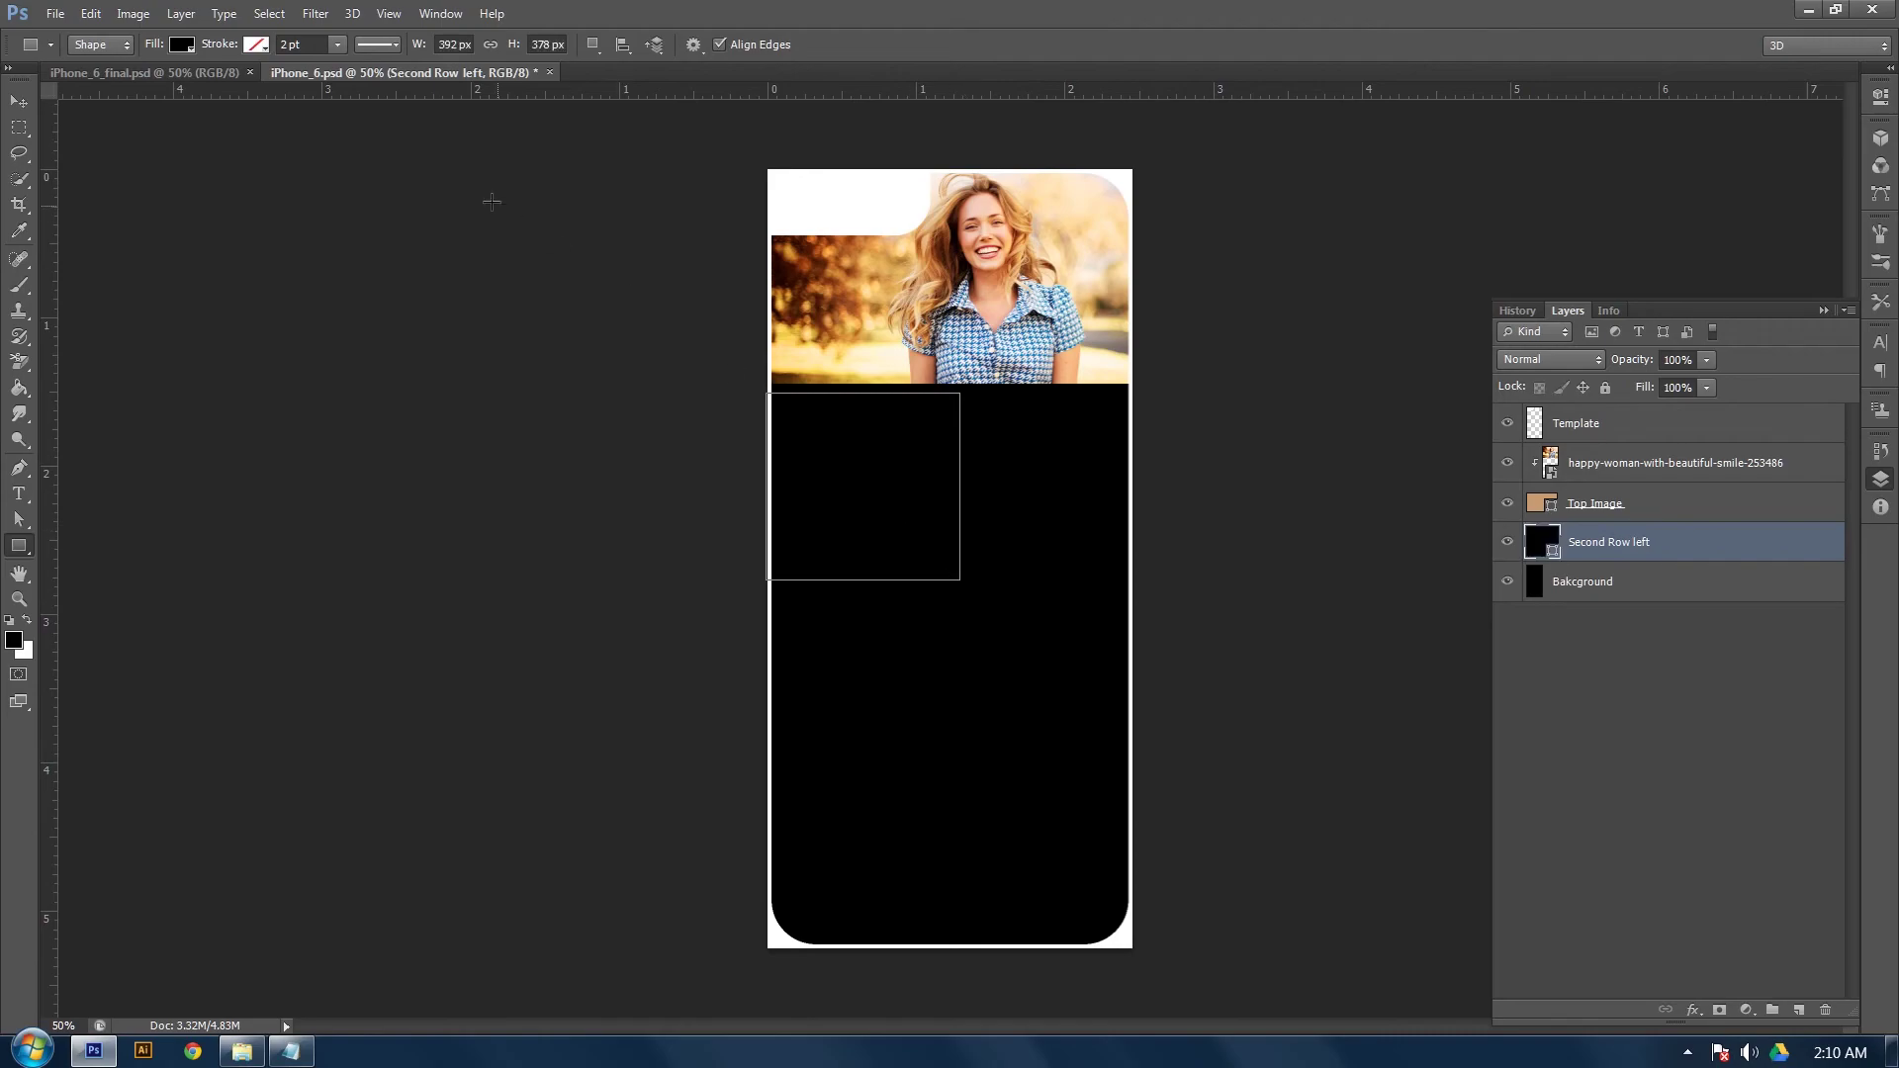
click(182, 44)
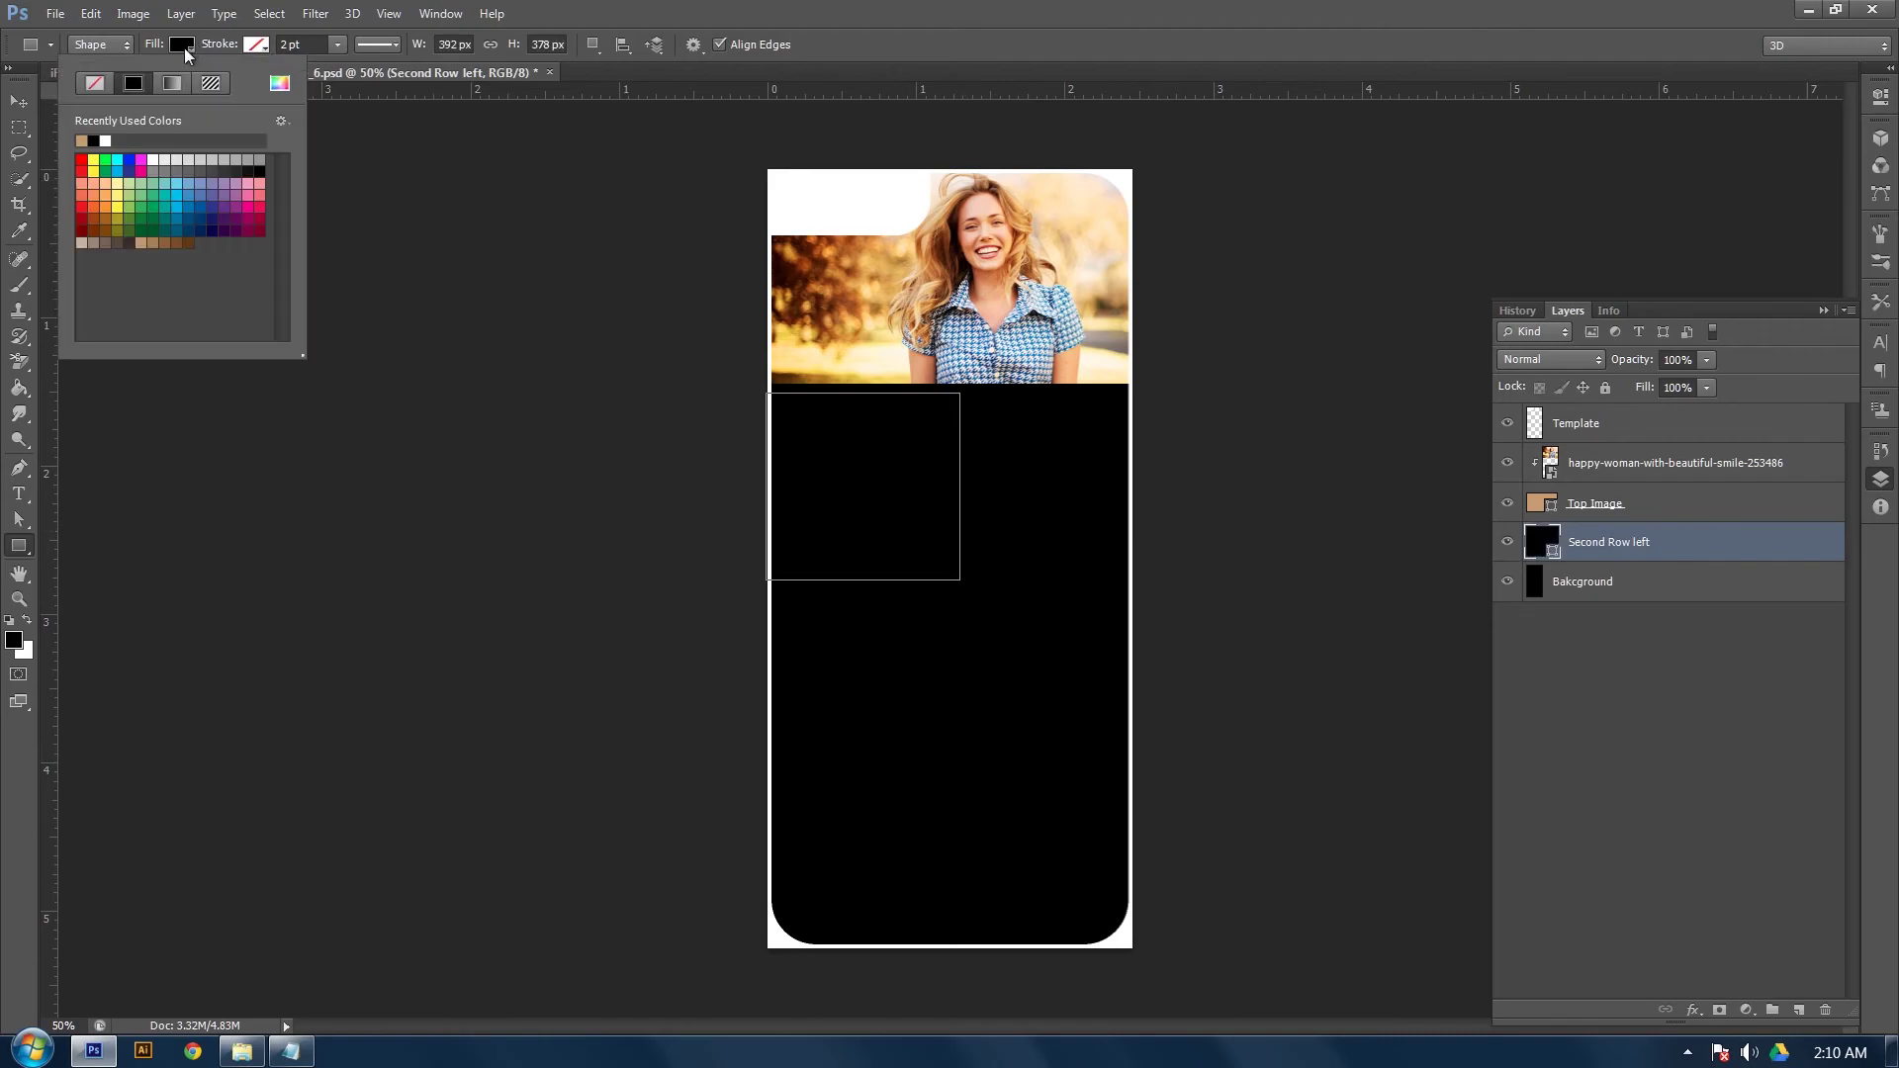
click(142, 242)
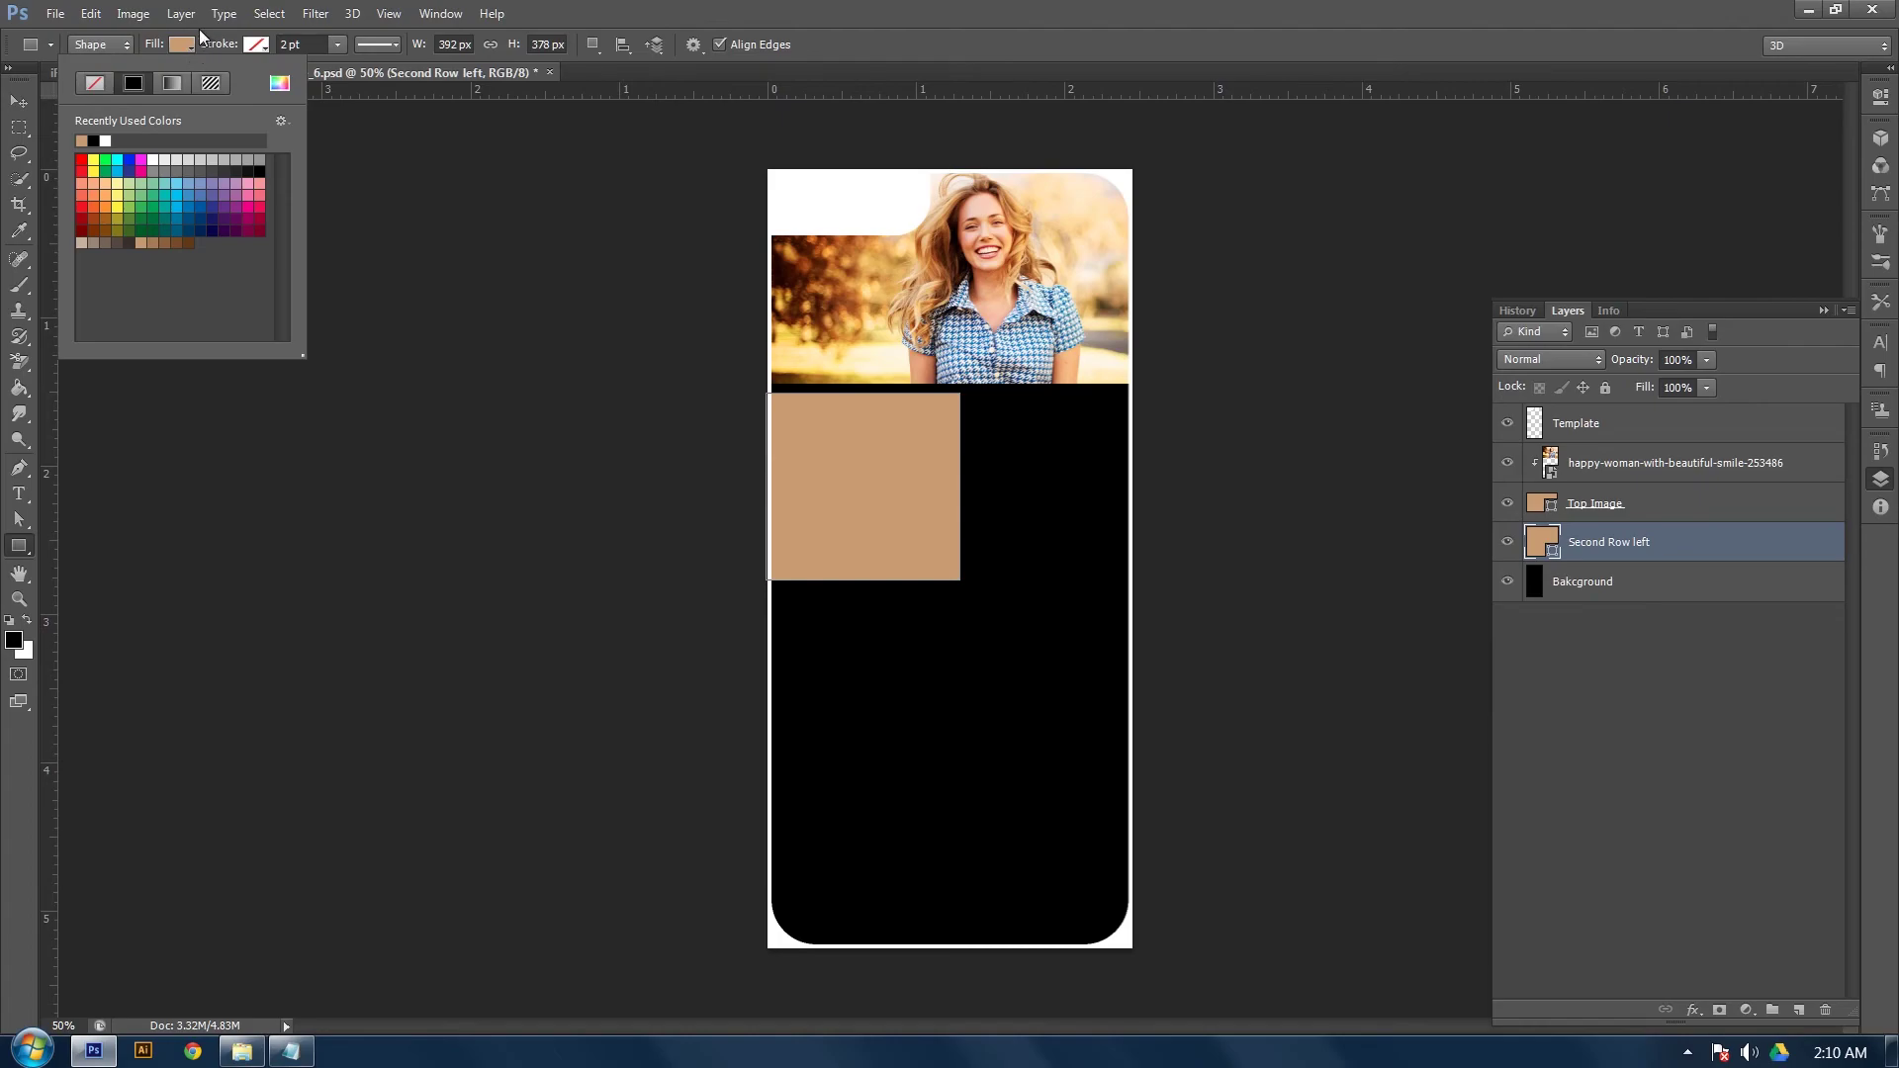
click(188, 49)
click(26, 105)
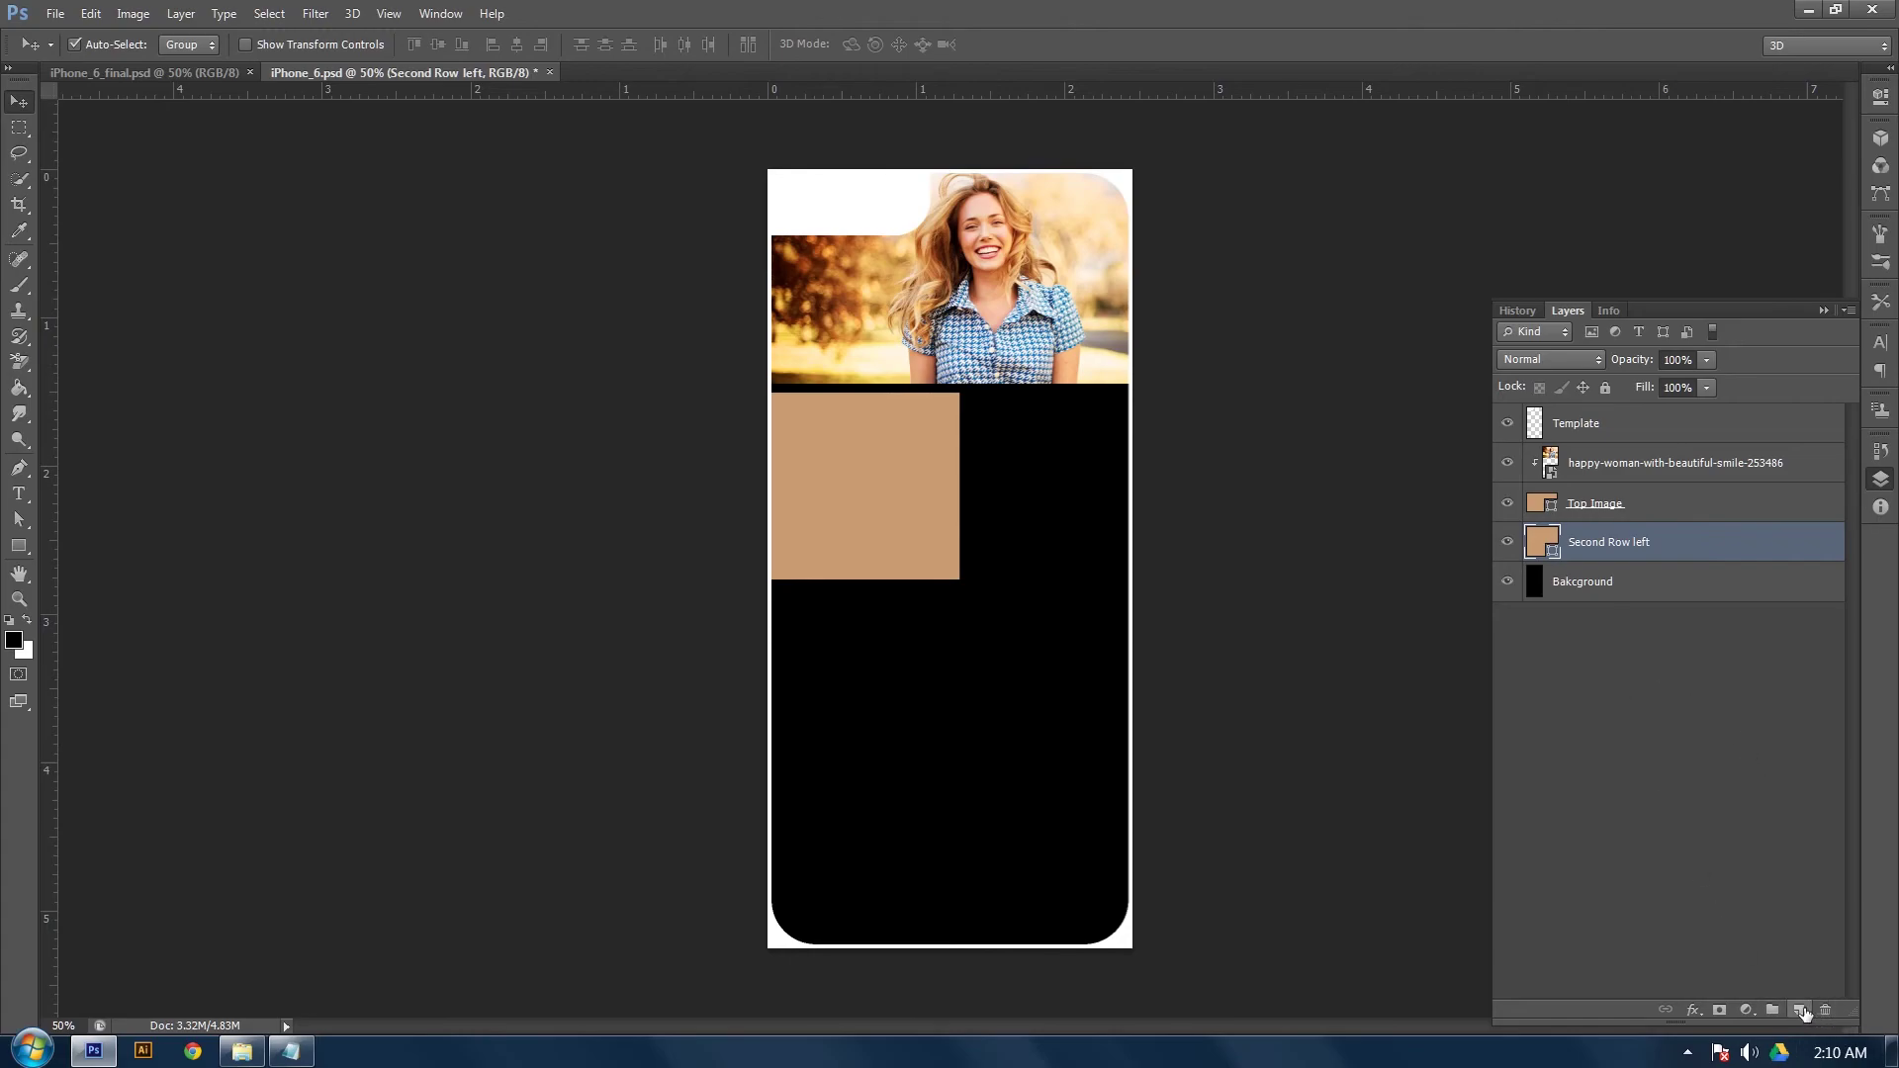
click(1800, 1011)
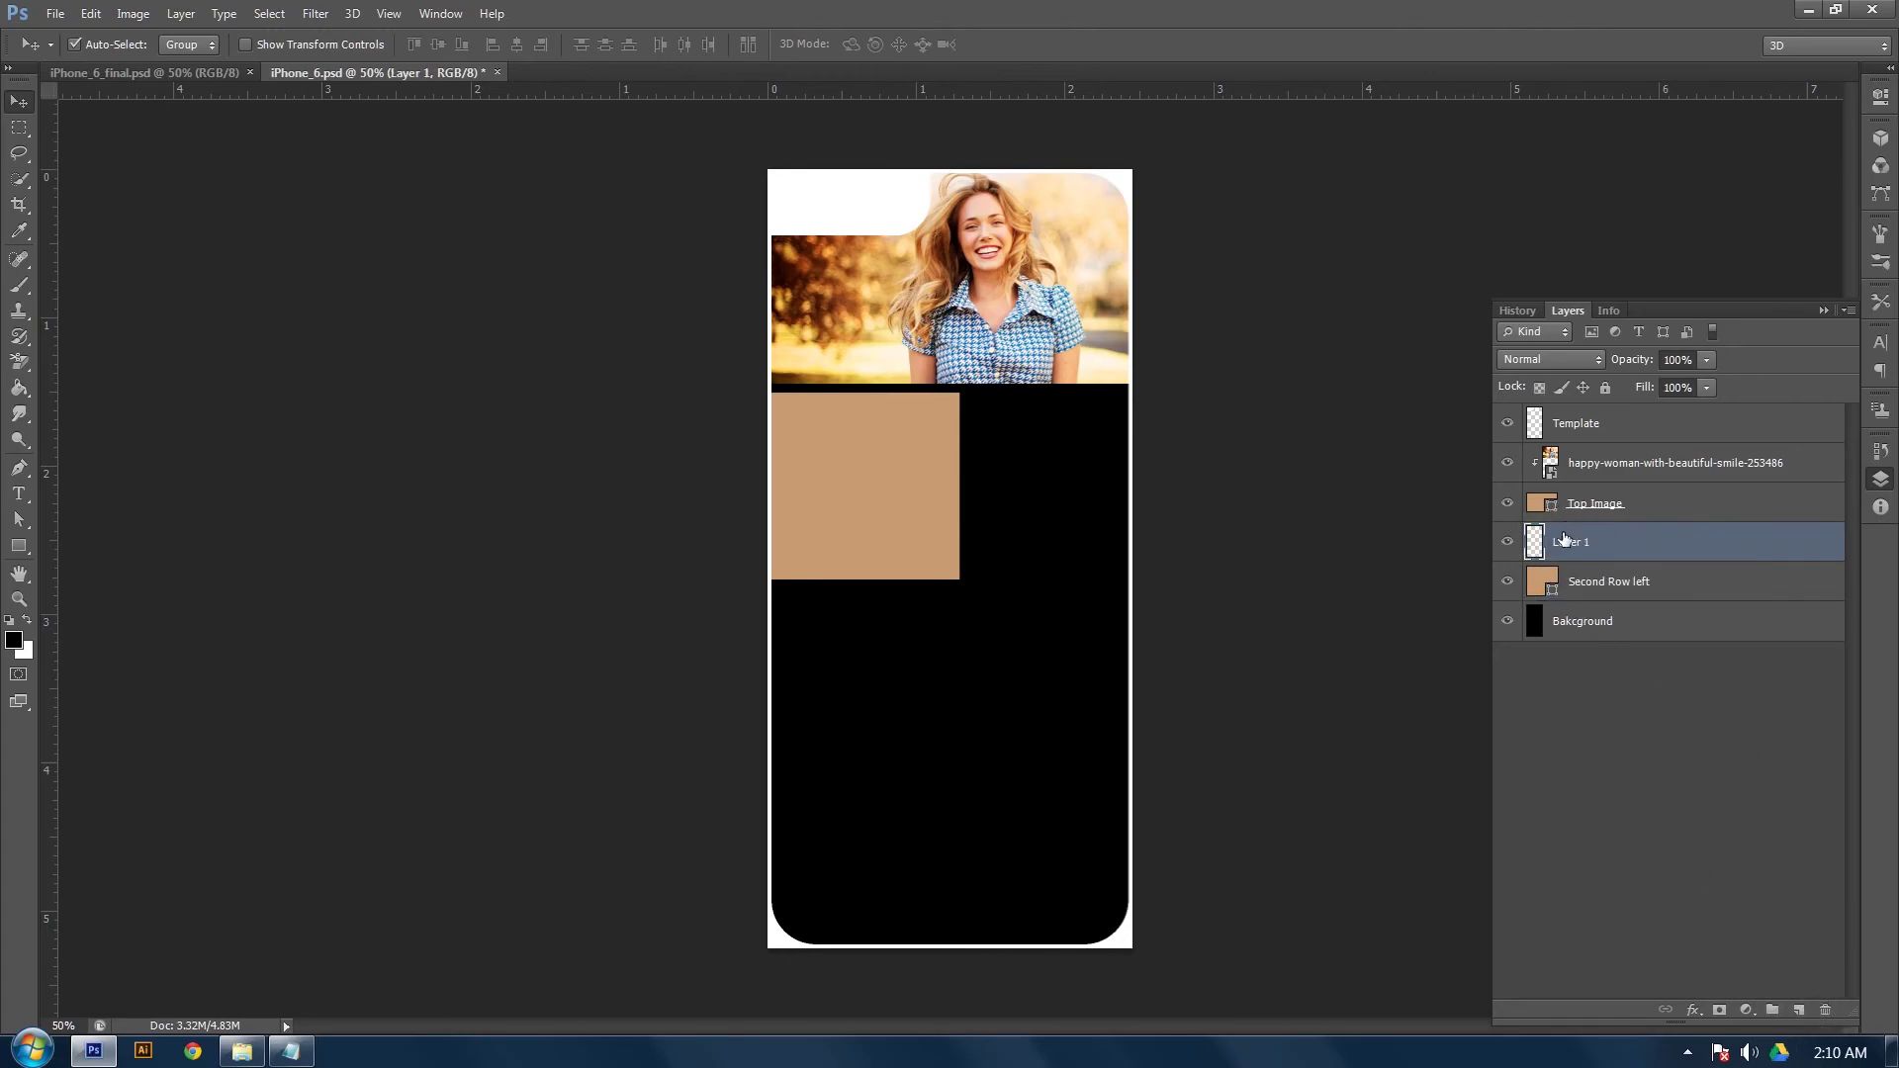
Name the layer Second Row Left Image, place the family photo, and clip it to the square
double_click(1566, 542)
text(Second Row Left Image)
click(1698, 542)
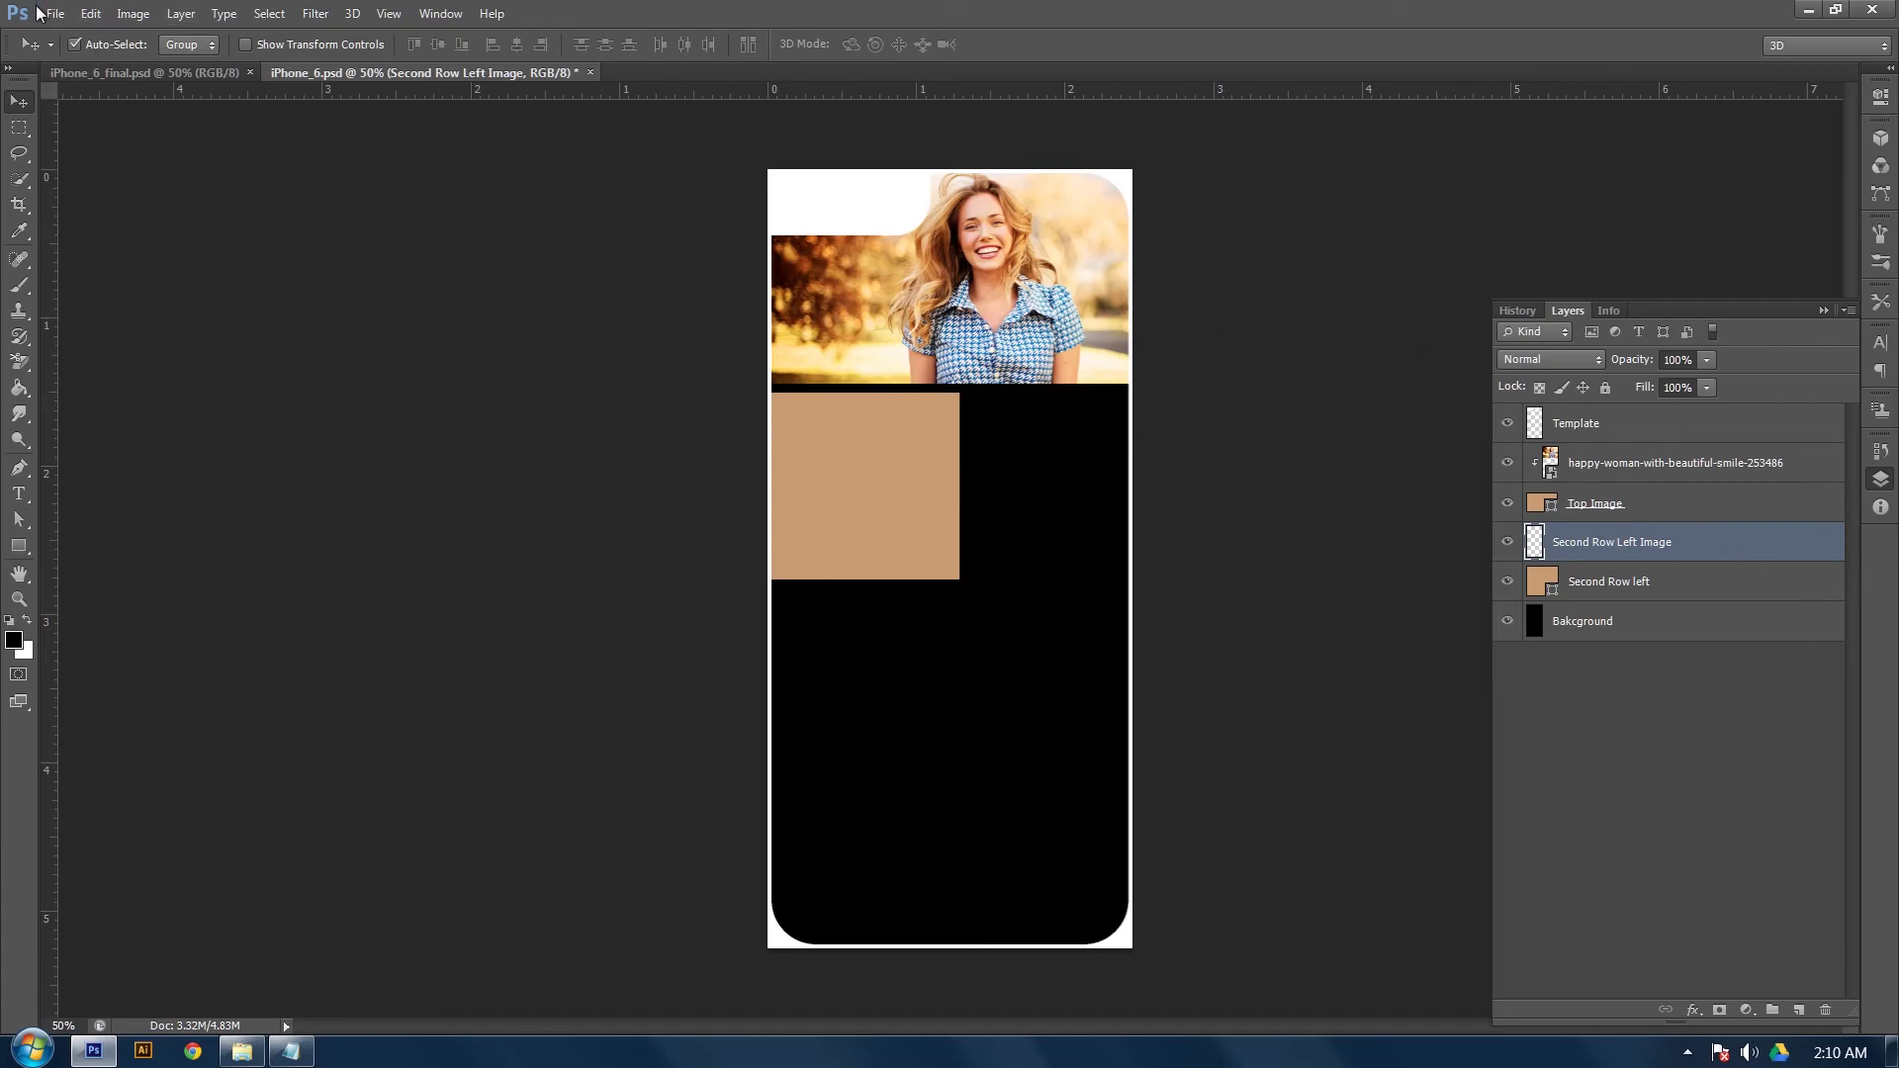
click(68, 17)
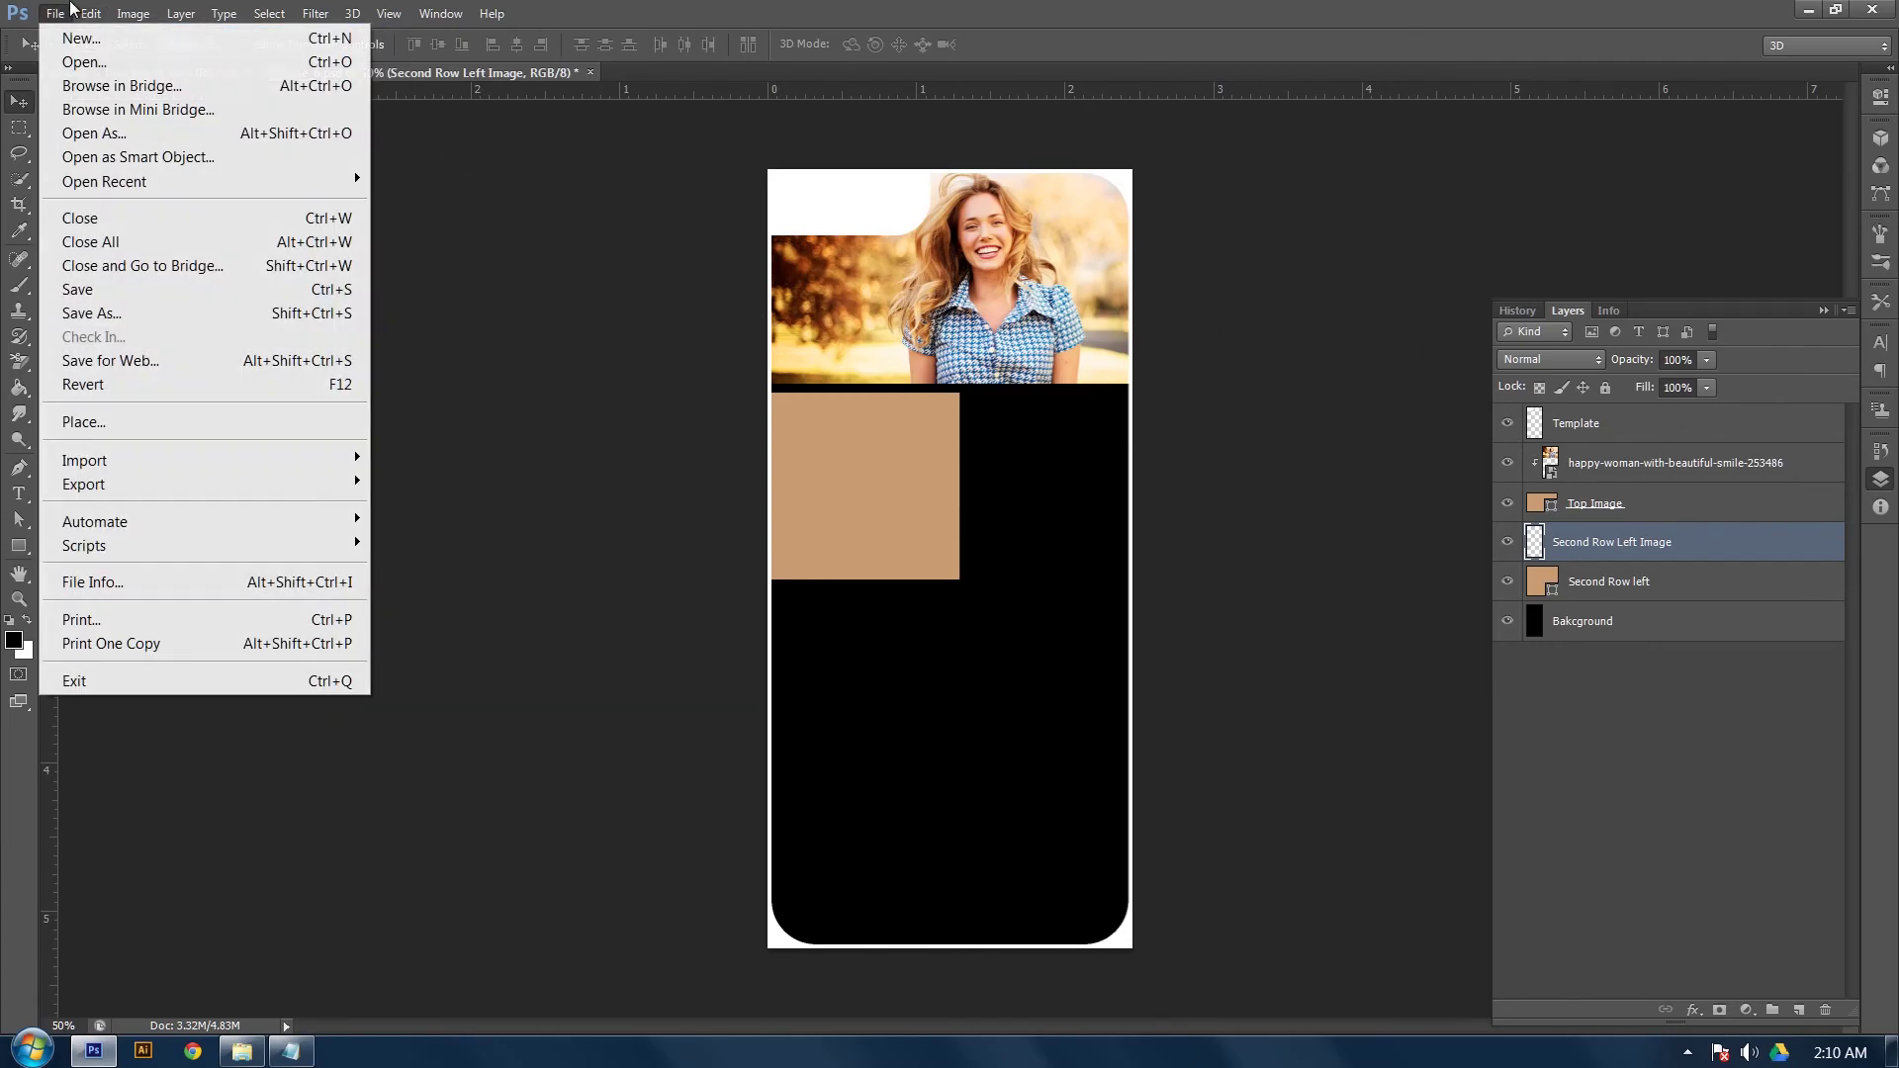
click(87, 422)
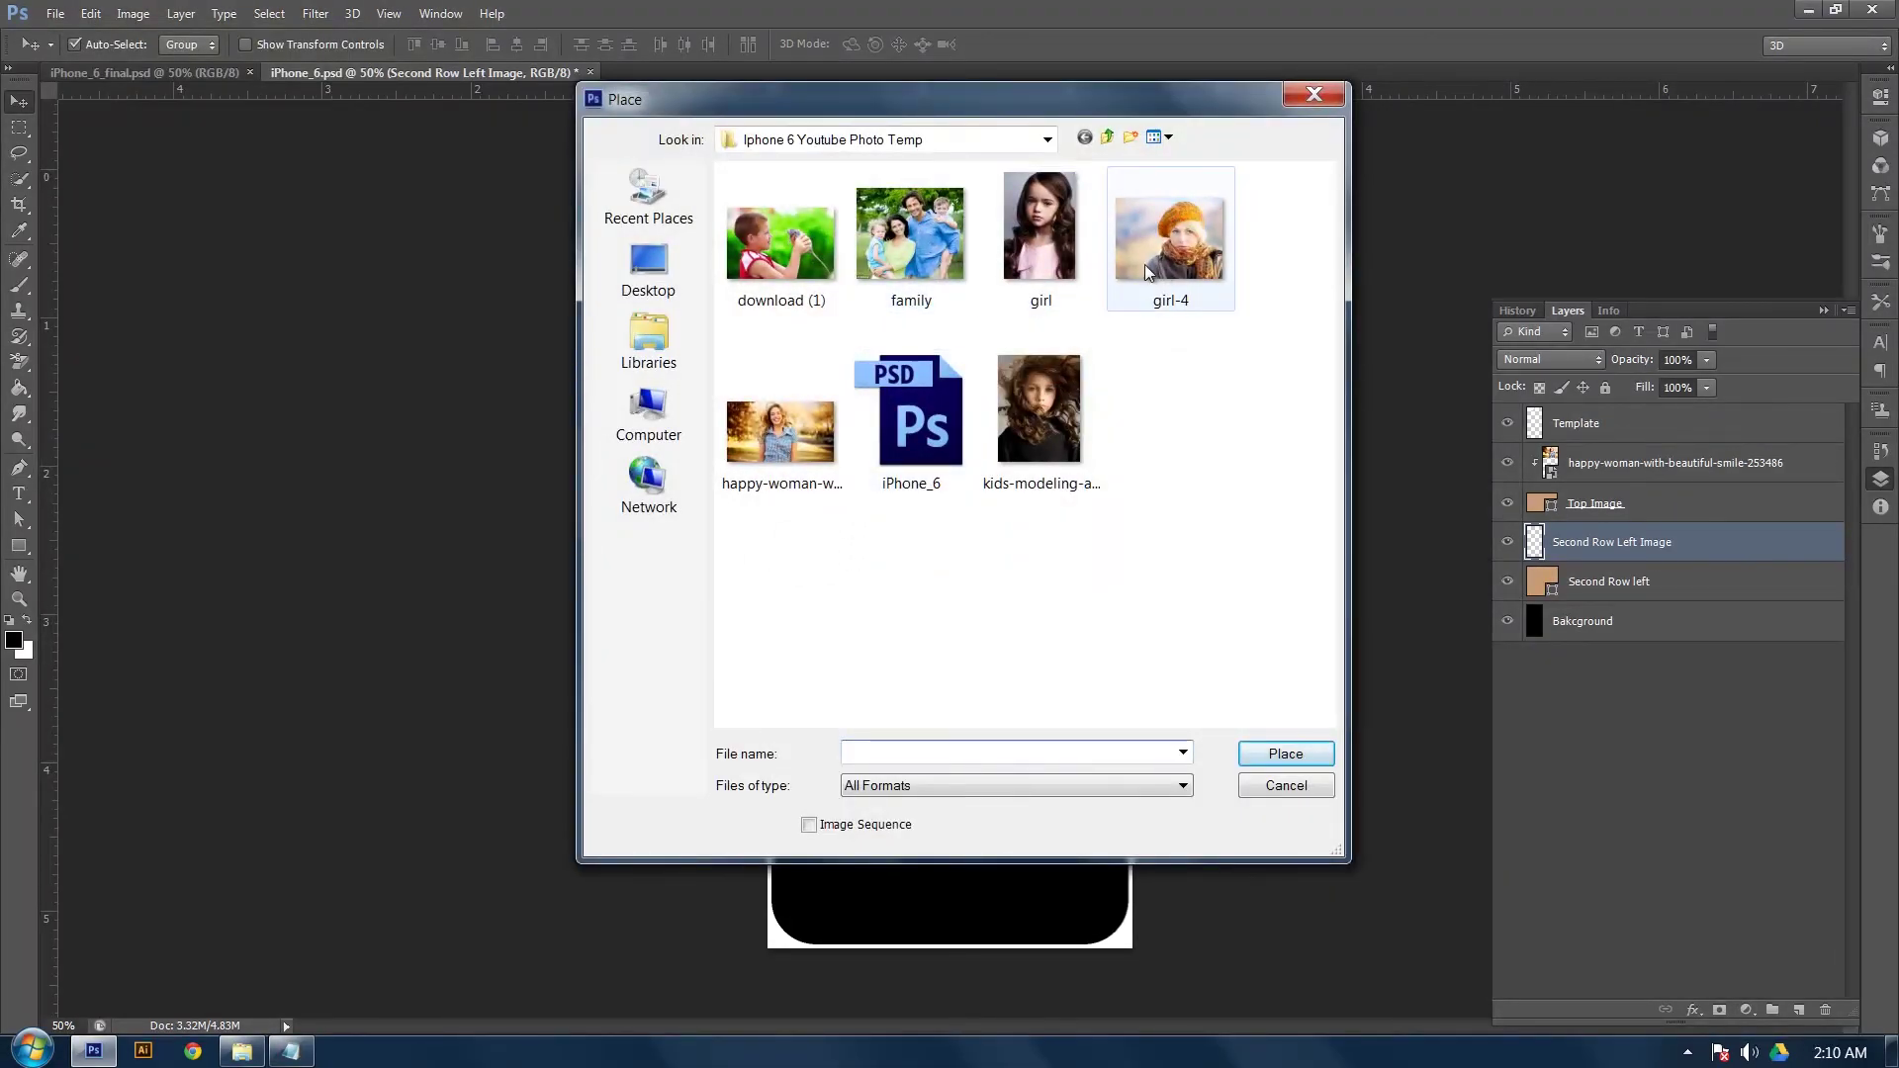
click(890, 253)
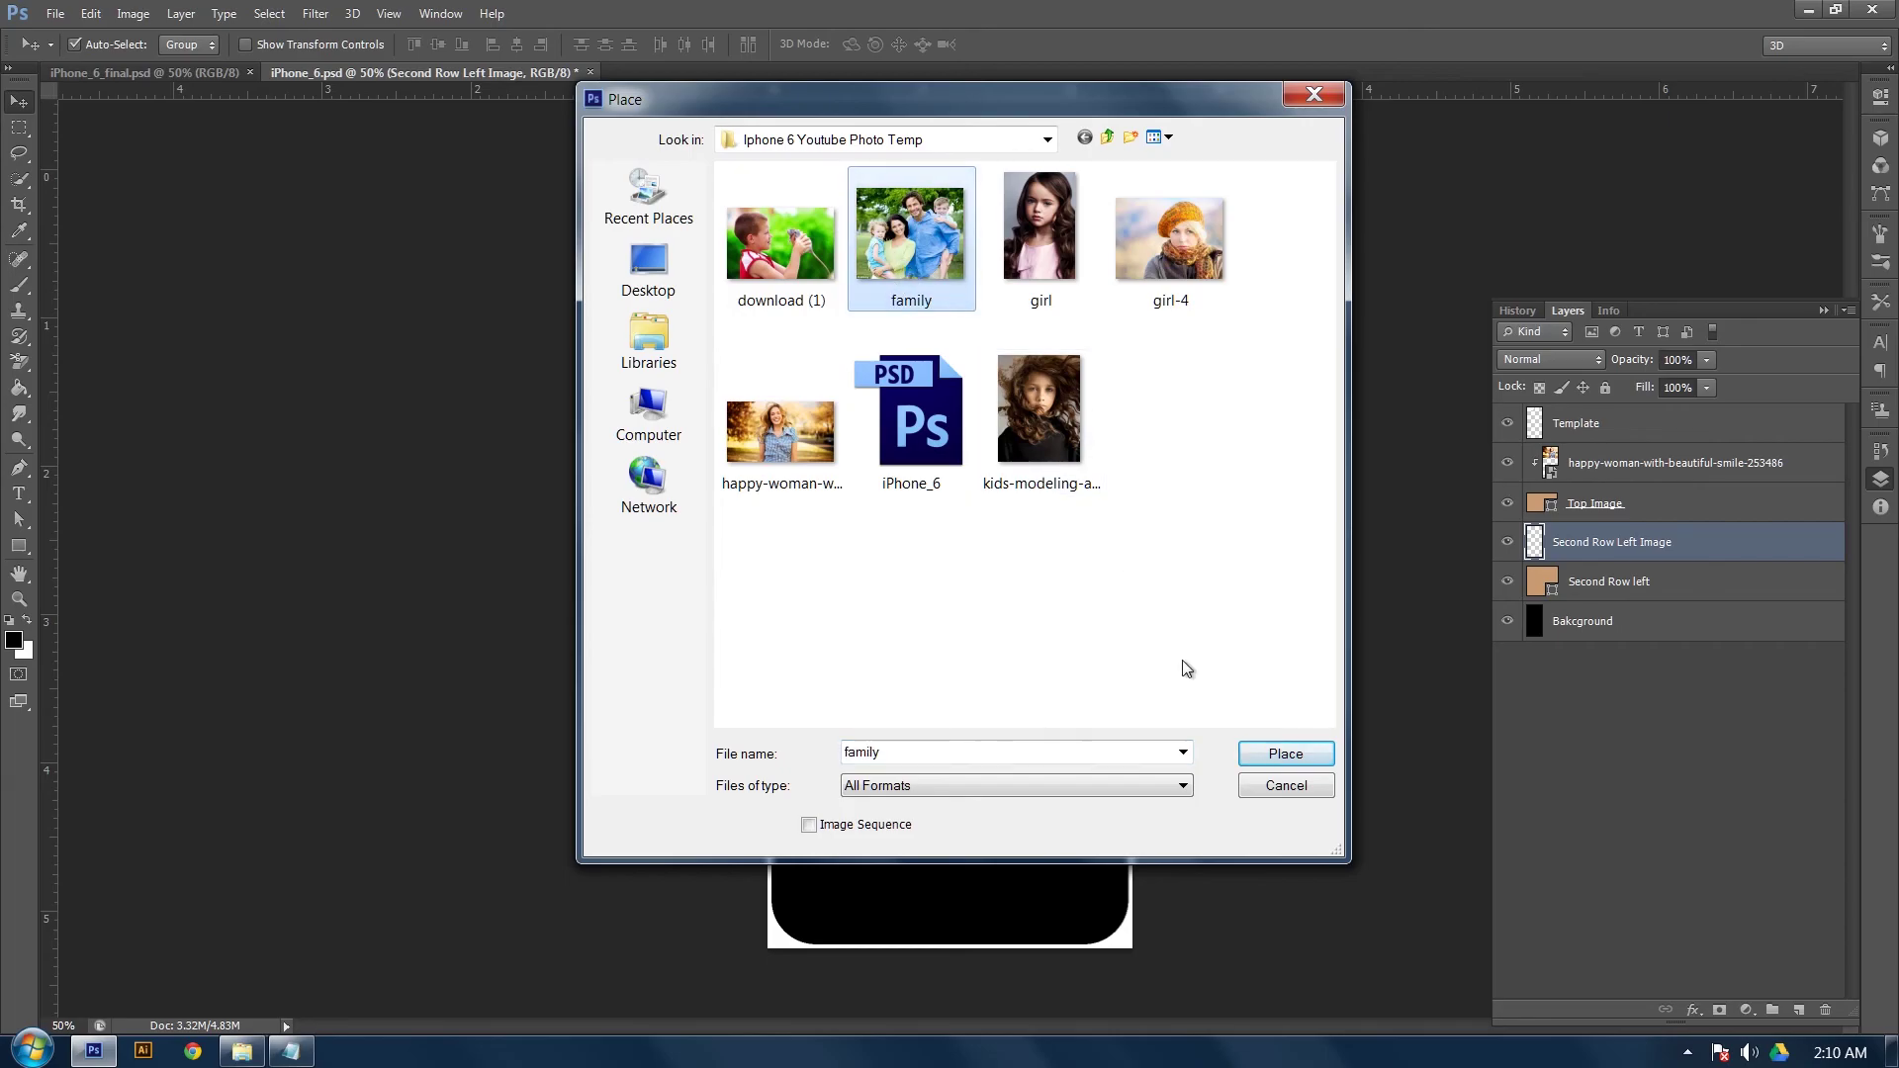
click(1273, 751)
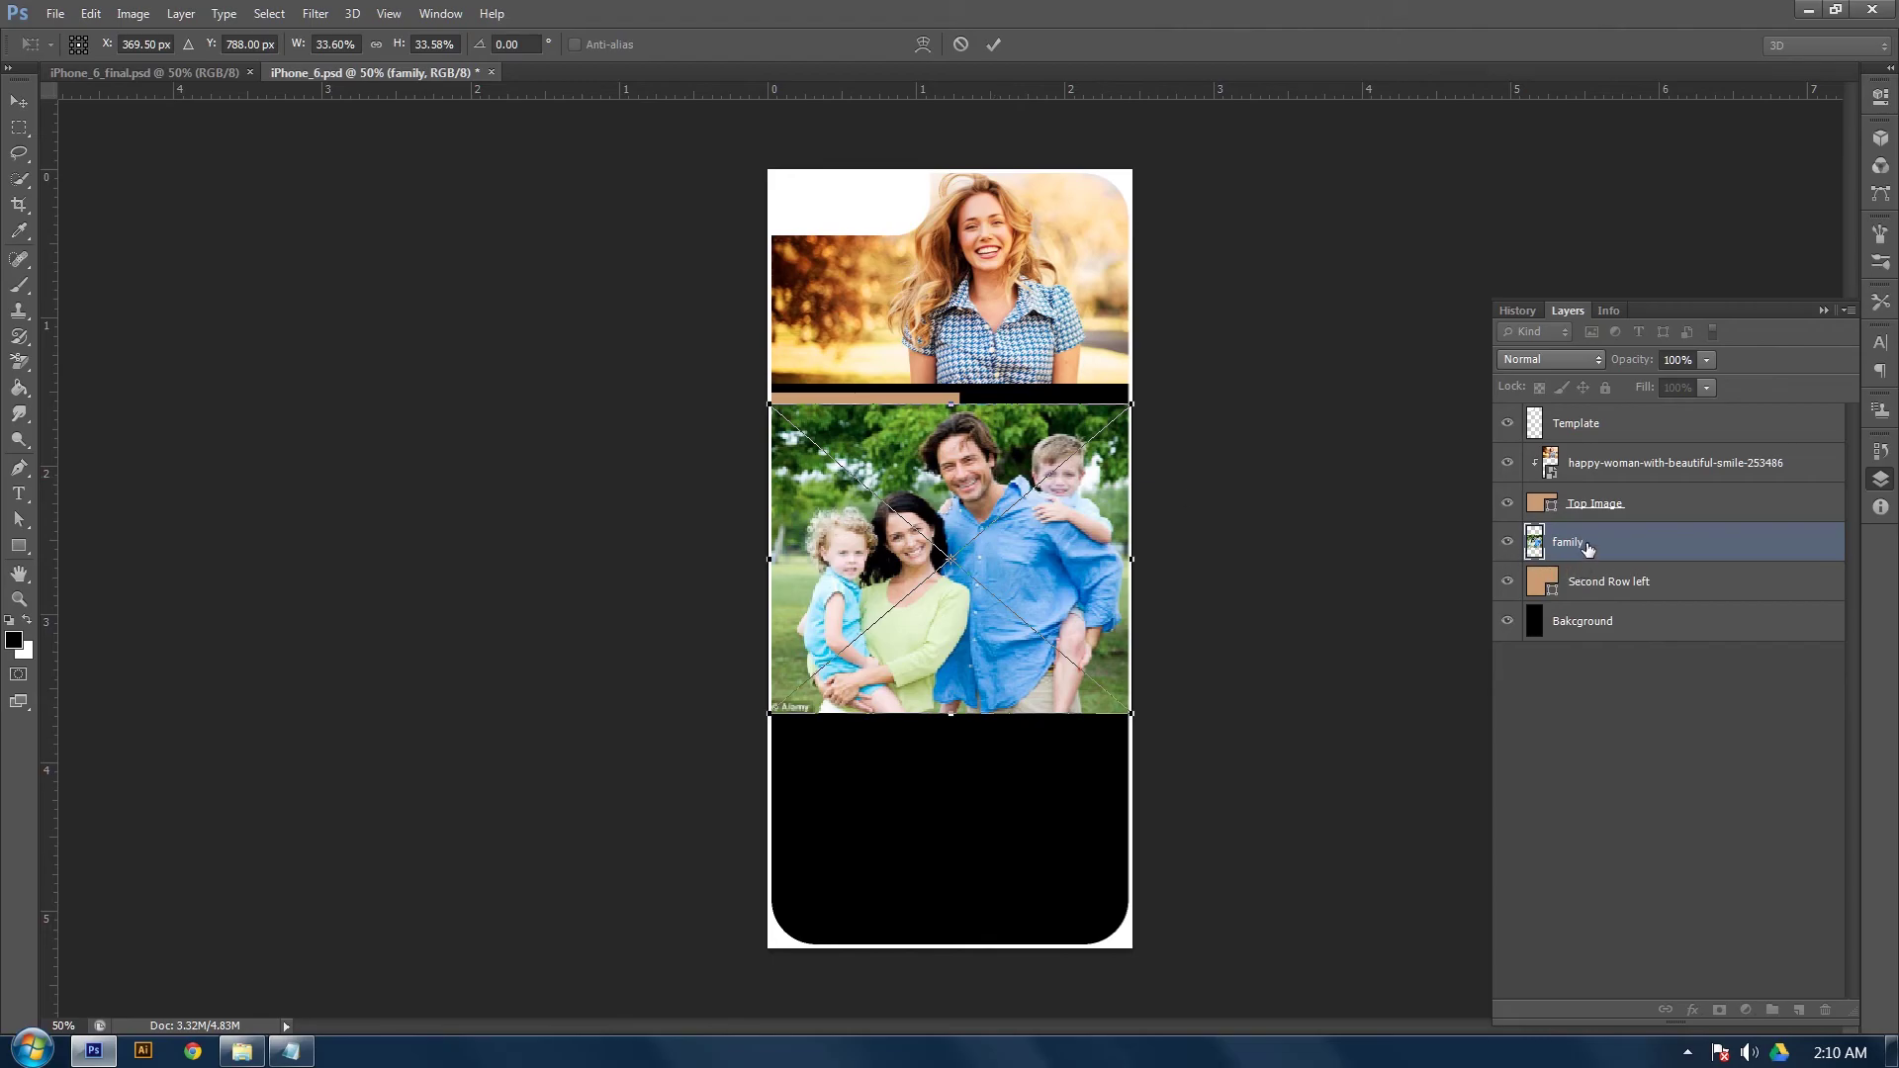
click(993, 44)
drag(1642, 509, 1627, 554)
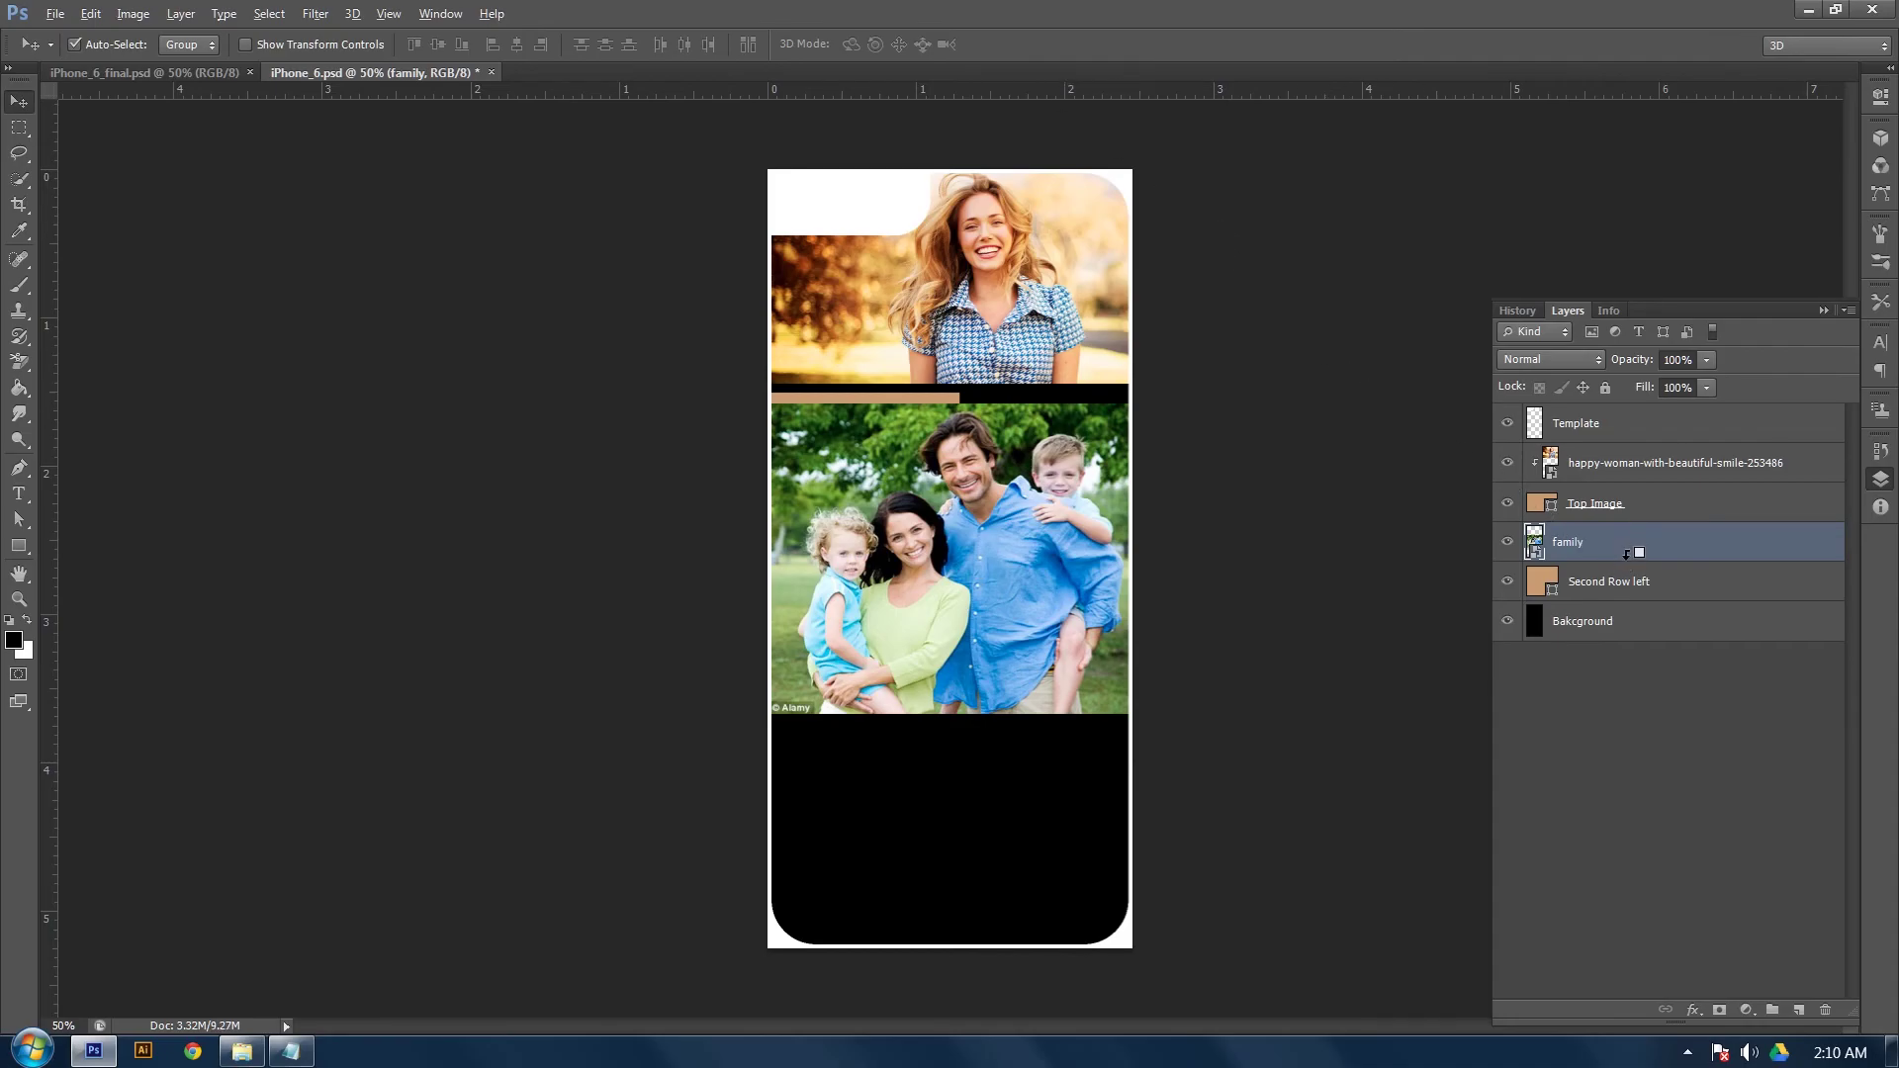
alt+click(1626, 554)
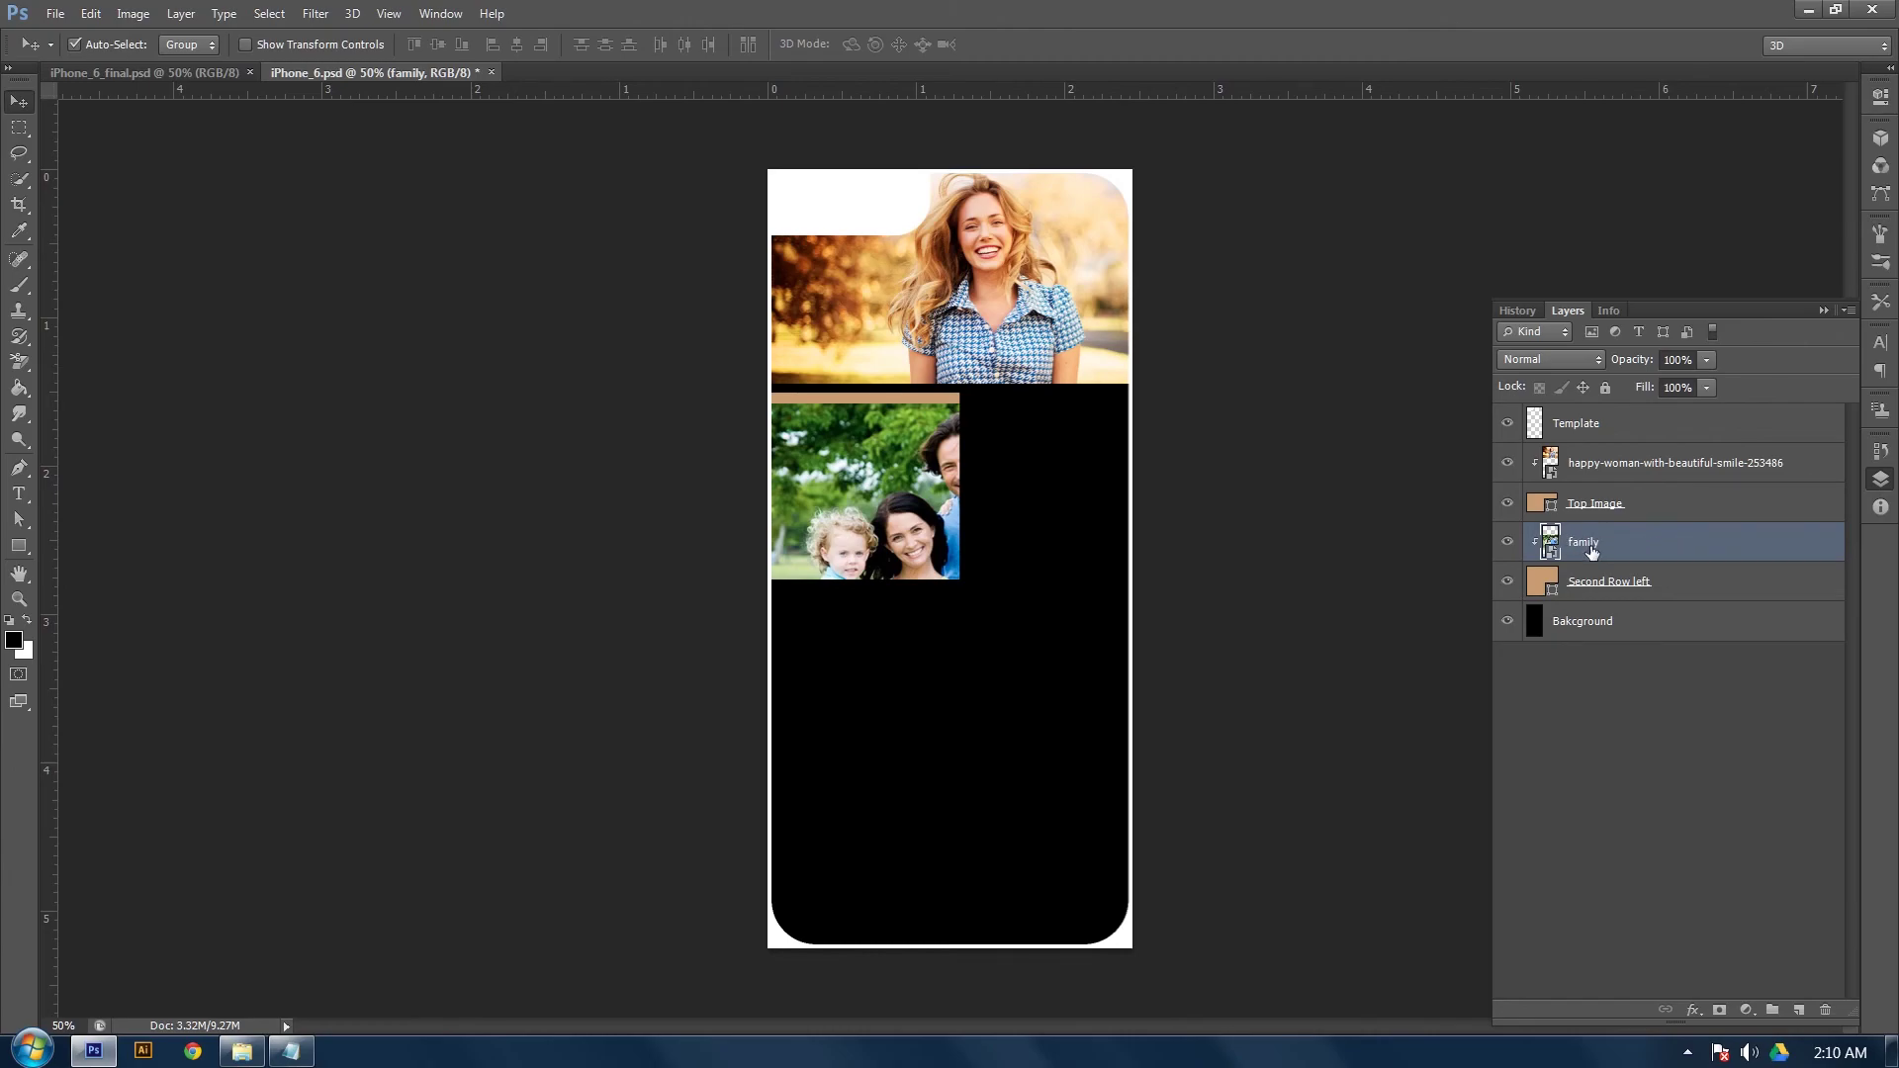
Scale the family photo to about 21% so it fills the tan square
key(ctrl+t)
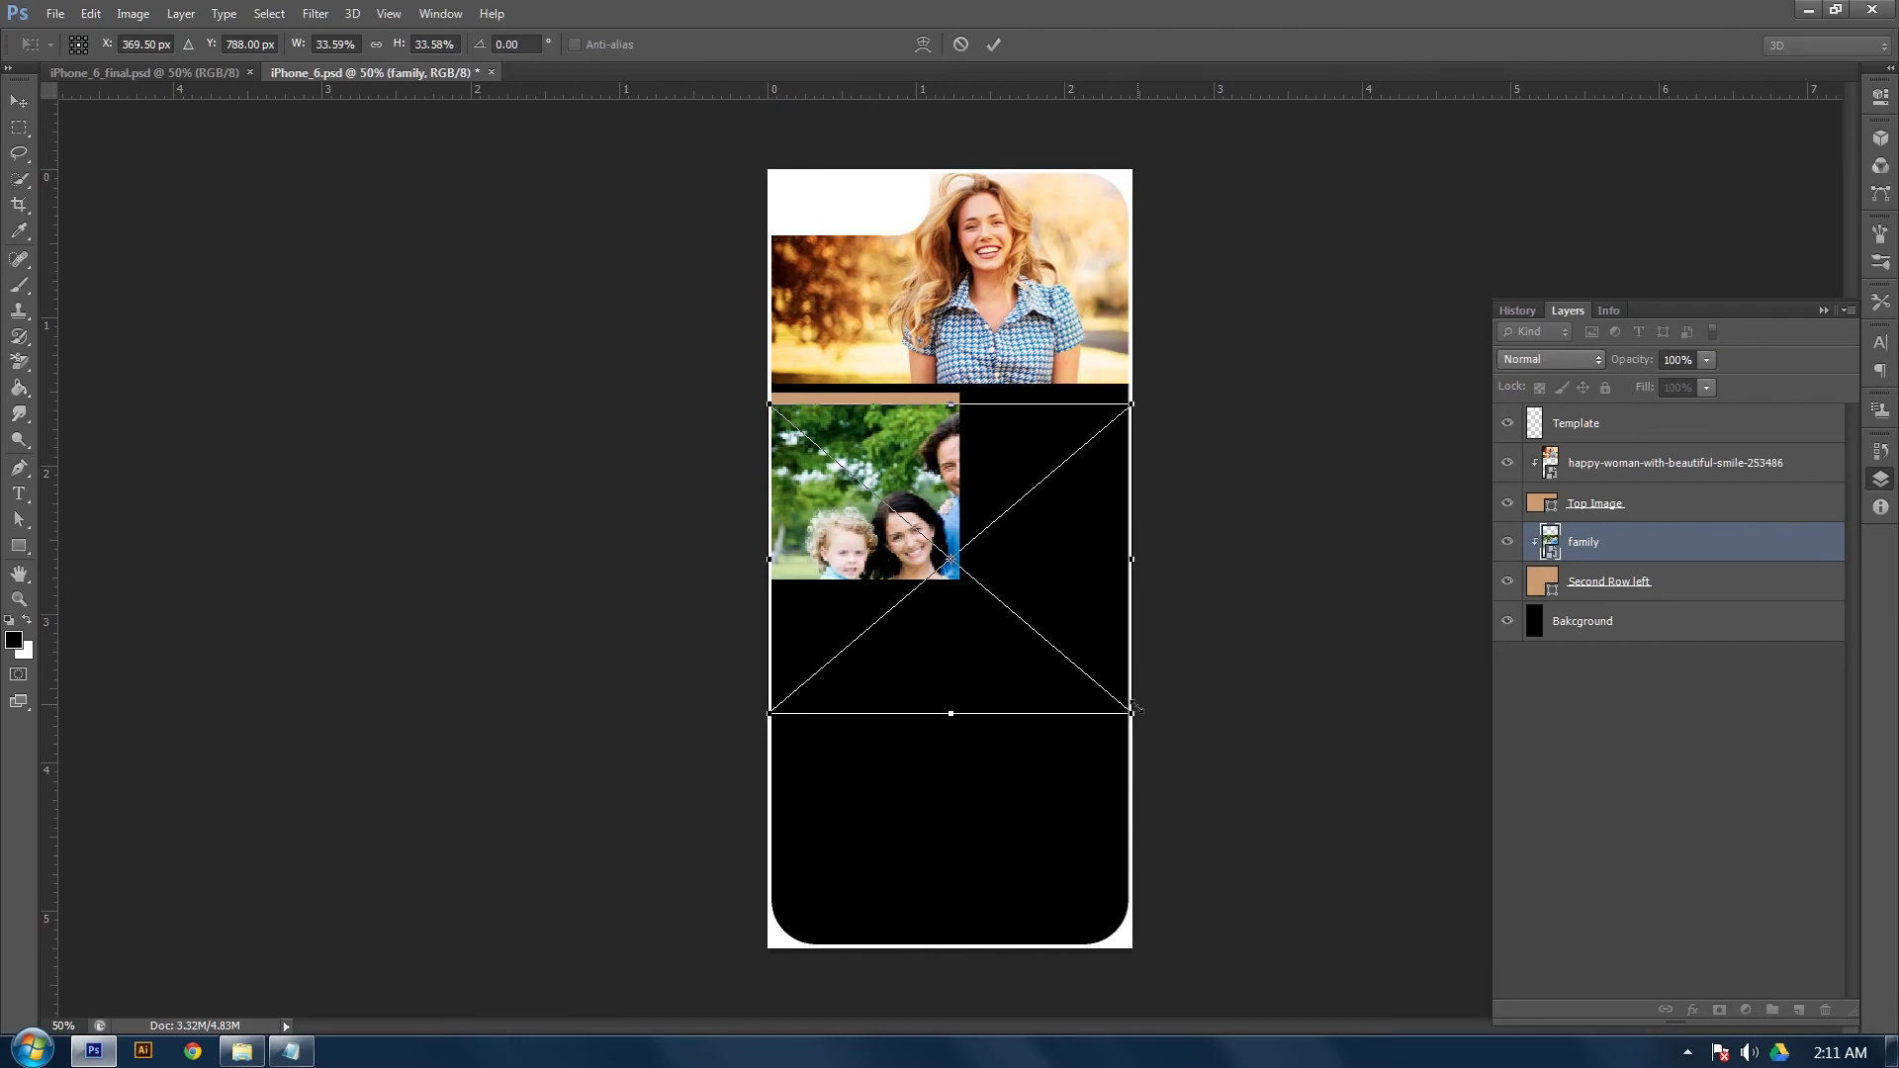
drag(1131, 712, 892, 522)
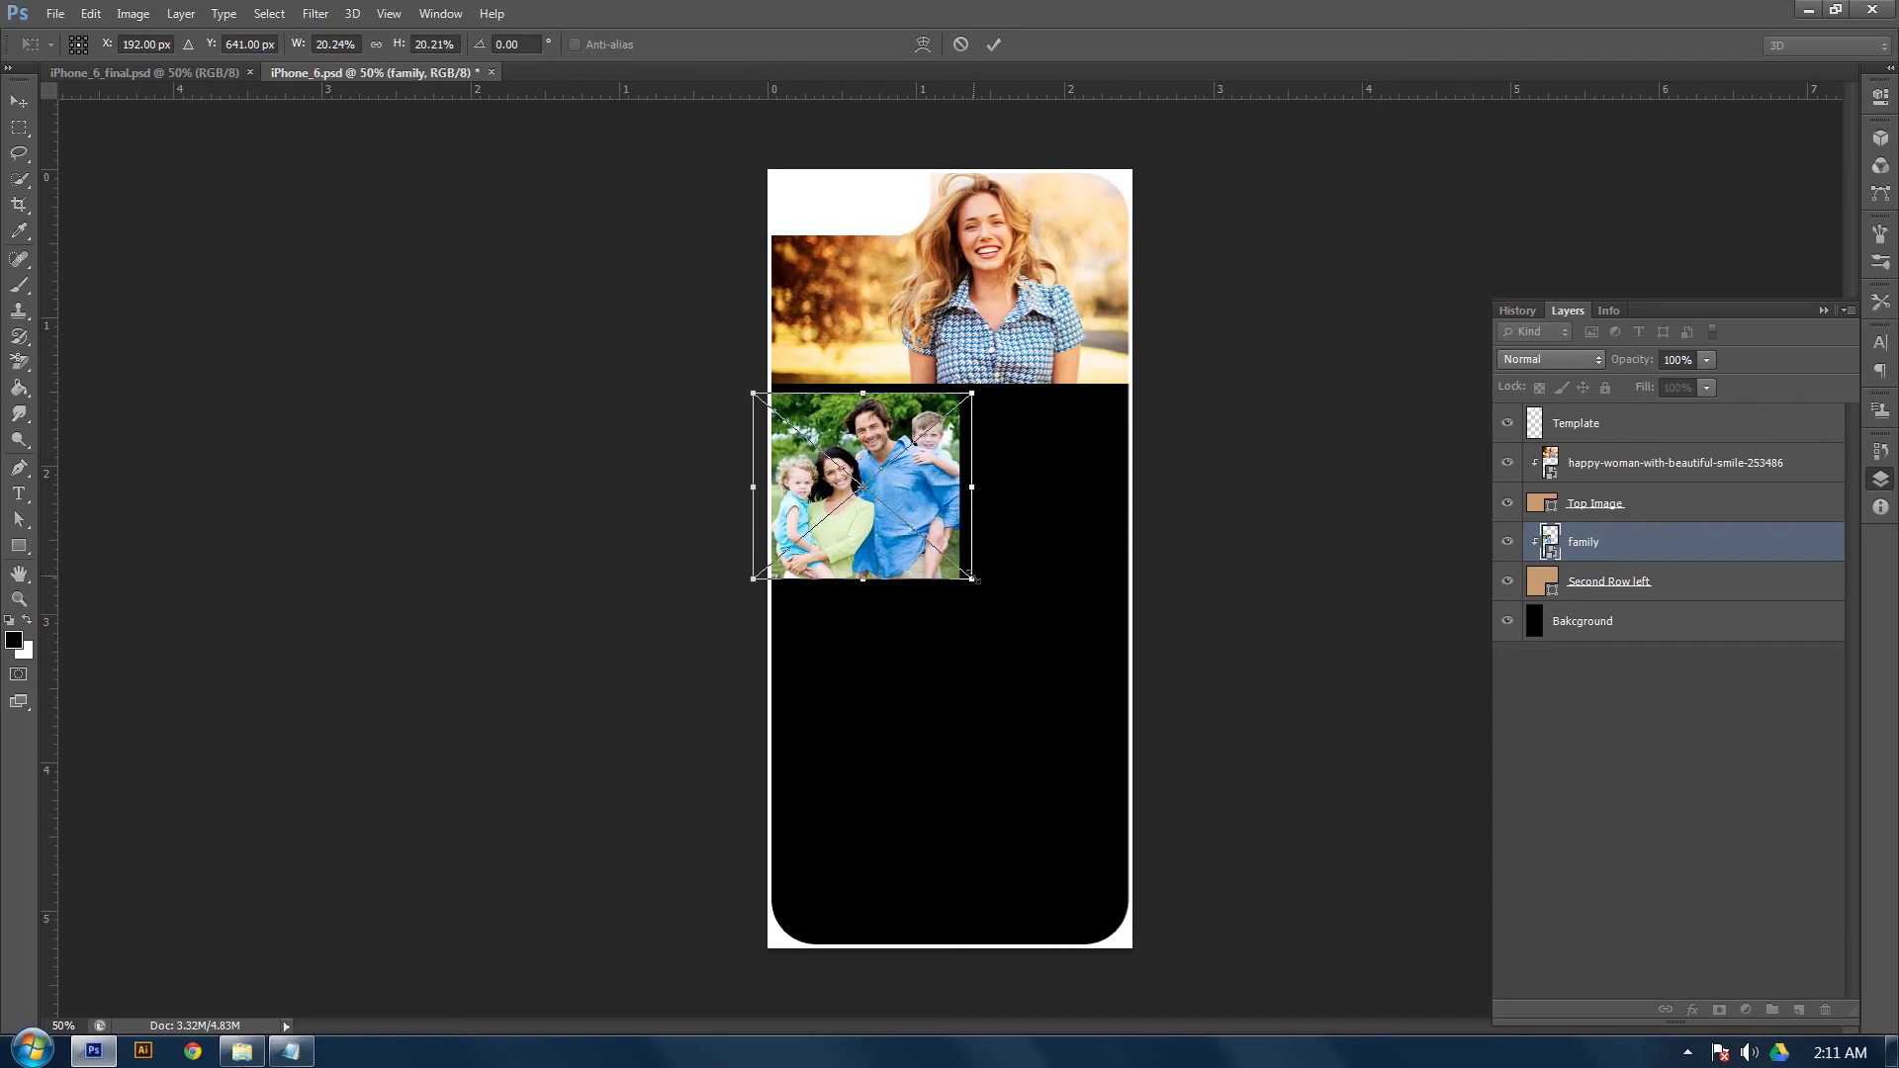
drag(972, 579, 929, 543)
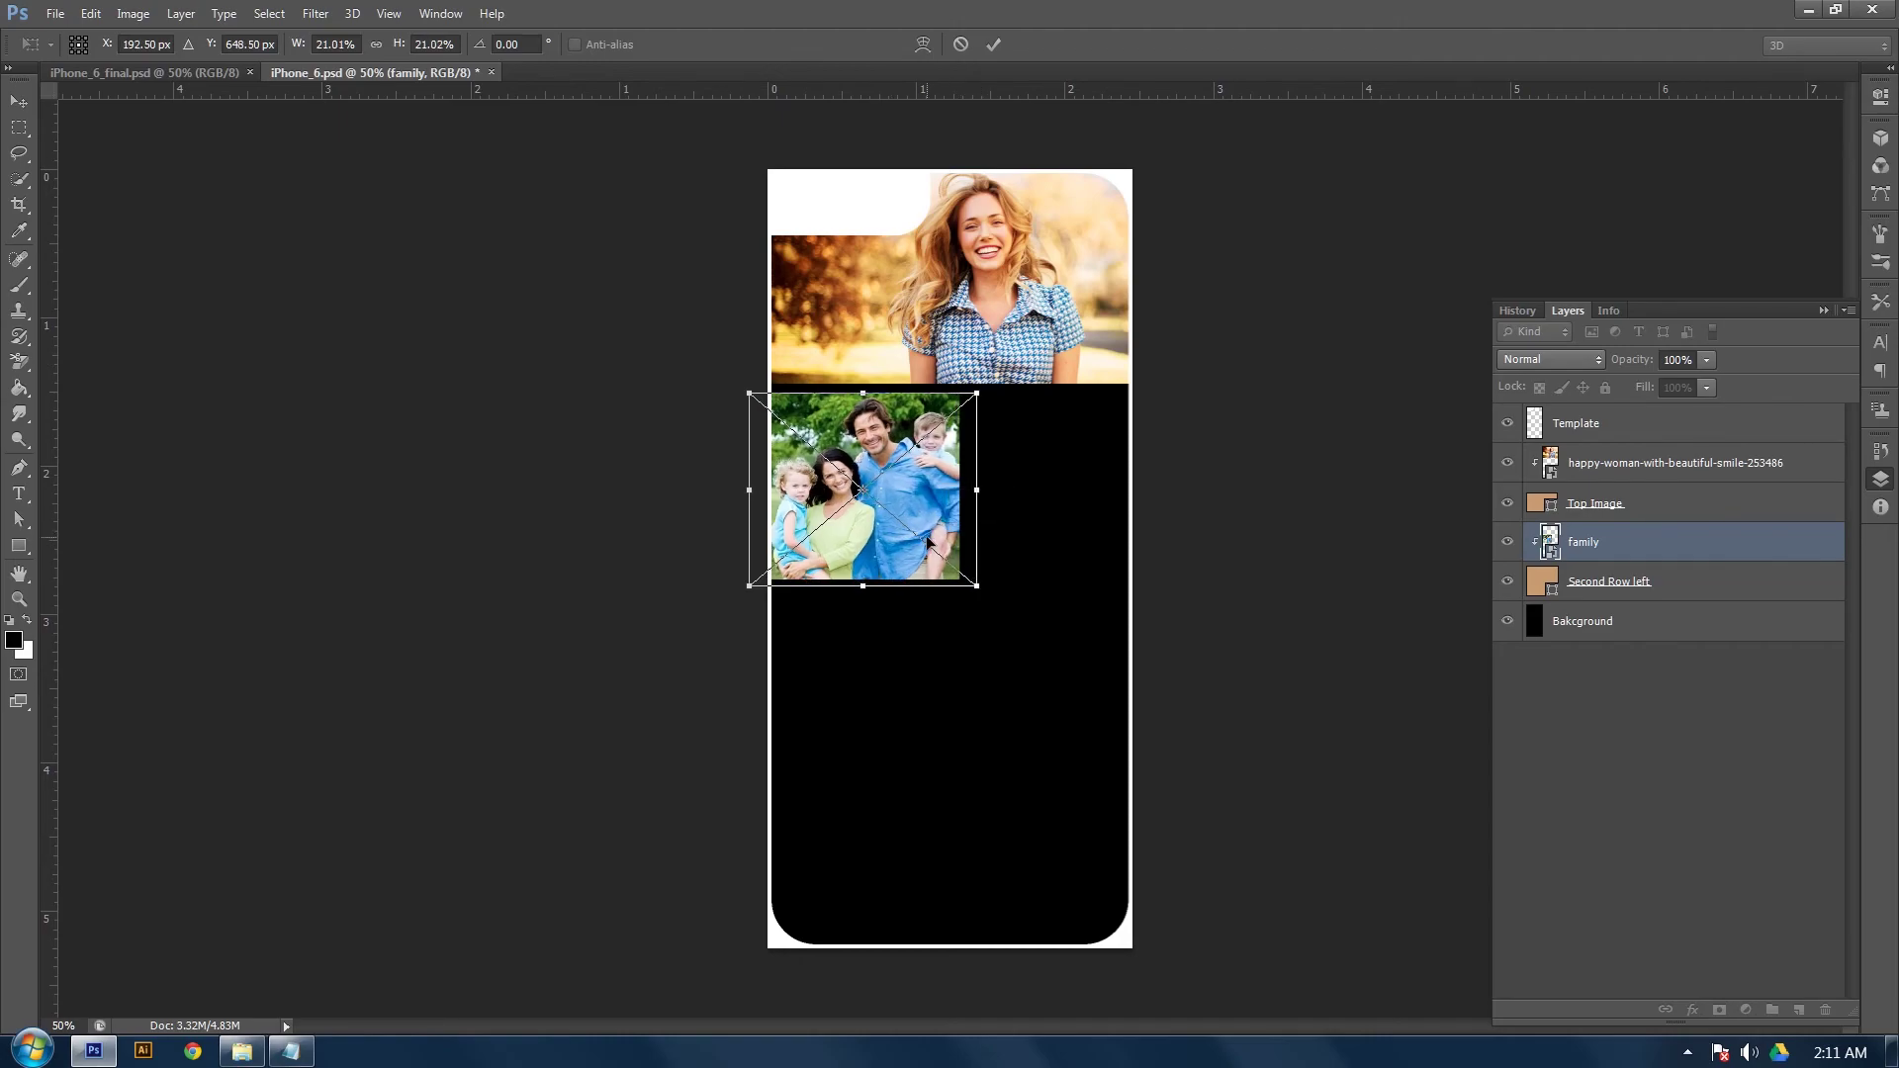
click(997, 52)
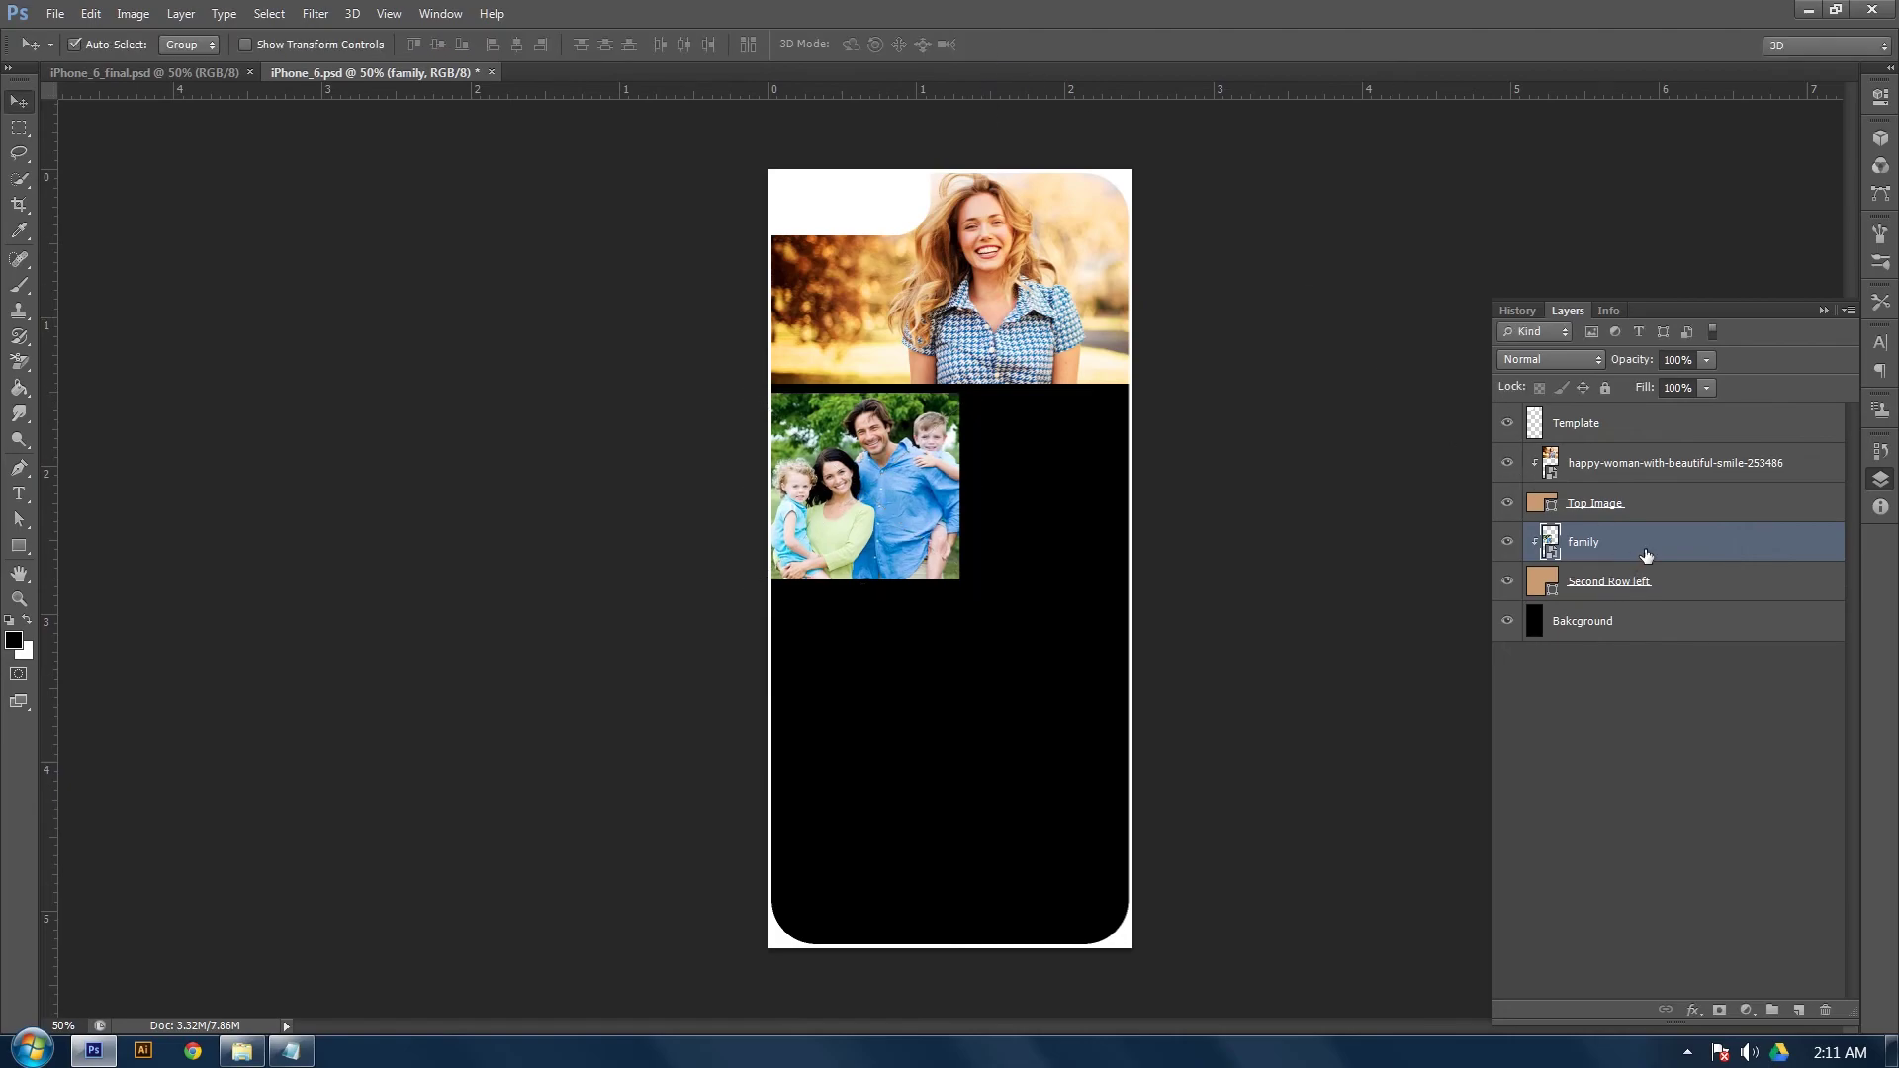
Add a new layer beneath Second Row left named Second Row Right
click(1691, 581)
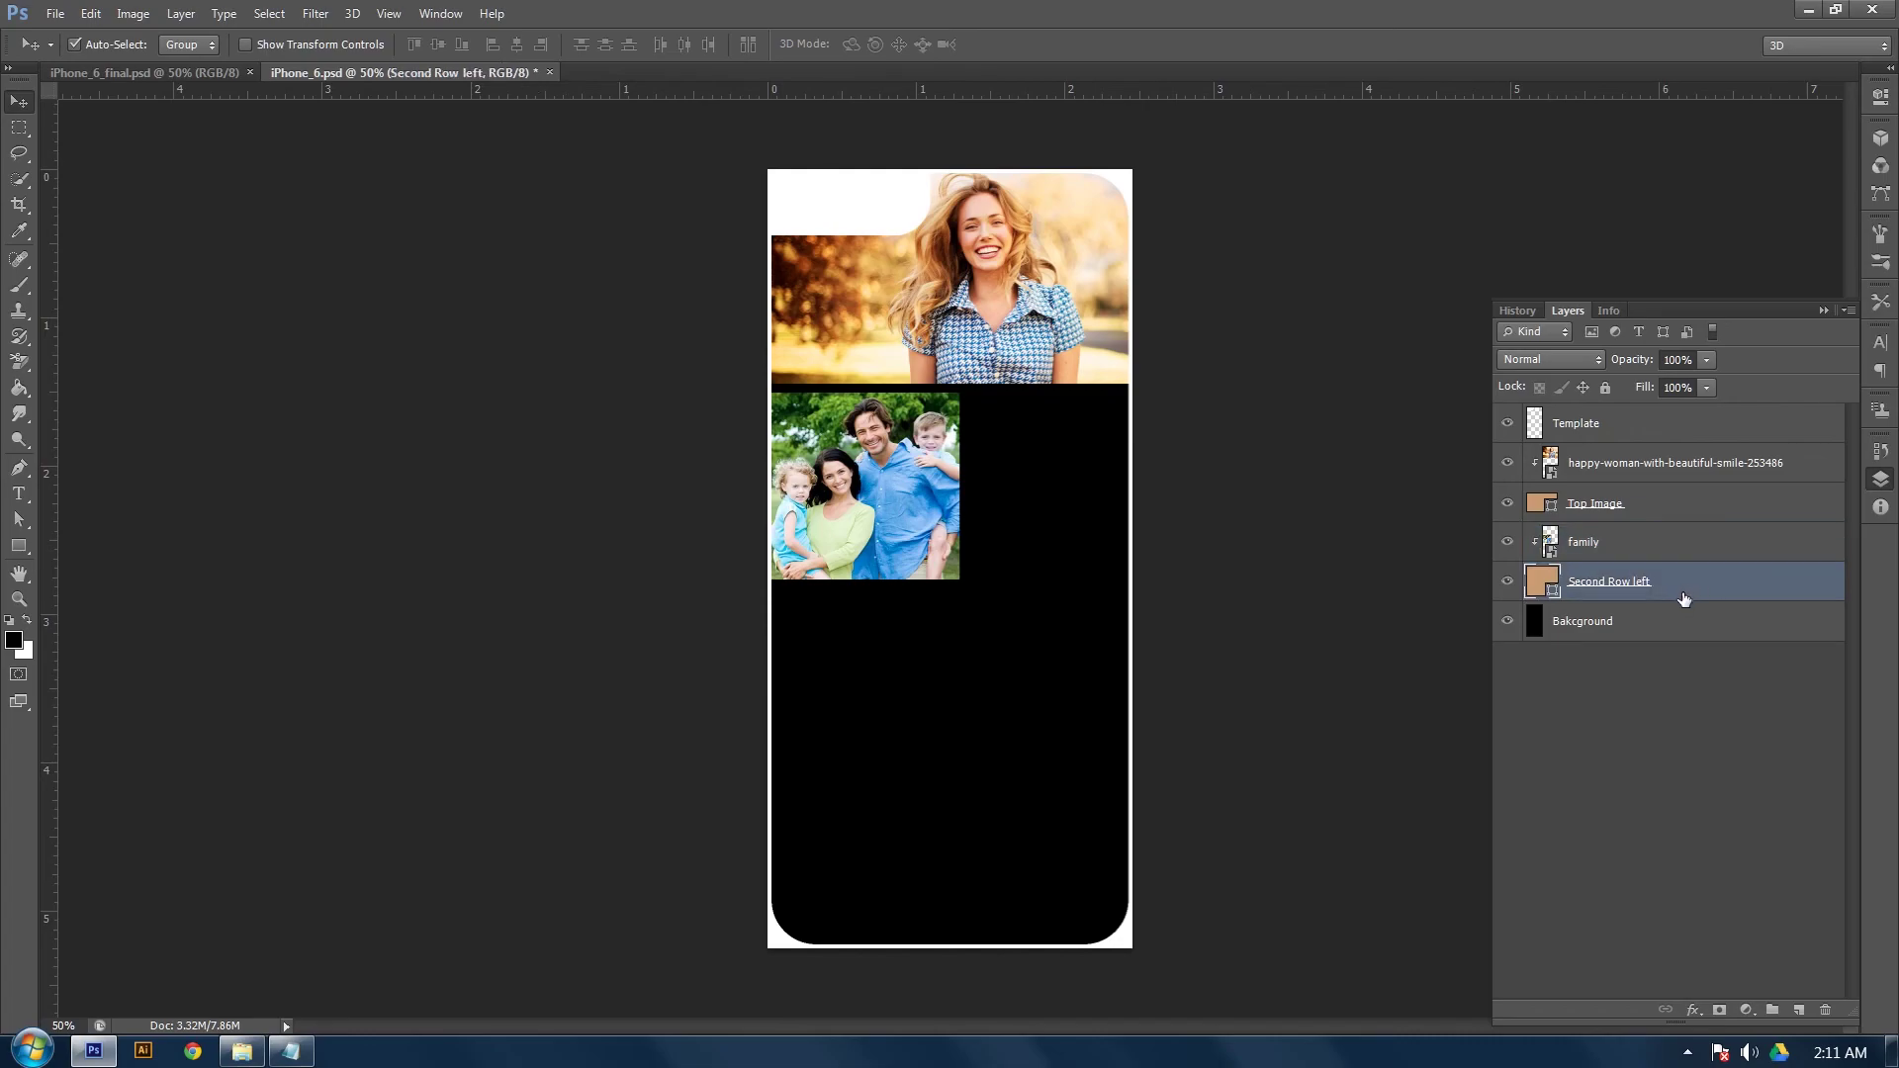
click(1798, 1011)
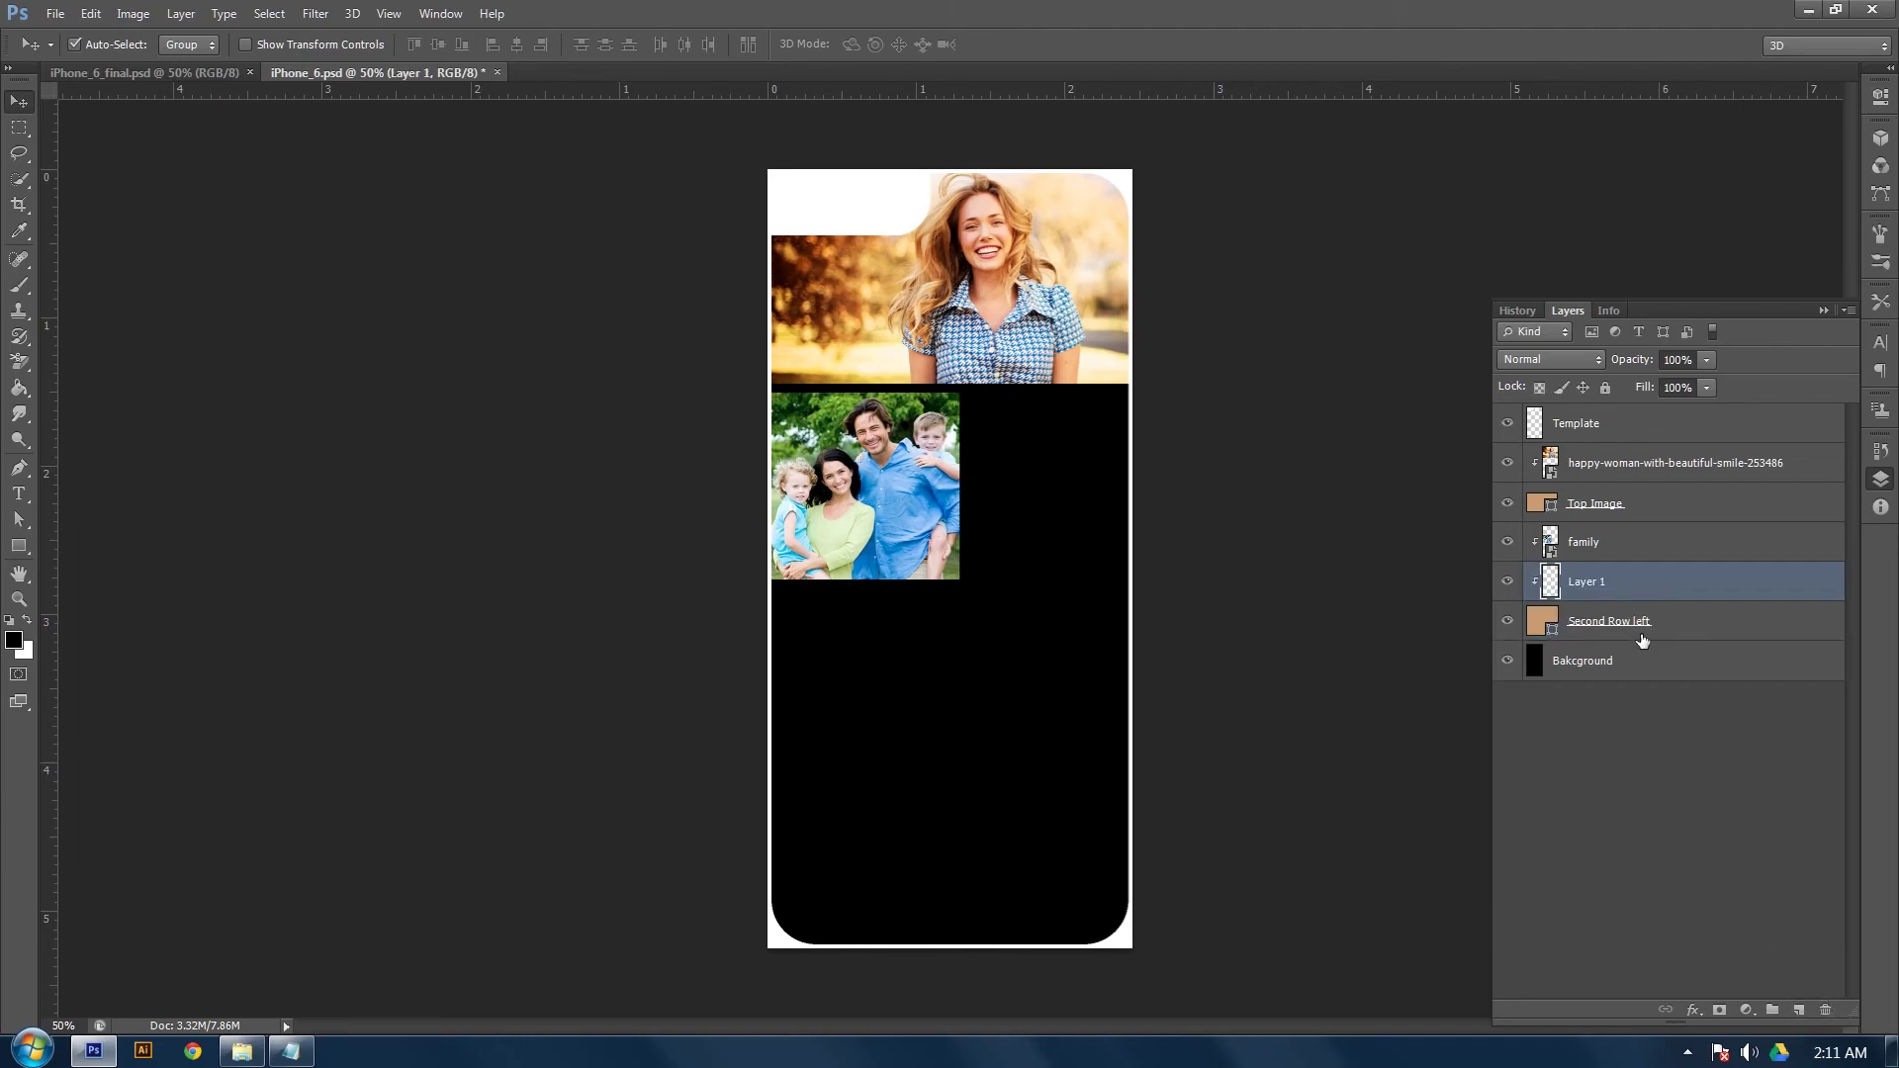
drag(1652, 595, 1655, 632)
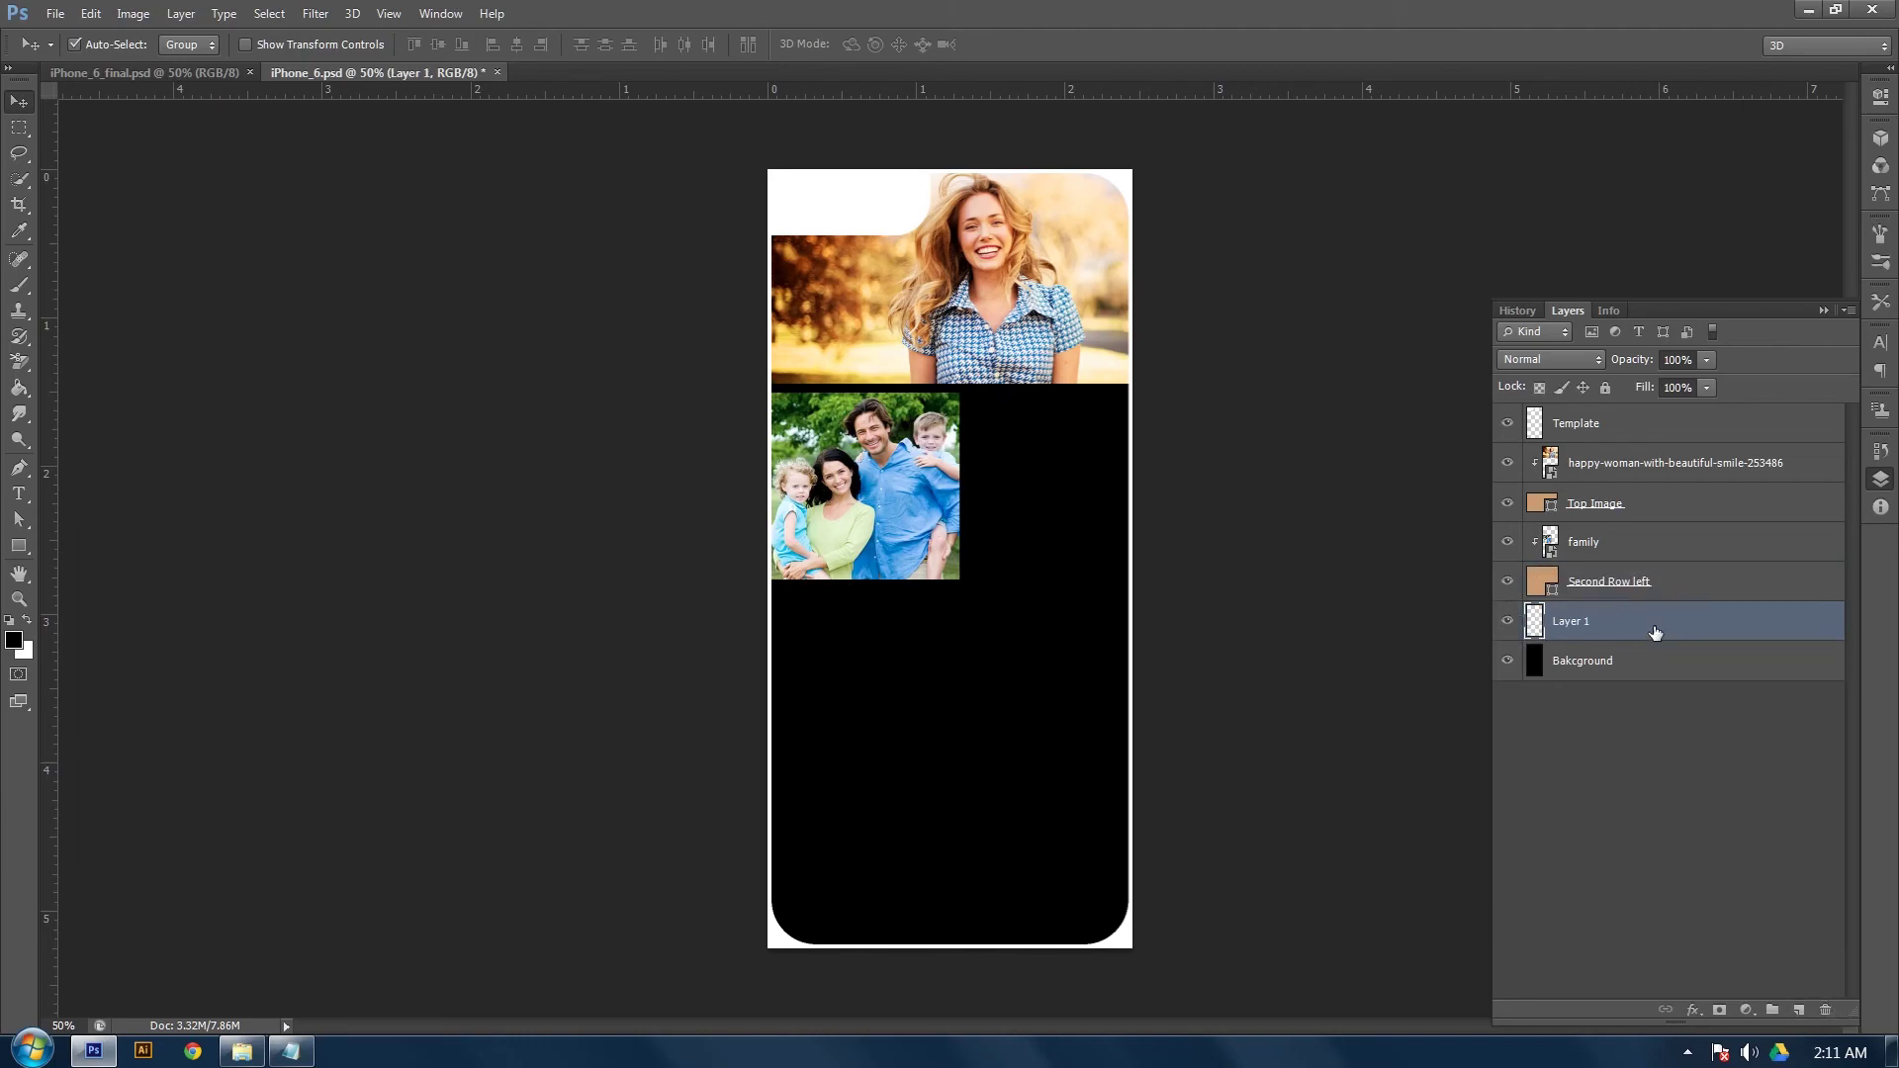
double_click(1572, 623)
text(Second Row Right)
key(Return)
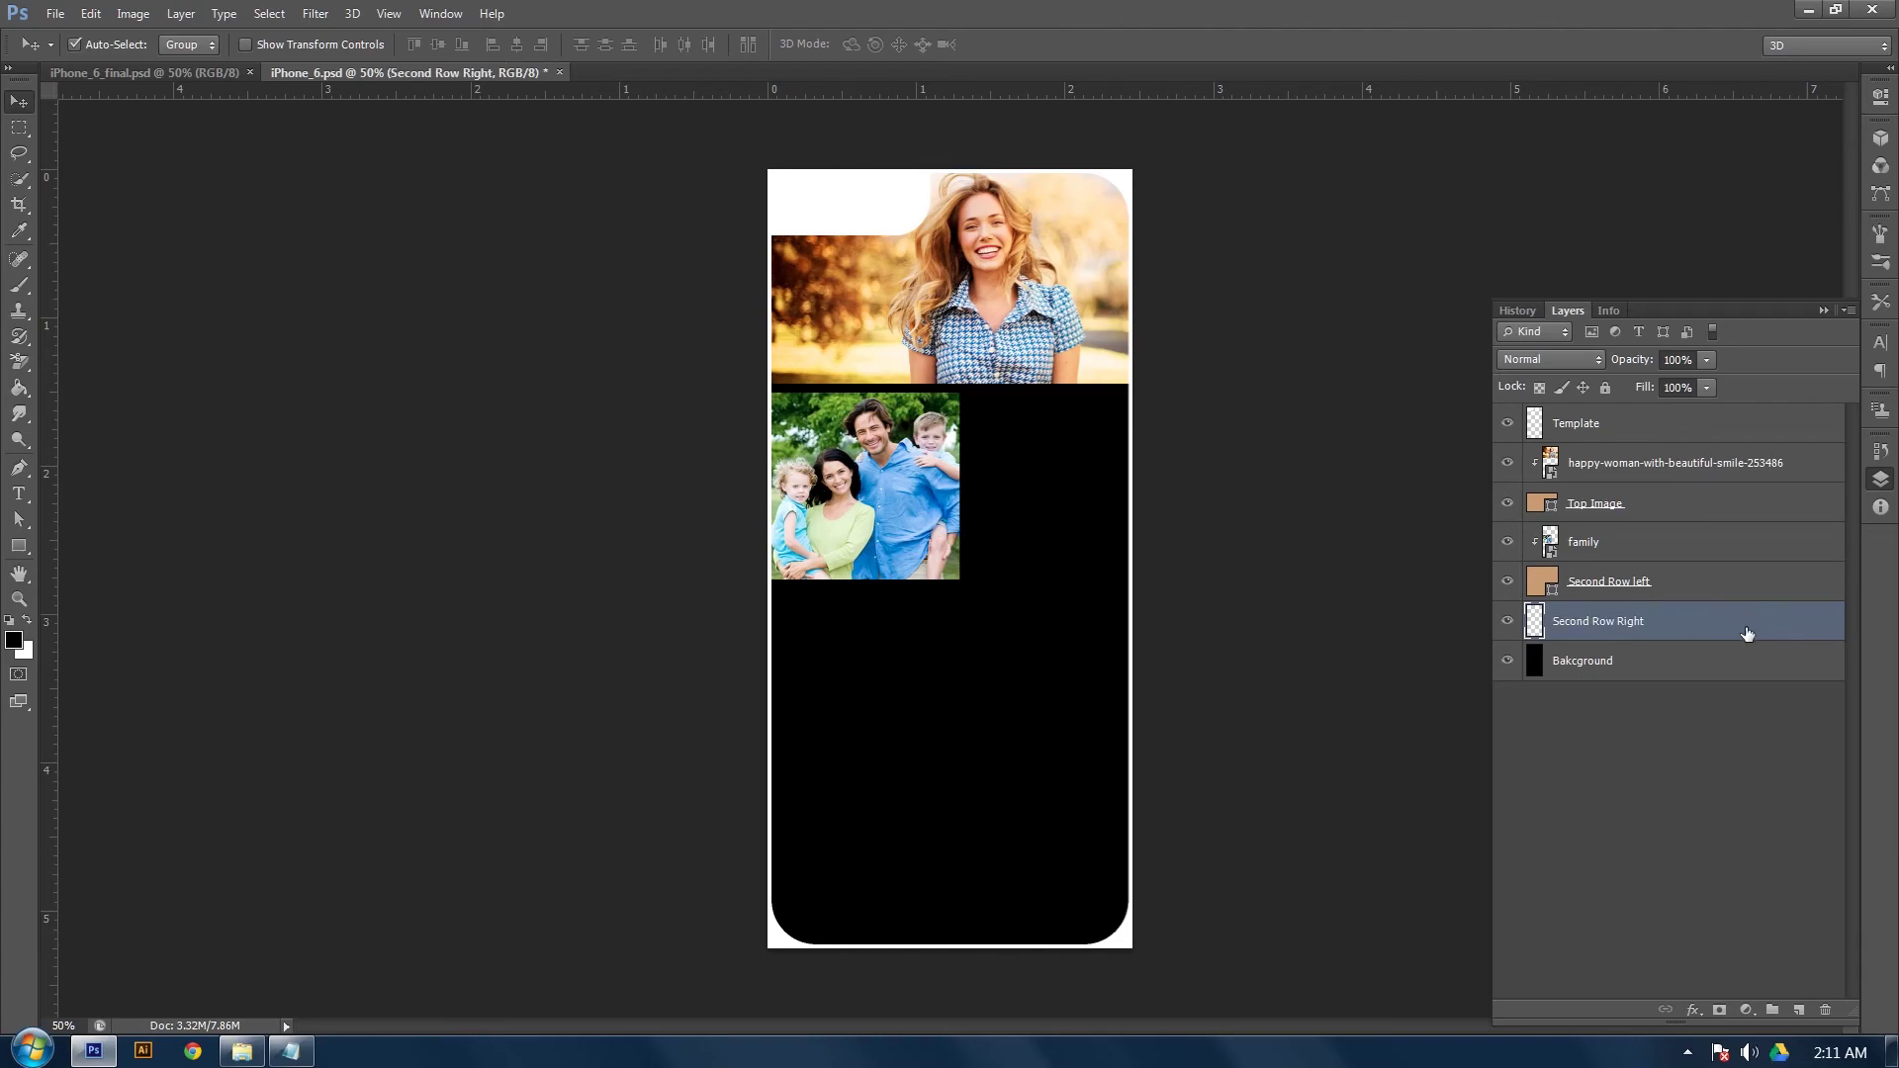
Draw a tan-filled square to the right of the family photo
click(17, 545)
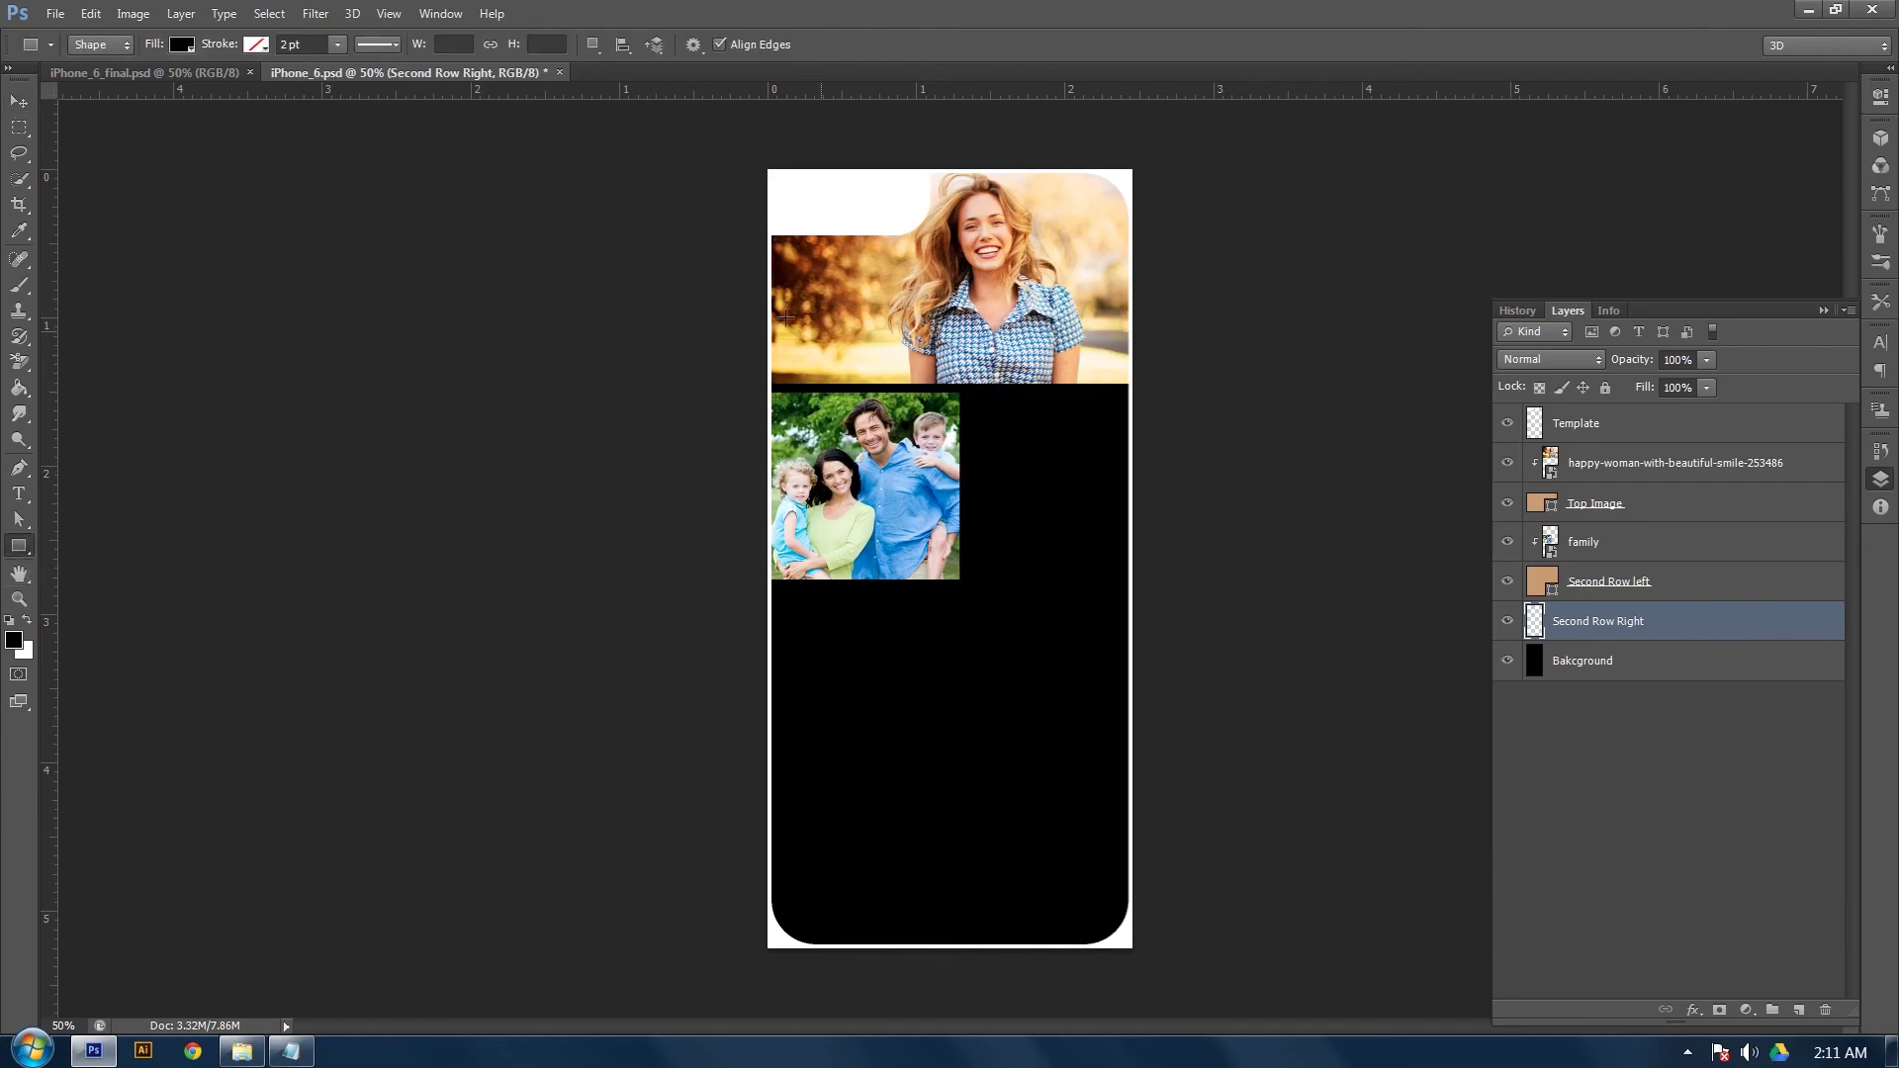
click(186, 43)
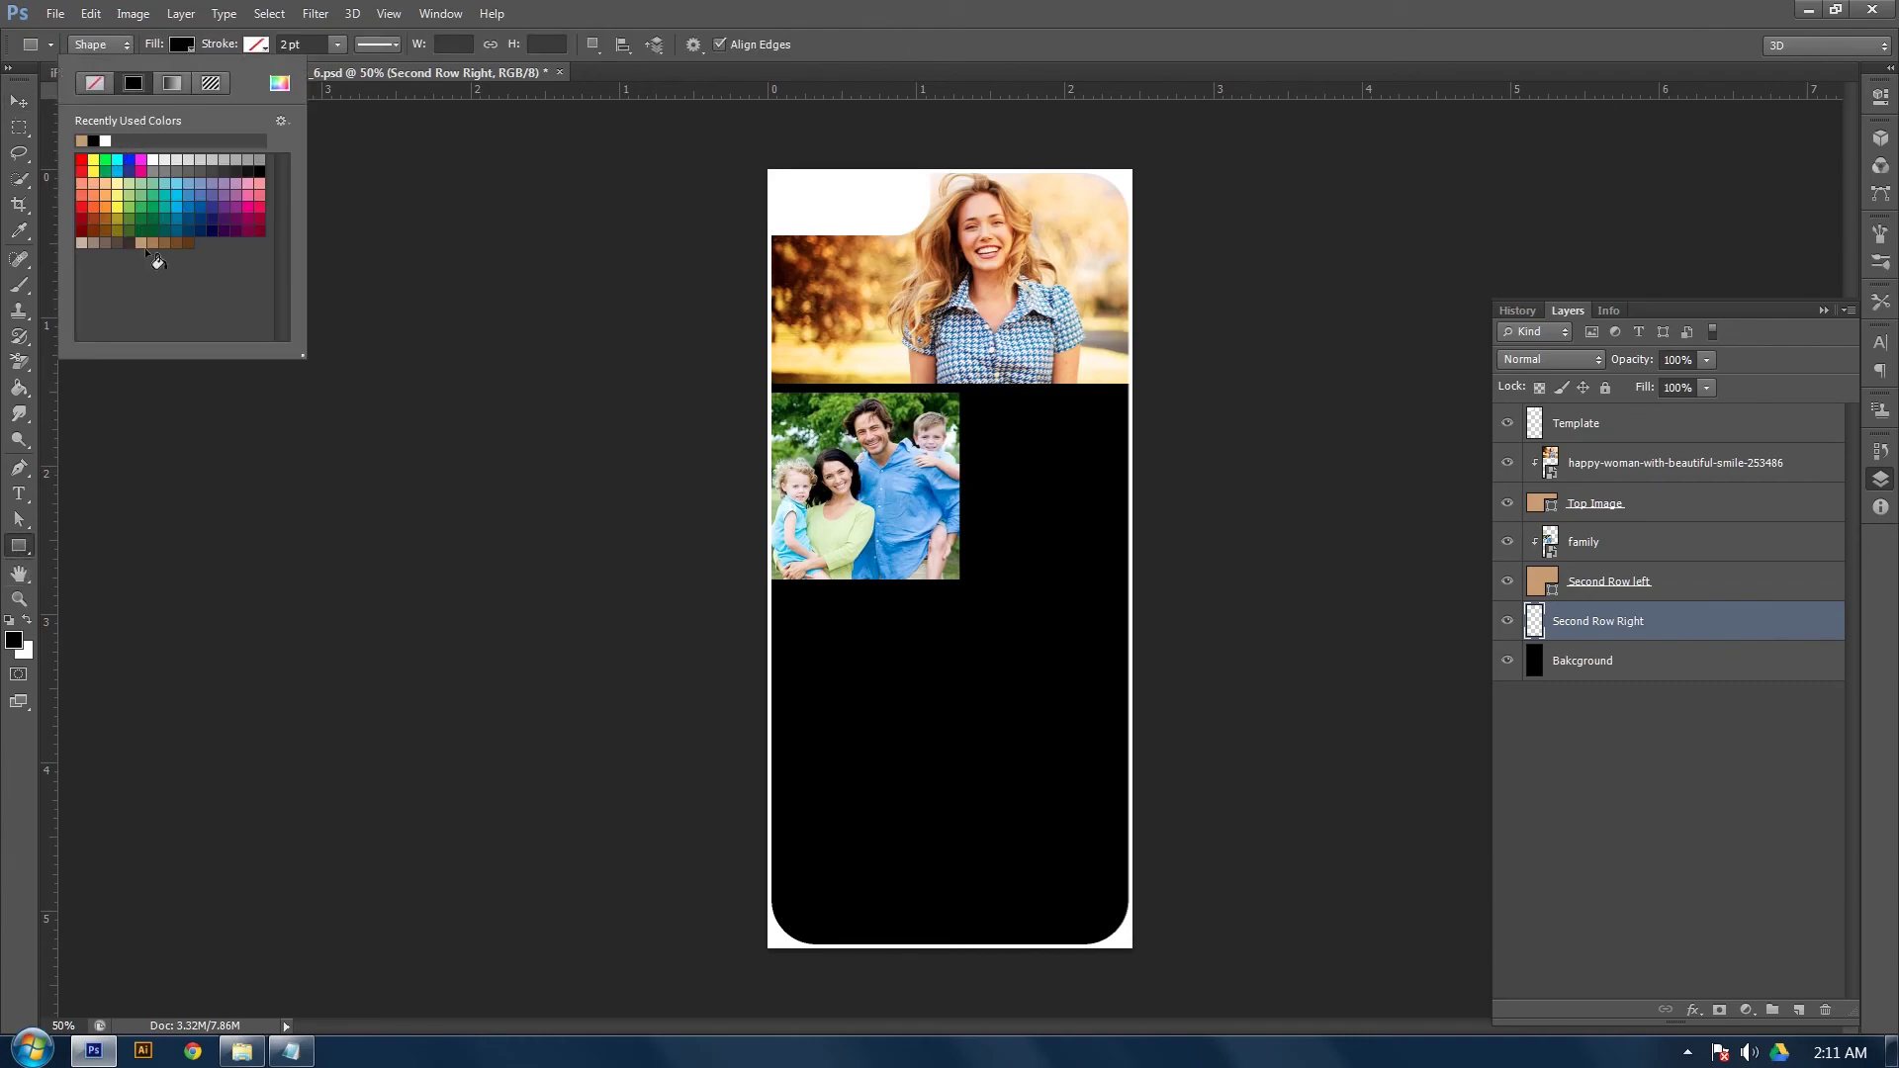
click(141, 241)
click(191, 43)
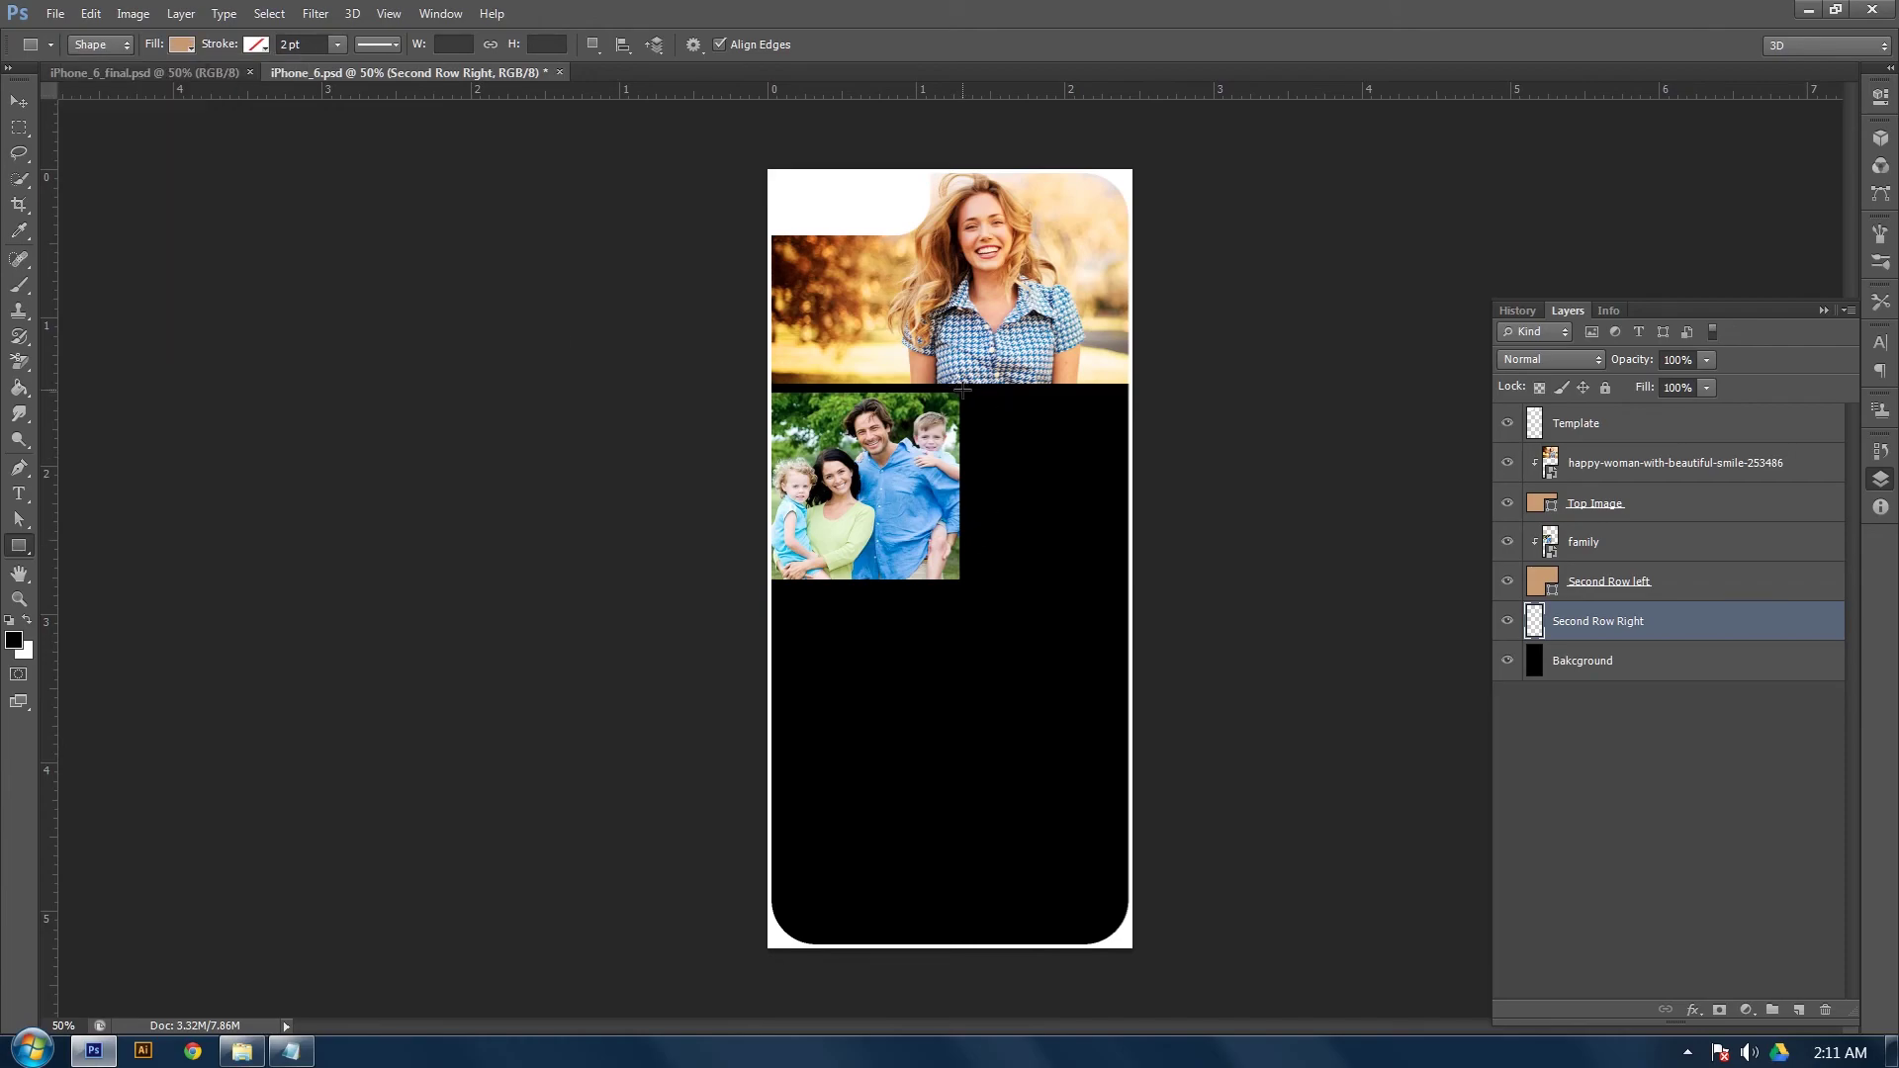
drag(962, 389, 1151, 660)
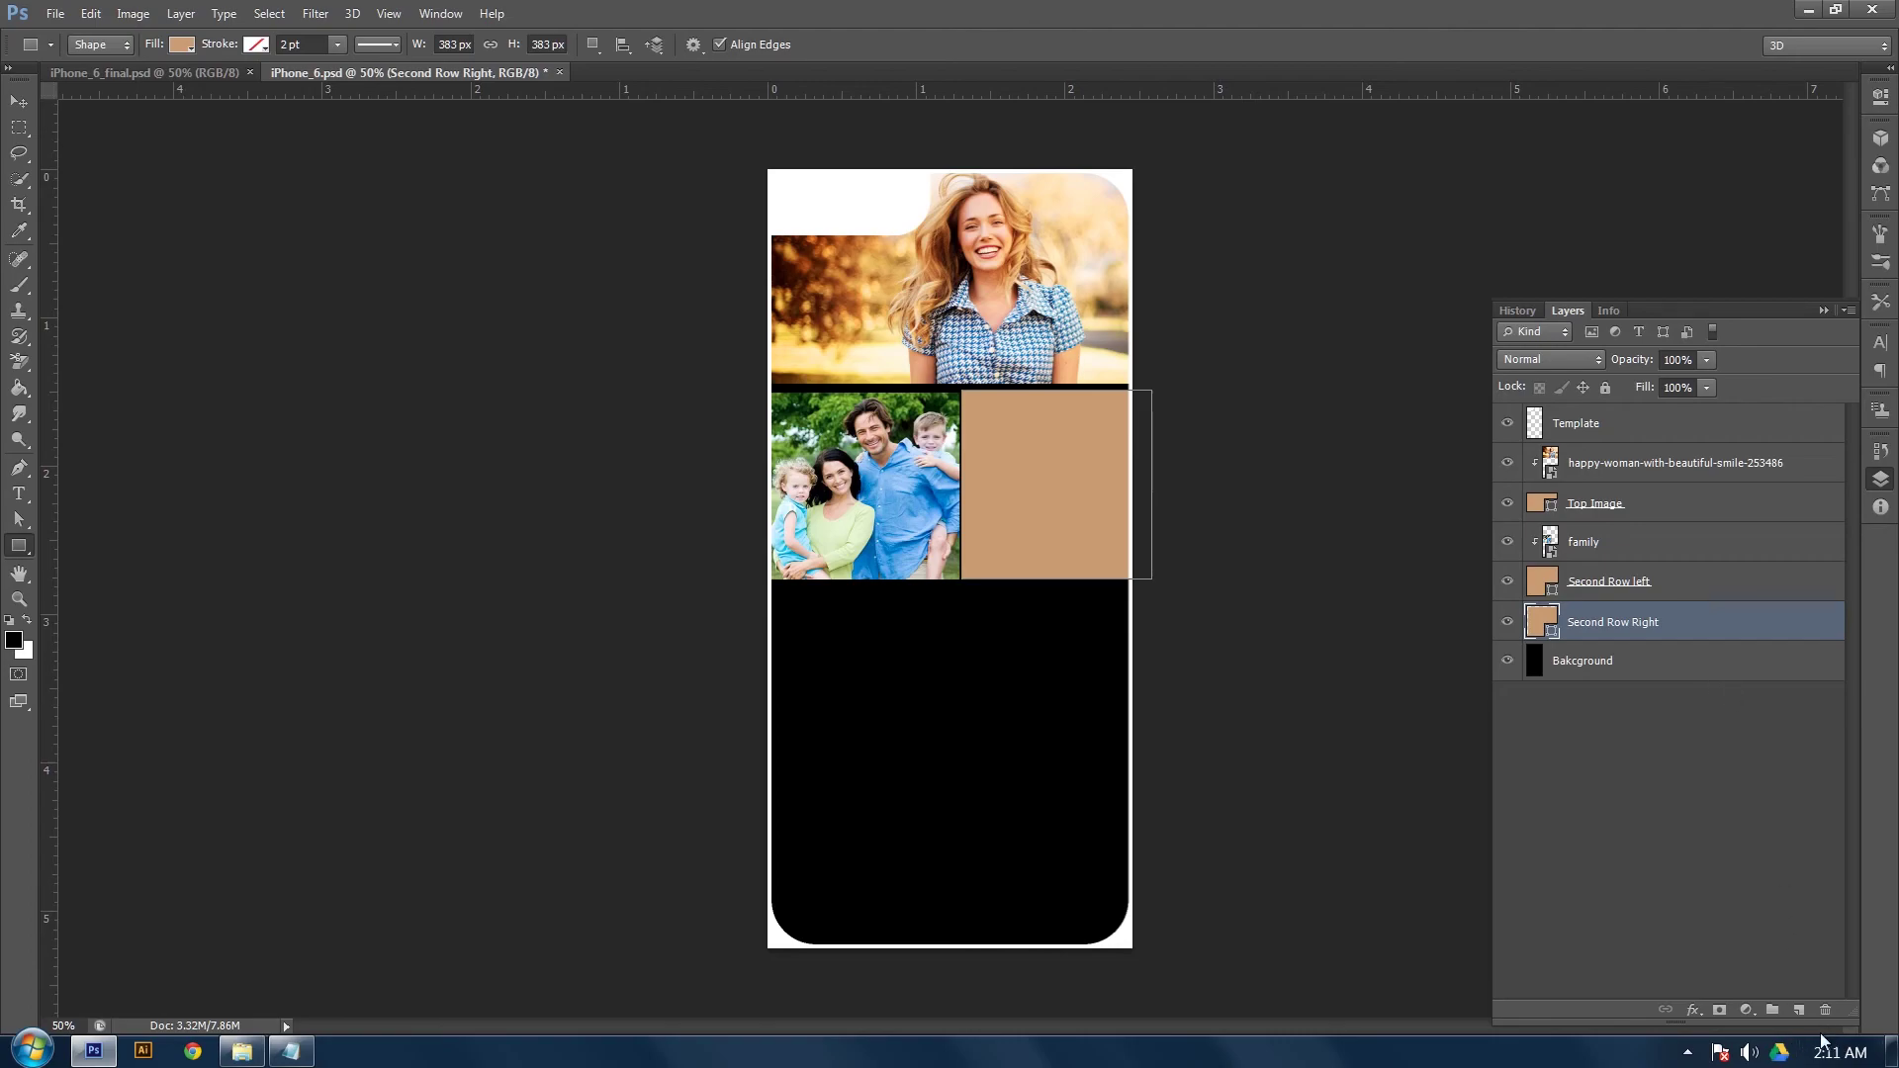
Add an empty layer named Layer 1 above Second Row Right
click(1799, 1009)
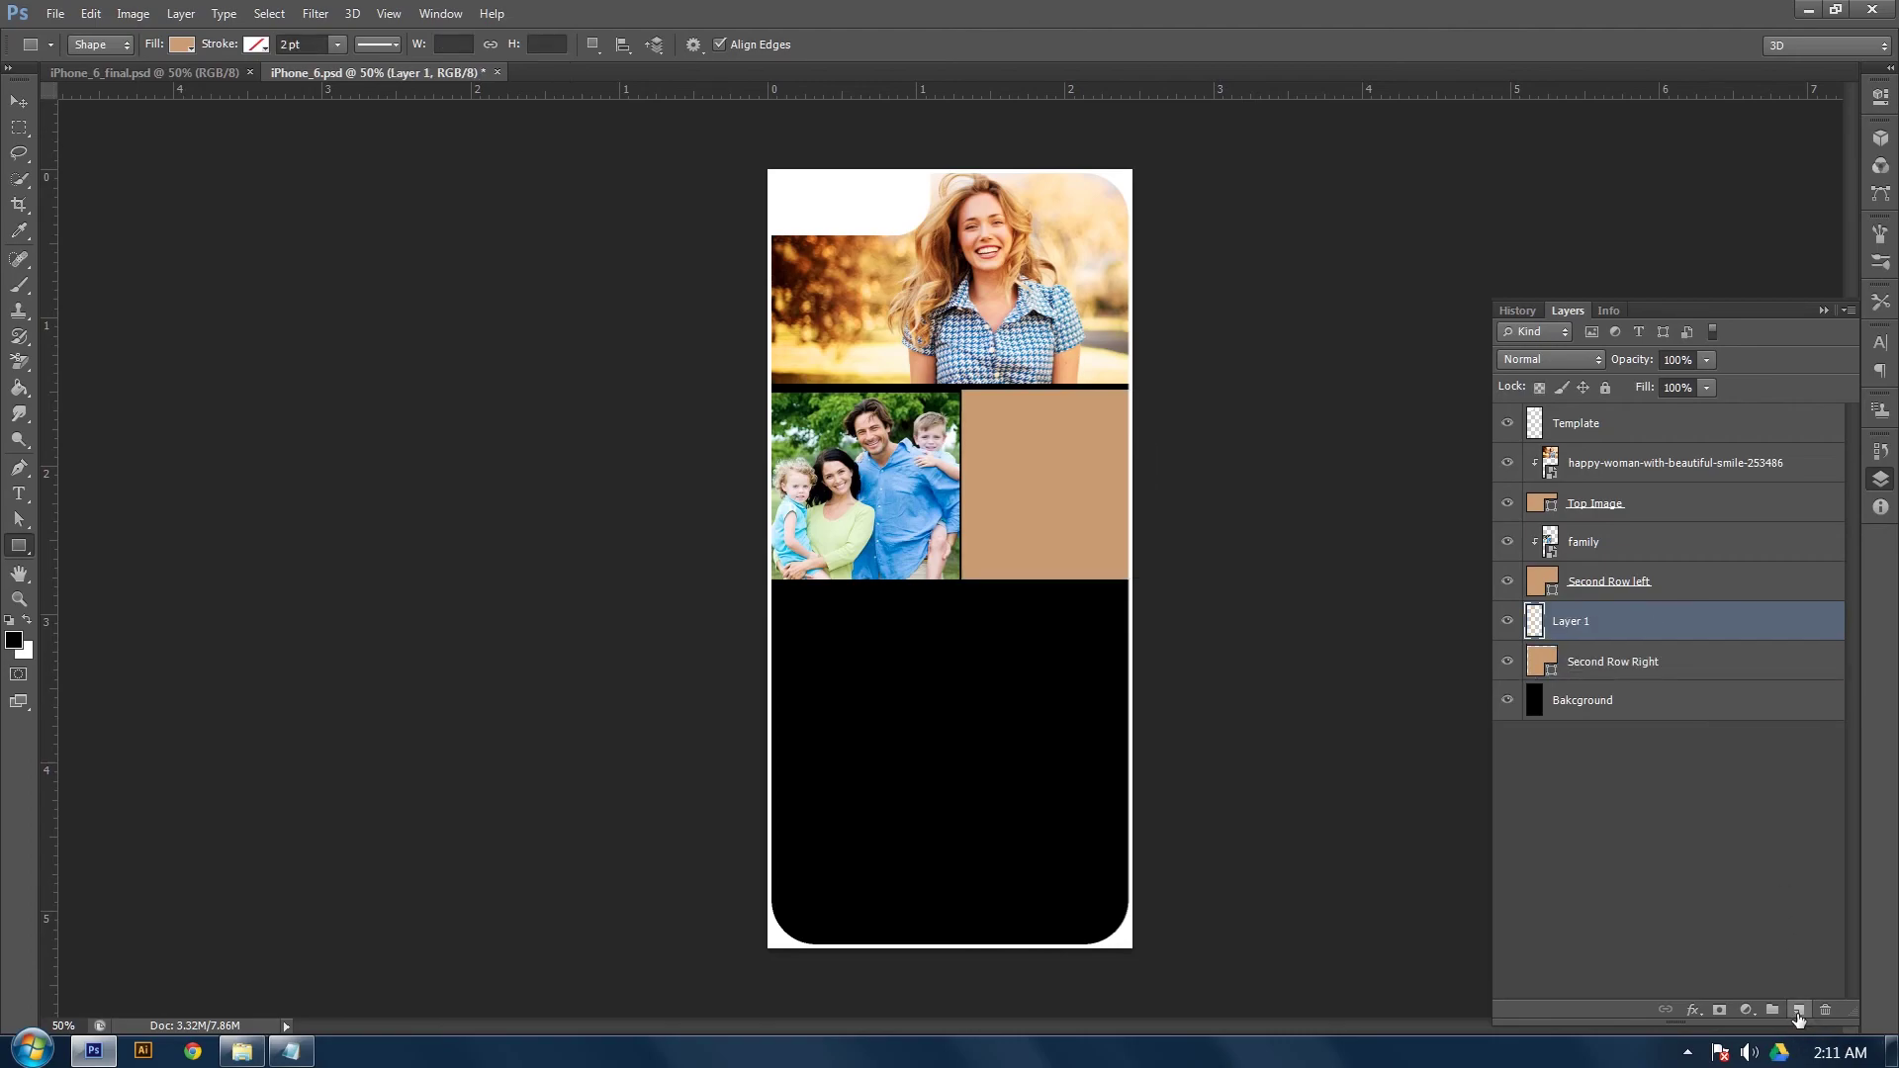
double_click(1573, 621)
key(Return)
click(1612, 679)
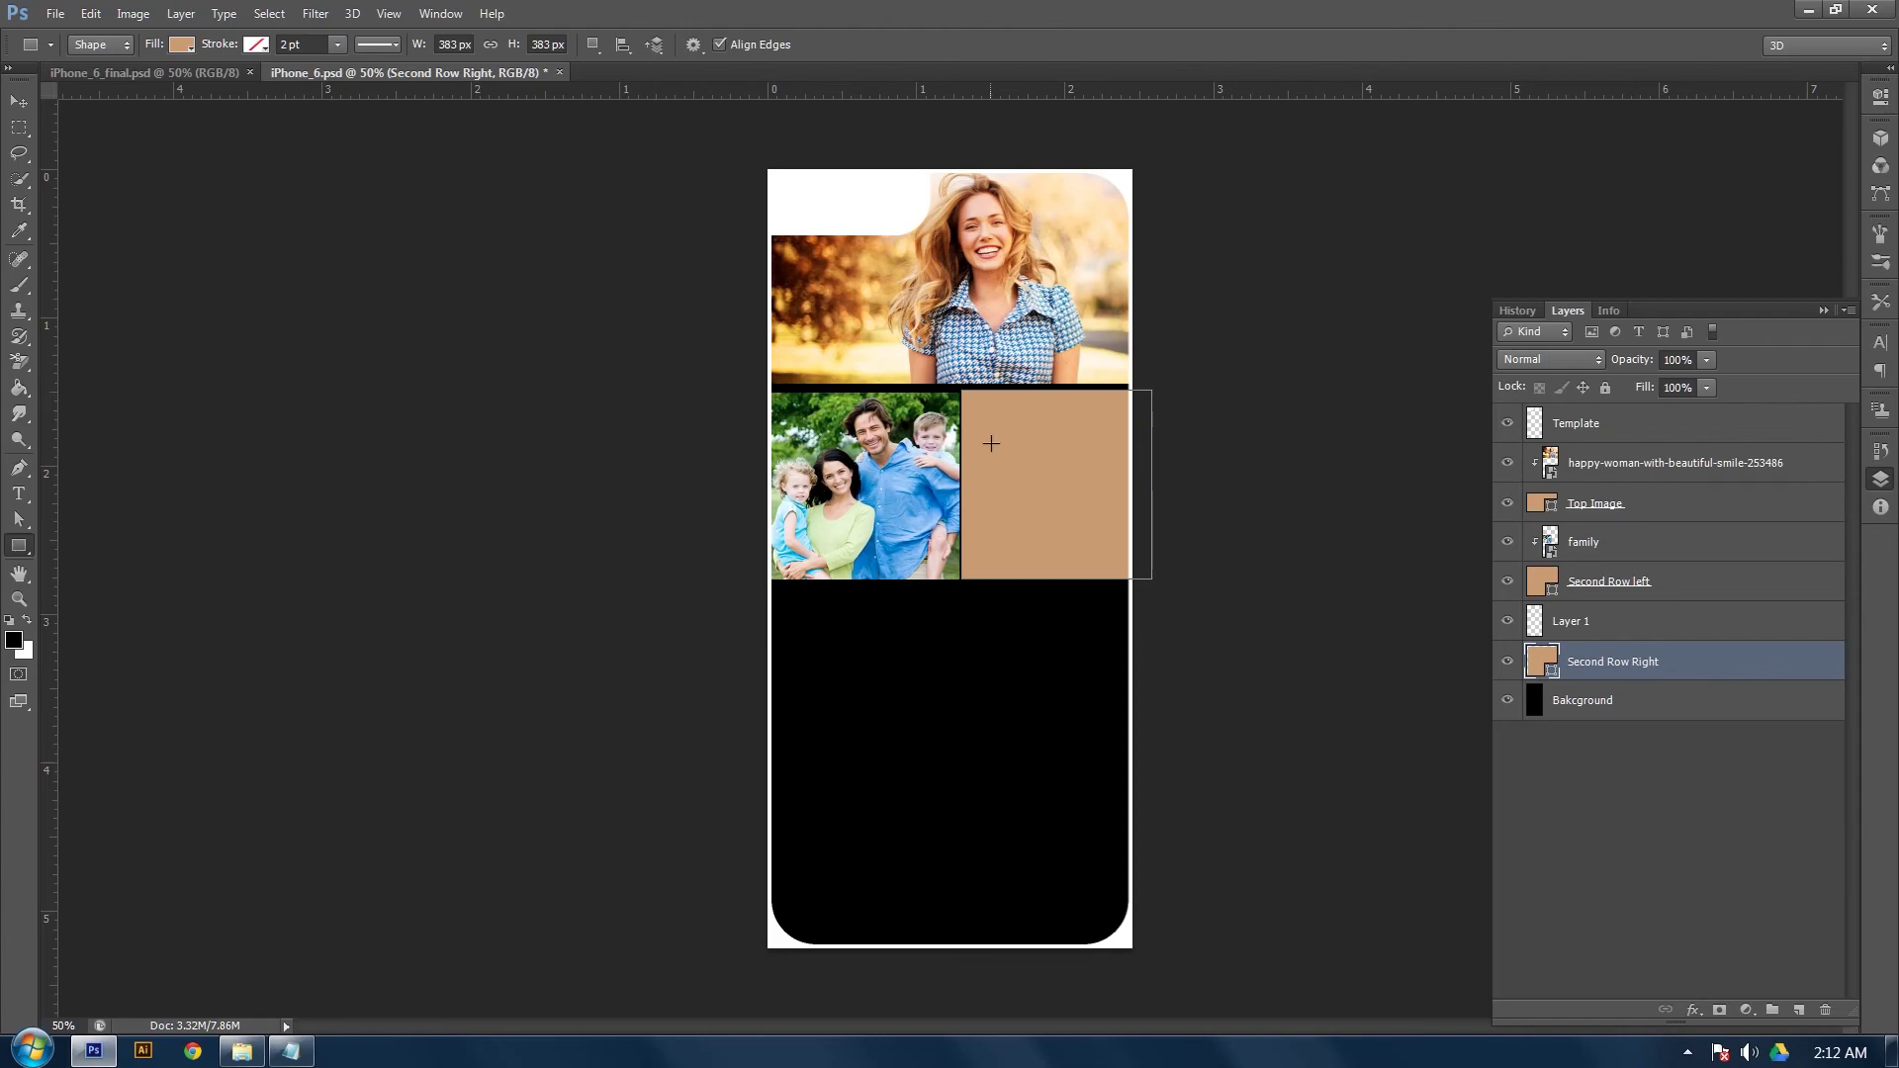
Lower the tan box's top edge, nudge it right, and narrow it to leave black gaps
key(ctrl+t)
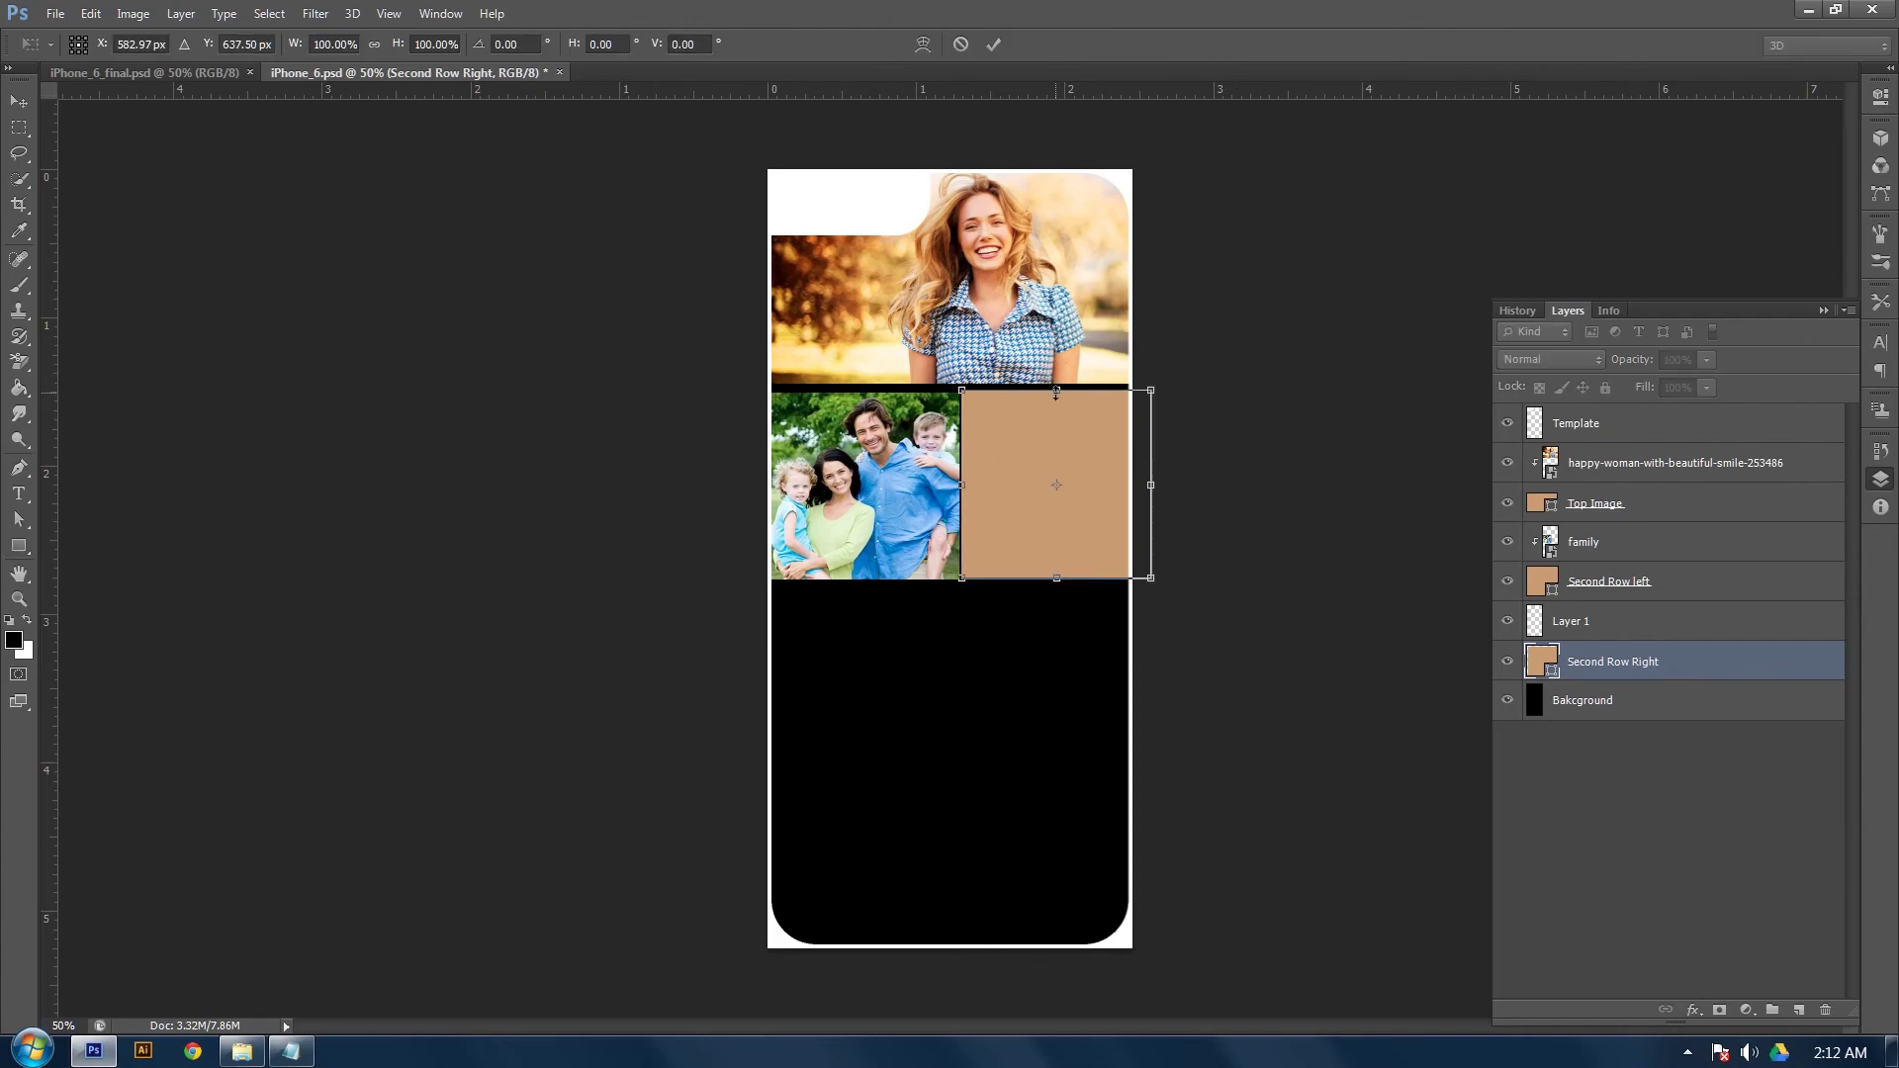
drag(1054, 394, 1055, 397)
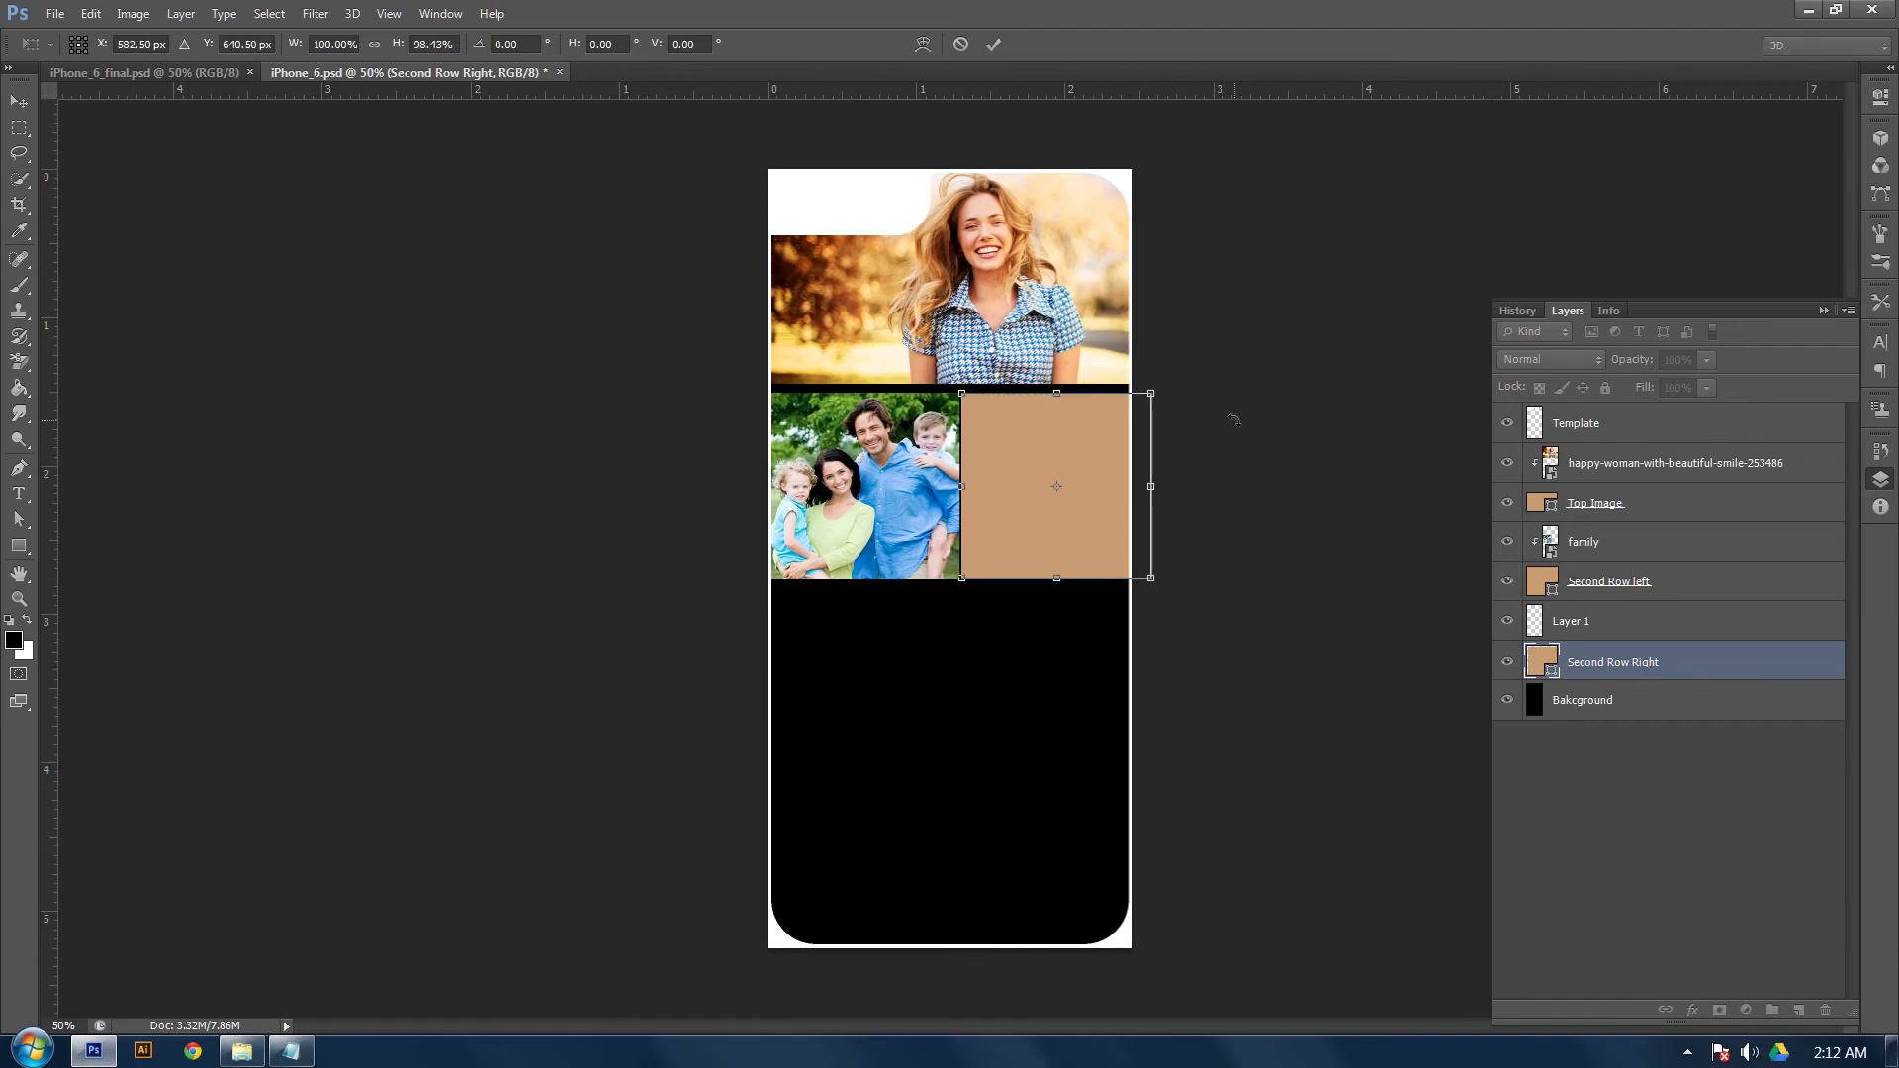
key(shift+Right)
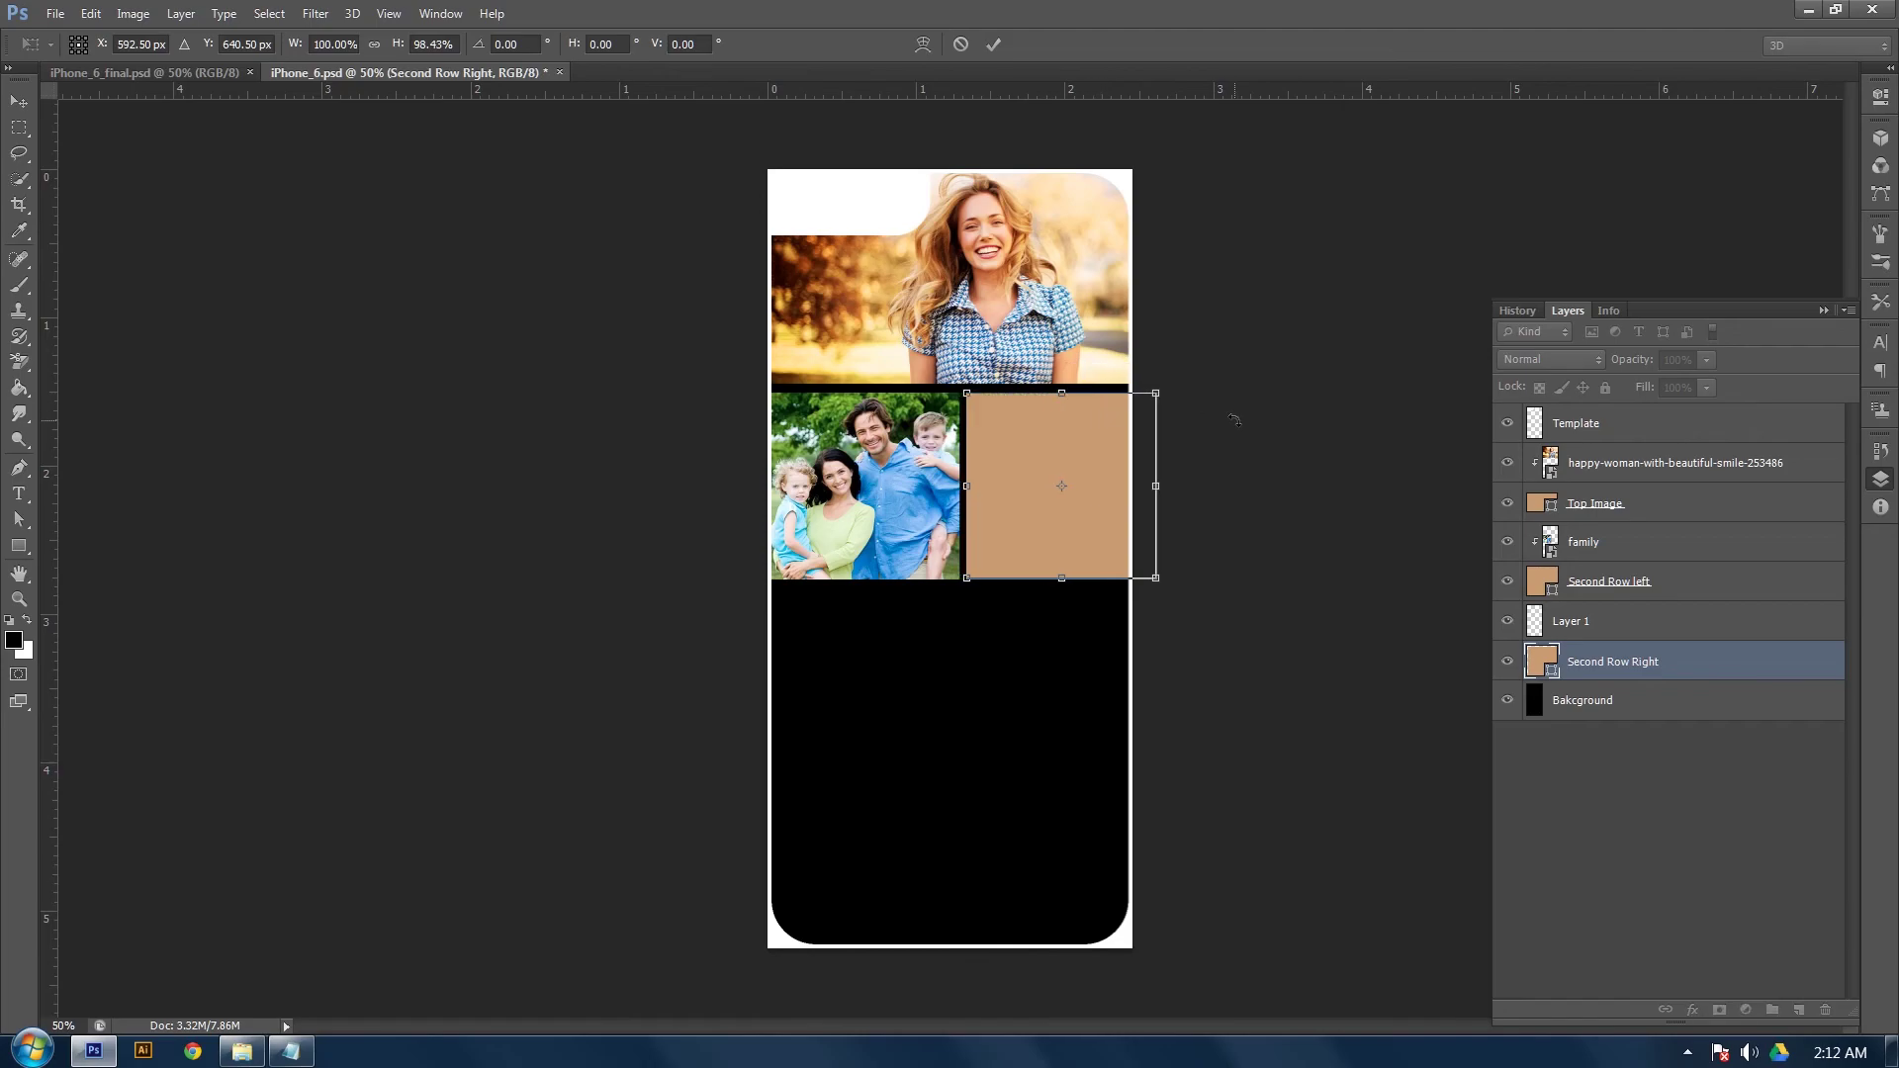
drag(1157, 481, 1133, 486)
key(Return)
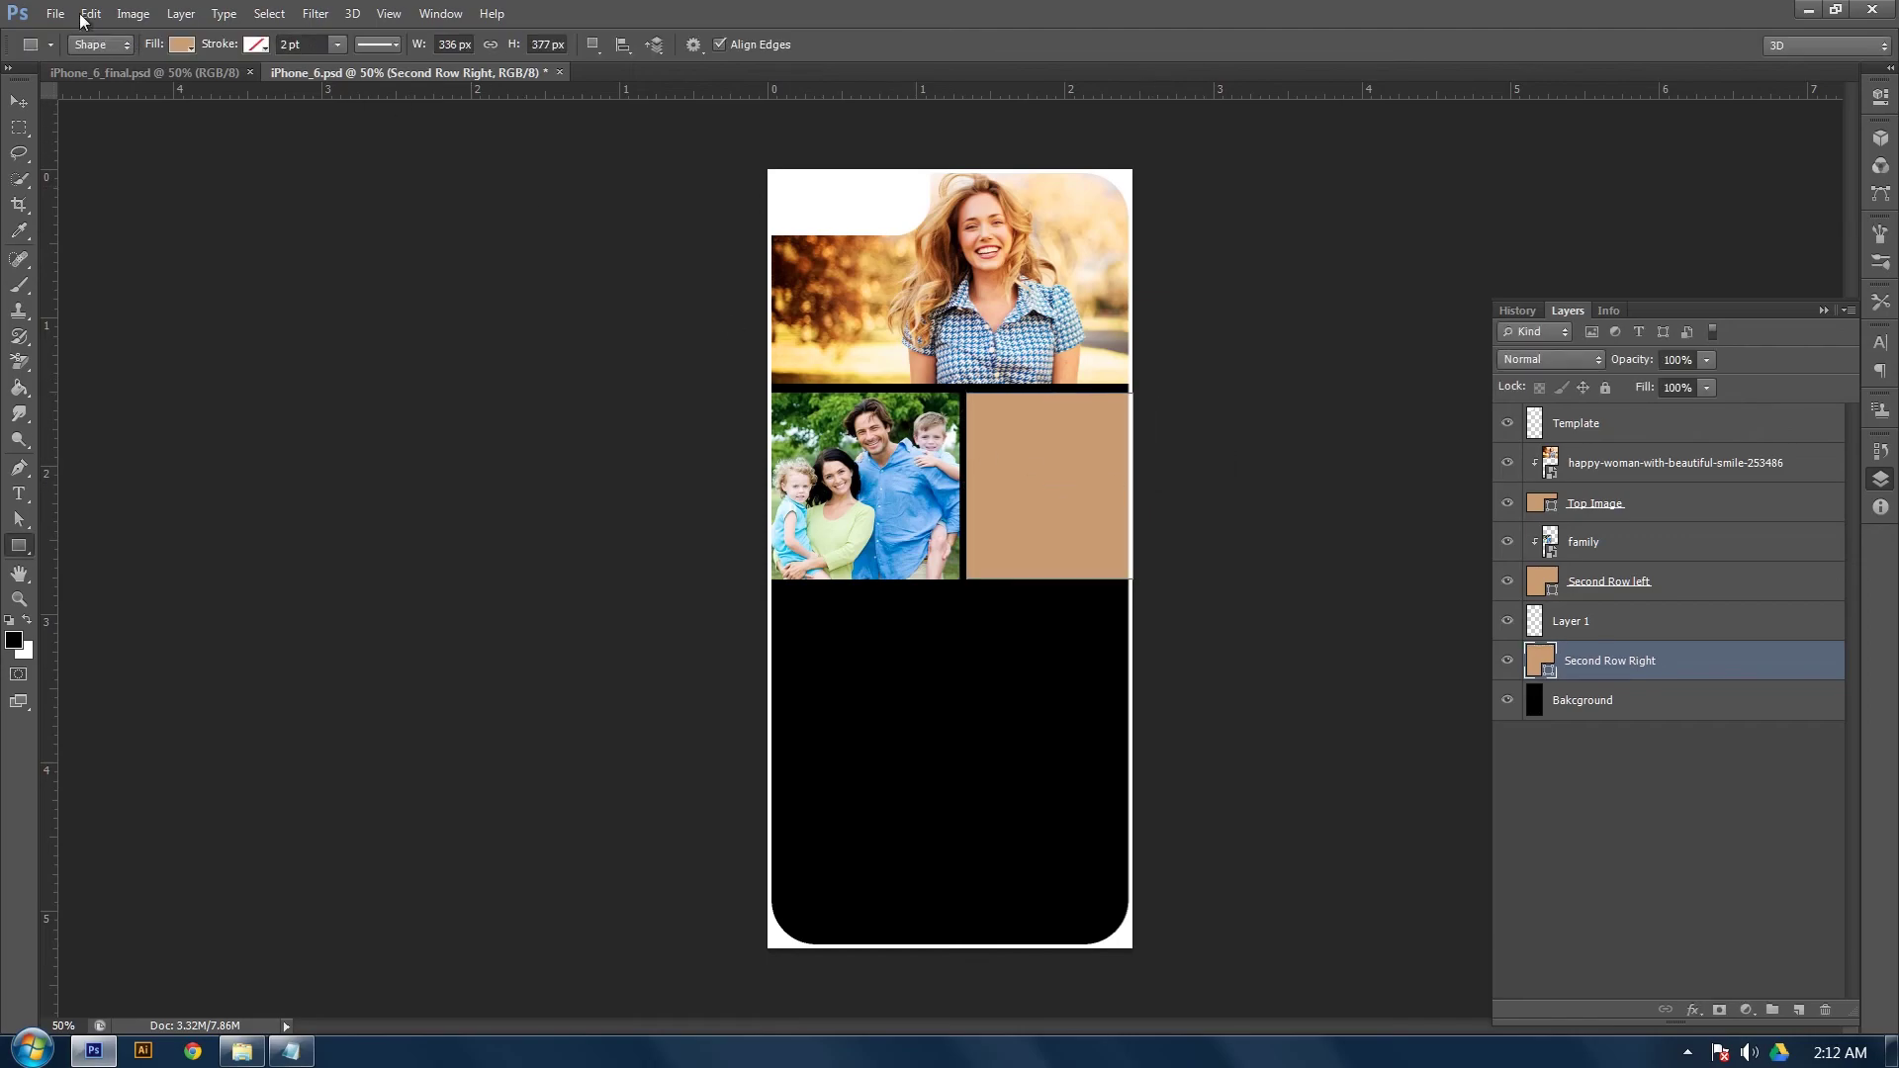
Clip Layer 1 to the Second Row Right tan box
click(19, 101)
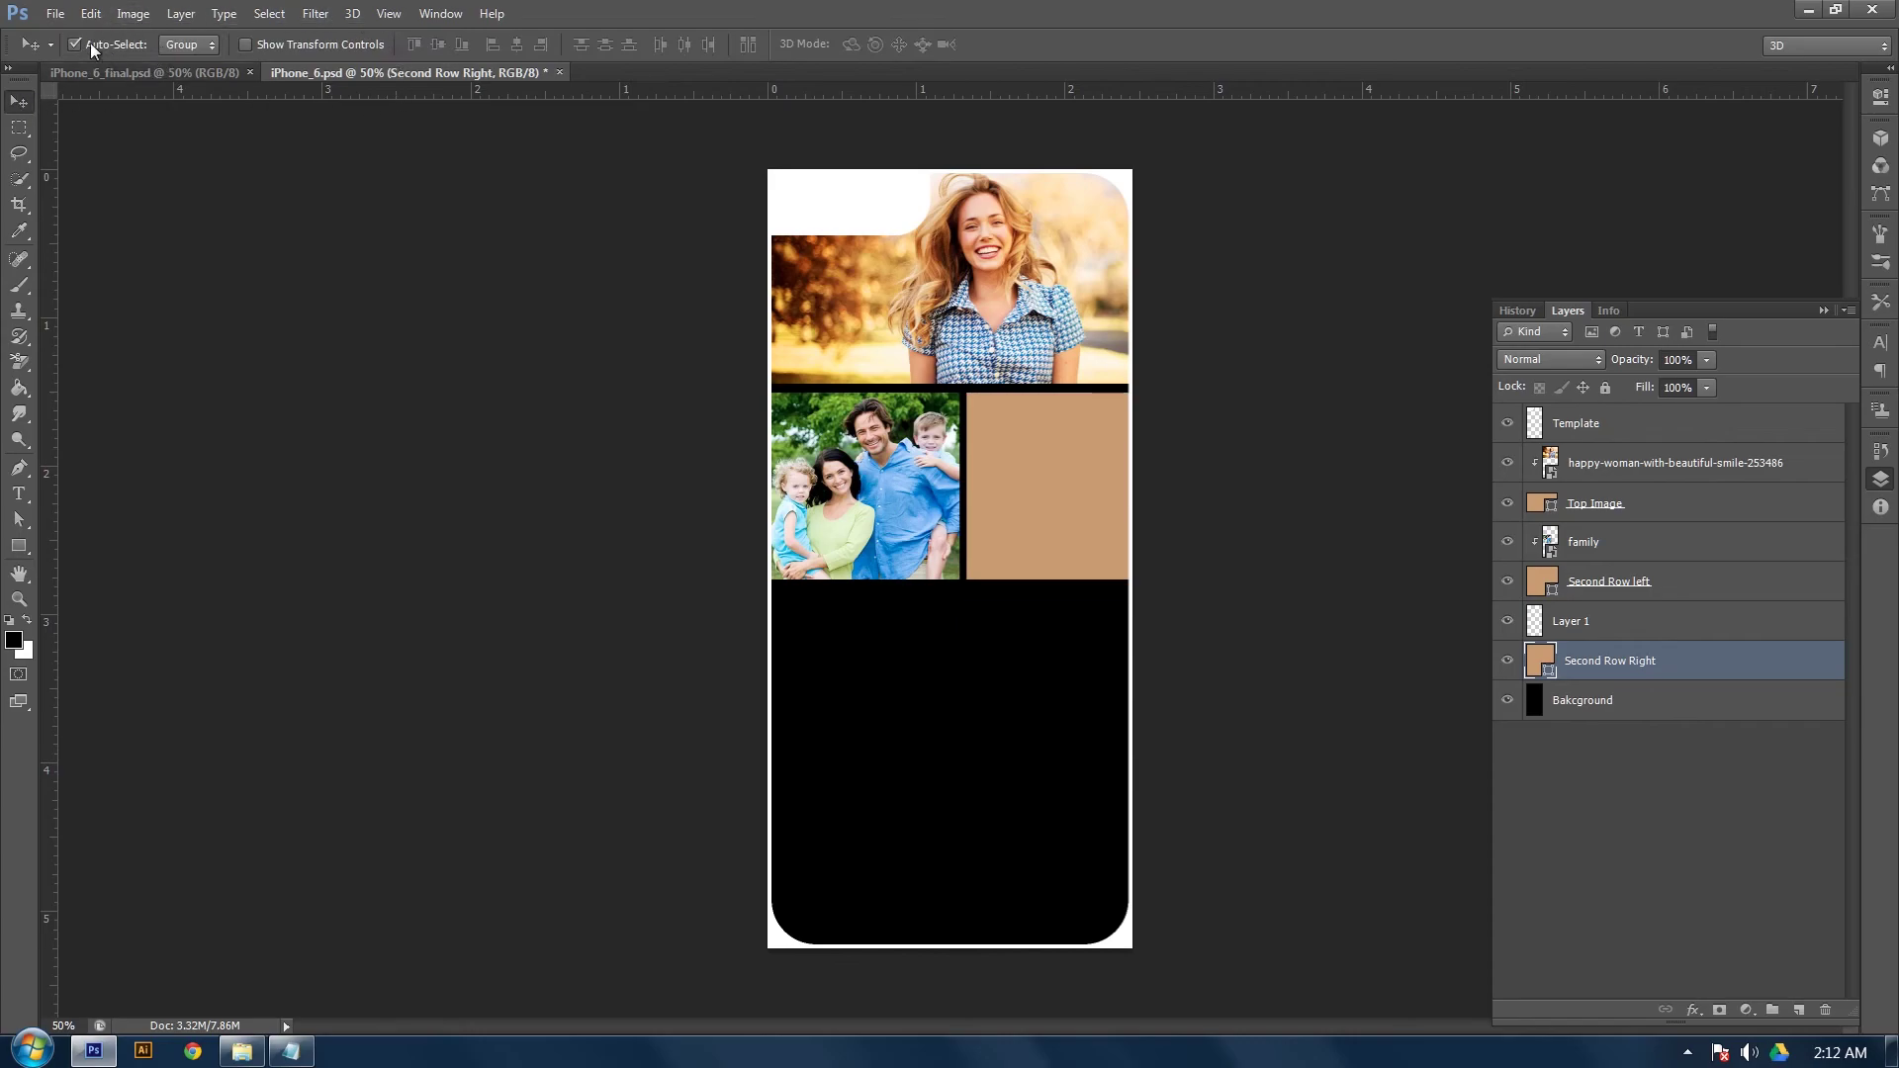
click(1605, 623)
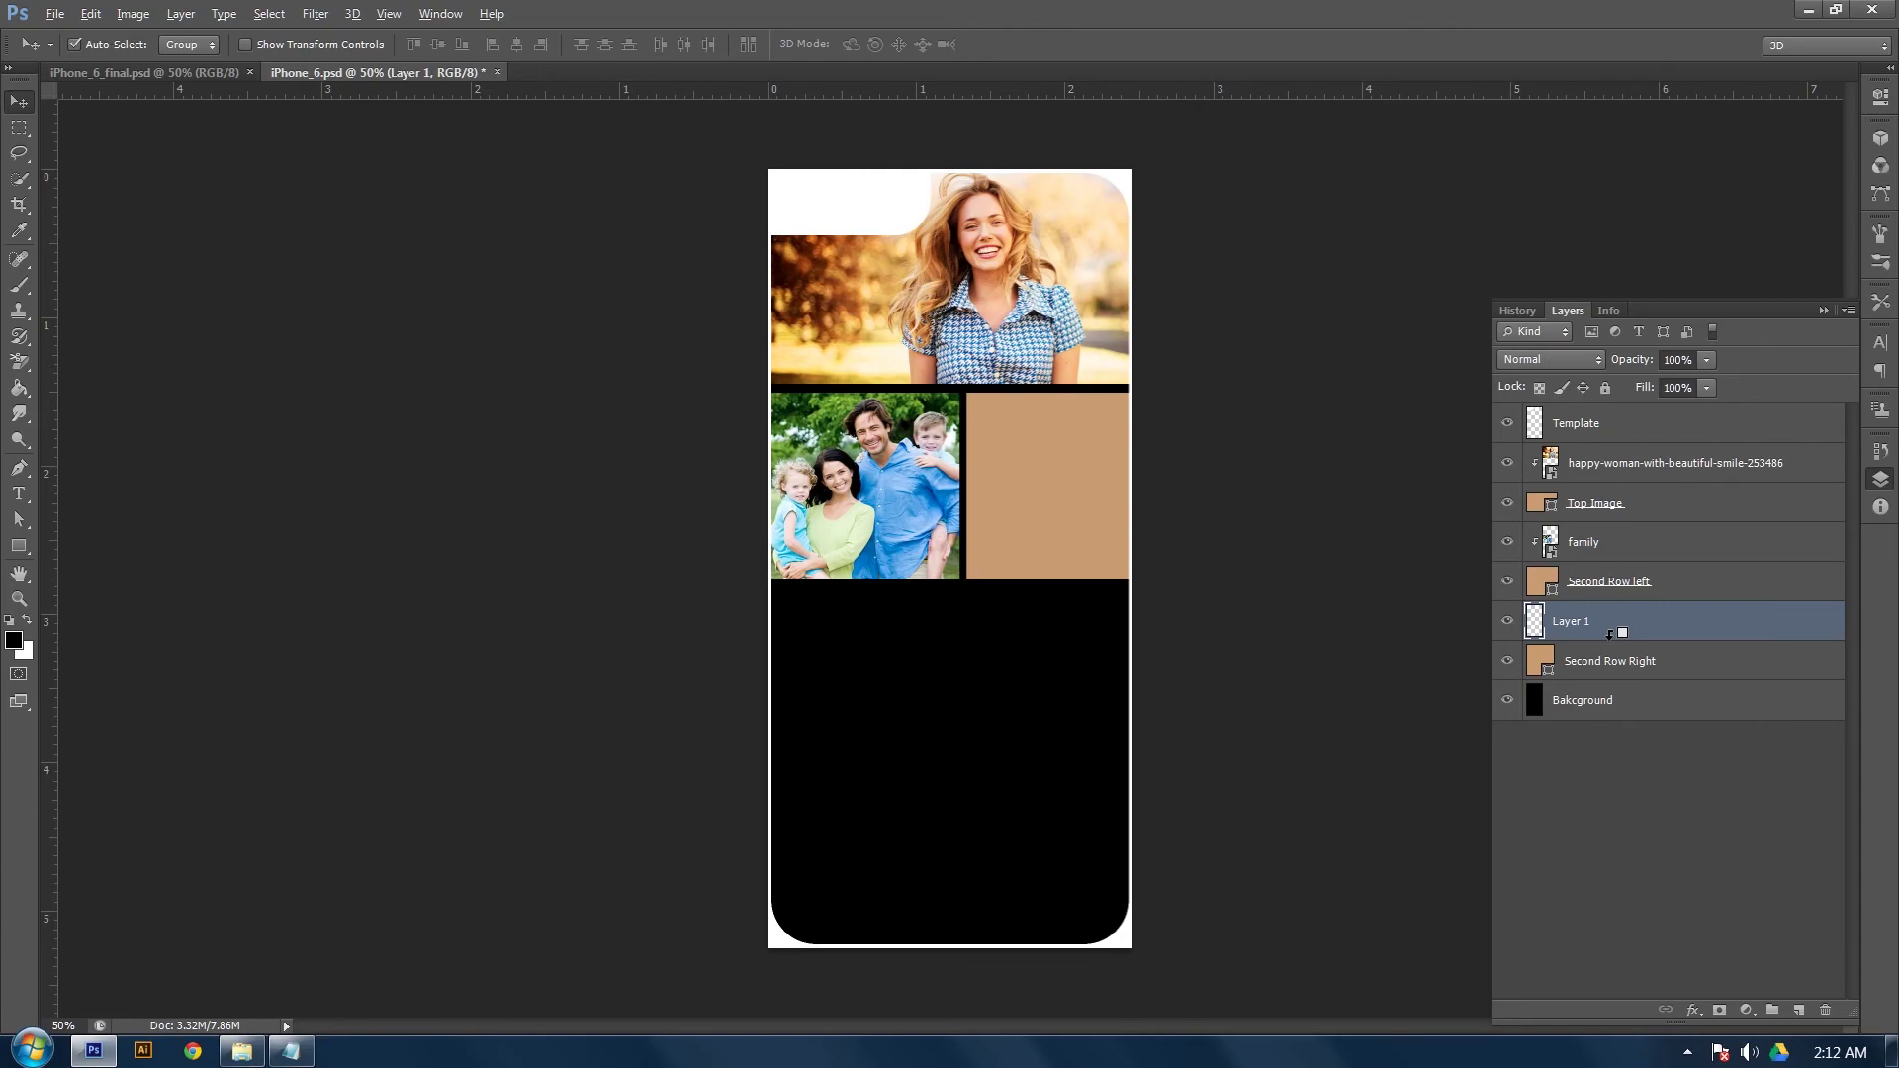
alt+click(1609, 633)
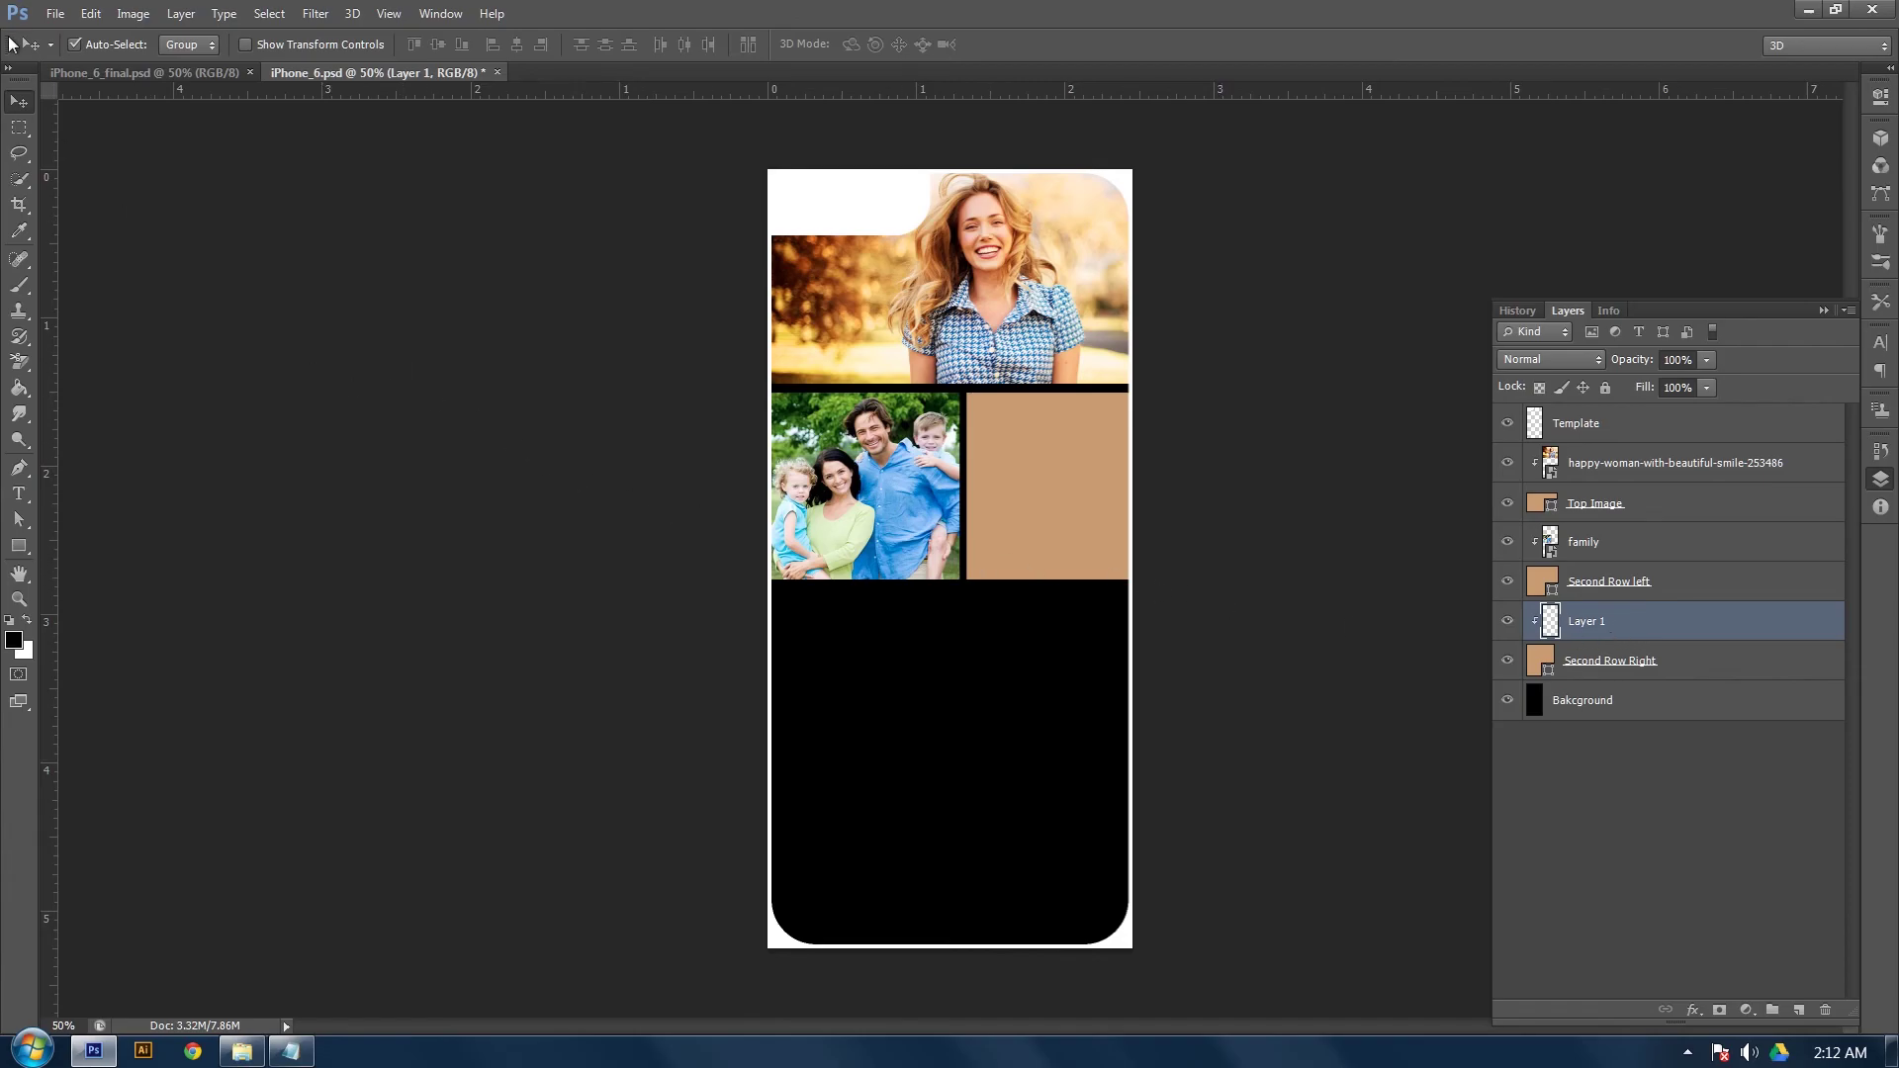
Place girl-4 and scale it to fill the tan box right of the family photo
click(55, 14)
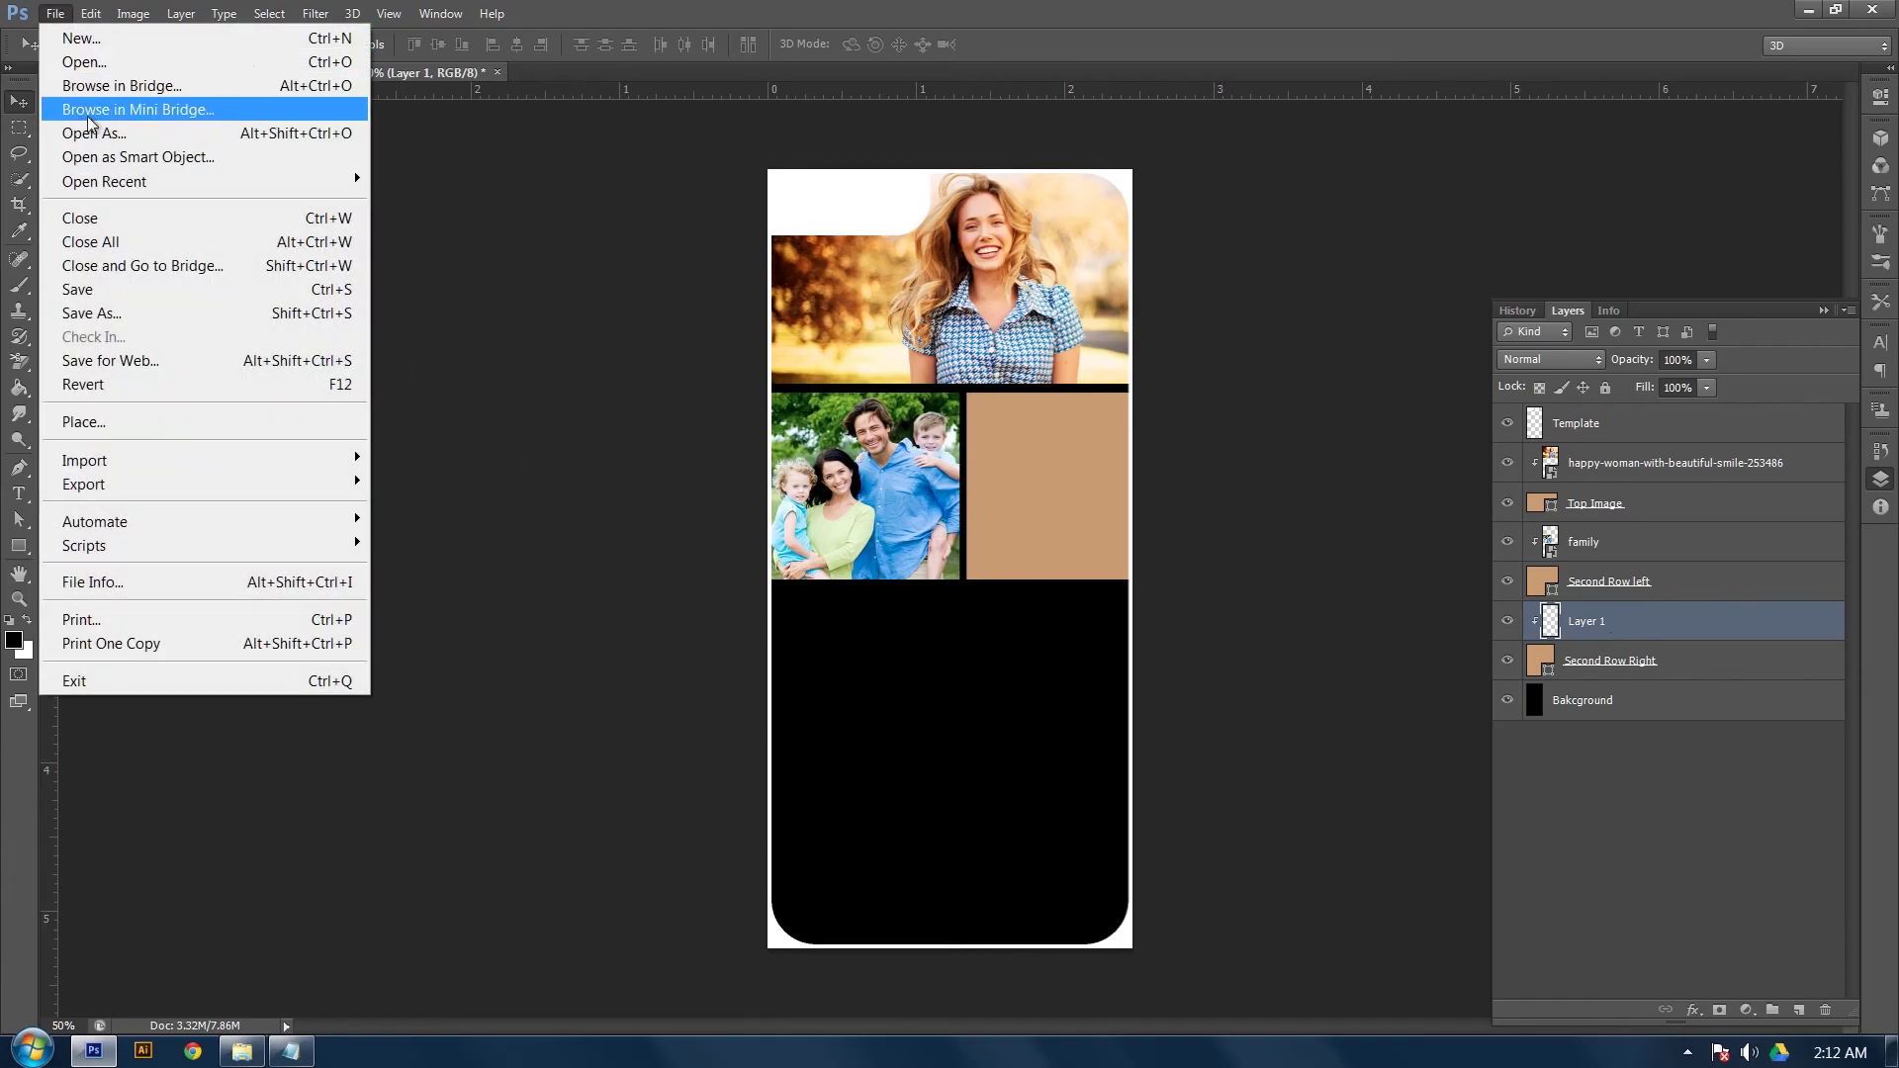
click(95, 423)
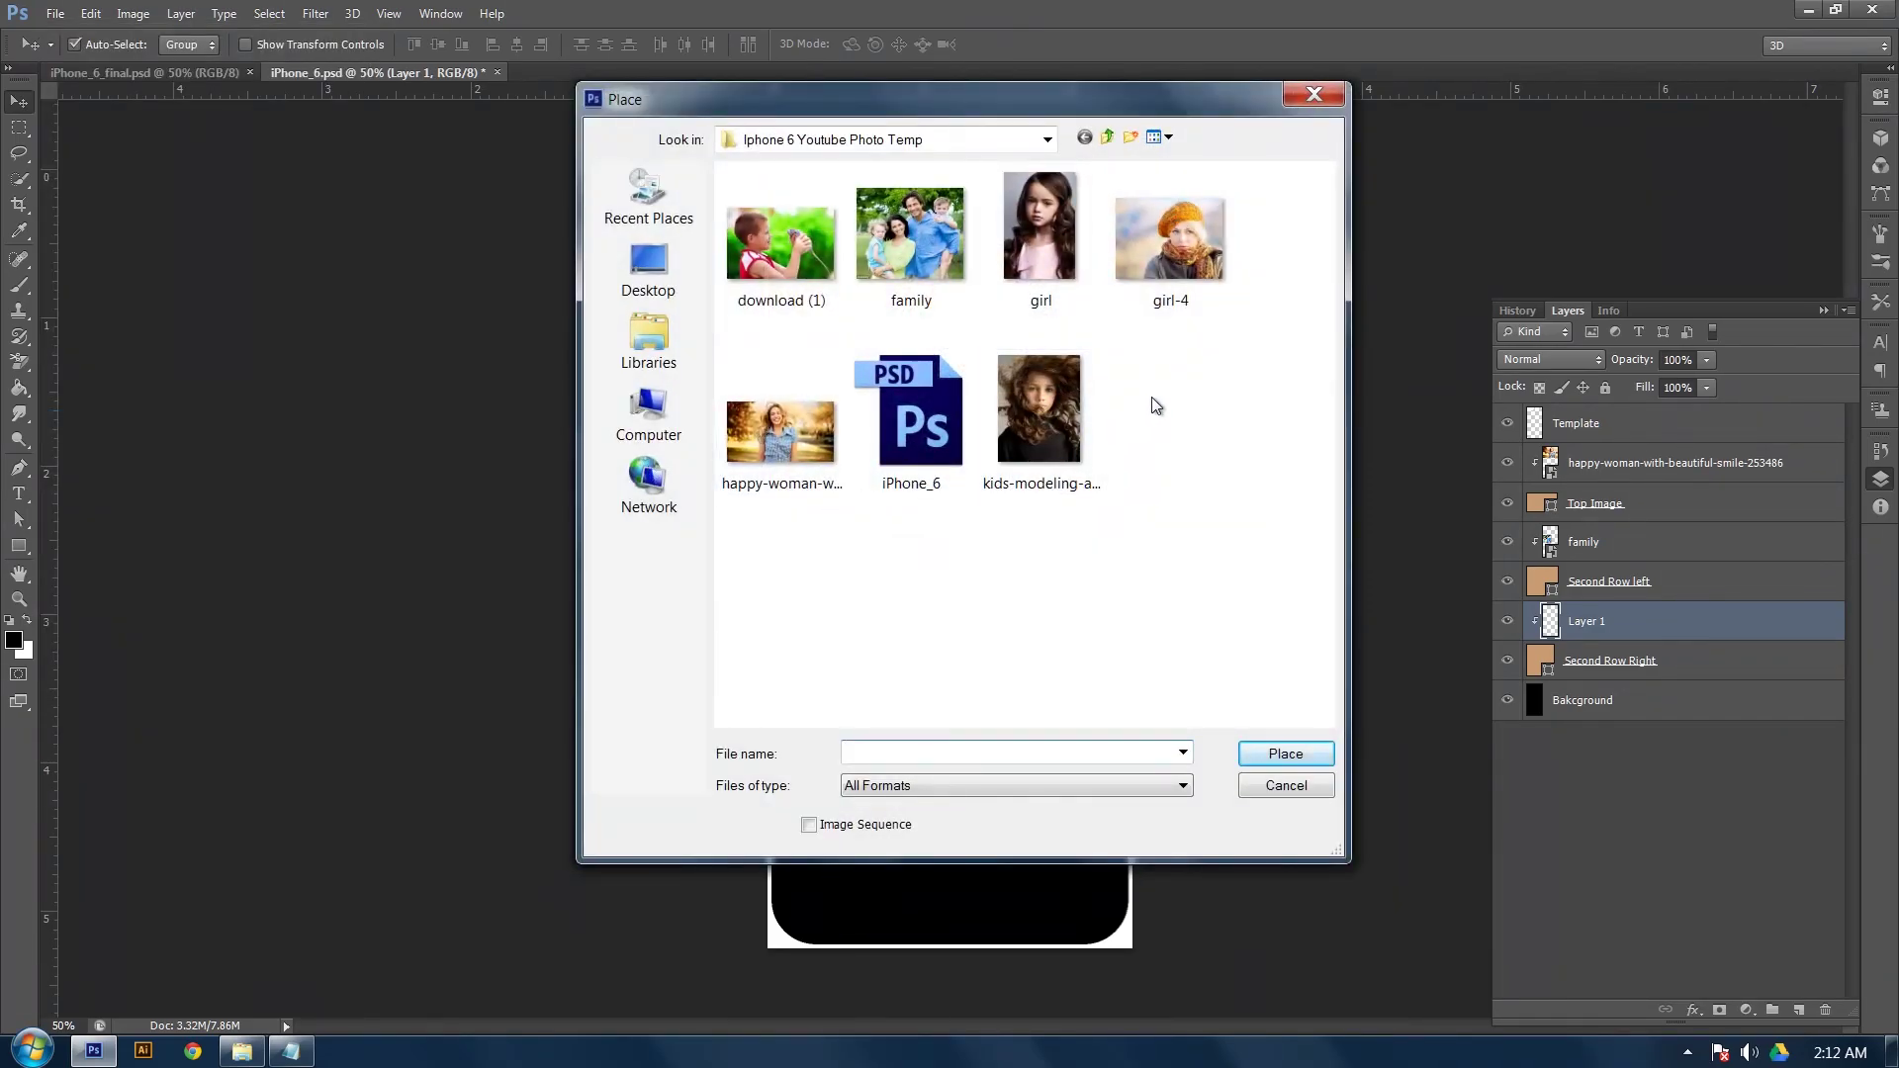
drag(1035, 93, 1523, 93)
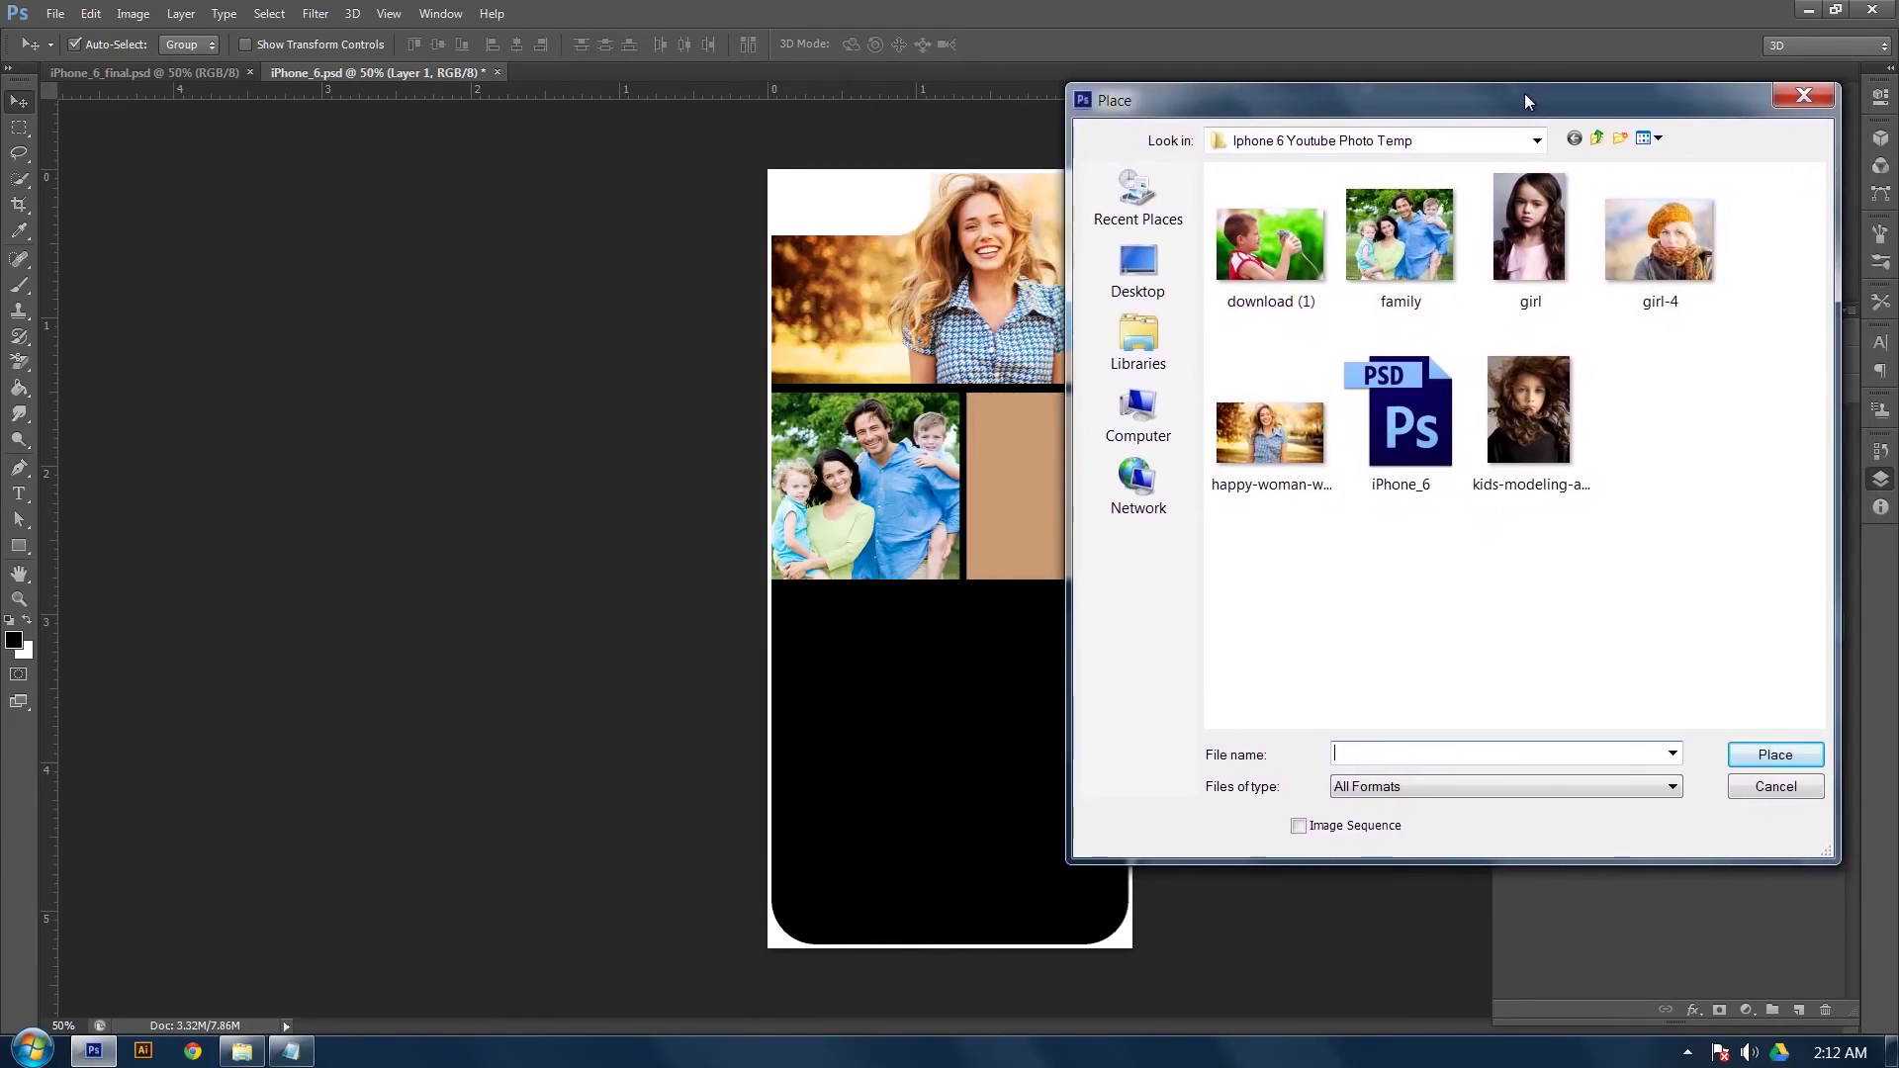
click(1661, 250)
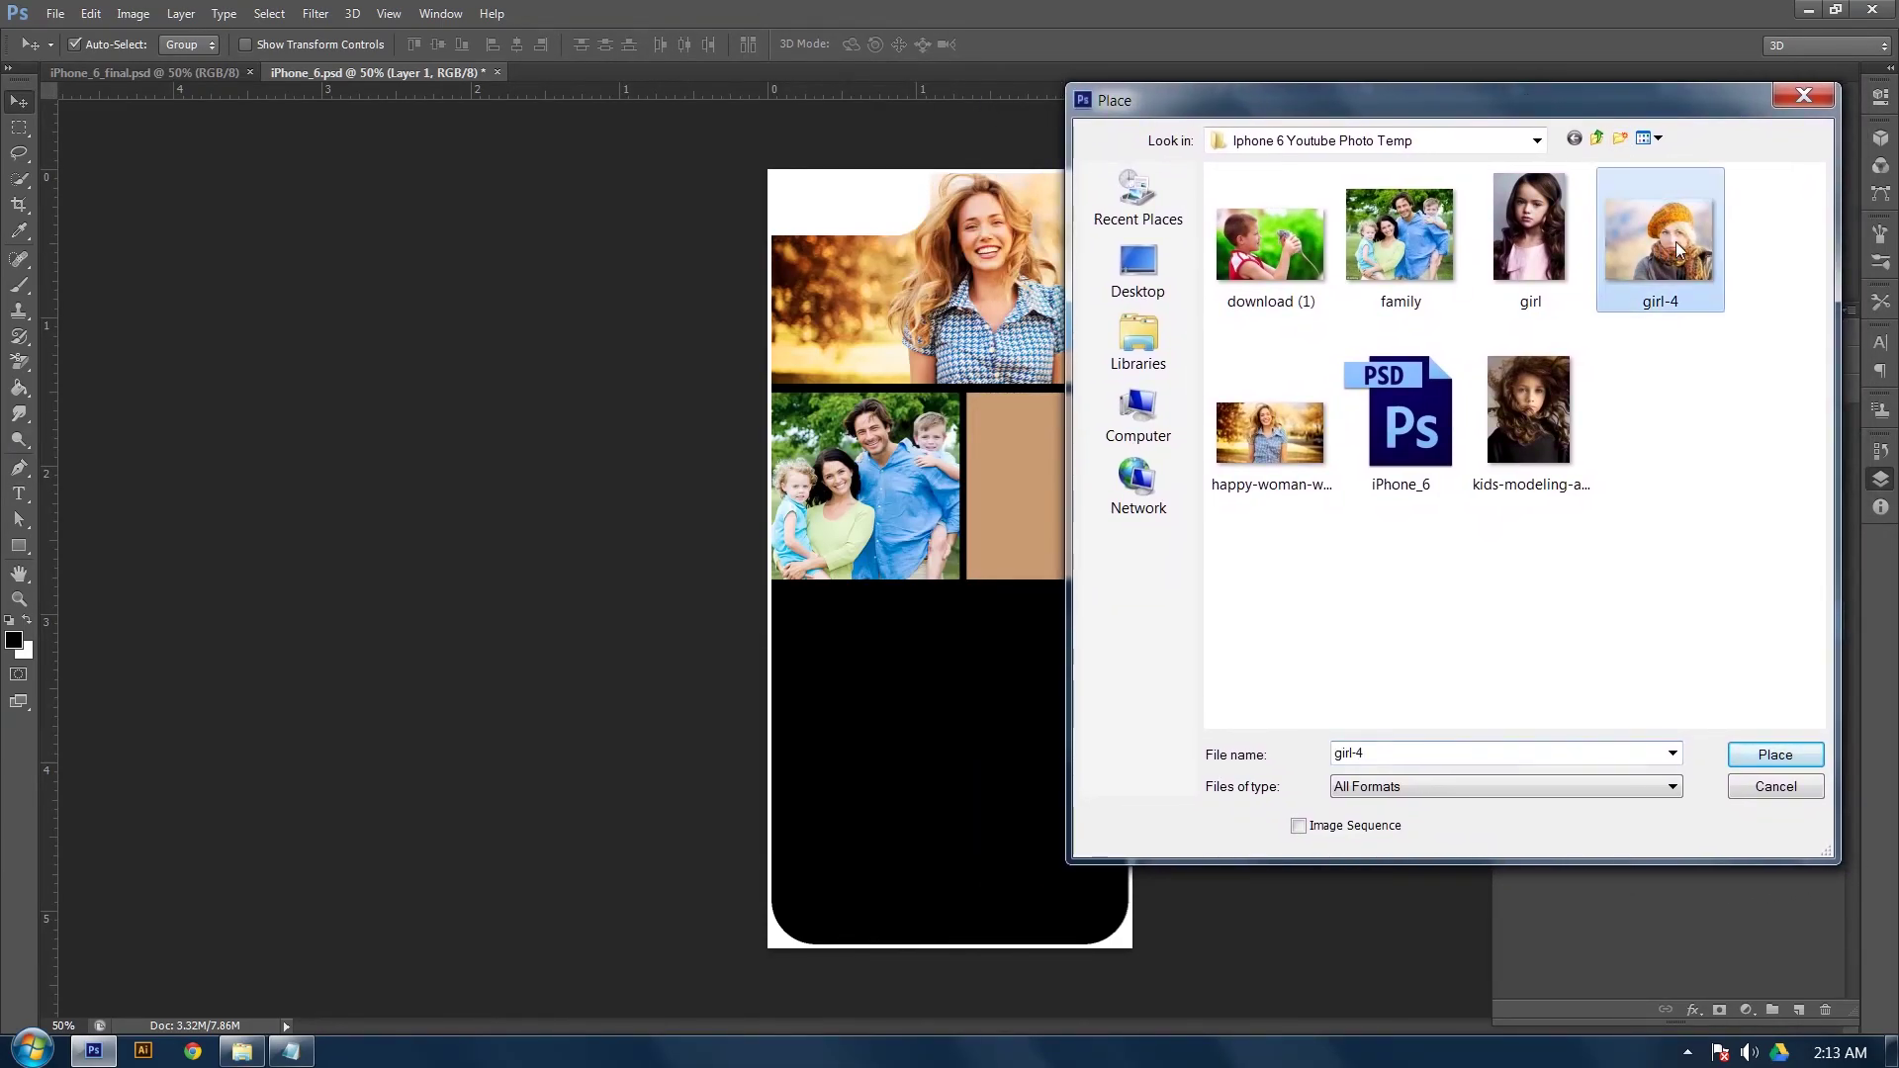
click(1775, 758)
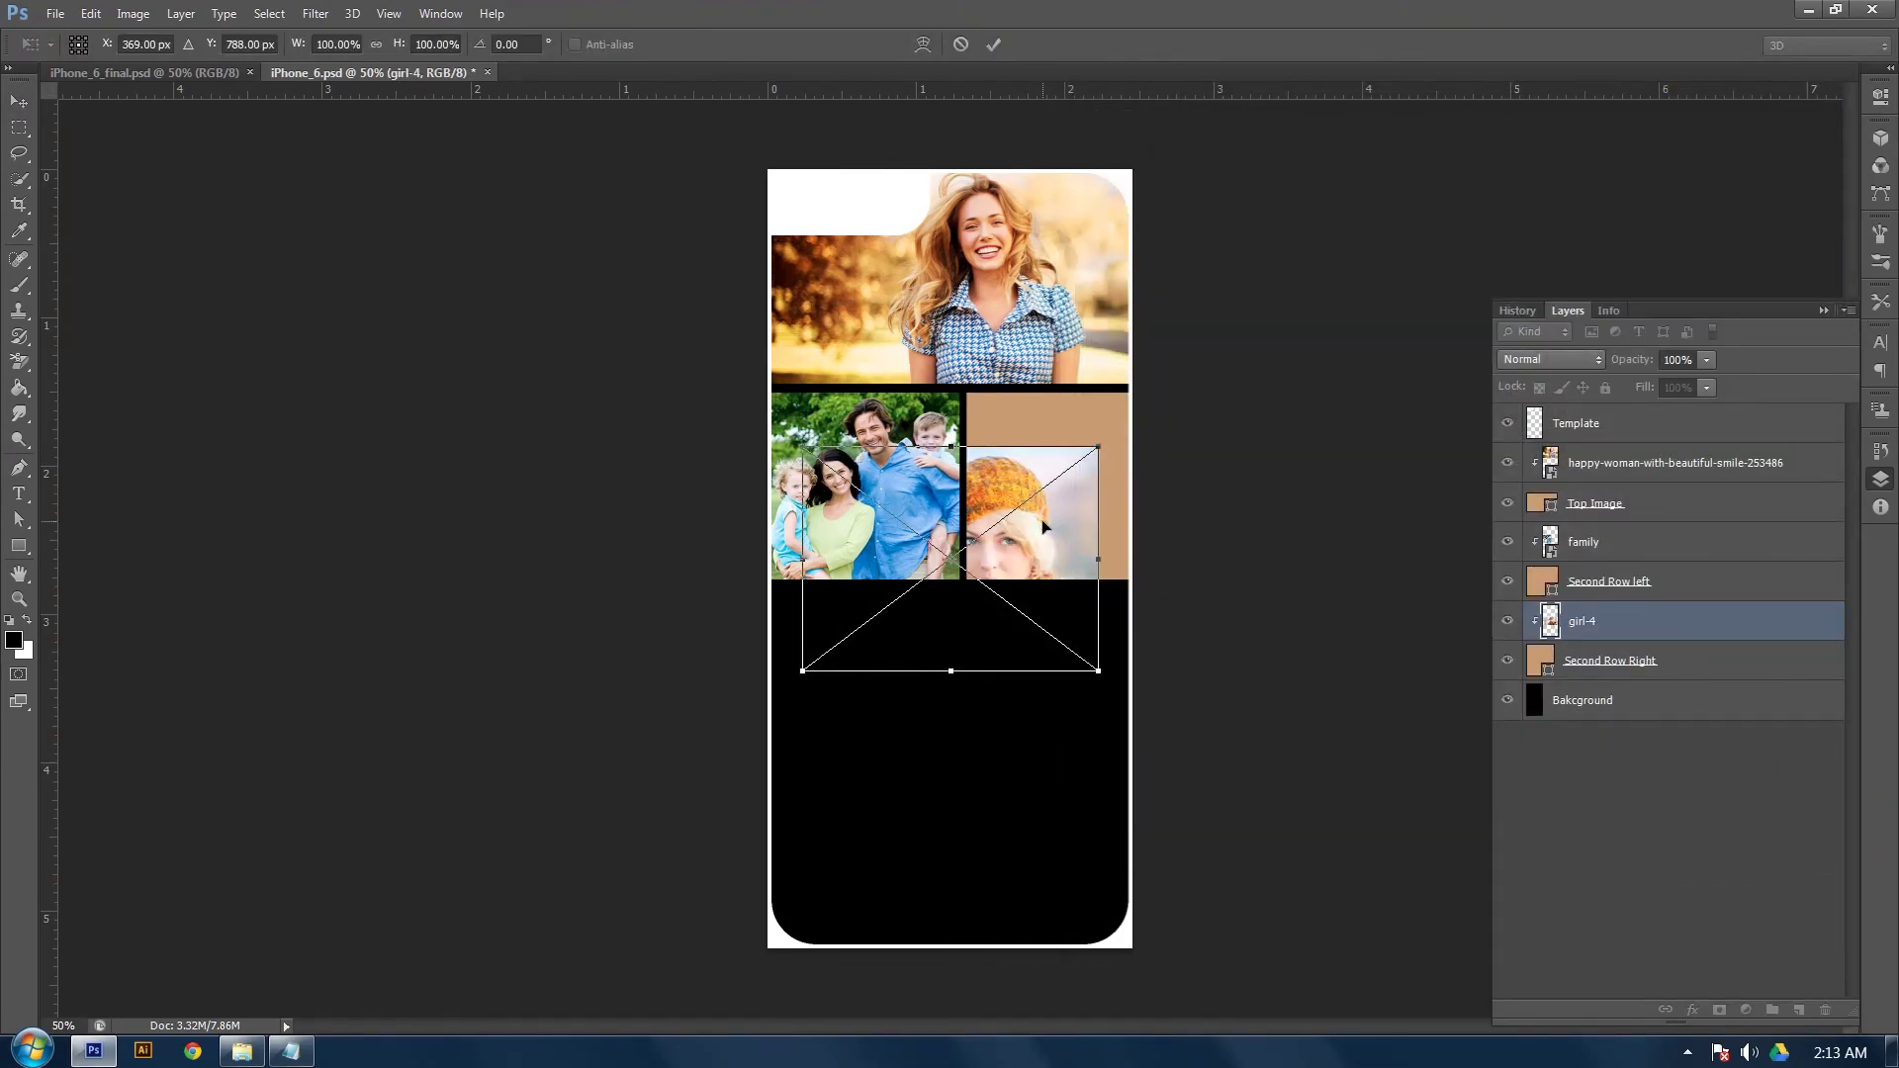
drag(1041, 519, 1120, 450)
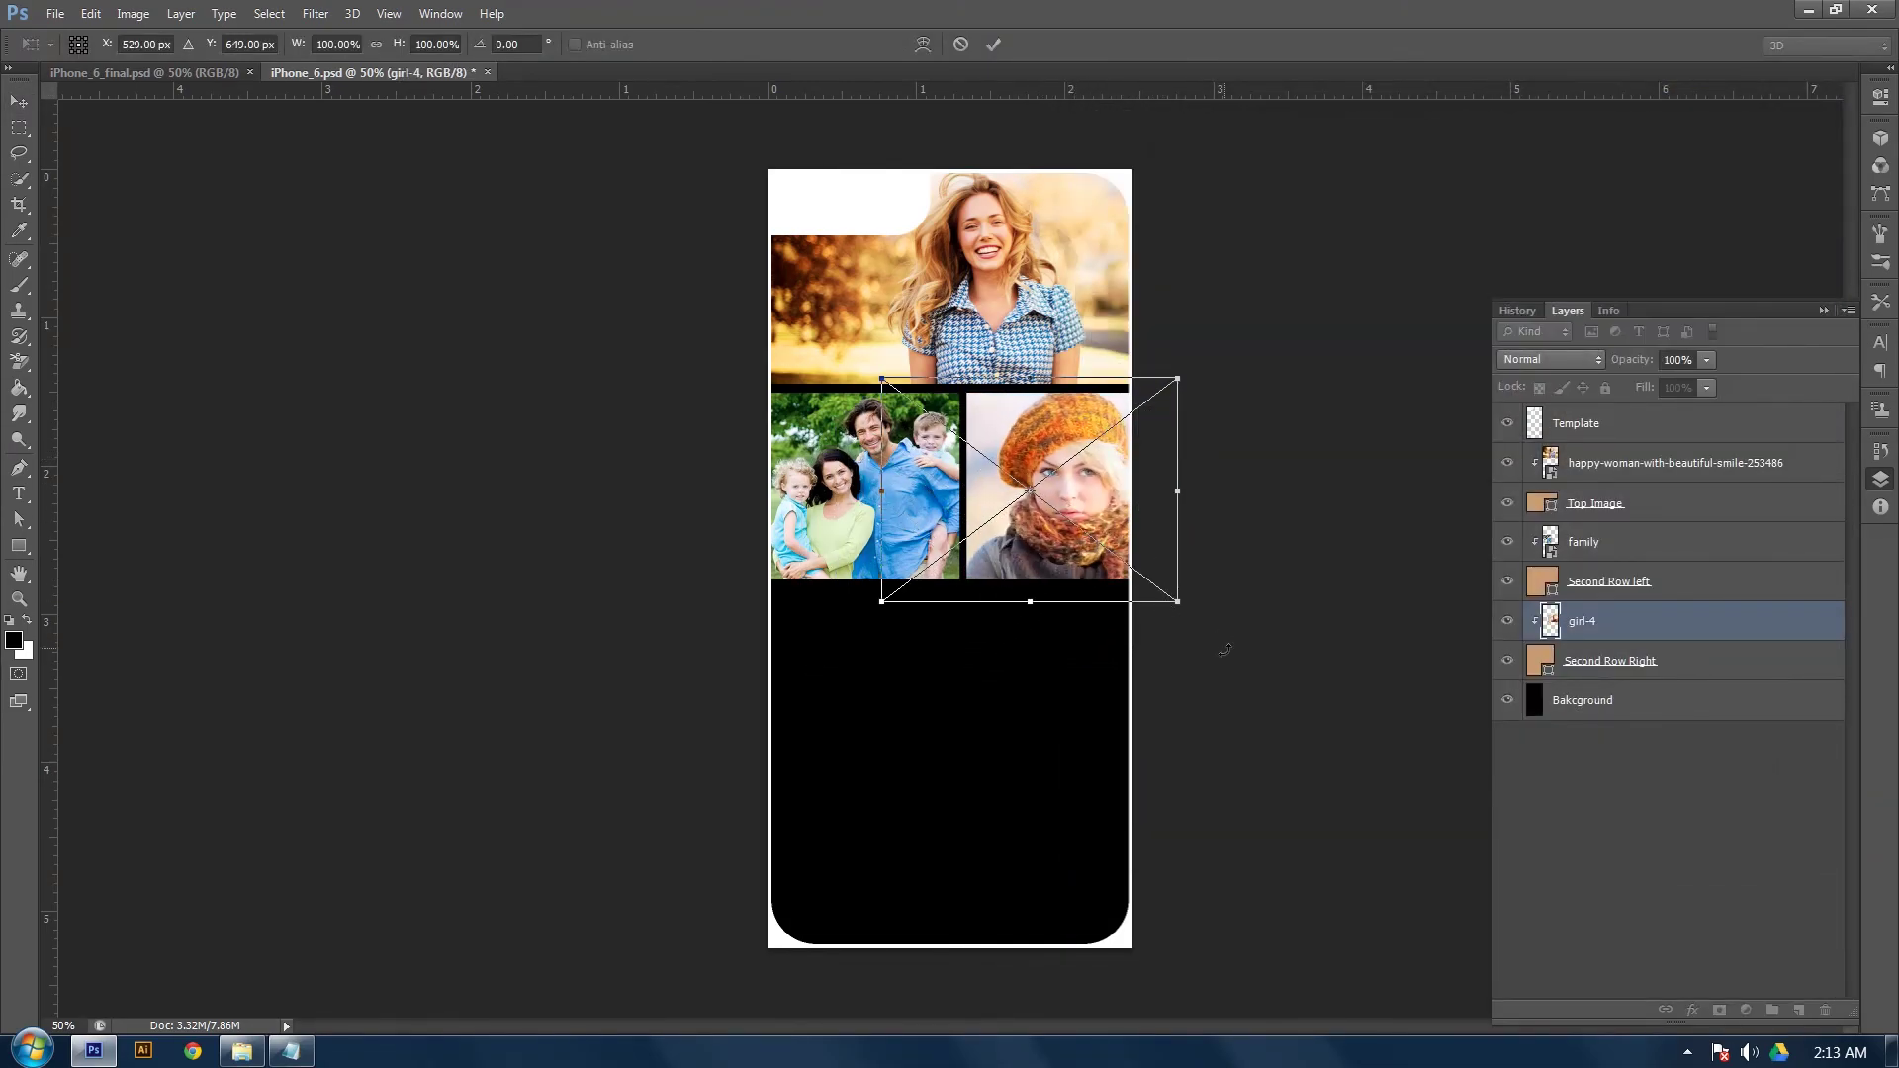
drag(1185, 605, 1156, 587)
drag(1156, 374, 1092, 450)
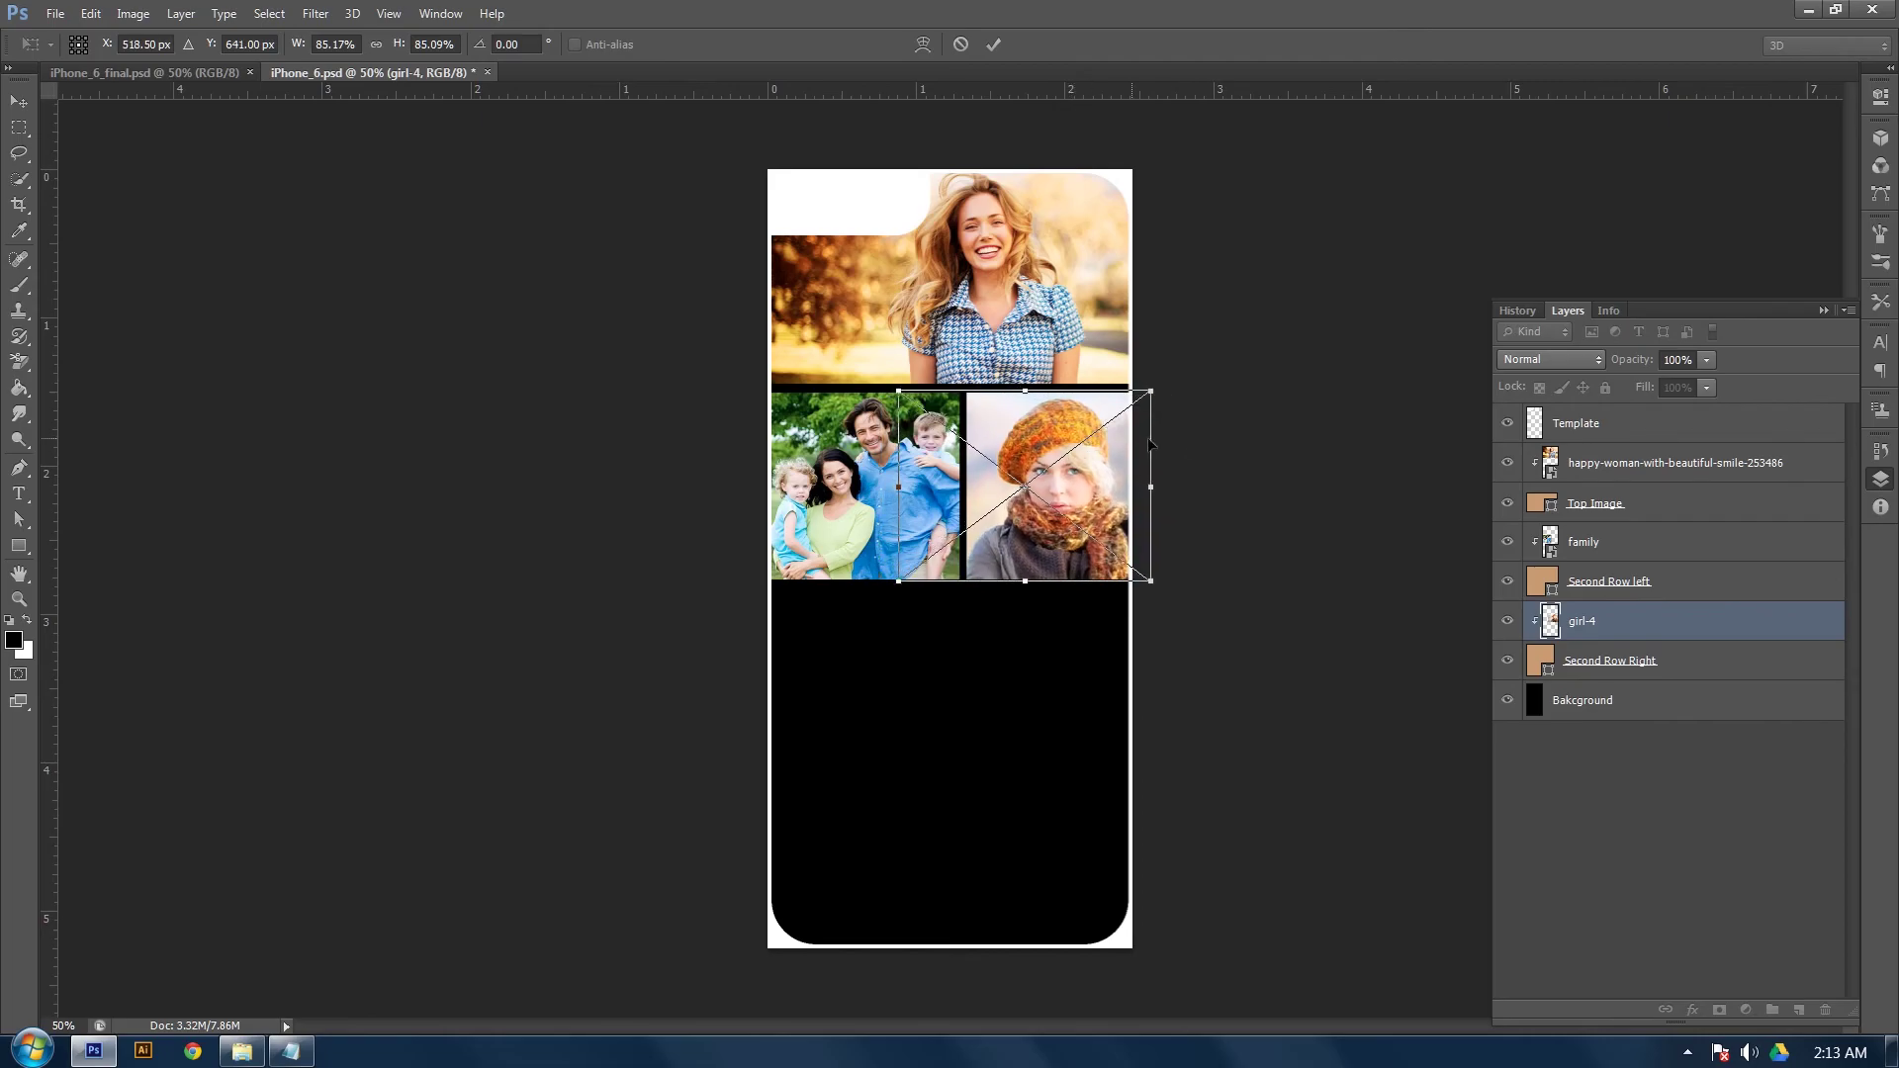
click(990, 46)
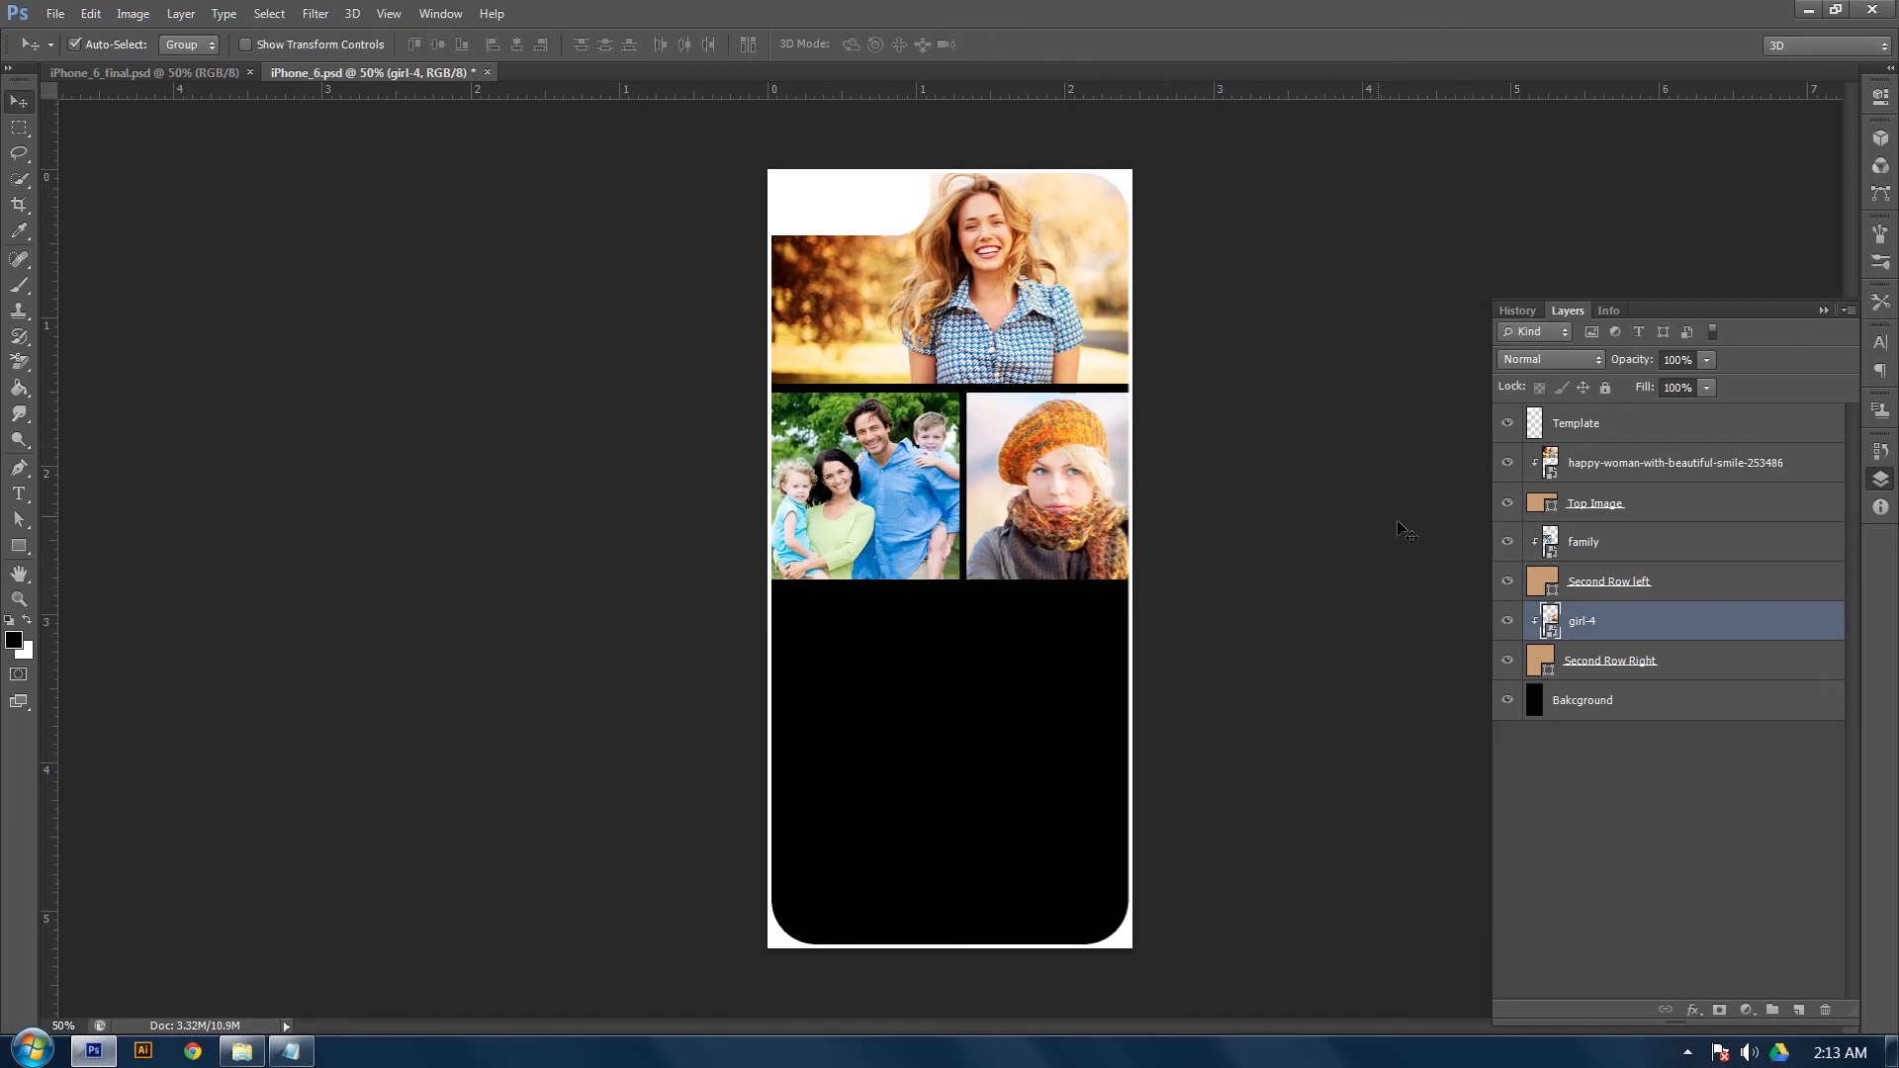
click(1713, 668)
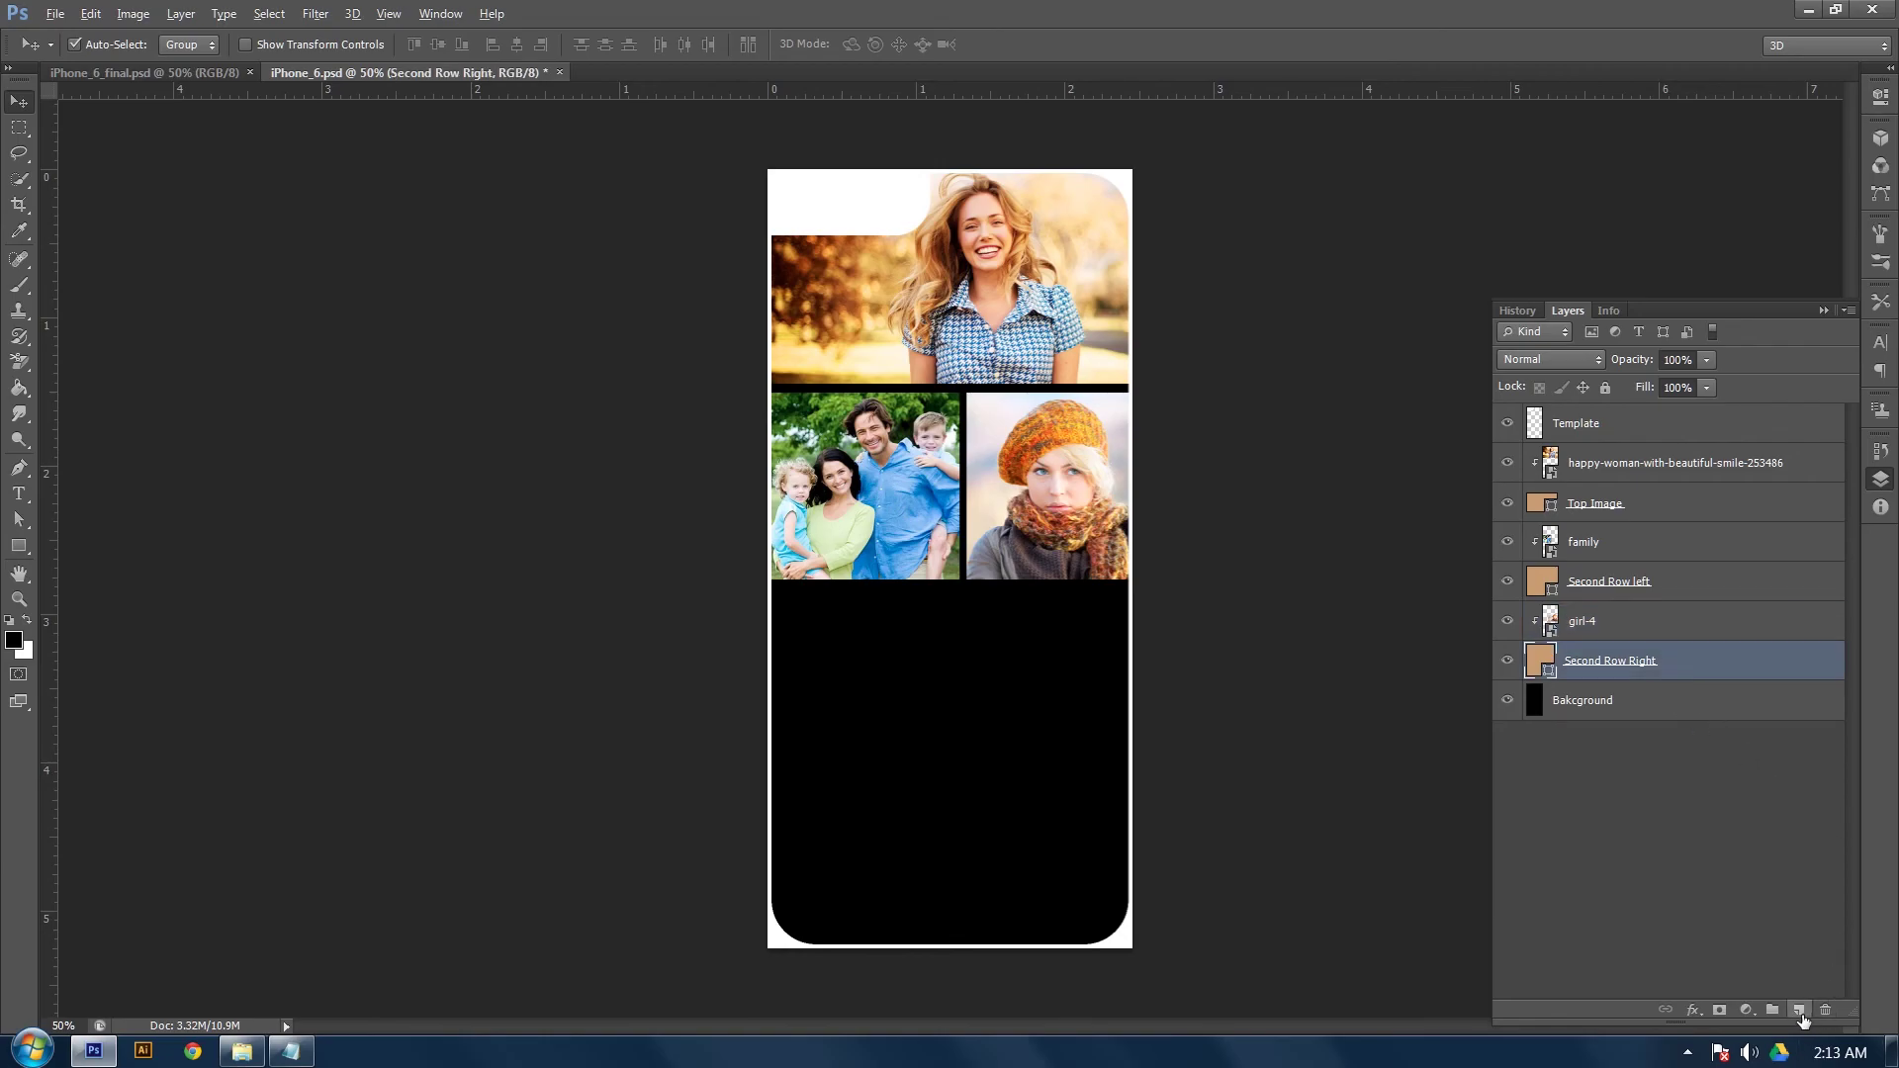
Add a new empty layer below Second Row Right and name it Middle Row
alt+click(1801, 1013)
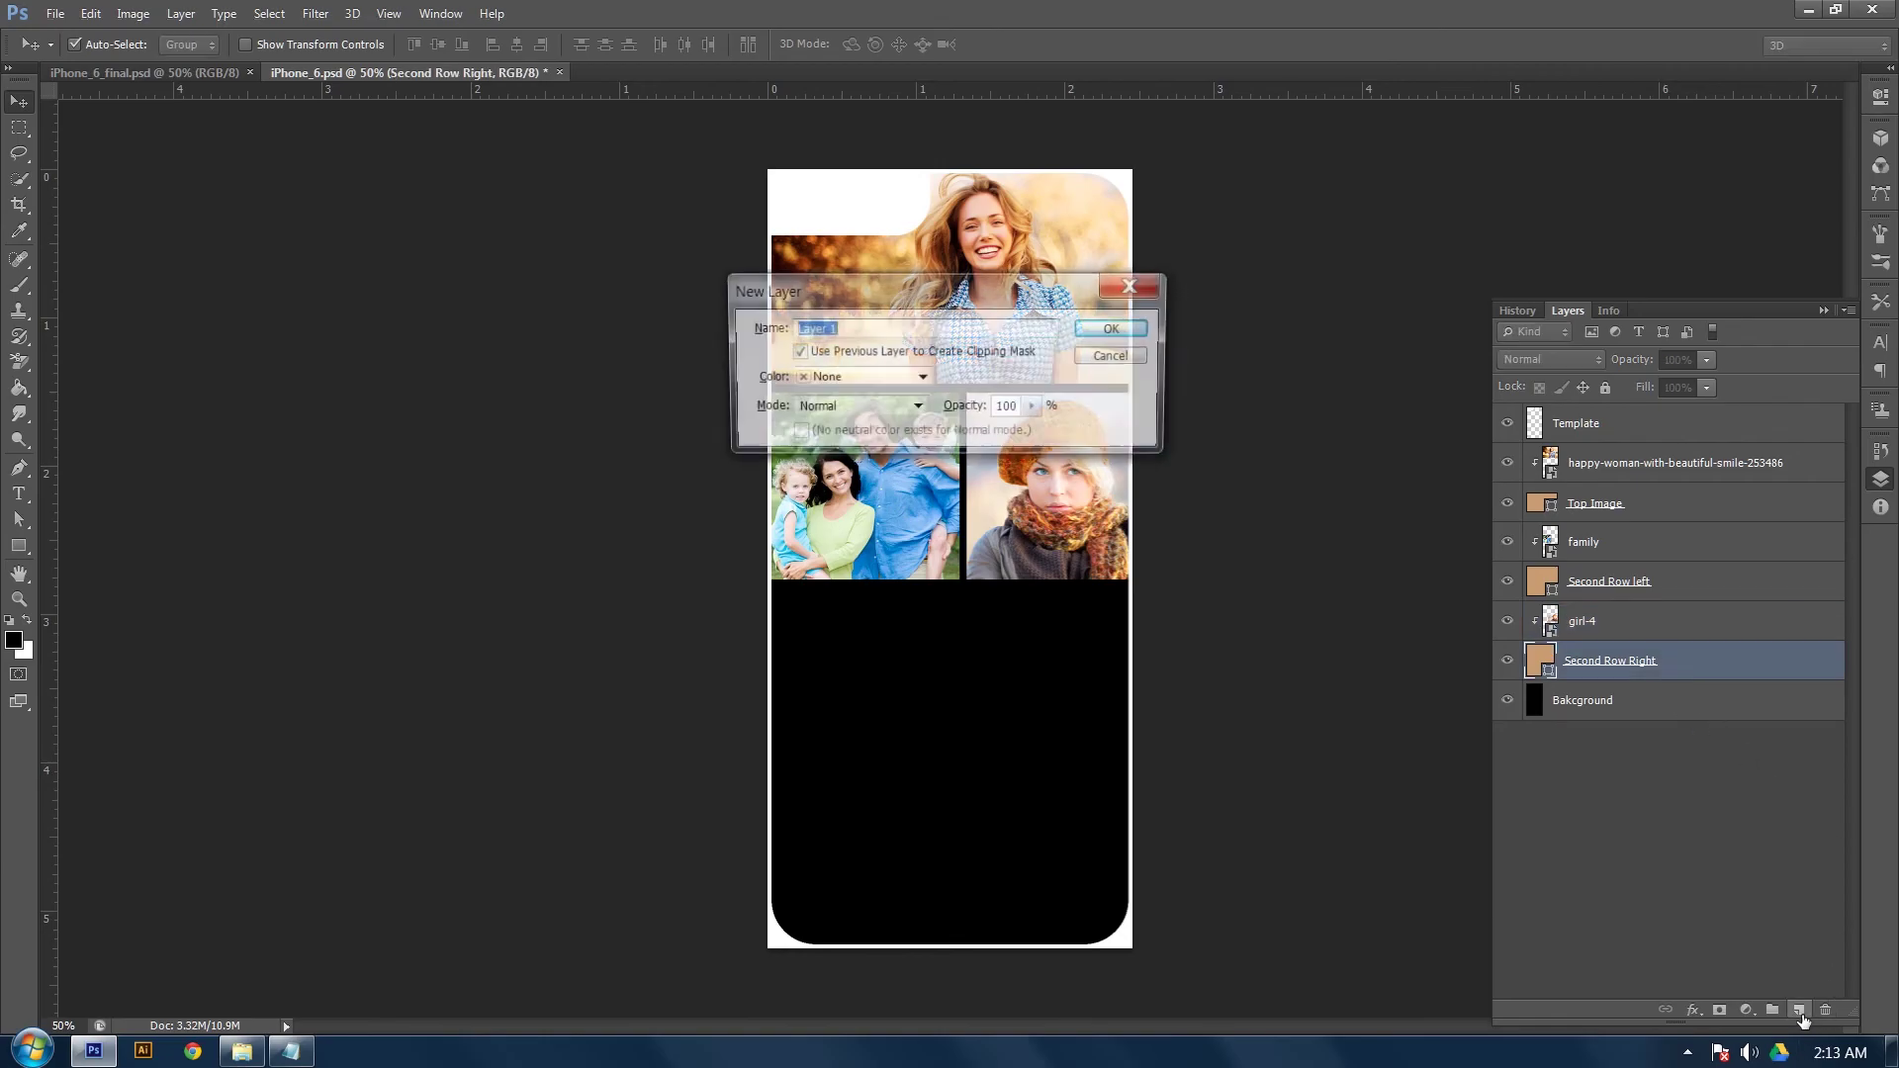
click(1105, 357)
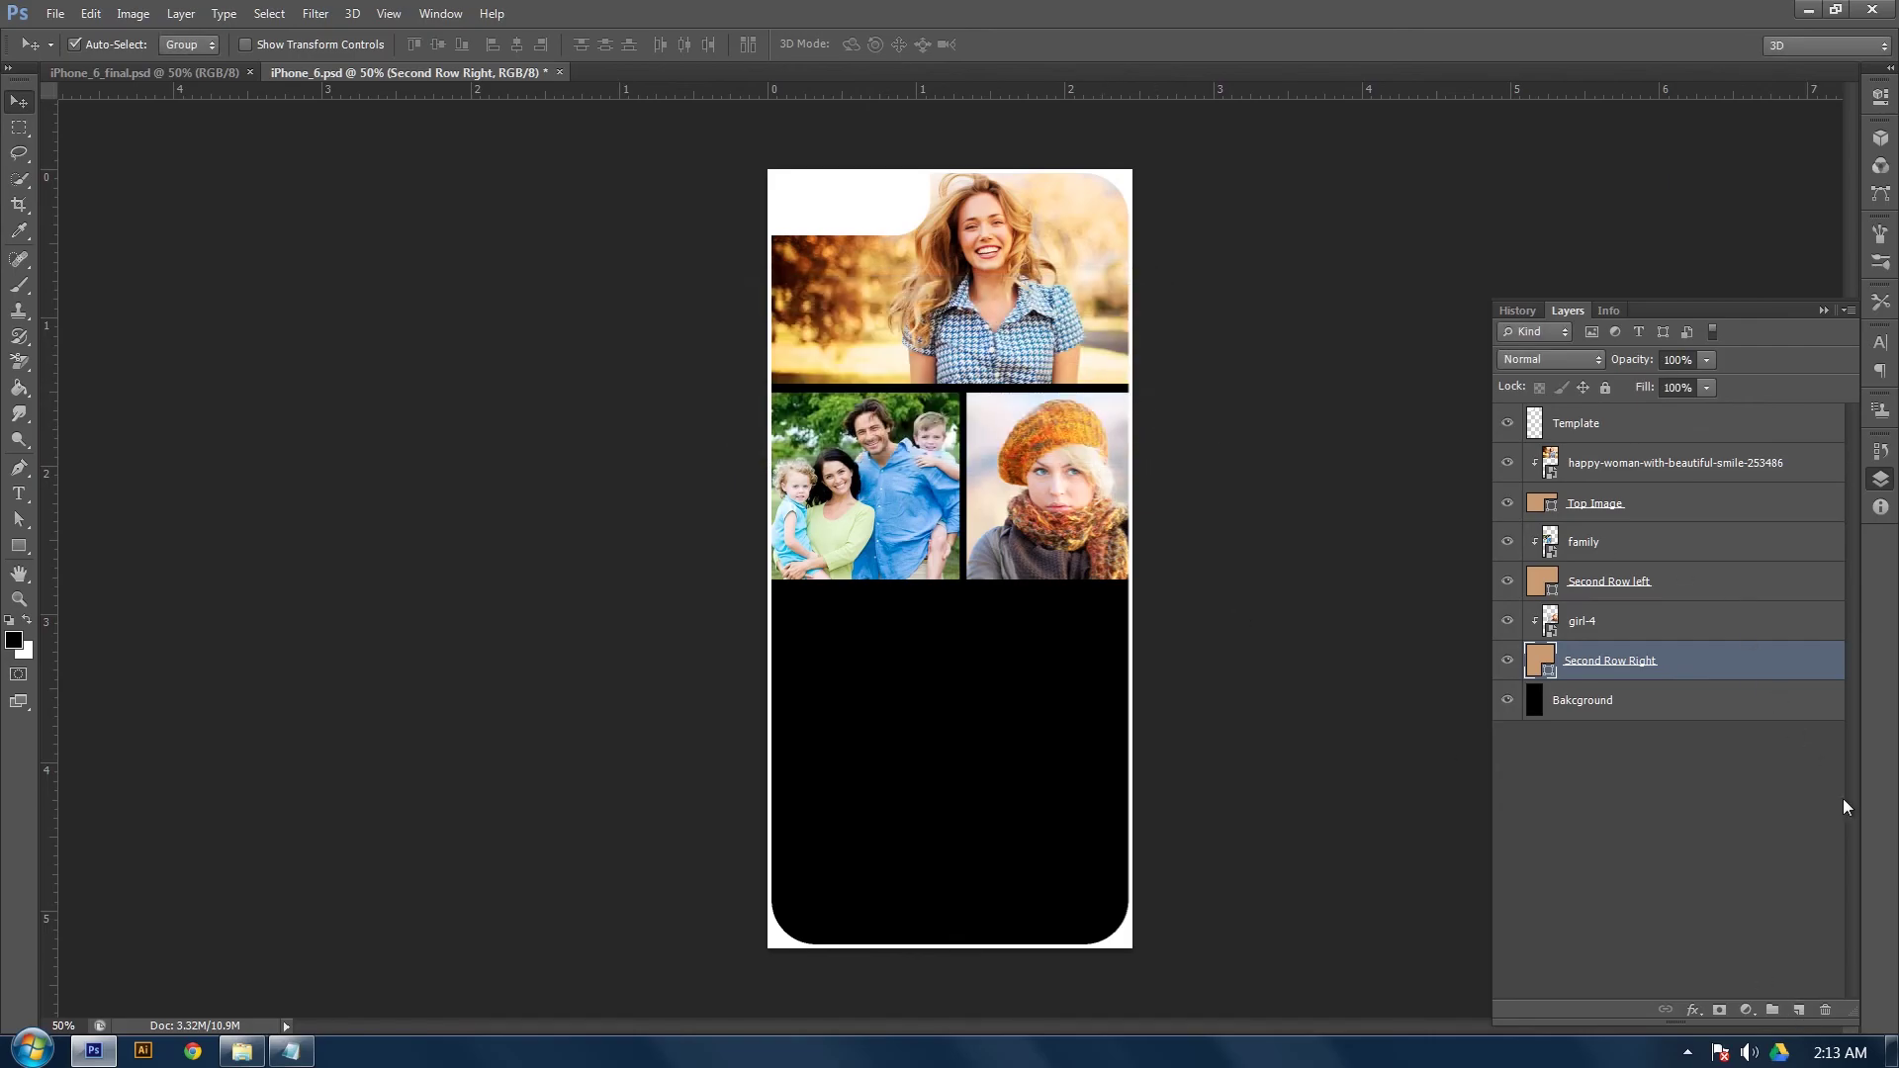
ctrl+click(1798, 1010)
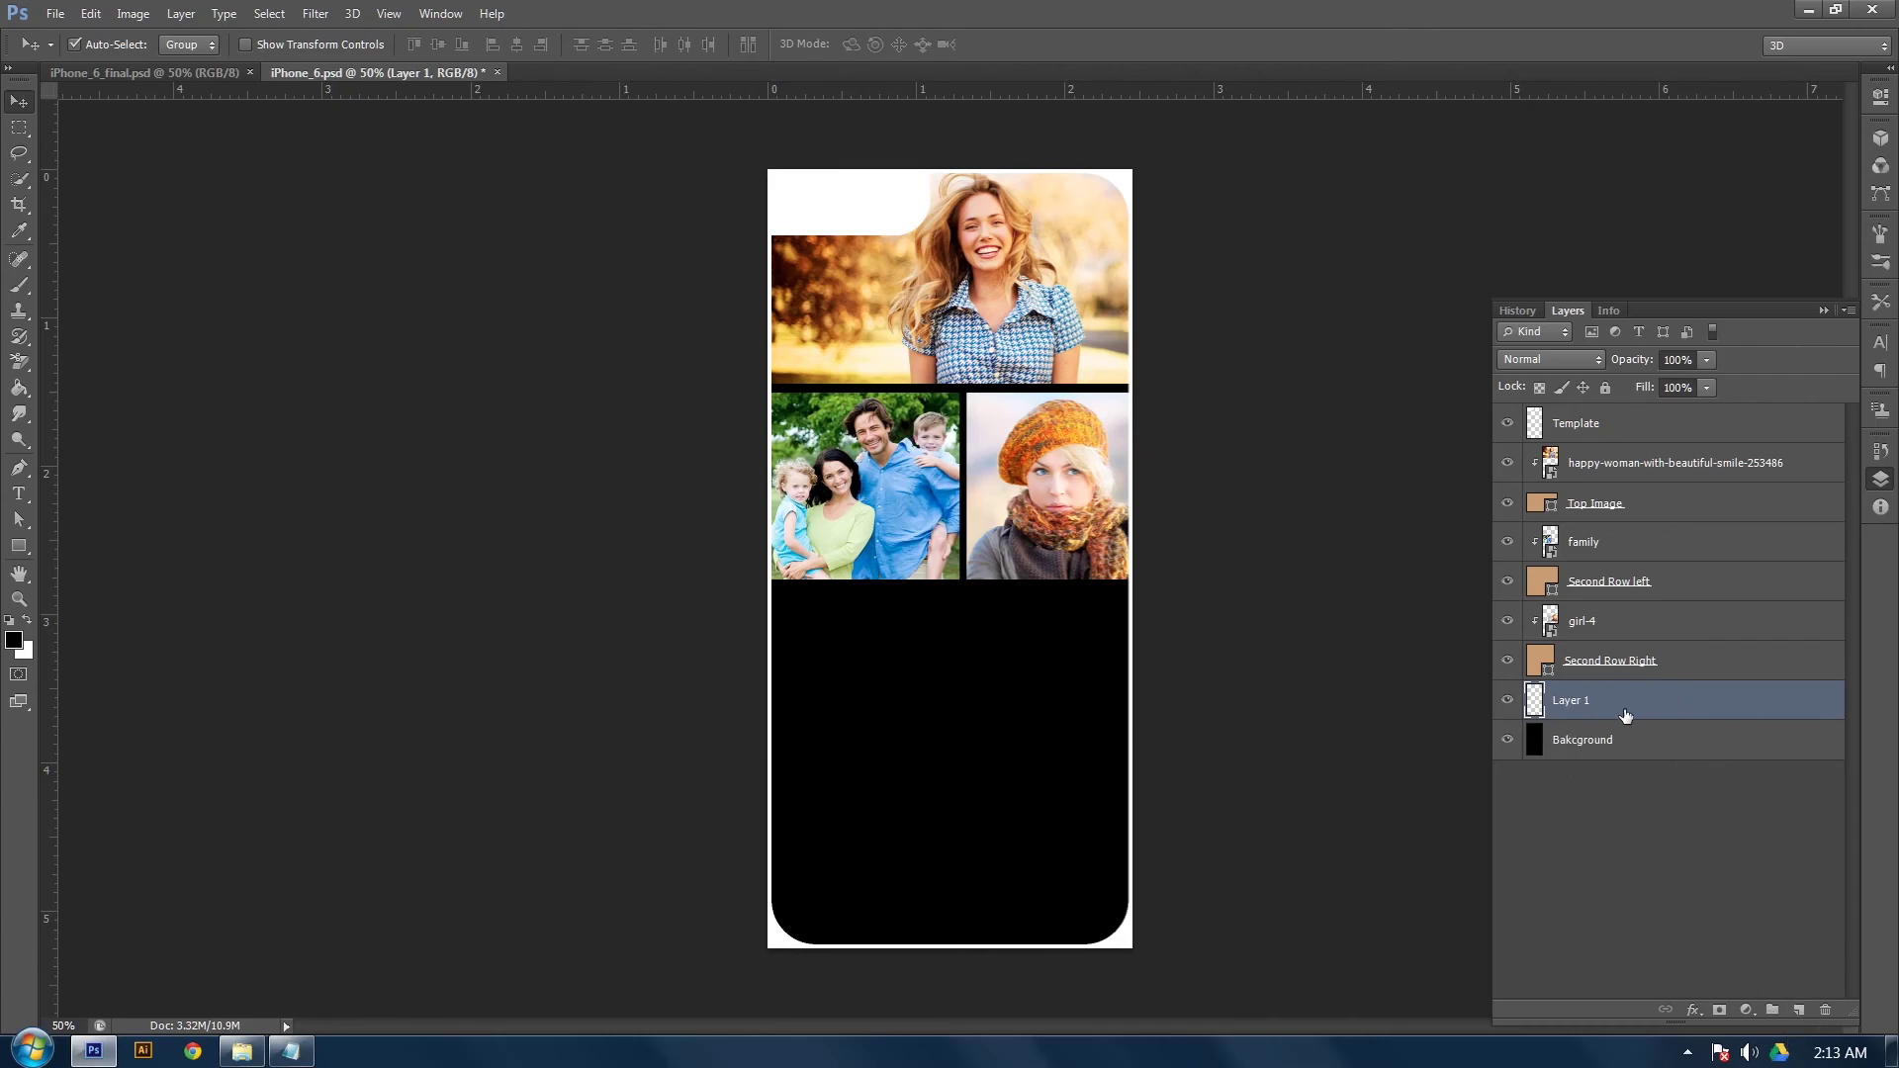
double_click(1567, 701)
text(Mid)
text(dle Image)
text(Row)
click(1649, 729)
click(1647, 704)
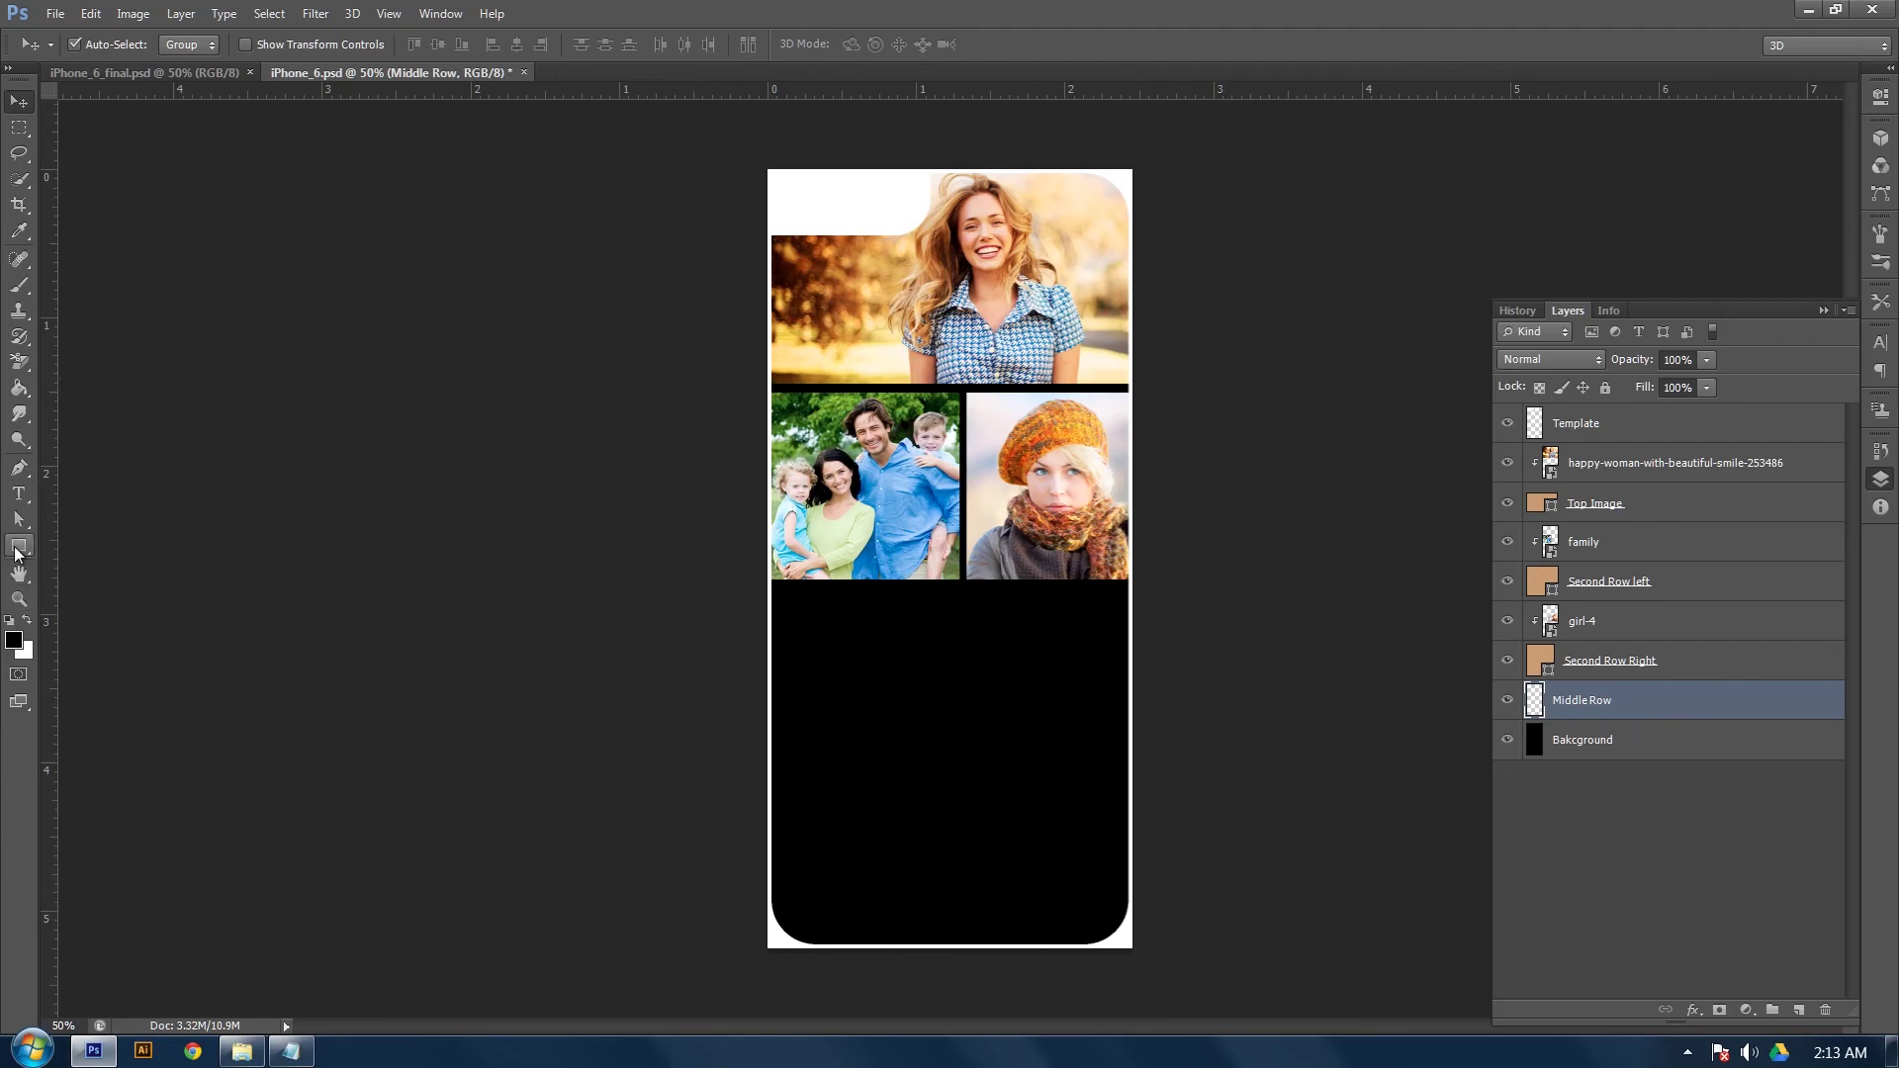
Draw a tan rectangle across the third-row band on the Middle Row layer
click(18, 550)
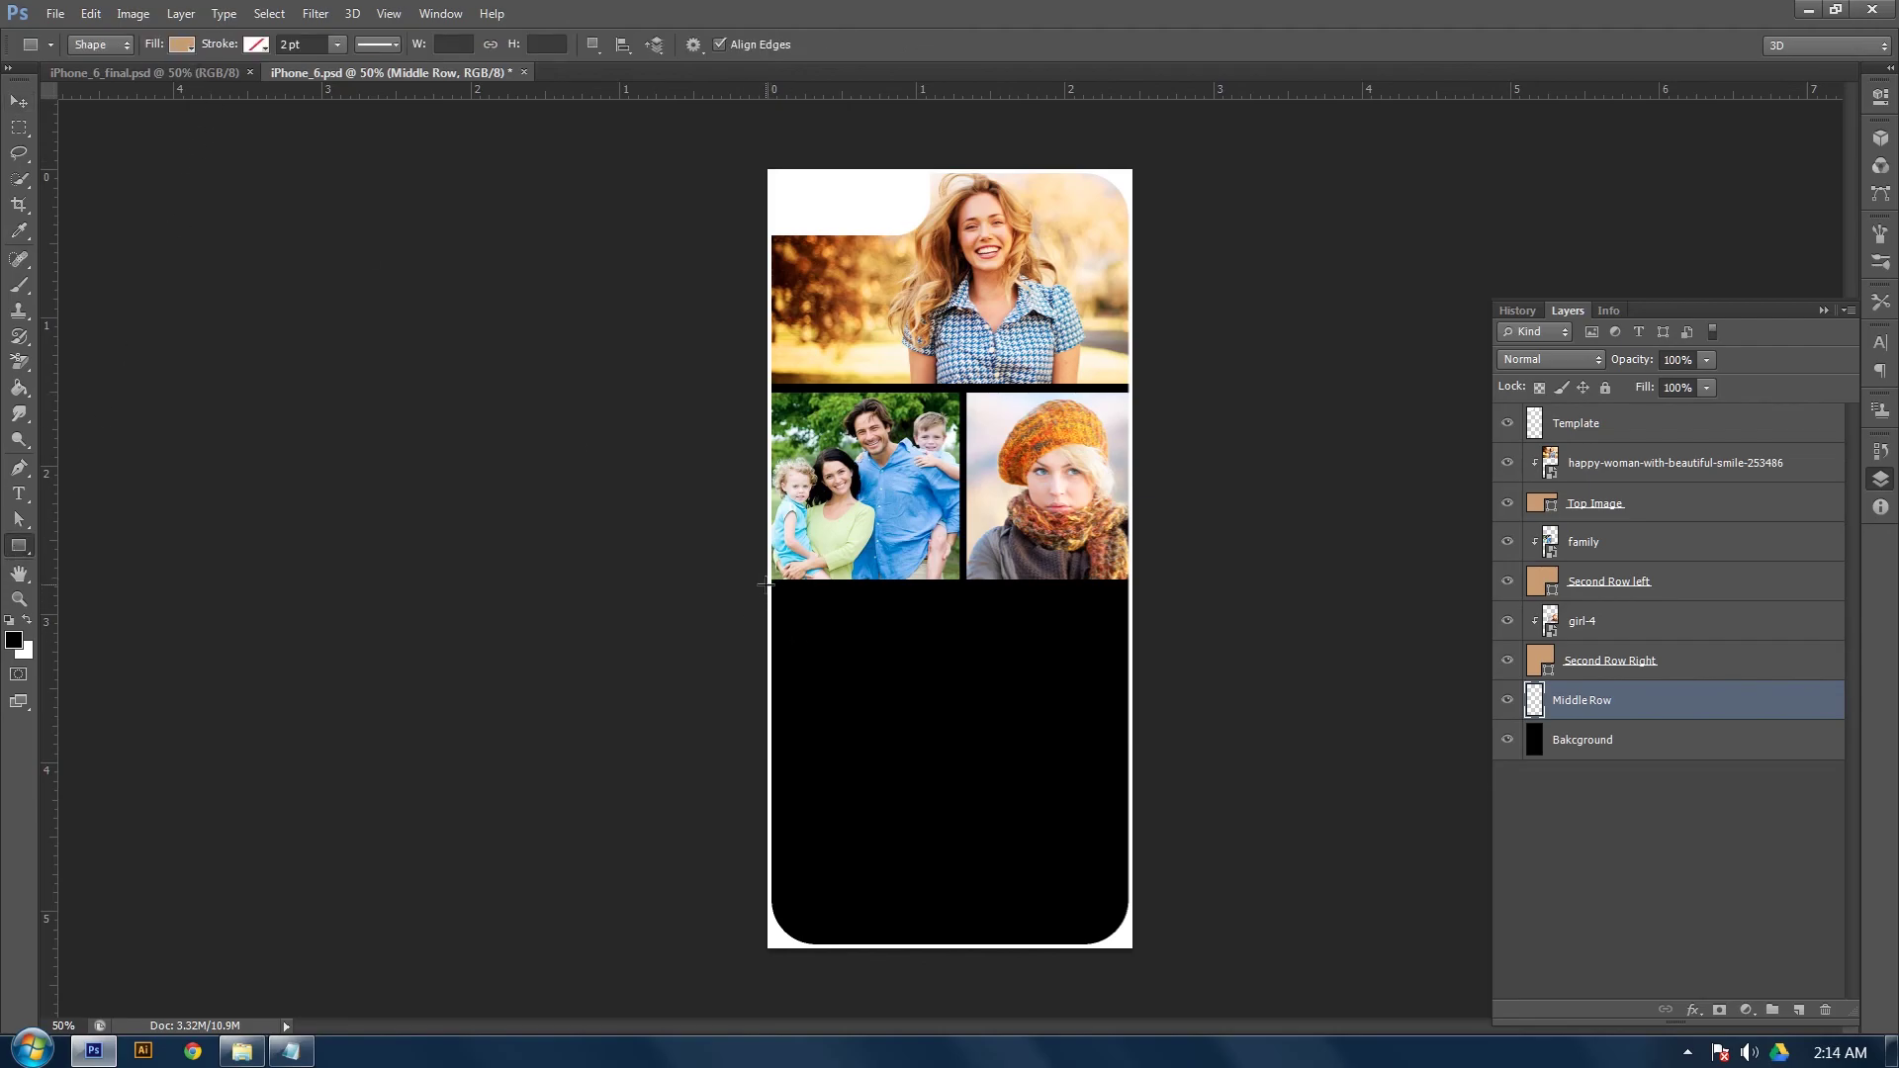
drag(766, 588, 1131, 760)
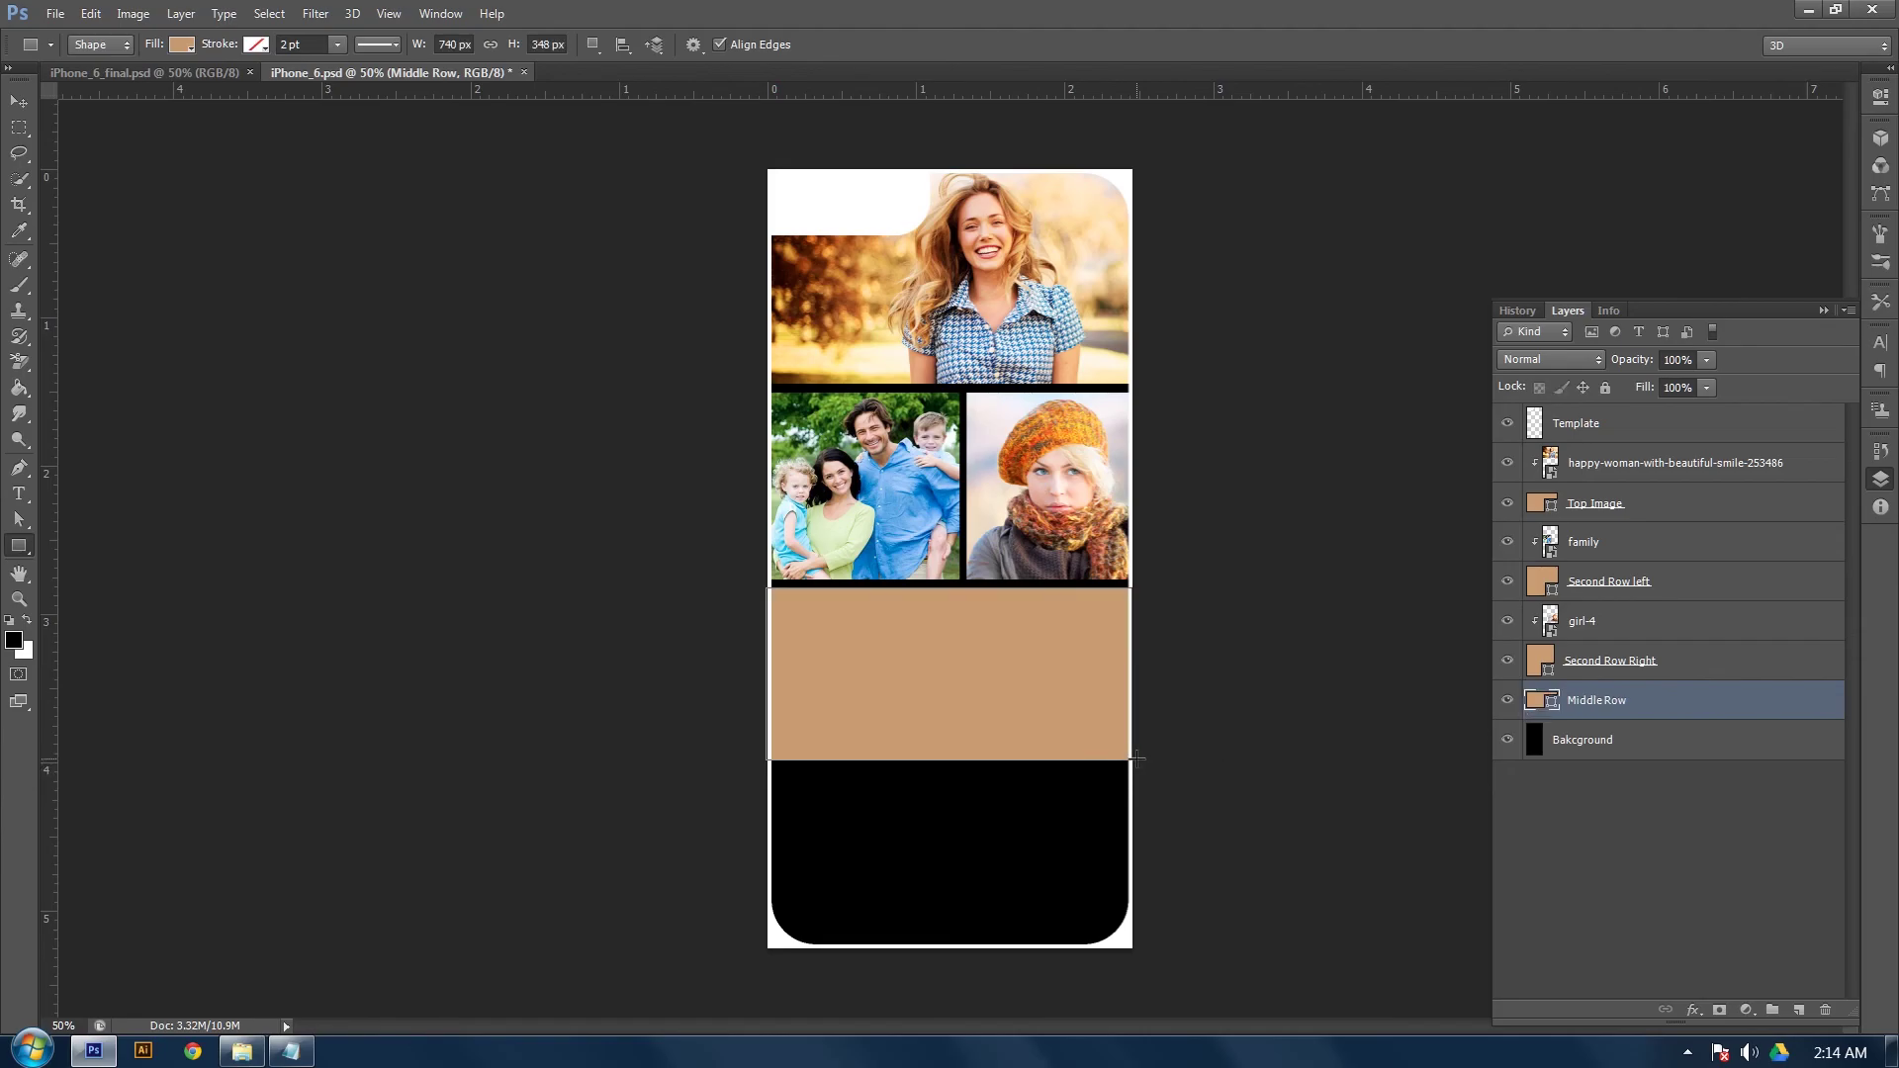
click(19, 101)
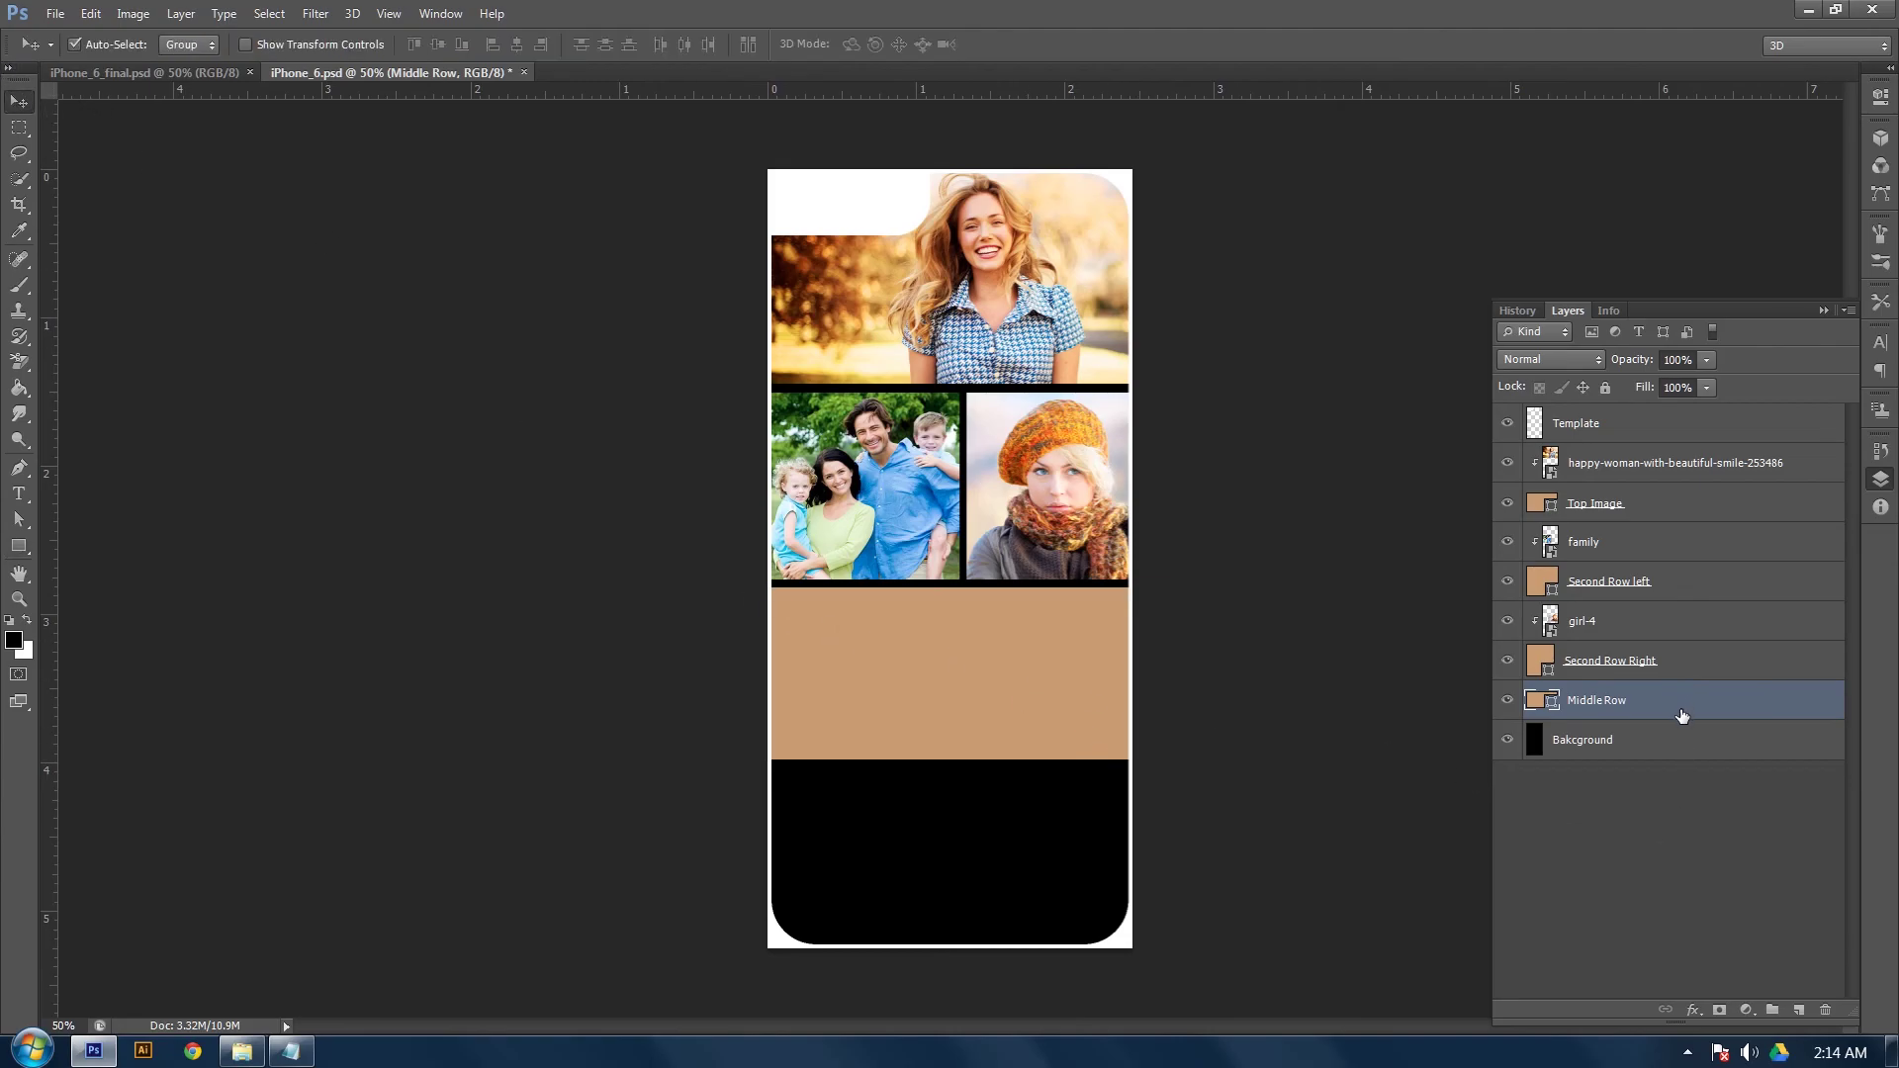
Add a layer clipped to Middle Row and place the download (1) photo
click(1799, 1010)
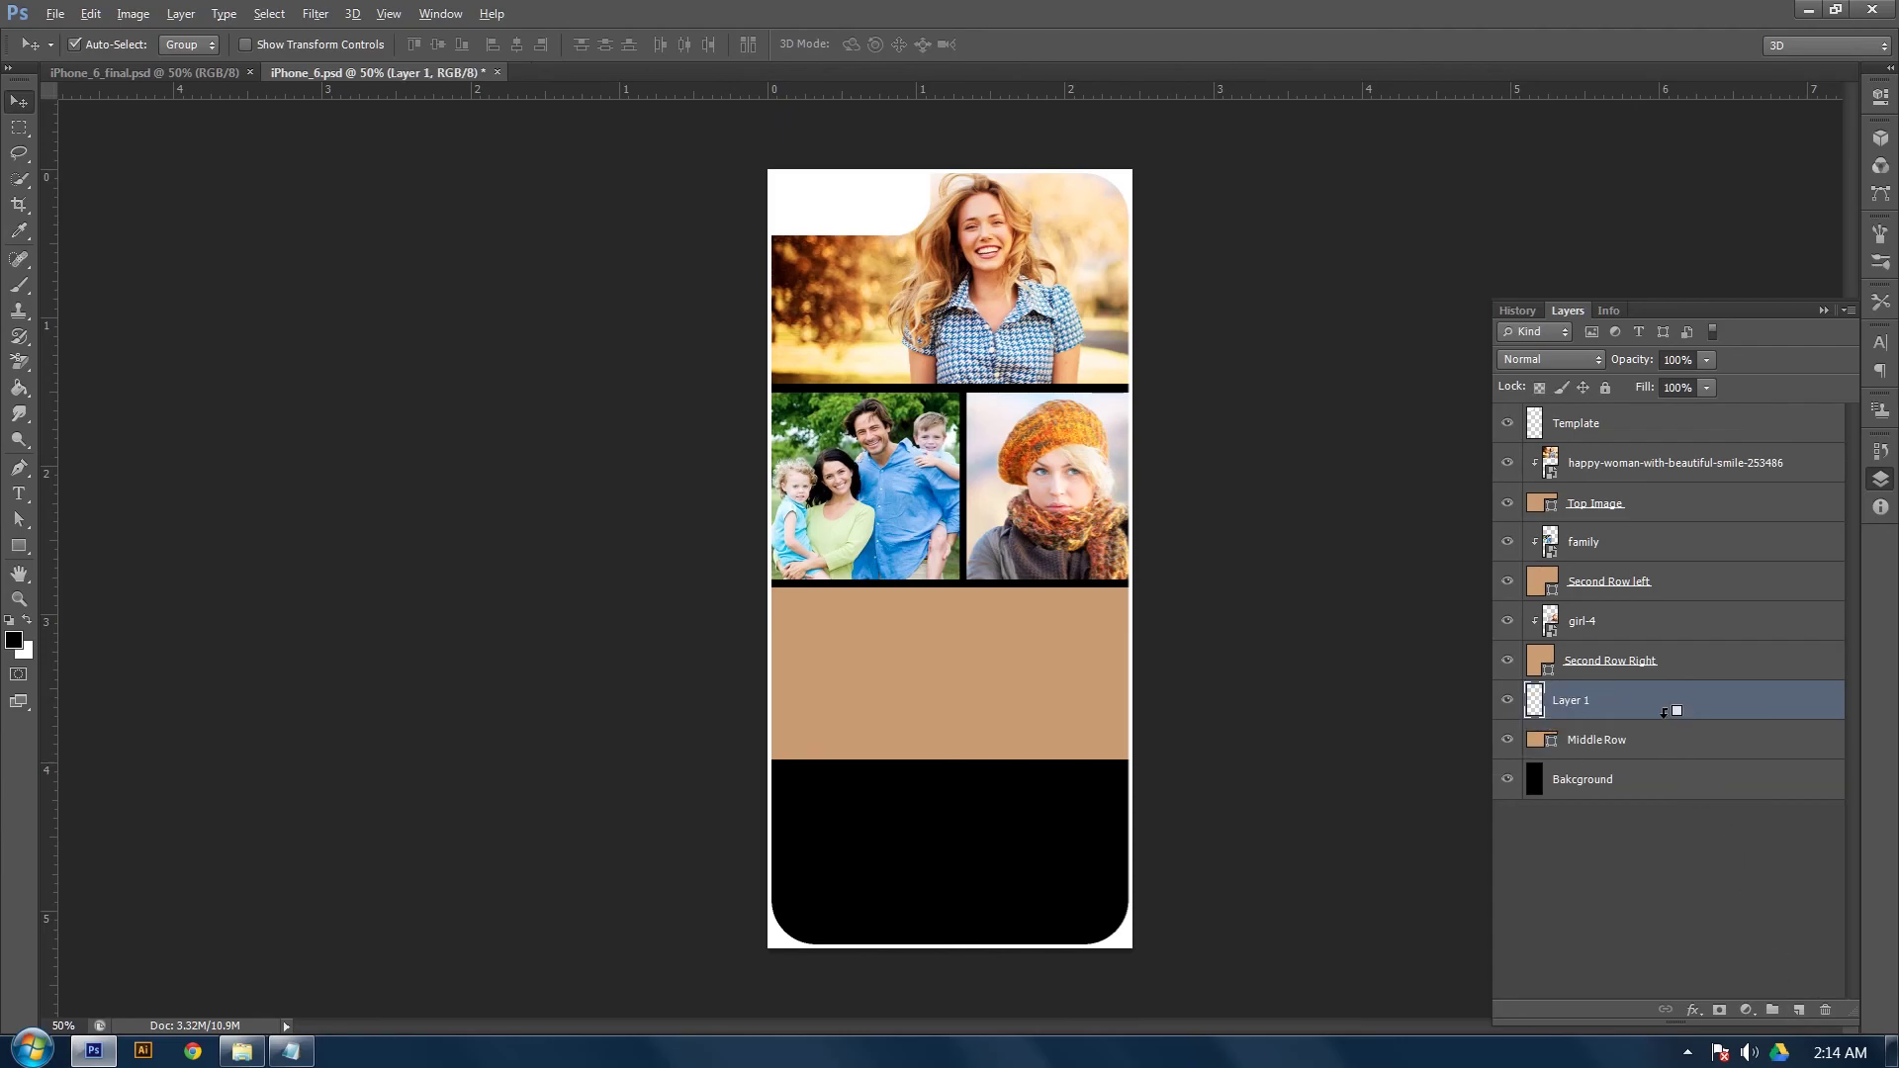
drag(1674, 708, 1592, 713)
alt+click(1592, 713)
click(61, 13)
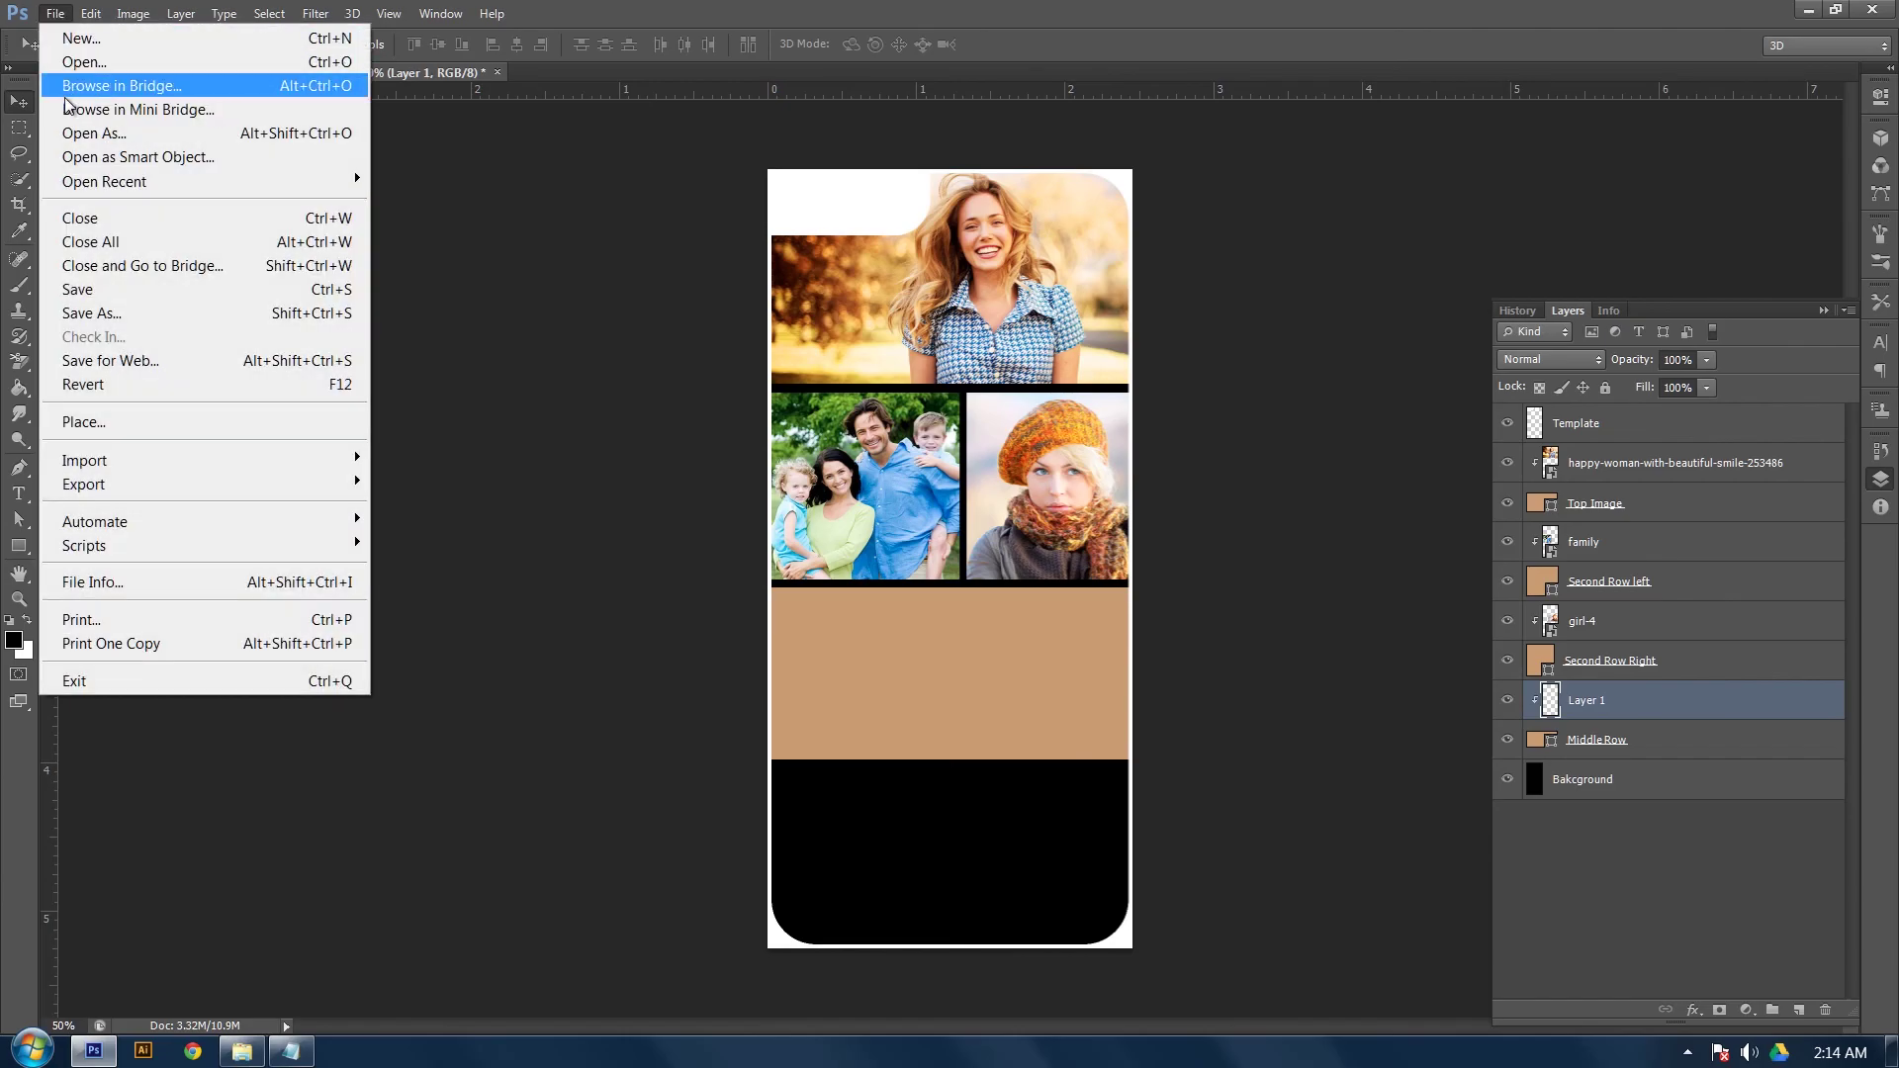
click(99, 422)
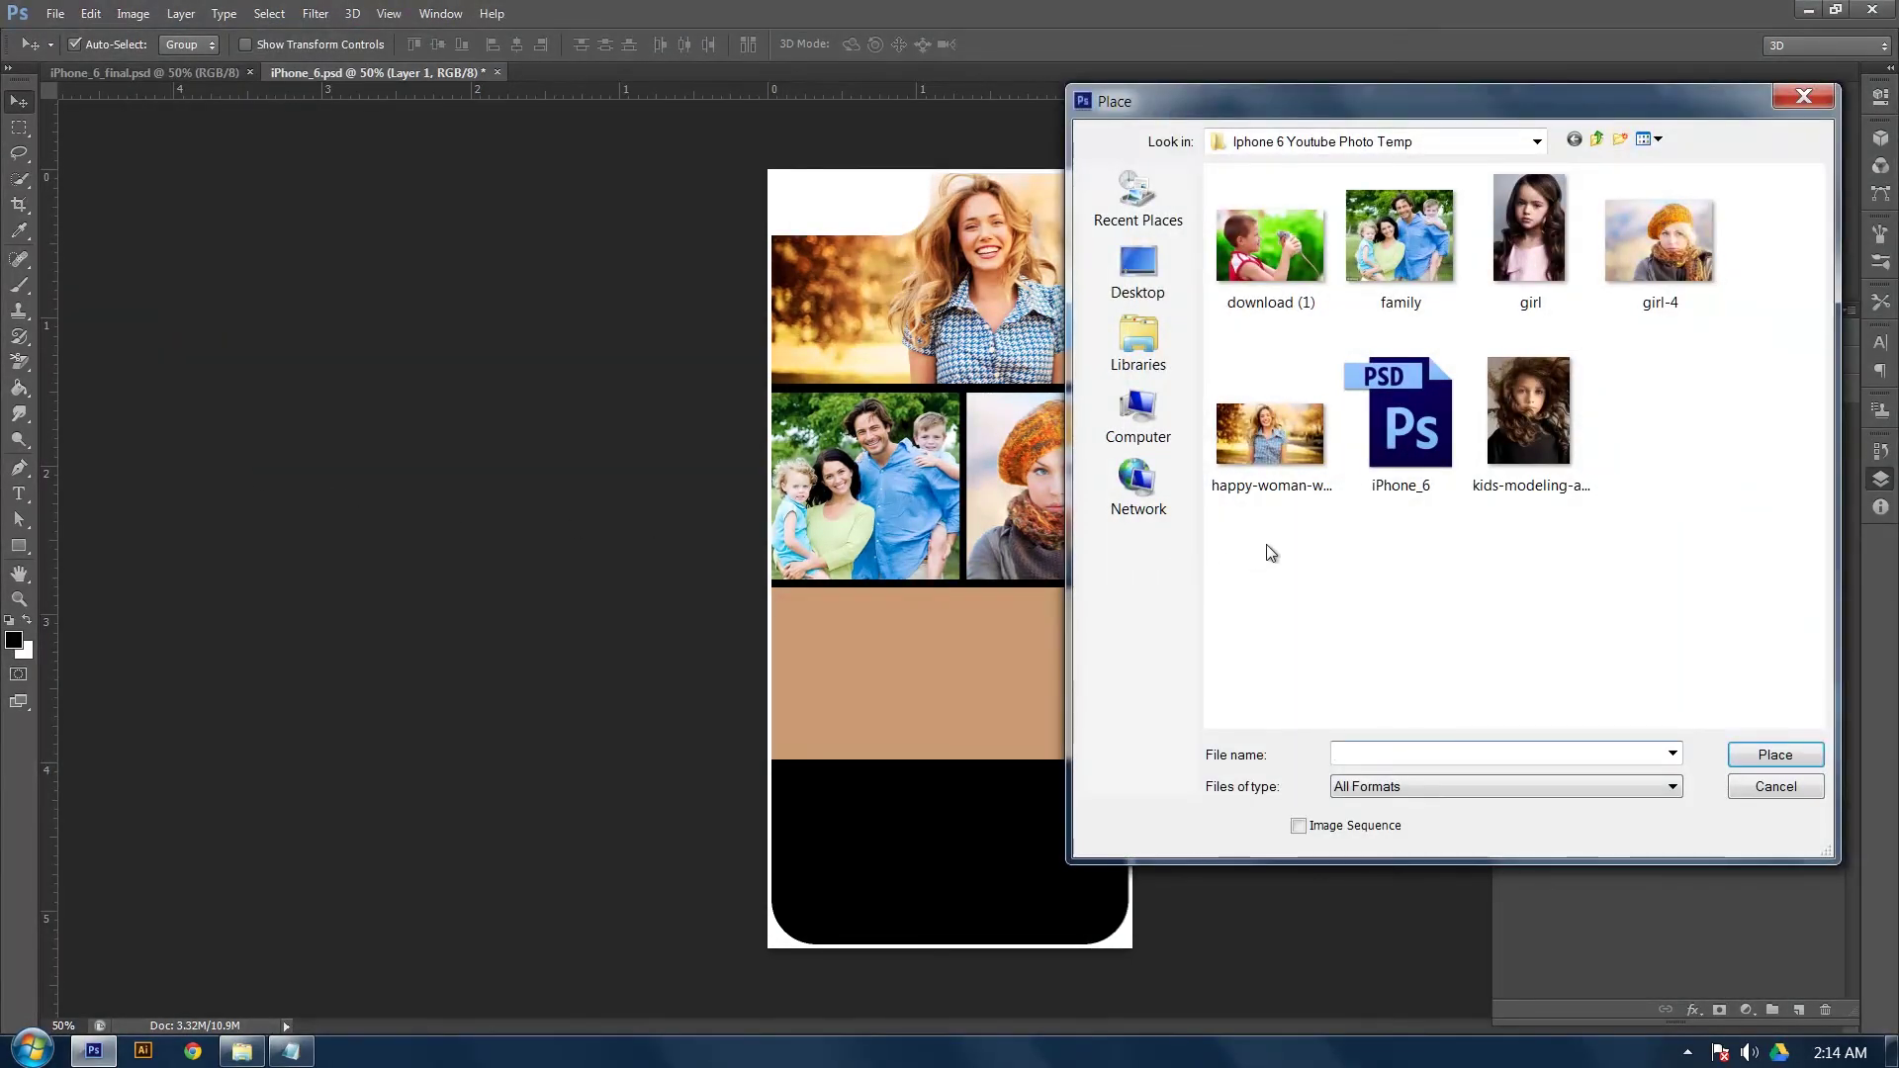
click(1276, 239)
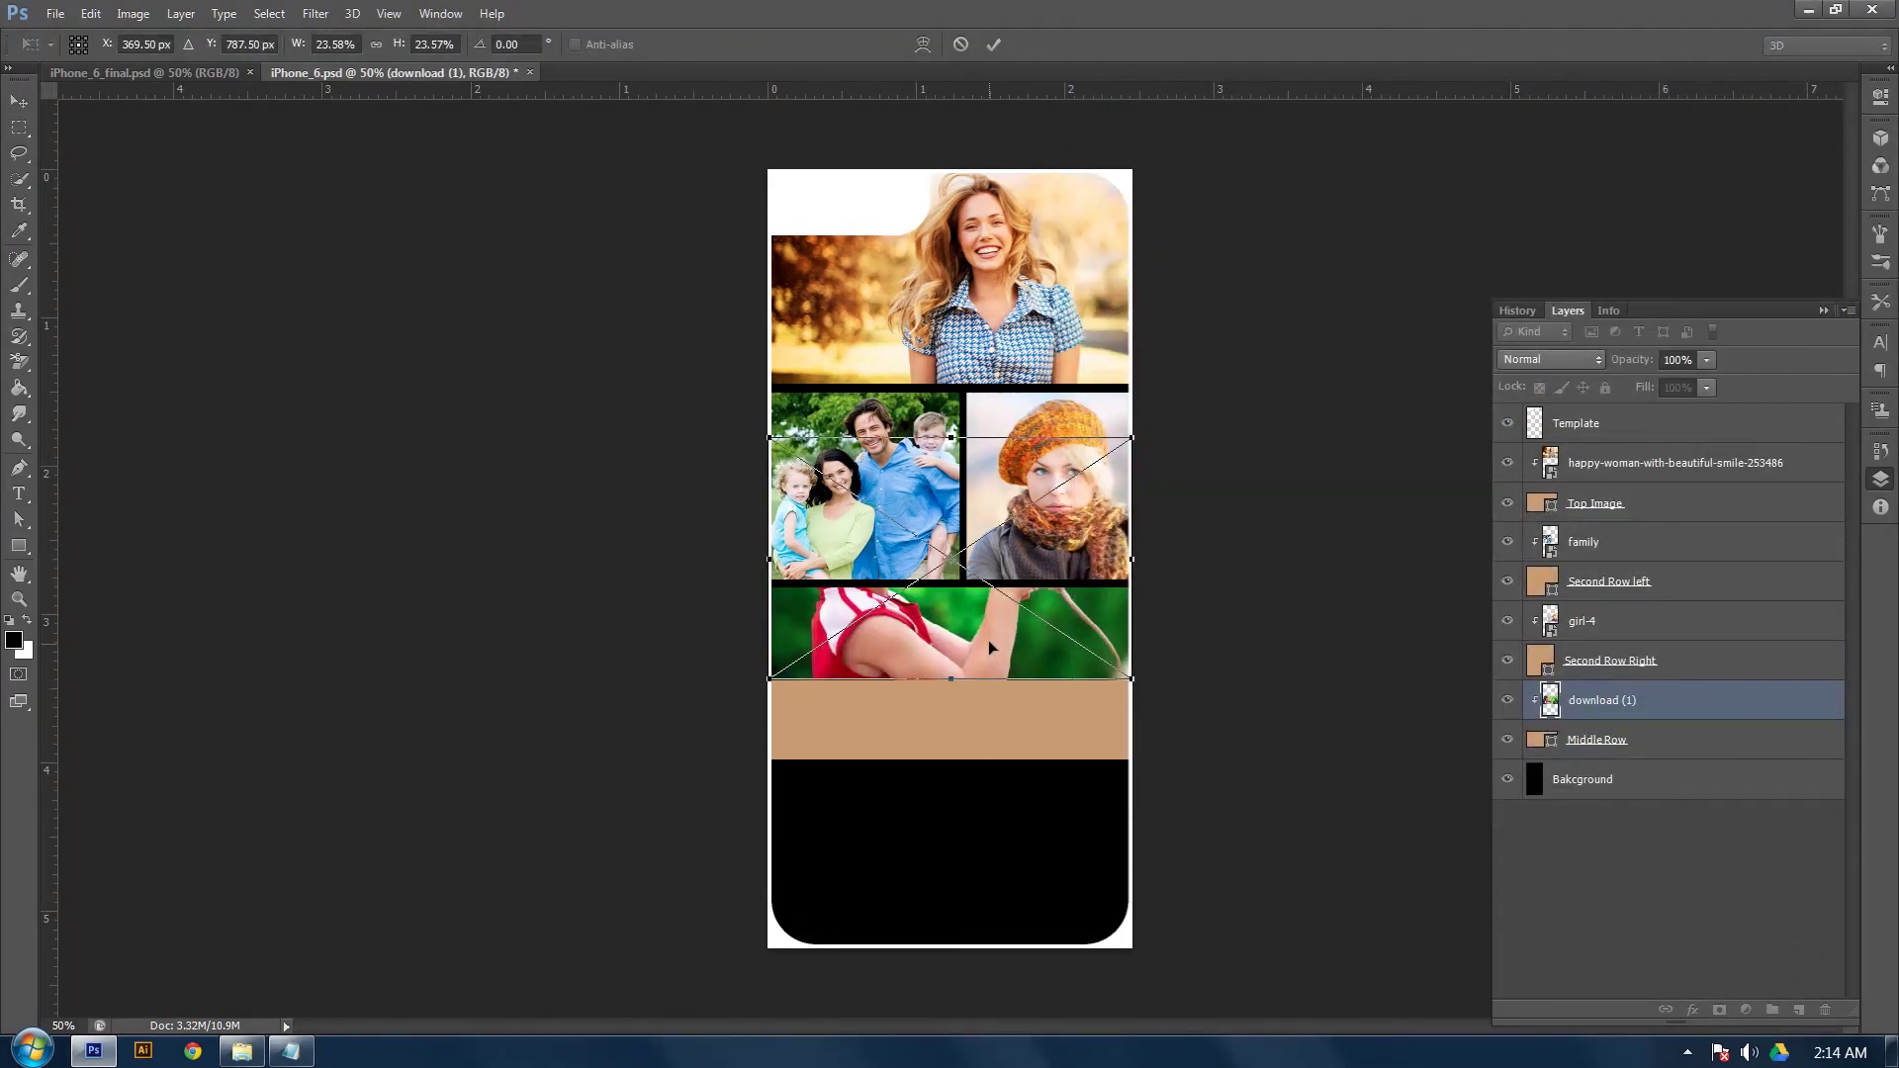
Move and scale the boy-with-rat photo to cover the middle row, then commit it
drag(989, 646, 984, 771)
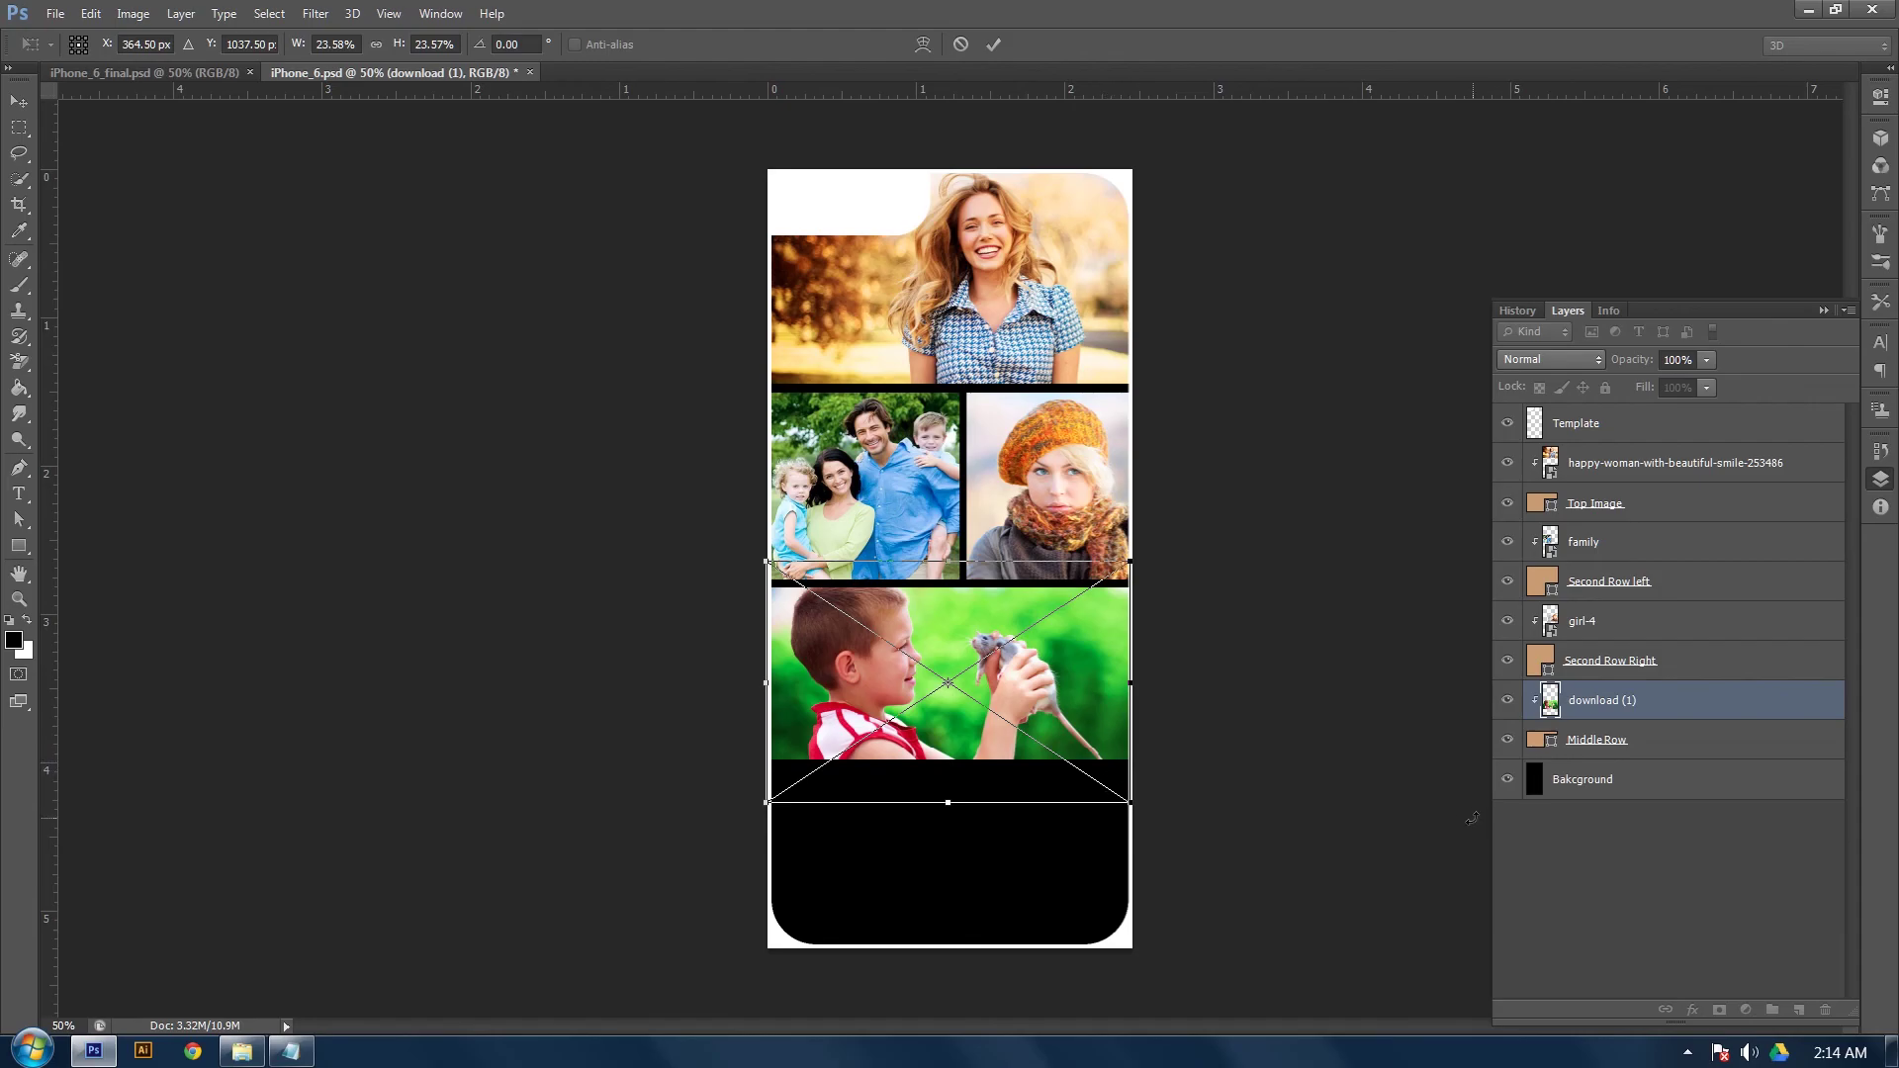
key(ctrl+plus)
key(ctrl+plus)
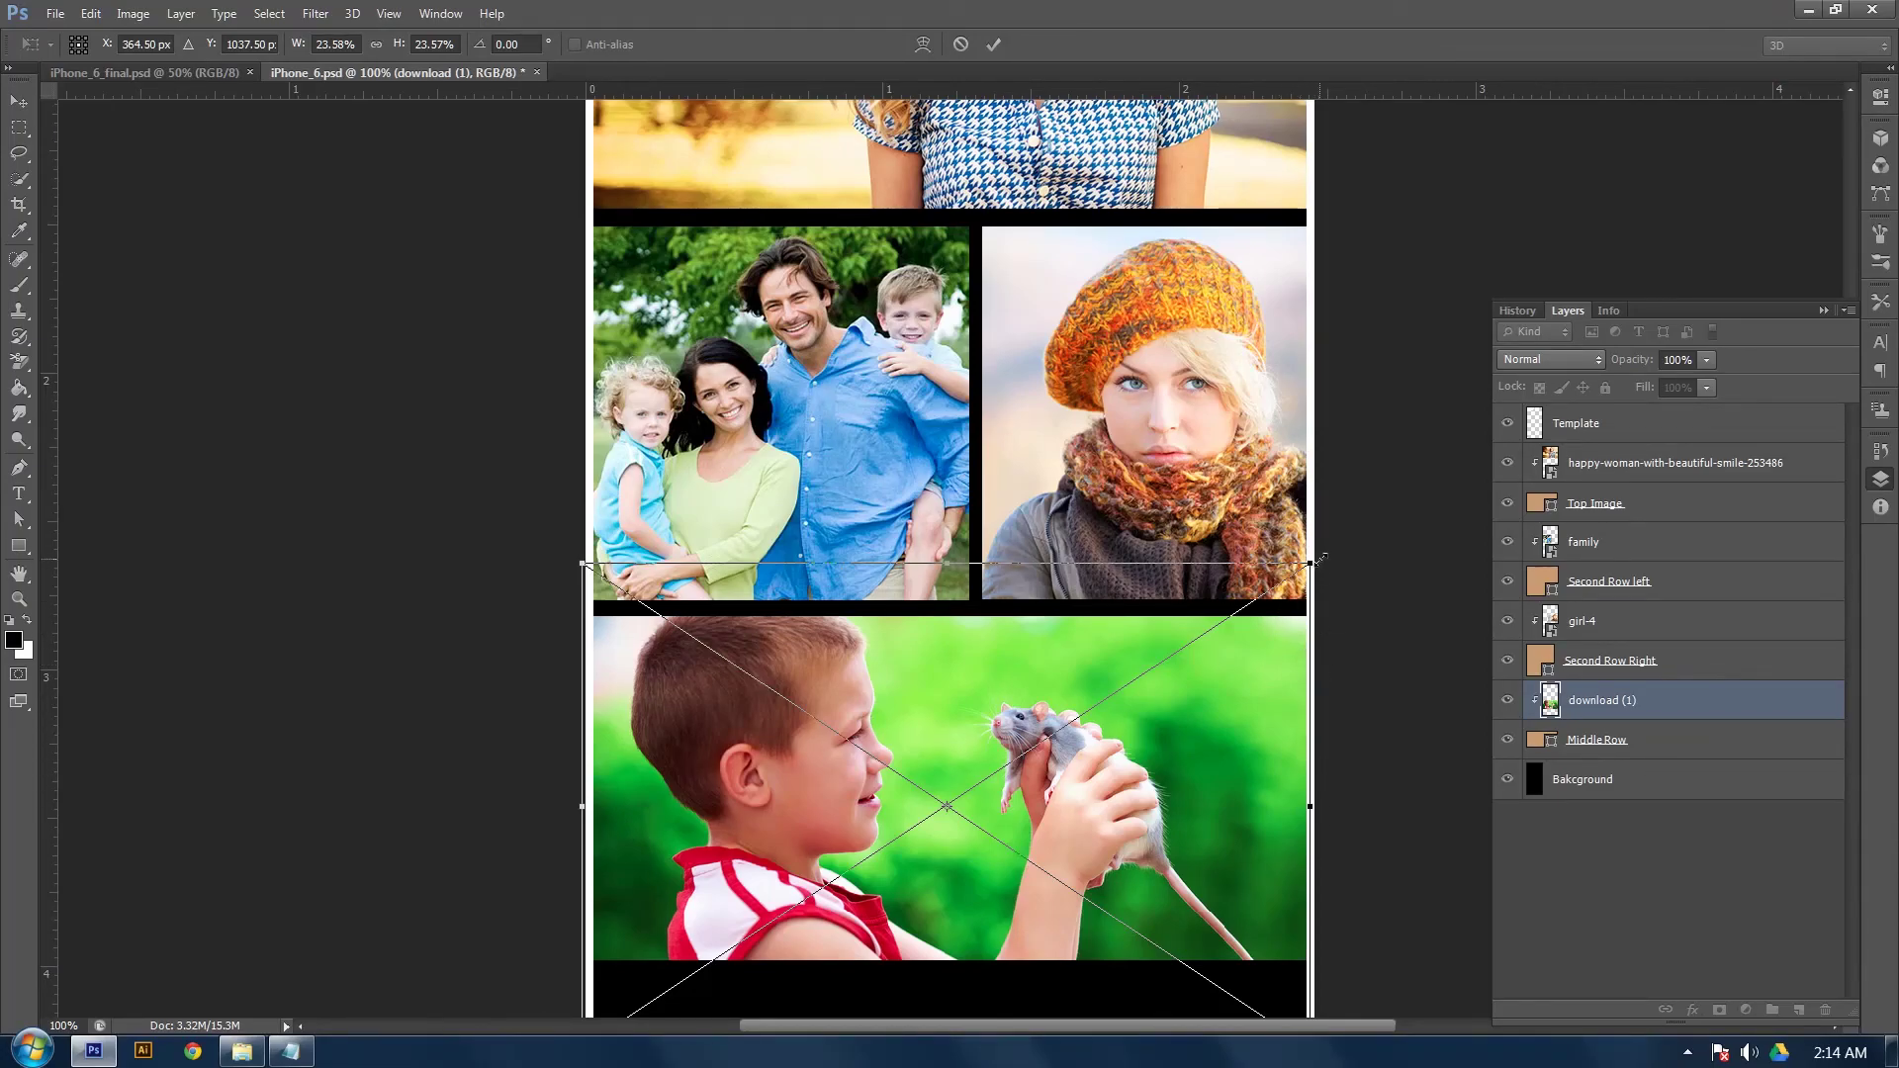
drag(1322, 560, 1322, 557)
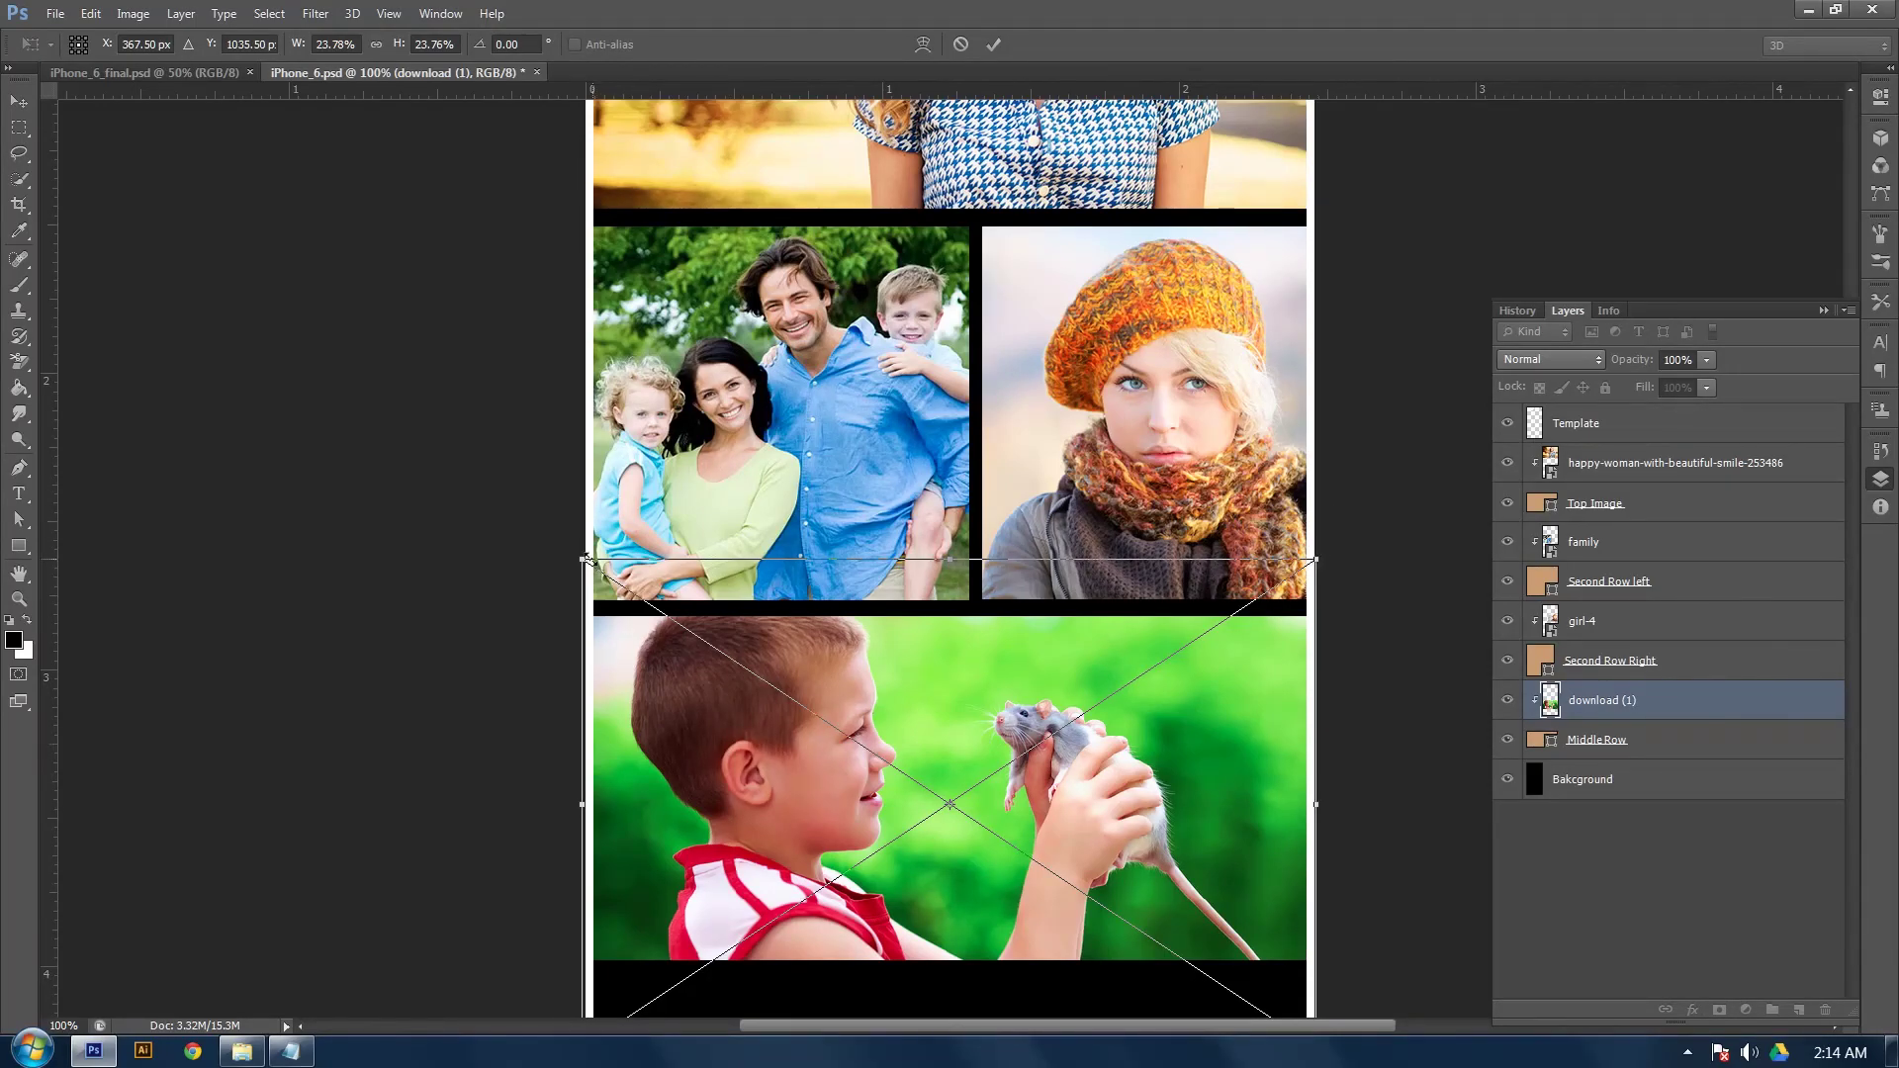
drag(583, 559, 586, 561)
scroll(954, 587, down, 3)
scroll(954, 587, down, 1)
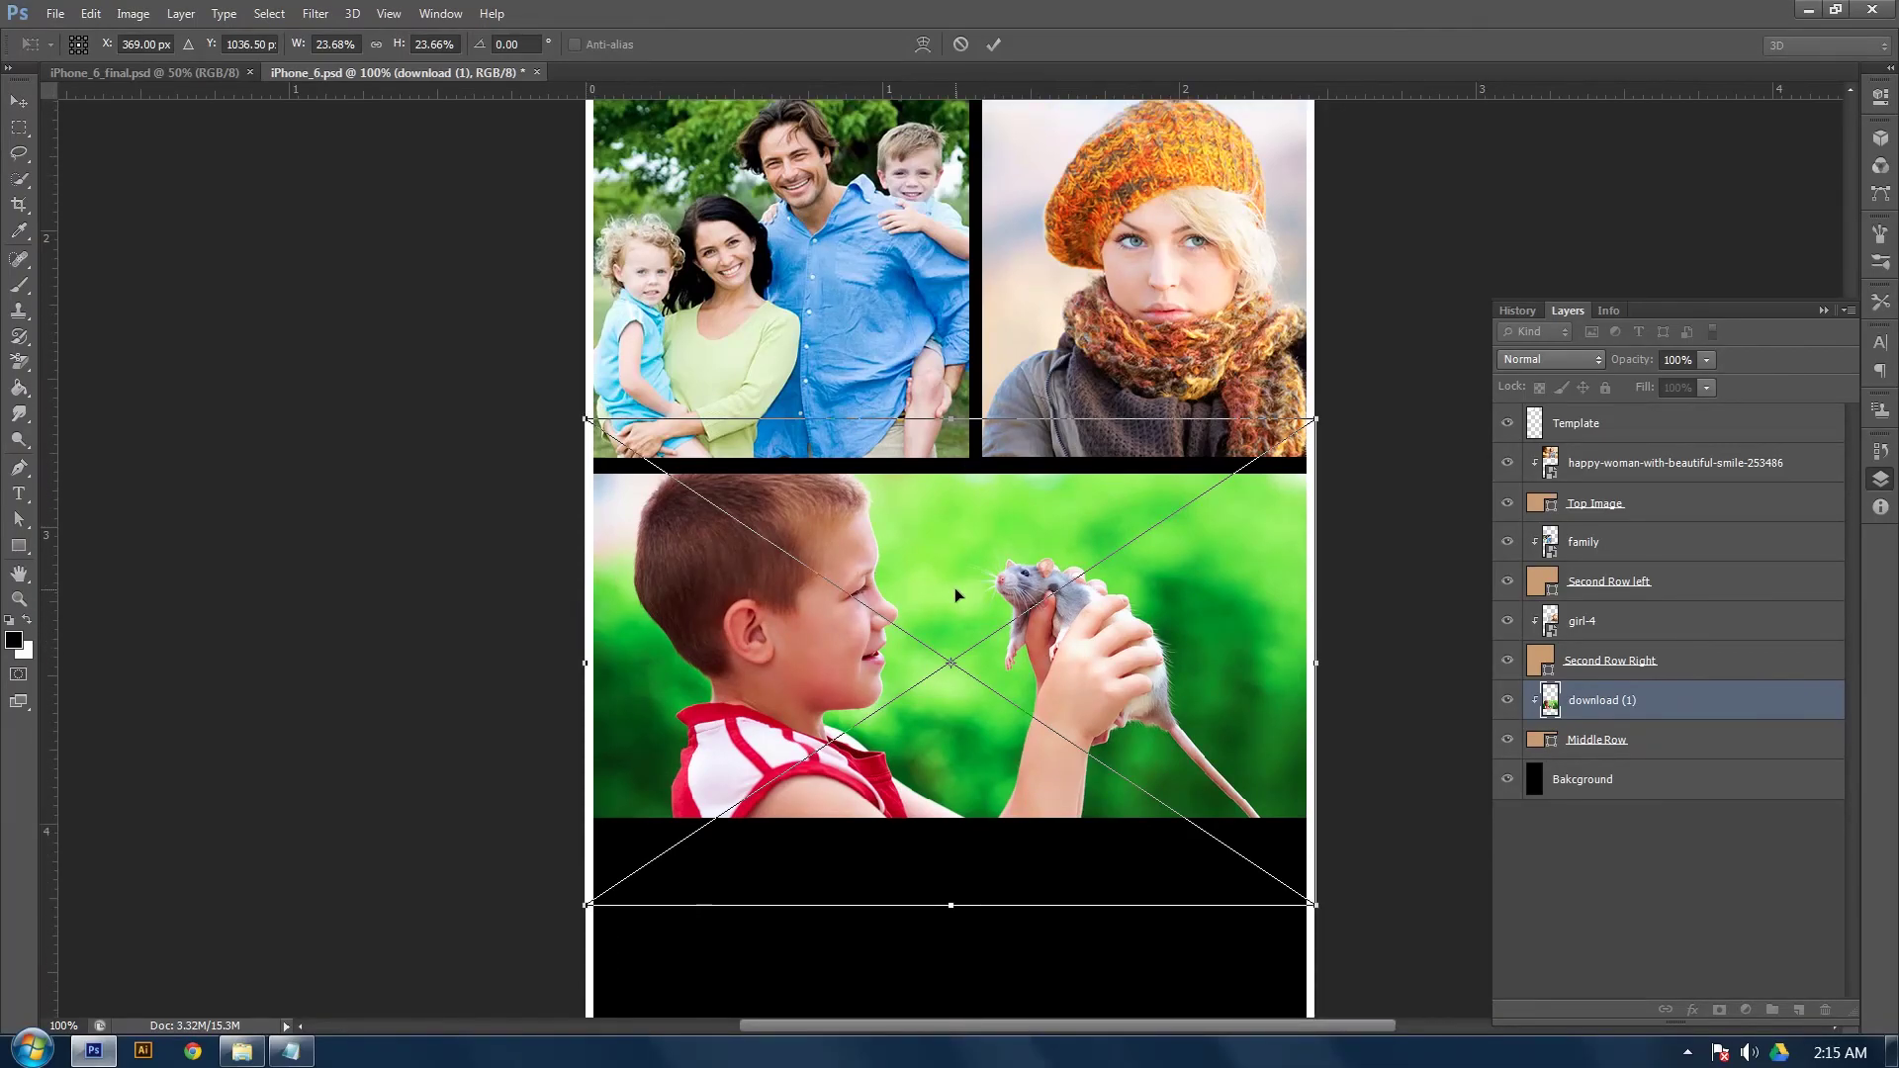
mouse_move(954, 588)
mouse_down()
mouse_move(960, 620)
mouse_move(962, 597)
mouse_up()
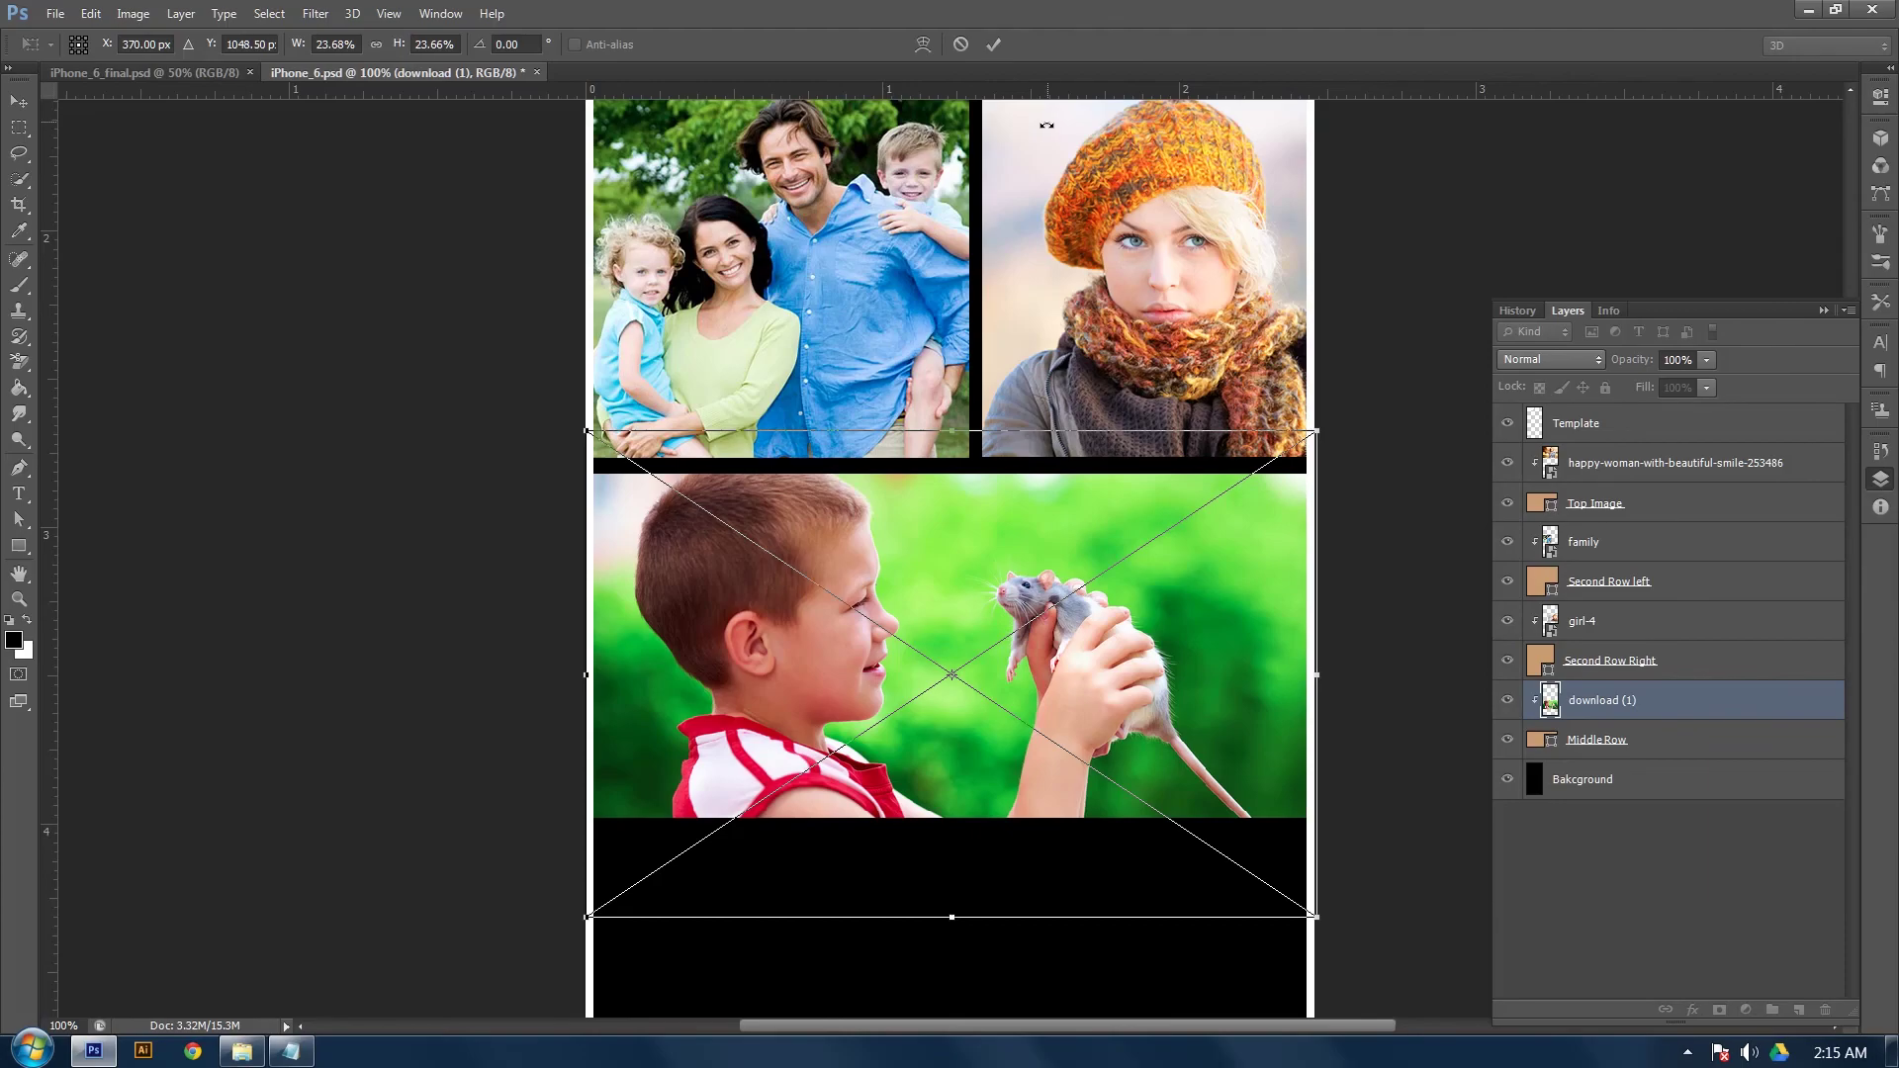
click(992, 44)
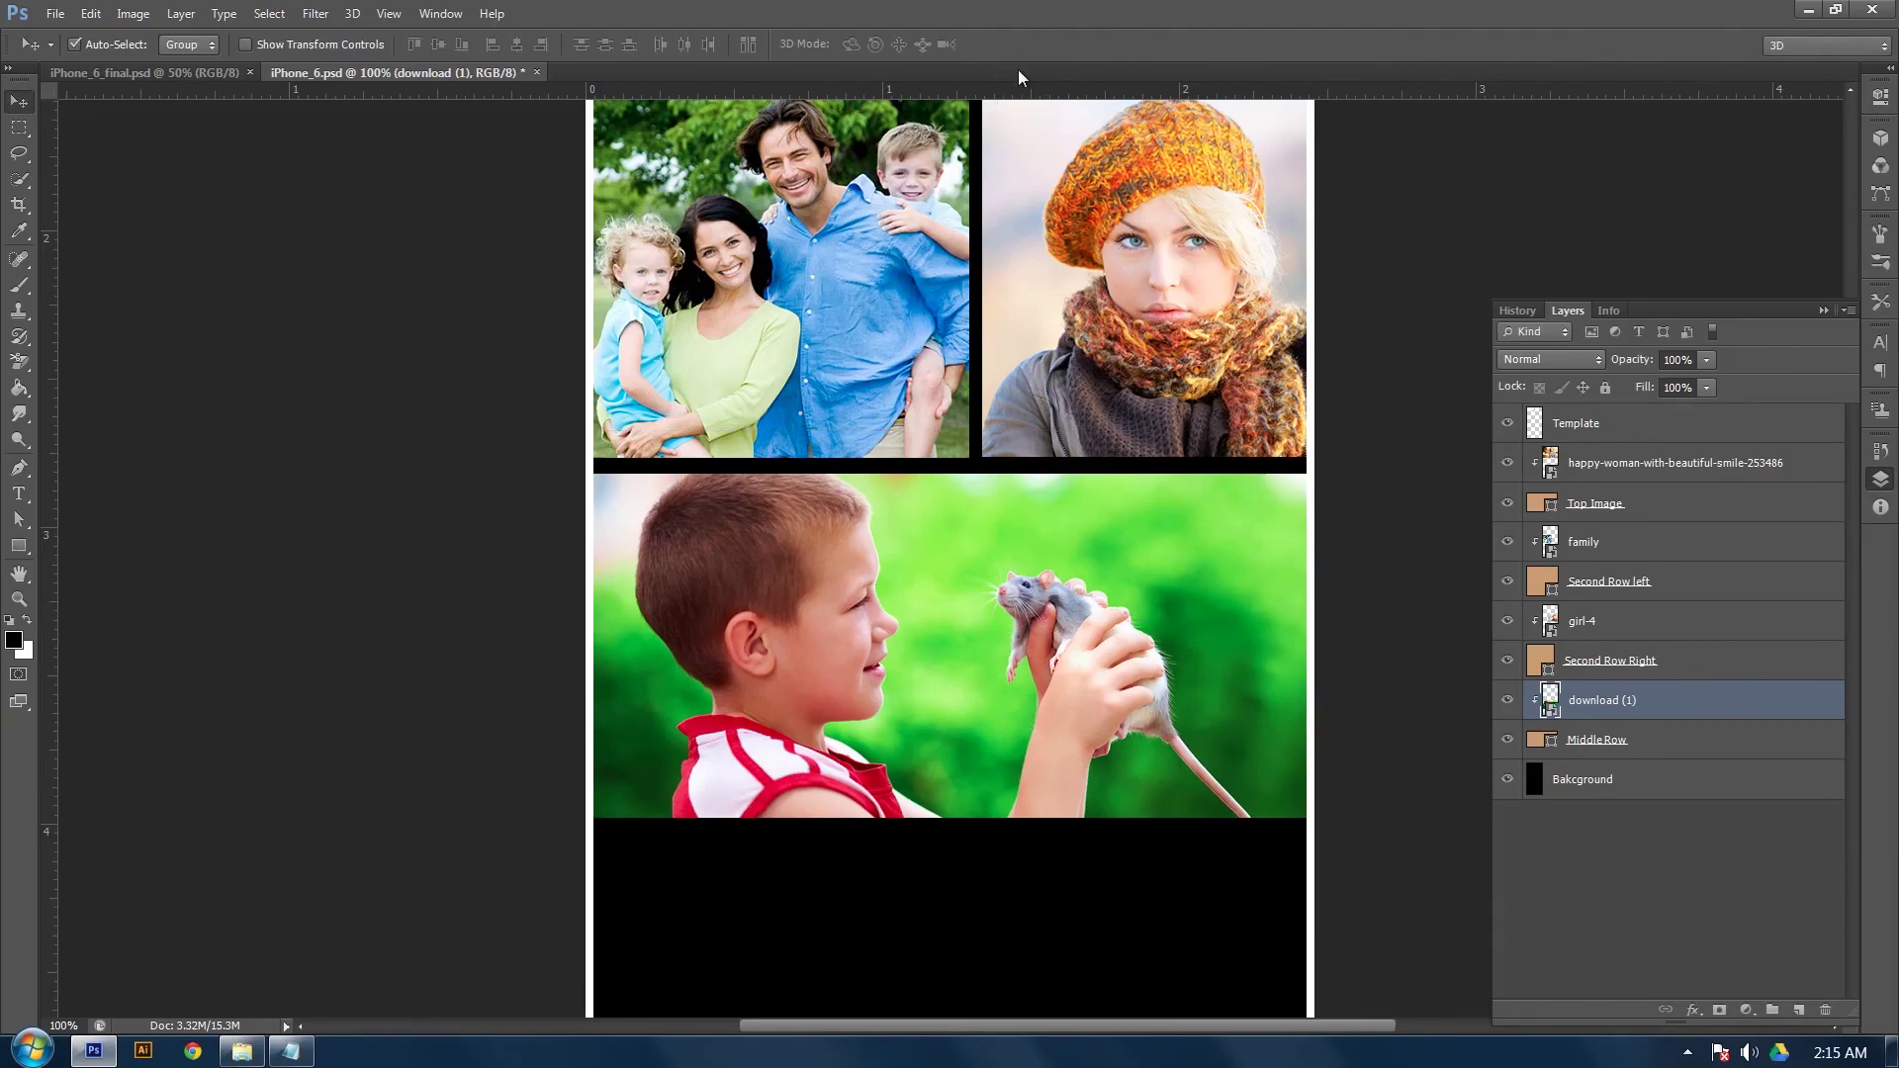
scroll(1431, 560, down, 2)
scroll(1432, 559, up, 1)
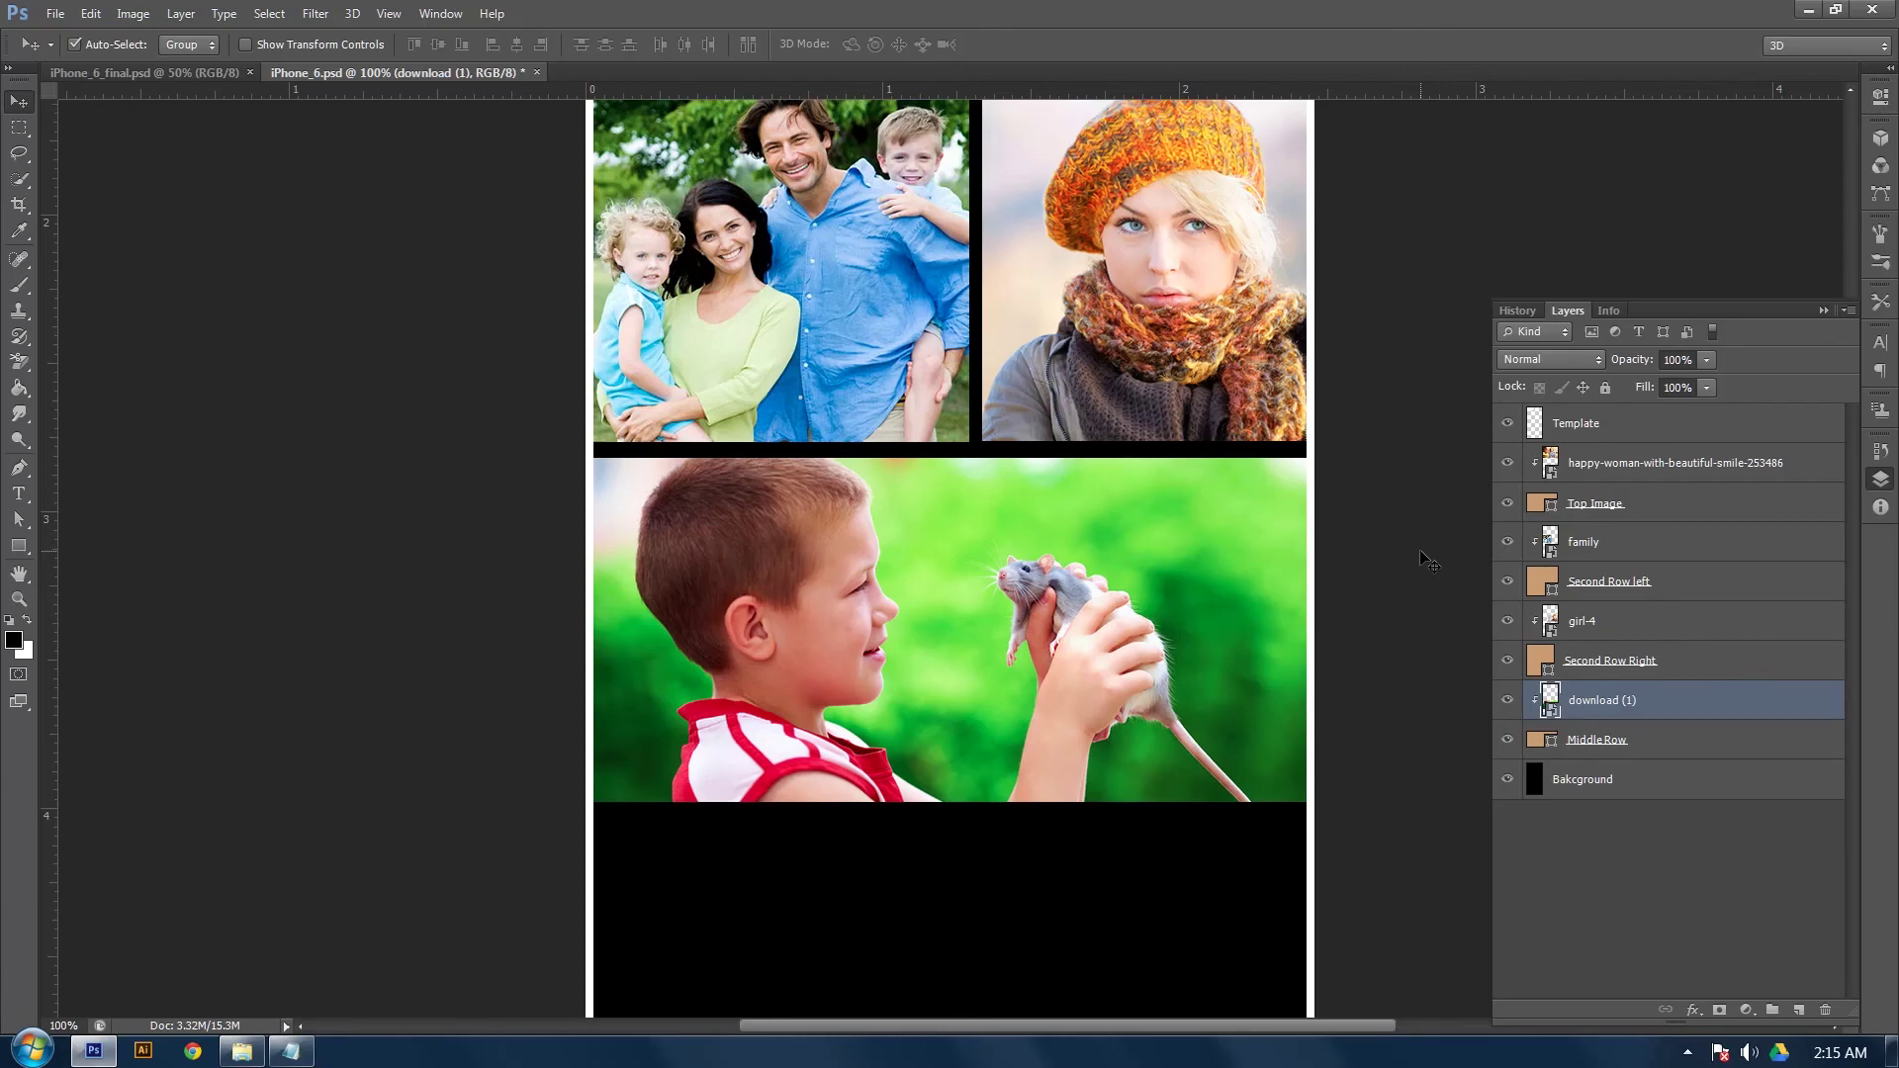
key(ctrl+minus)
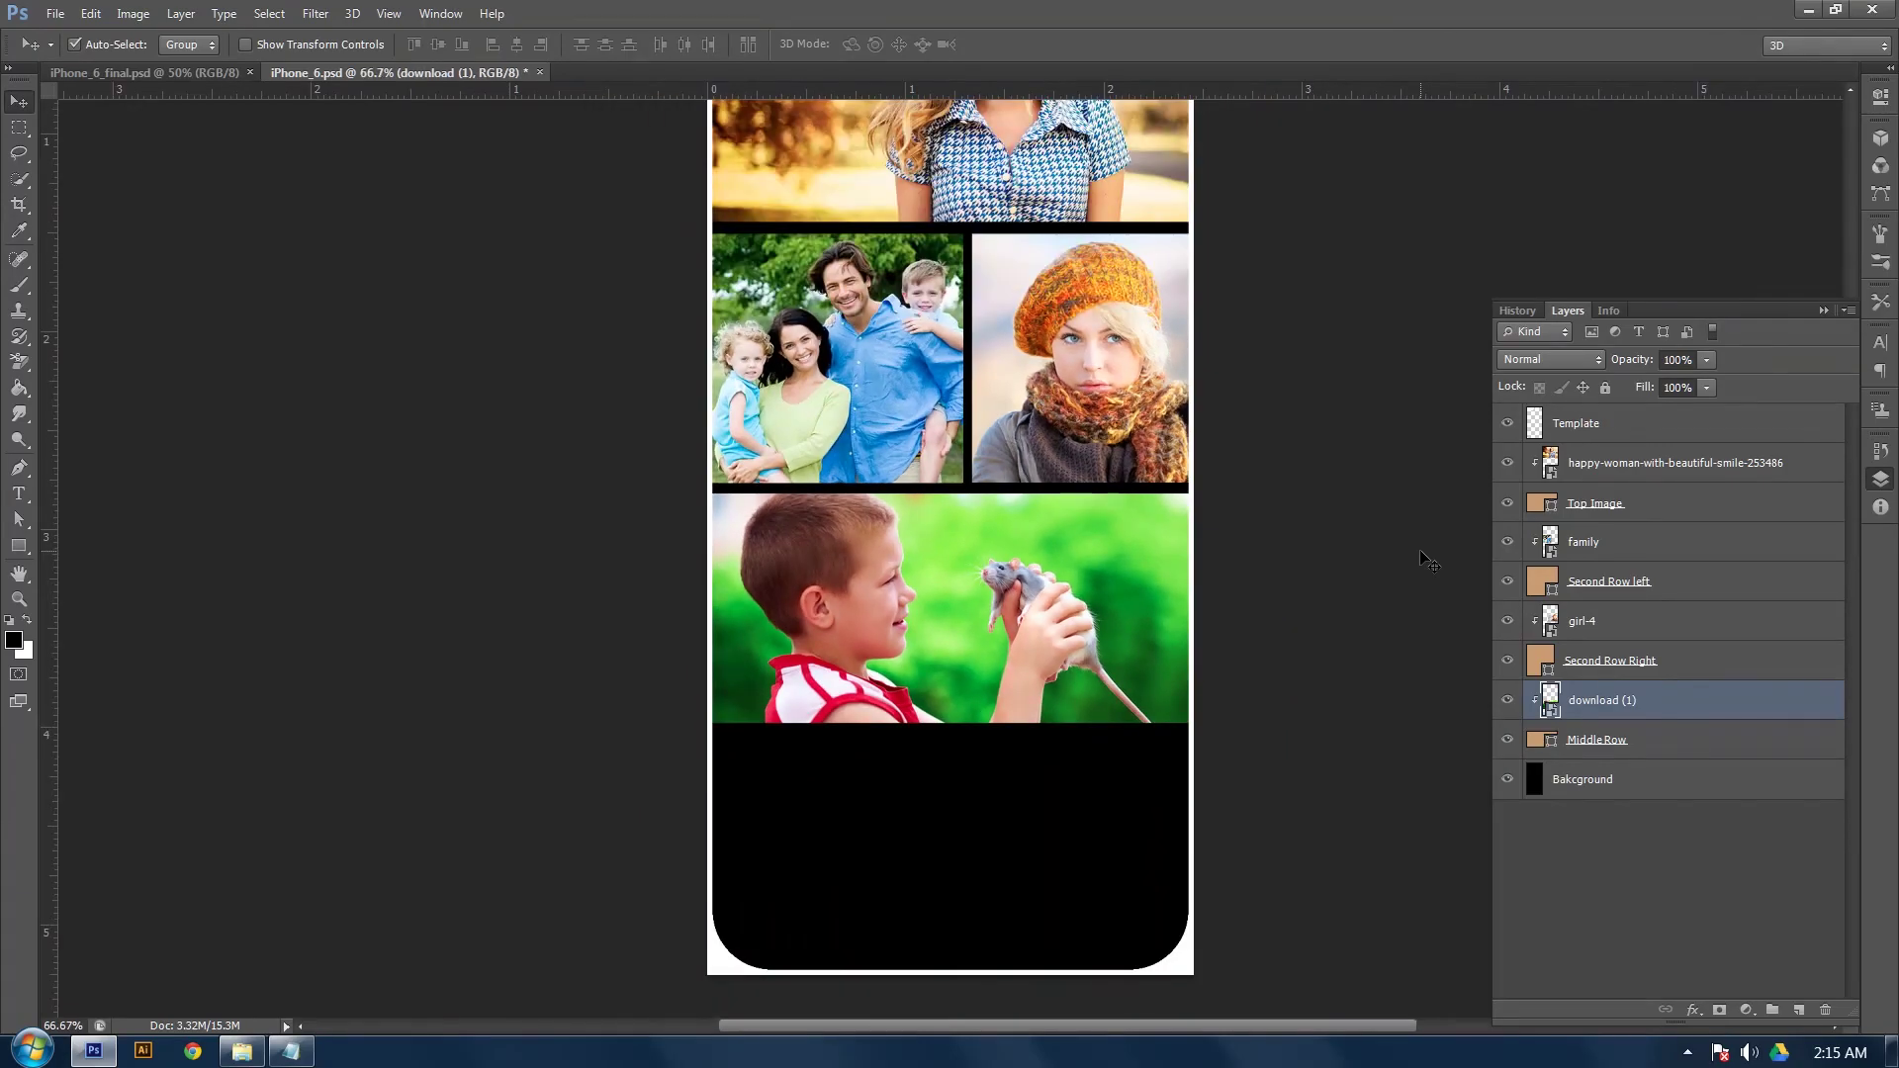
Add a new layer below Middle Row named Bottom Left
click(1664, 749)
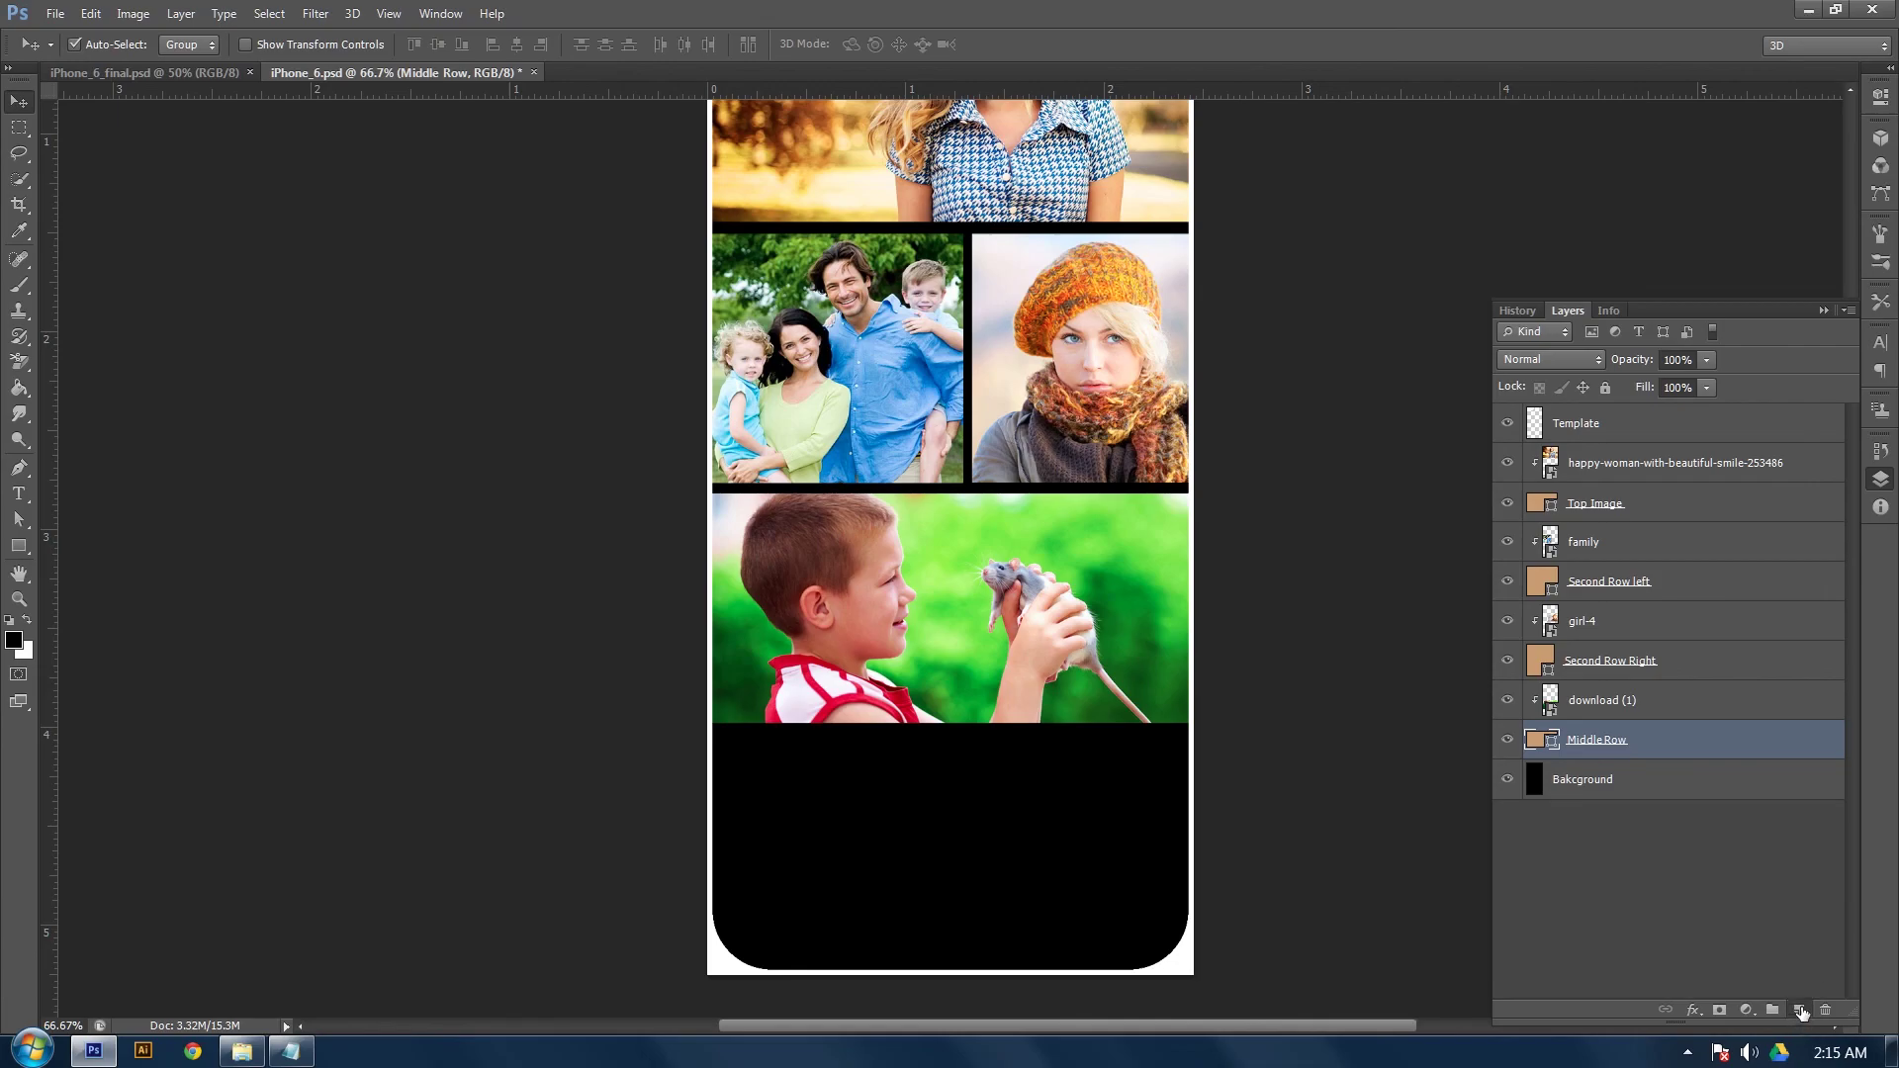
ctrl+click(1800, 1011)
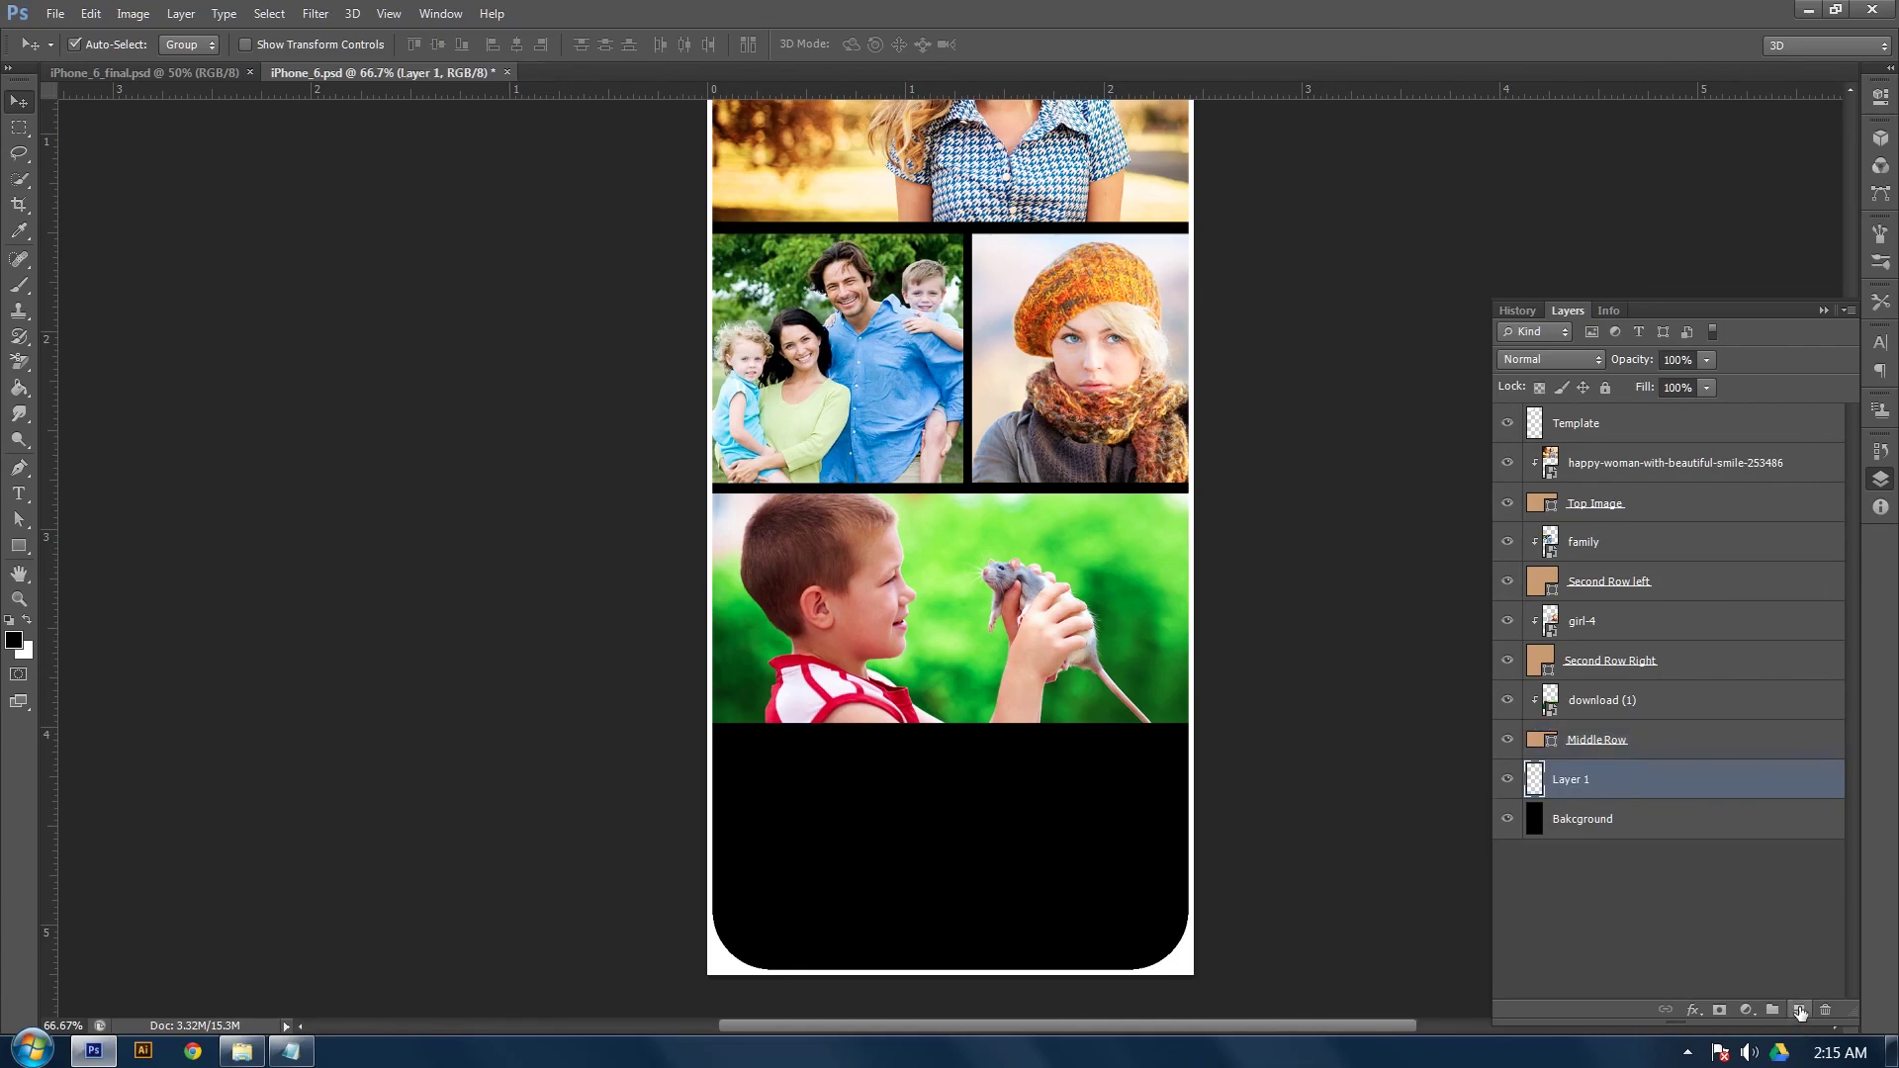
double_click(1571, 780)
text(Bottom Left)
click(1661, 748)
click(1664, 791)
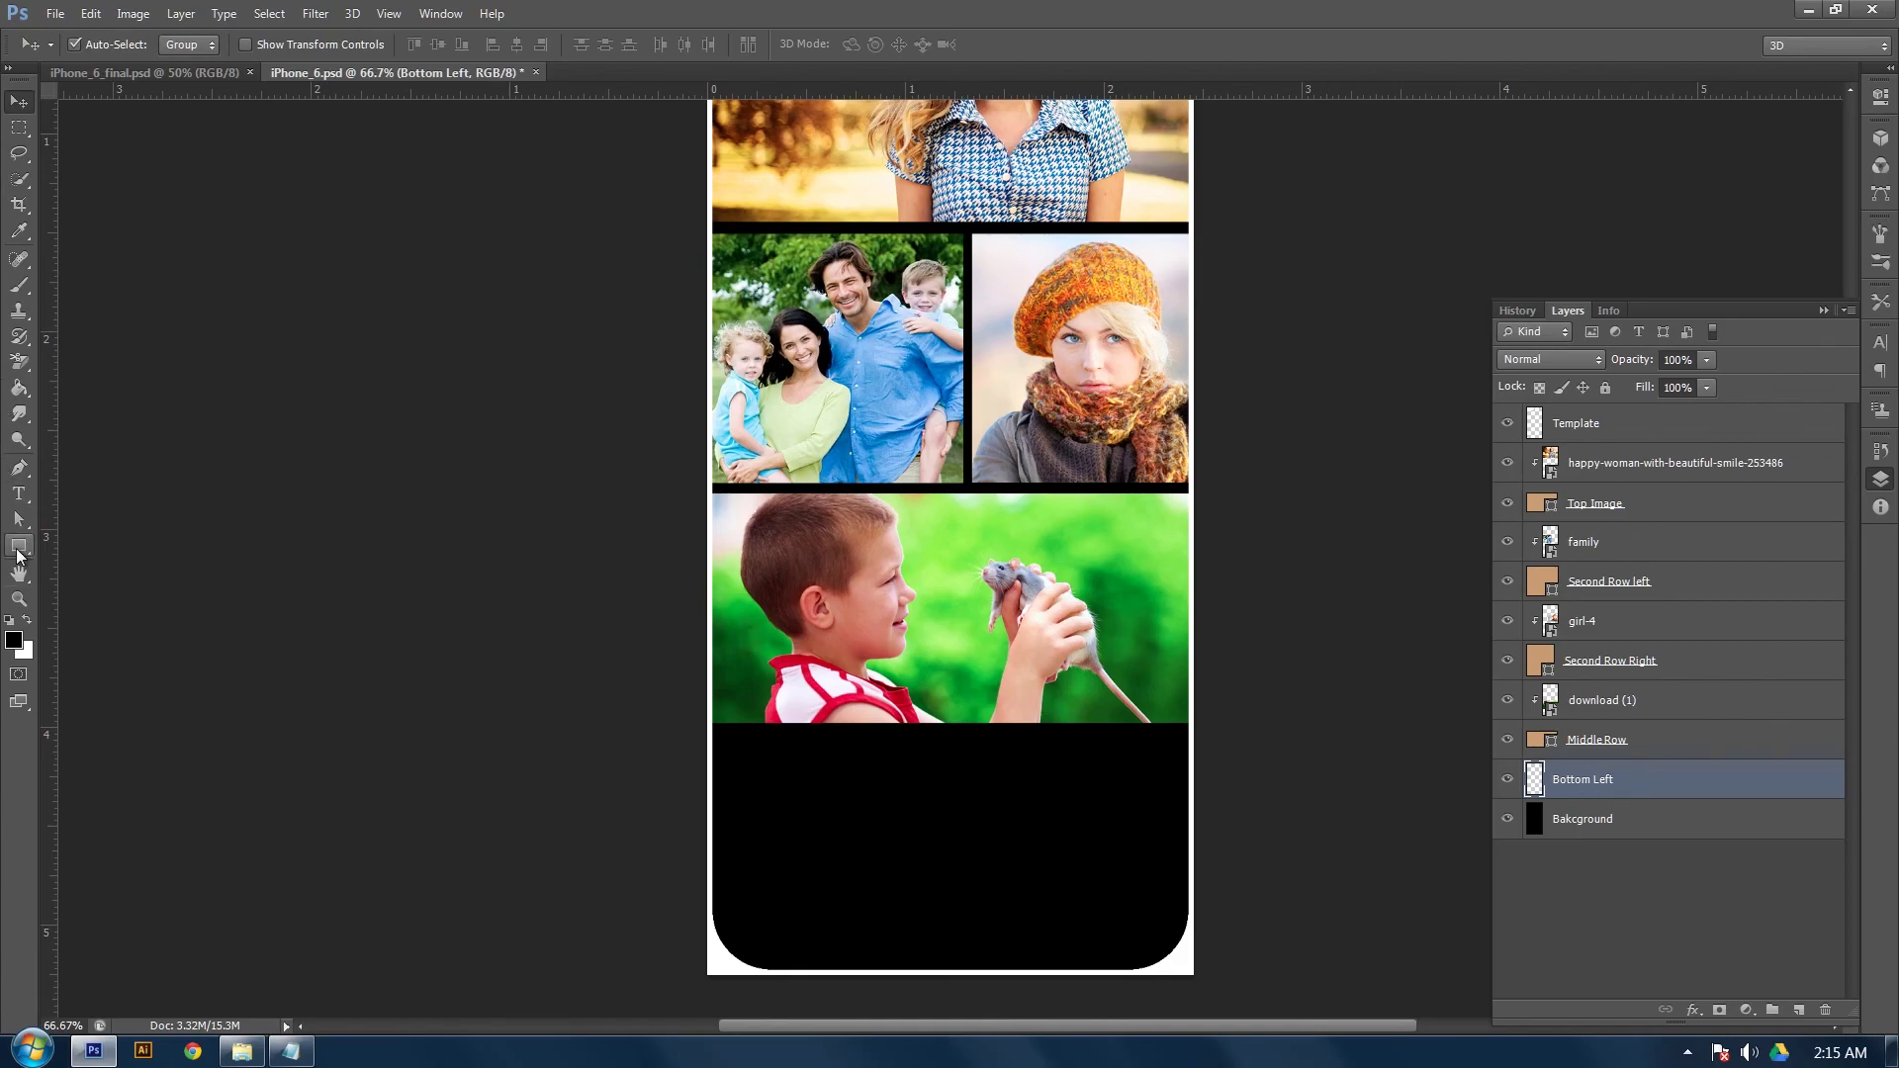
Draw a tan rectangle over the bottom-left area on the Bottom Left layer
click(19, 550)
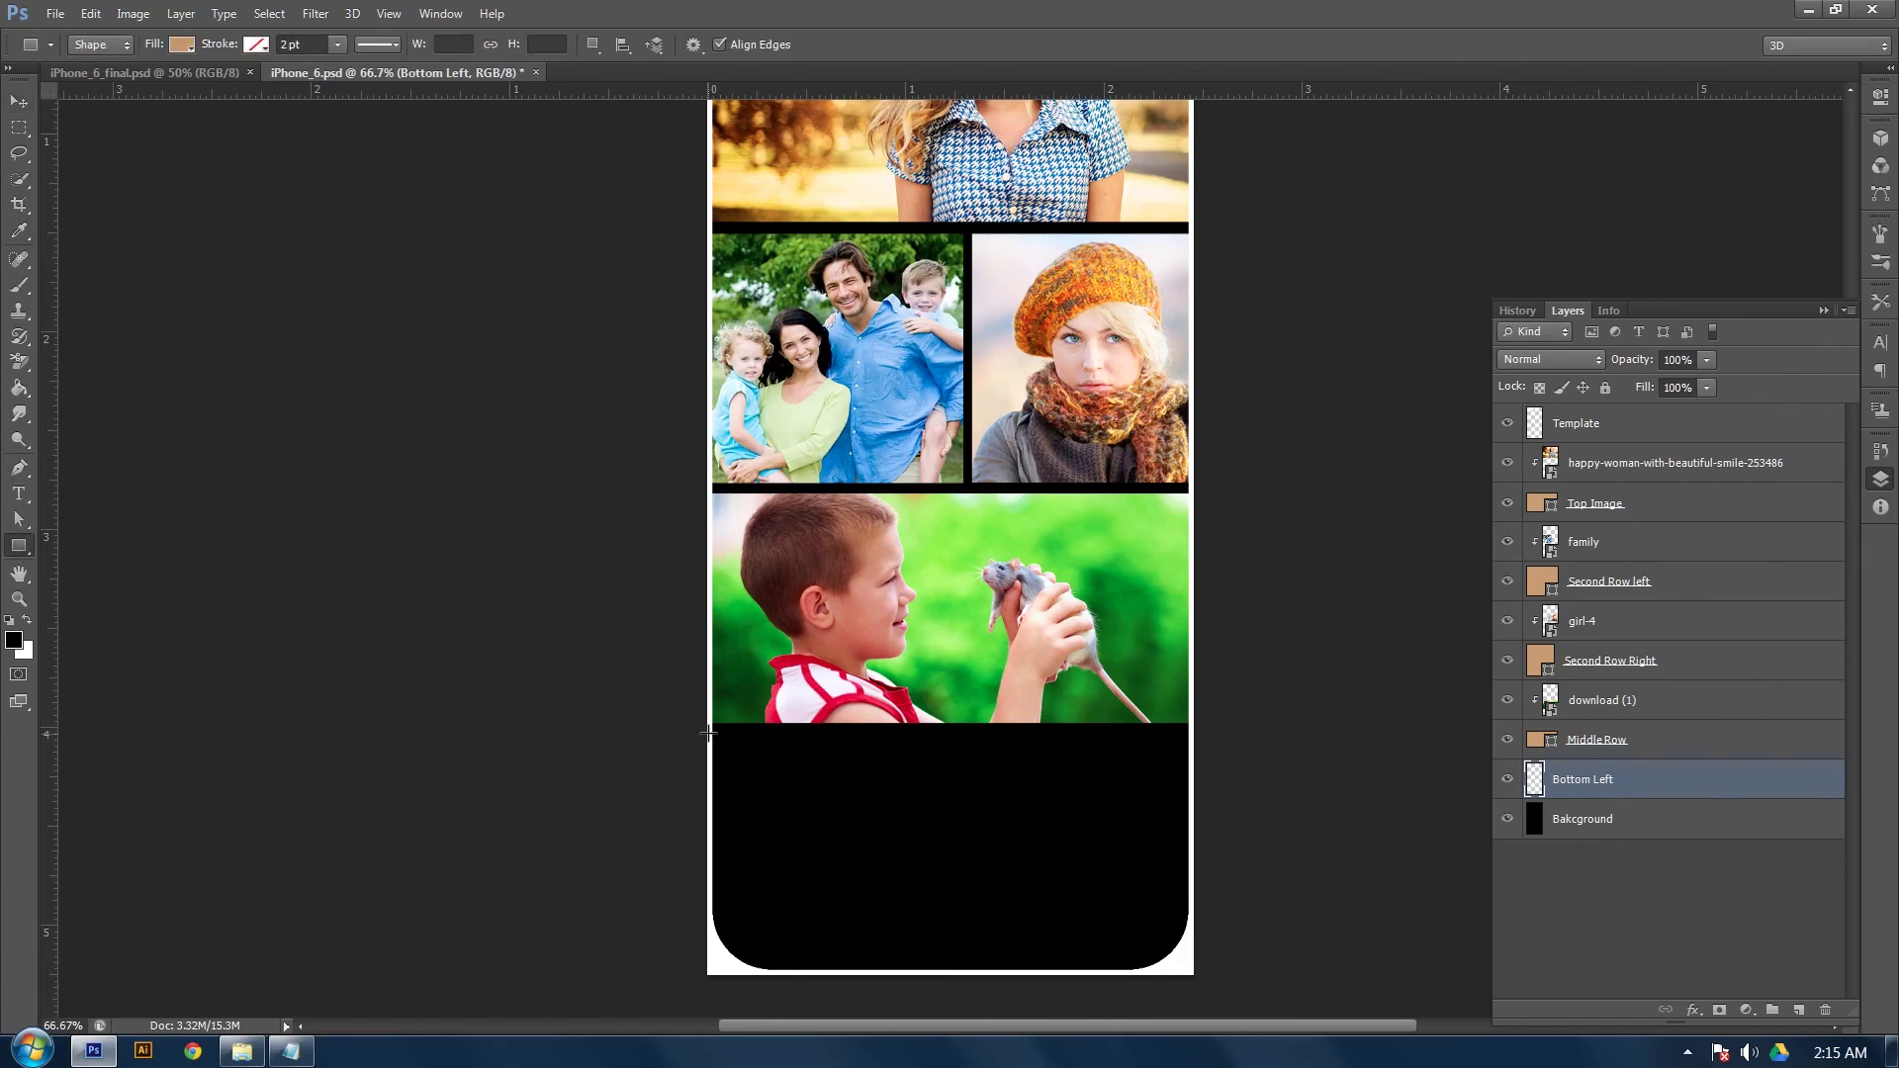
mouse_move(708, 732)
mouse_down()
mouse_move(847, 870)
mouse_move(907, 975)
mouse_move(840, 812)
mouse_move(761, 473)
mouse_move(891, 381)
mouse_move(861, 277)
mouse_move(957, 445)
mouse_move(952, 428)
mouse_up()
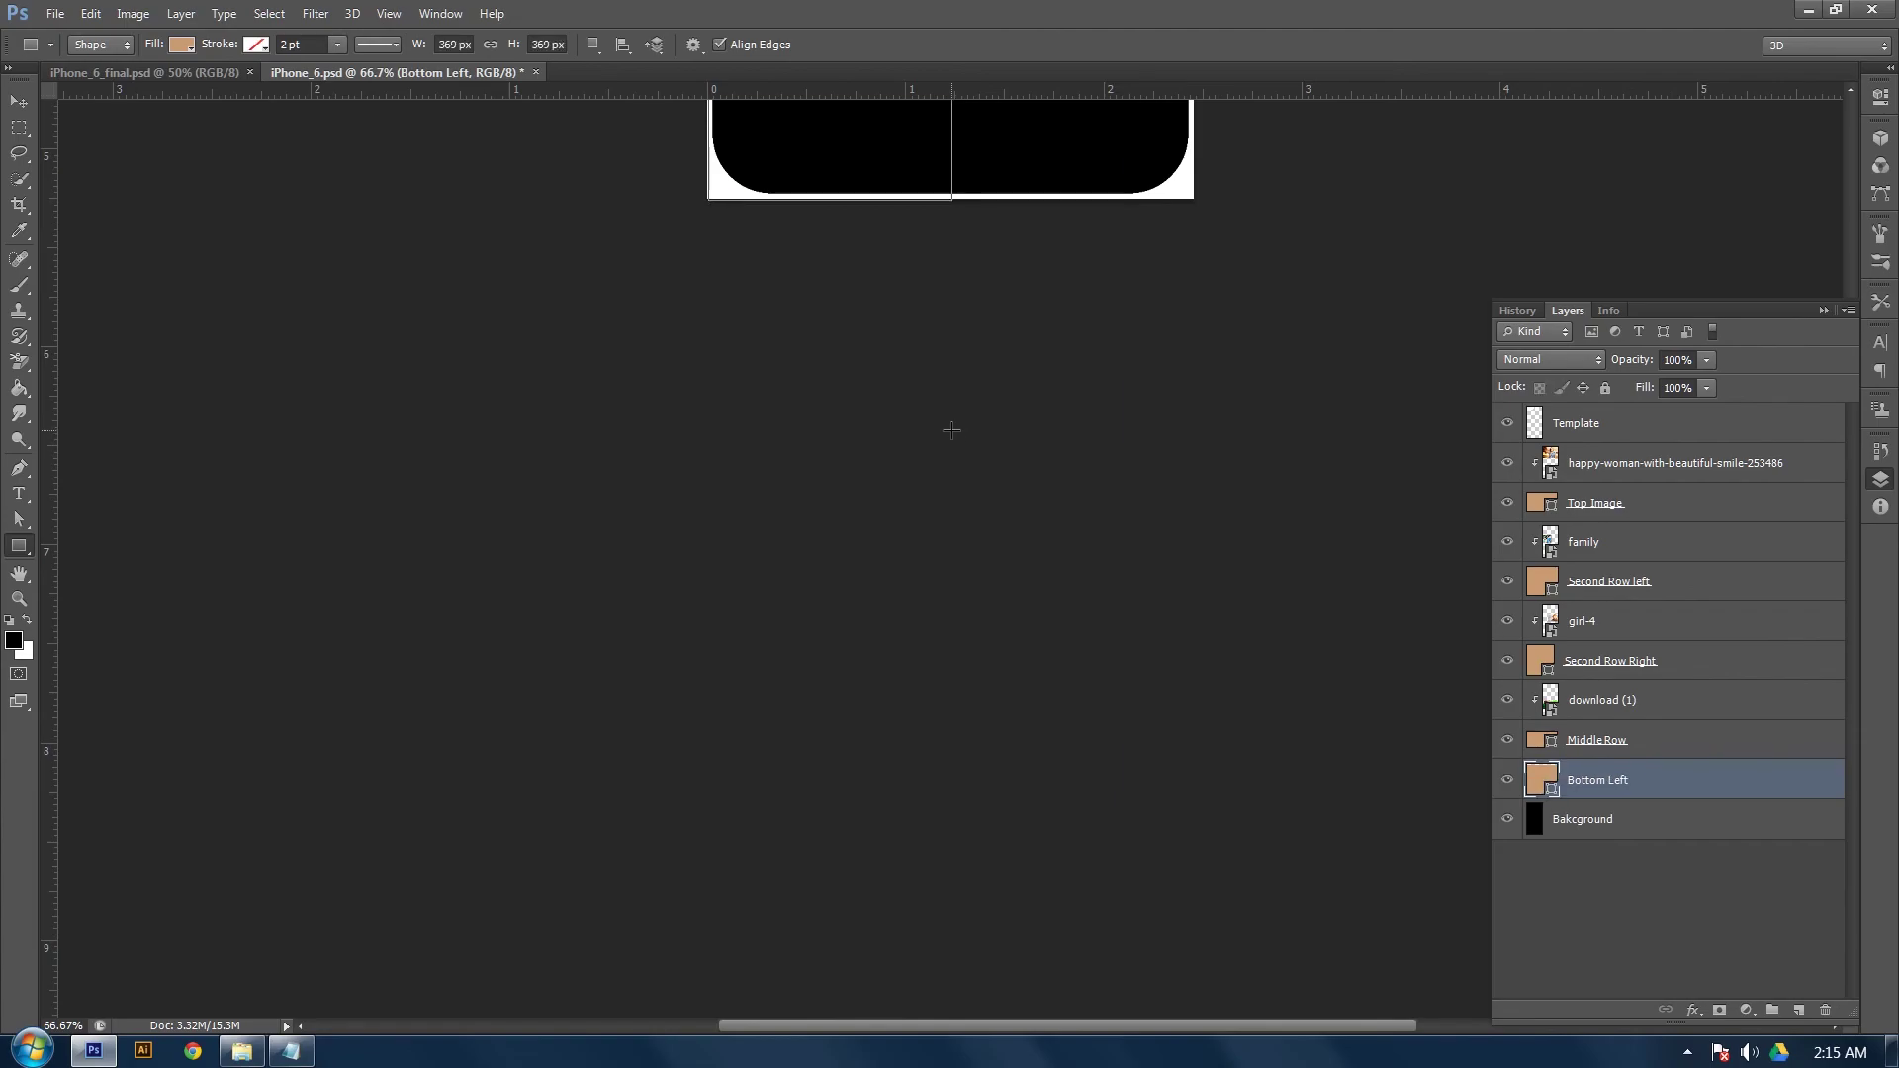
scroll(952, 428, up, 1)
scroll(952, 428, up, 6)
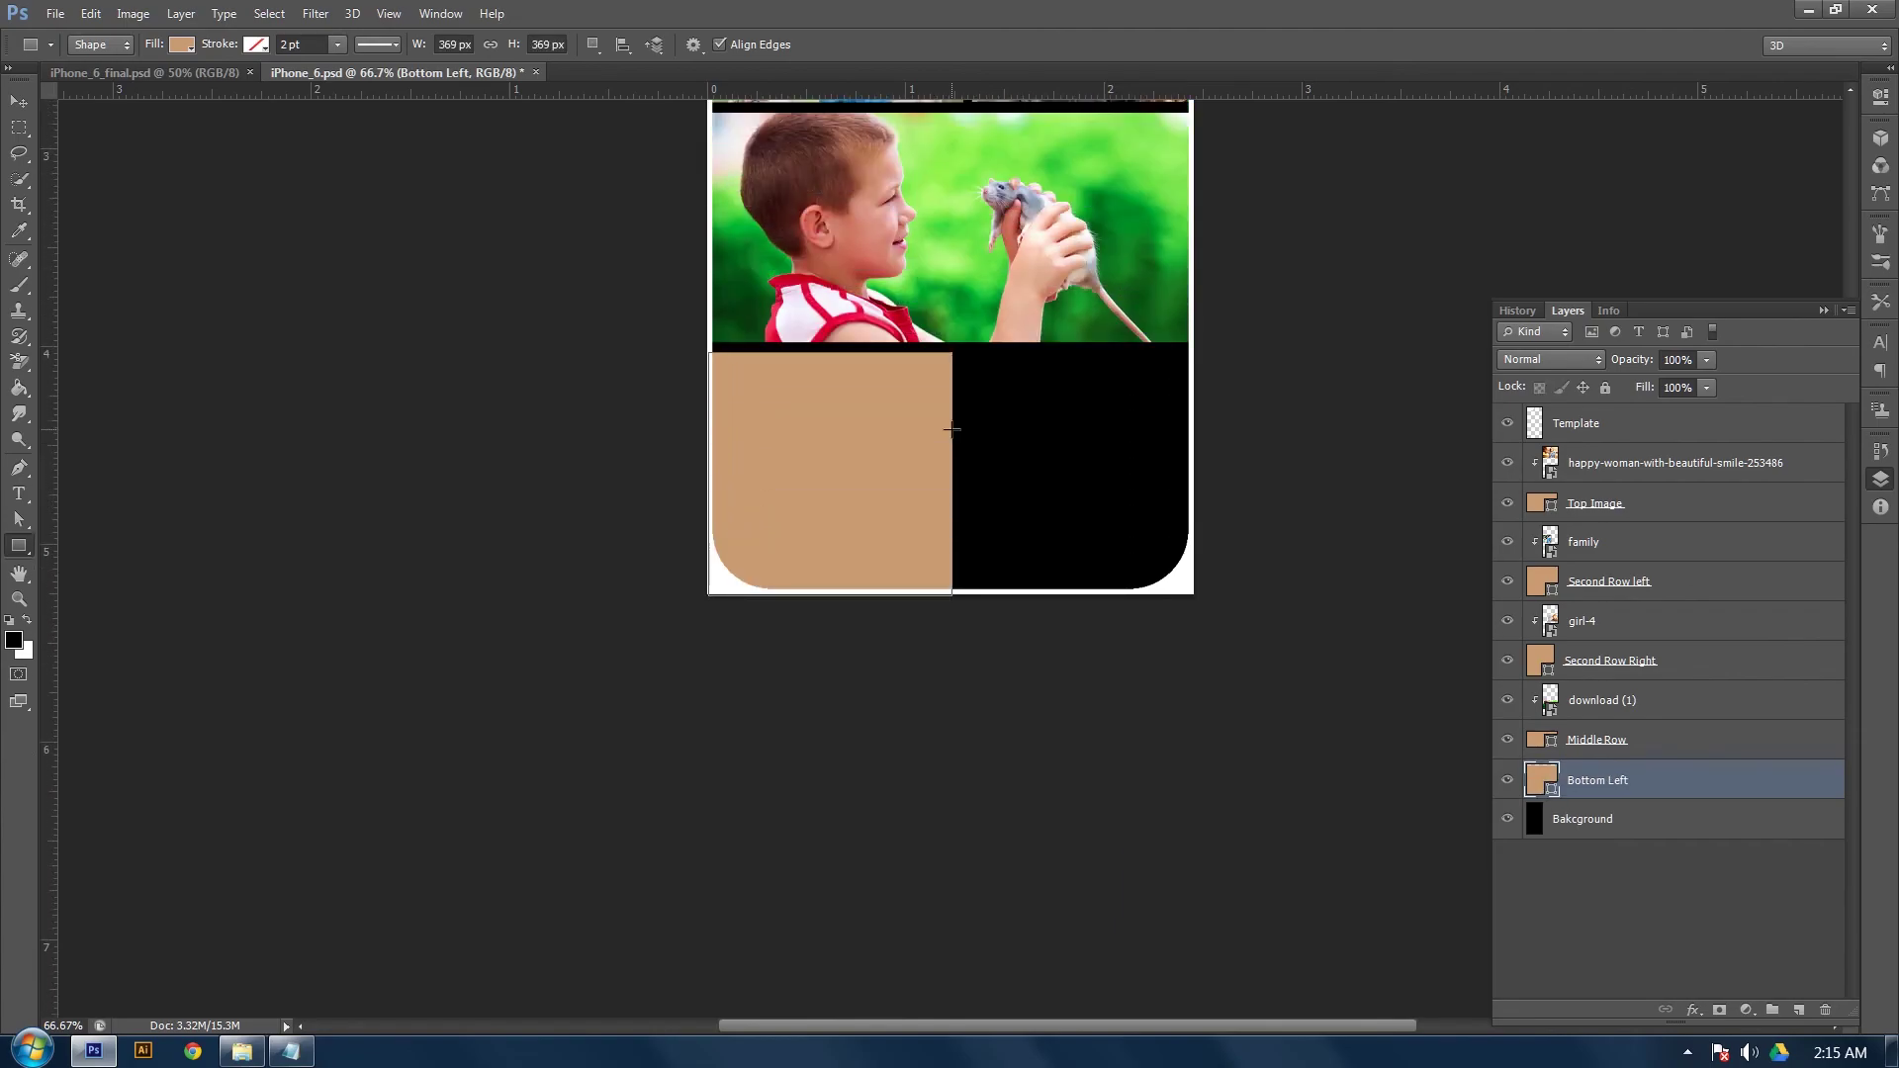
click(20, 102)
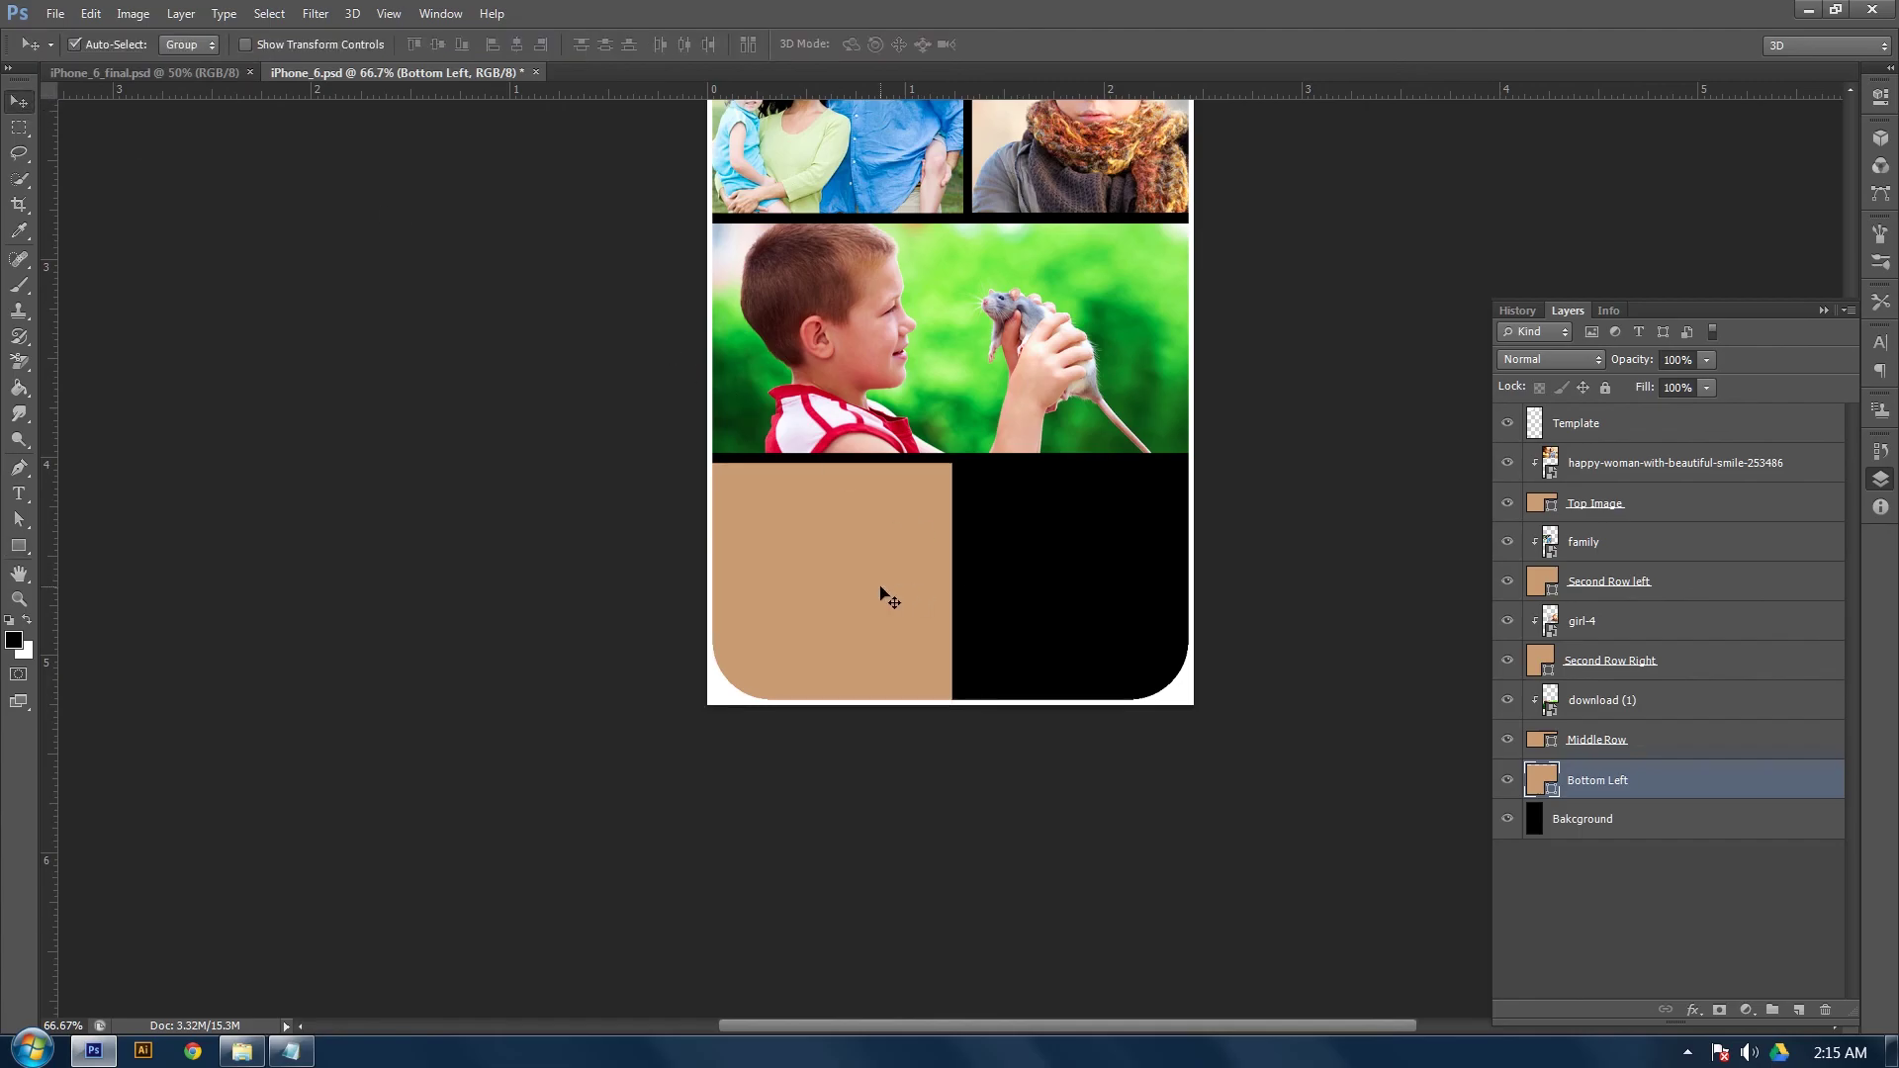
Narrow the Bottom Left shape from its right side to about 98.65% width
key(ctrl+t)
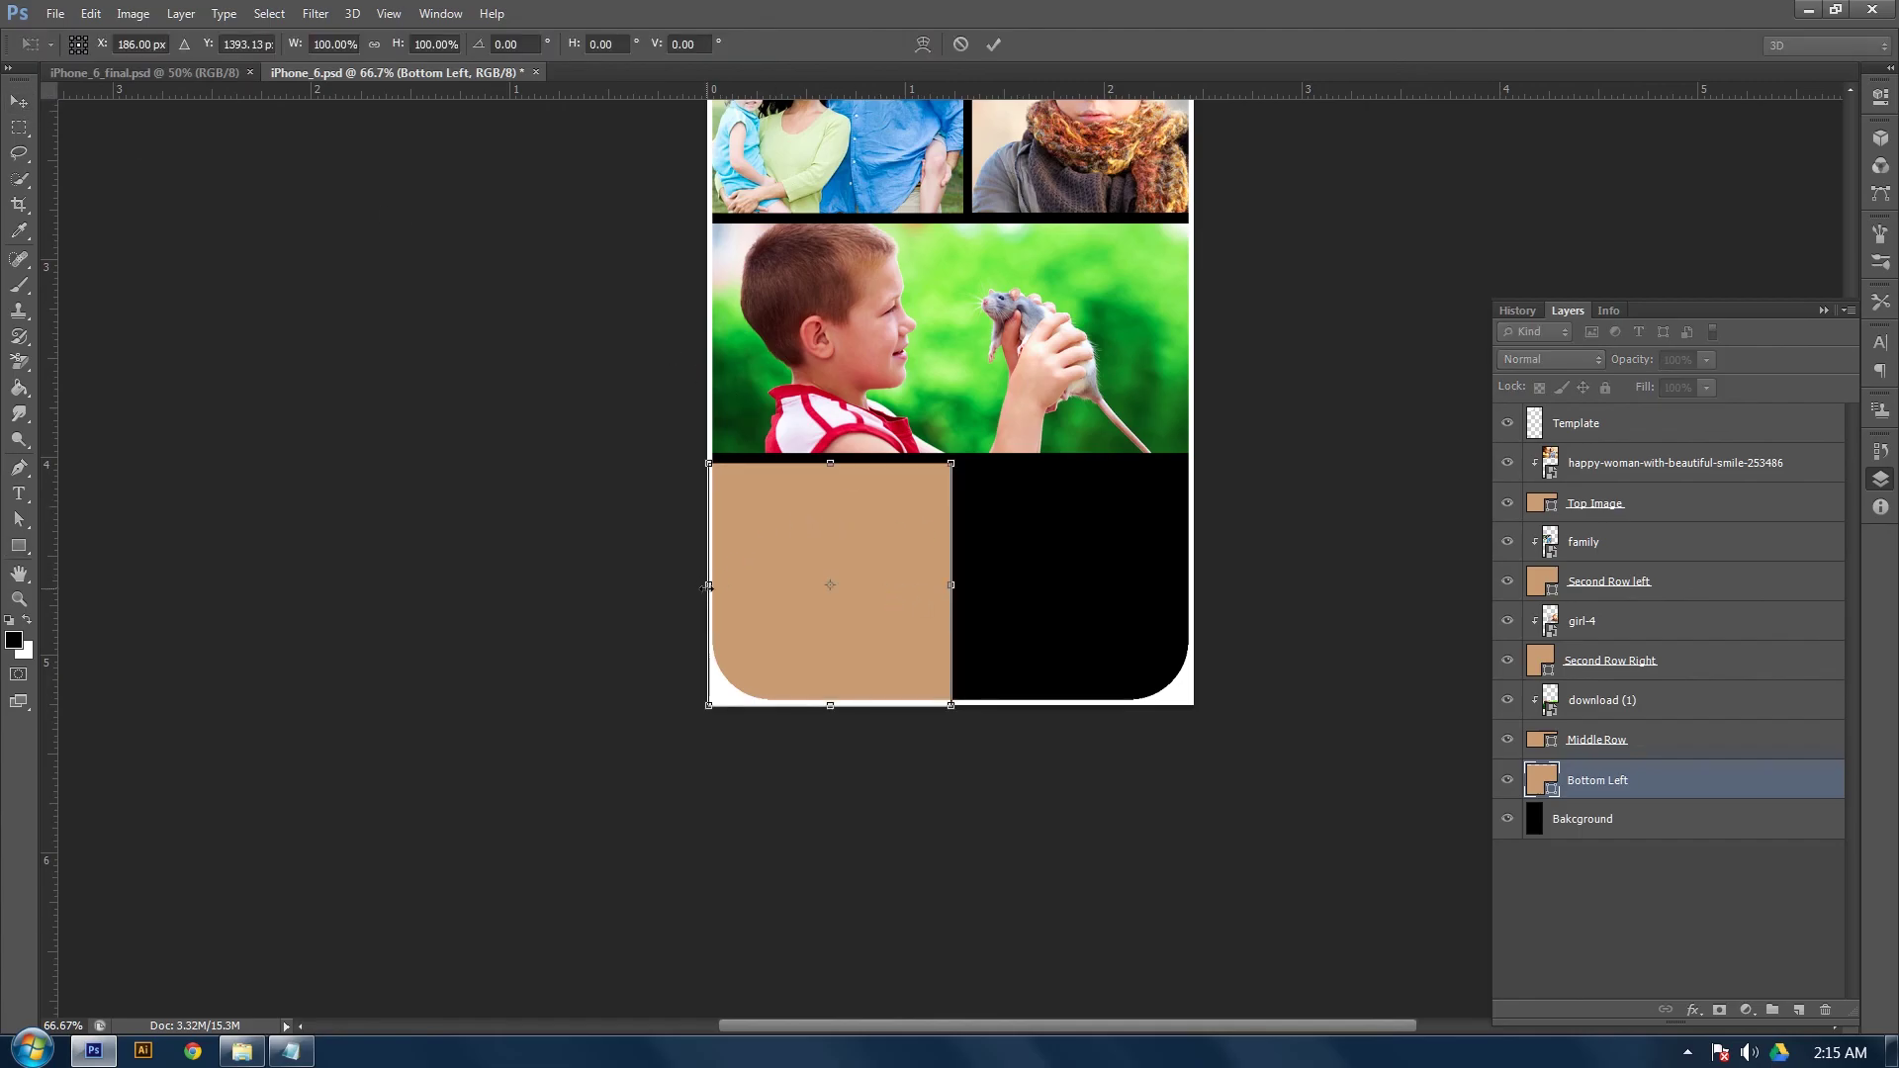
drag(707, 586, 707, 586)
key(Return)
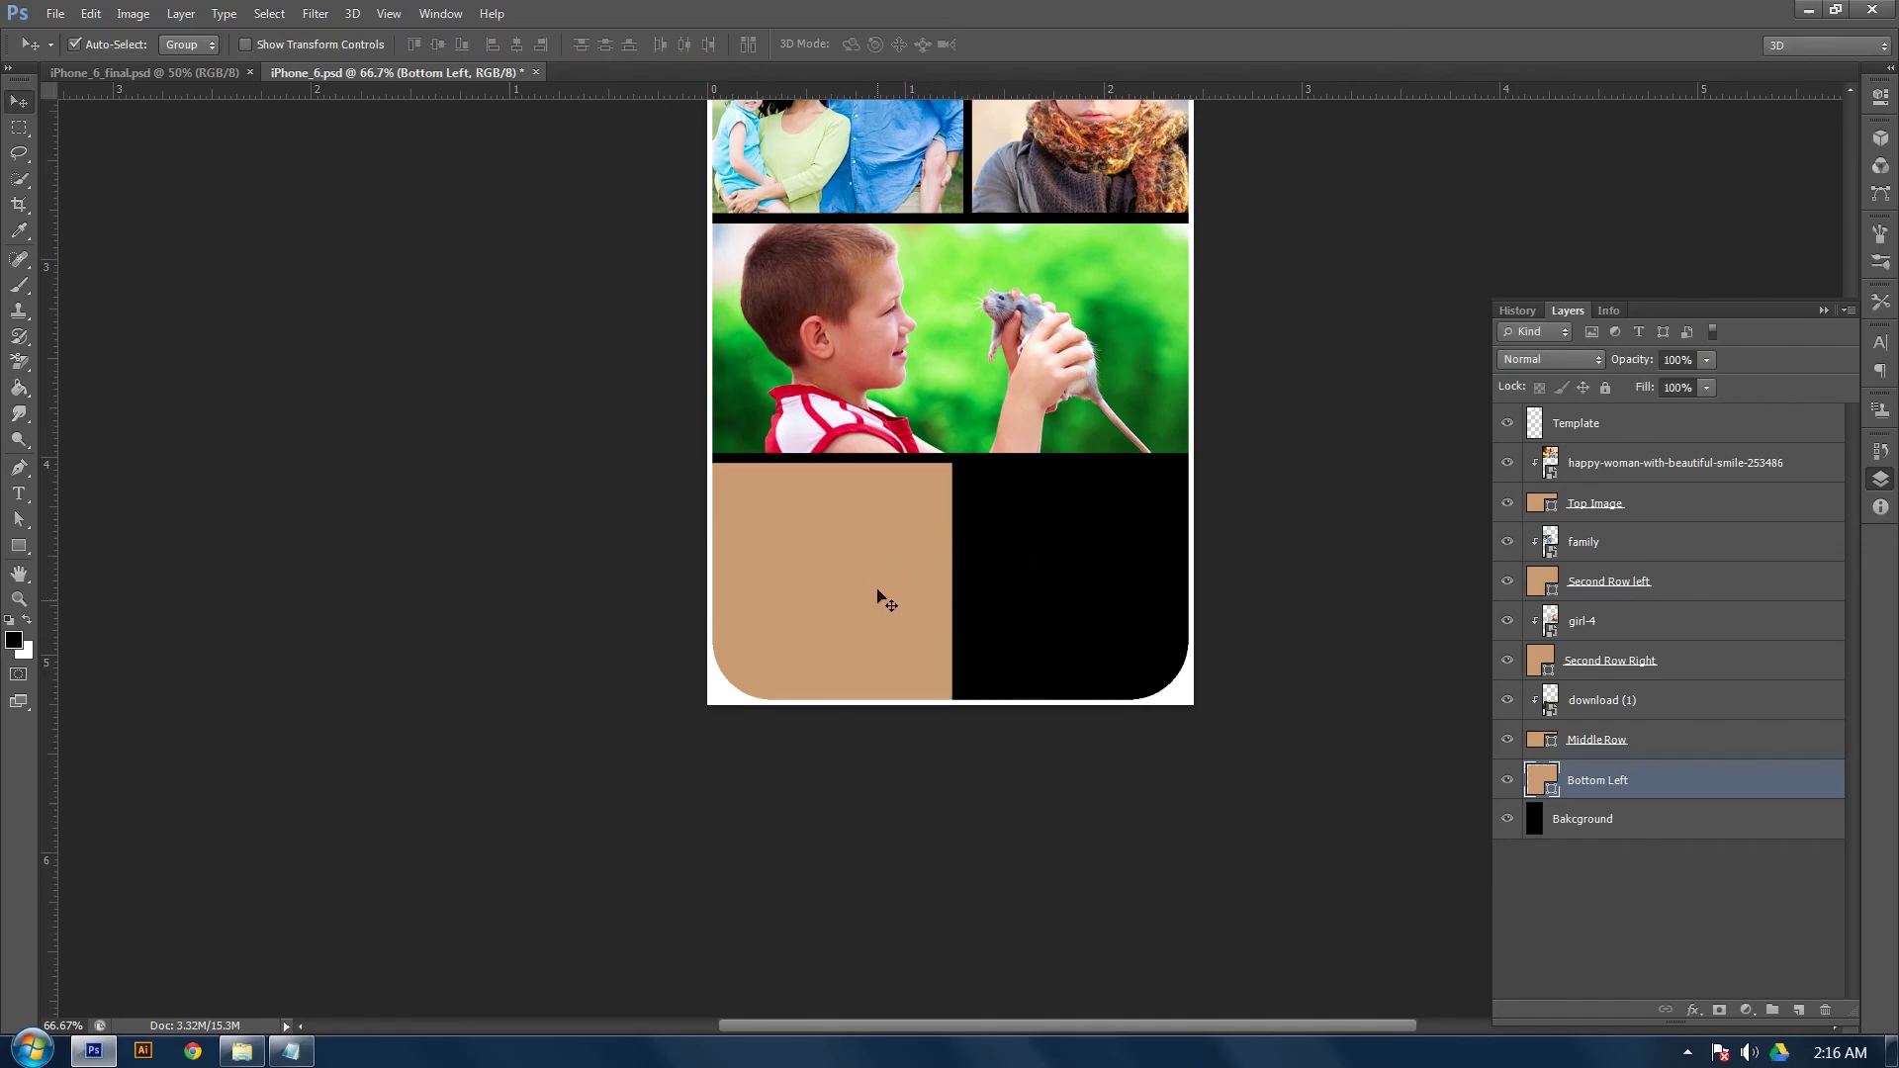
key(ctrl+t)
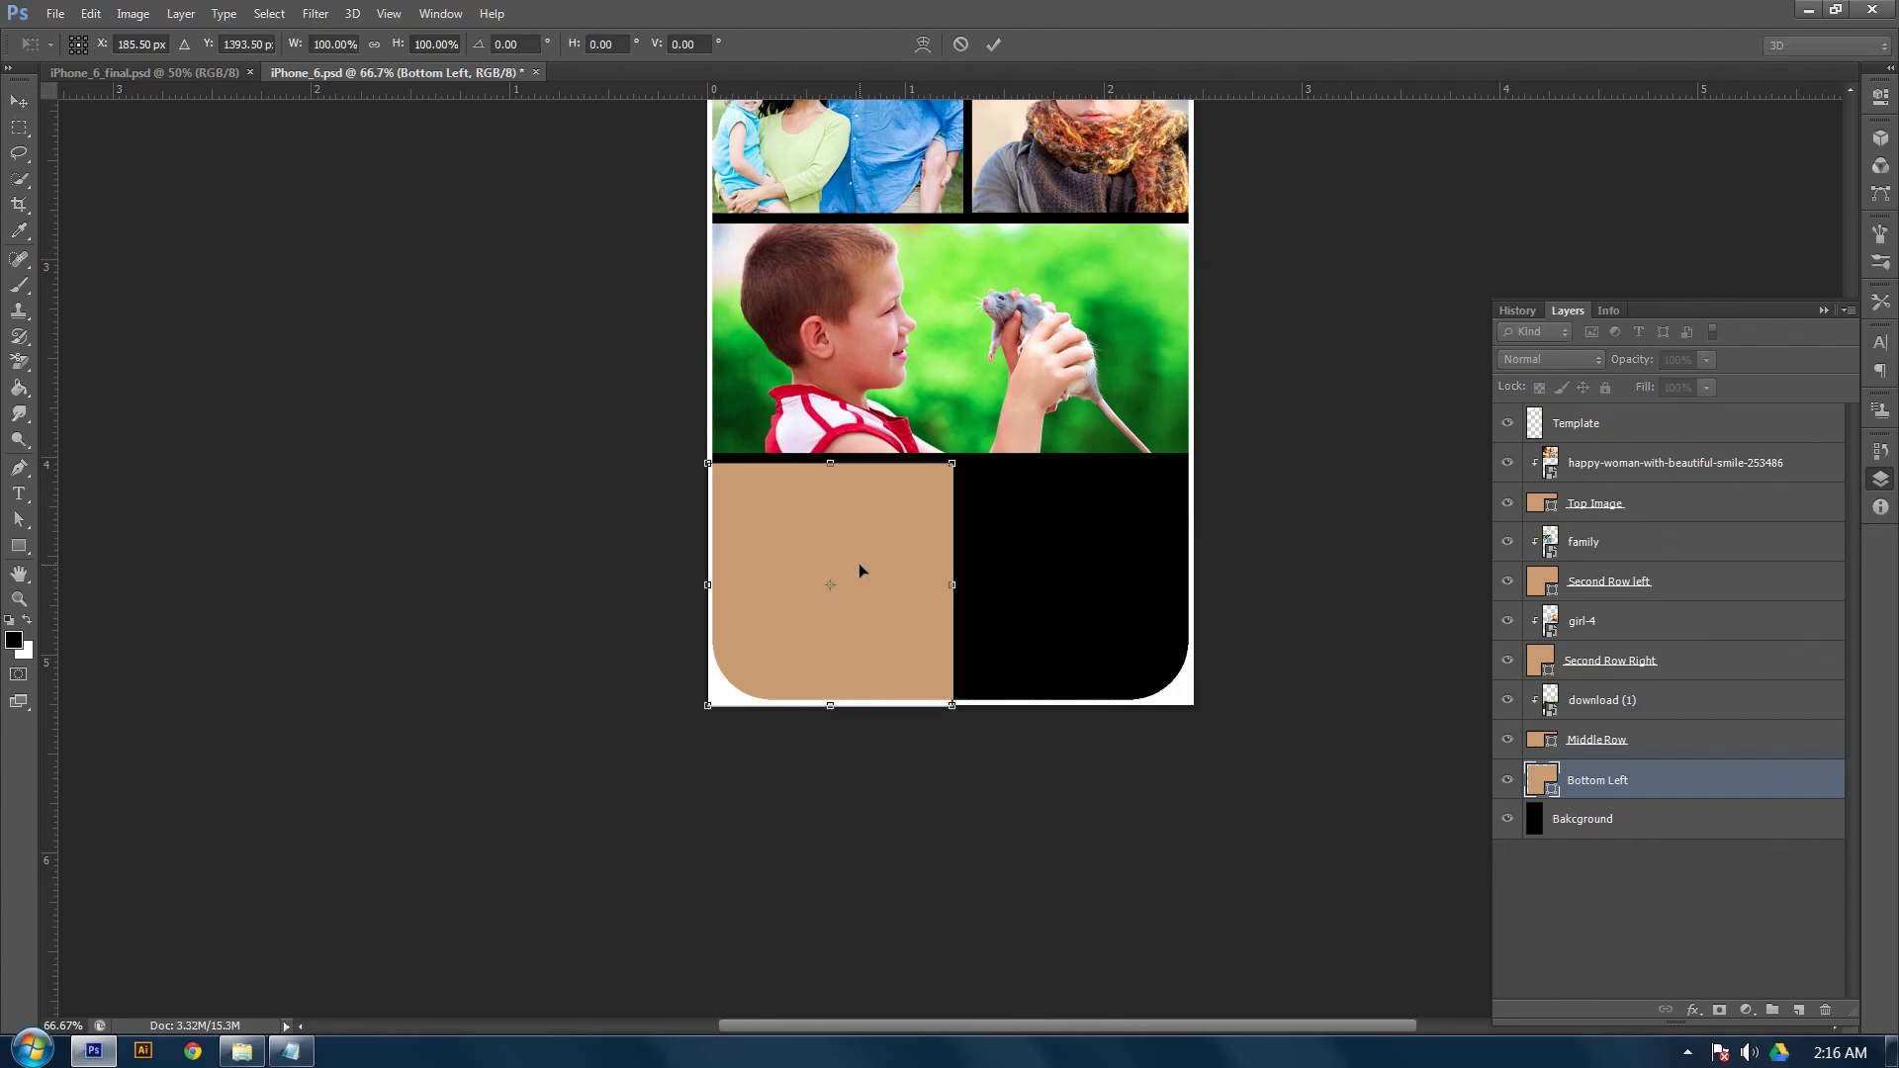
drag(946, 585, 939, 587)
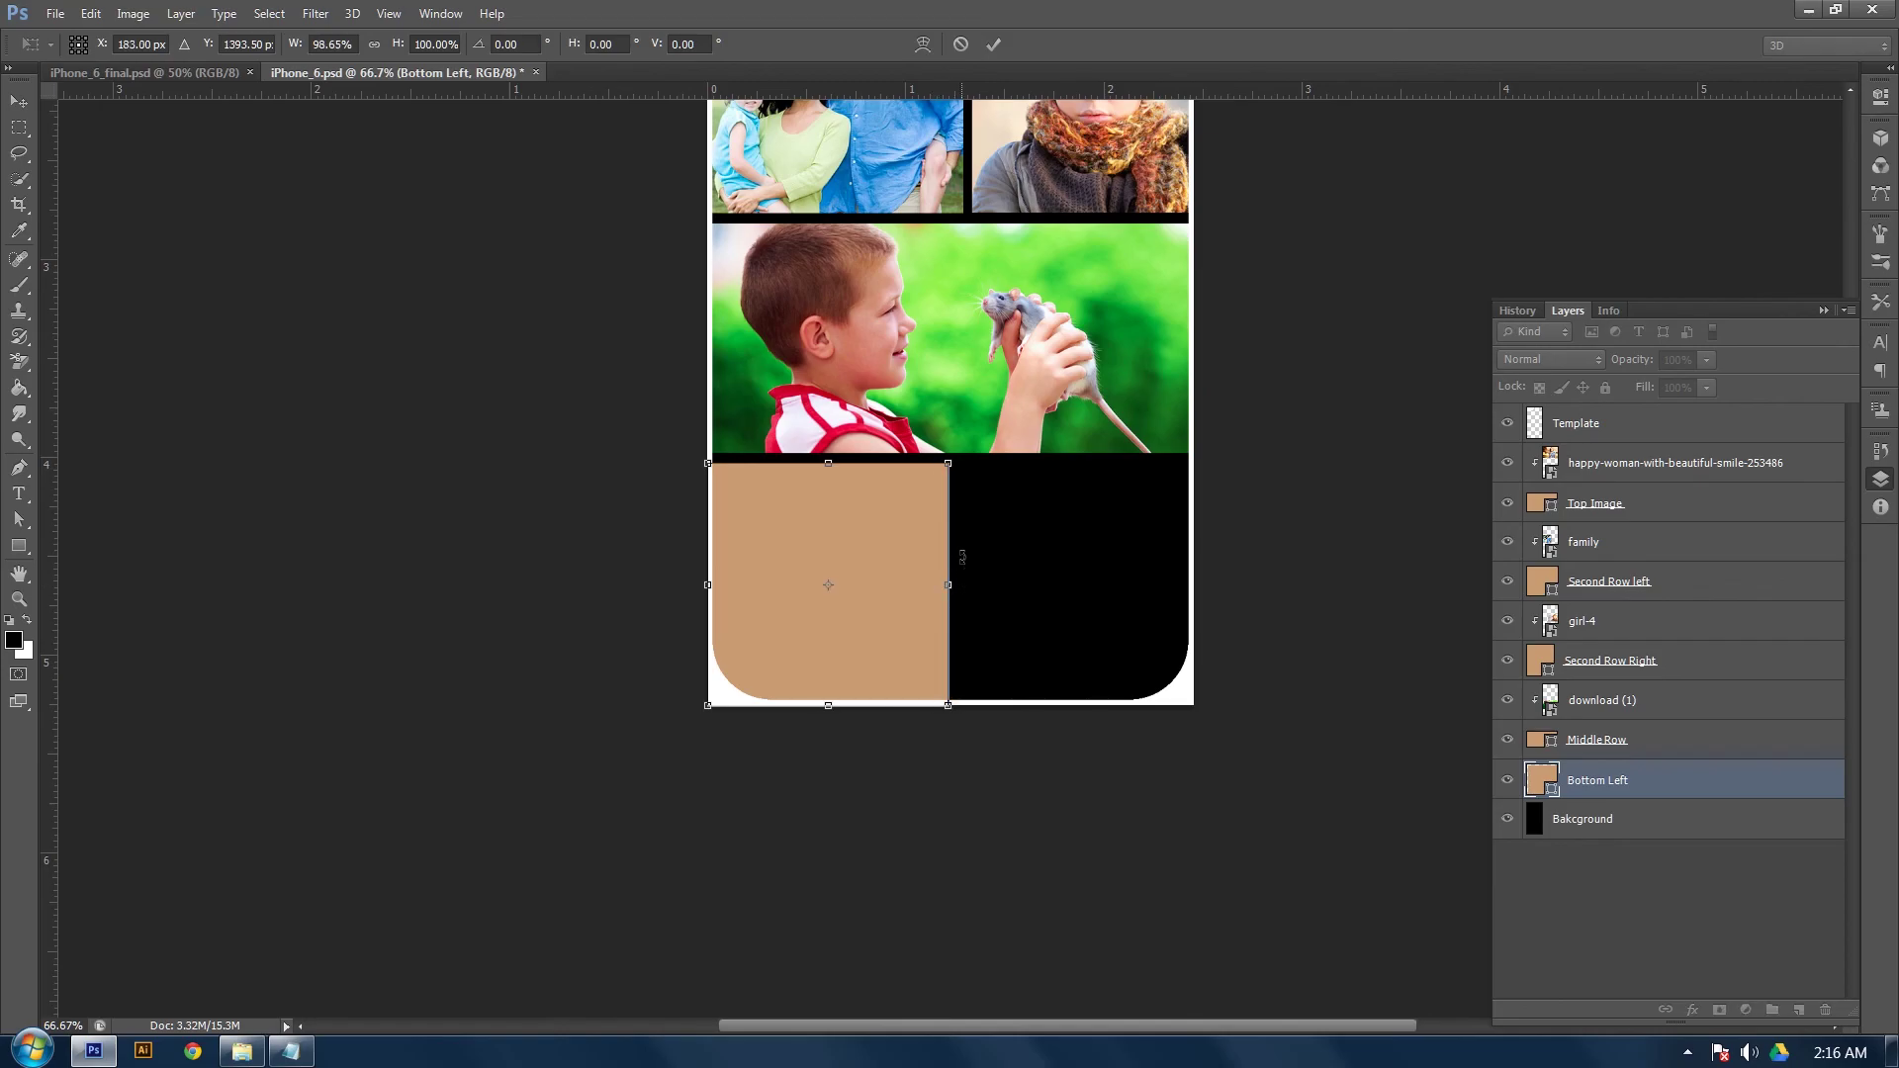
Commit the narrowed Bottom Left shape and add a new layer clipped to it
click(994, 44)
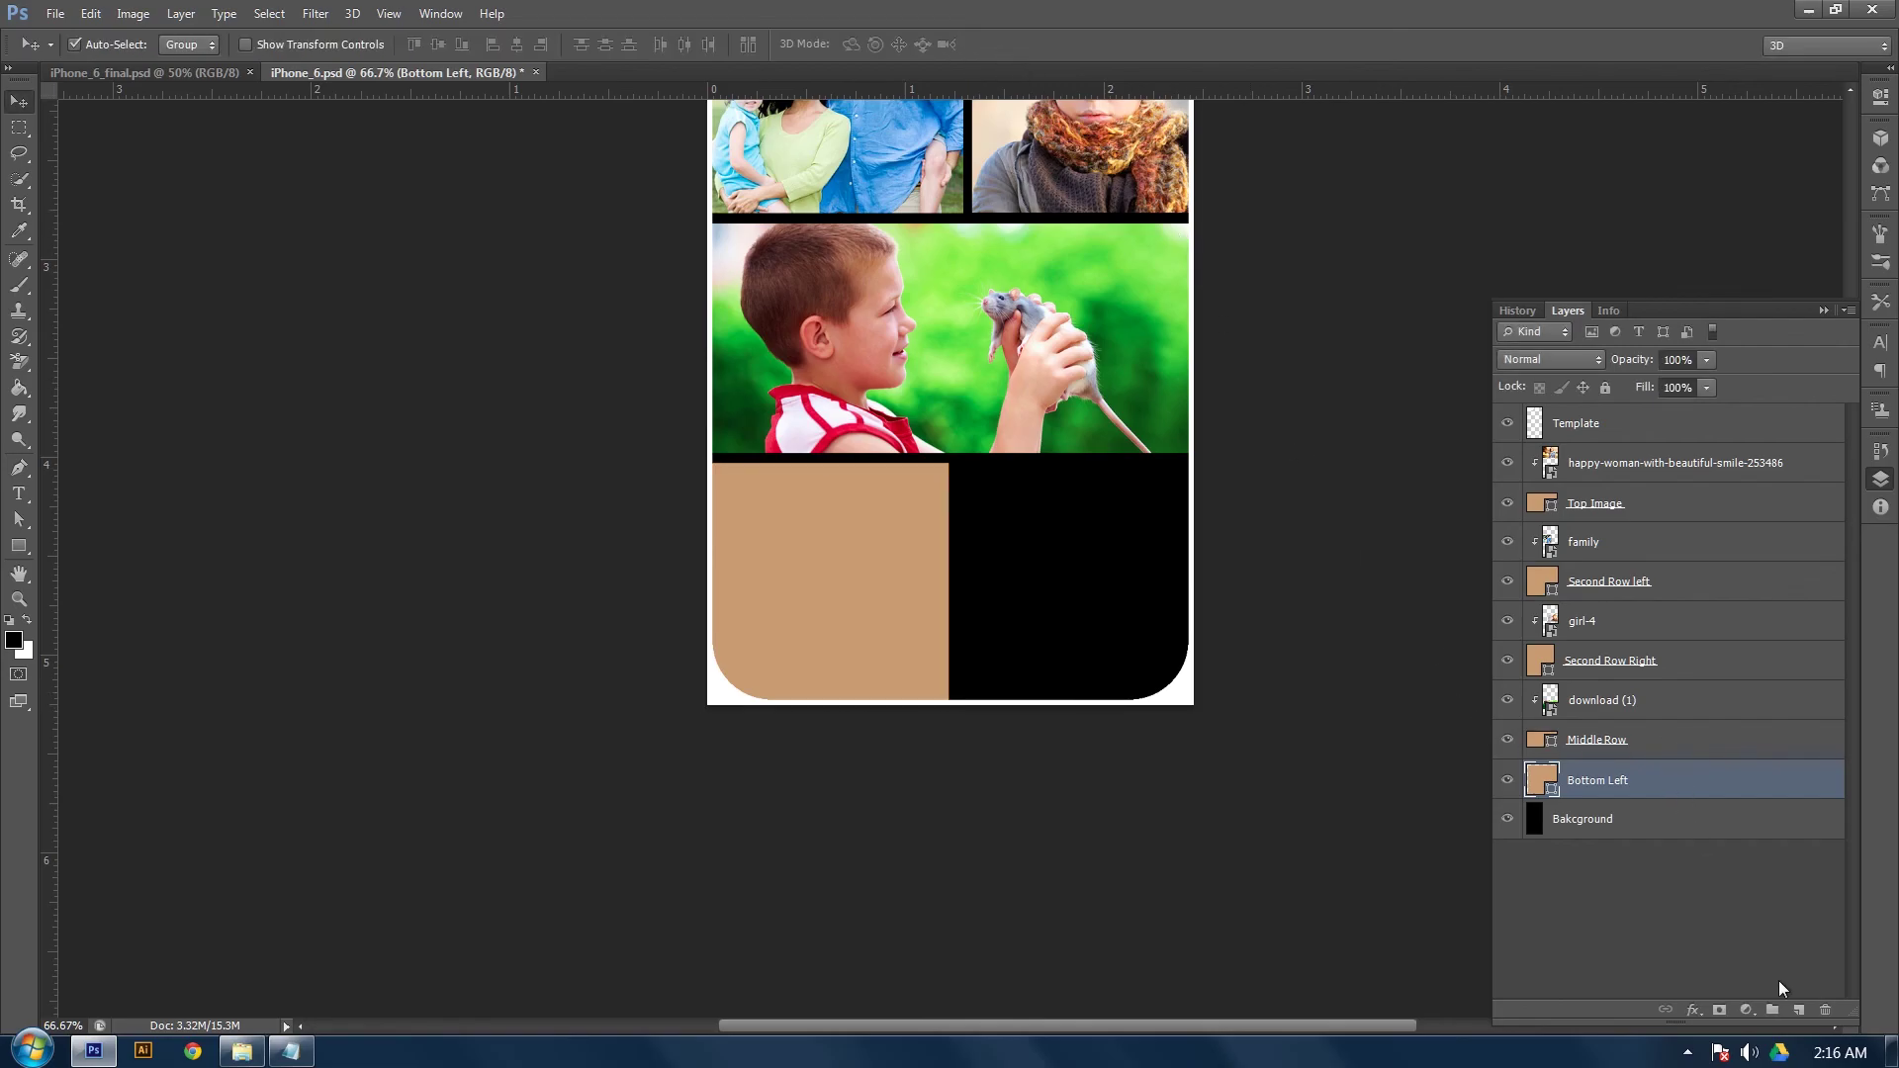
click(1800, 1010)
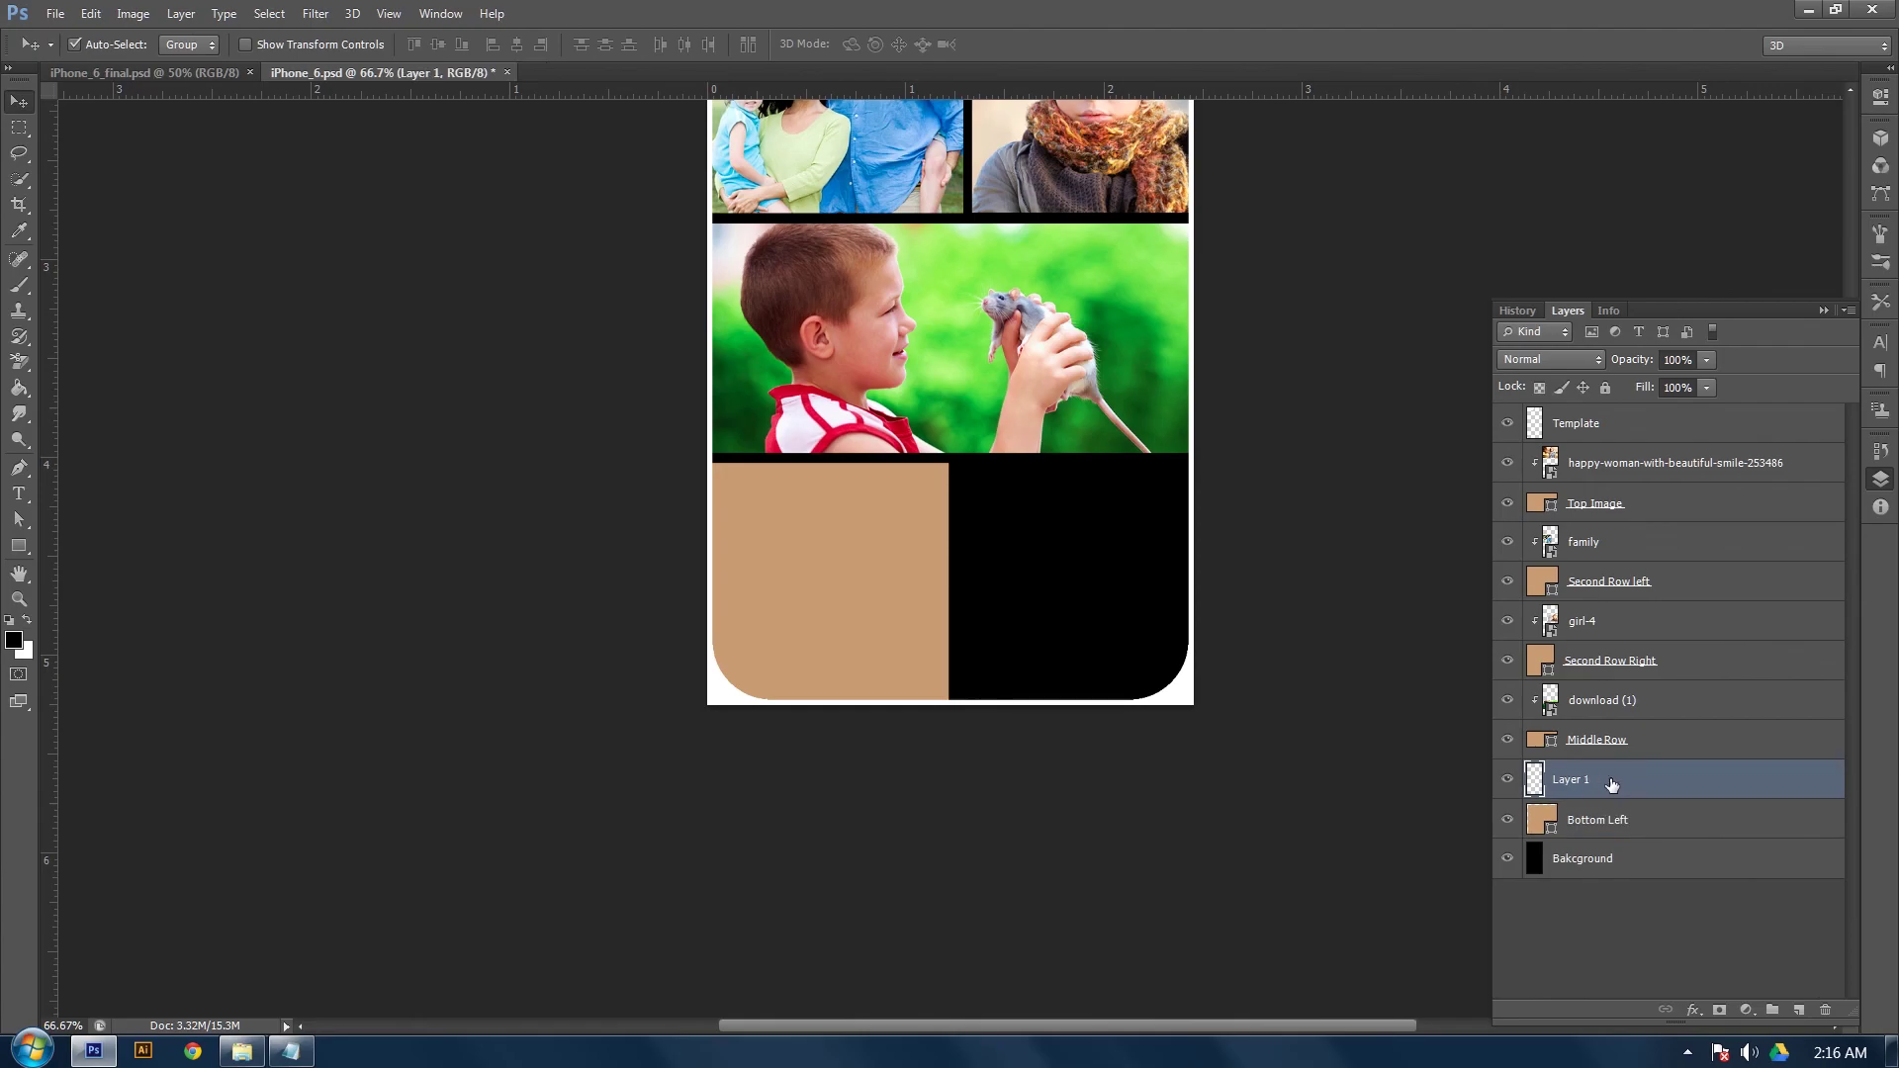
drag(1615, 785, 1625, 793)
alt+click(1625, 793)
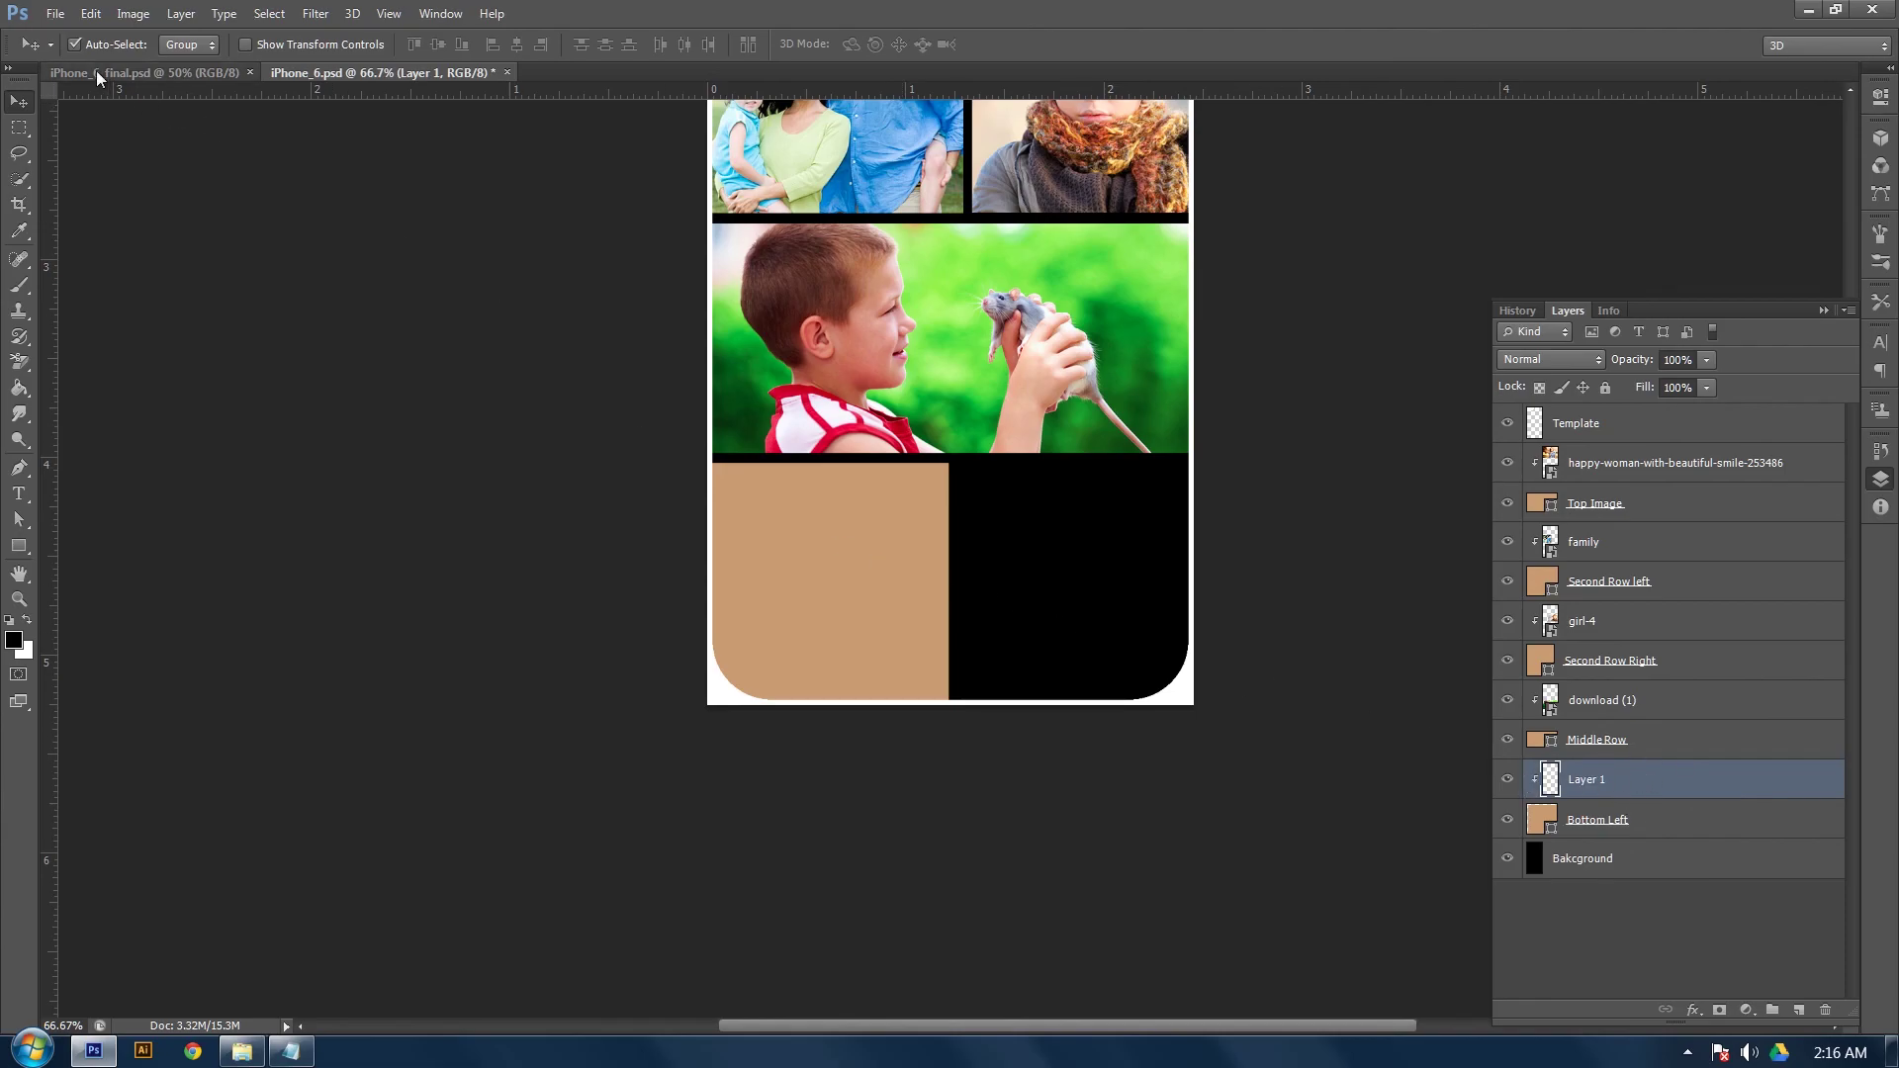
Place kids-modeling-agencies and scale it down to fill the bottom-left slot
click(76, 14)
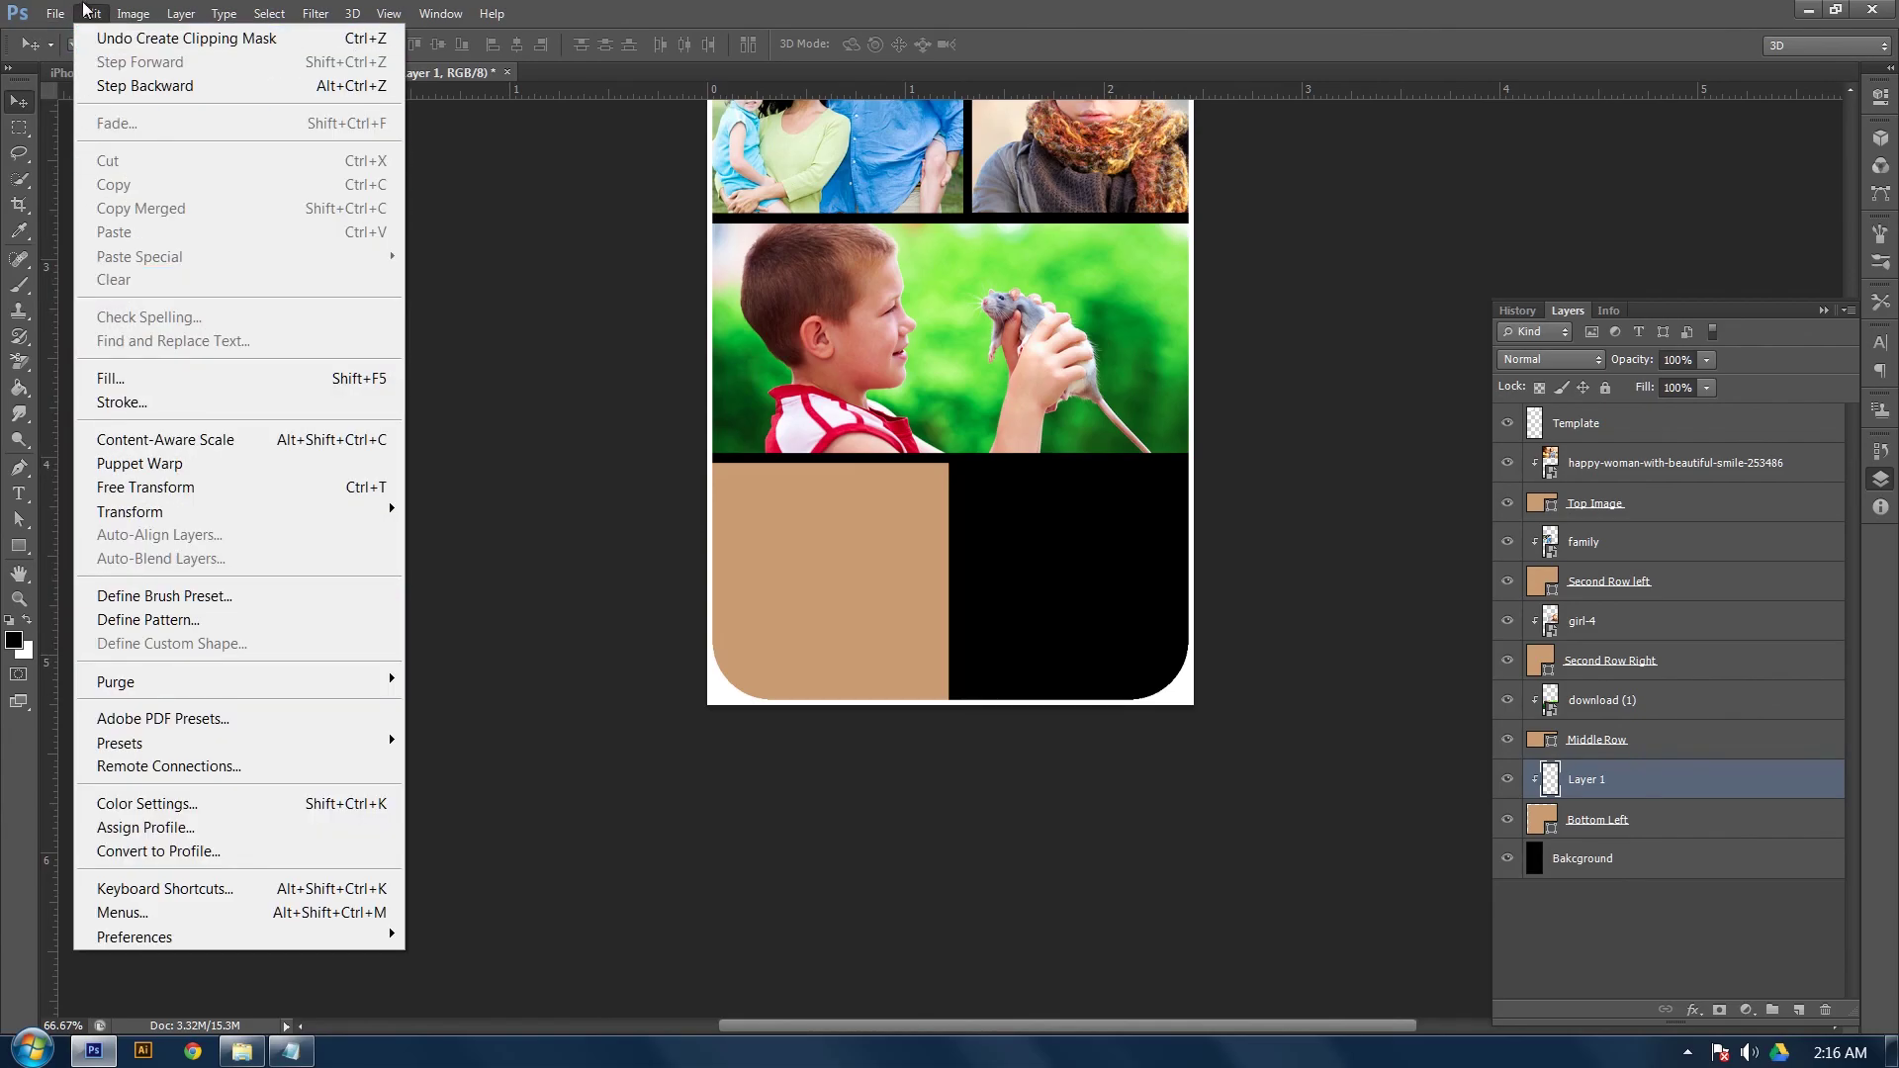
mouse_move(68, 17)
click(119, 421)
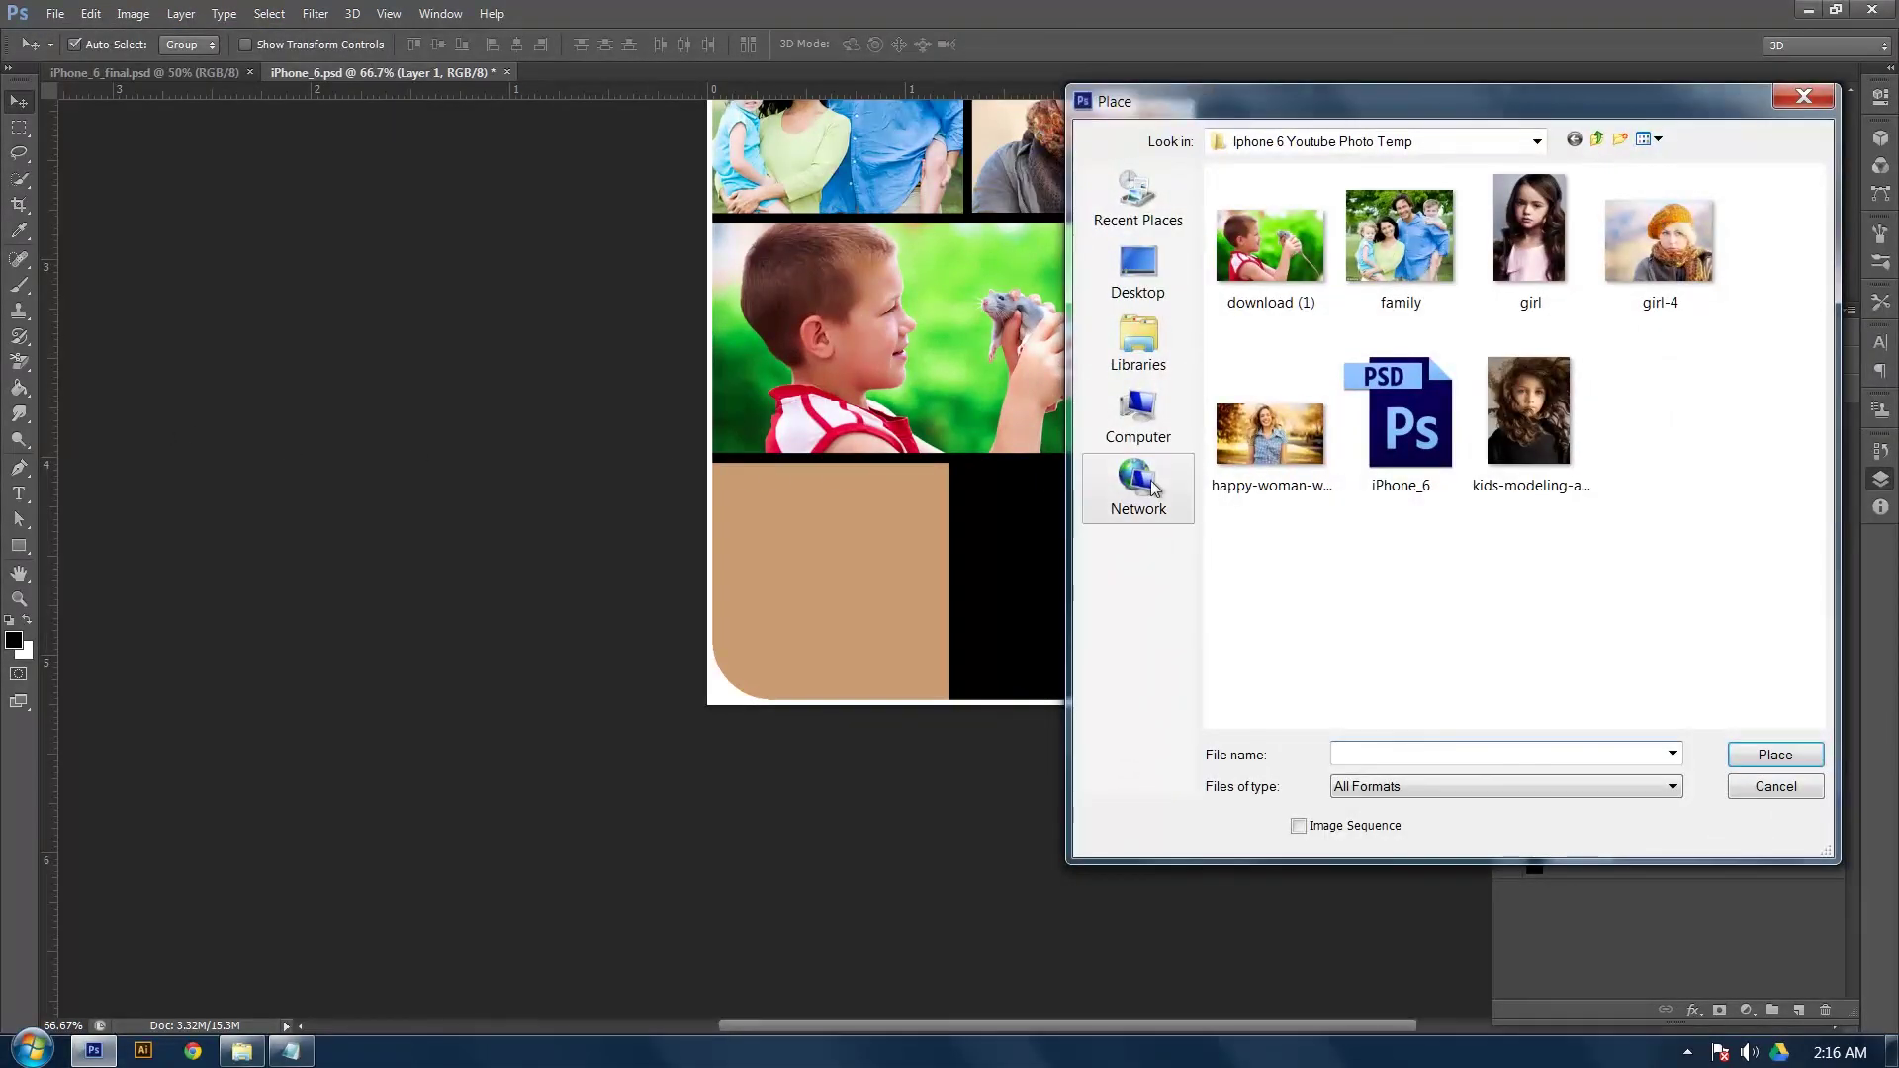
click(1535, 406)
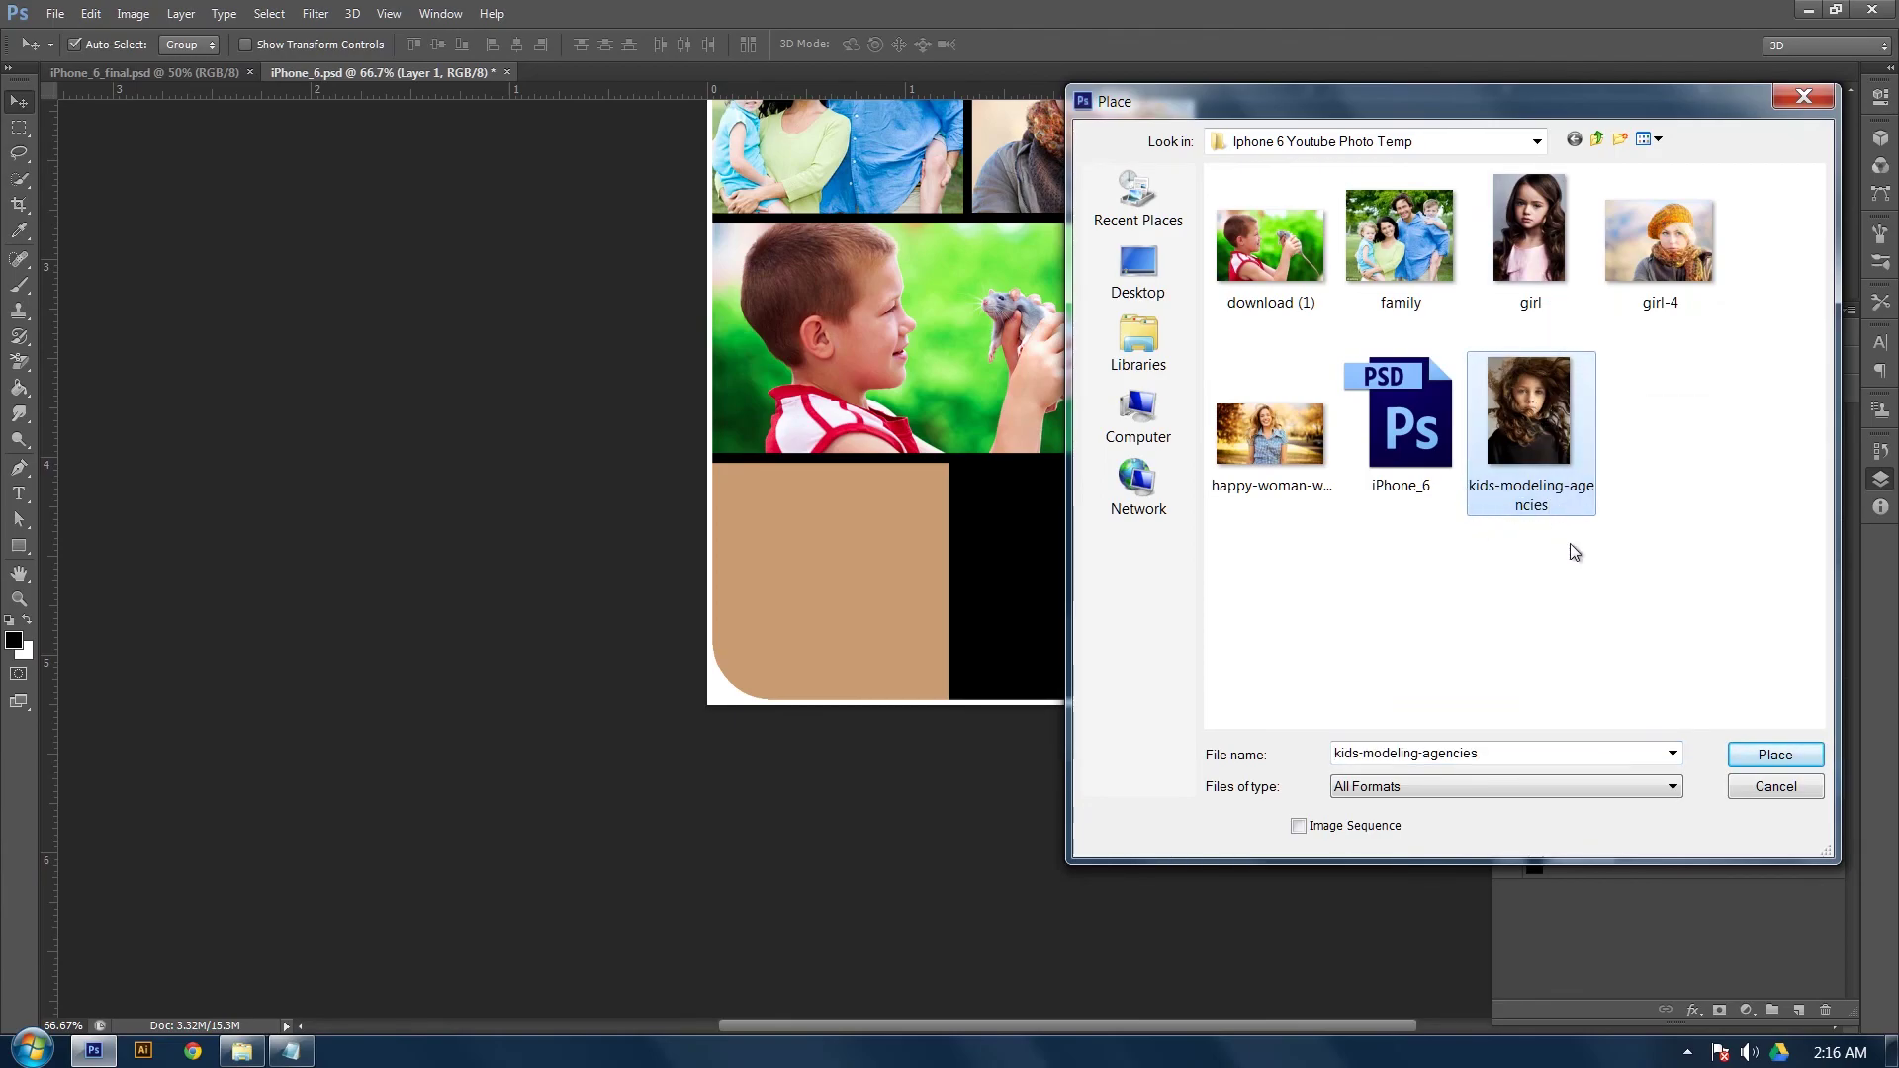
click(1766, 757)
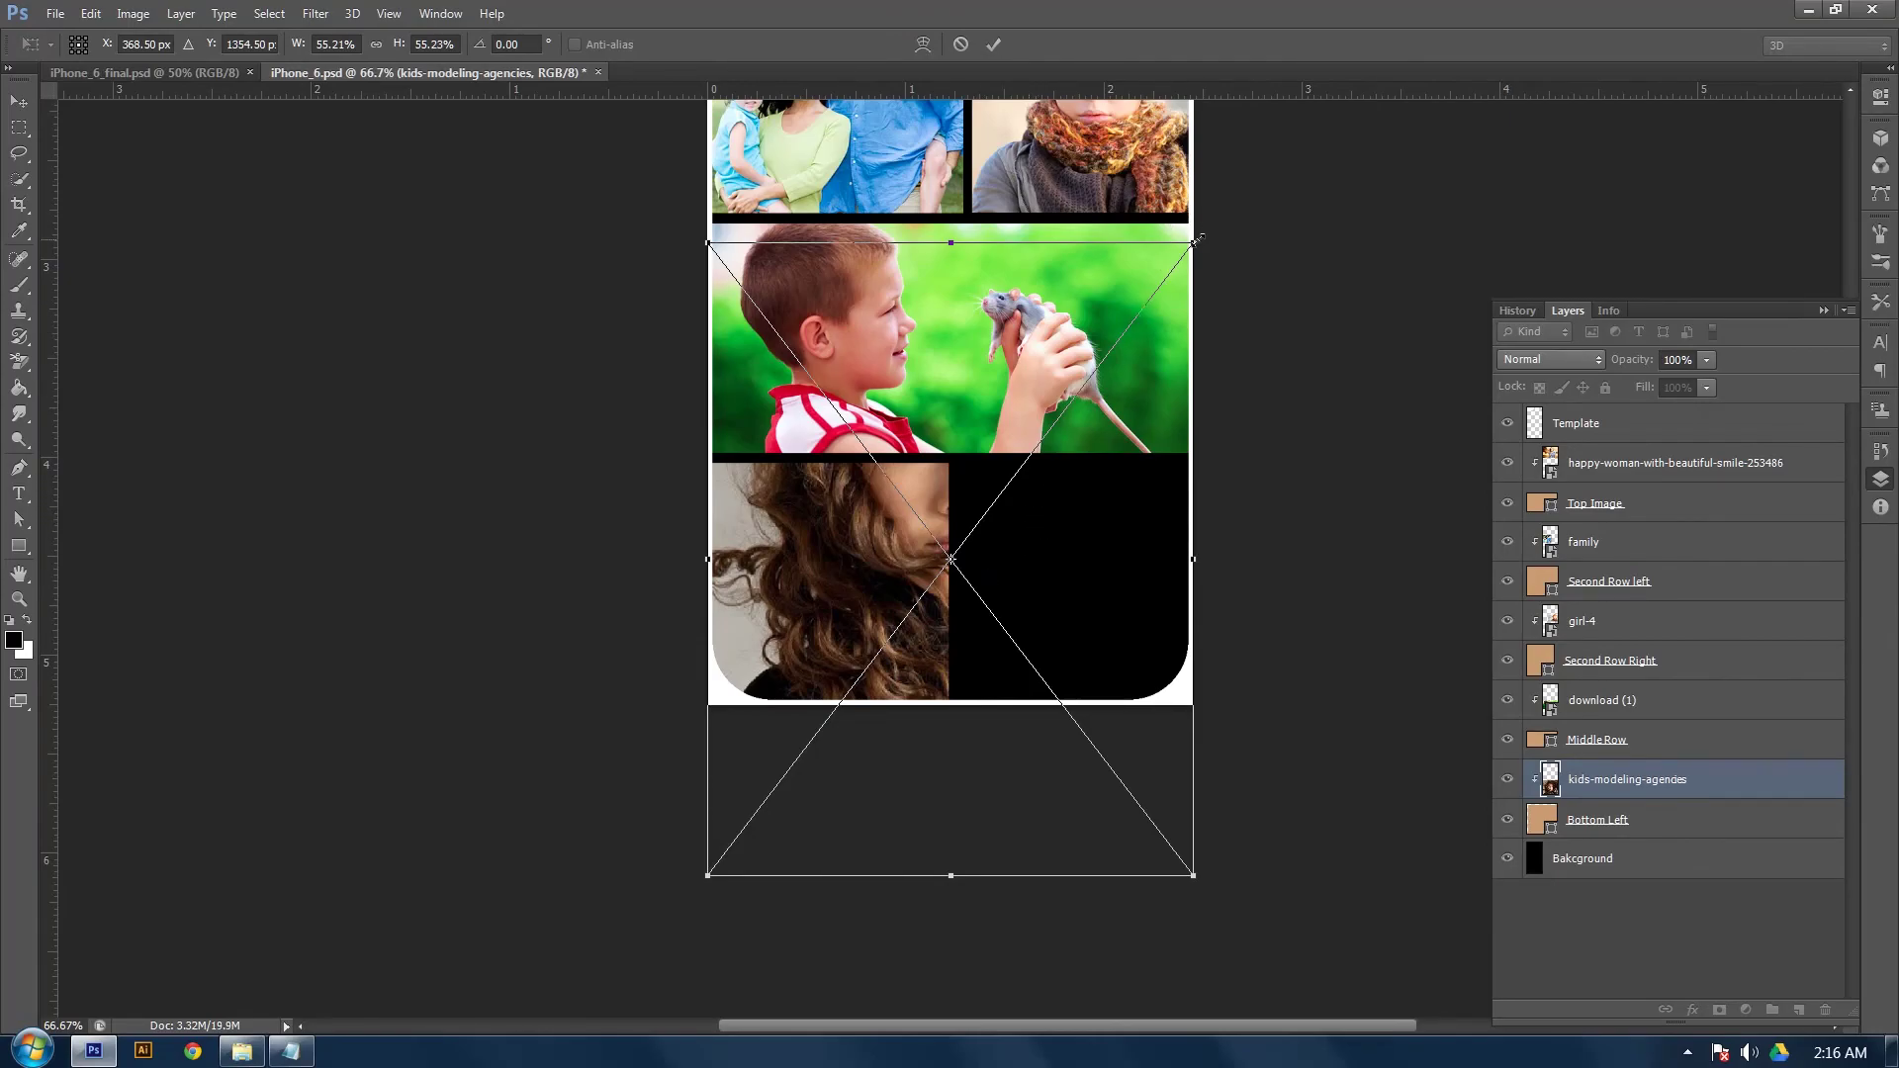
drag(1194, 241, 968, 413)
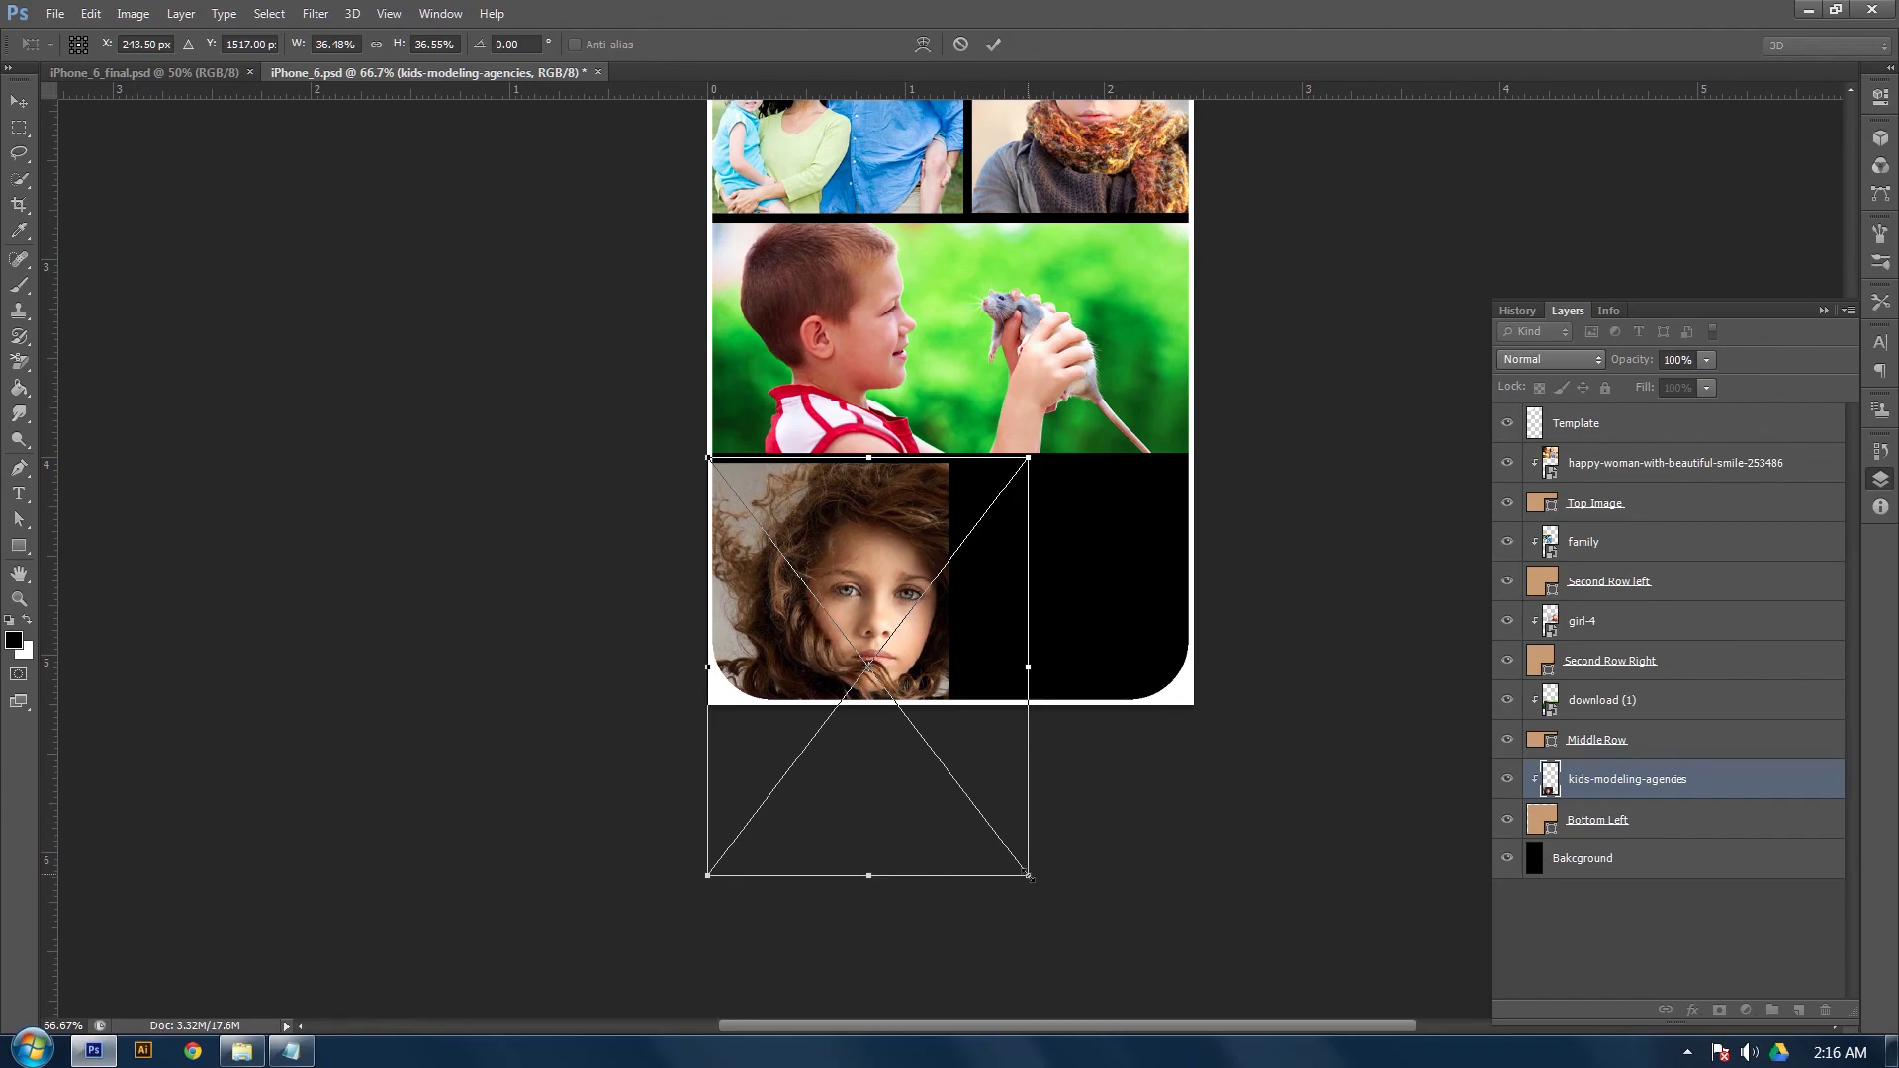
drag(1030, 875, 967, 759)
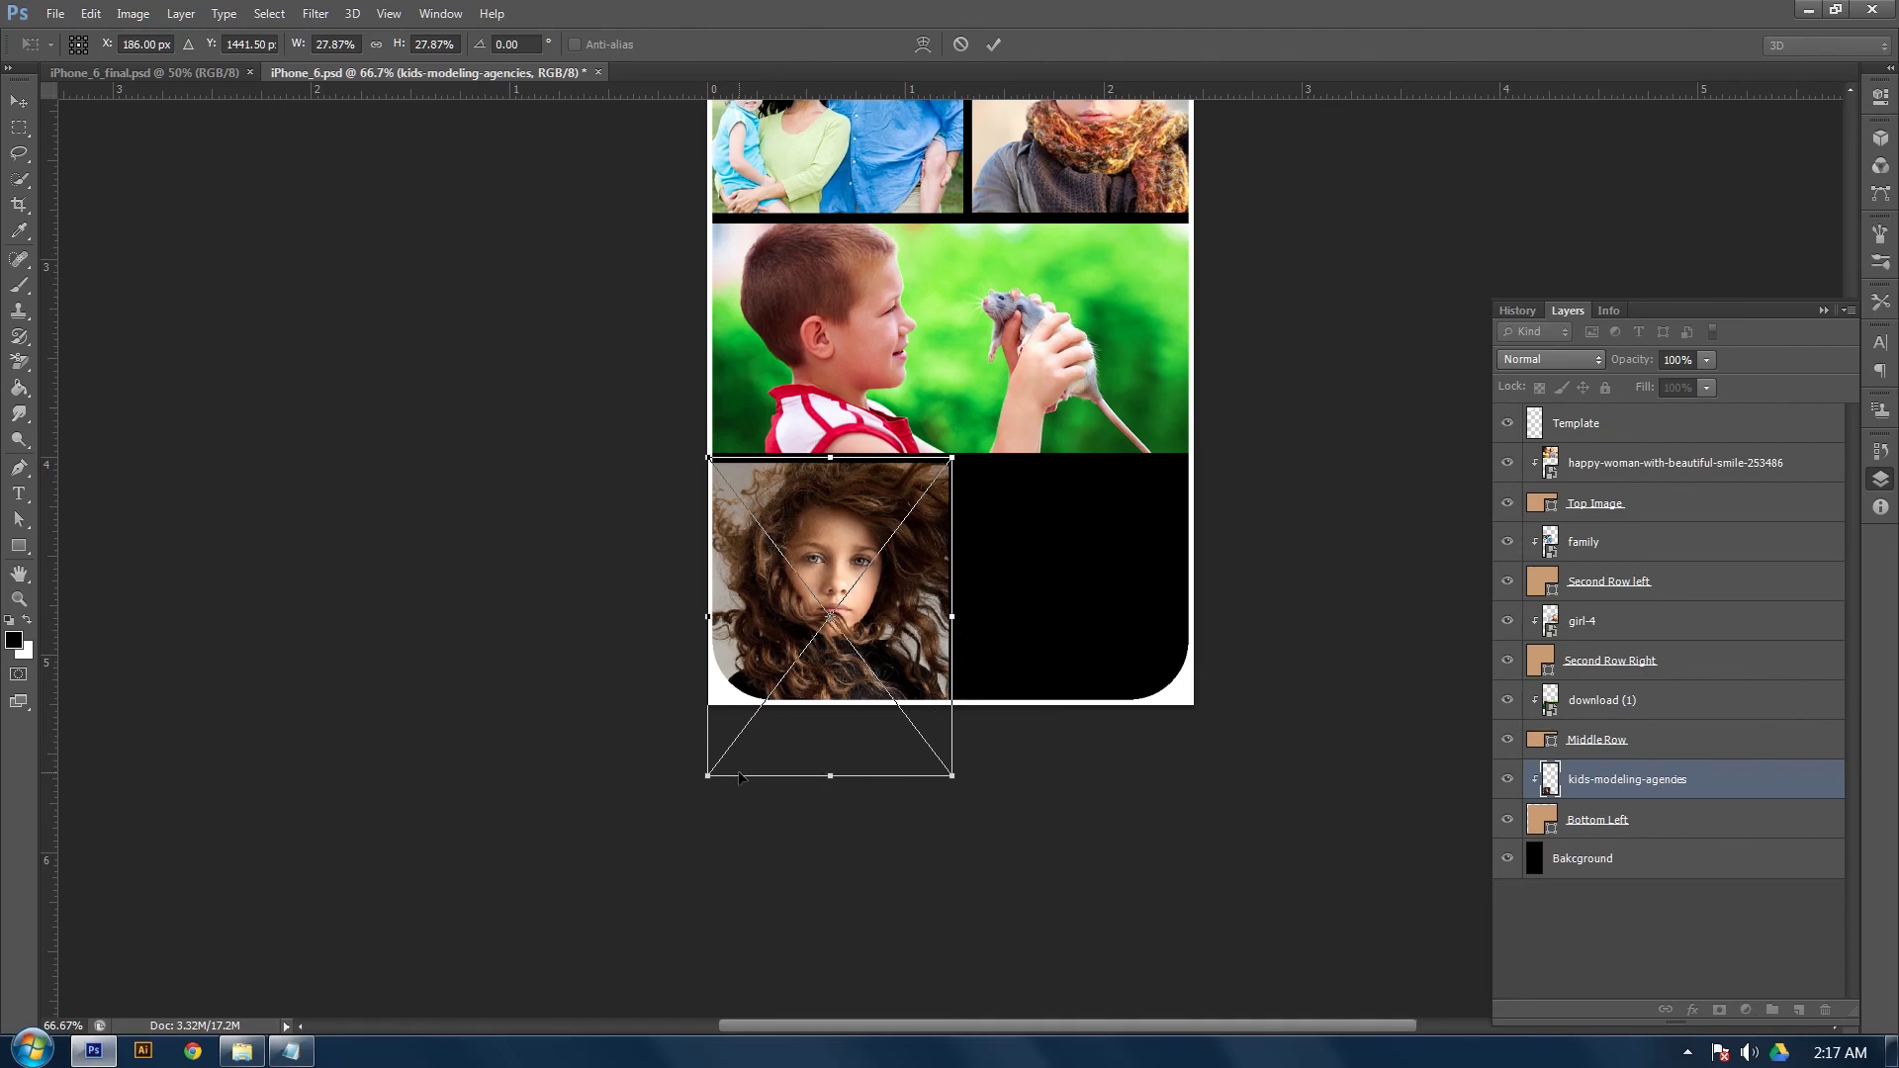
key(Return)
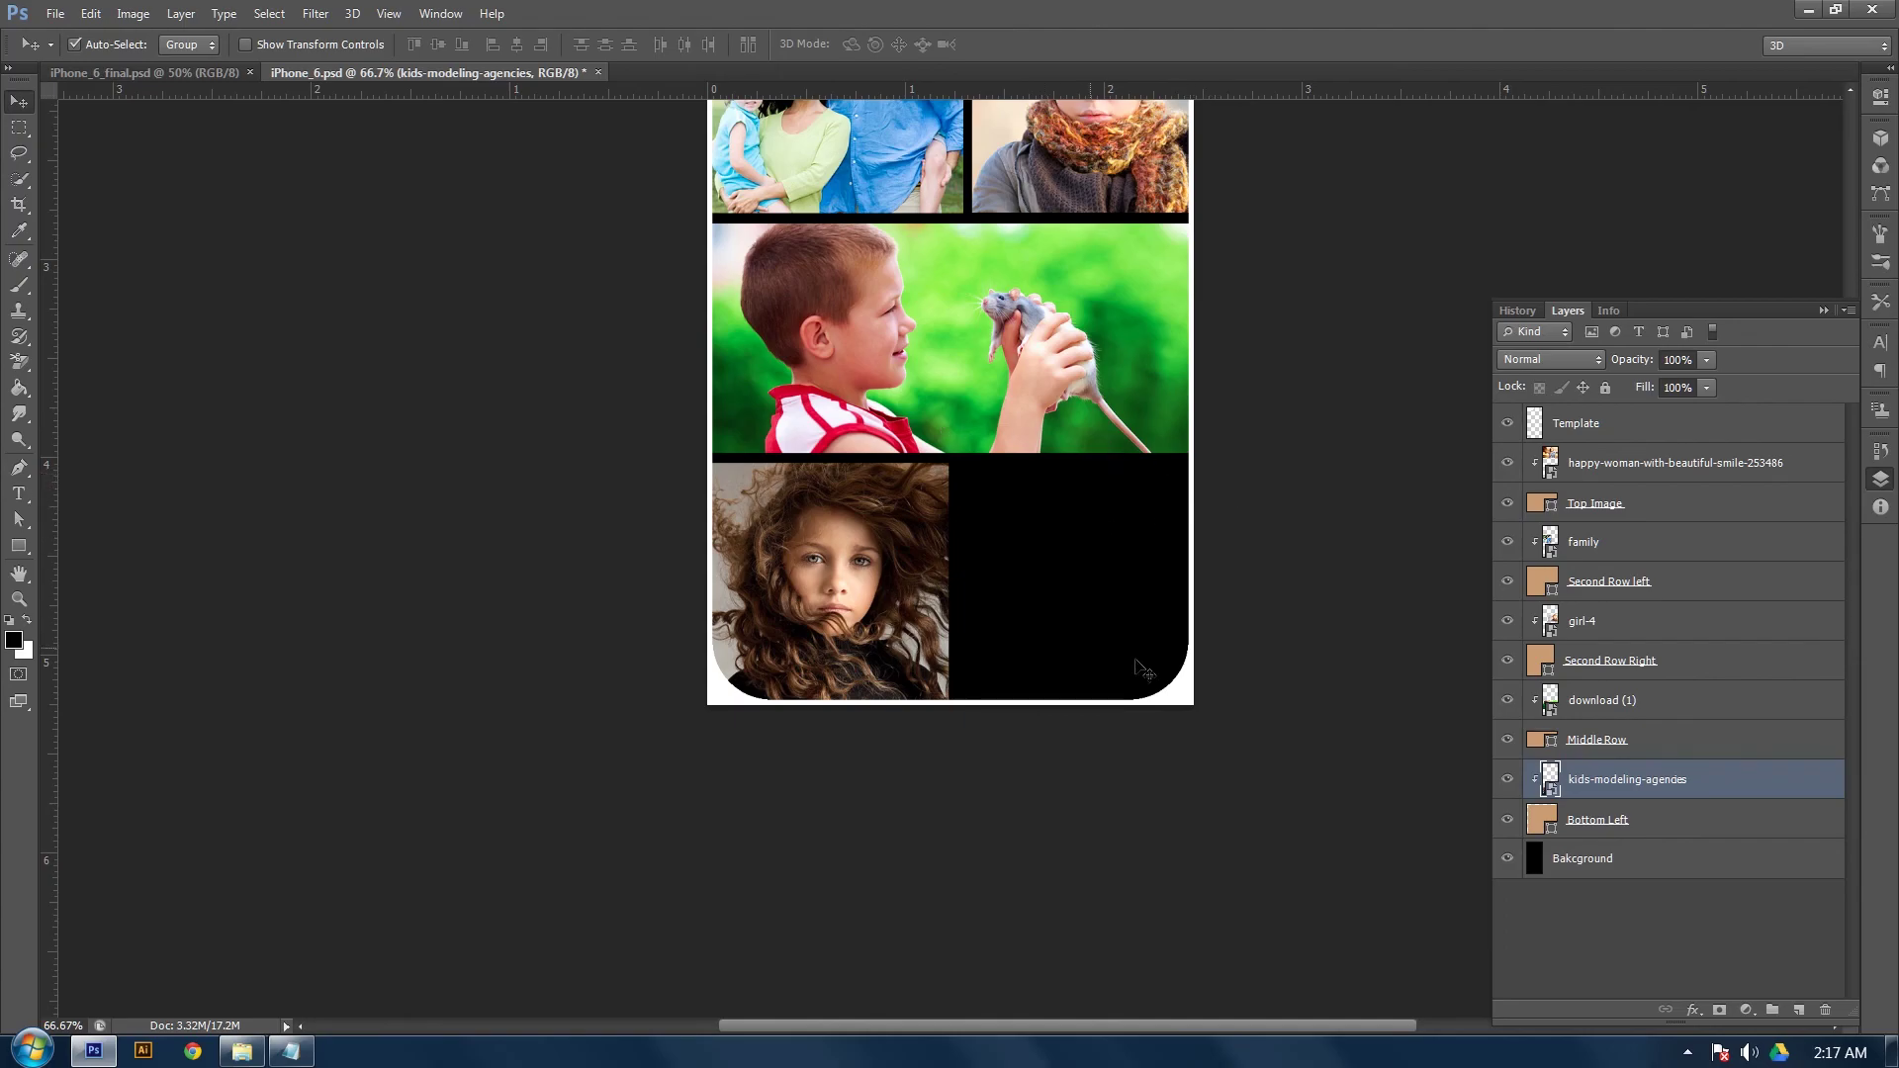
click(1679, 821)
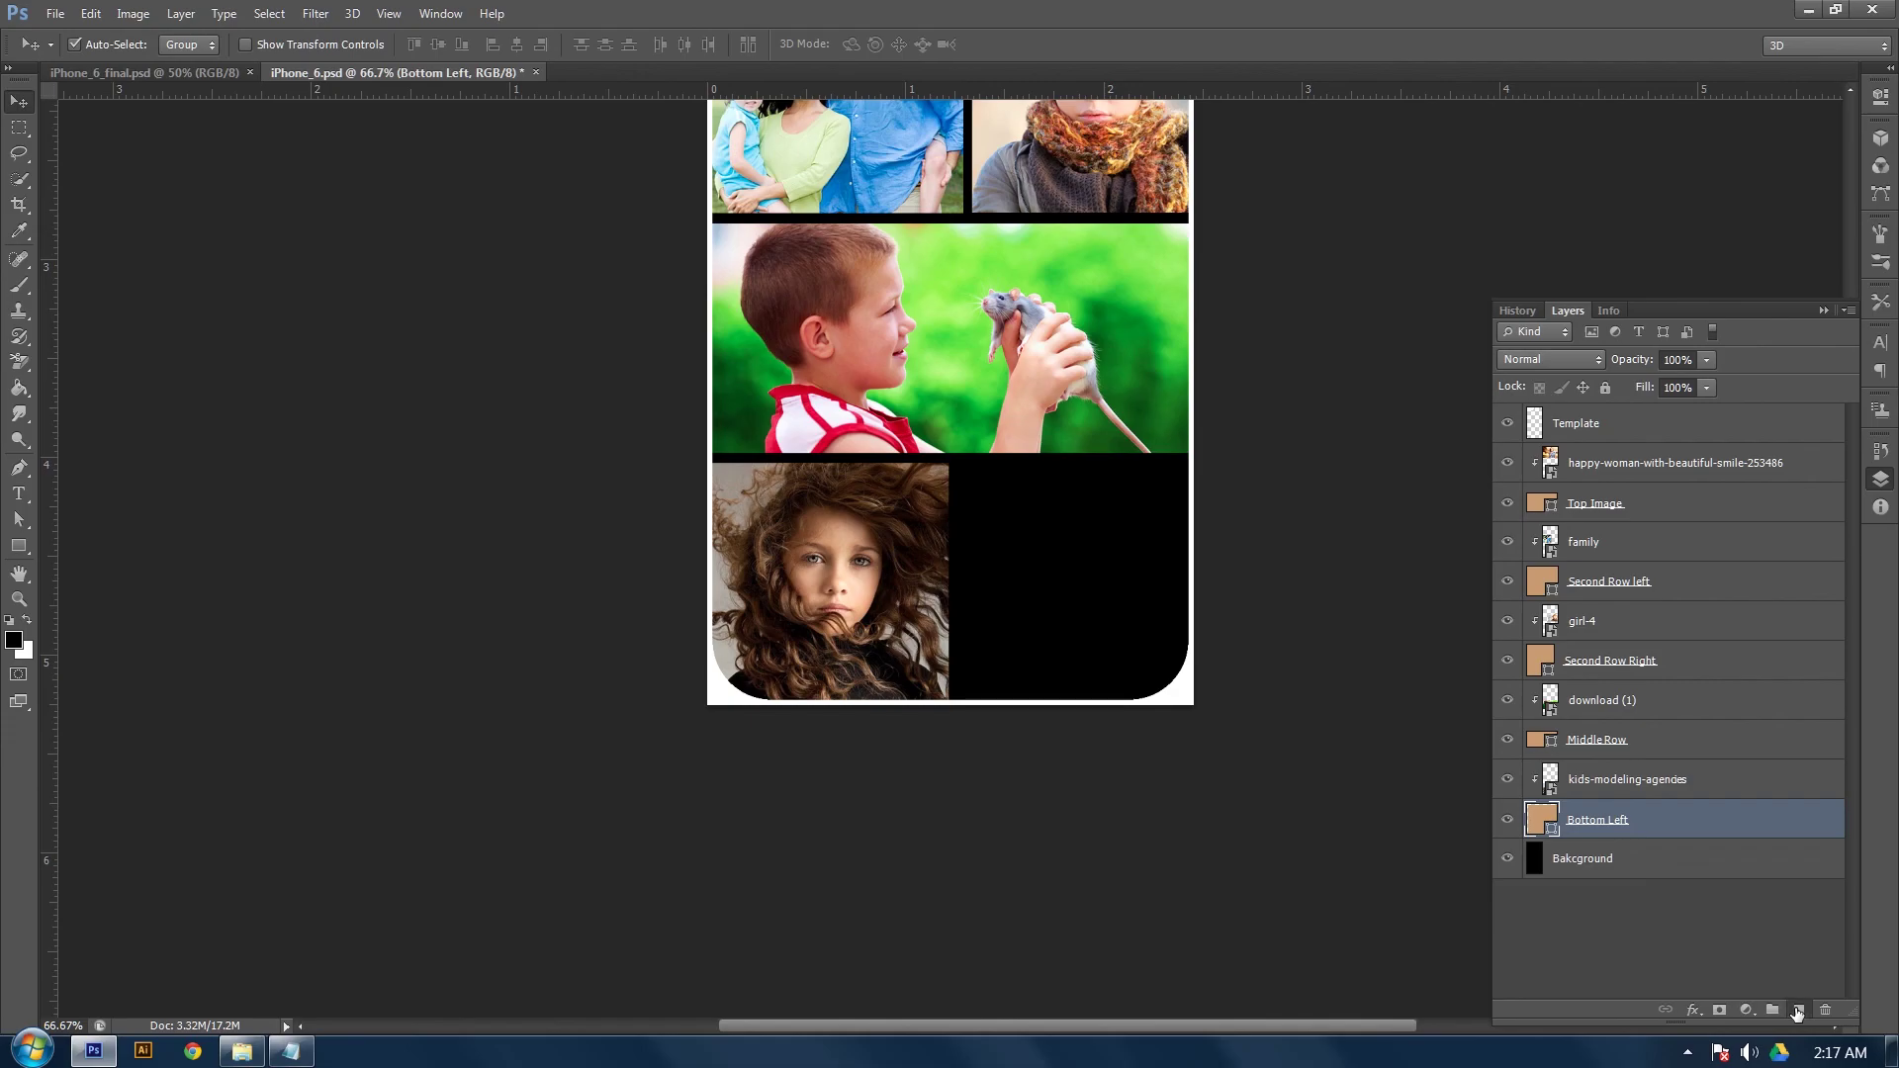
click(1798, 1009)
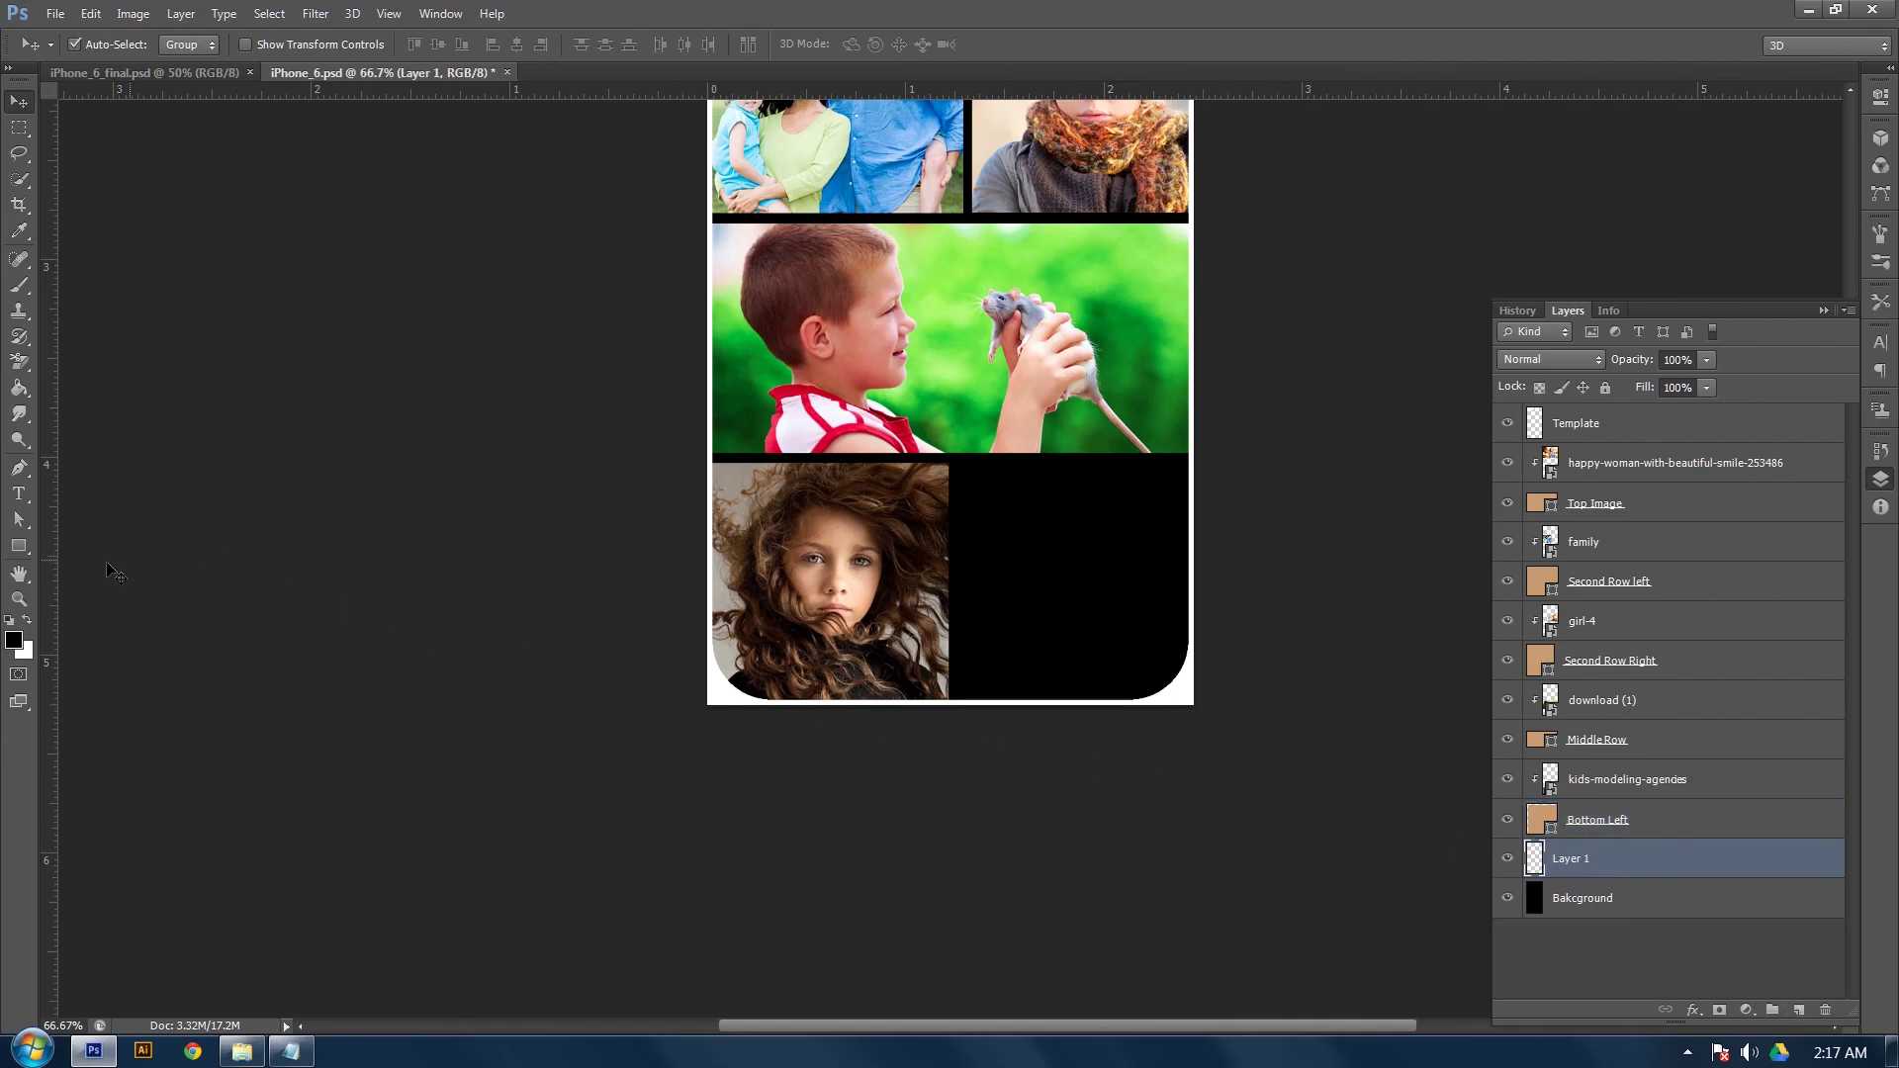
Draw a tan rectangle over the bottom-right slot and nudge it right and down to leave gaps
key(u)
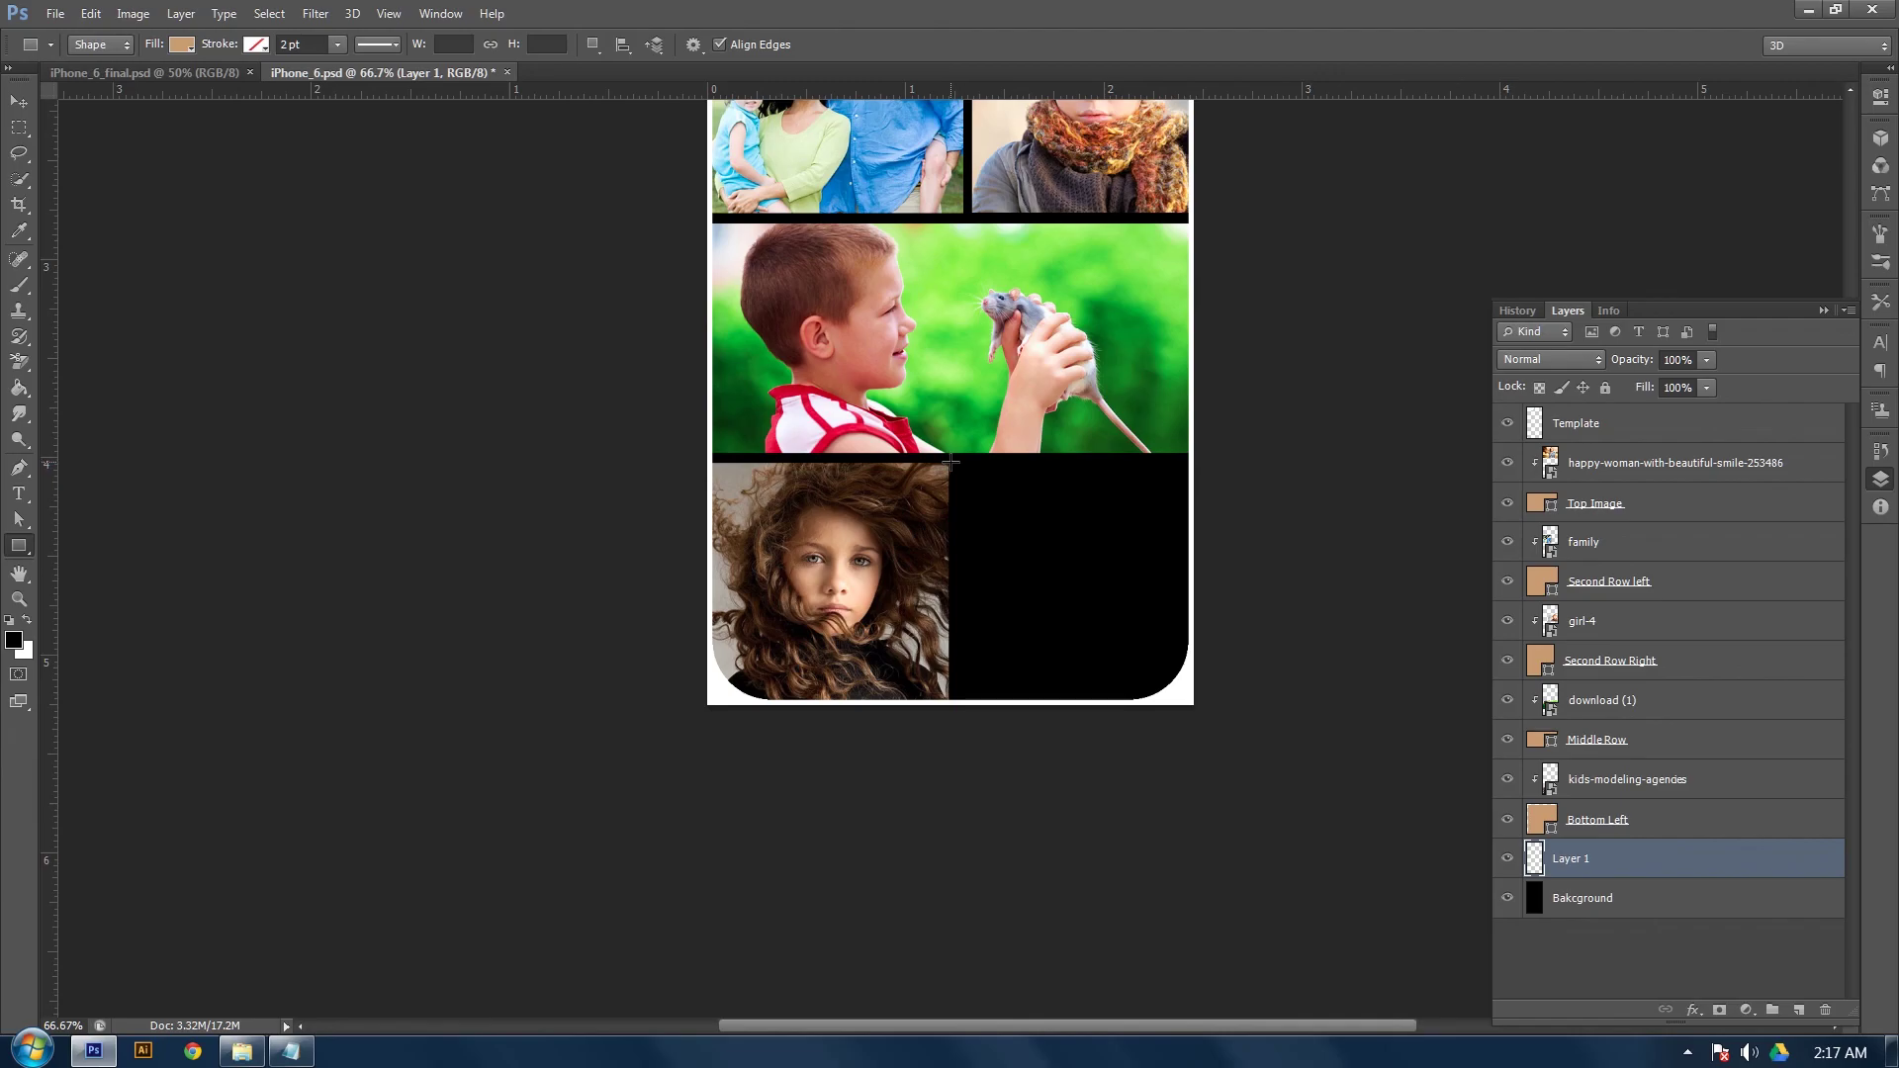
drag(953, 462, 1193, 705)
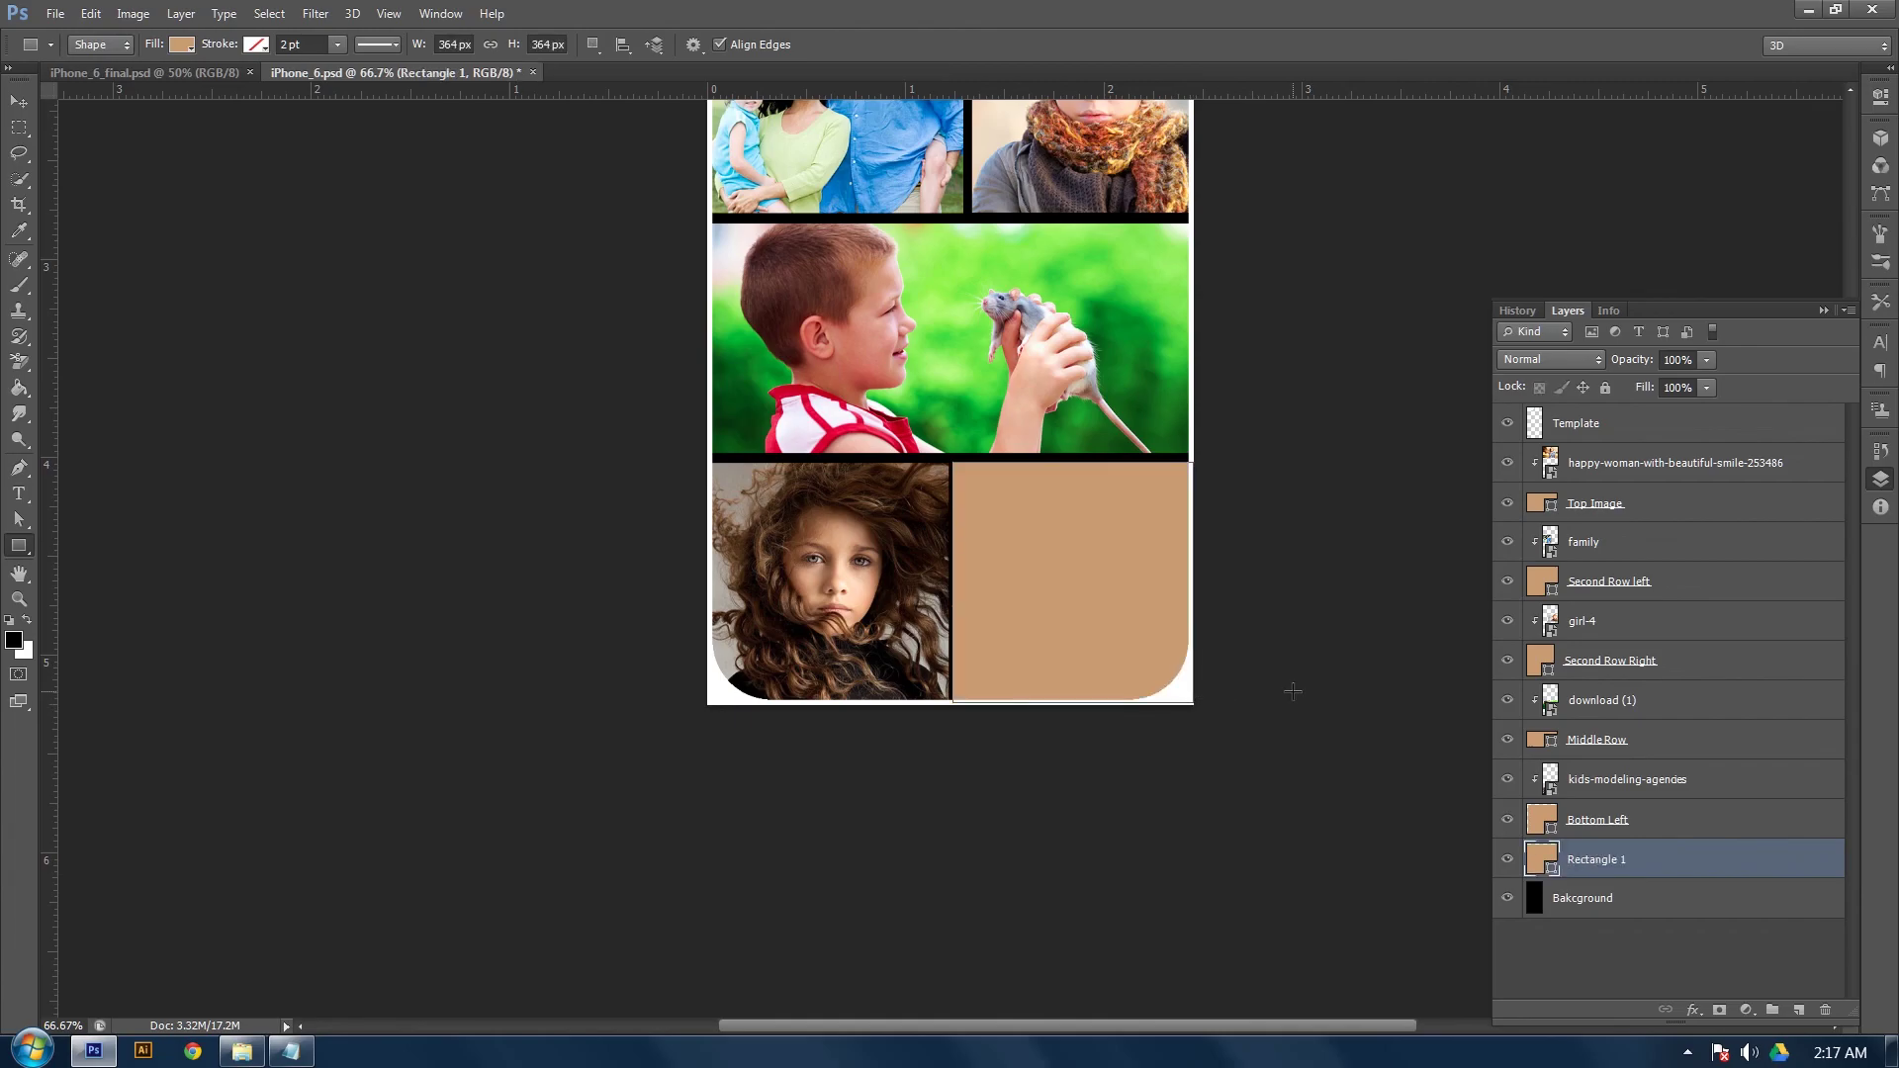
click(24, 100)
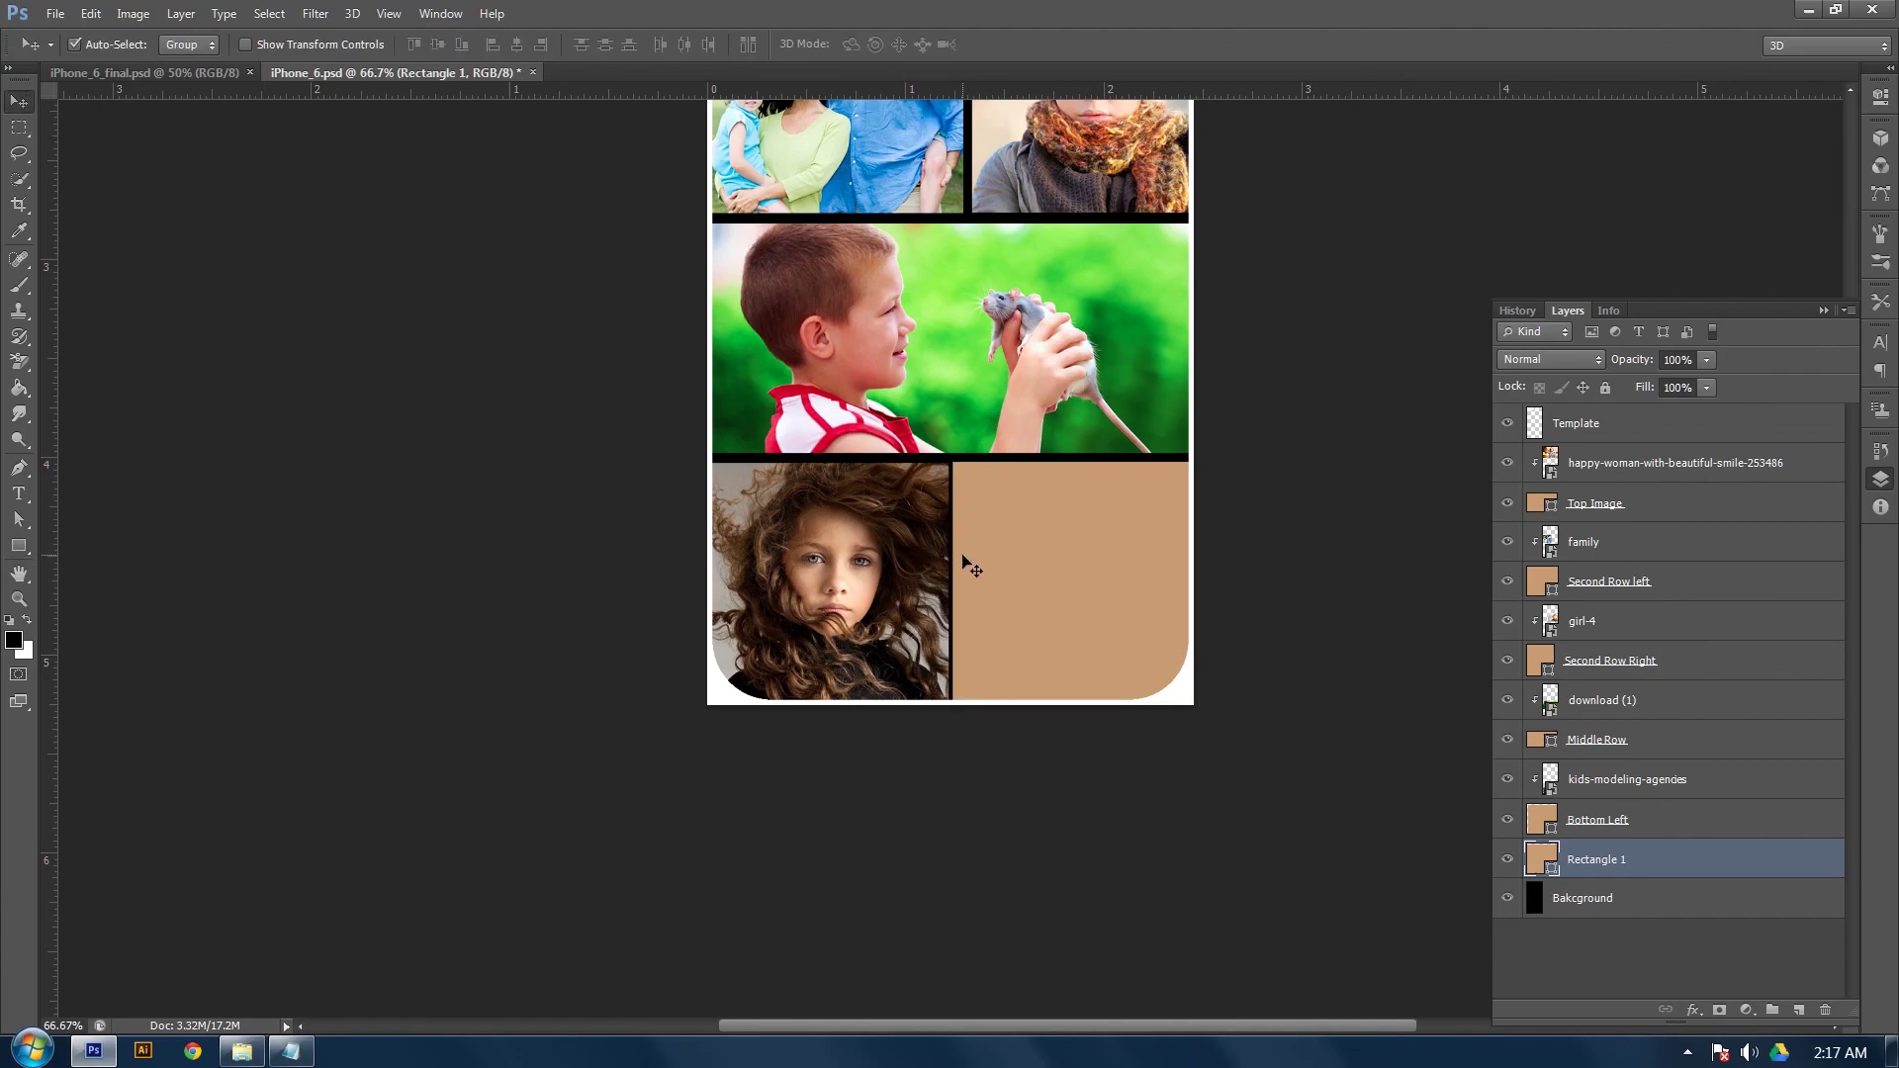
key(ctrl+t)
drag(1072, 696, 1074, 696)
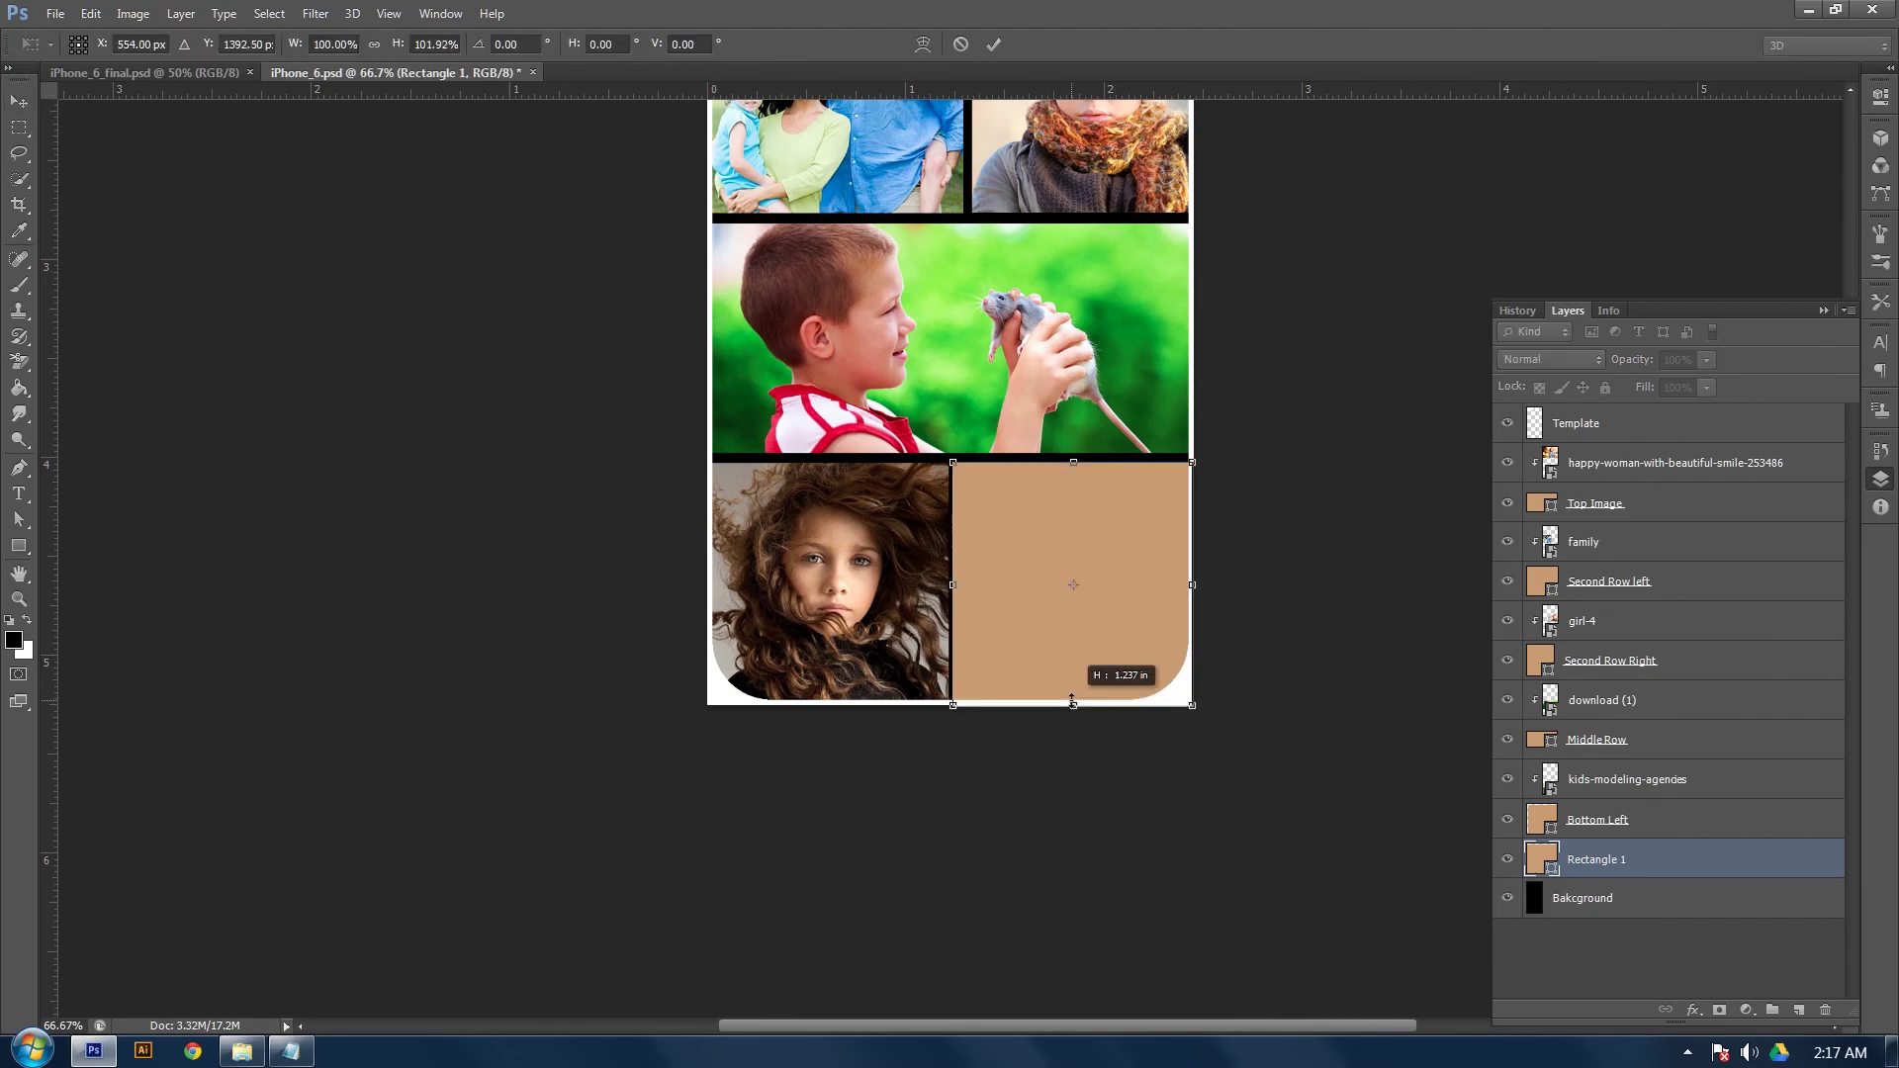
key(Return)
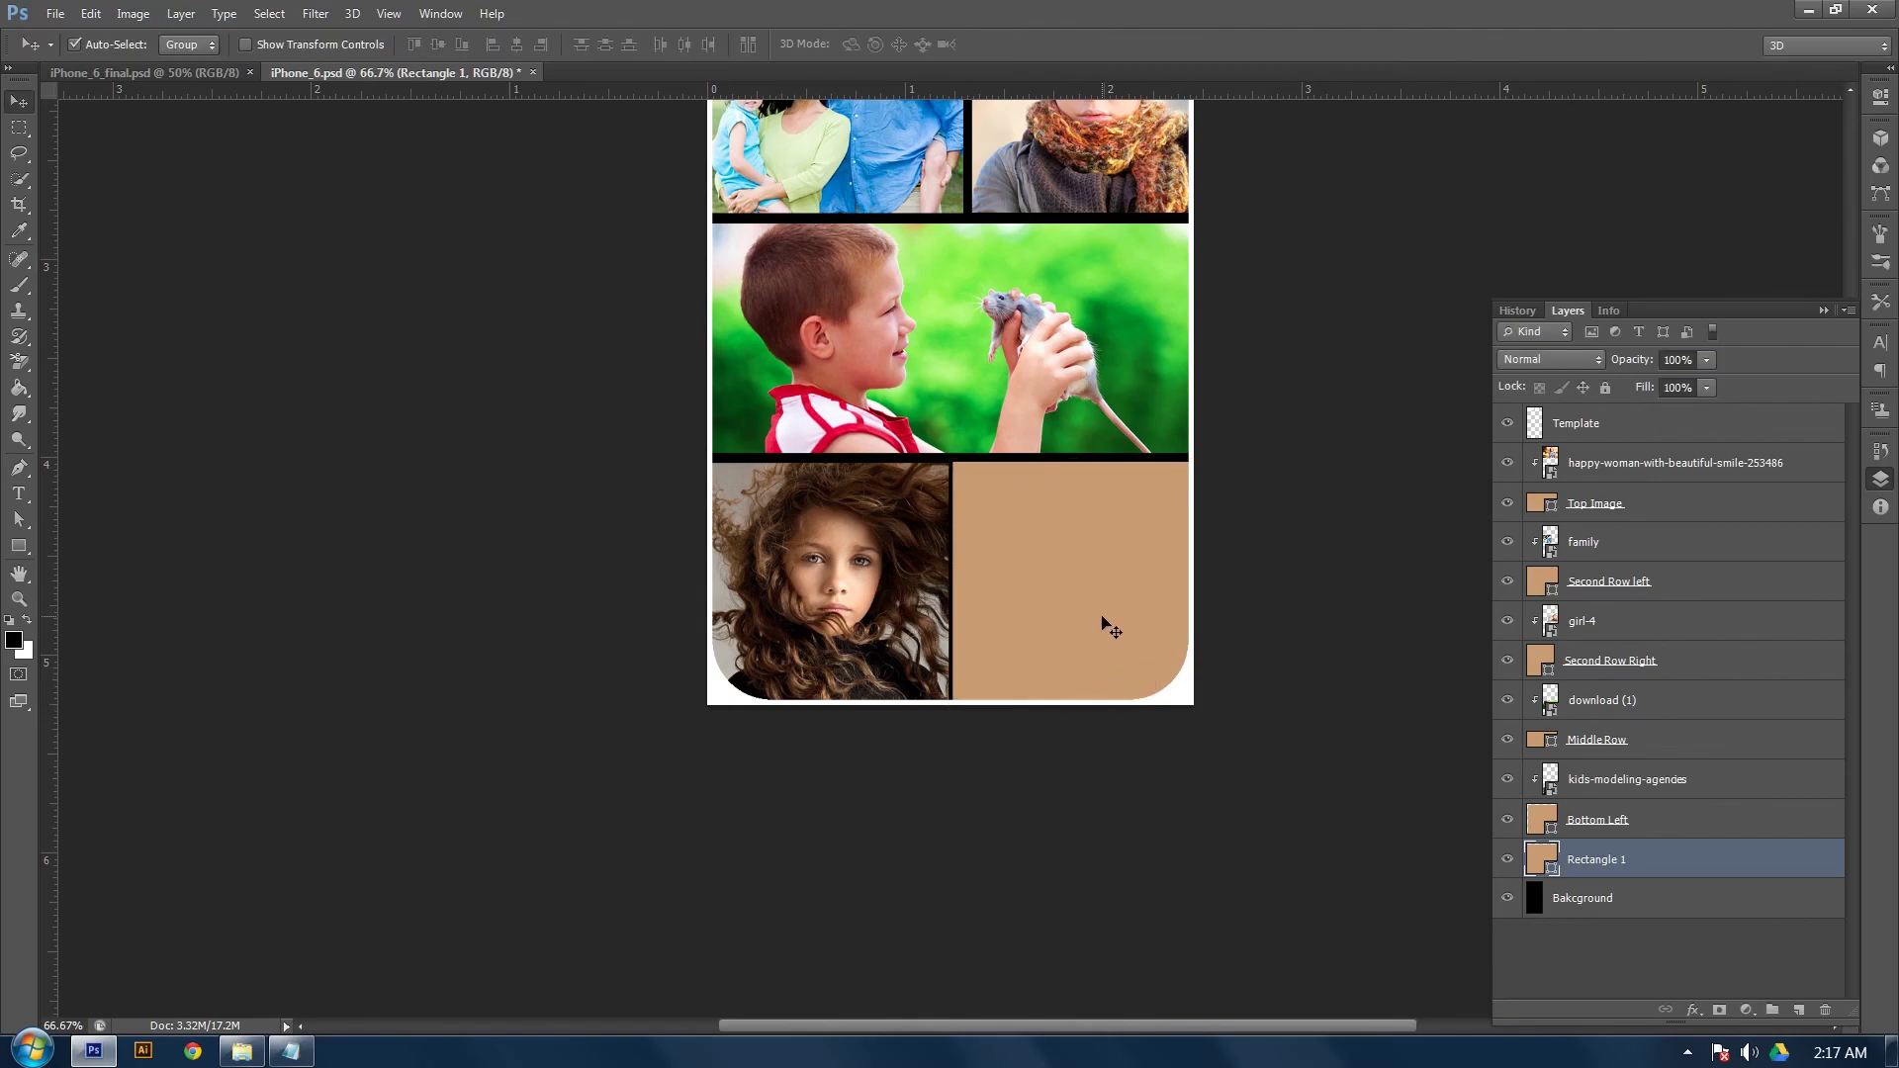
key(shift+Right)
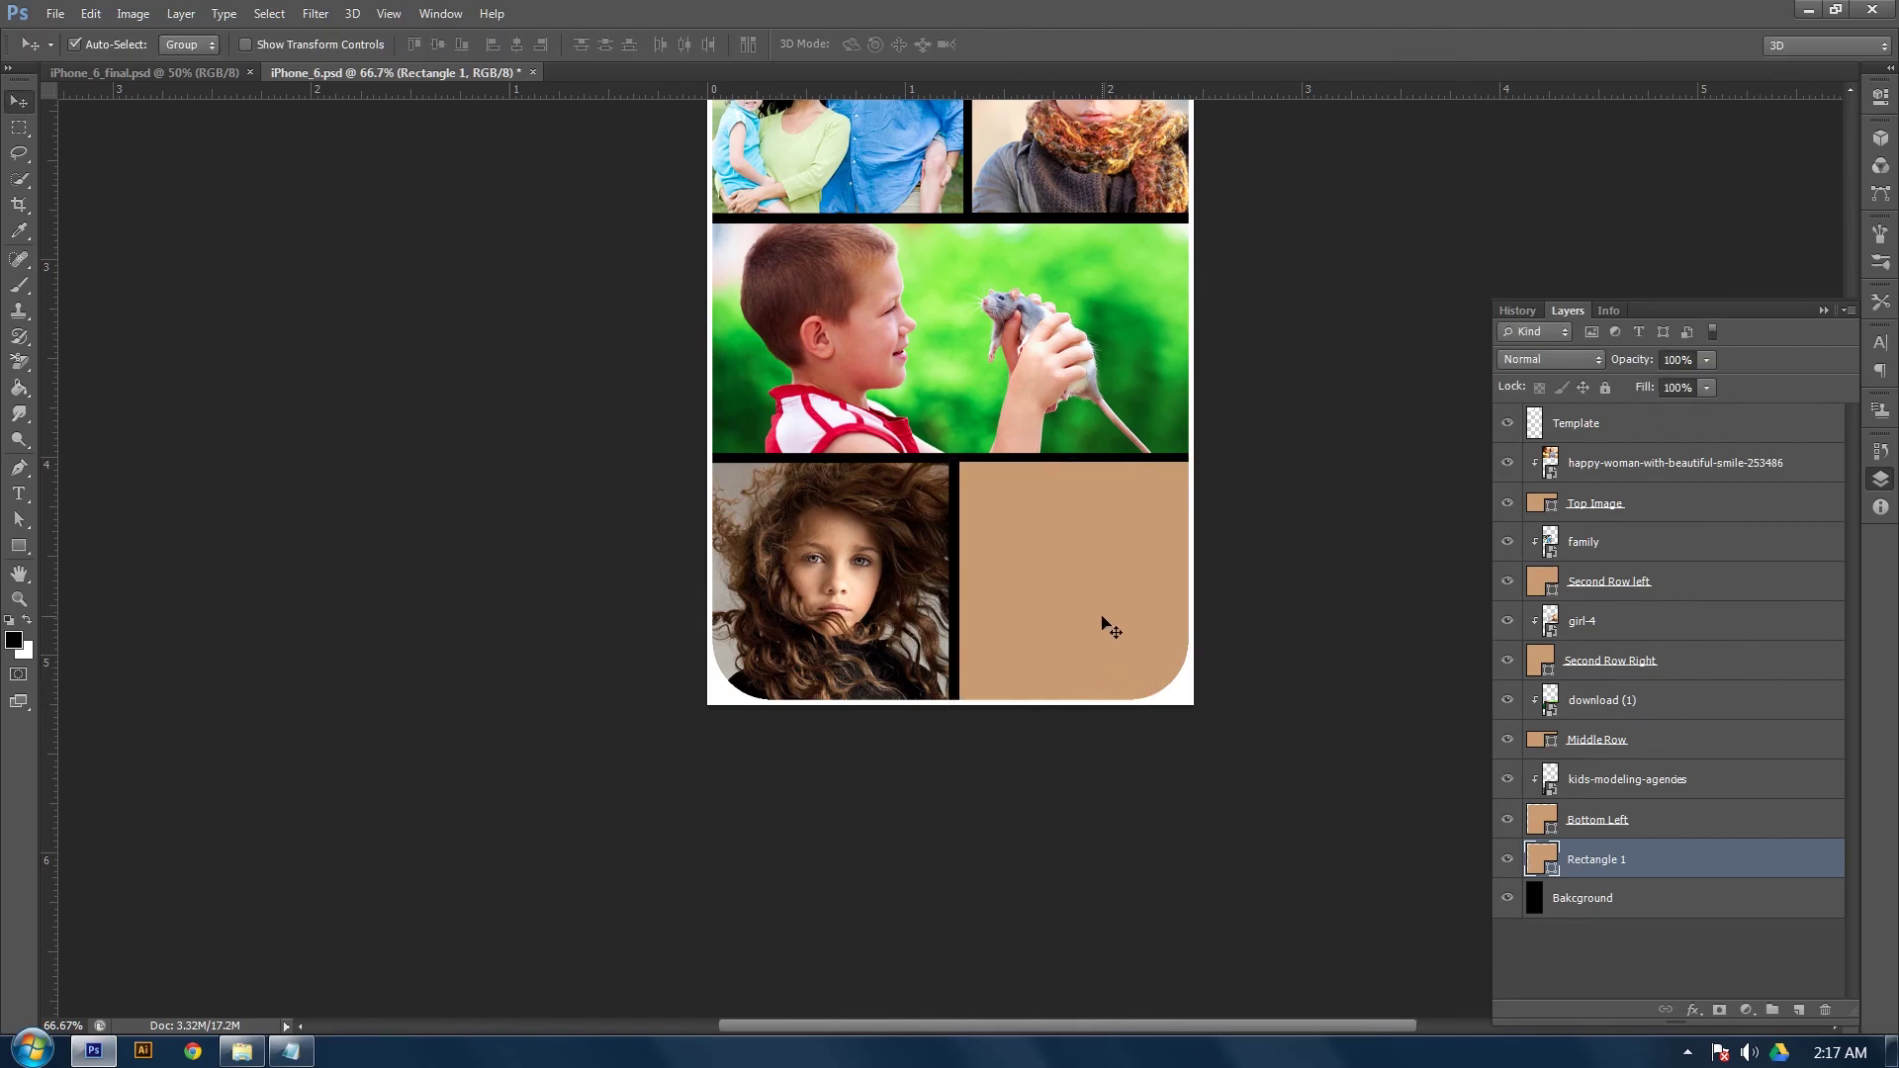
key(Left)
key(Left)
key(Left)
key(Left)
key(Left)
key(Left)
key(Left)
key(Left)
key(Down)
key(Down)
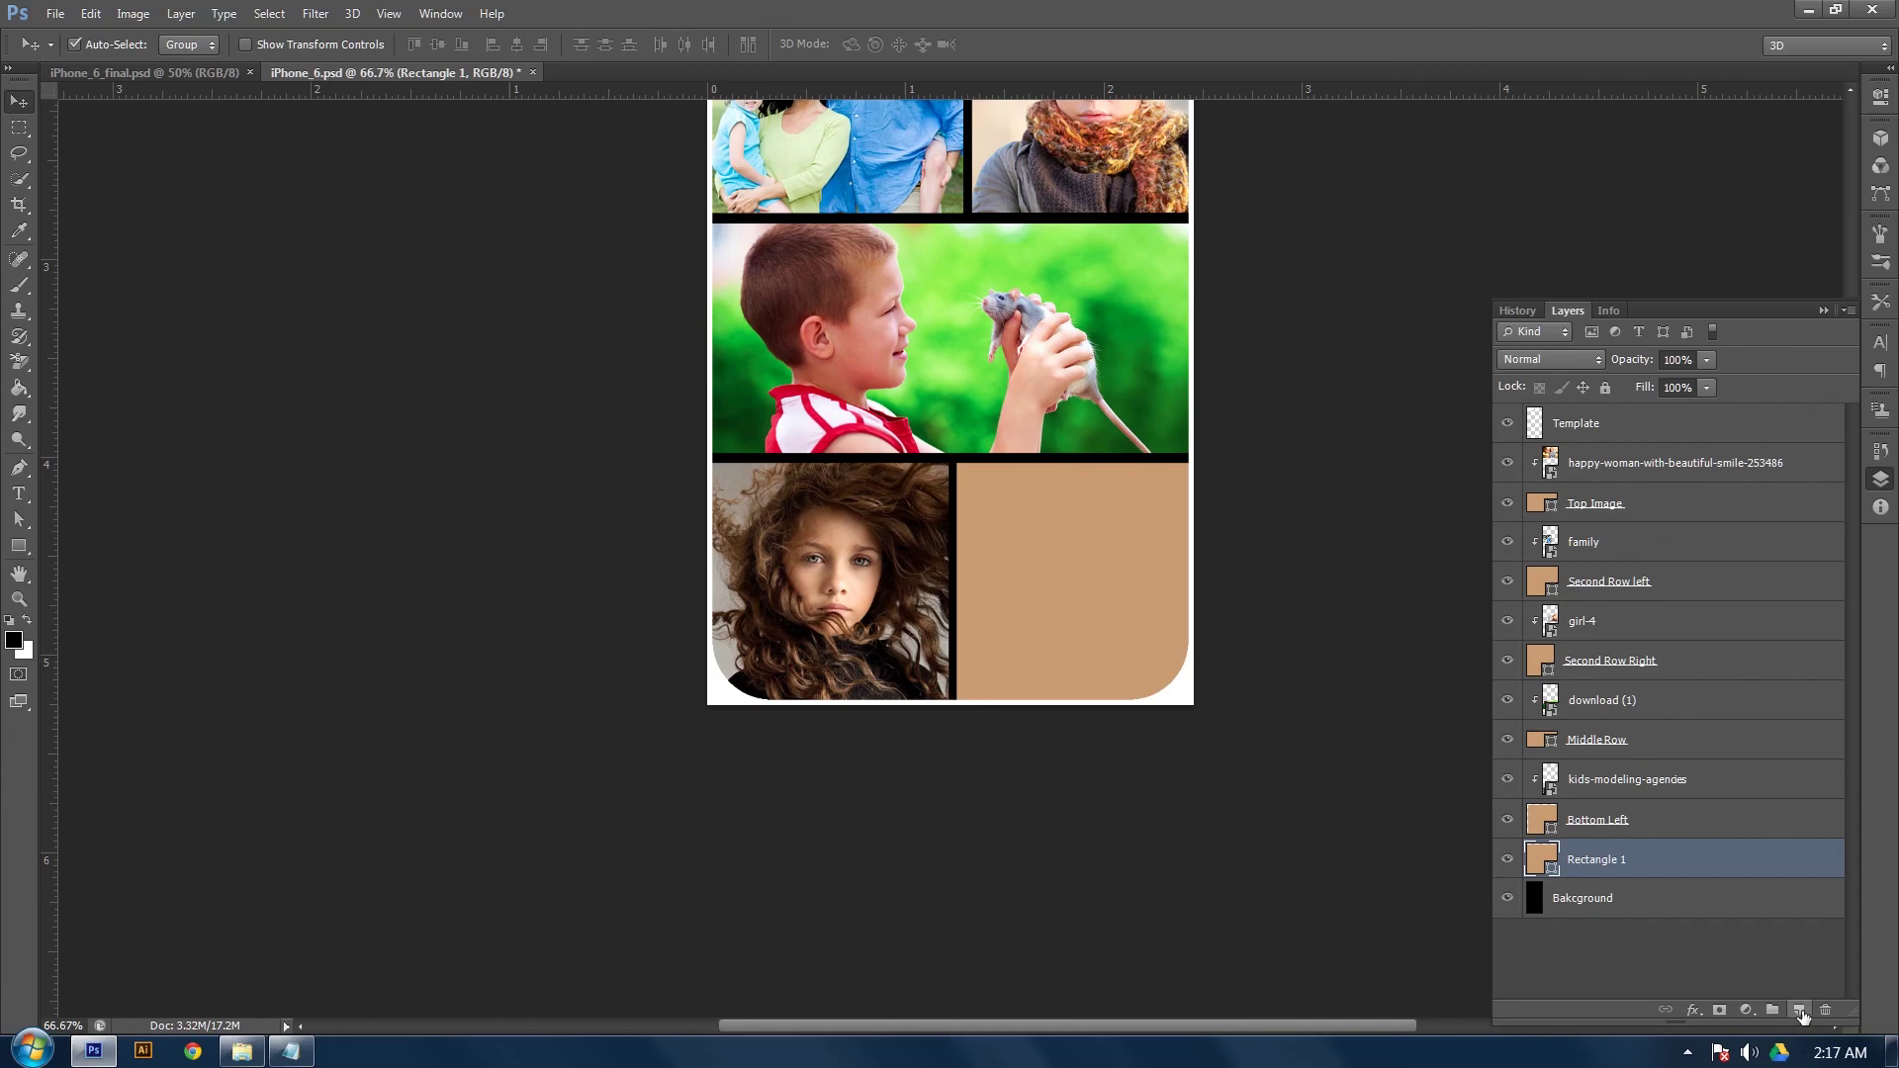
Add a layer clipped to Rectangle 1 and place the dark-haired girl photo
click(1799, 1010)
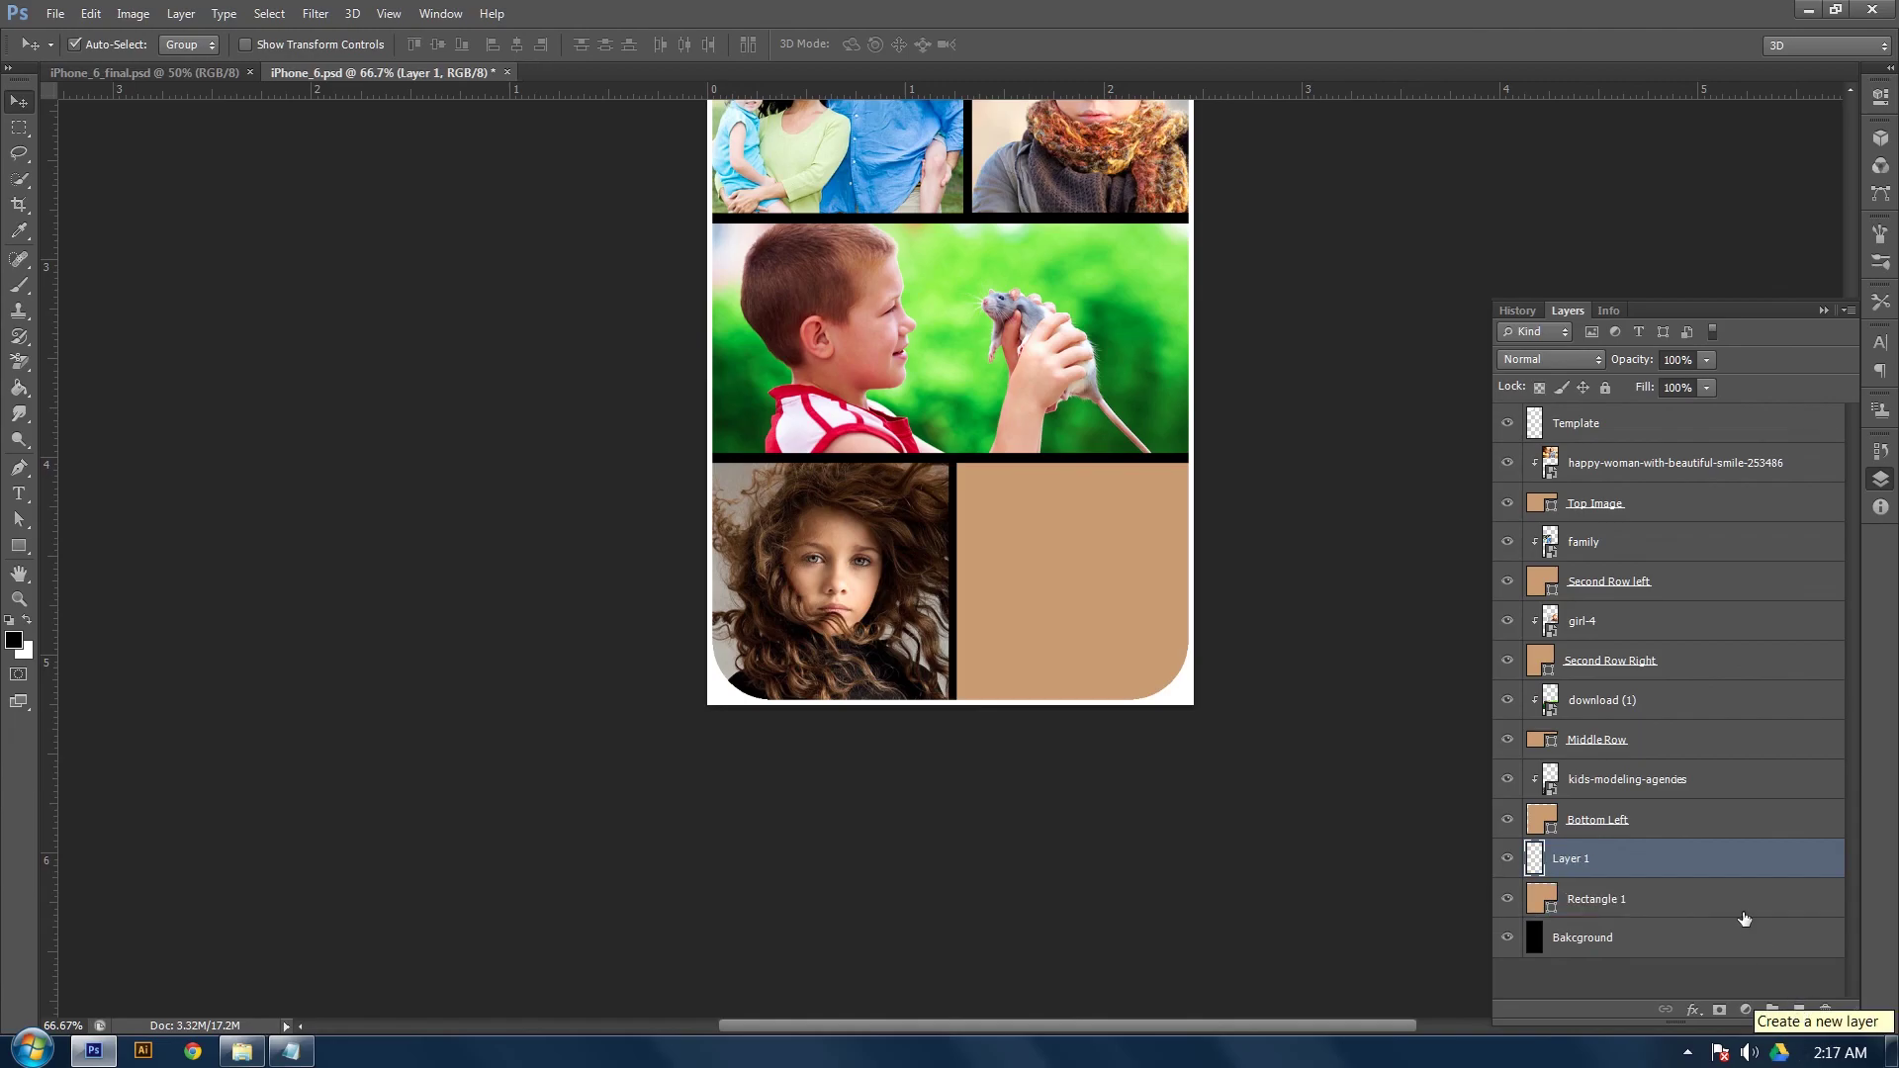
alt+click(1666, 877)
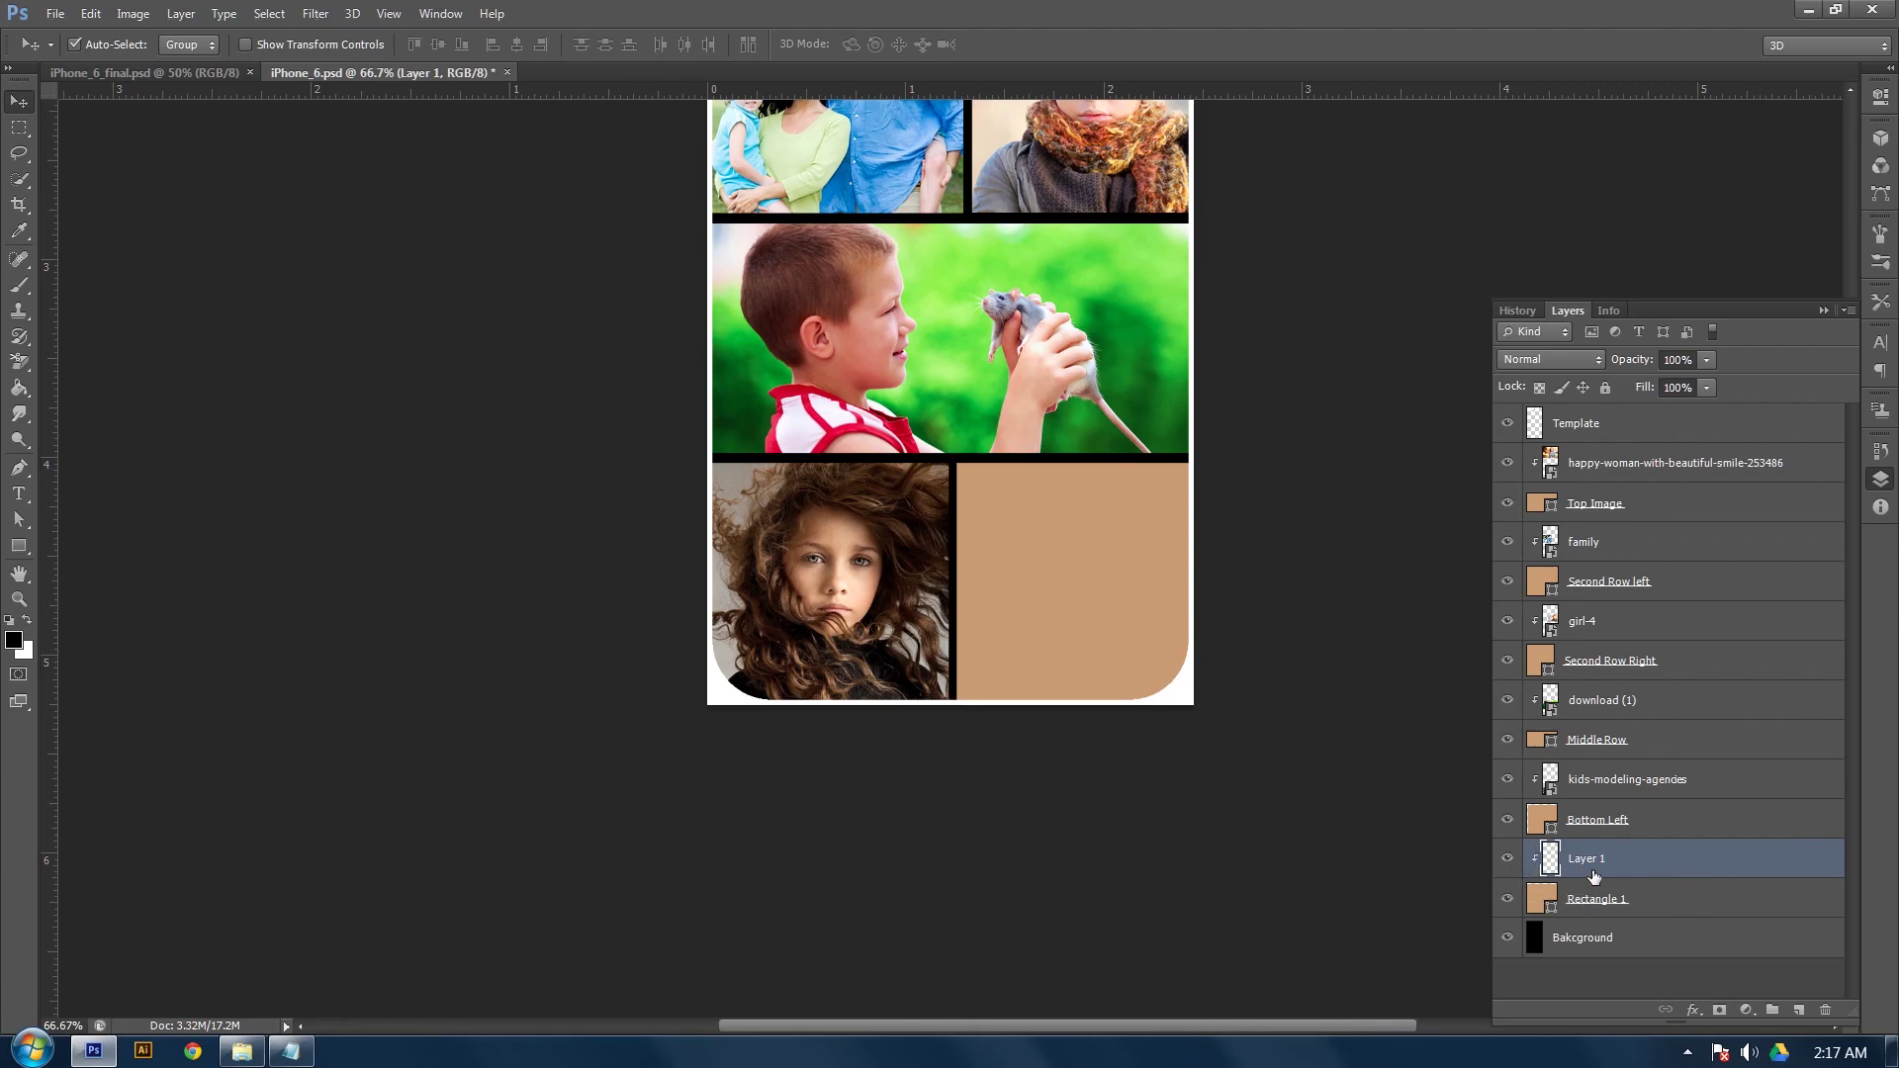
click(60, 14)
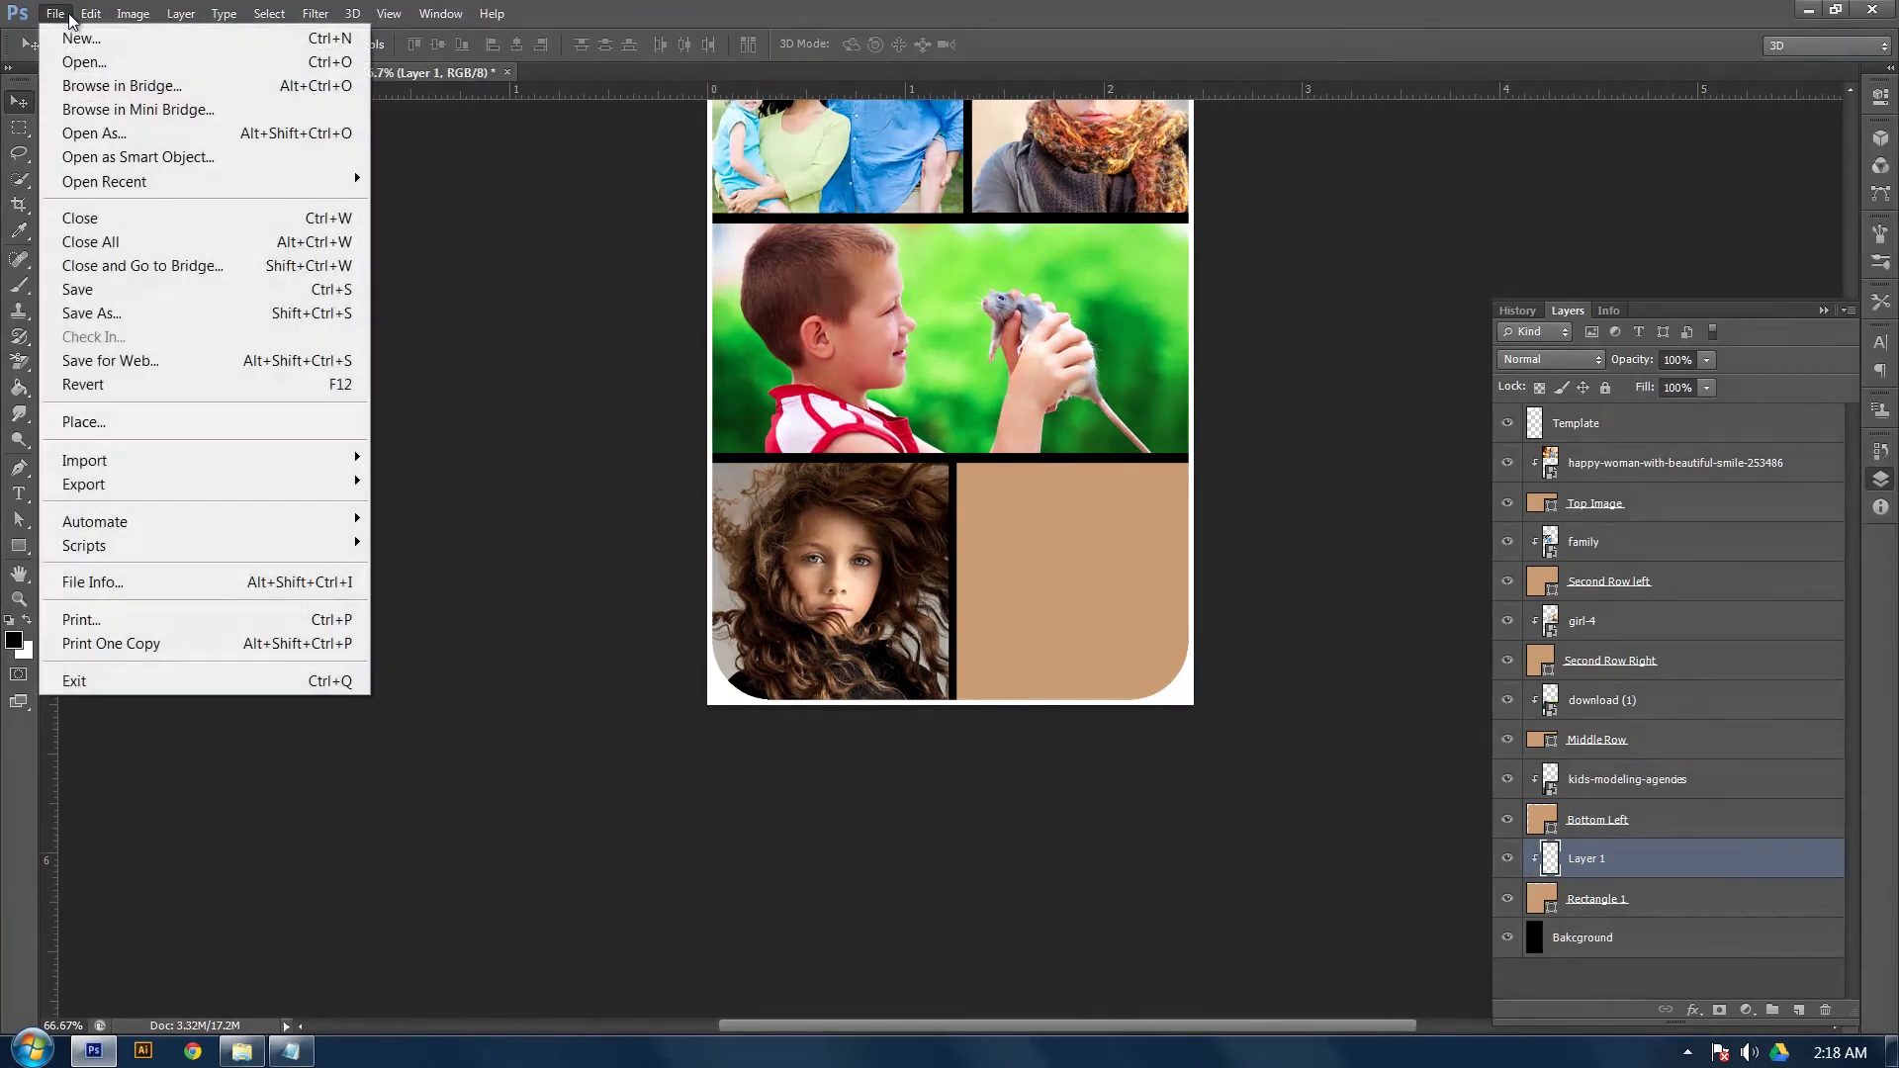
click(98, 430)
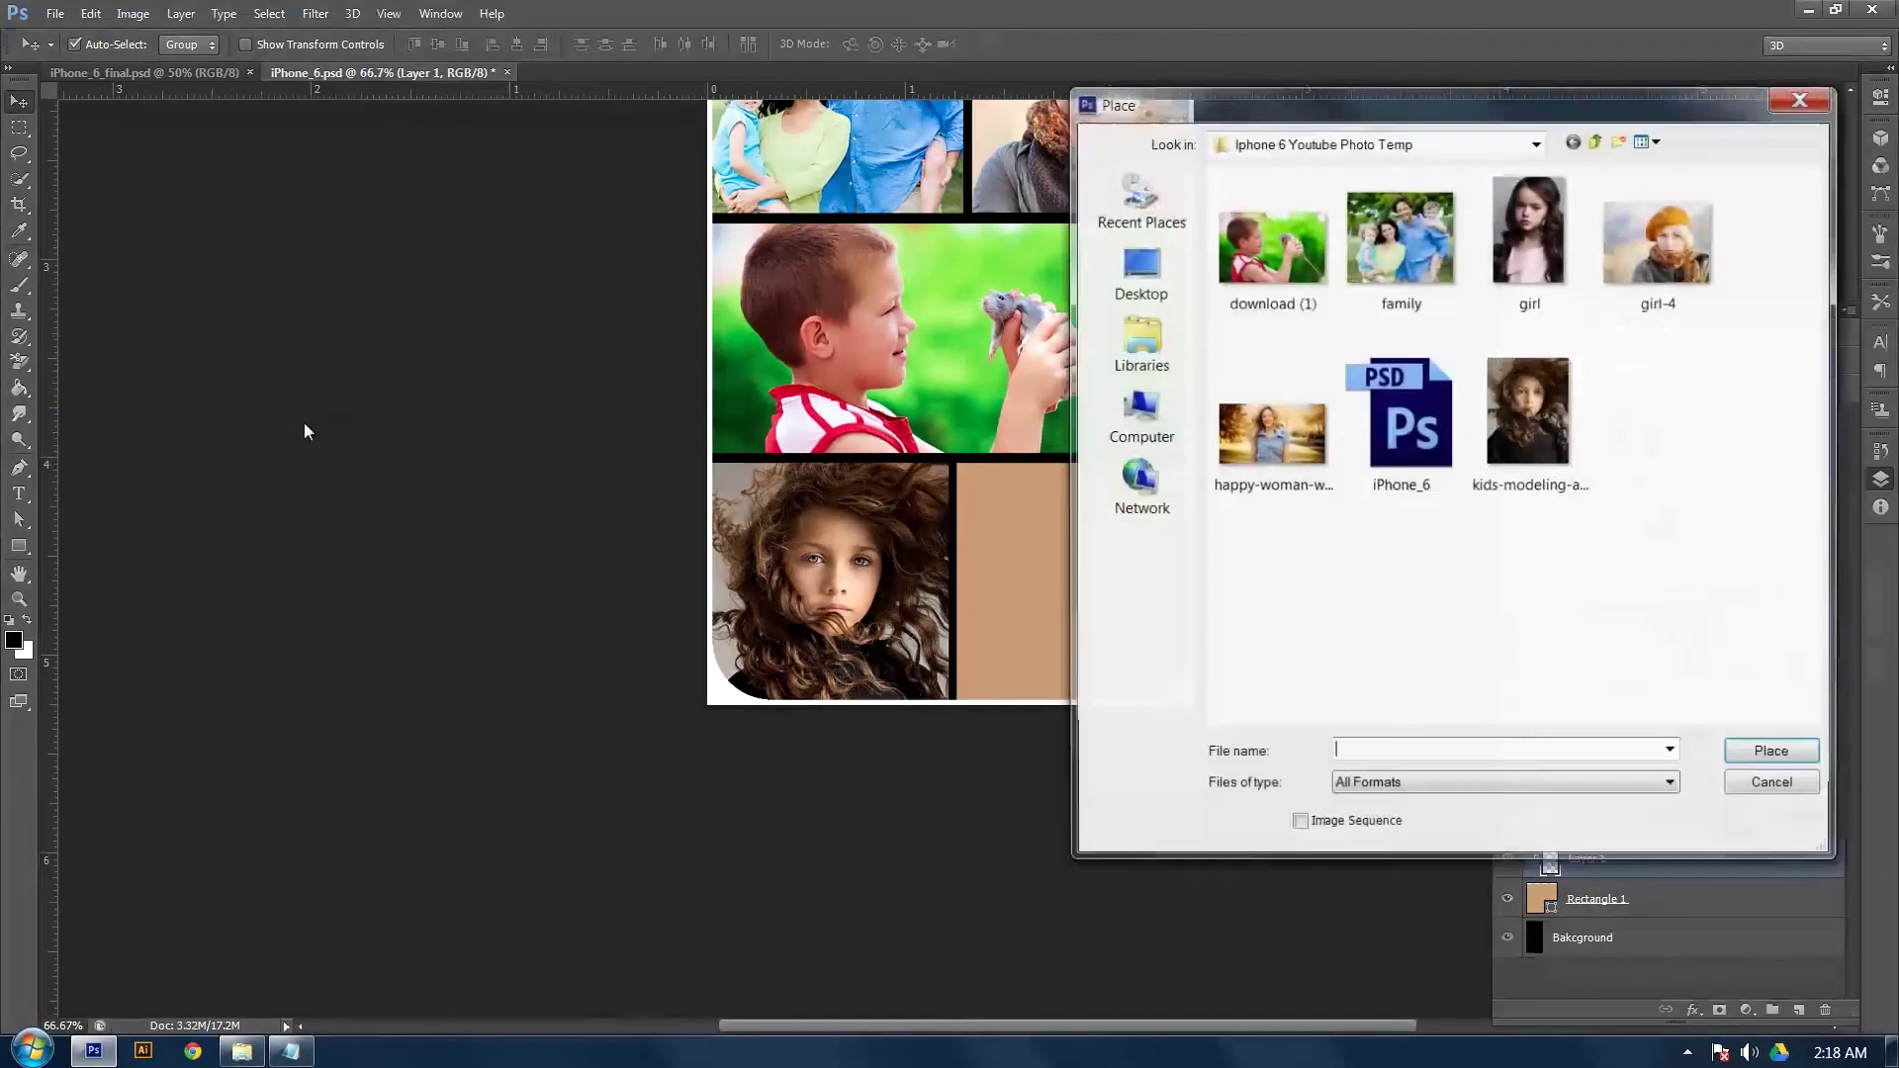
click(1549, 240)
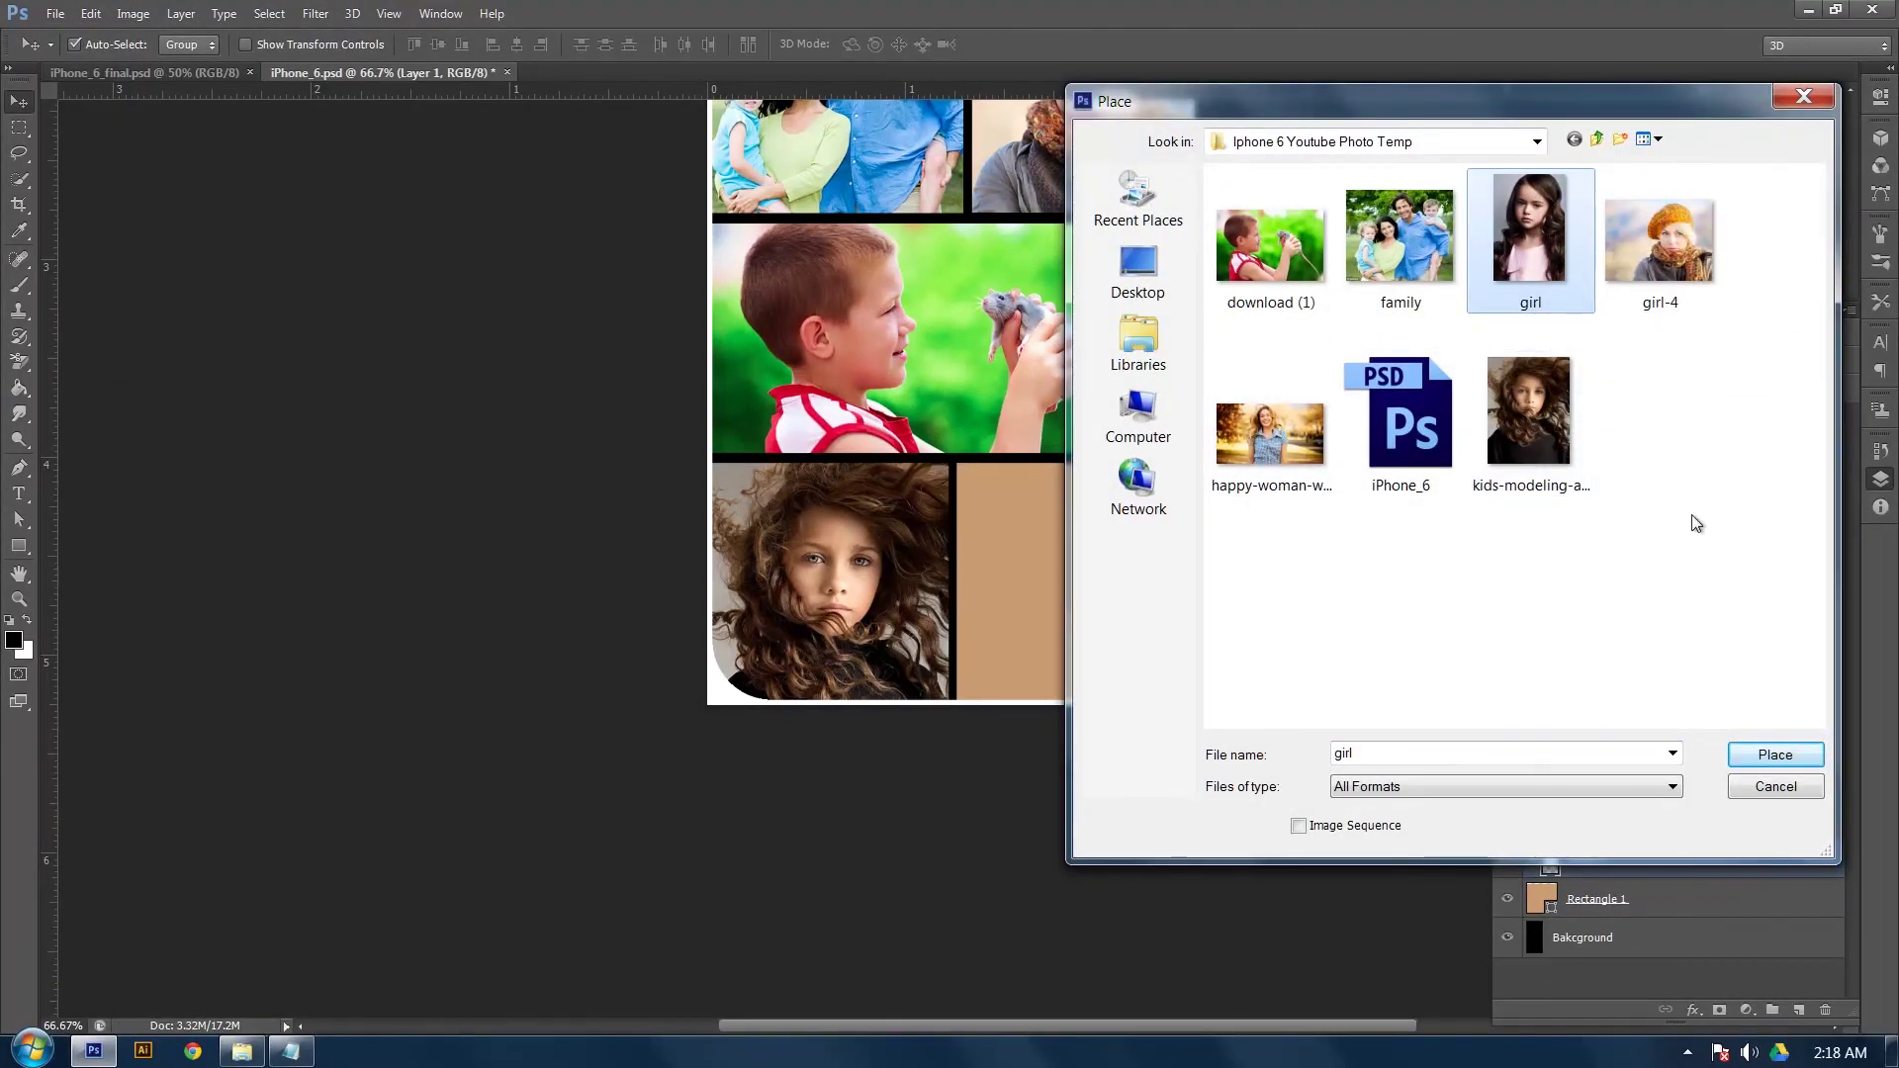
click(1771, 756)
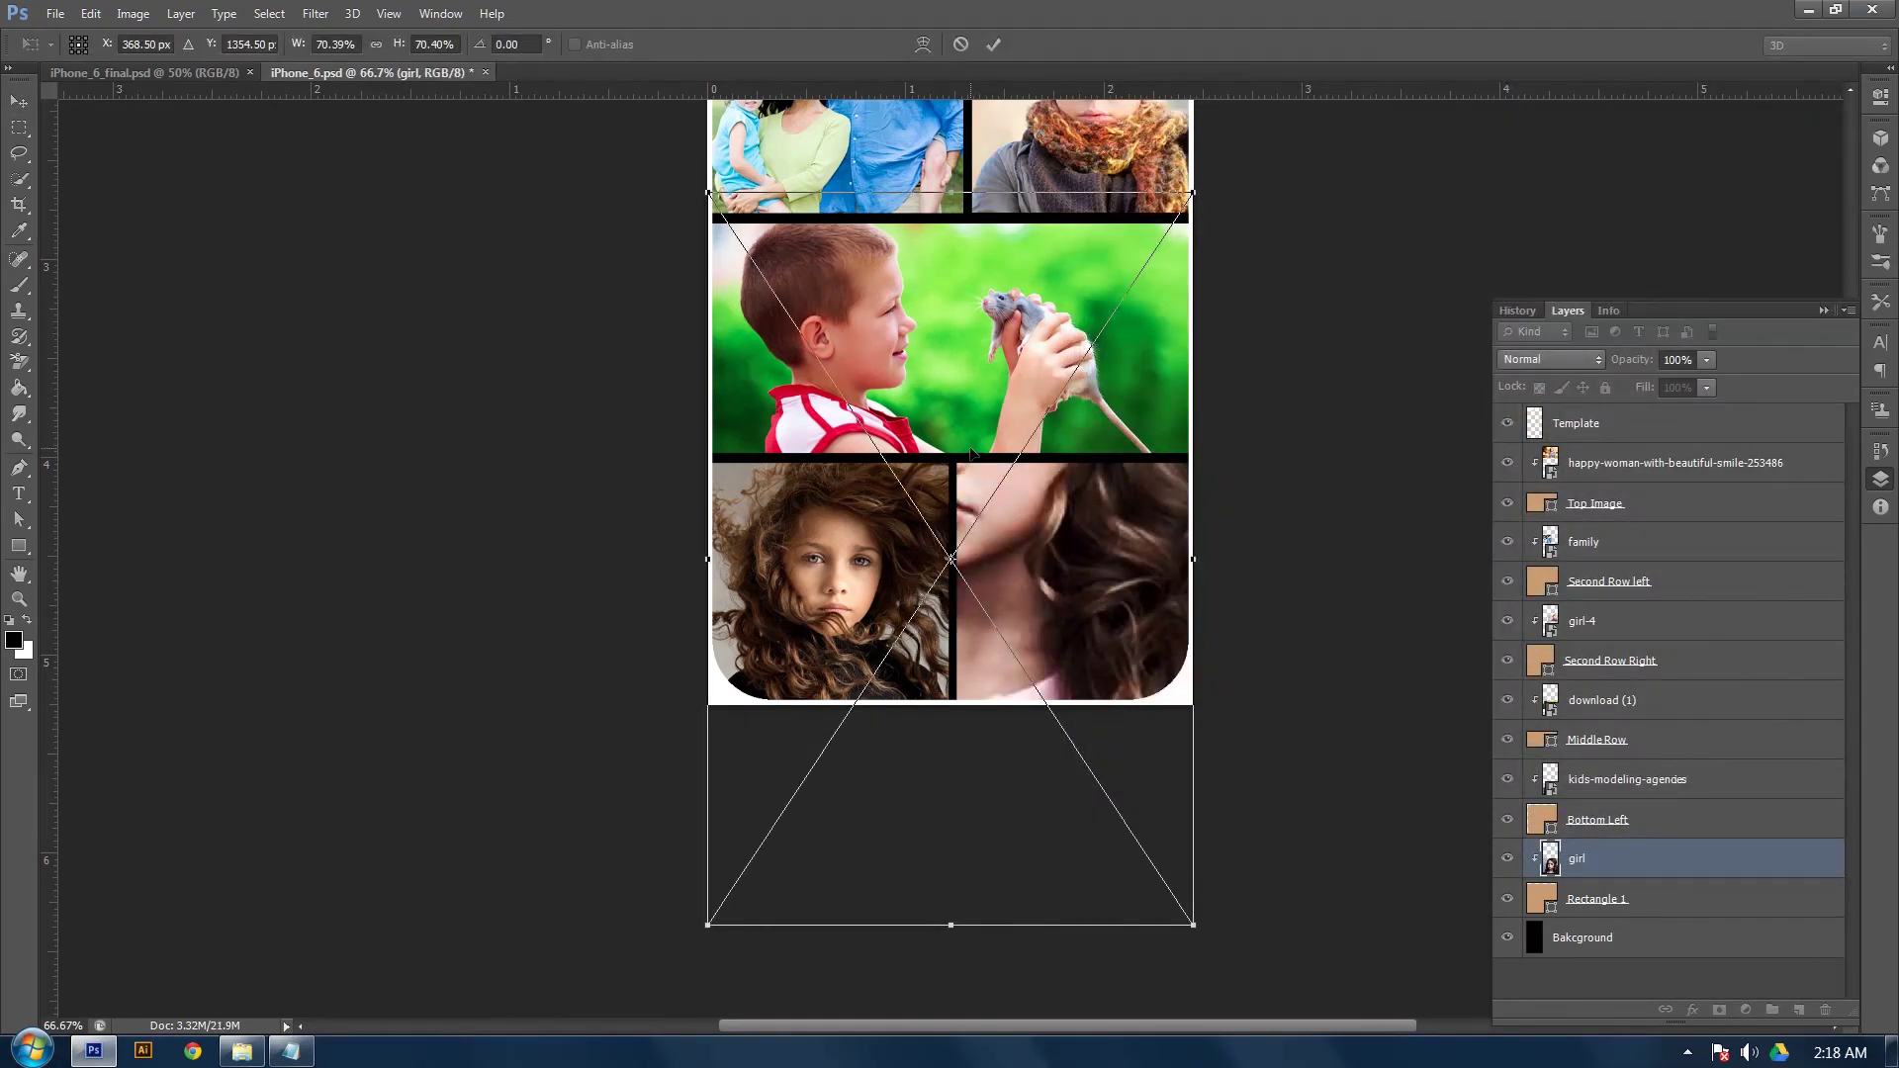
Scale and nudge the girl photo to fill the bottom-right slot, then commit
drag(708, 192, 970, 411)
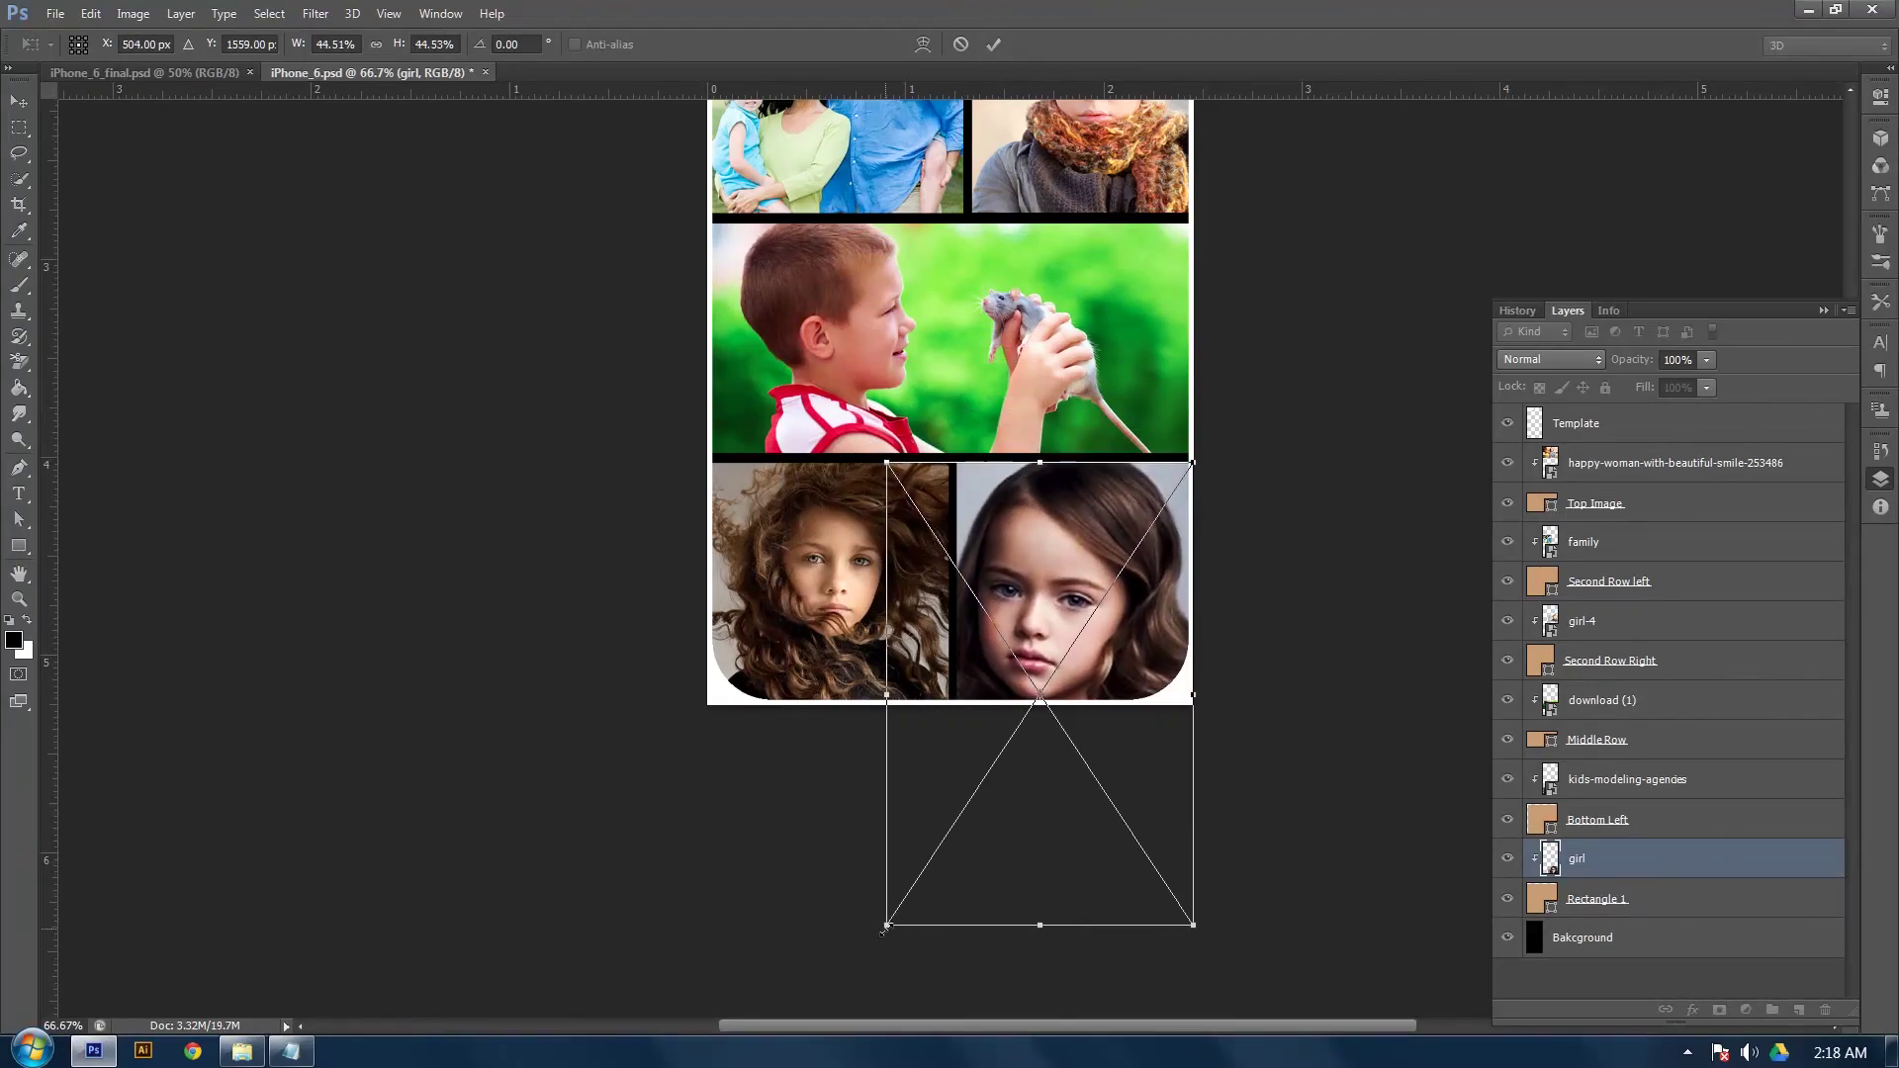
drag(885, 928, 968, 834)
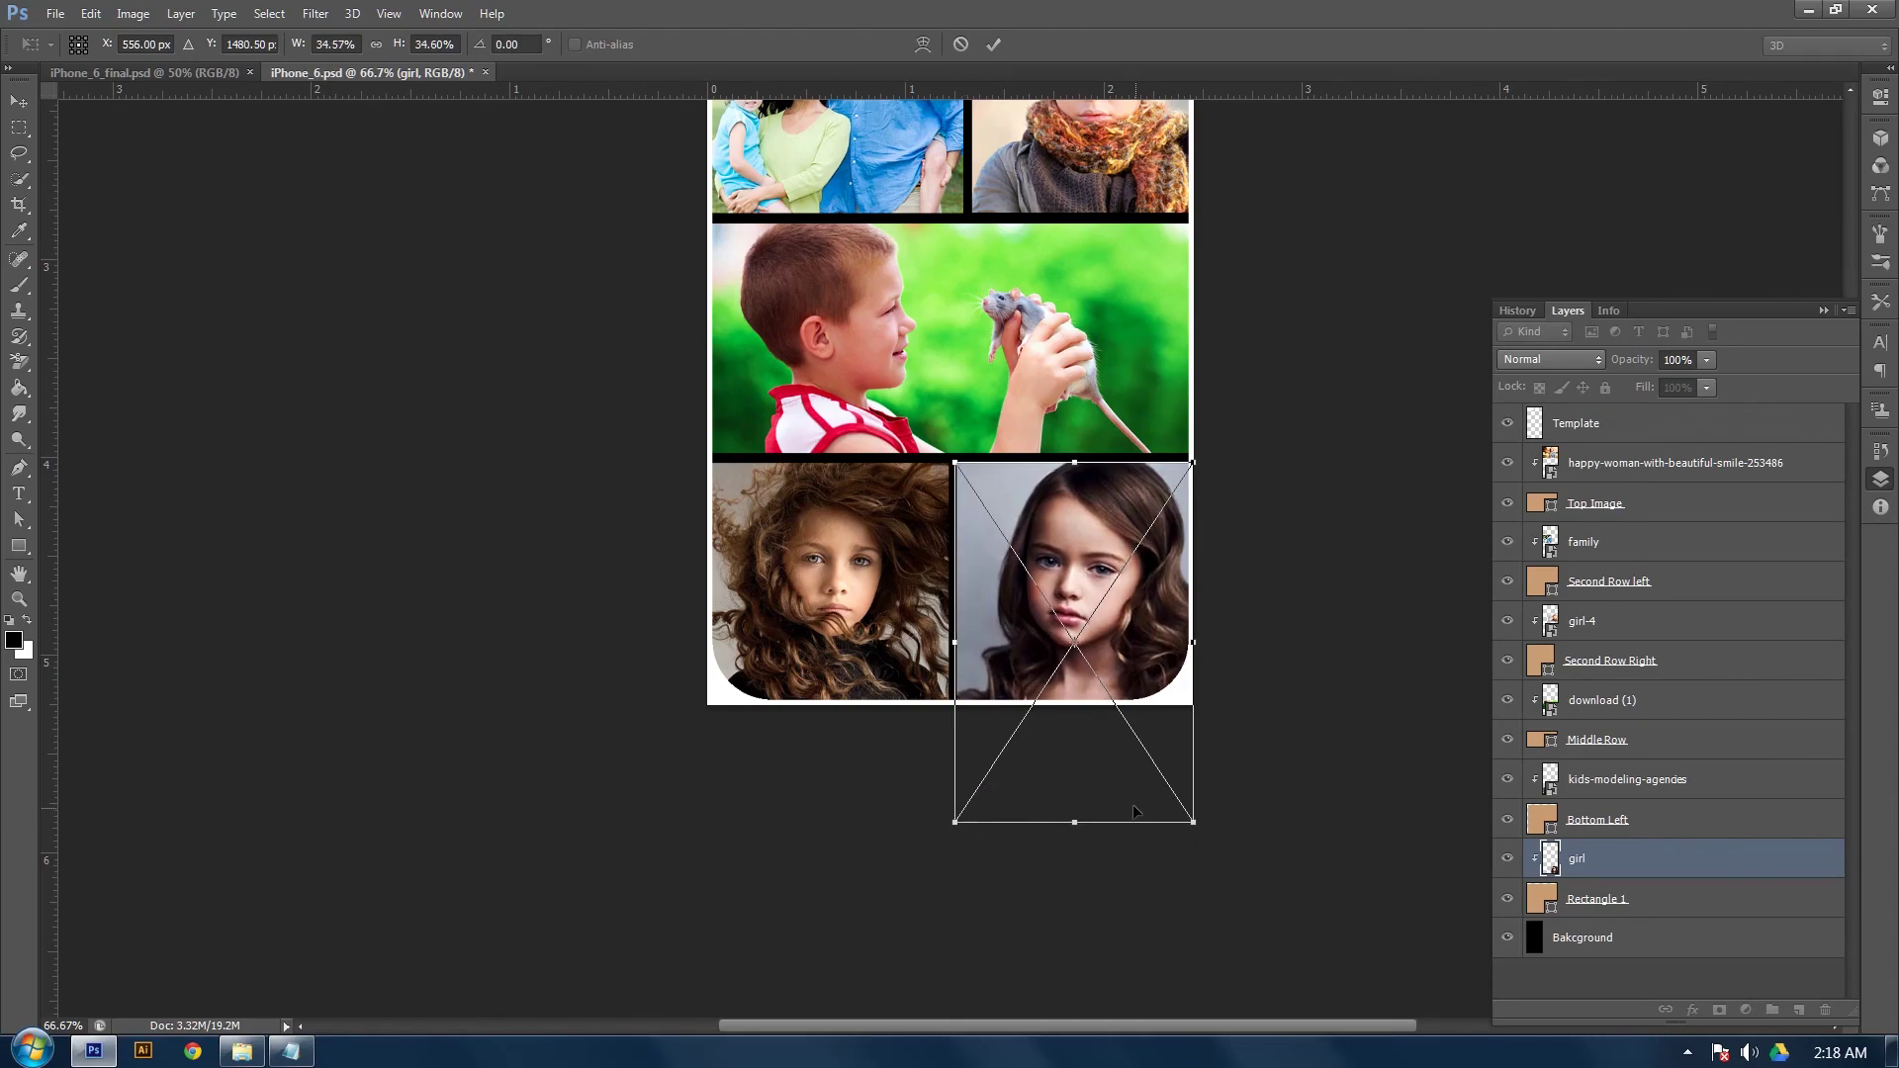
key(shift+Up)
key(shift+Up)
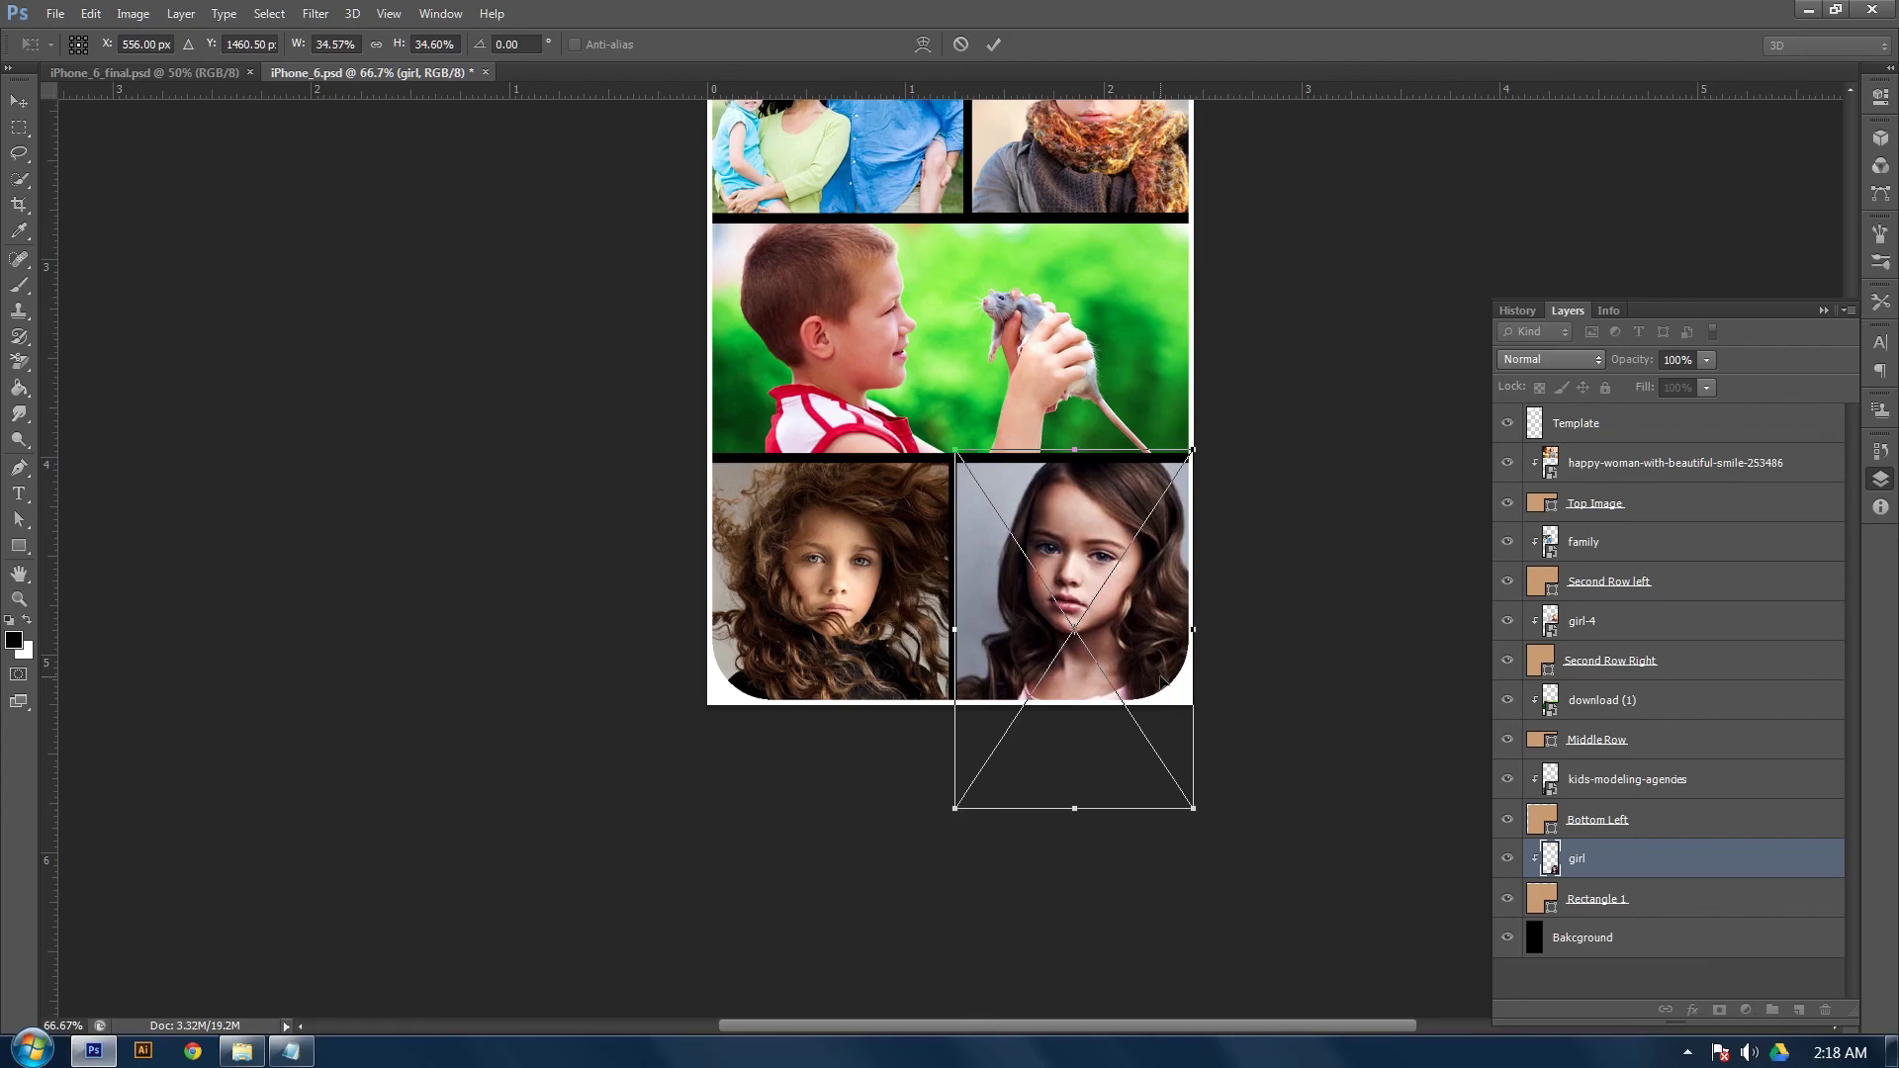
click(996, 44)
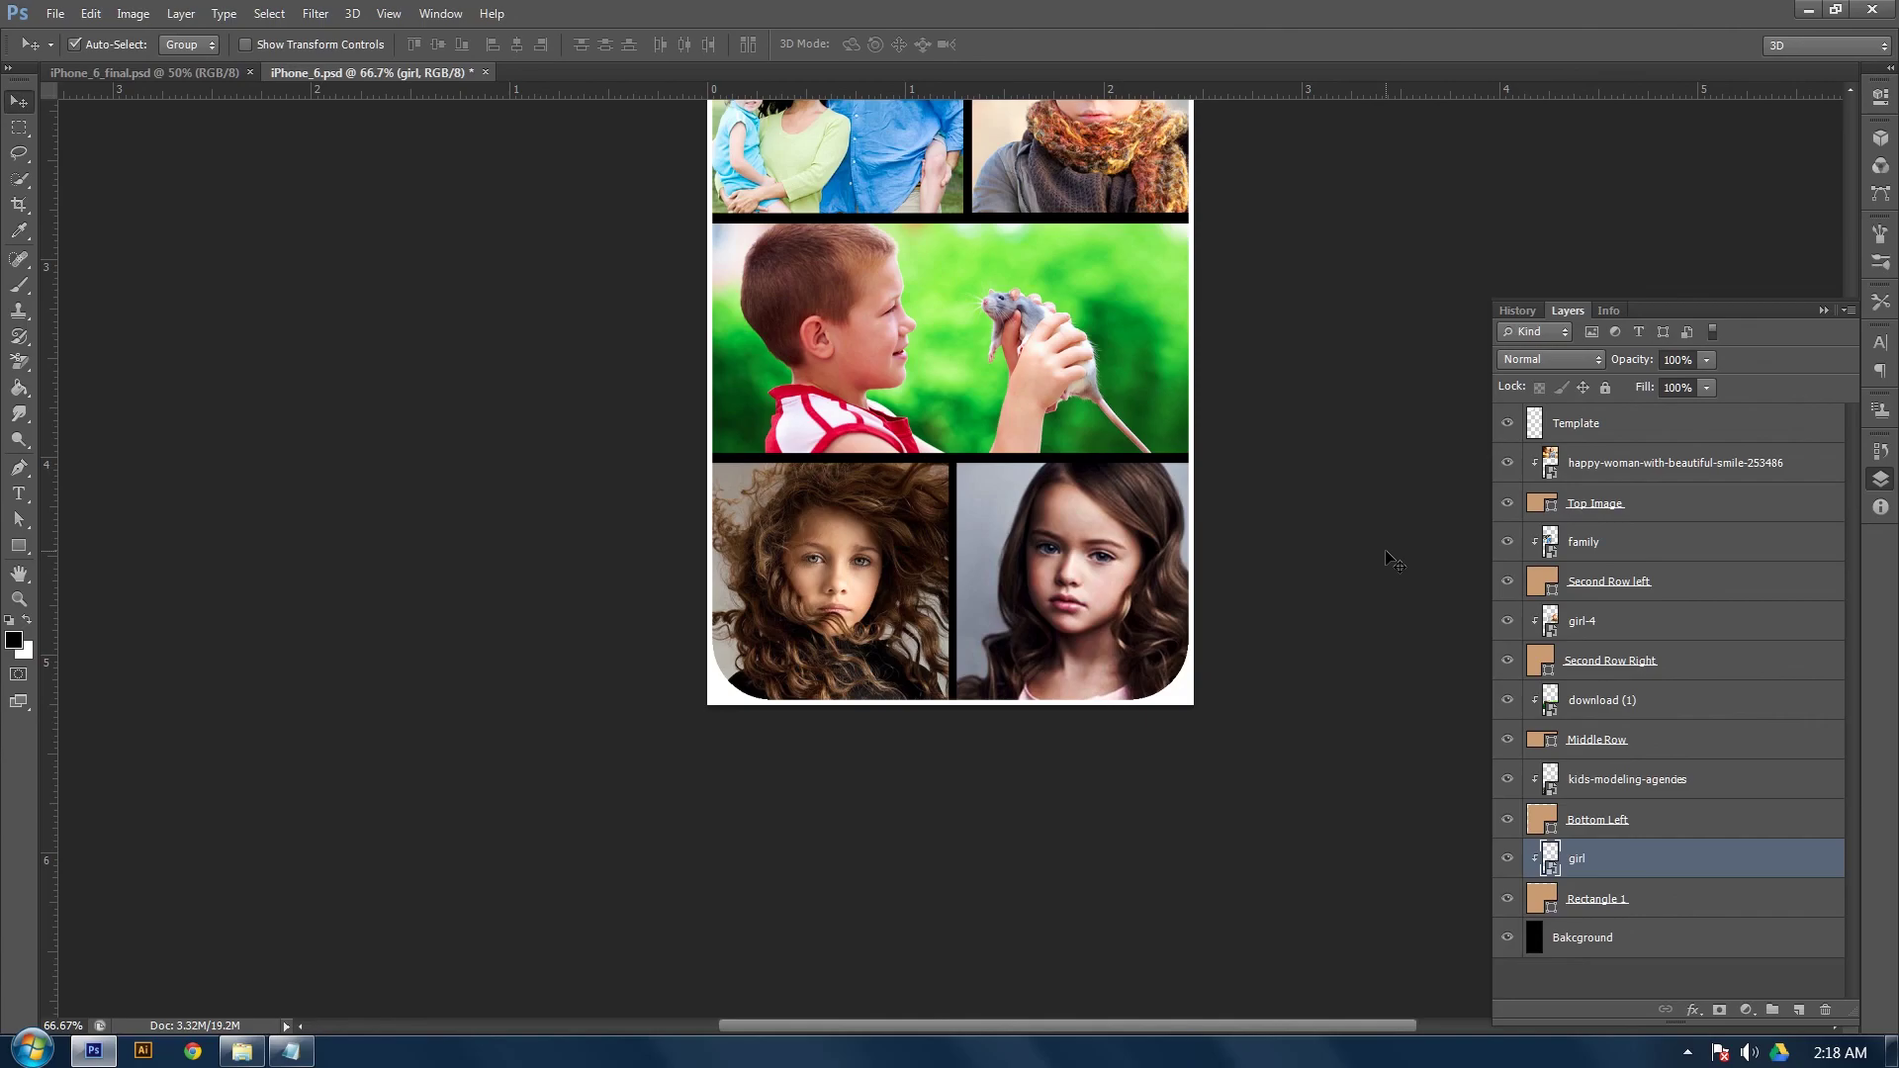
Rename Rectangle 1 to 'Bottom Right' and the girl photo layer to 'Bottom Right Imgae'
double_click(1585, 899)
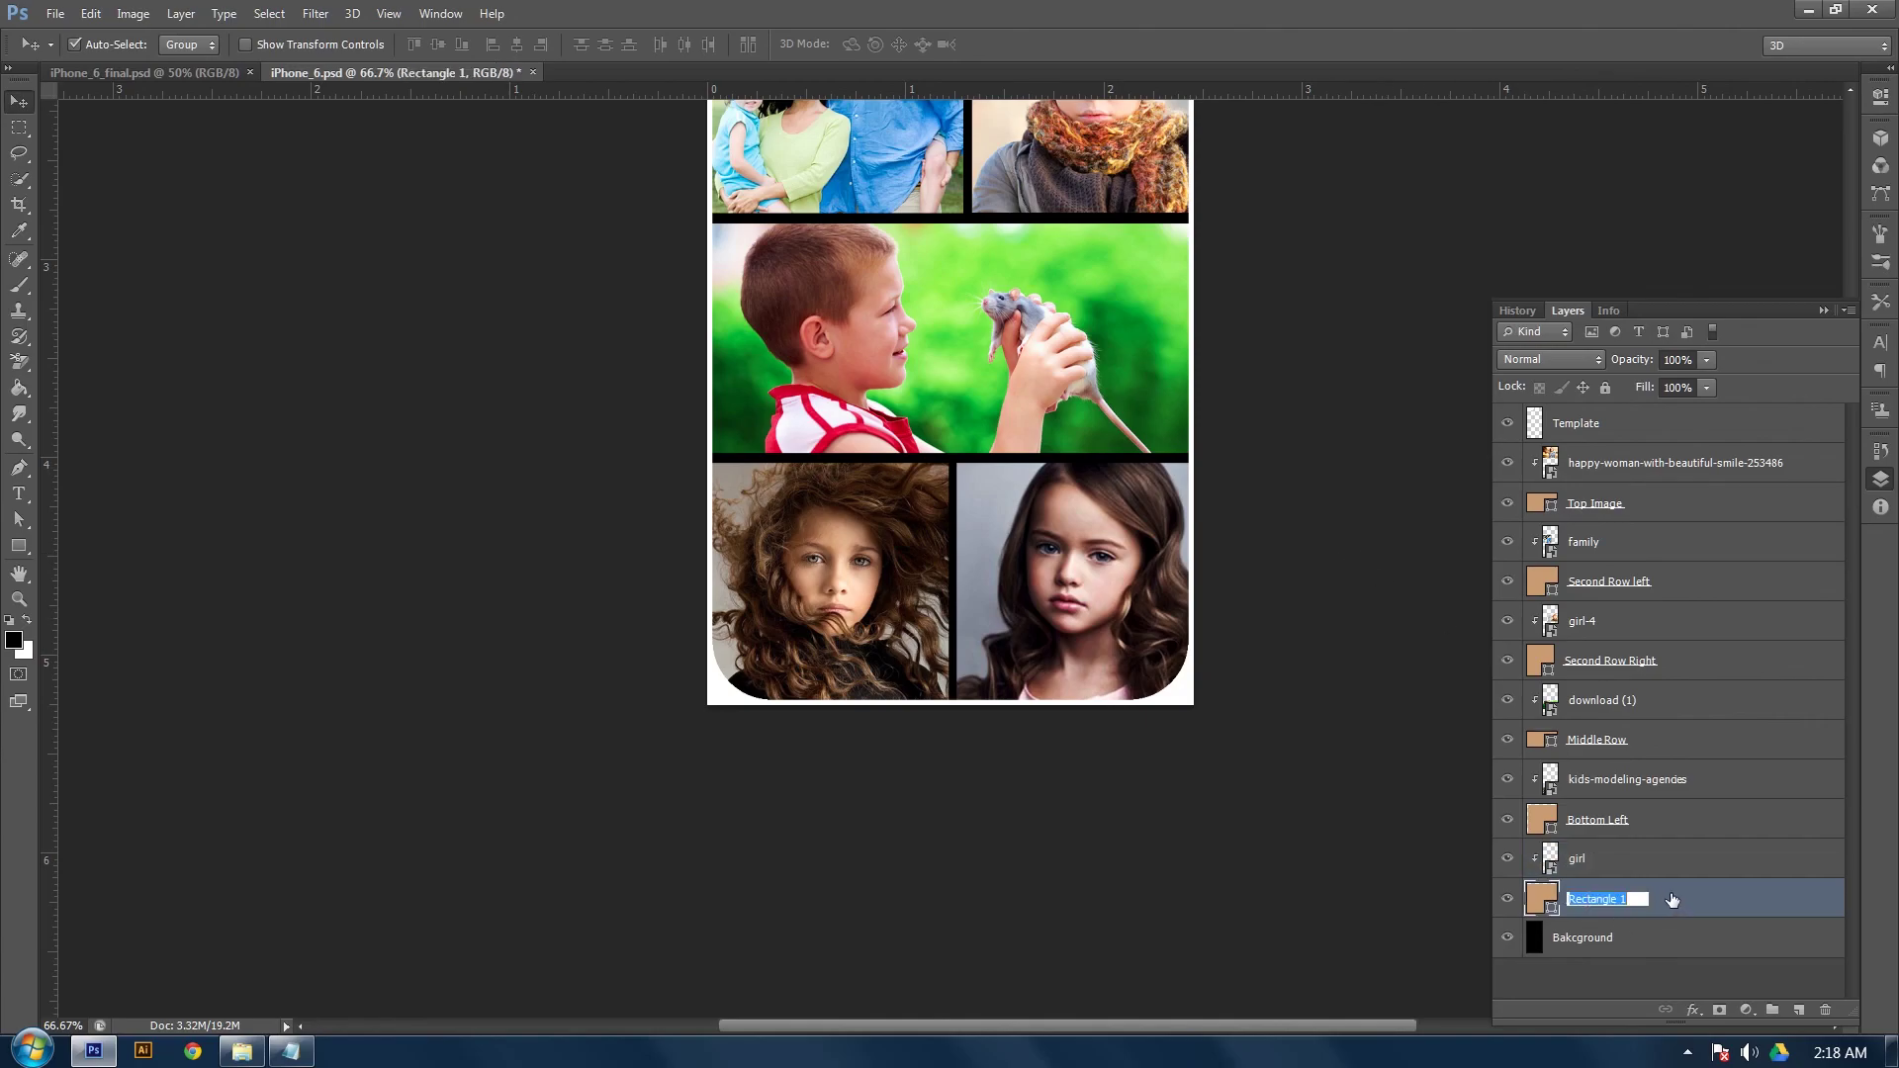
text(Bottom Right)
click(1688, 854)
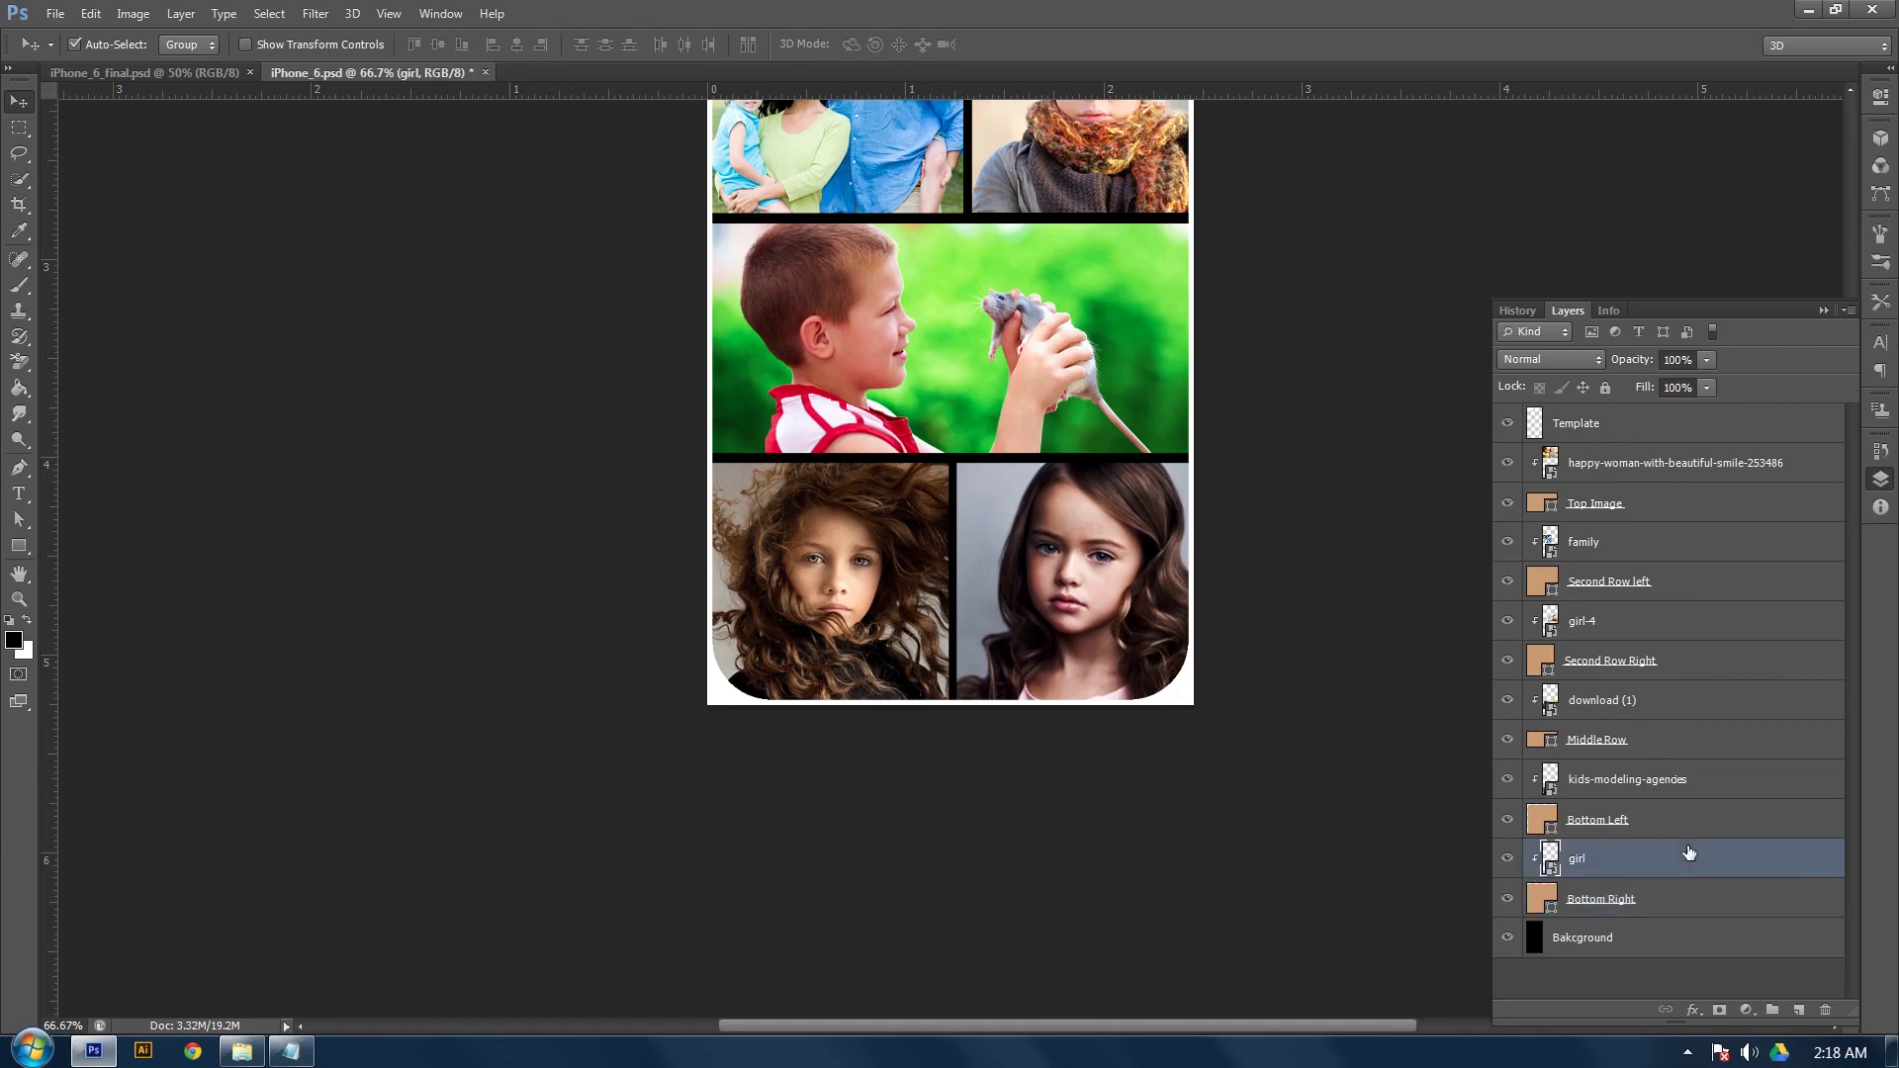
double_click(1578, 860)
text(Botmm)
text(Right Imgae)
click(1692, 902)
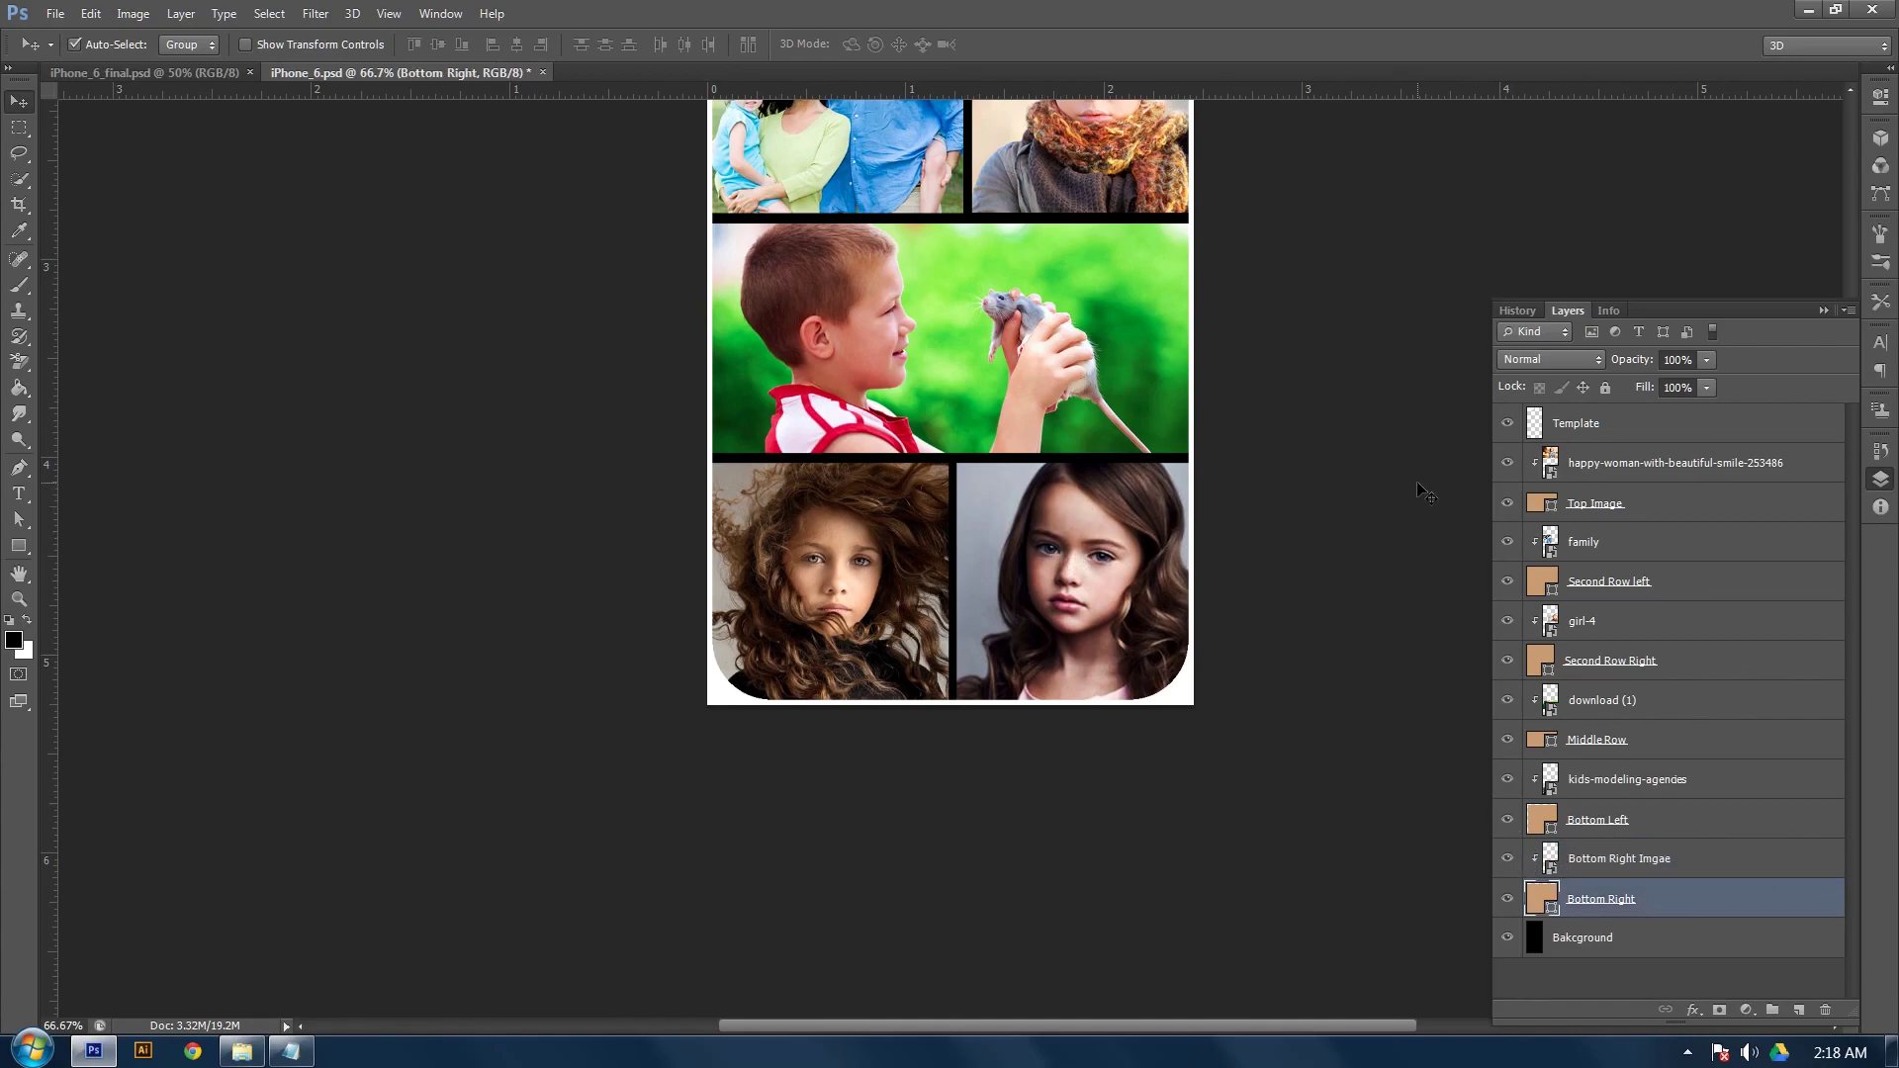
scroll(1424, 492, up, 3)
key(ctrl+minus)
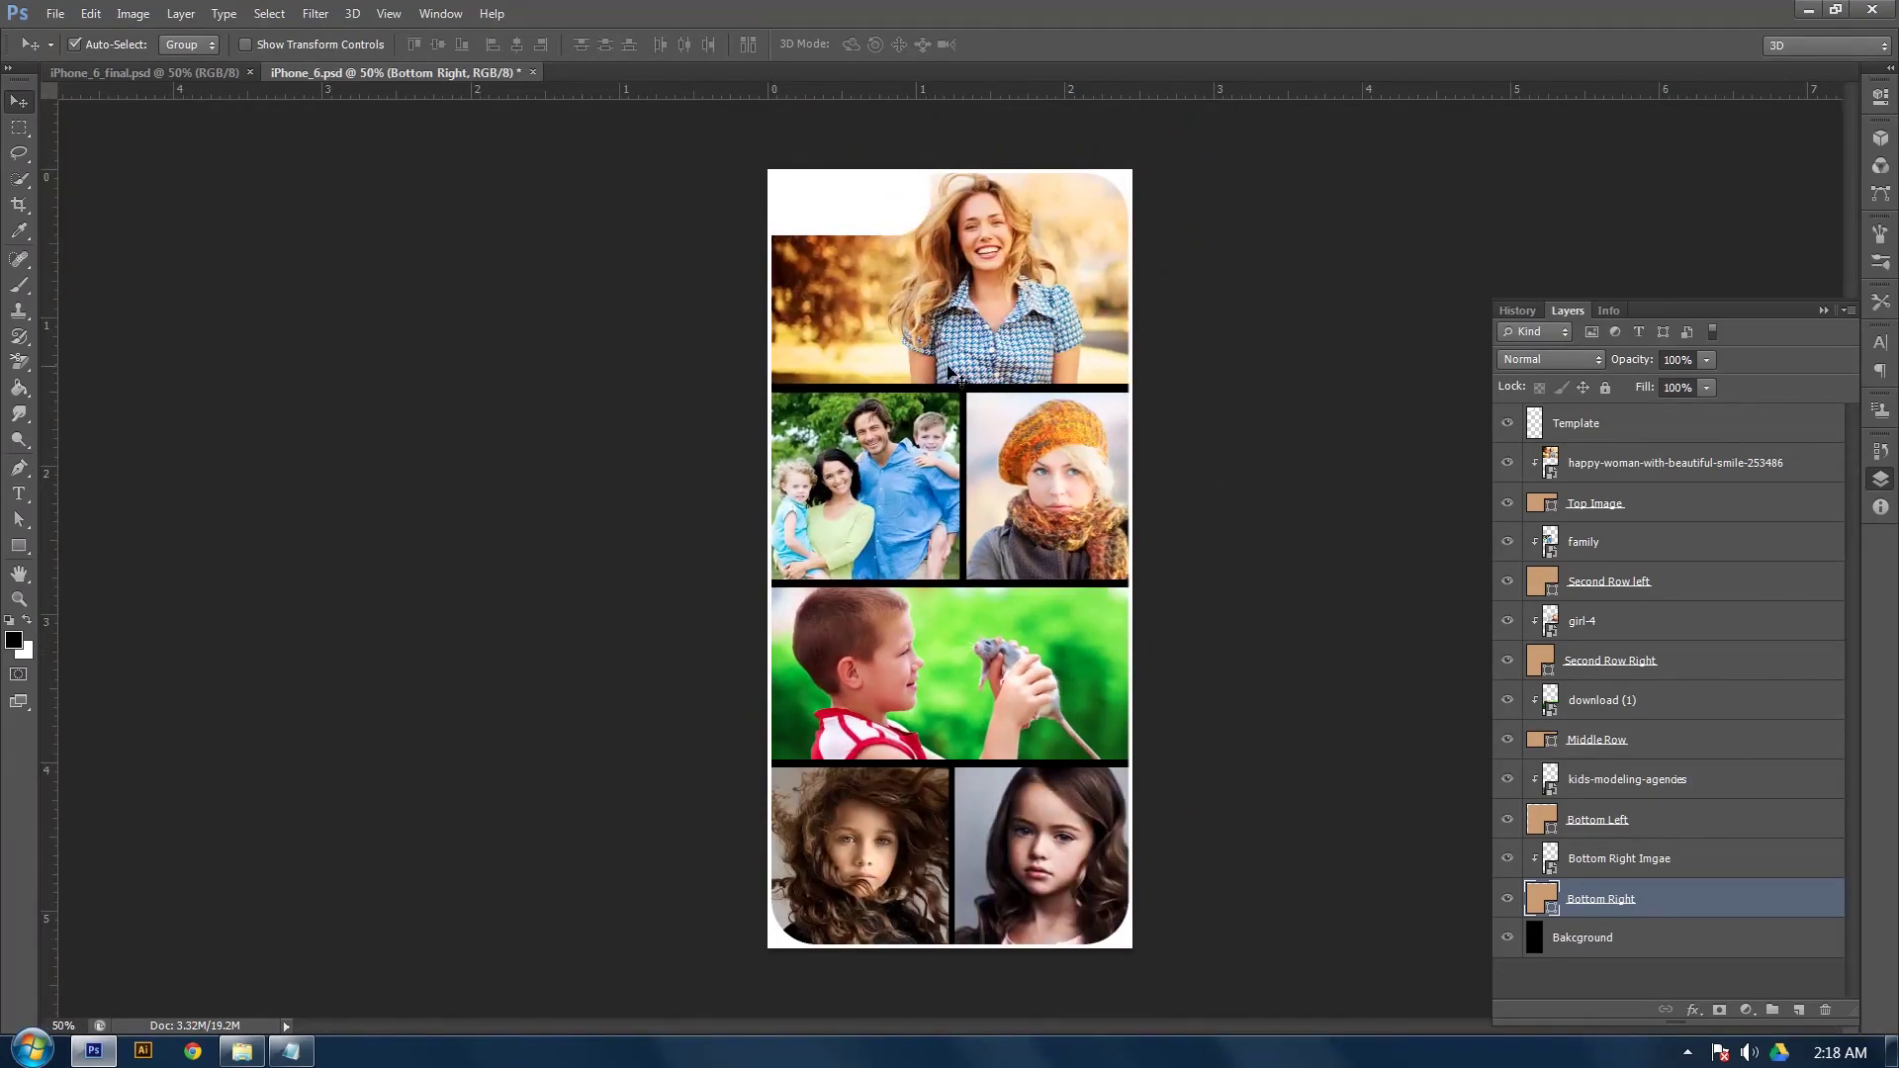
Zoom to 200% on the second row's top gap and begin pulling a guide from the ruler
key(ctrl+plus)
key(ctrl+plus)
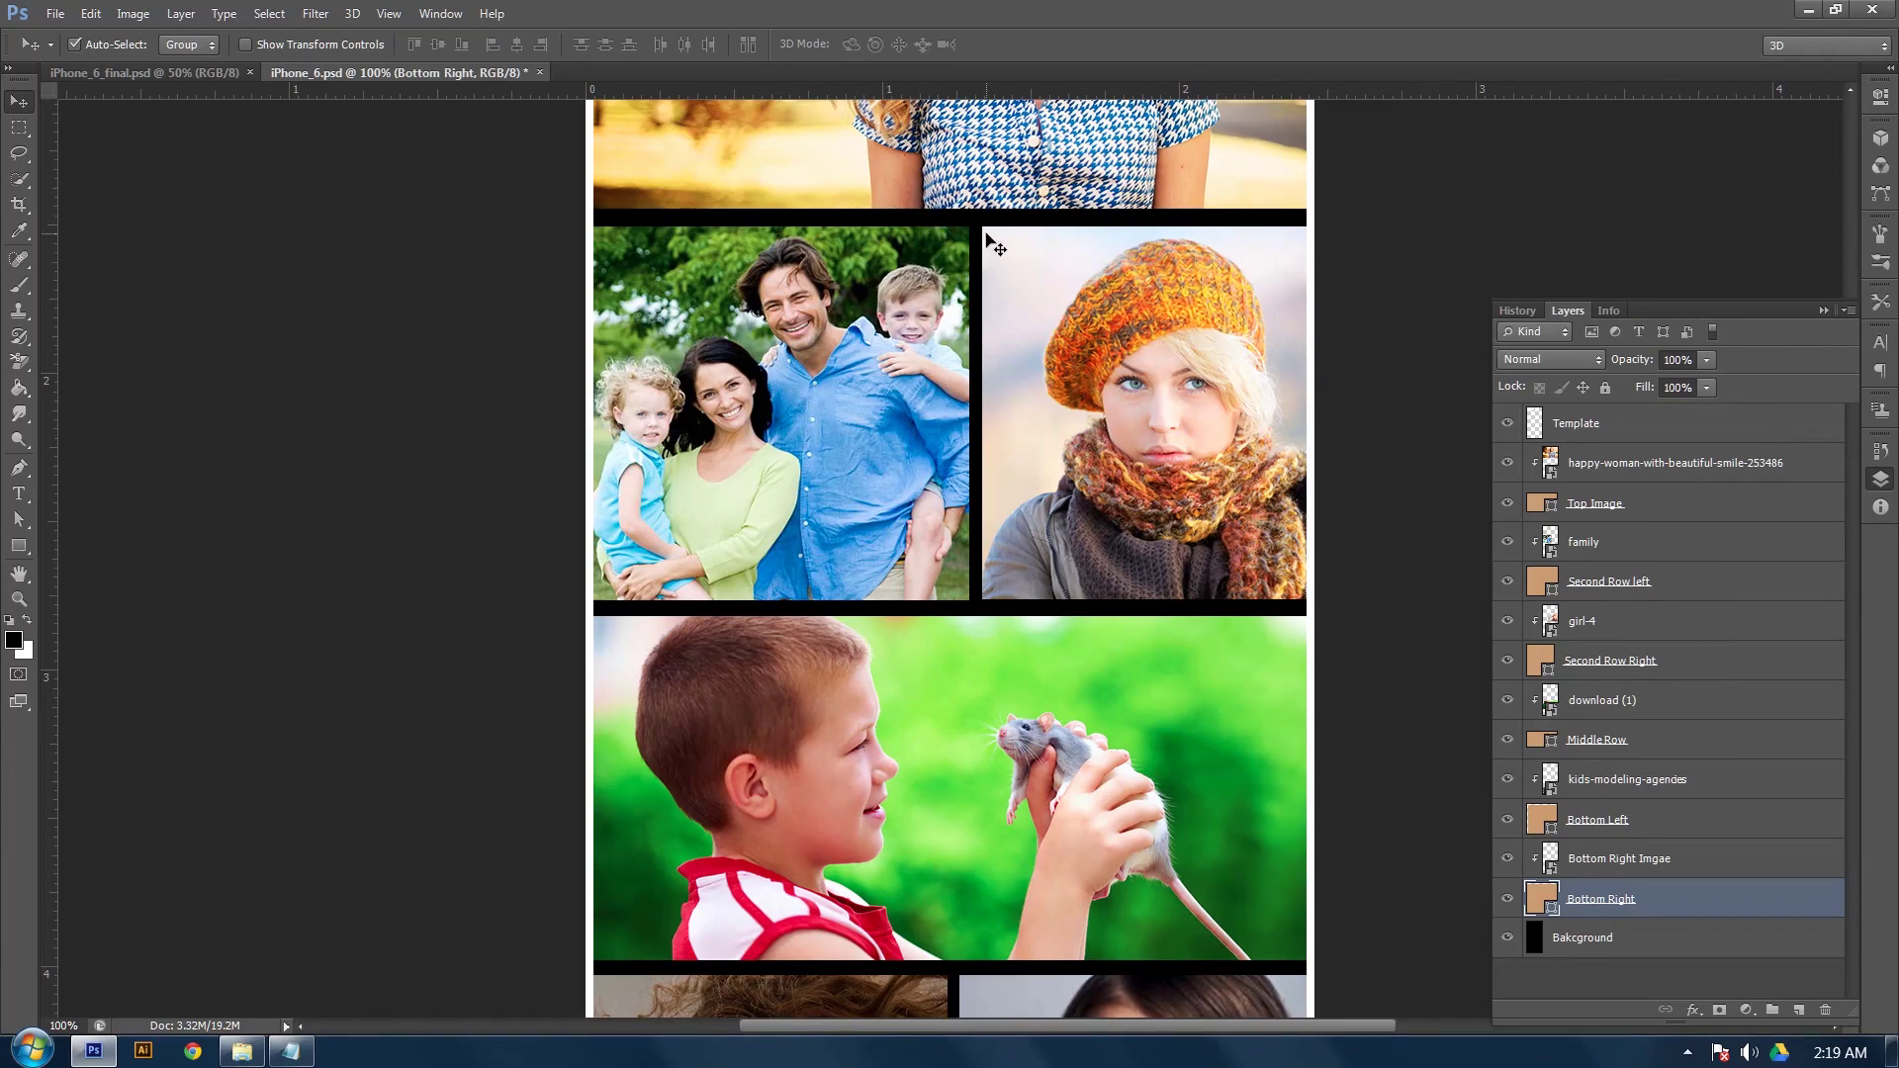
scroll(994, 243, up, 2)
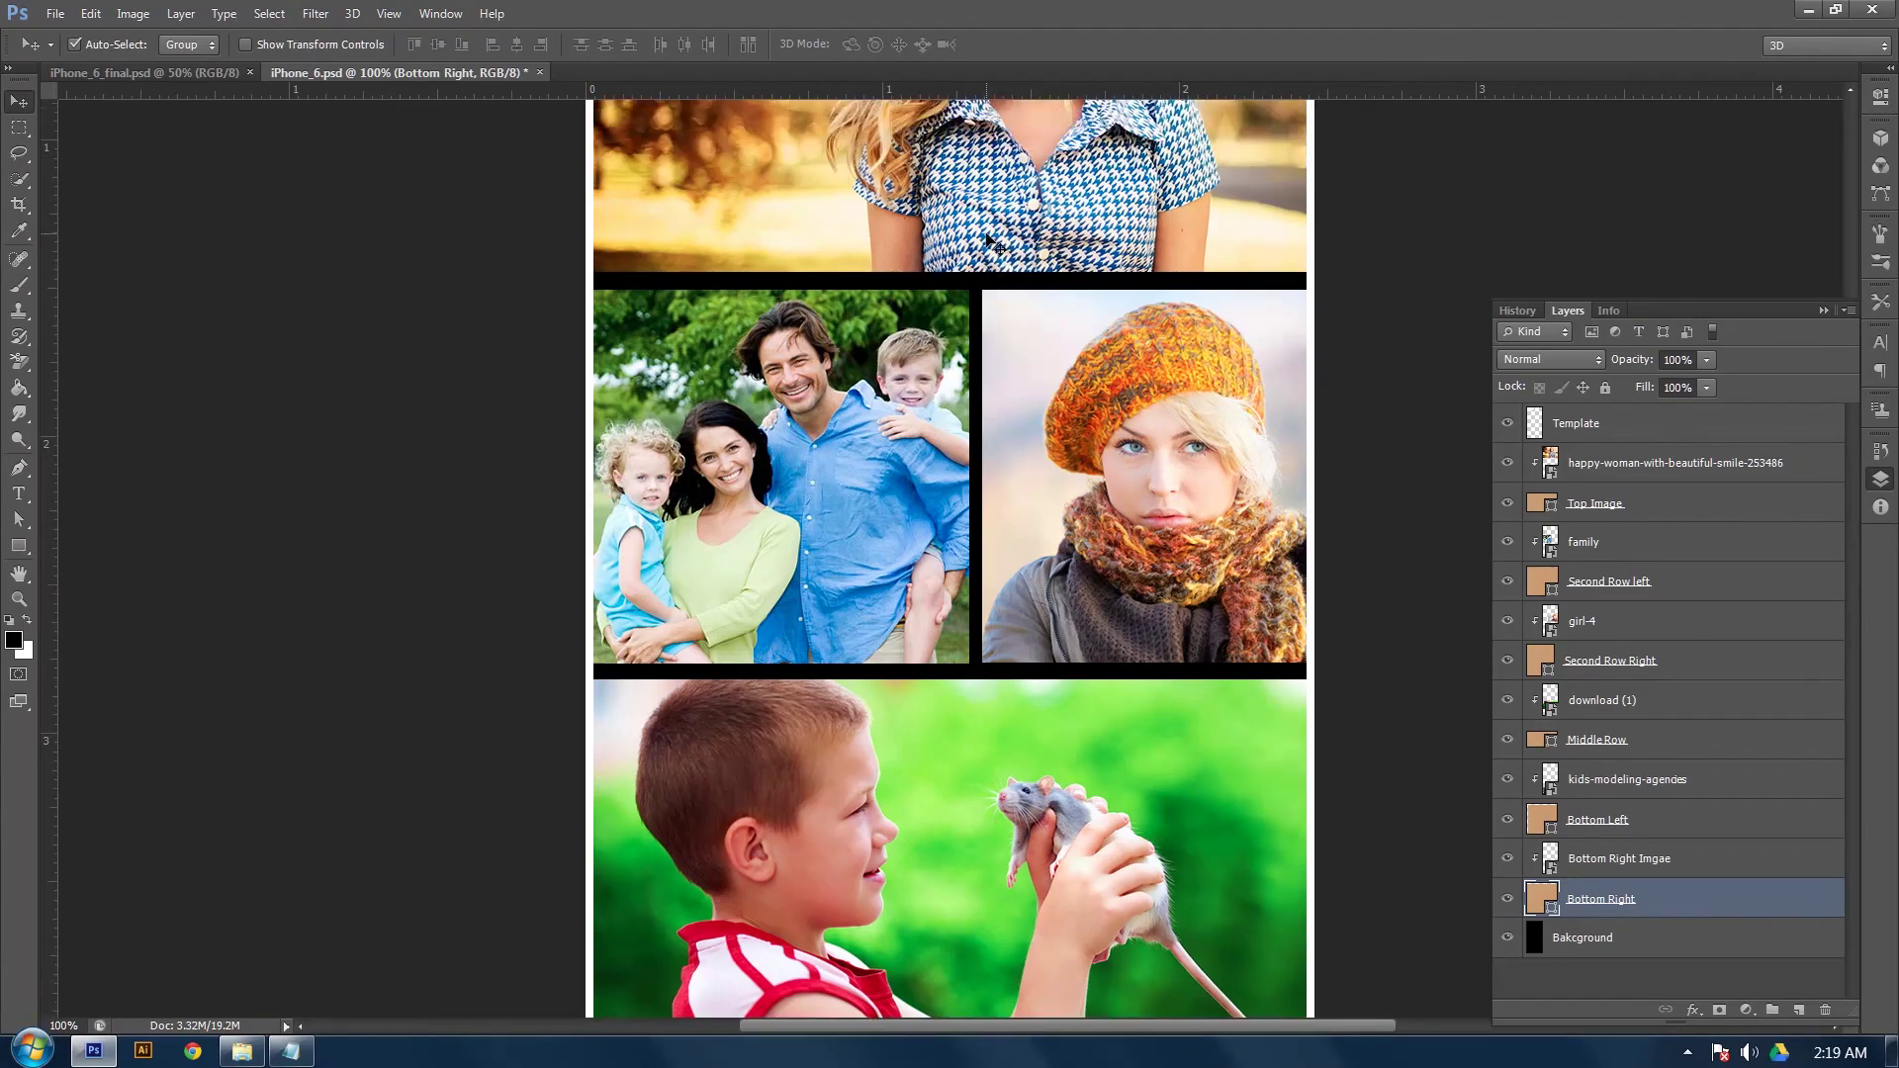
key(ctrl+plus)
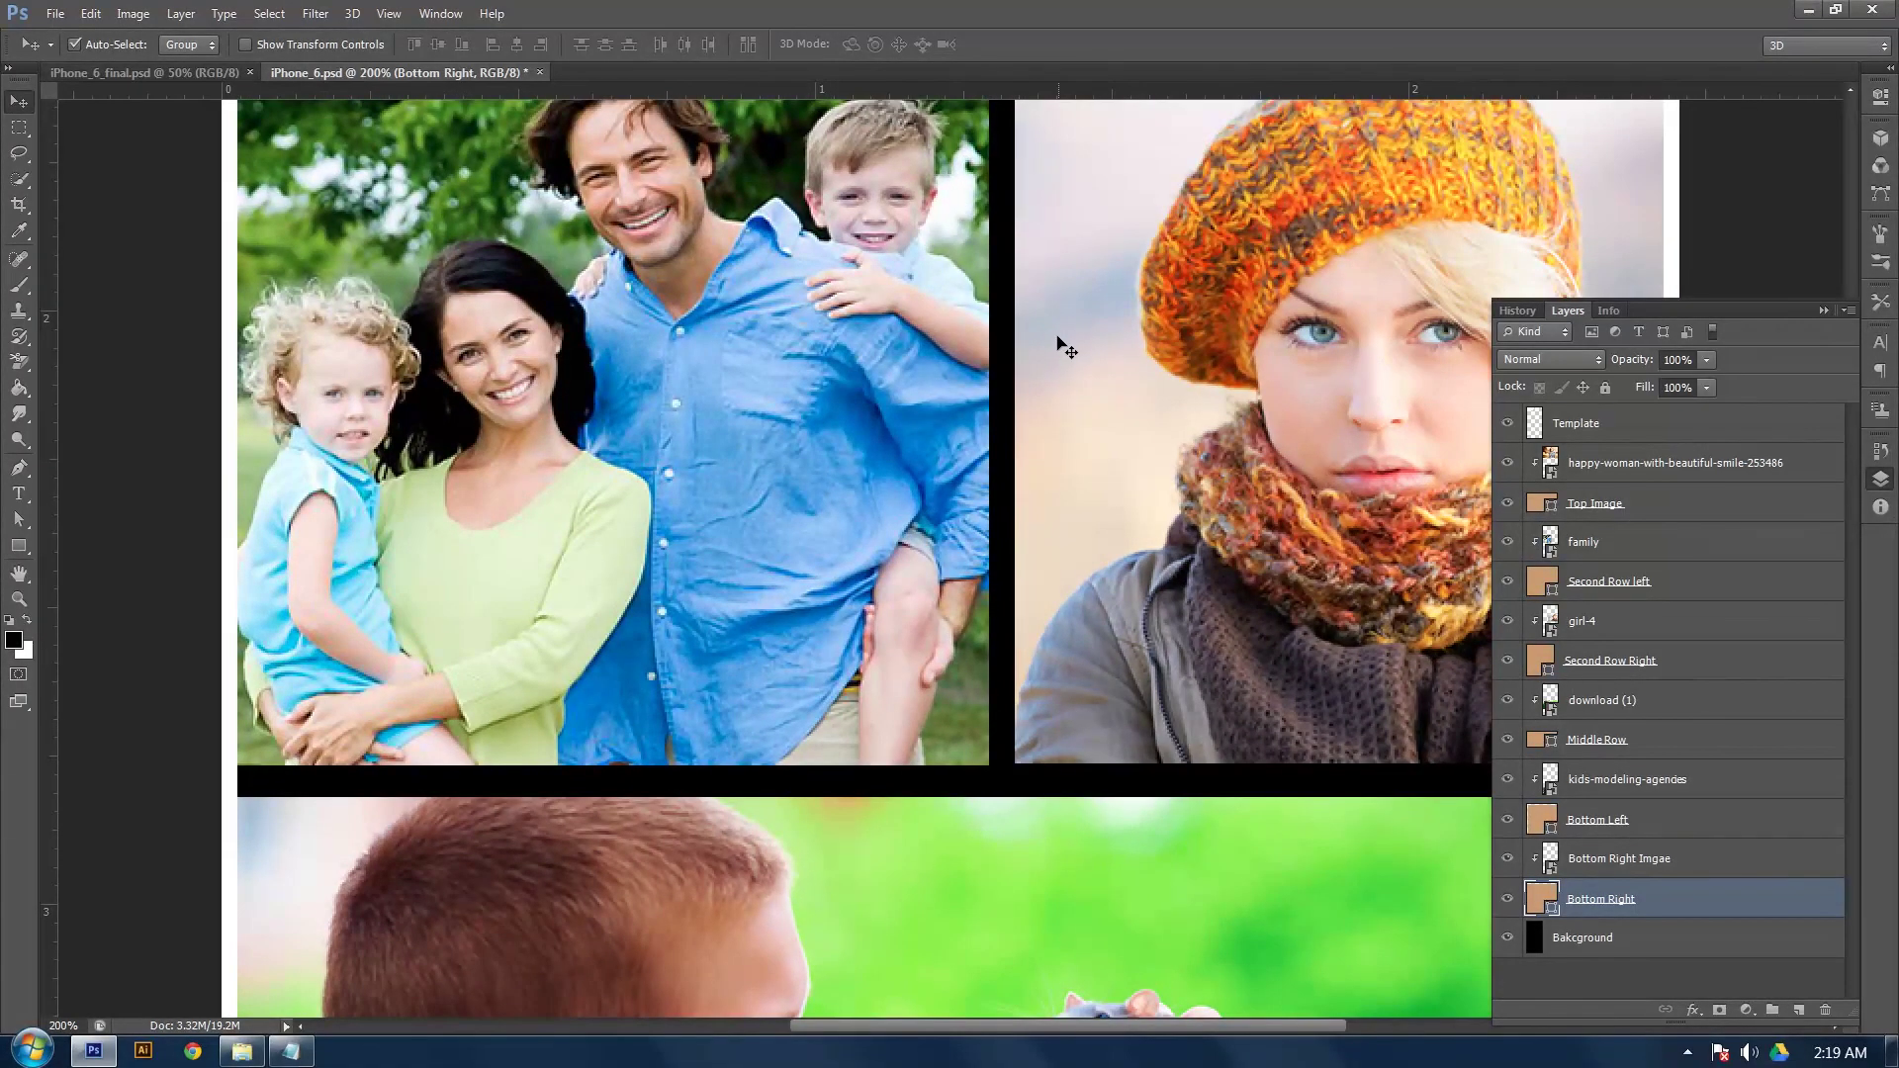
scroll(1059, 355, up, 3)
scroll(1059, 356, up, 6)
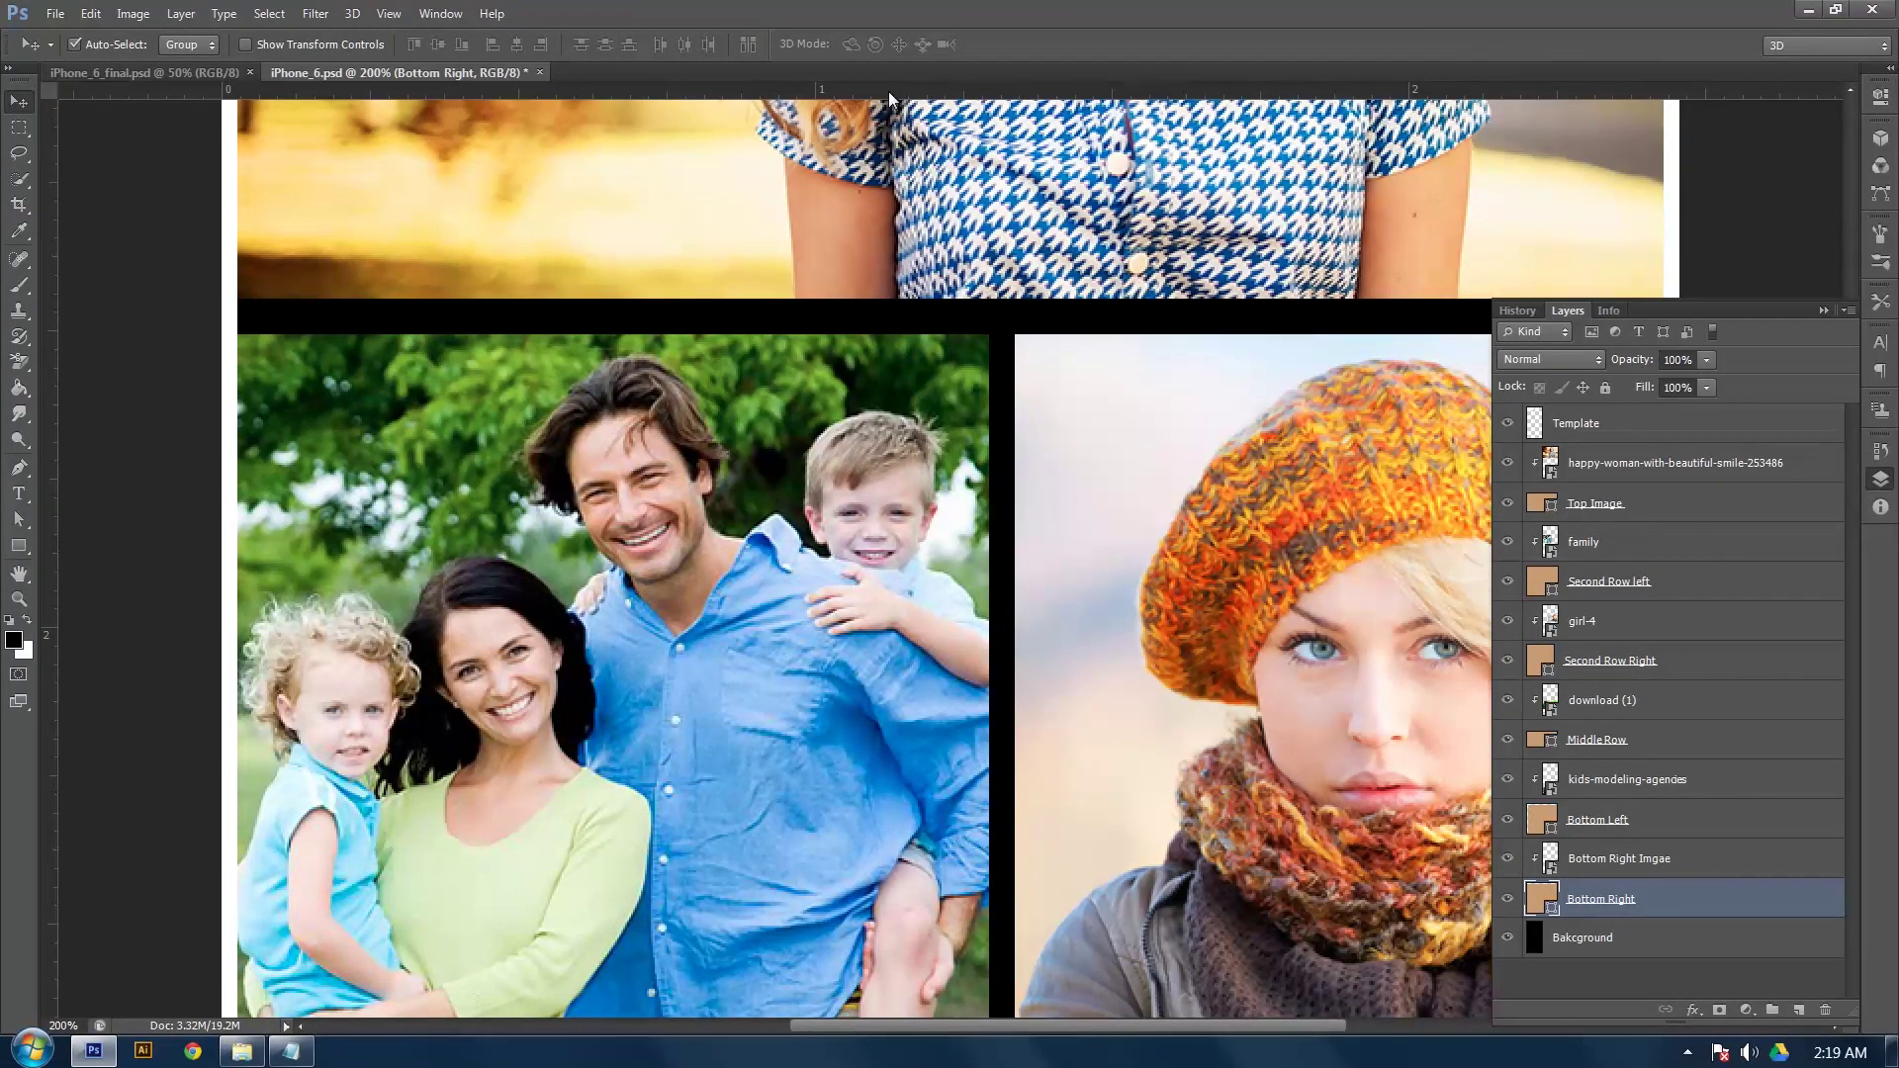
drag(881, 86, 953, 93)
Place a horizontal guide along the second row's top edge
key(ctrl+r)
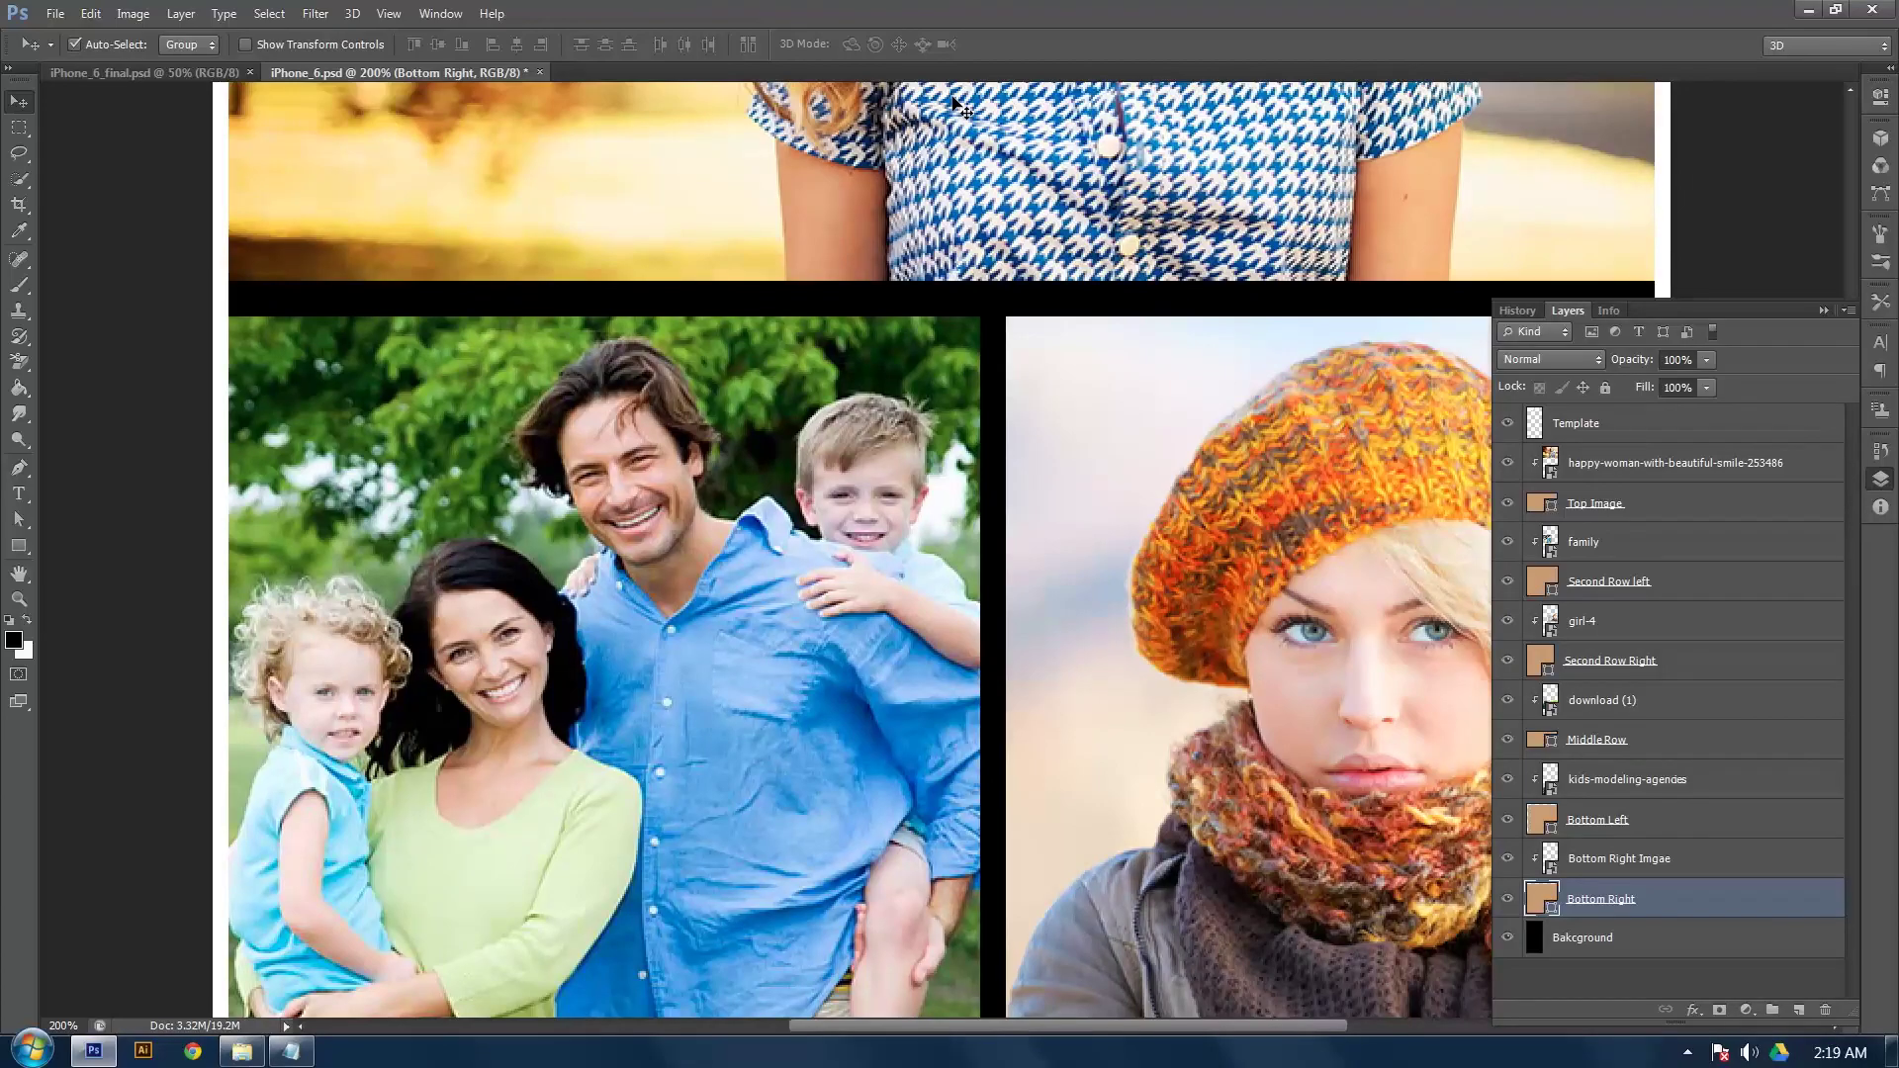
key(ctrl+r)
drag(899, 86, 942, 334)
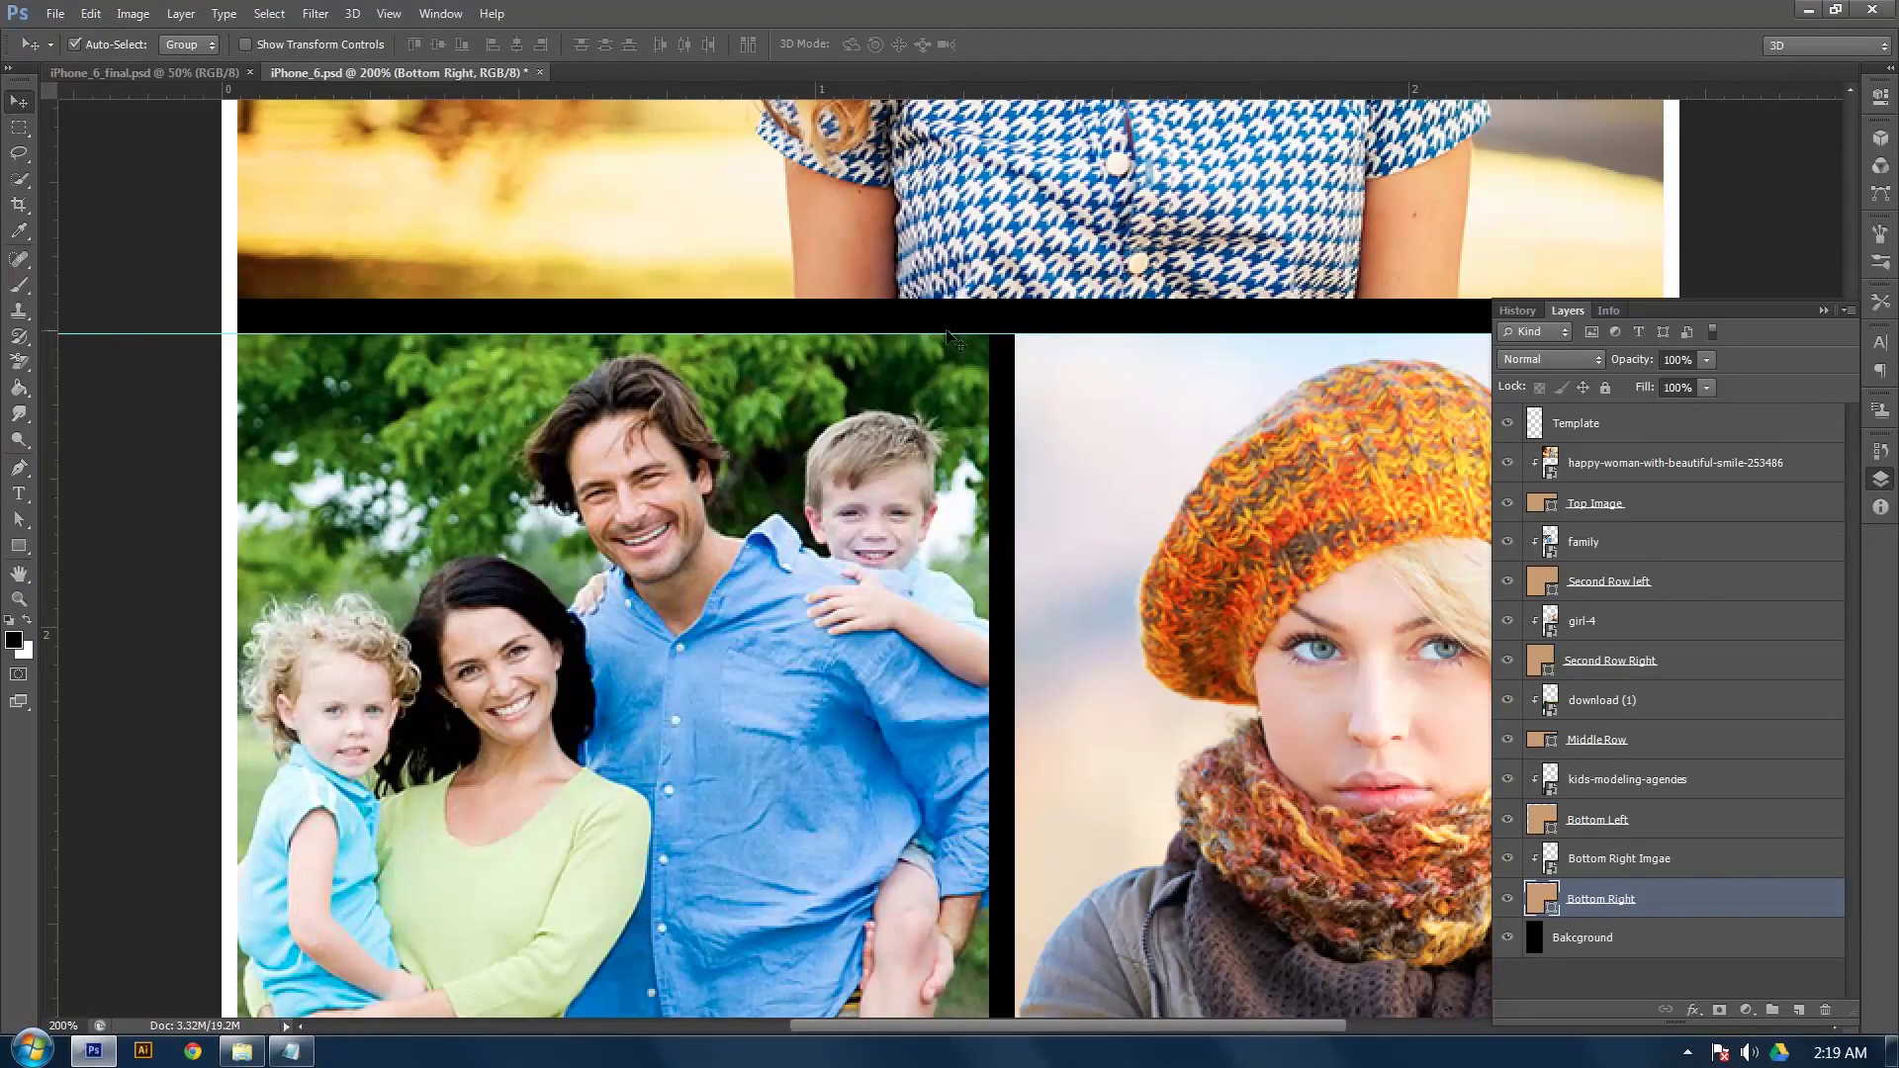
scroll(1232, 341, down, 3)
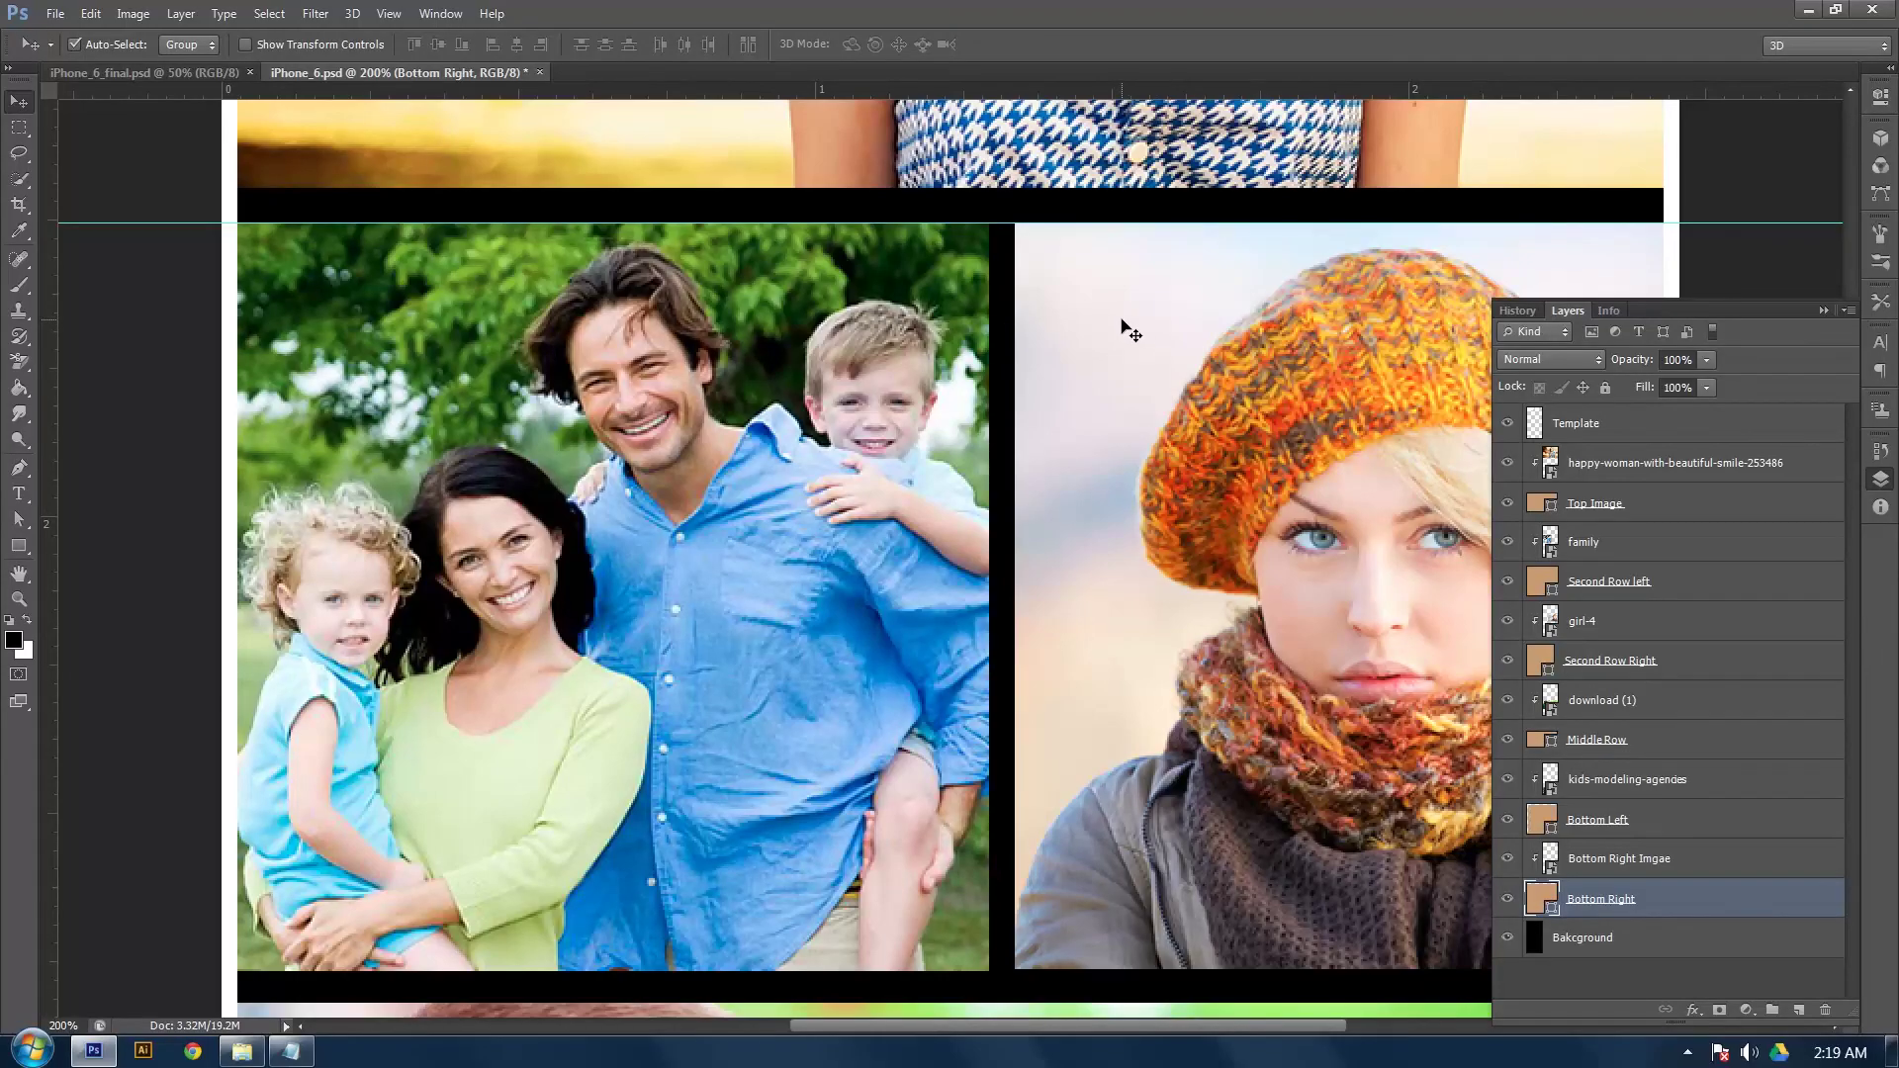
Nudge the Second Row Right frame down to line up with the guide
click(1112, 272)
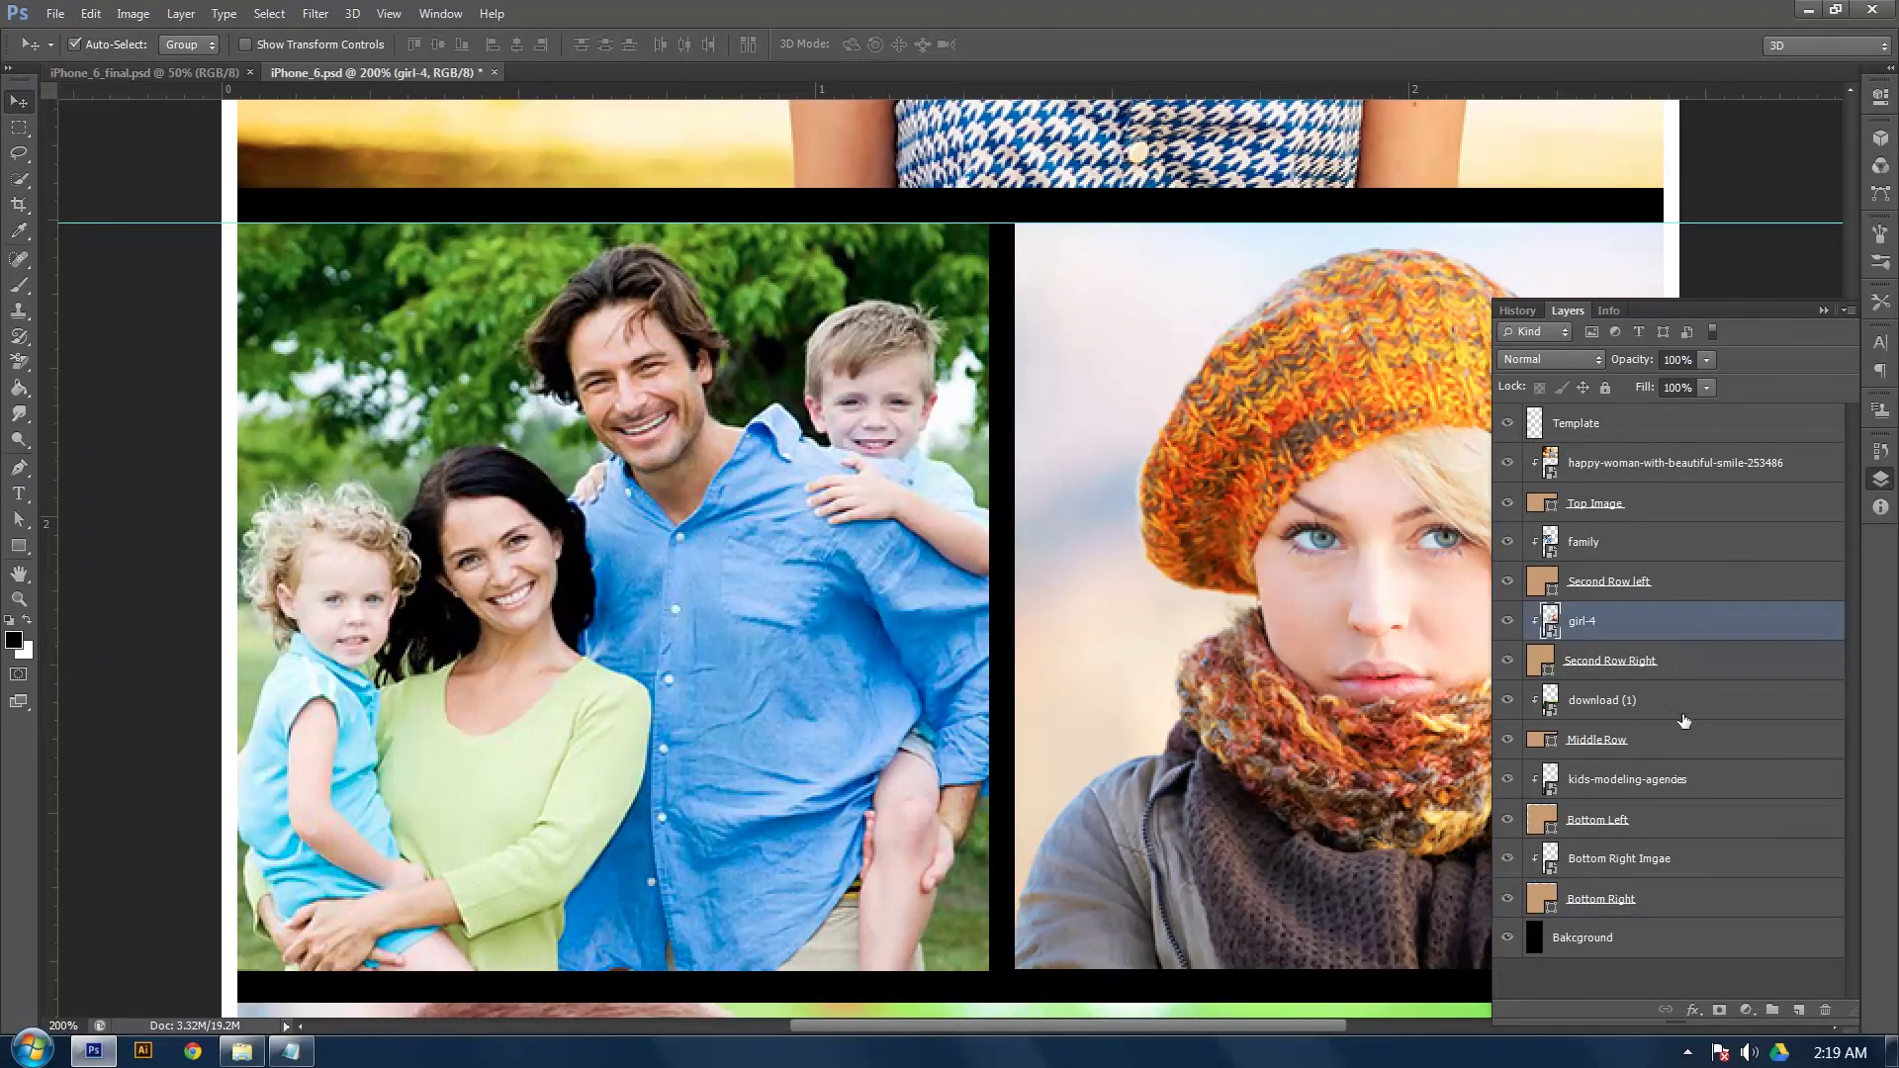
click(1745, 677)
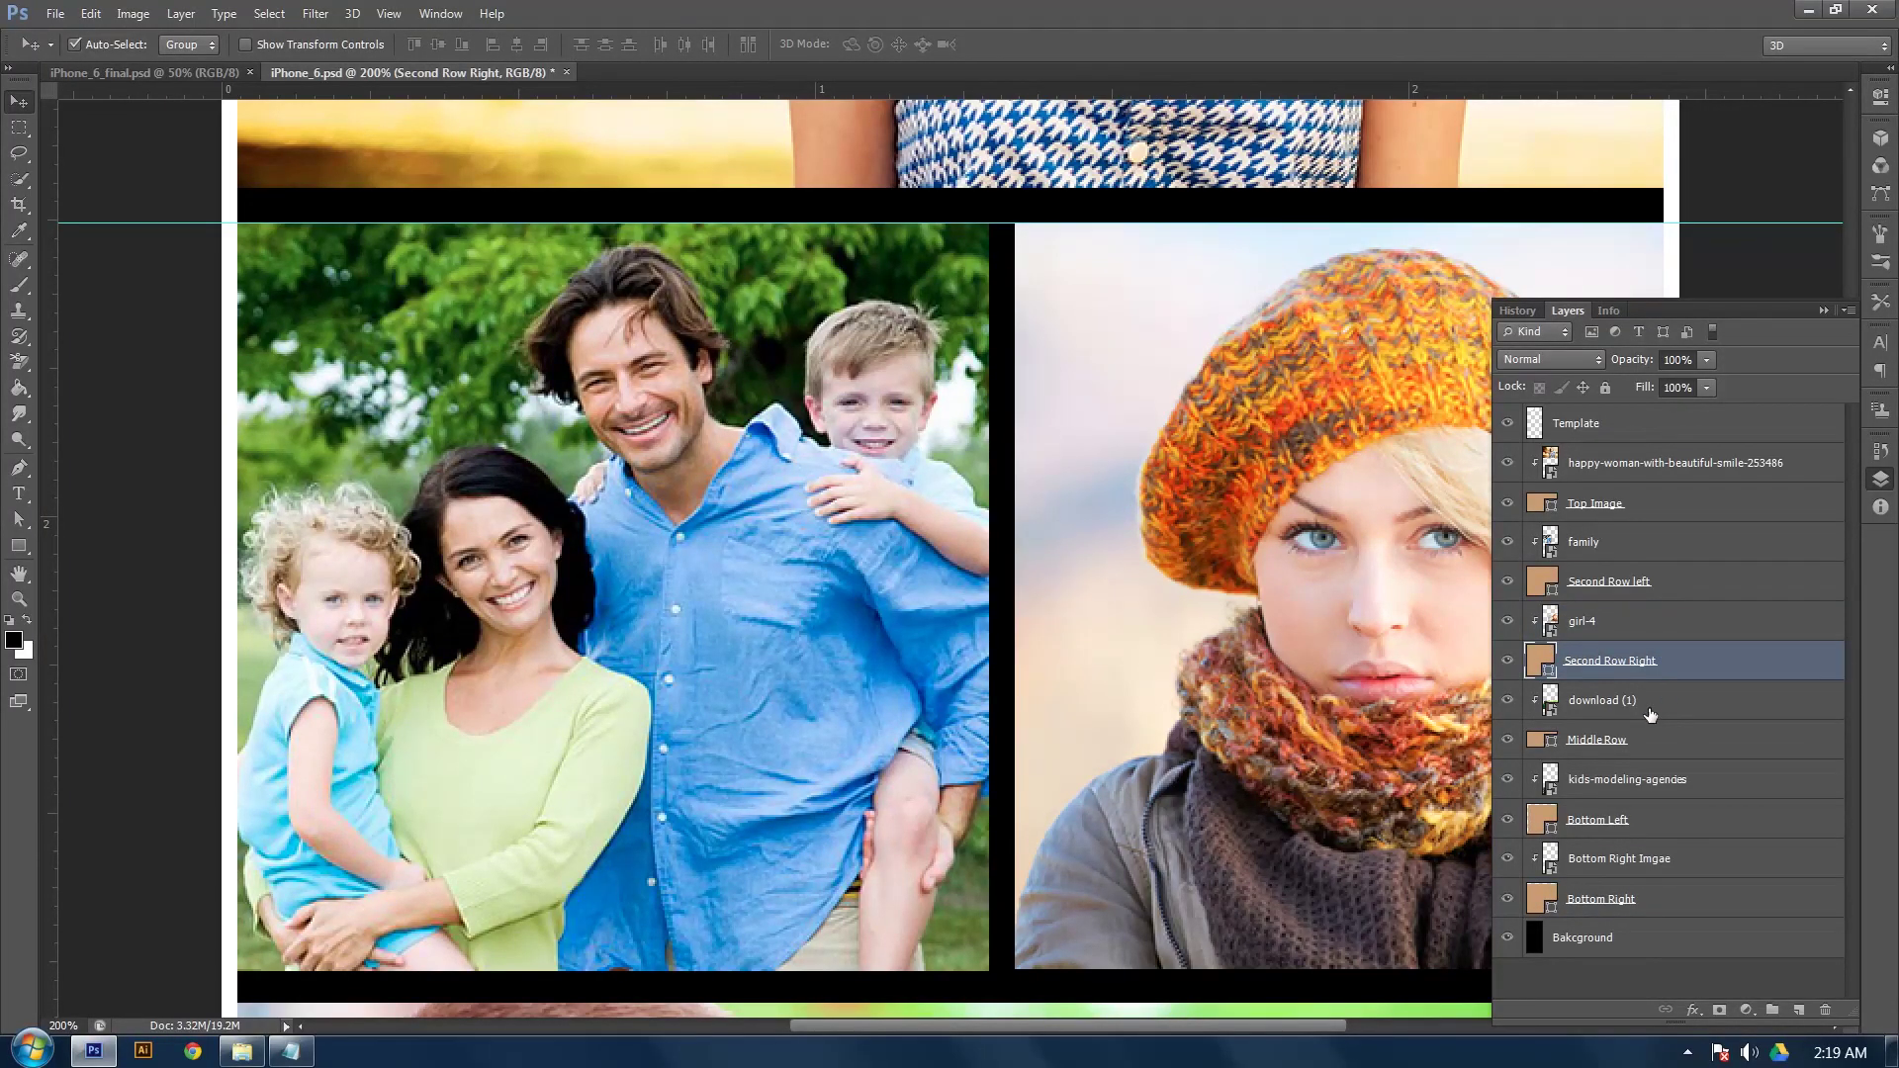
key(shift+Up)
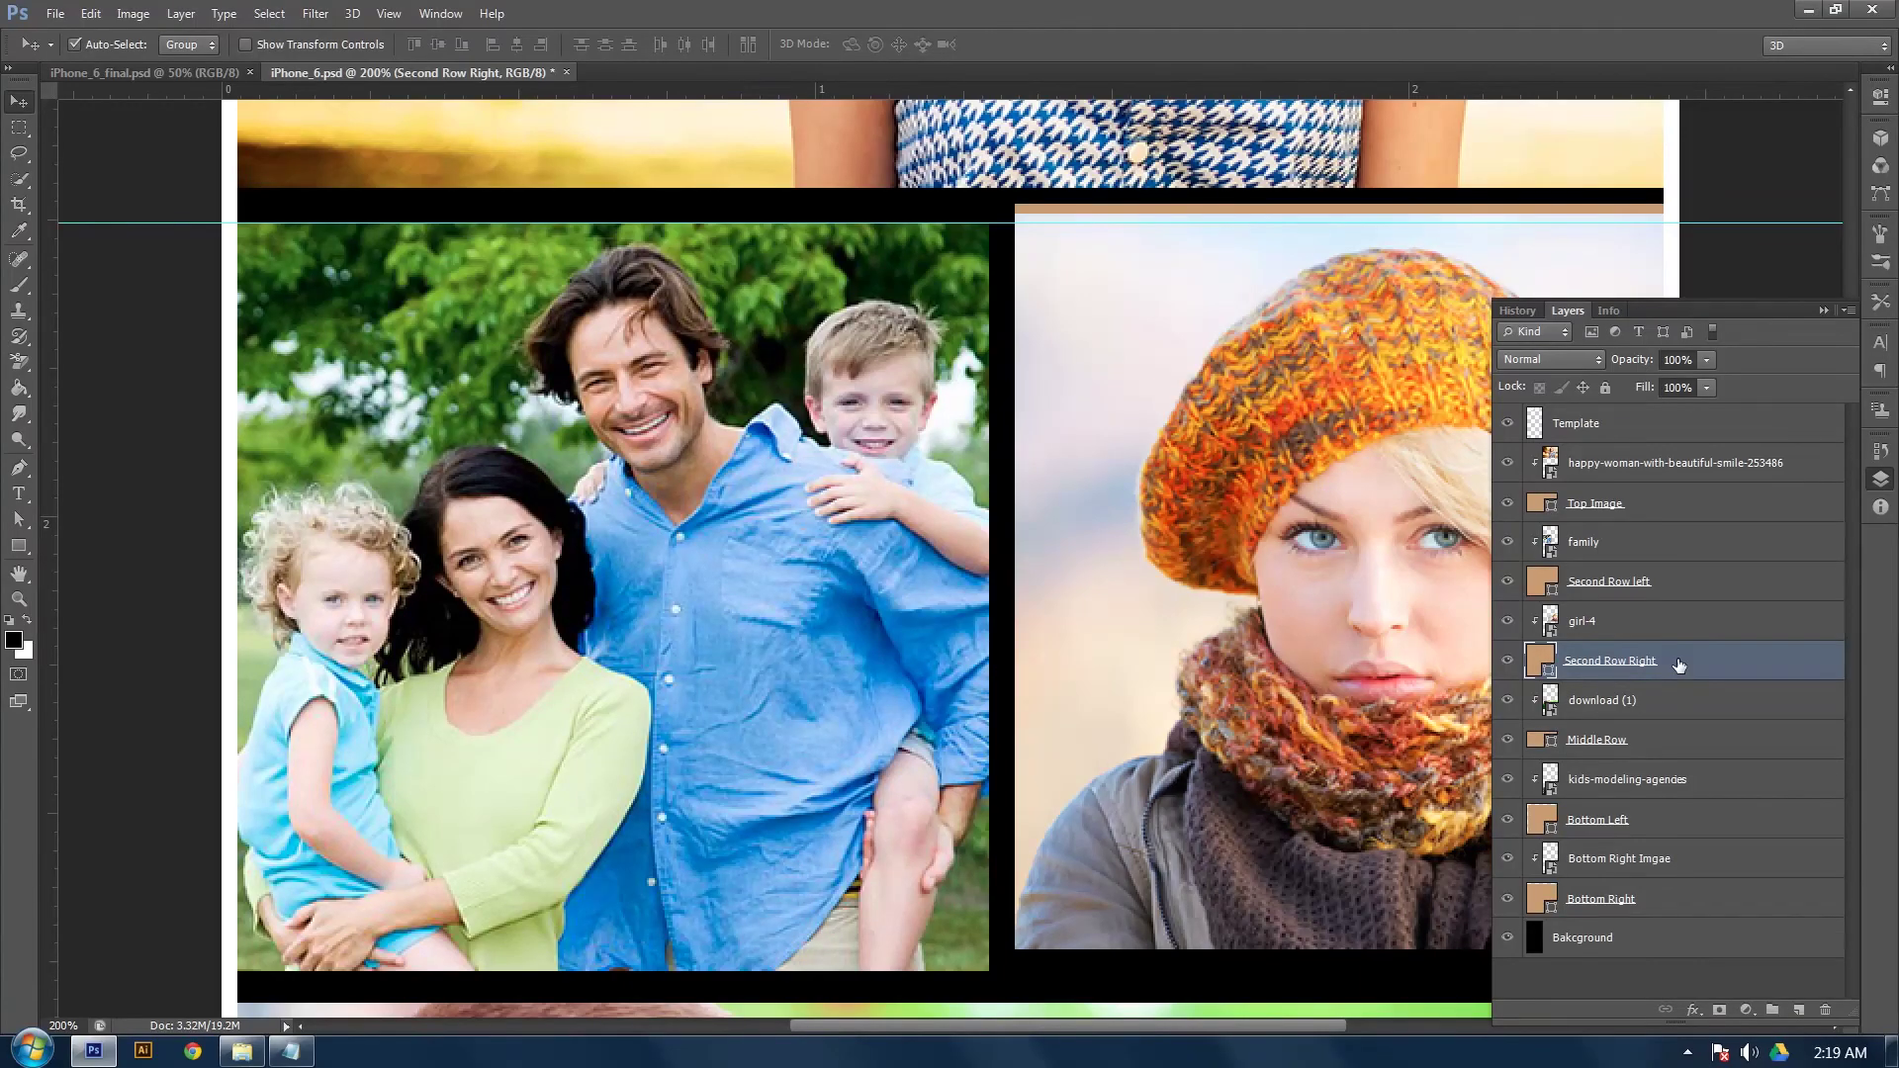
key(Down)
key(Down)
key(Down)
key(Down)
key(Down)
key(Down)
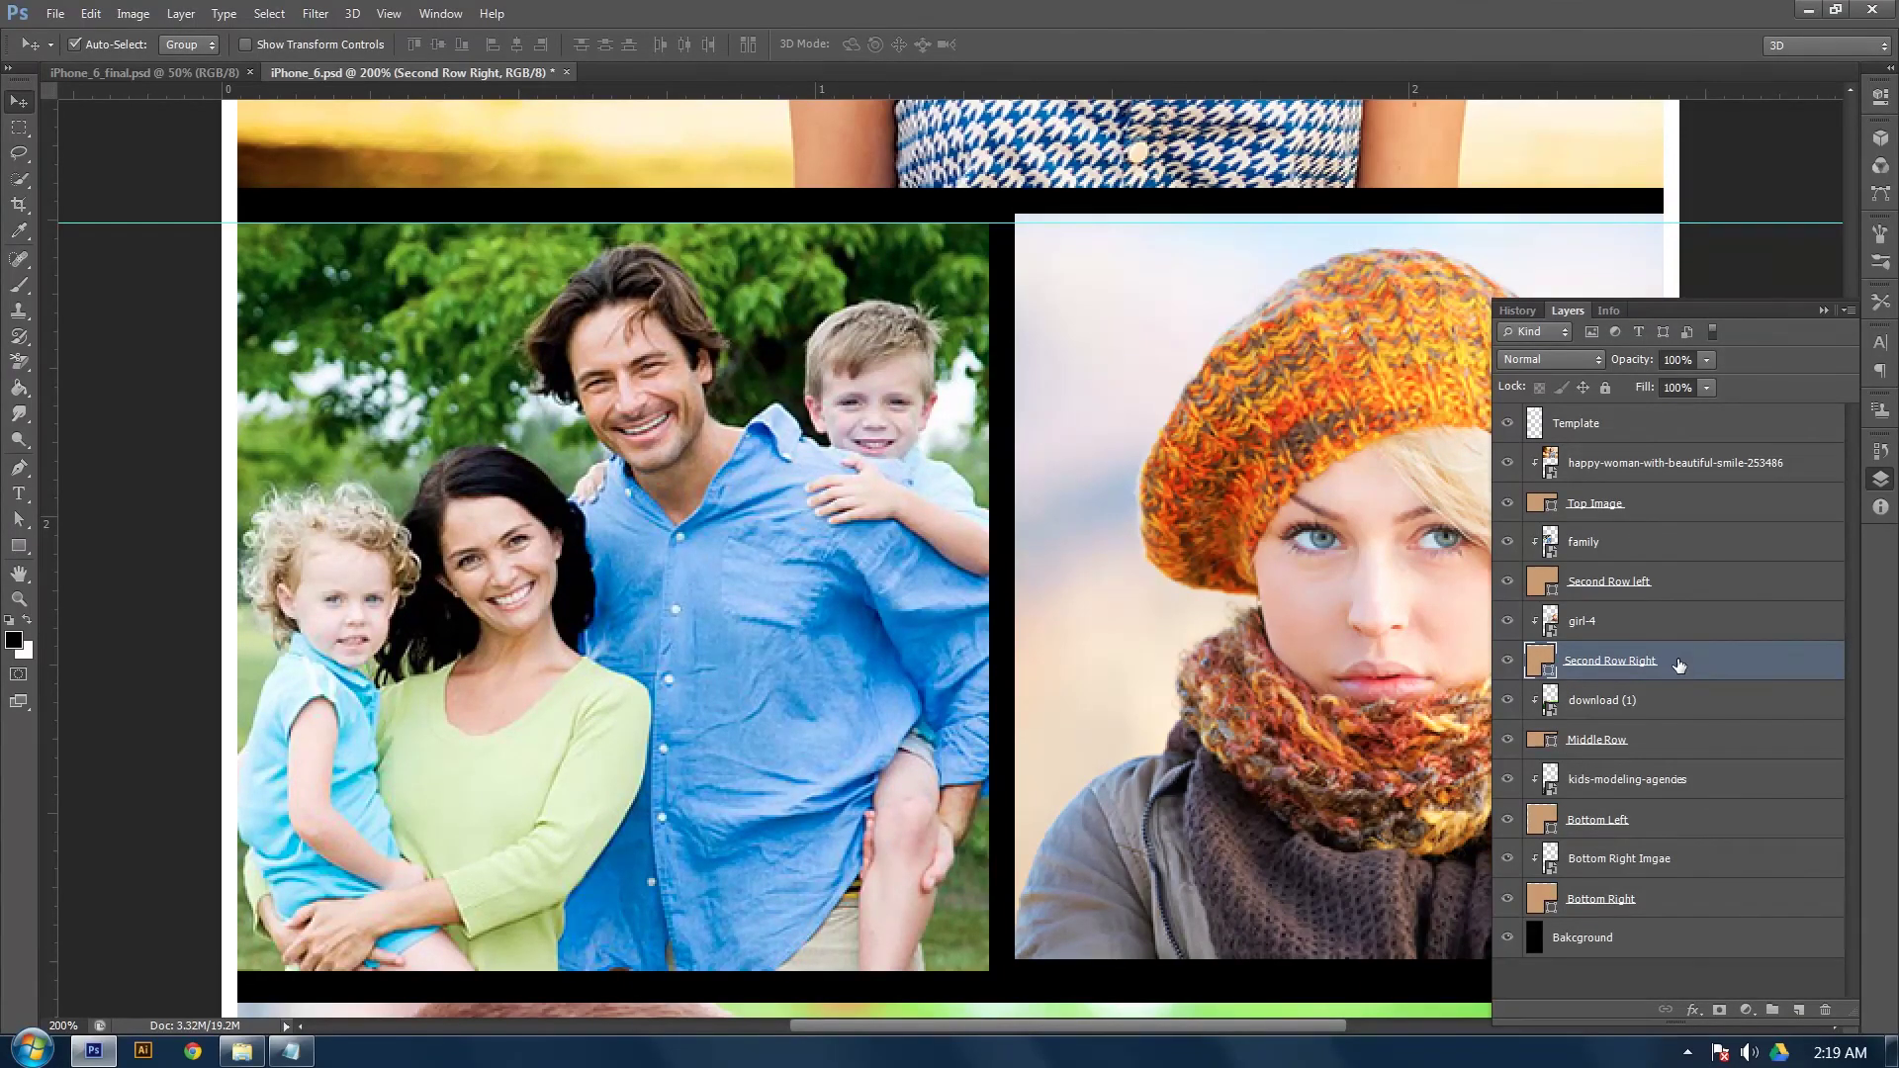
key(Down)
key(Down)
key(Down)
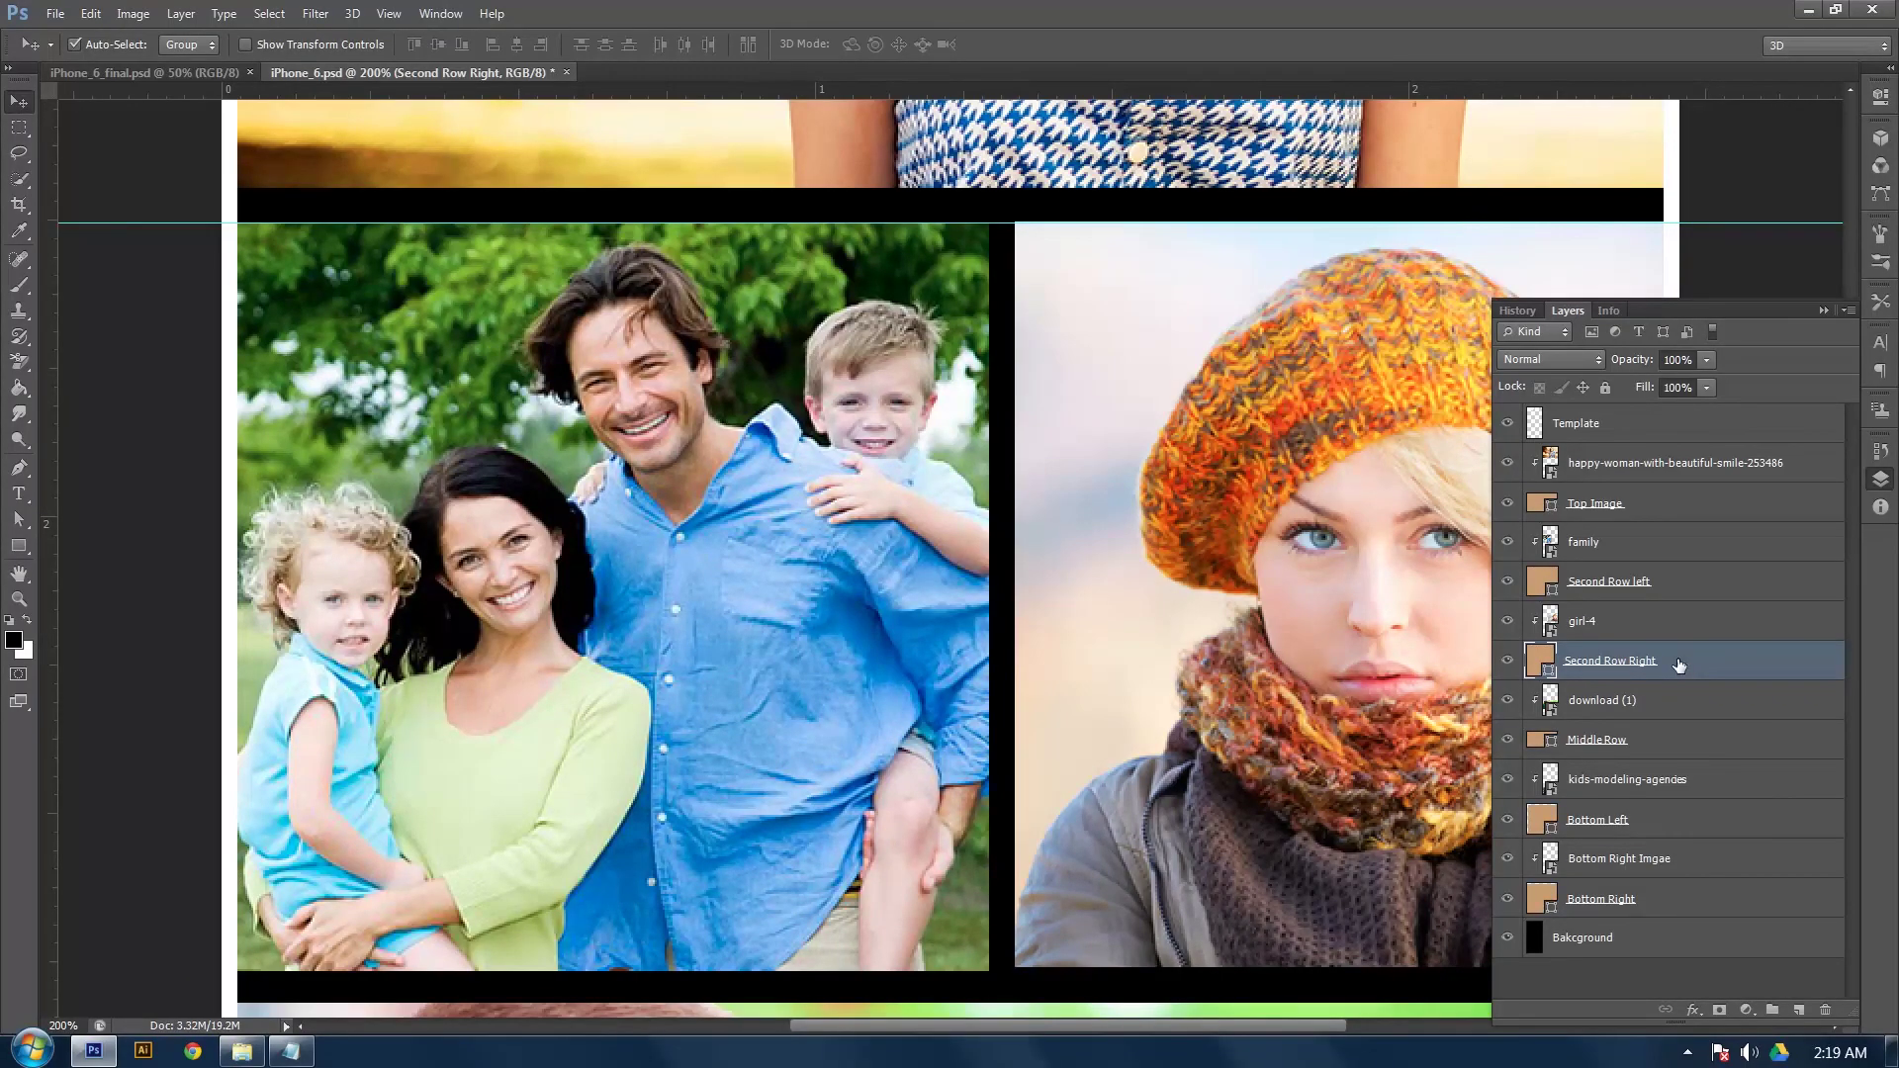
key(Down)
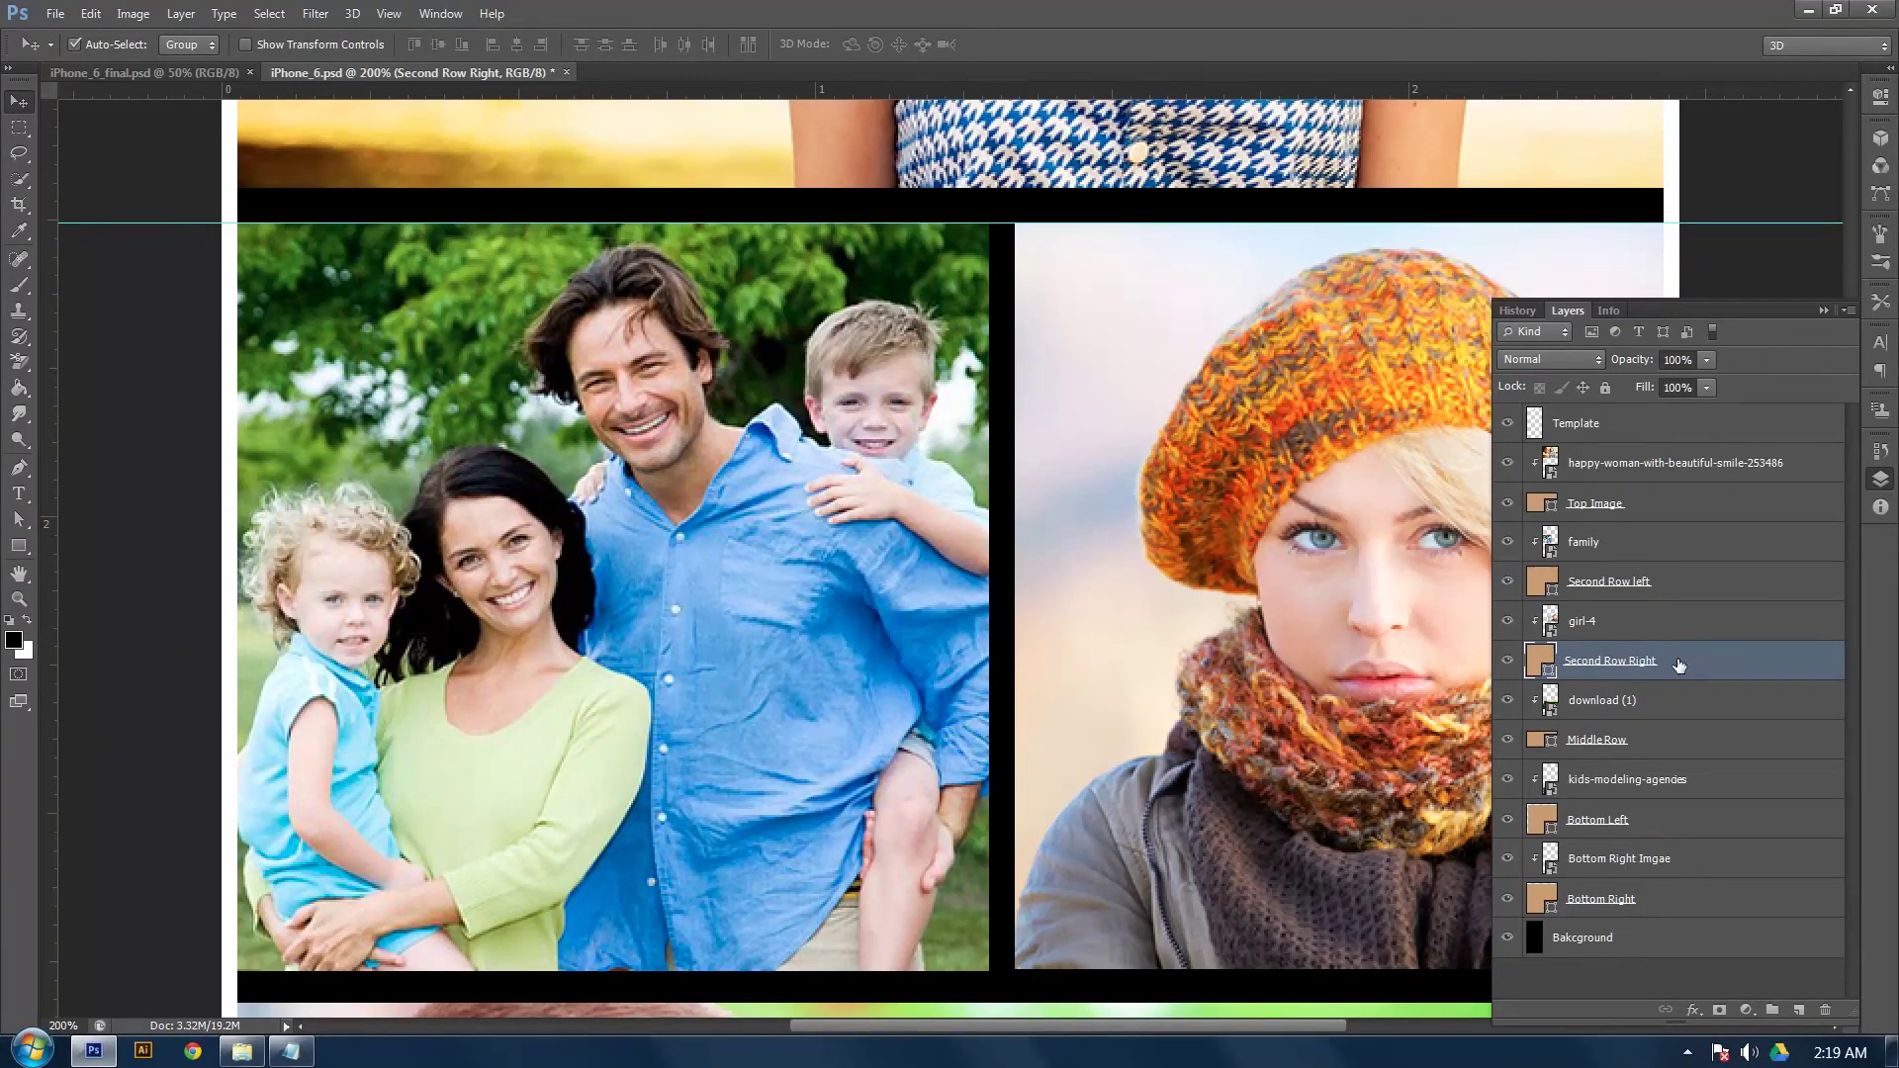
click(1822, 311)
Add a horizontal guide along the bottom edge of the second row of photos
scroll(1714, 356, down, 3)
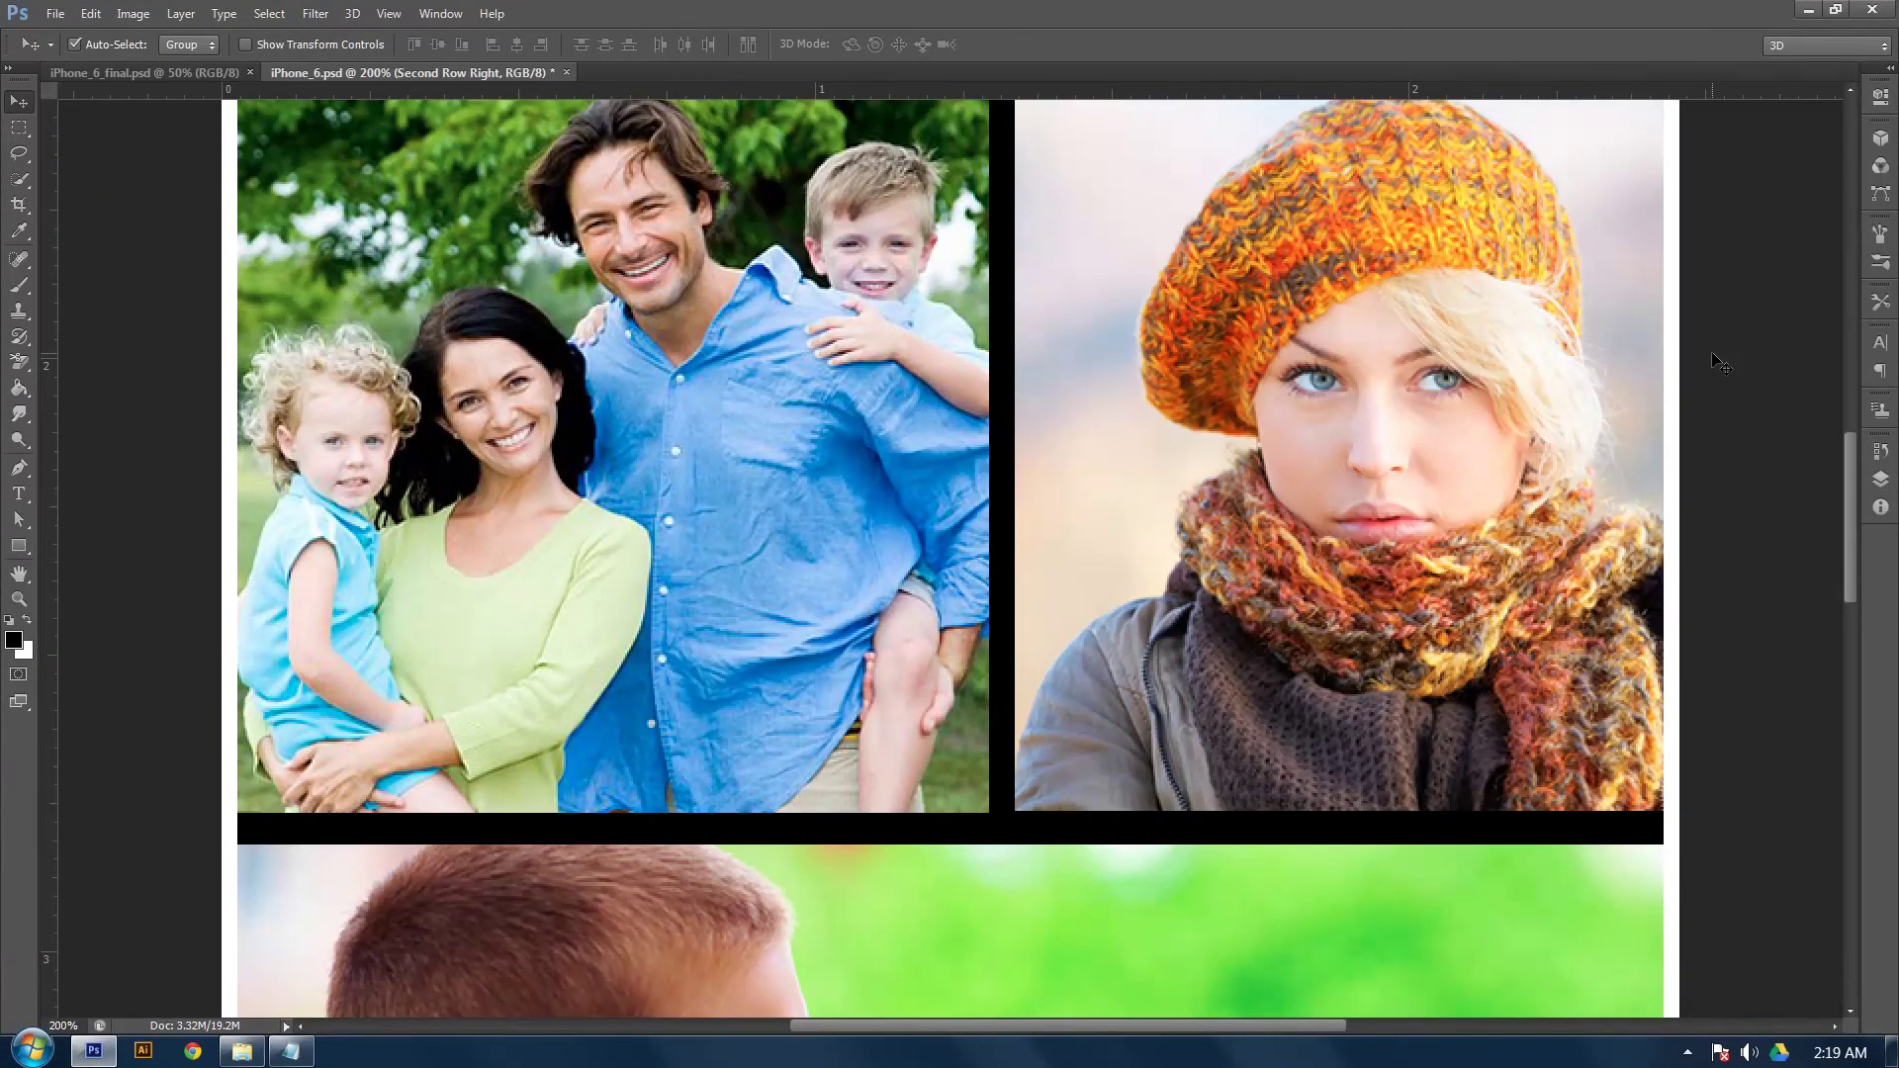
scroll(1719, 364, down, 5)
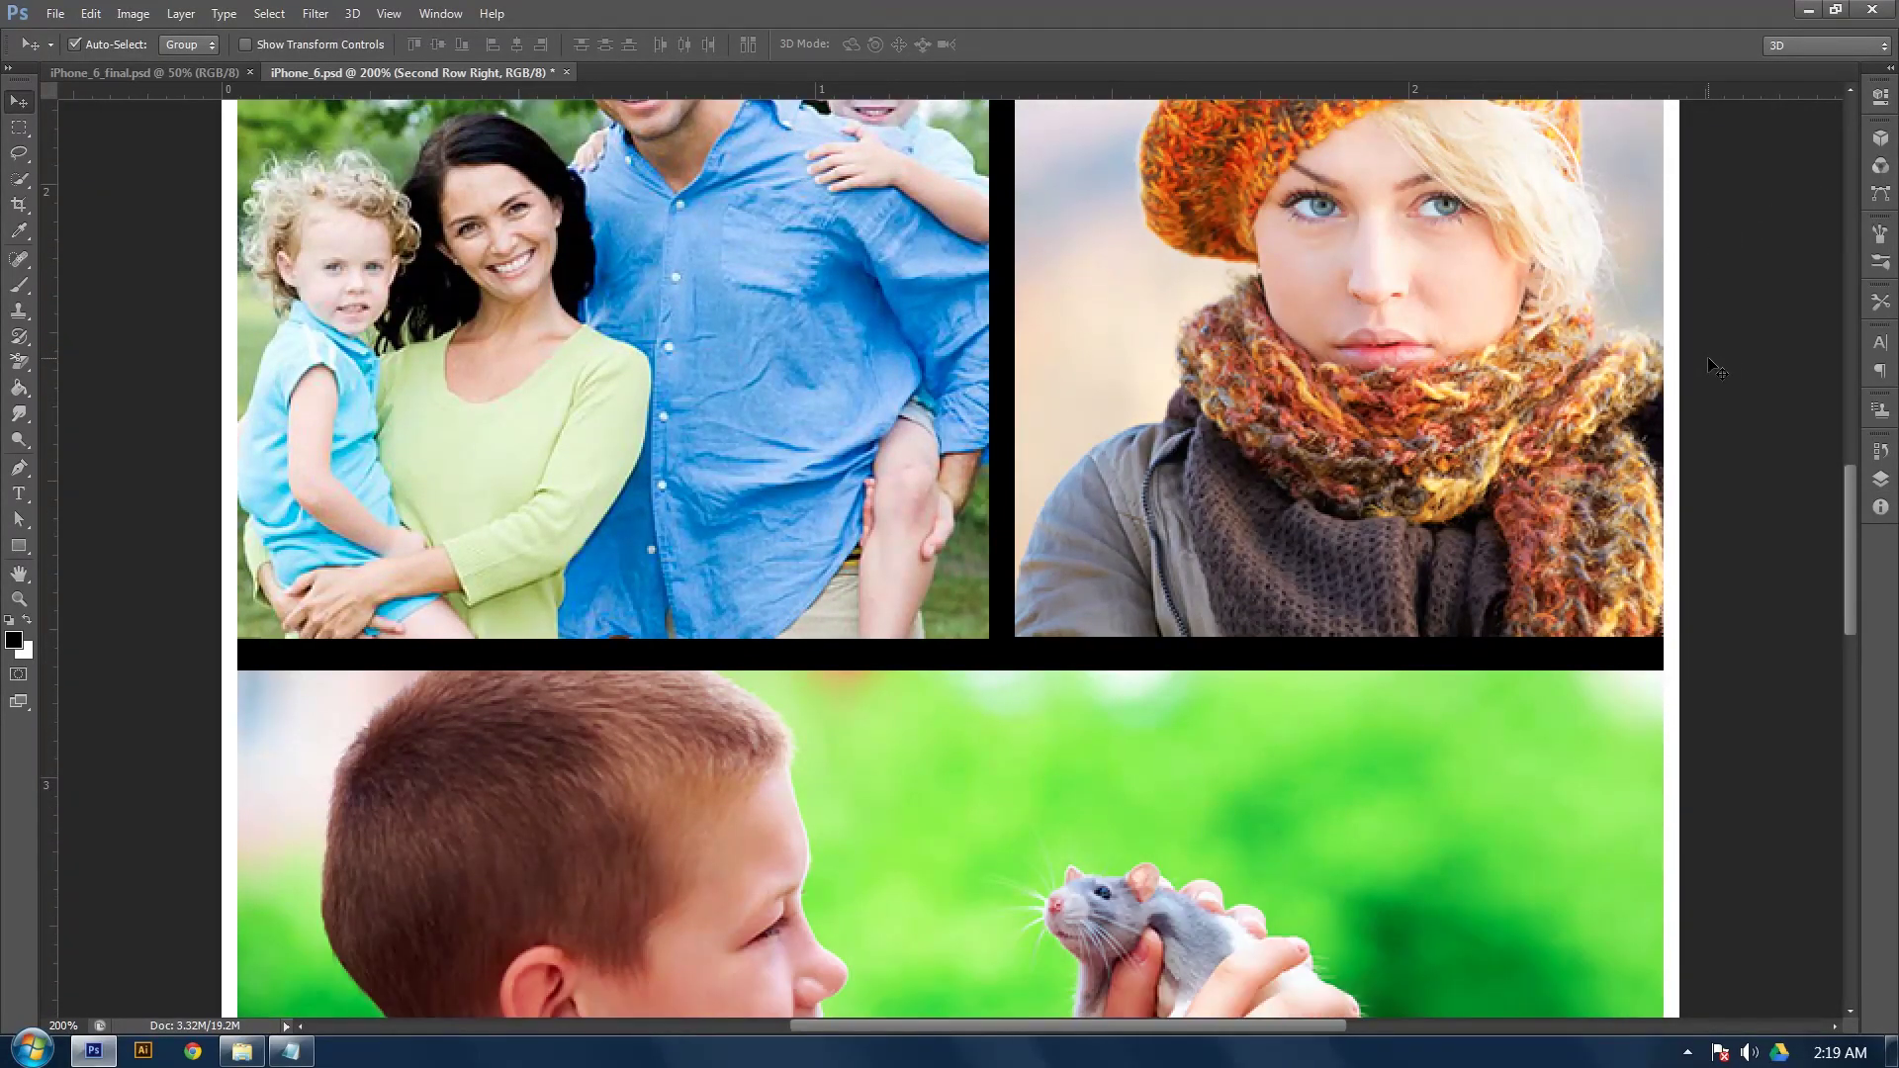
scroll(1375, 238, down, 2)
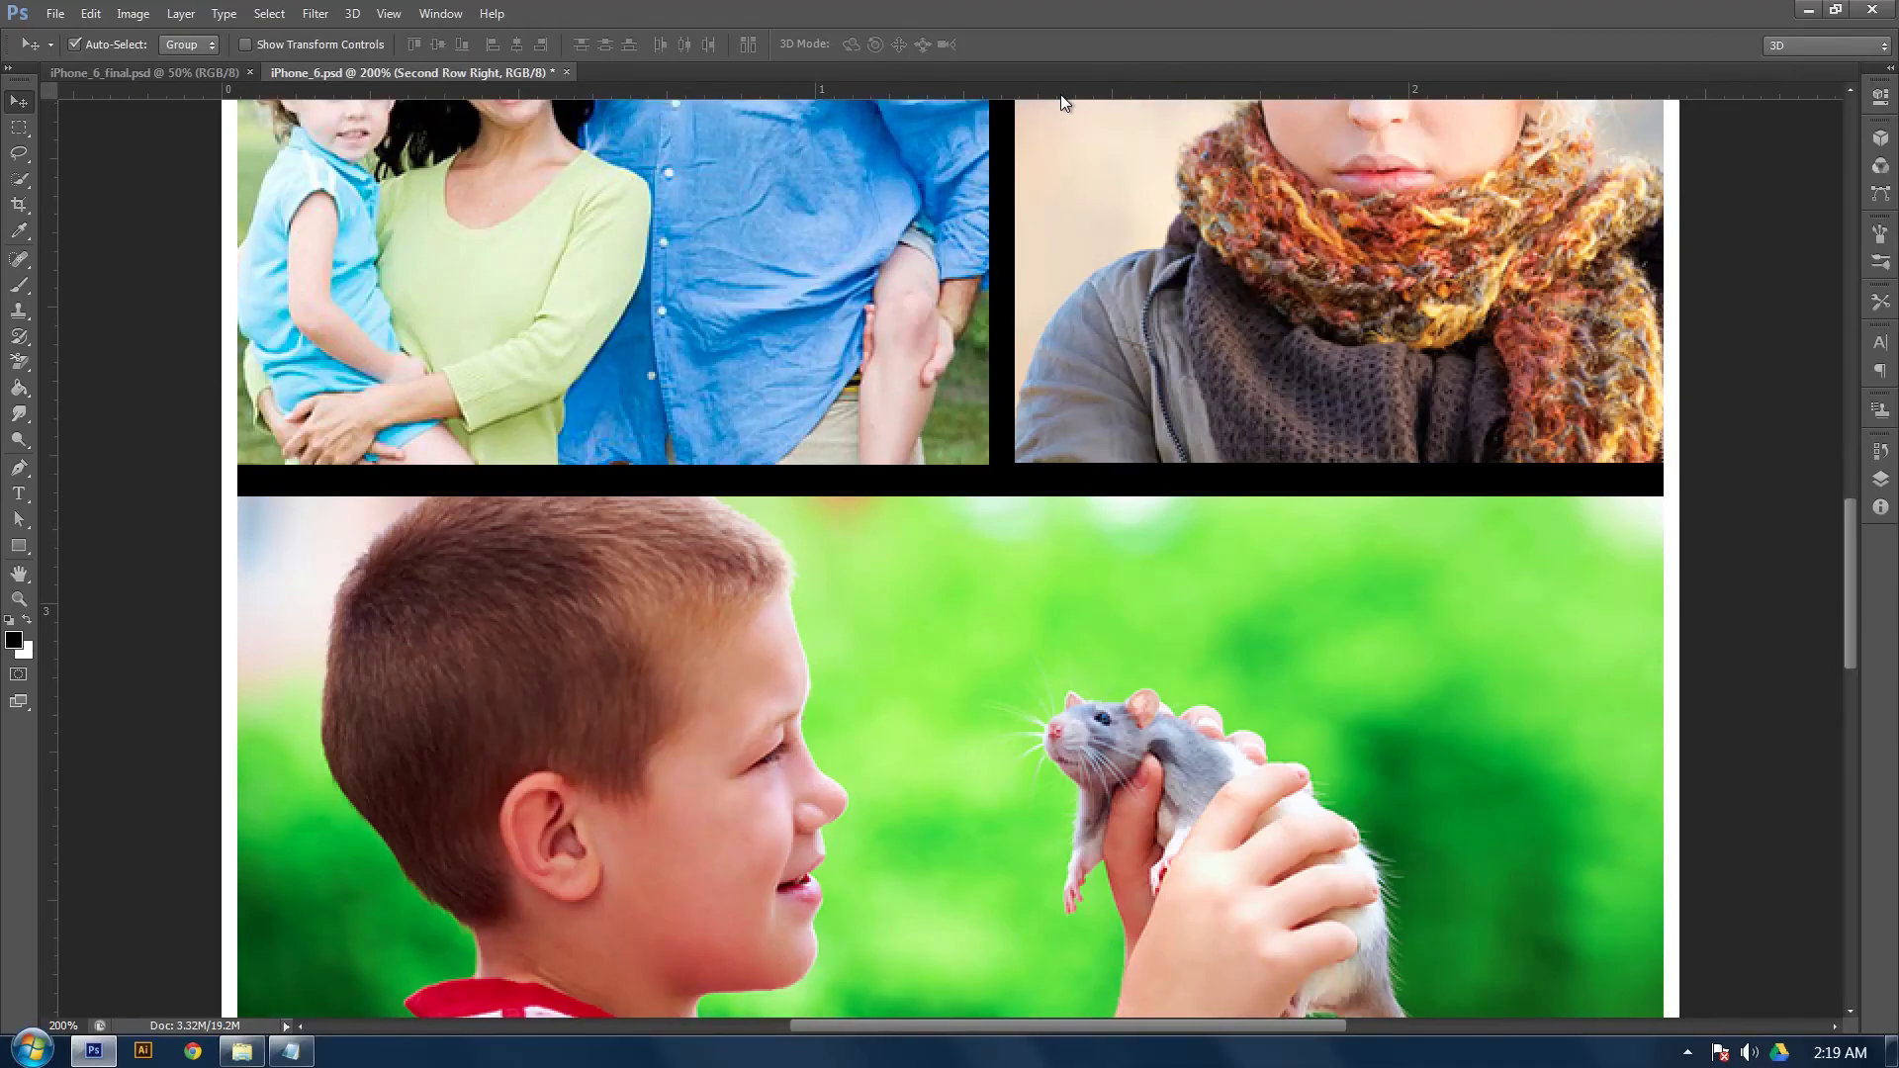
drag(1061, 94, 1098, 470)
Select the Second Row left frame and nudge it up one step net to test alignment
click(893, 426)
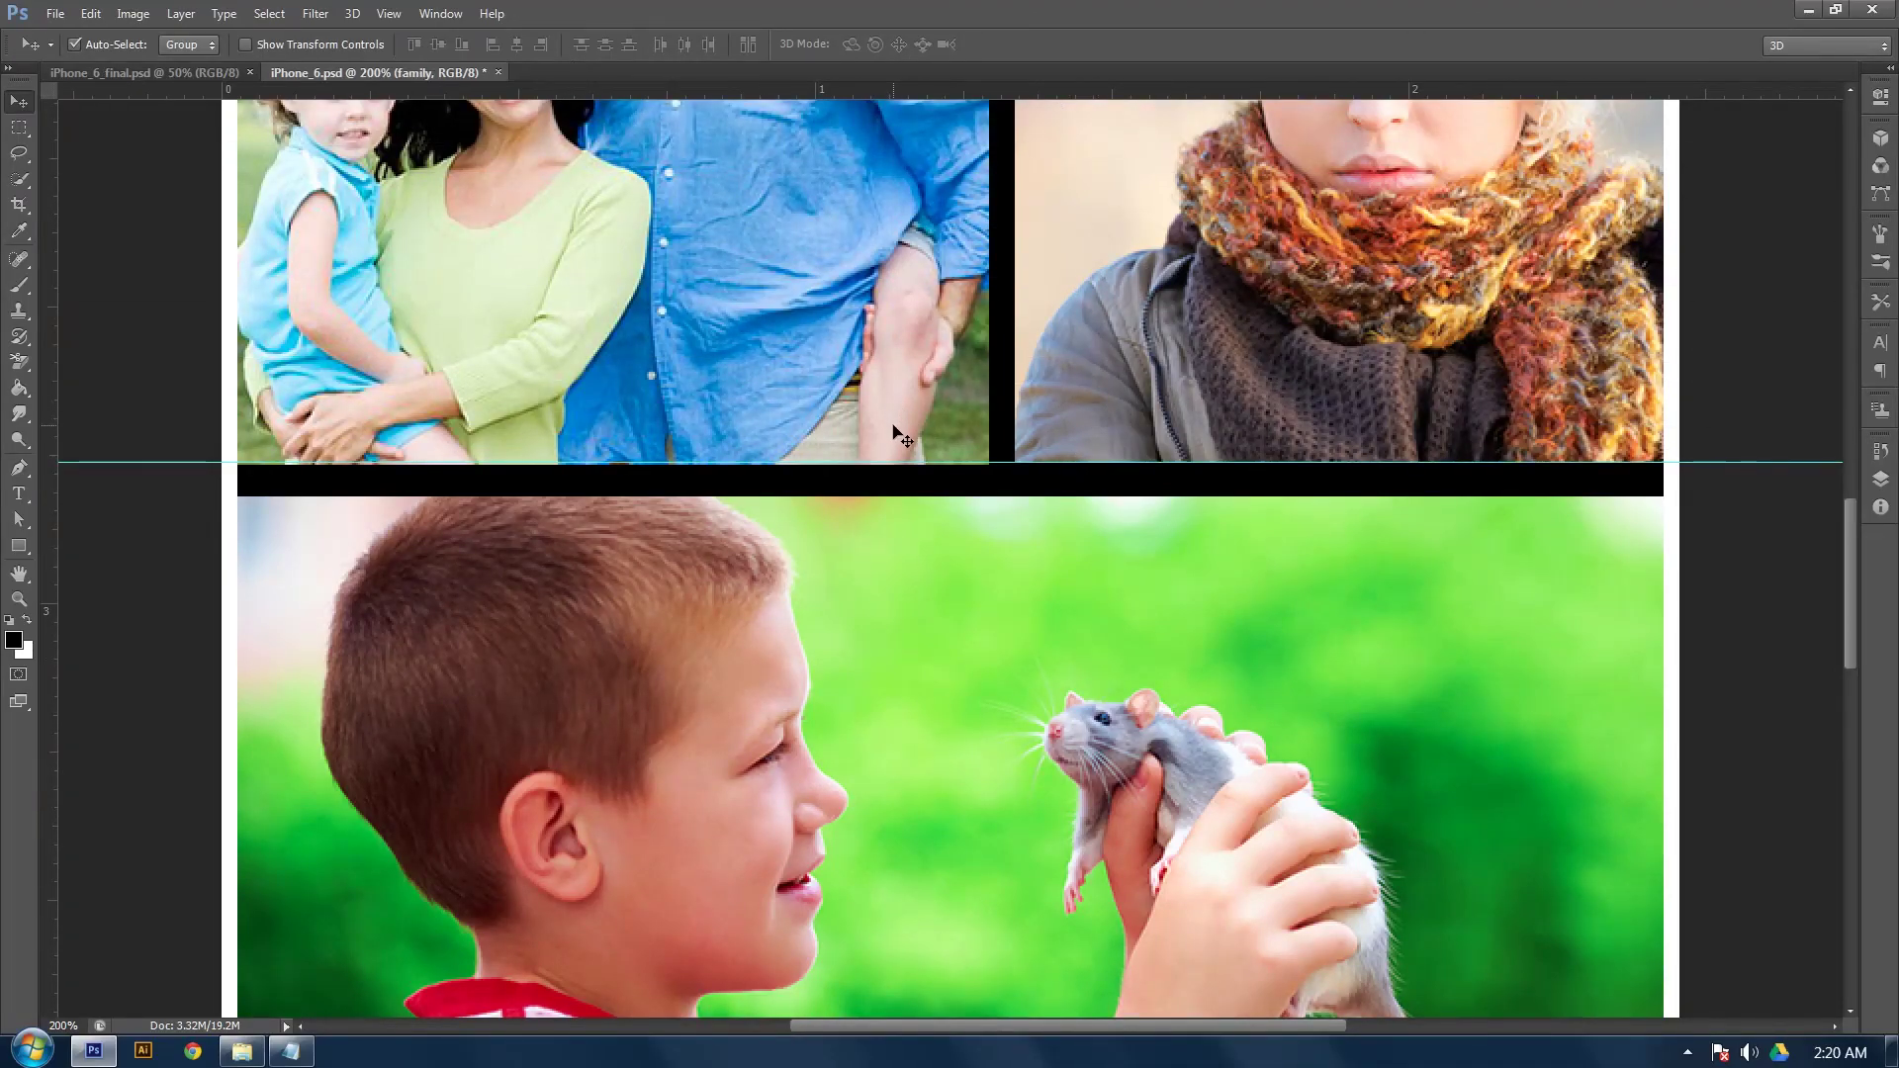
click(1880, 481)
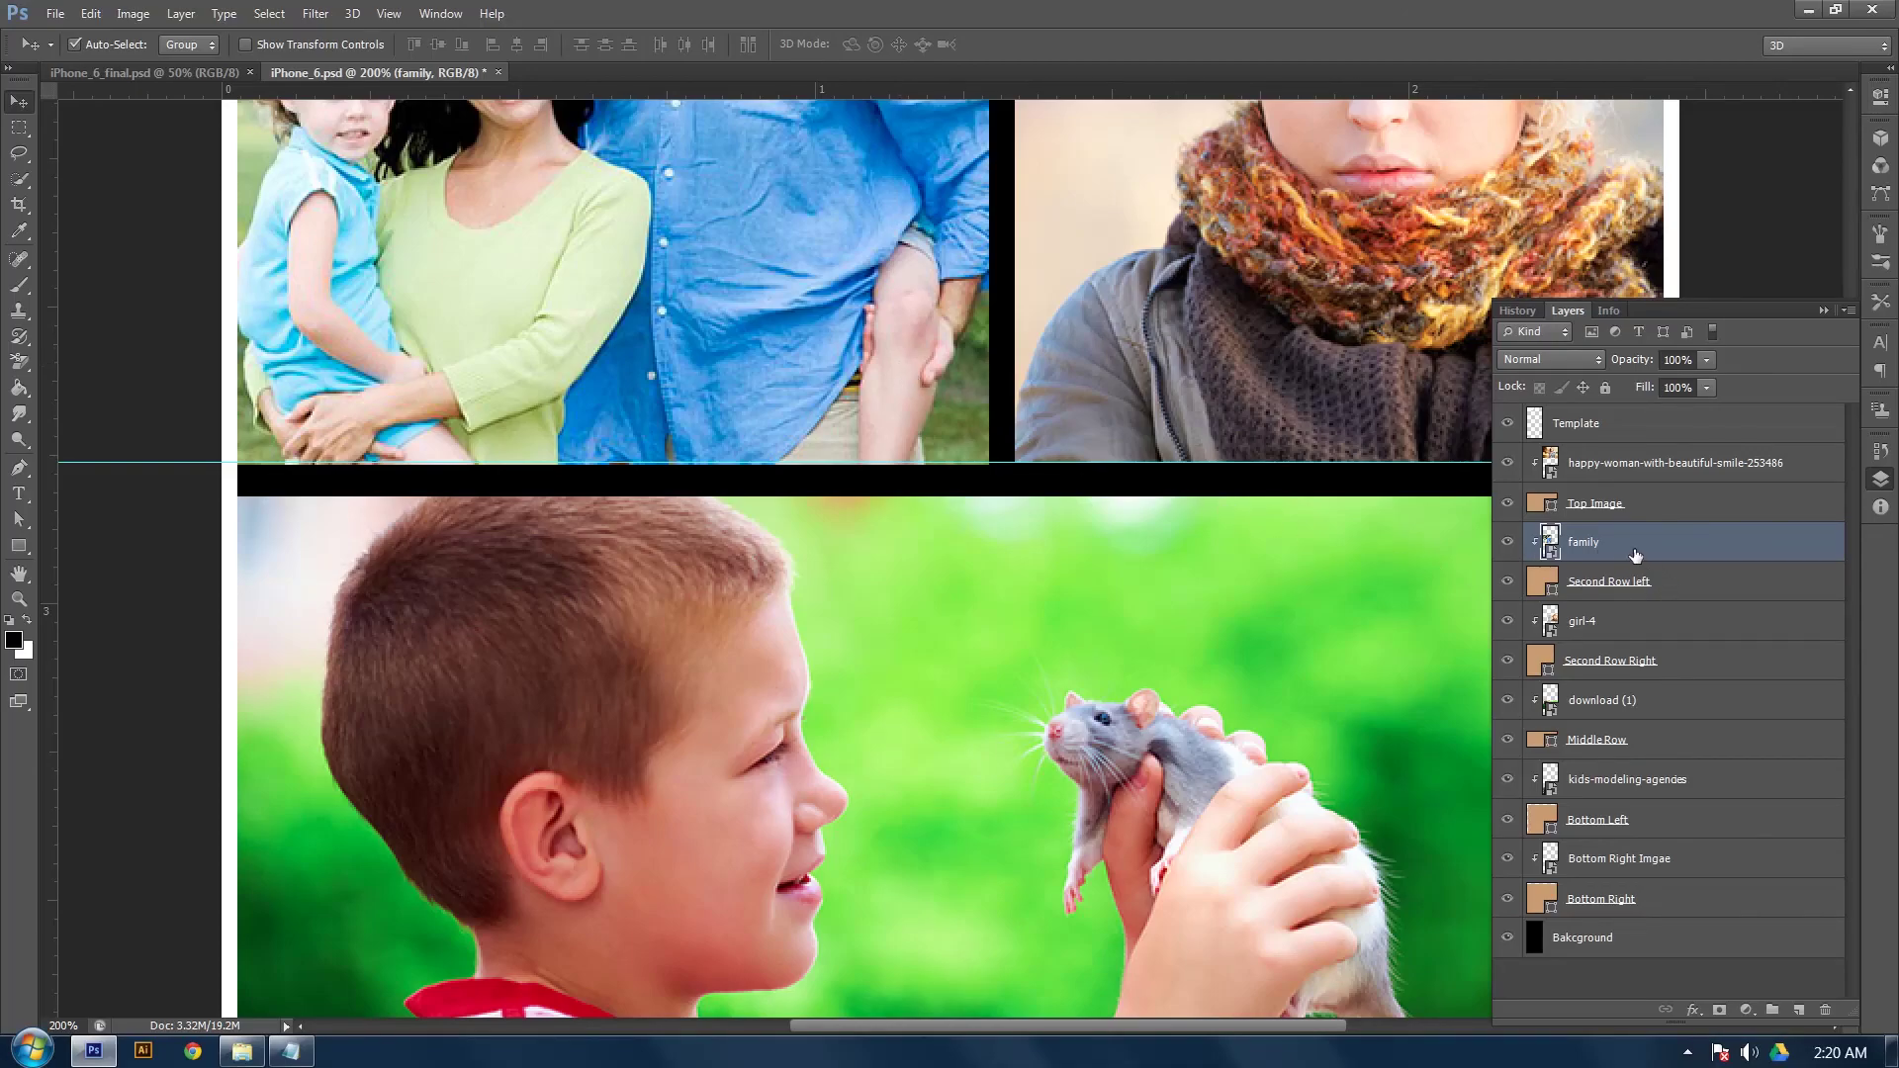
click(1678, 593)
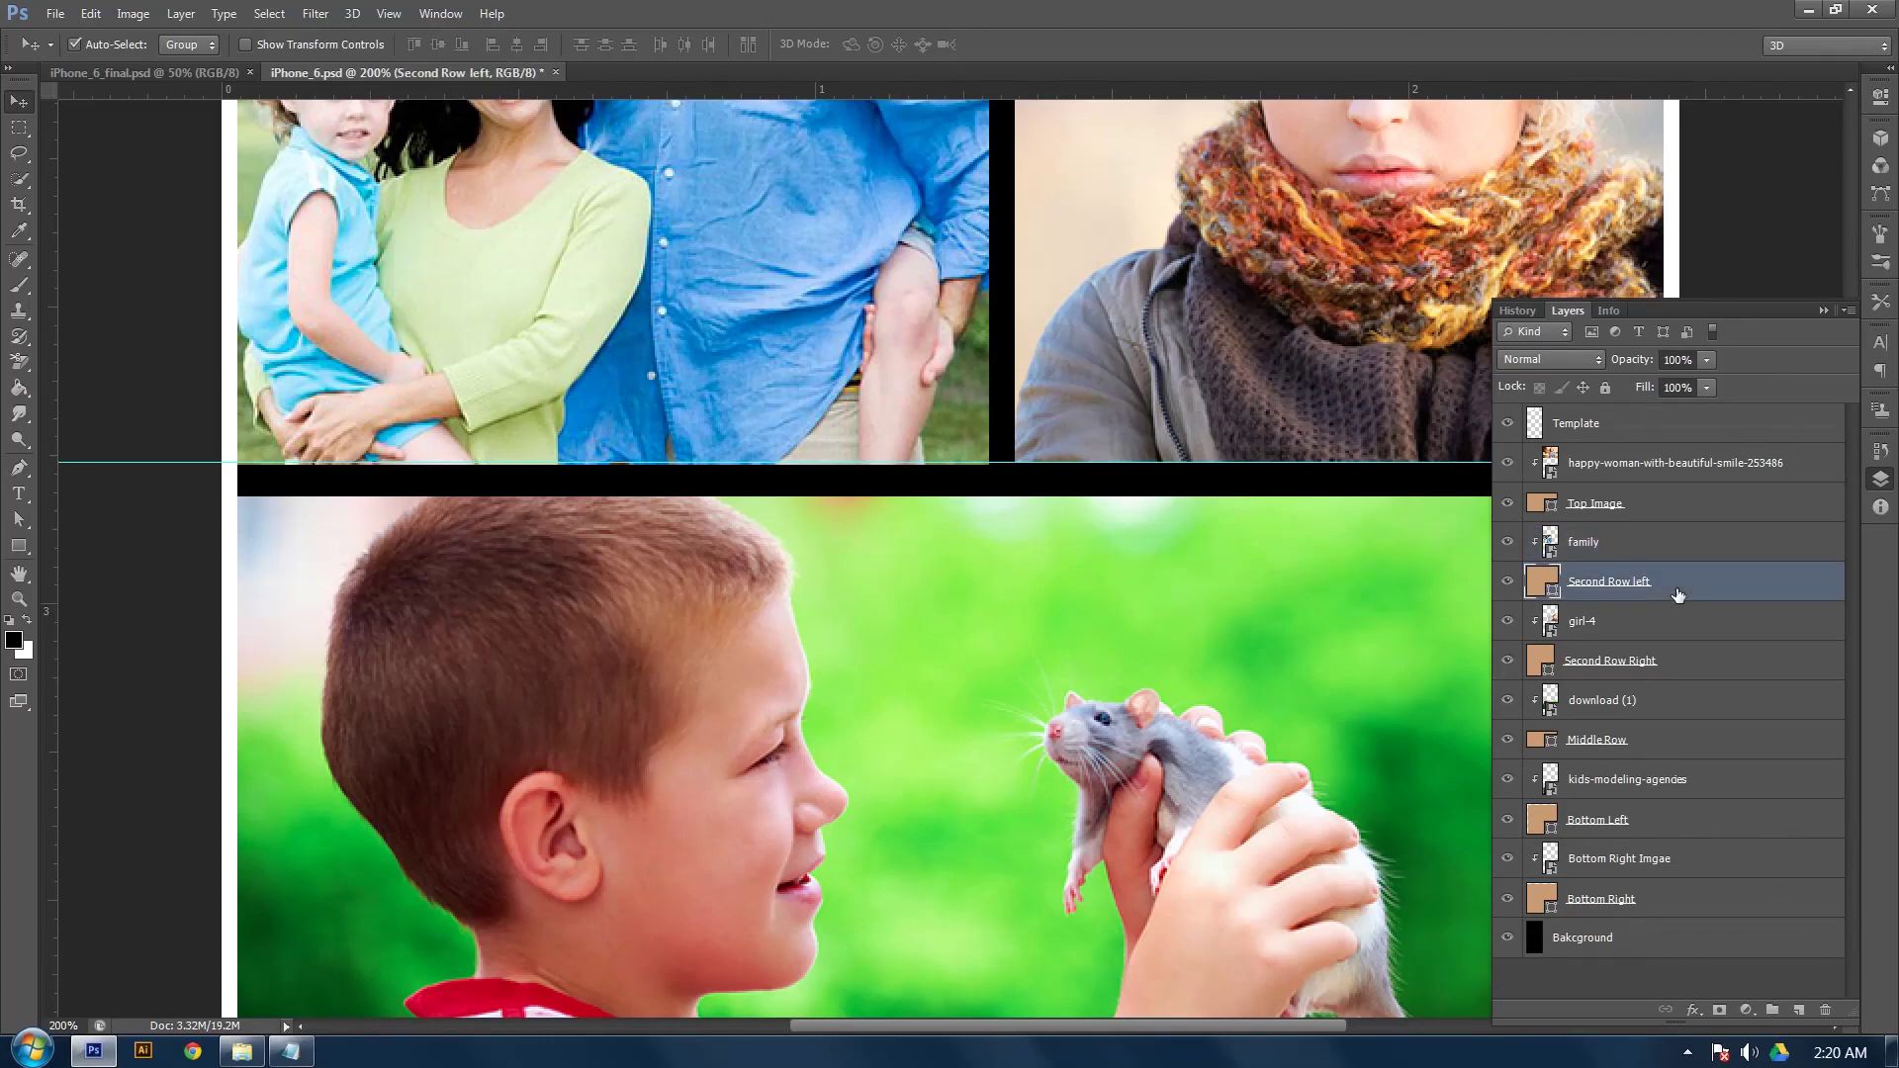
key(Up)
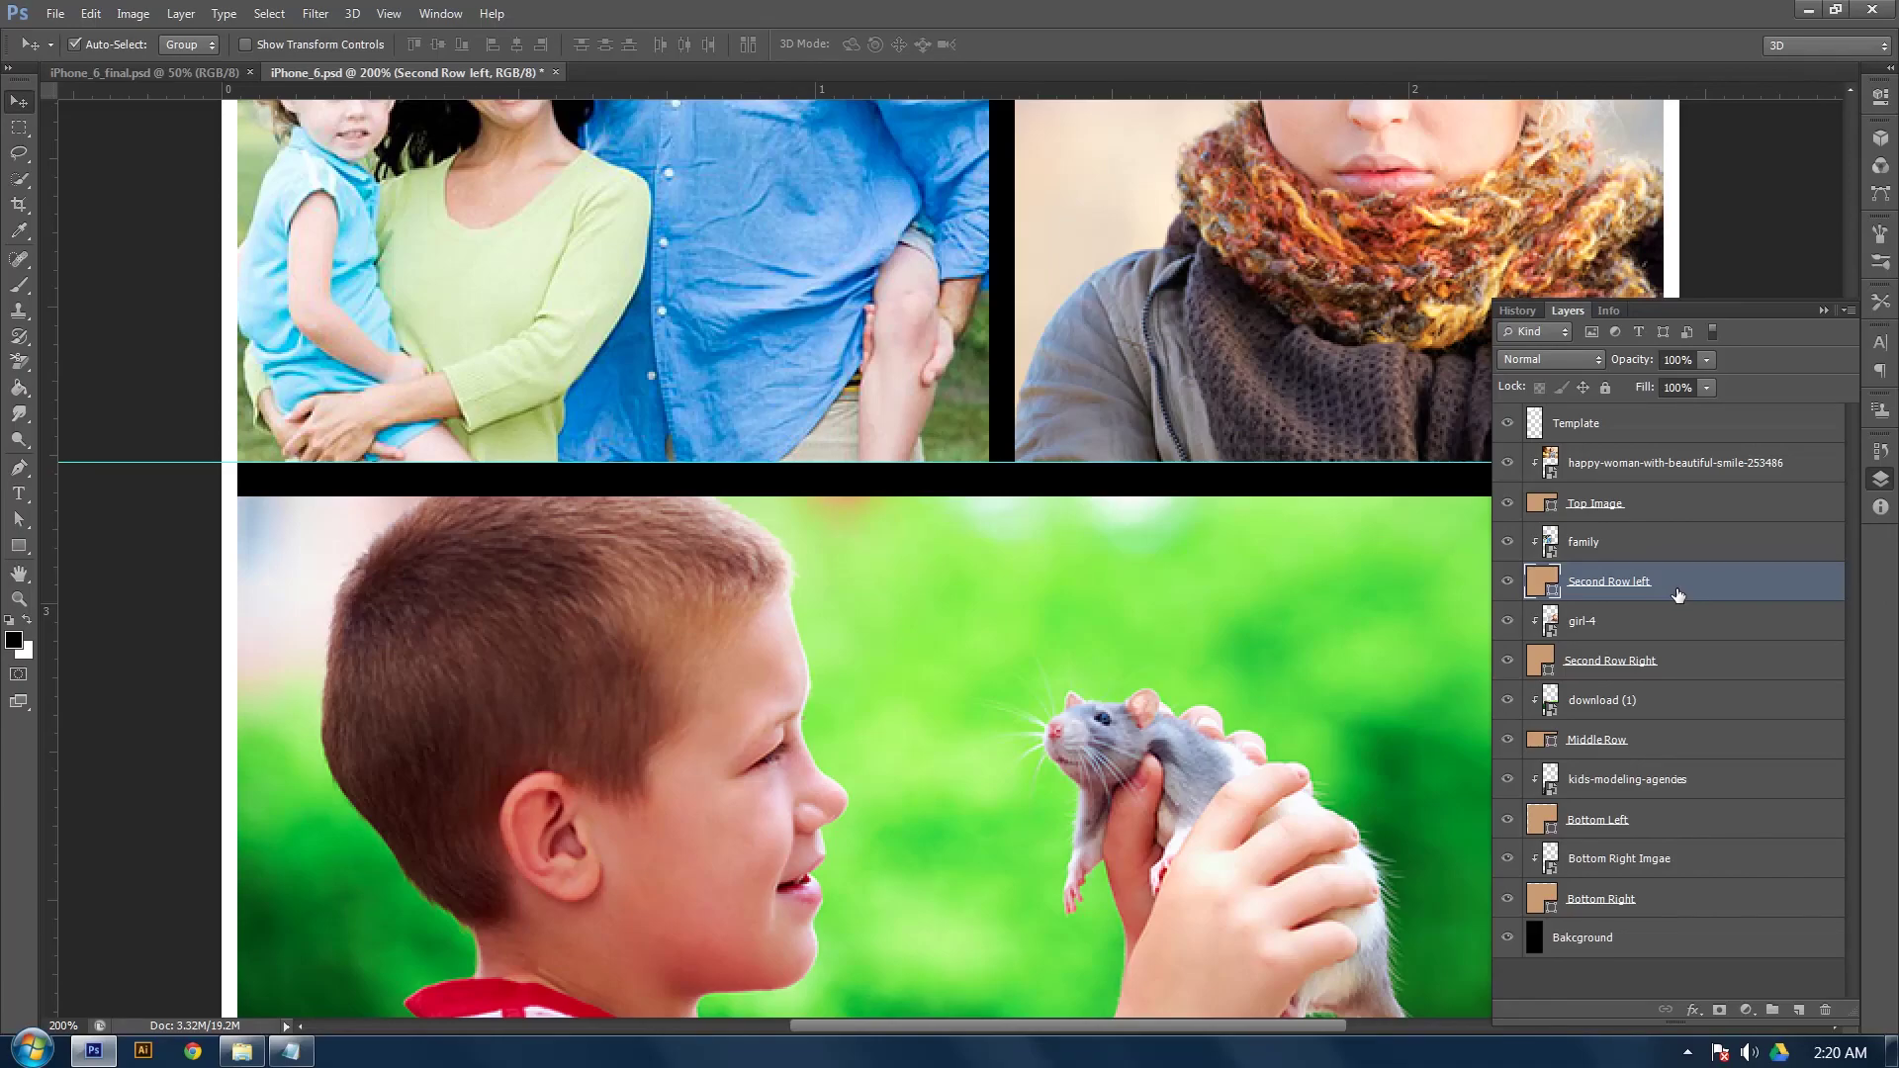
key(Up)
key(Down)
Add a horizontal guide along the top edge of the bottom row, near 4.03 in
scroll(1778, 257, down, 3)
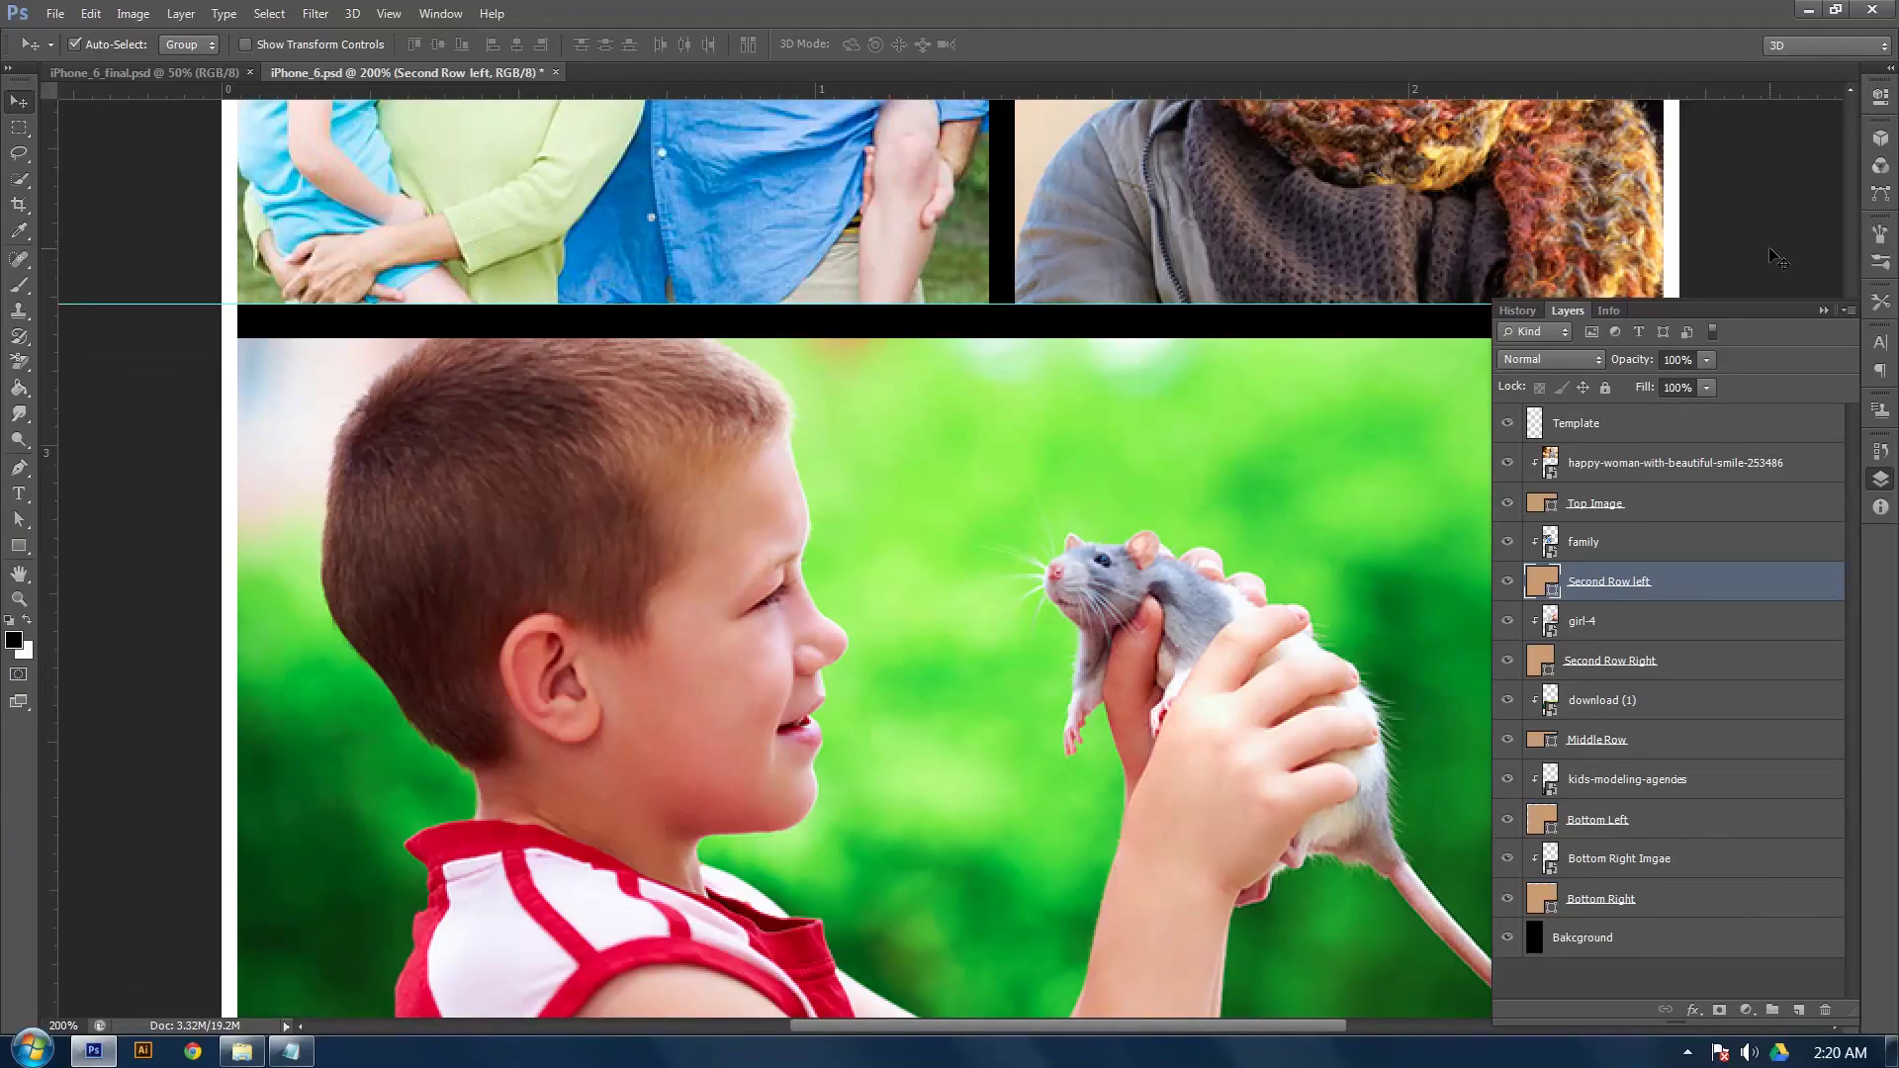
scroll(1779, 257, down, 5)
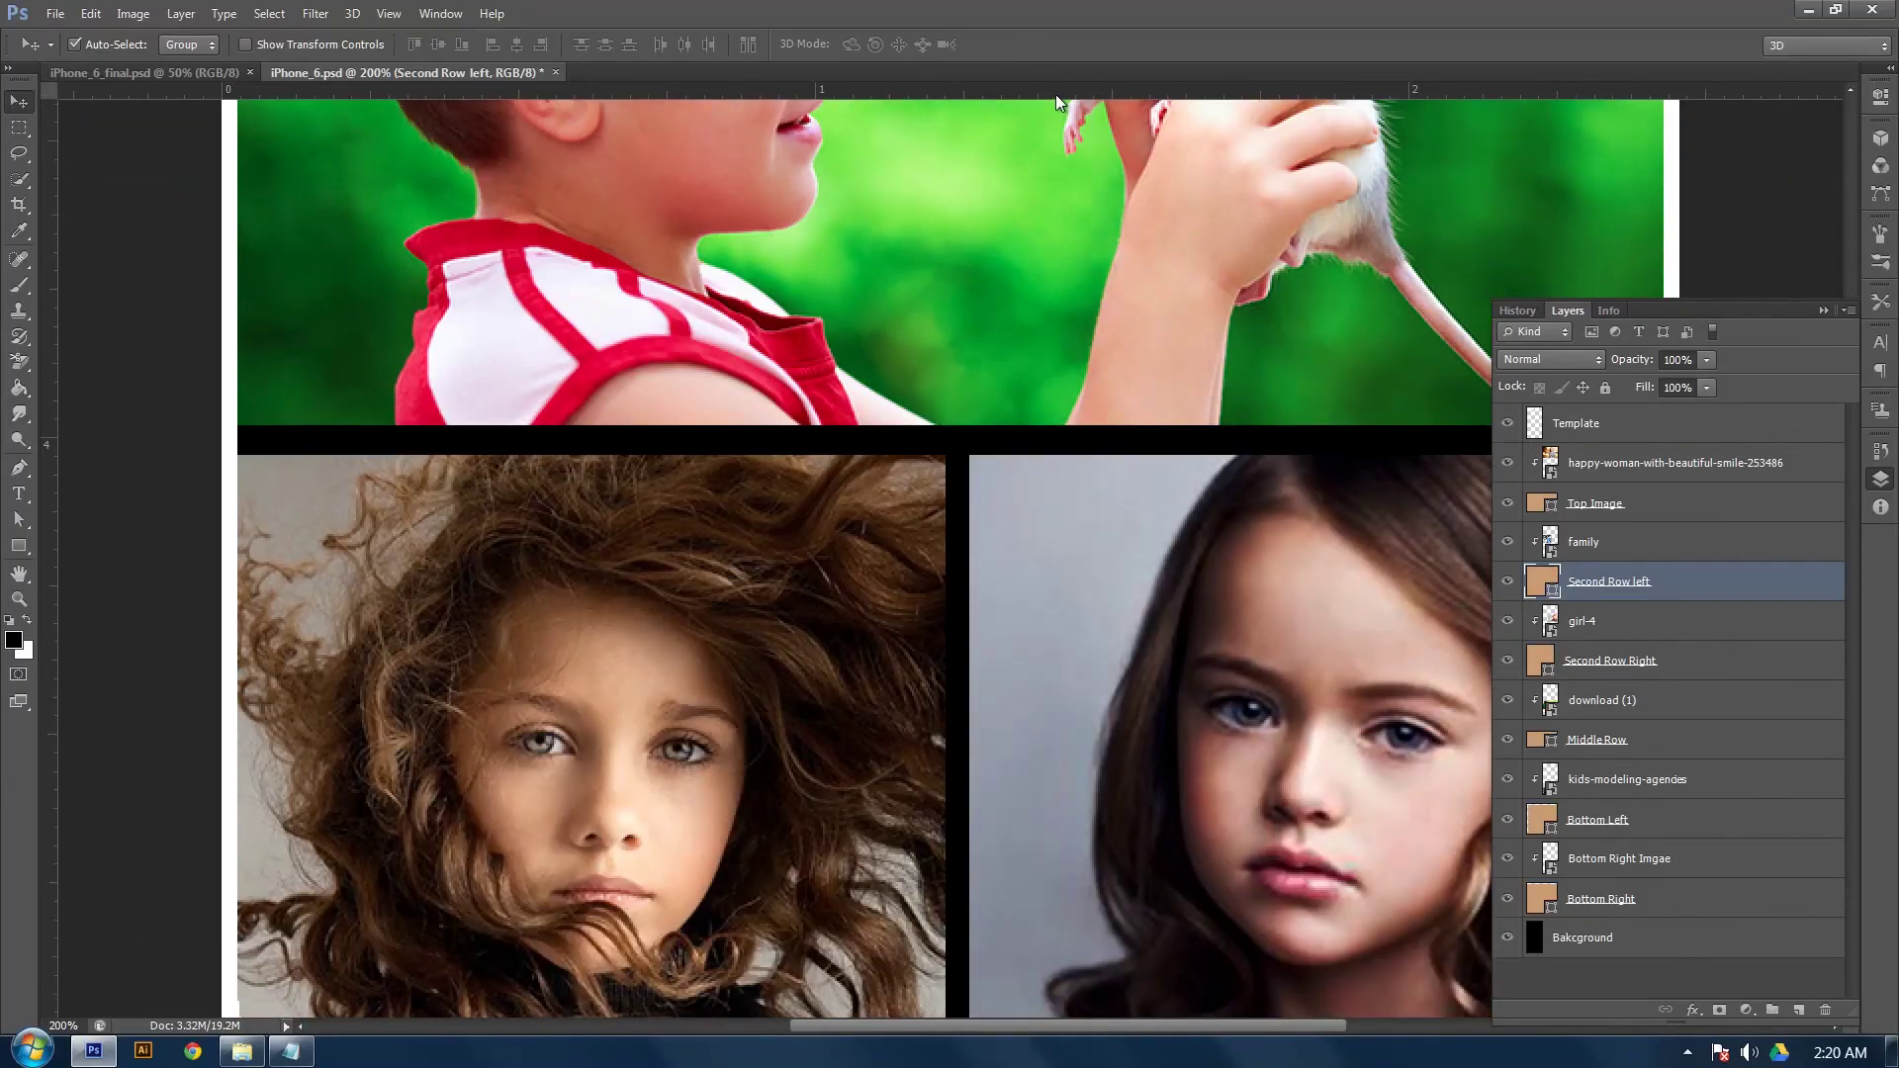
drag(1055, 93, 1074, 456)
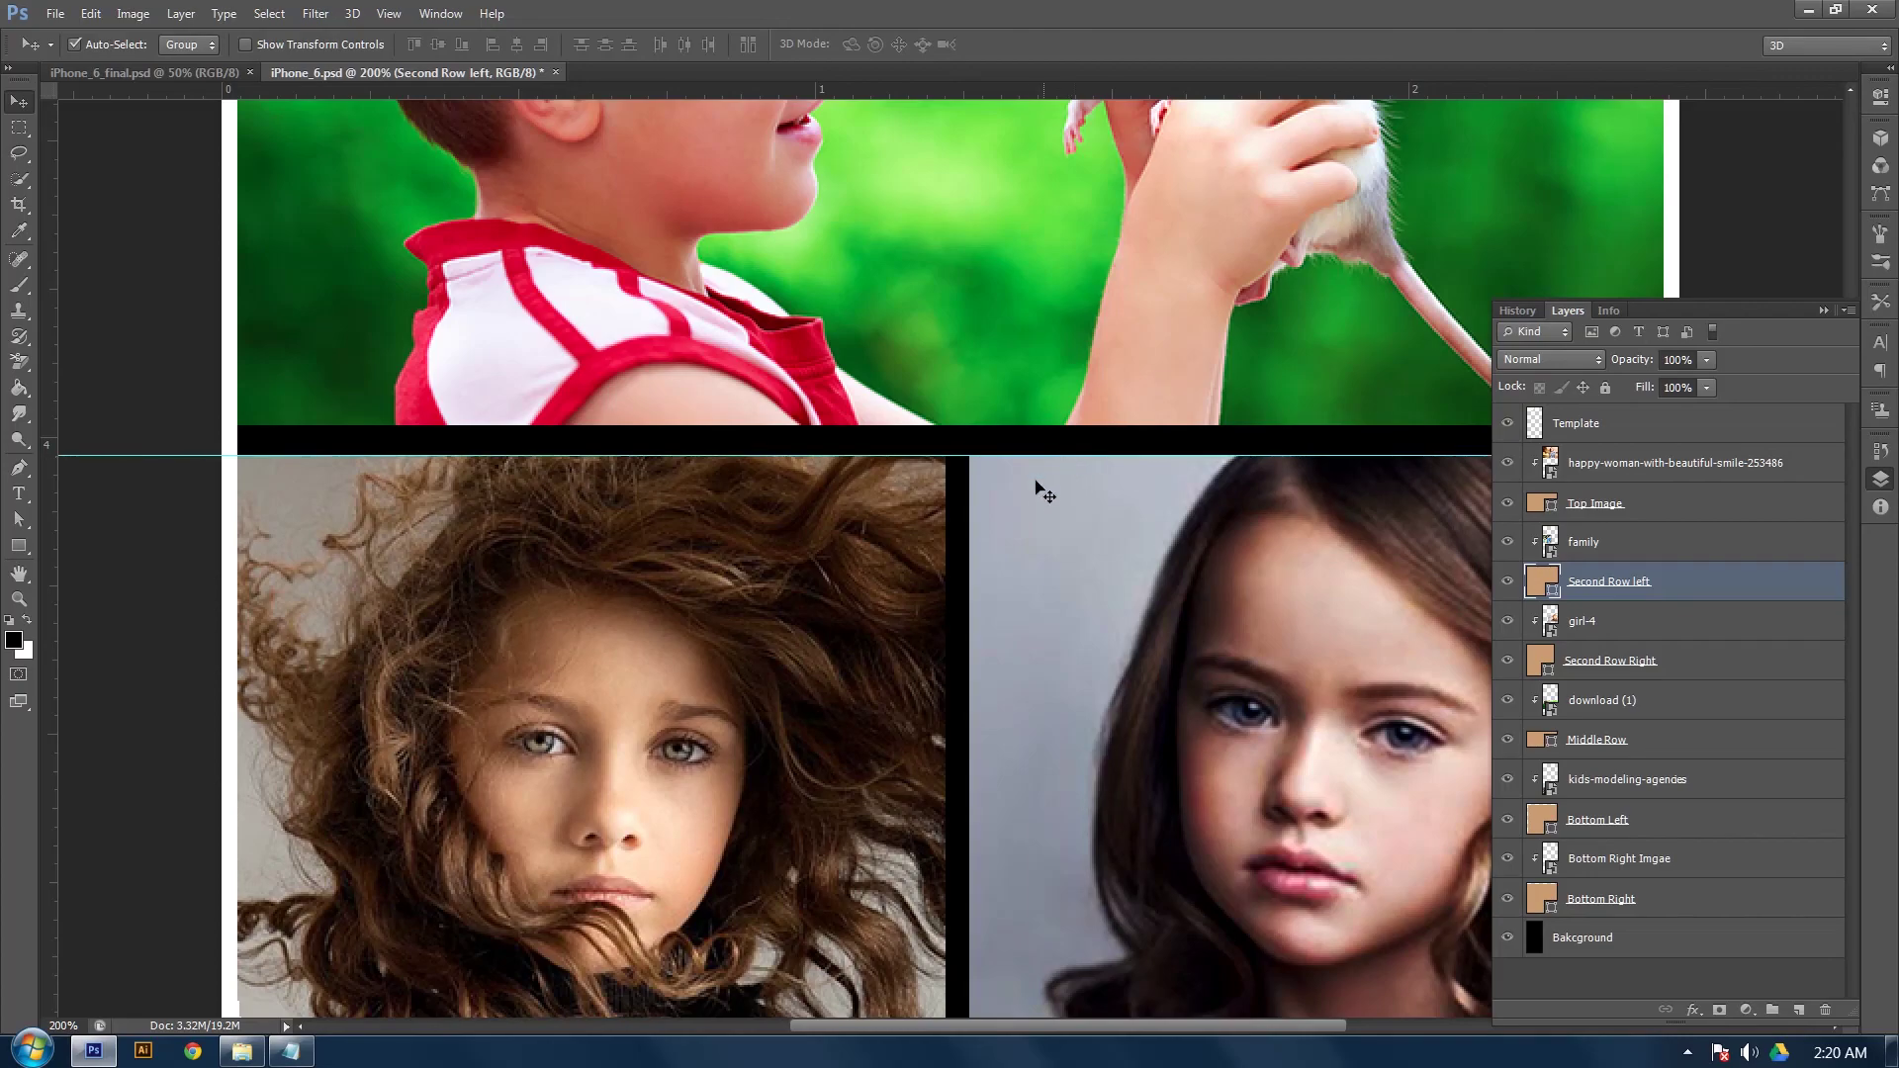
scroll(1093, 530, up, 1)
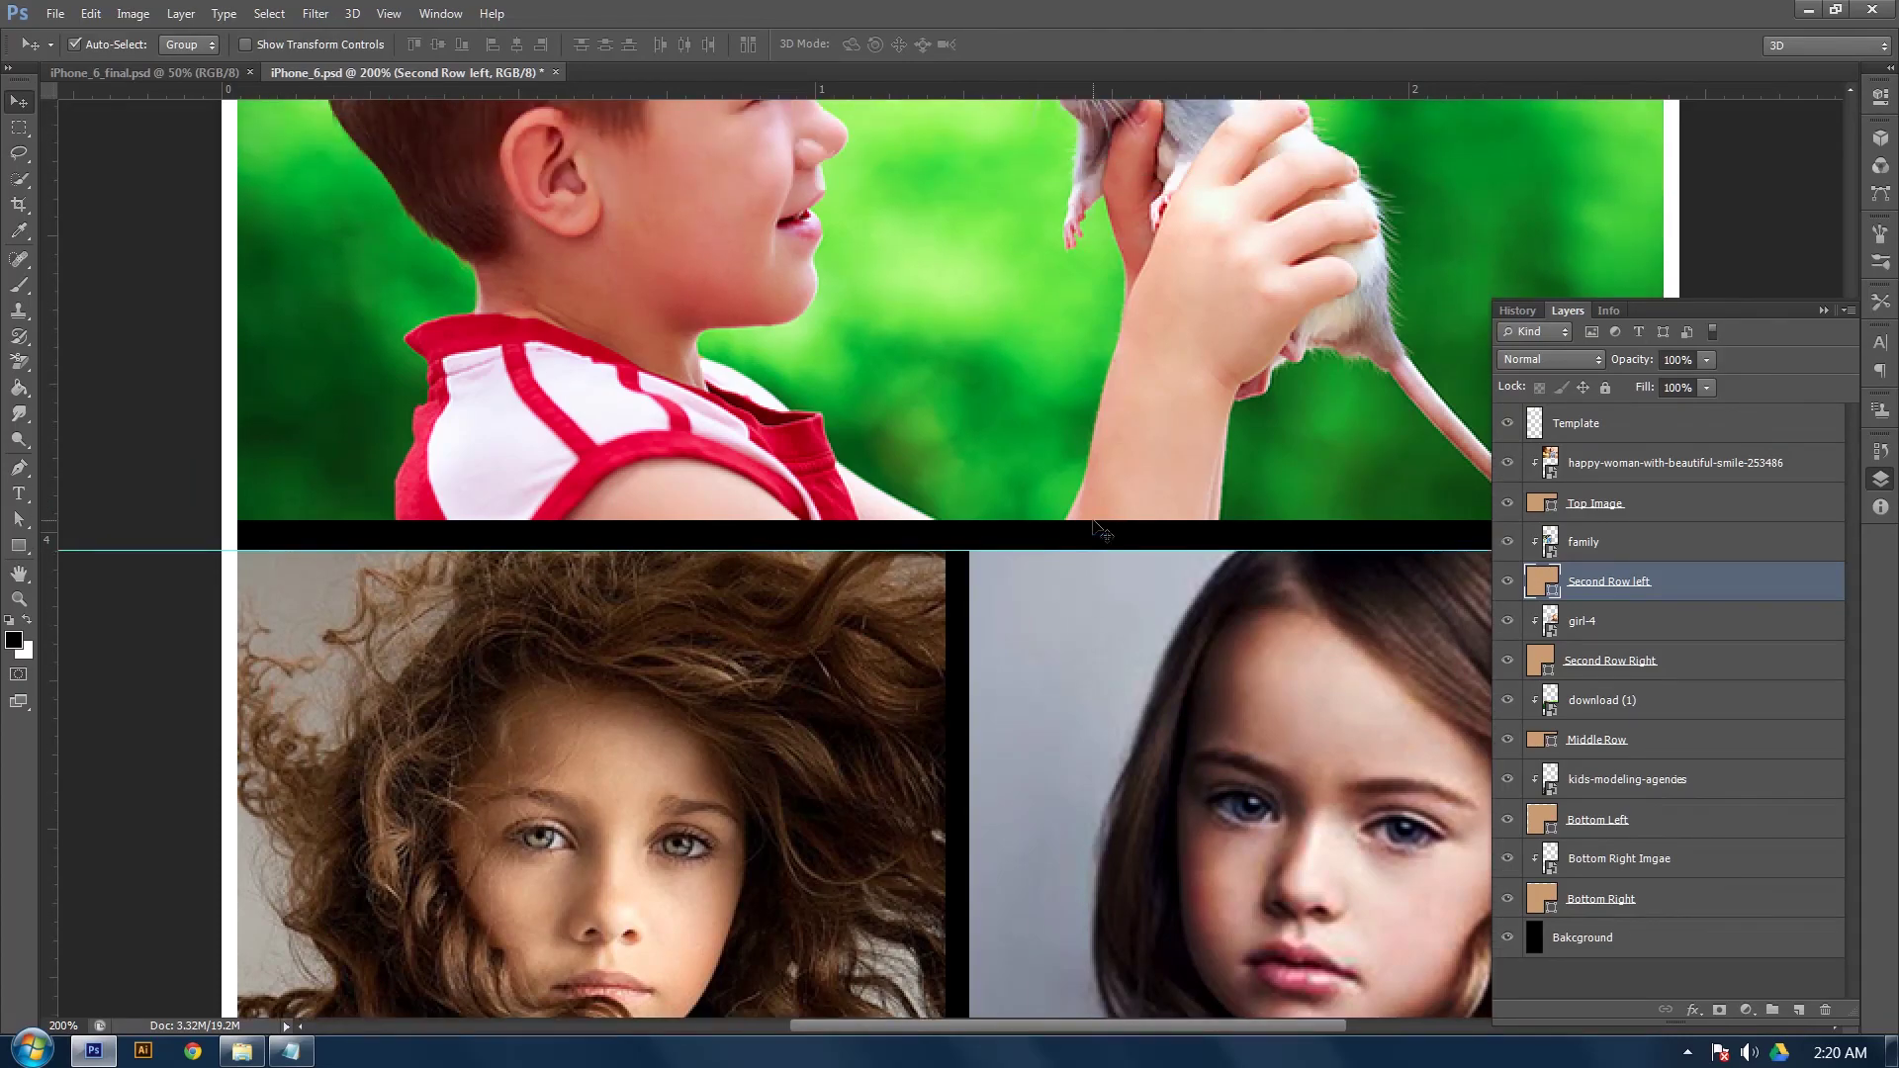
scroll(1092, 518, down, 2)
scroll(1218, 413, up, 2)
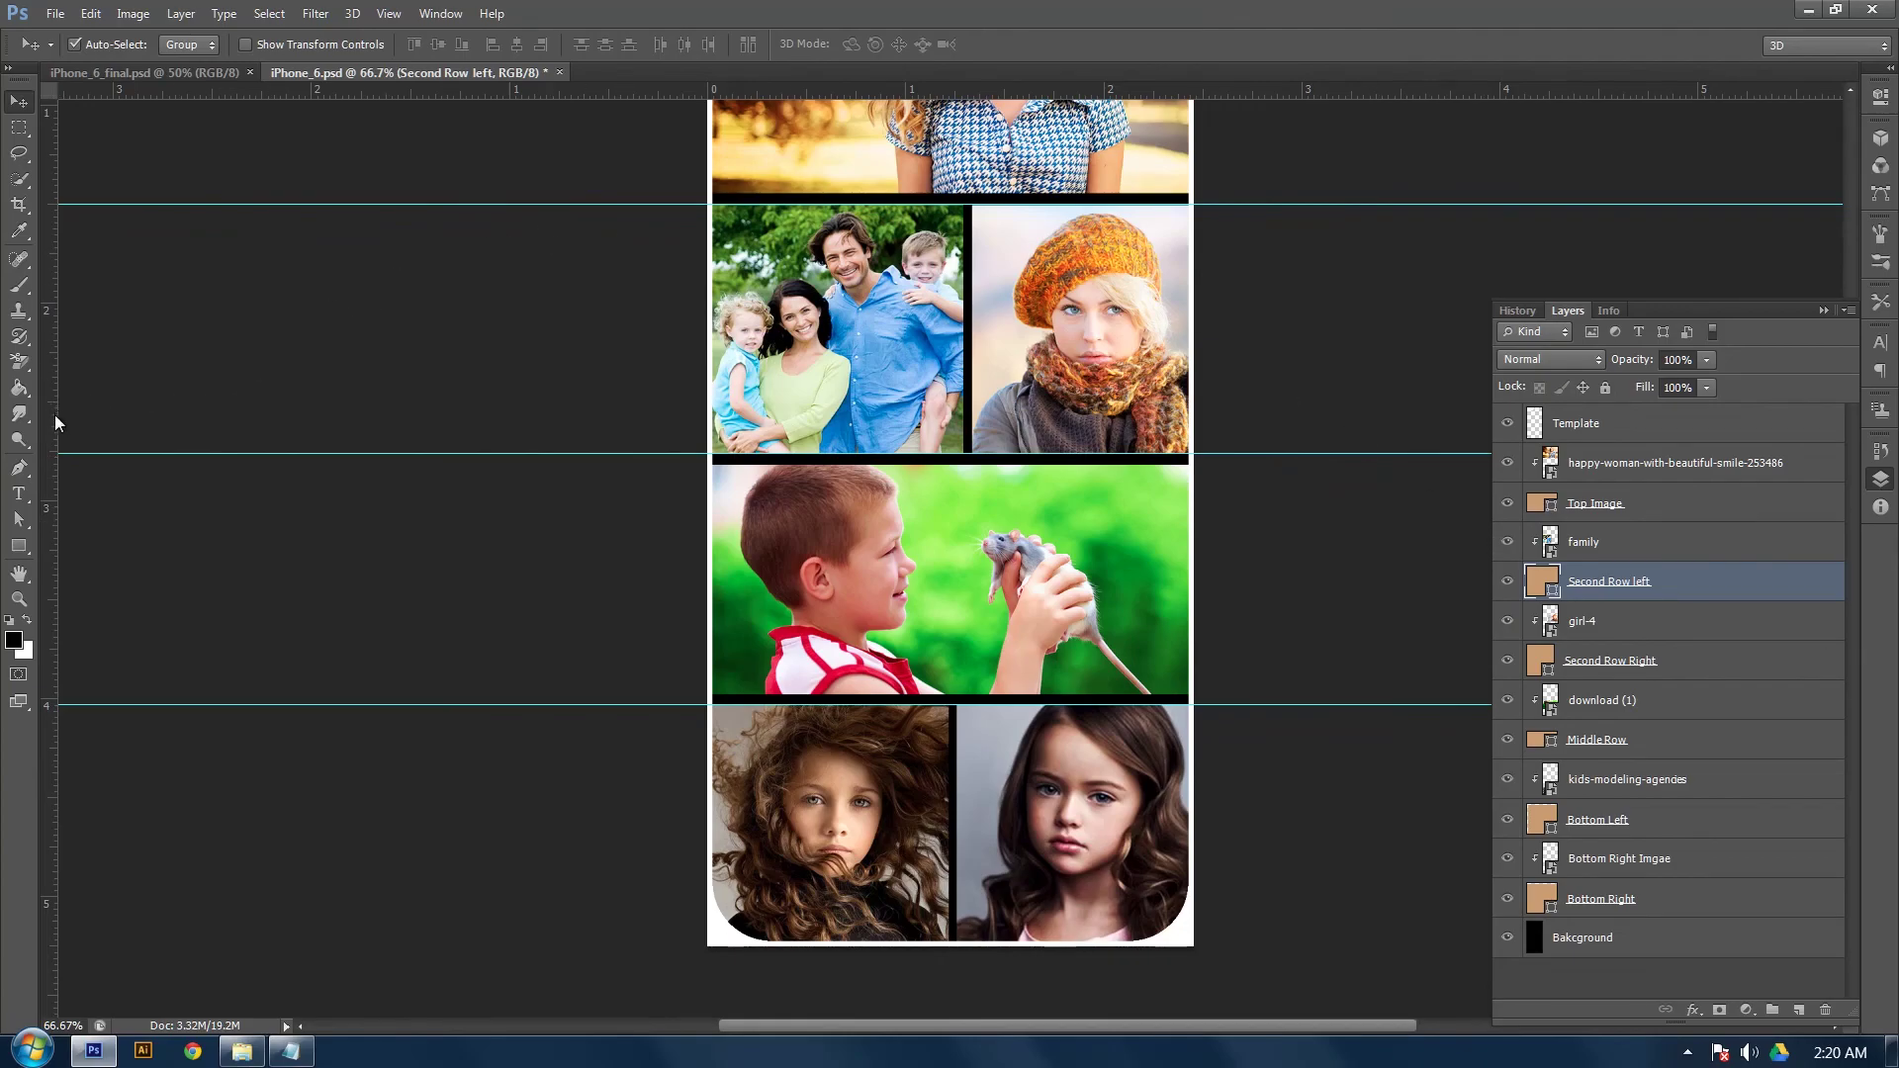
Place vertical guides on the family photo's right edge and the beret photo's left edge, near 1.34 in
drag(55, 413, 967, 535)
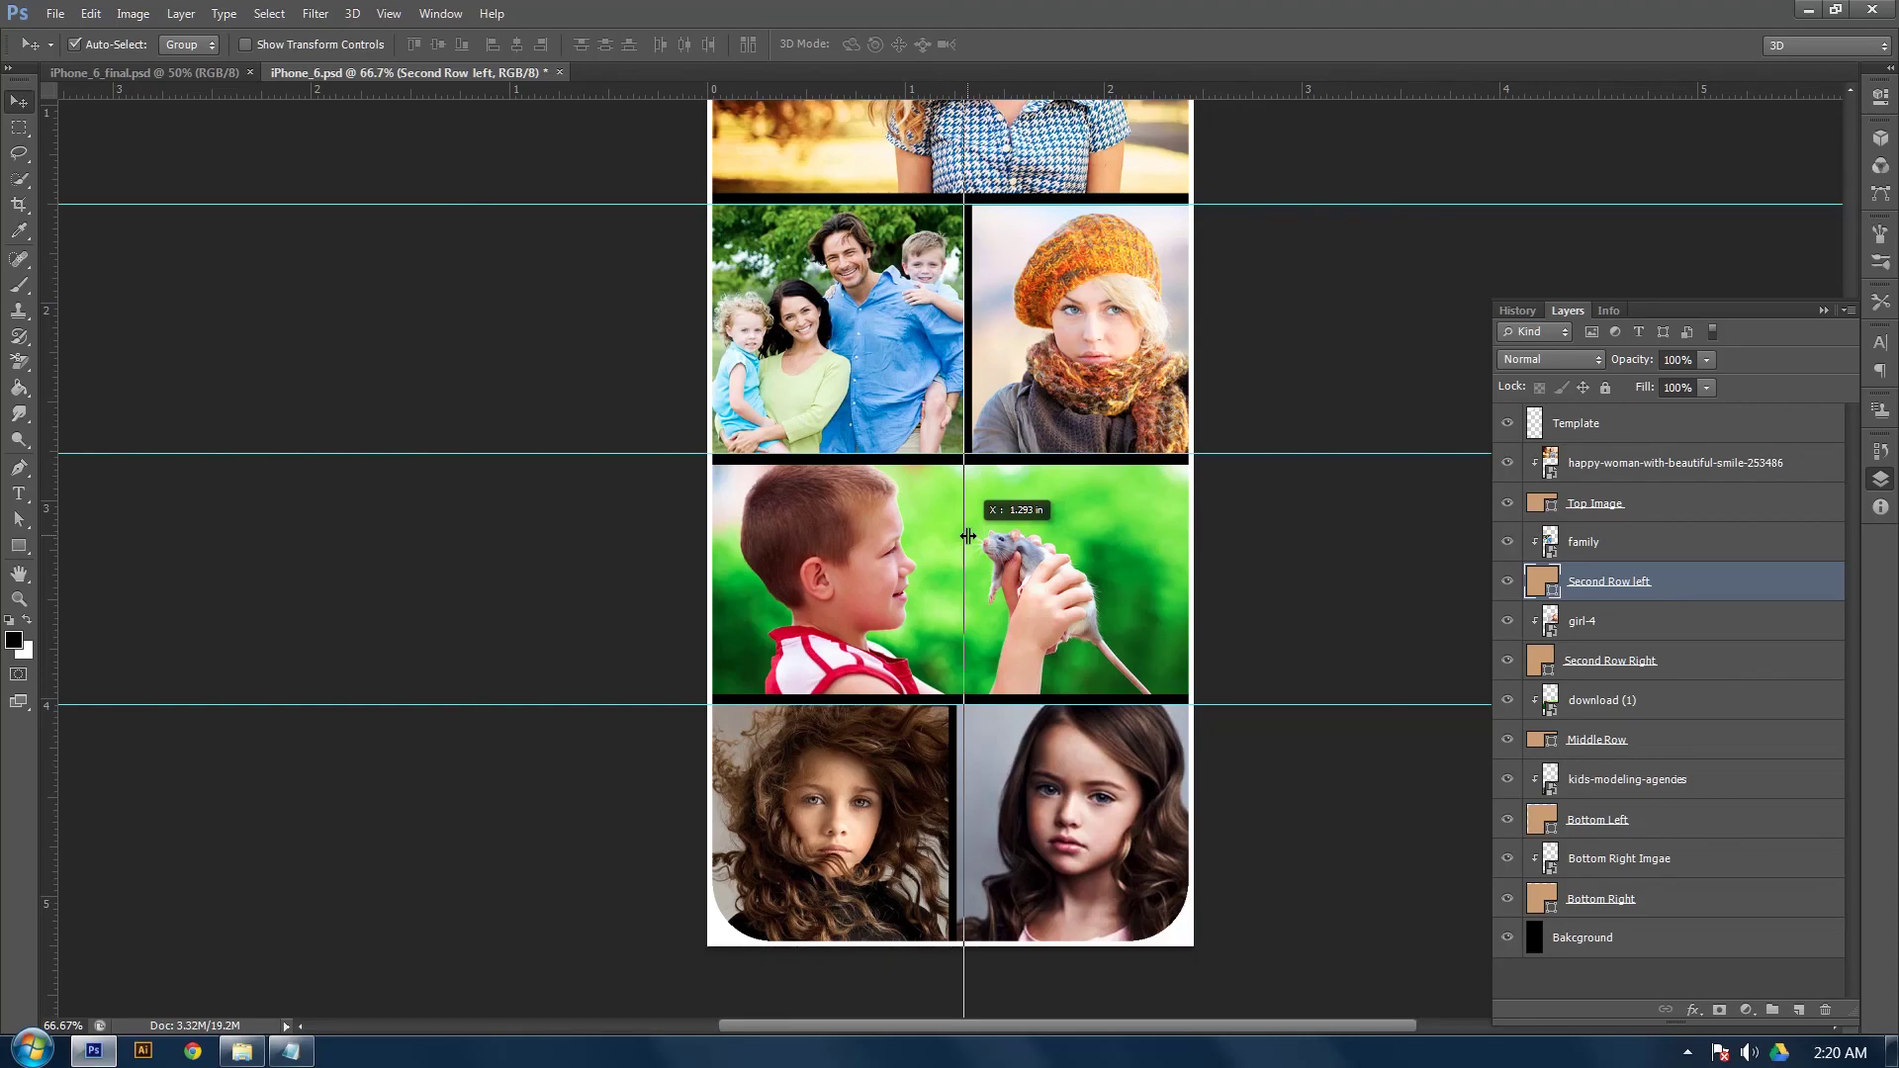
drag(967, 536, 966, 535)
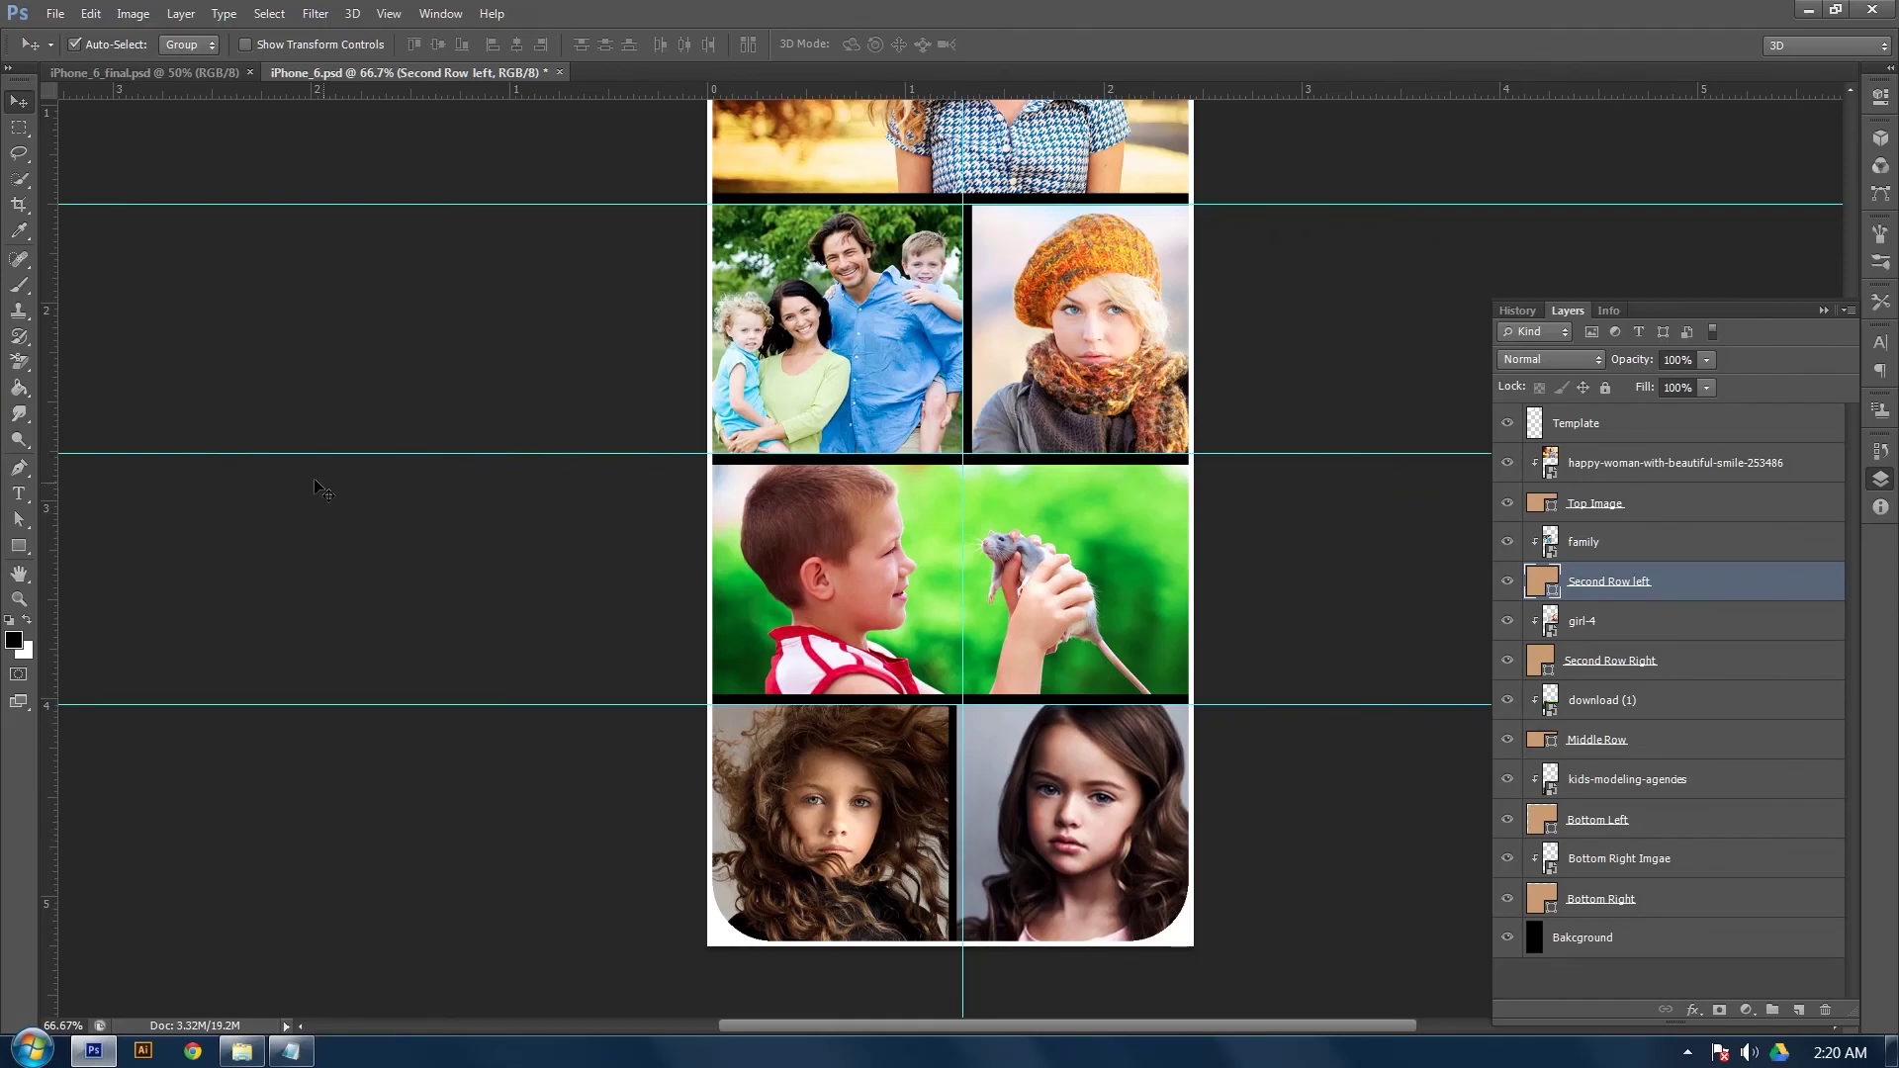
drag(50, 470, 973, 465)
click(1060, 809)
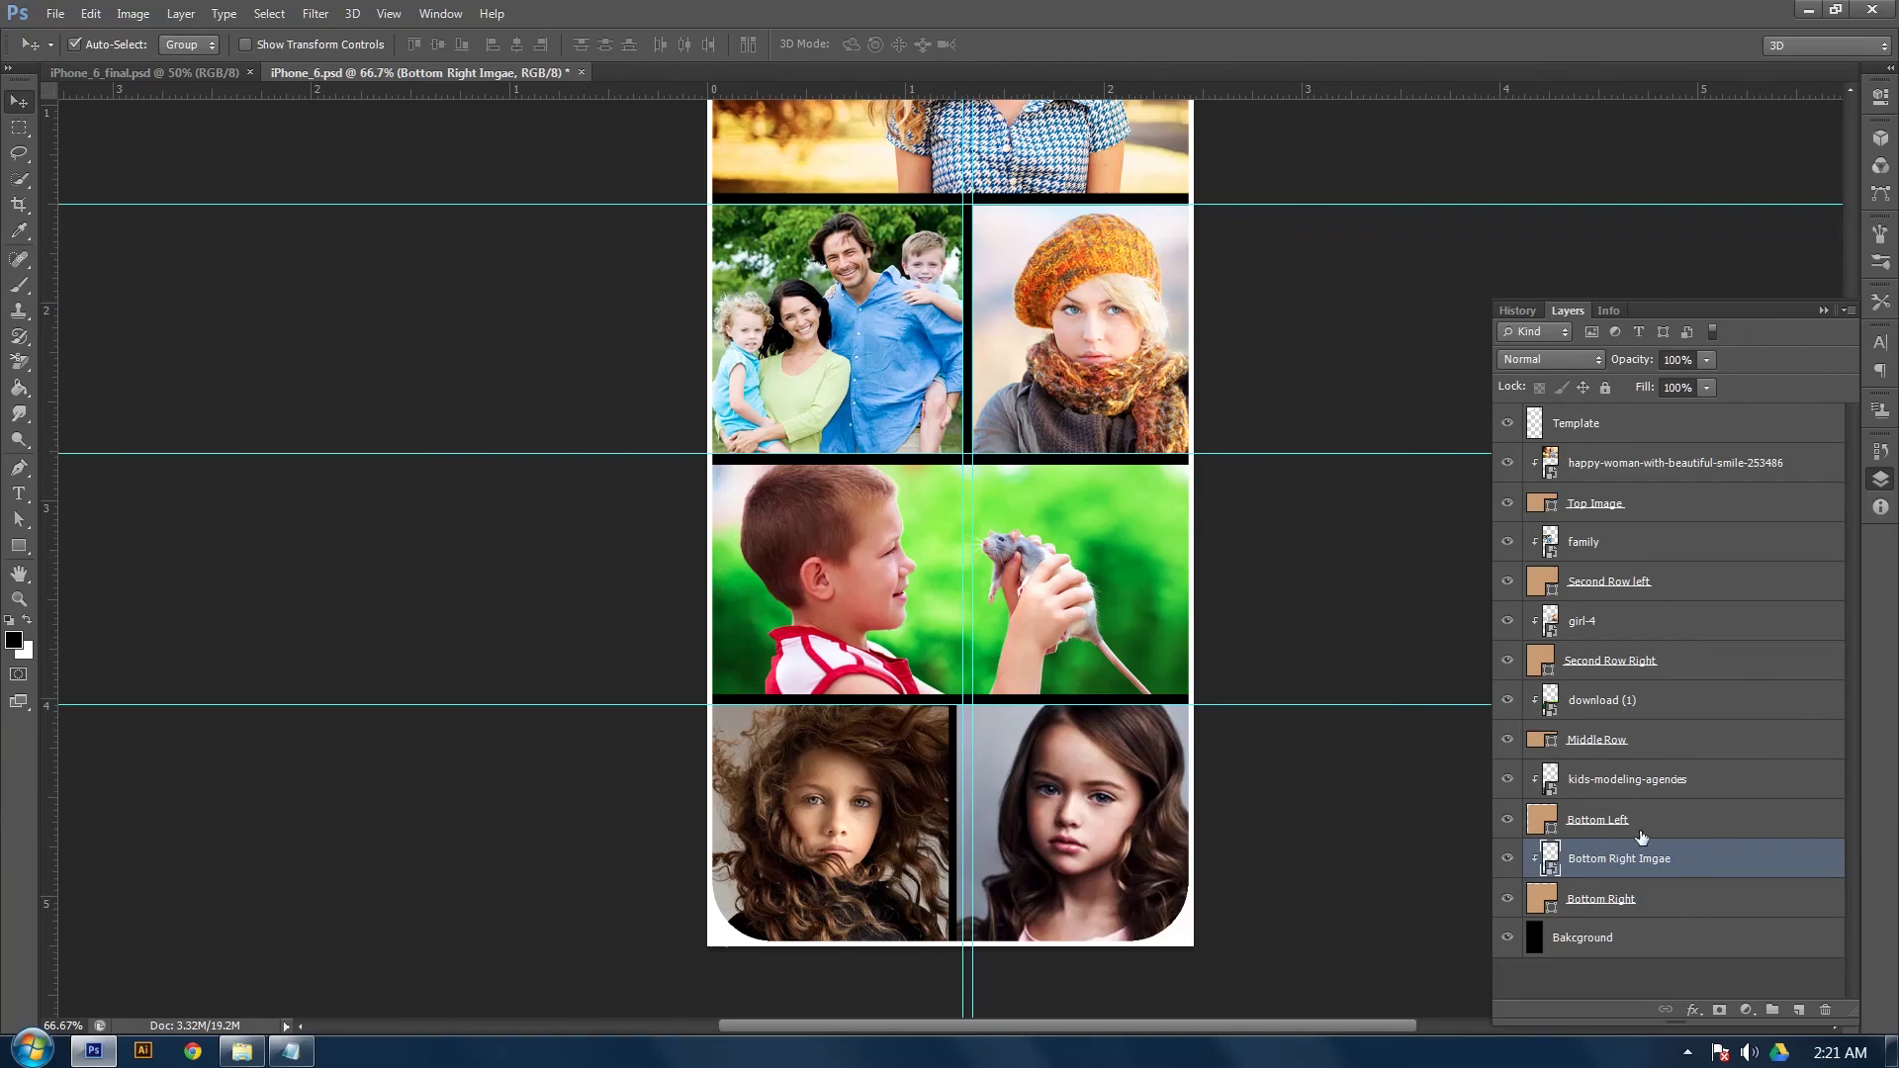
Narrow the Bottom Right frame slightly from its left side with Free Transform
click(1657, 912)
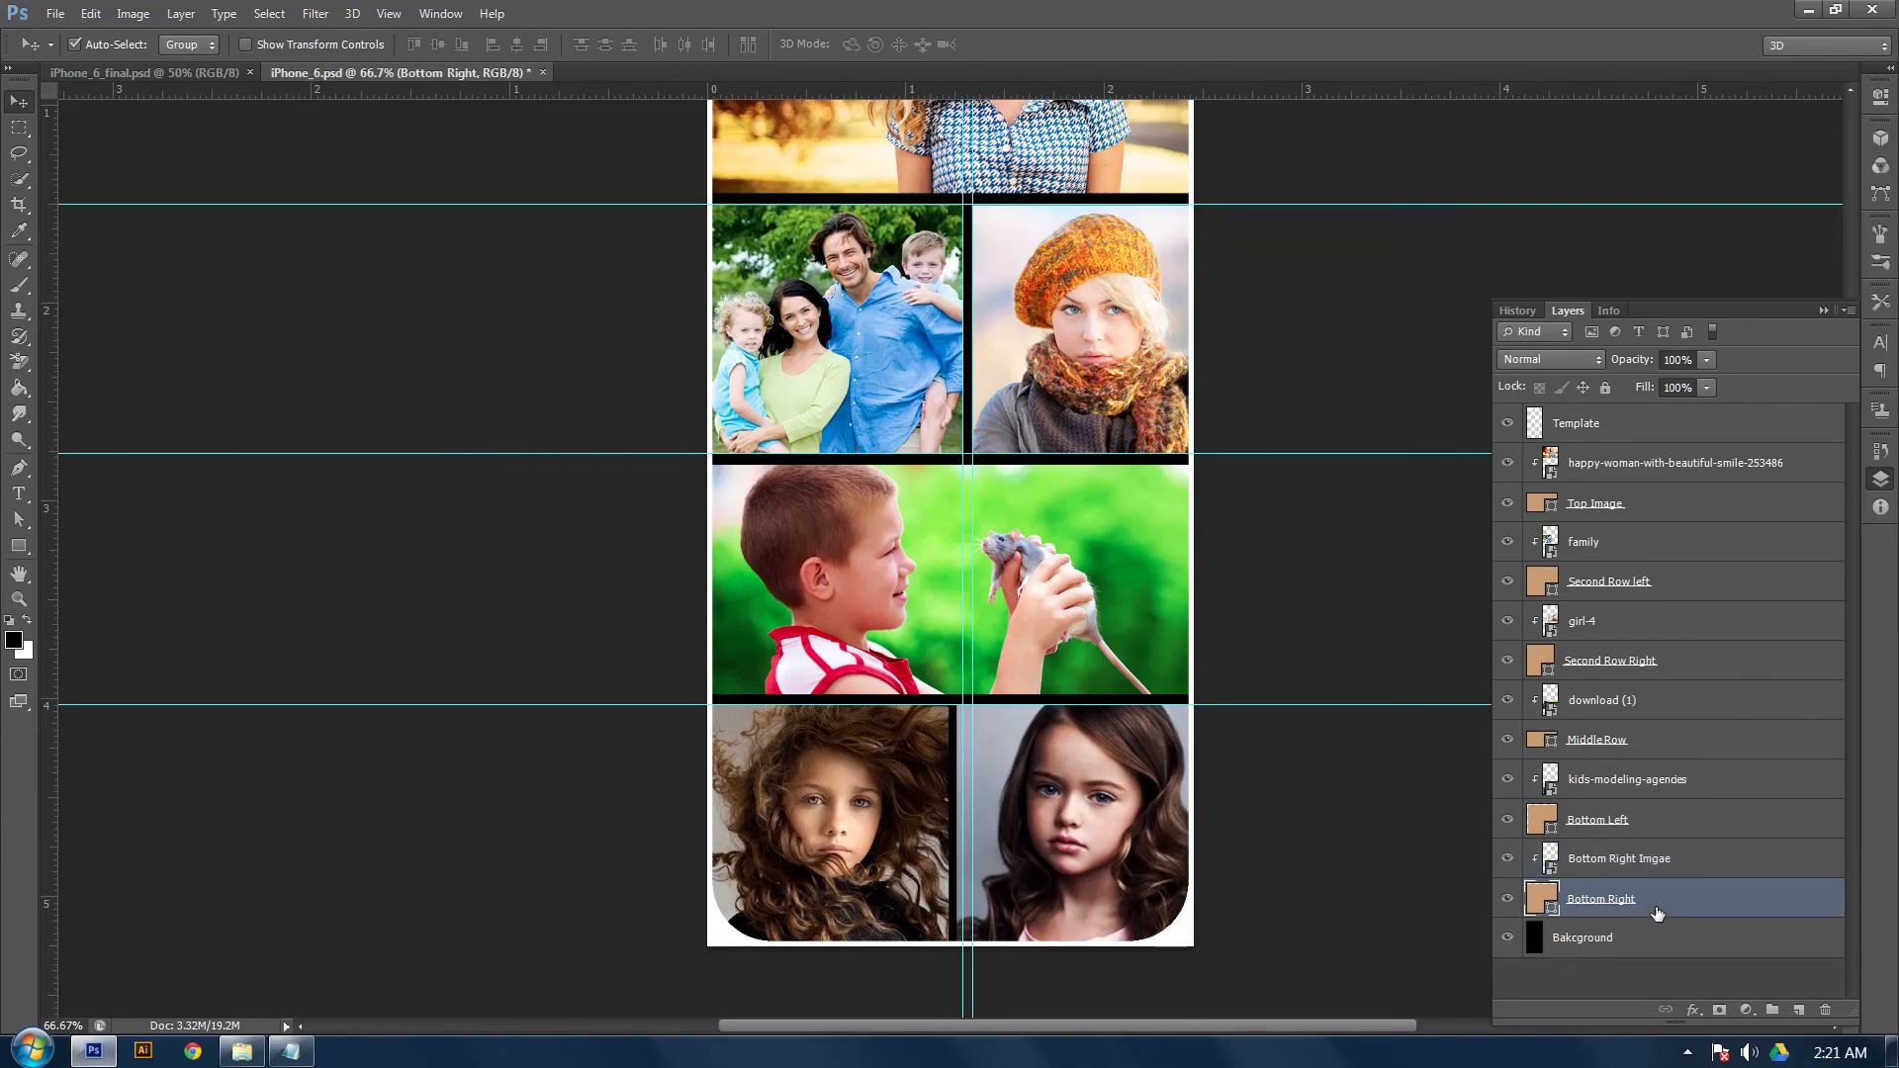
key(ctrl+t)
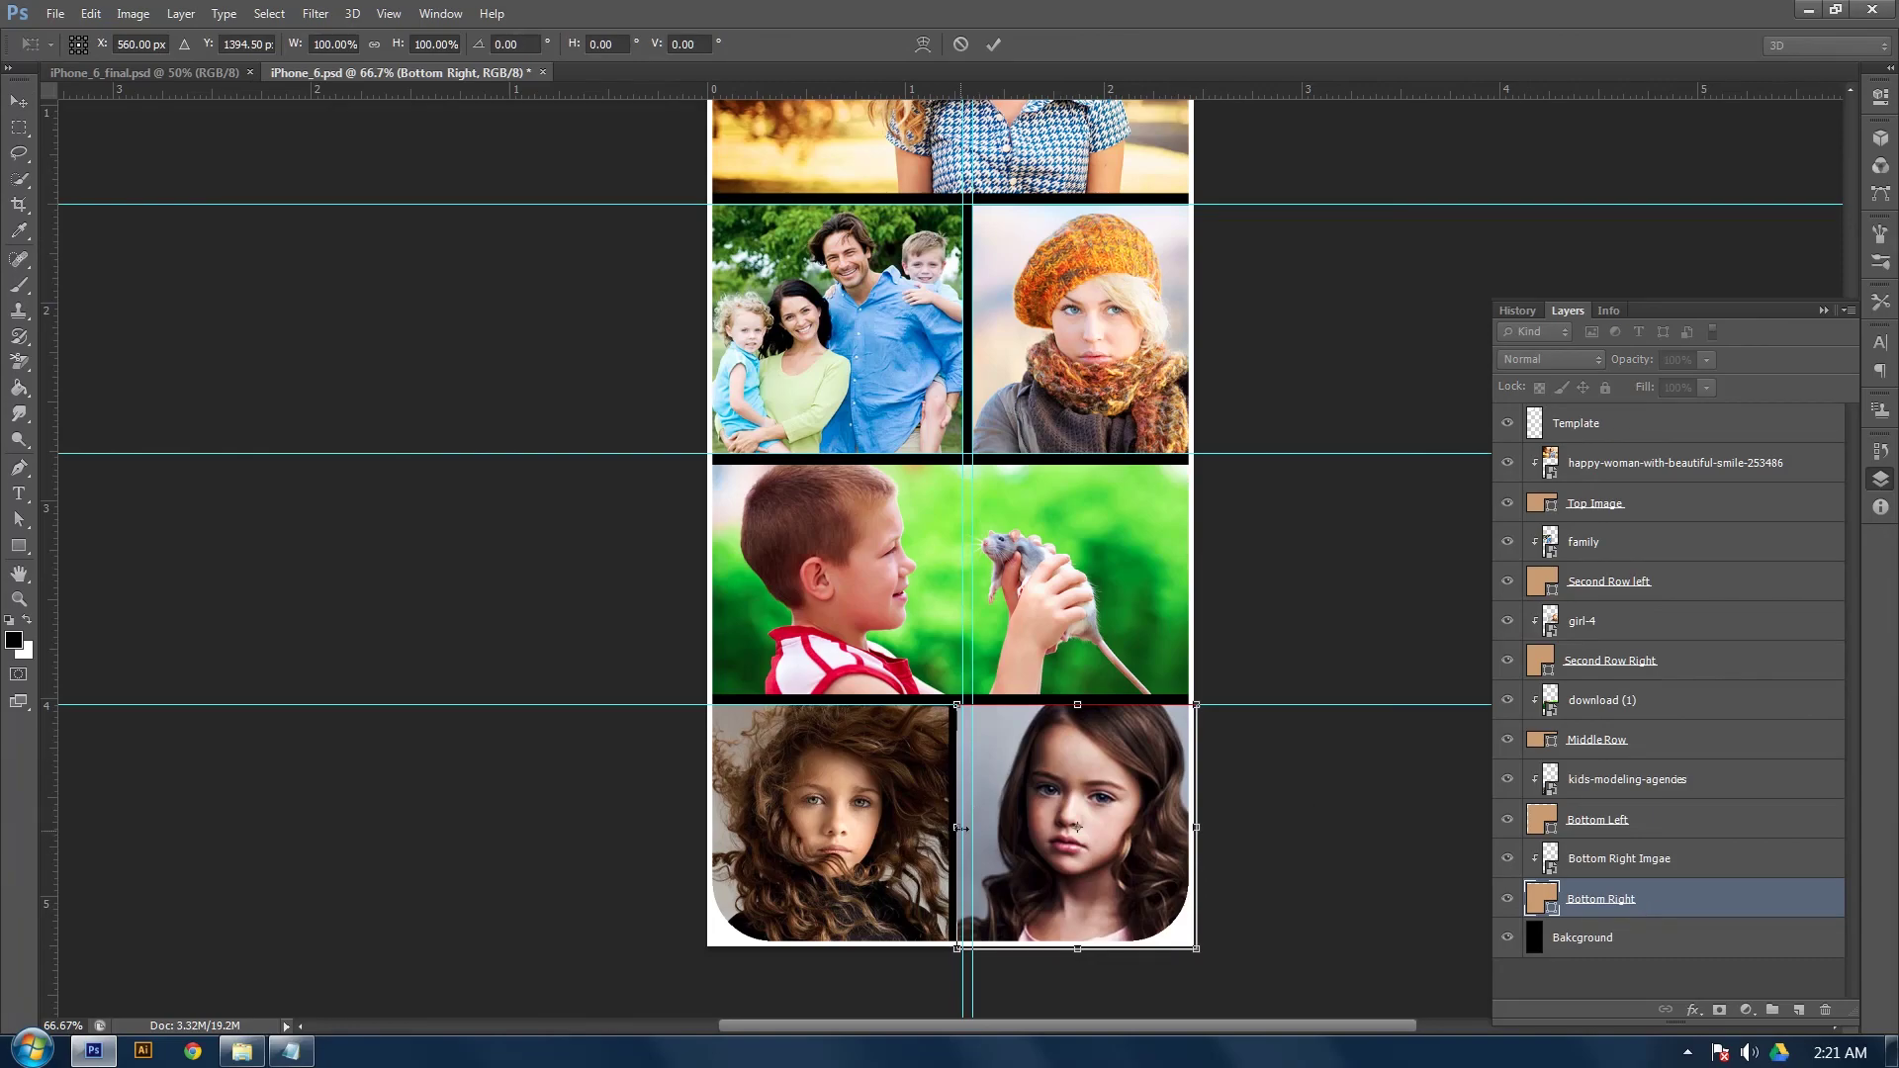
drag(959, 829, 974, 821)
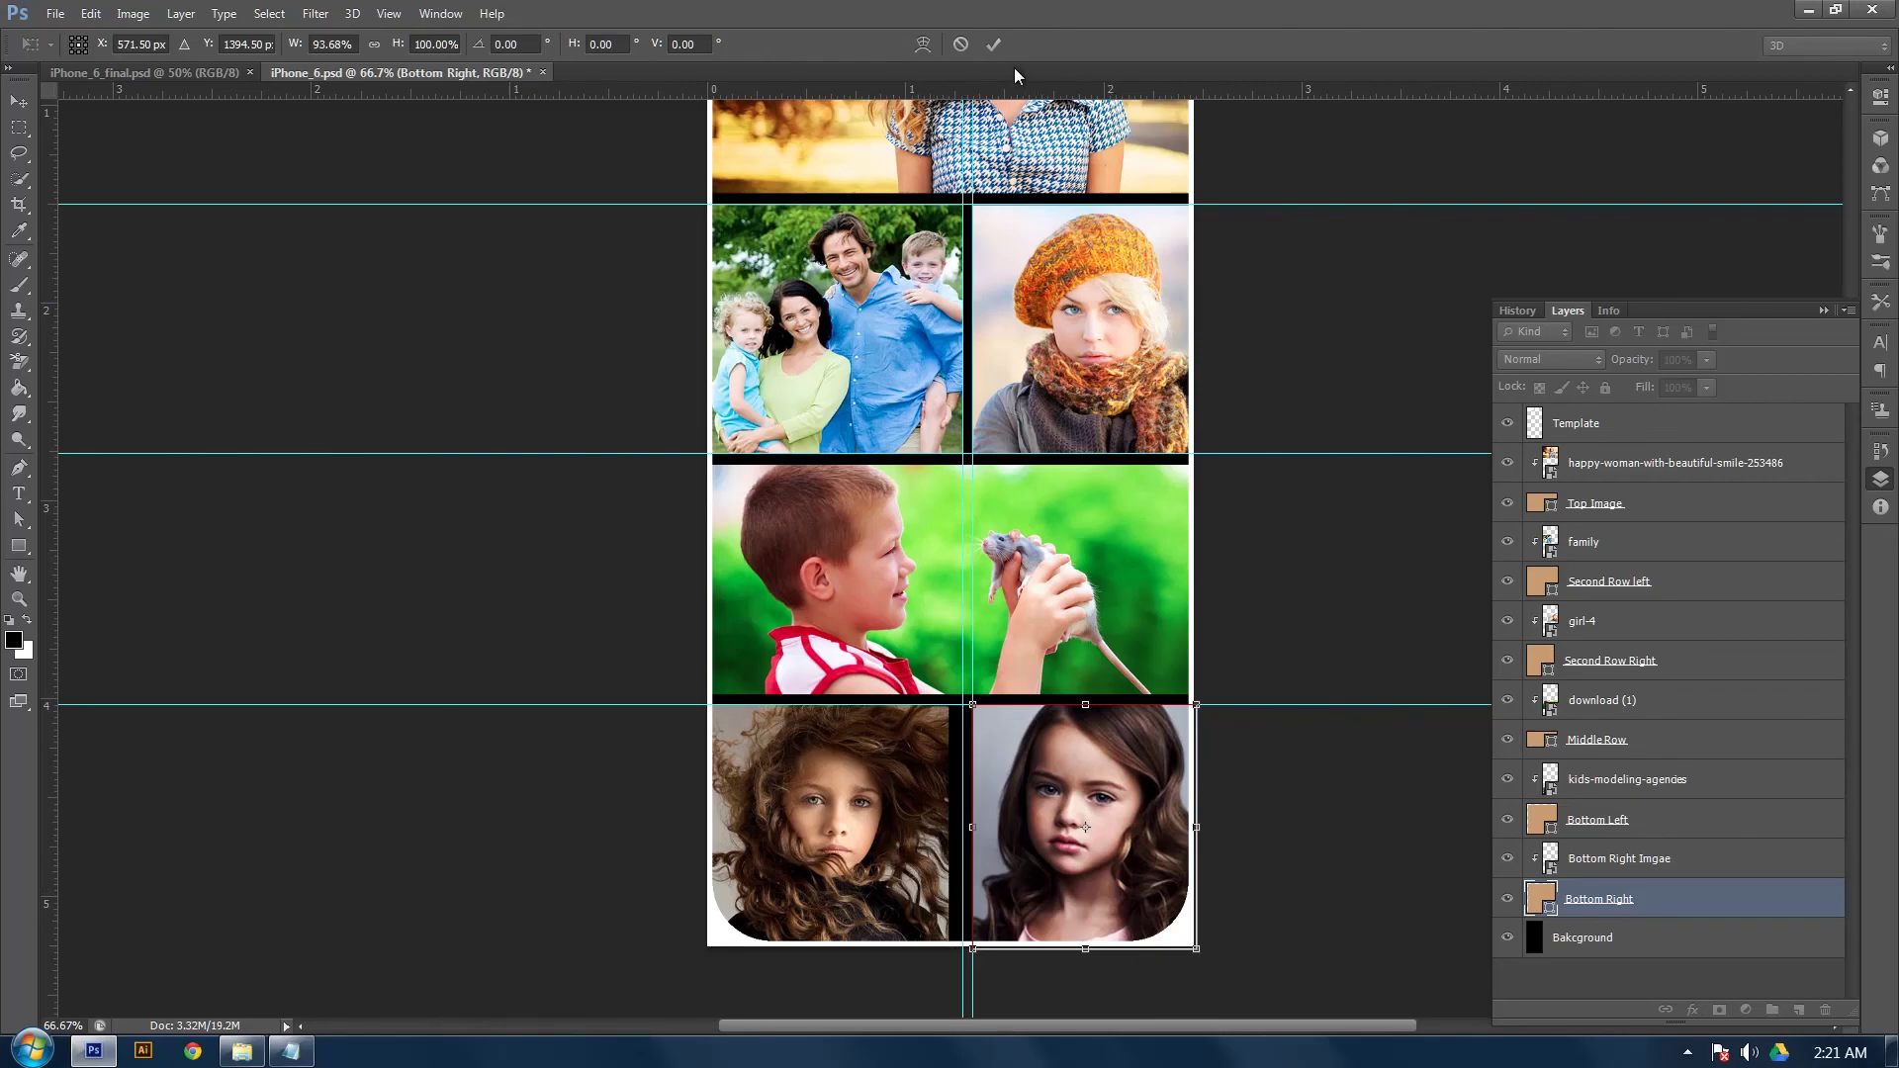
click(993, 43)
Widen the kids-modeling-agencies photo slightly to the right
click(882, 801)
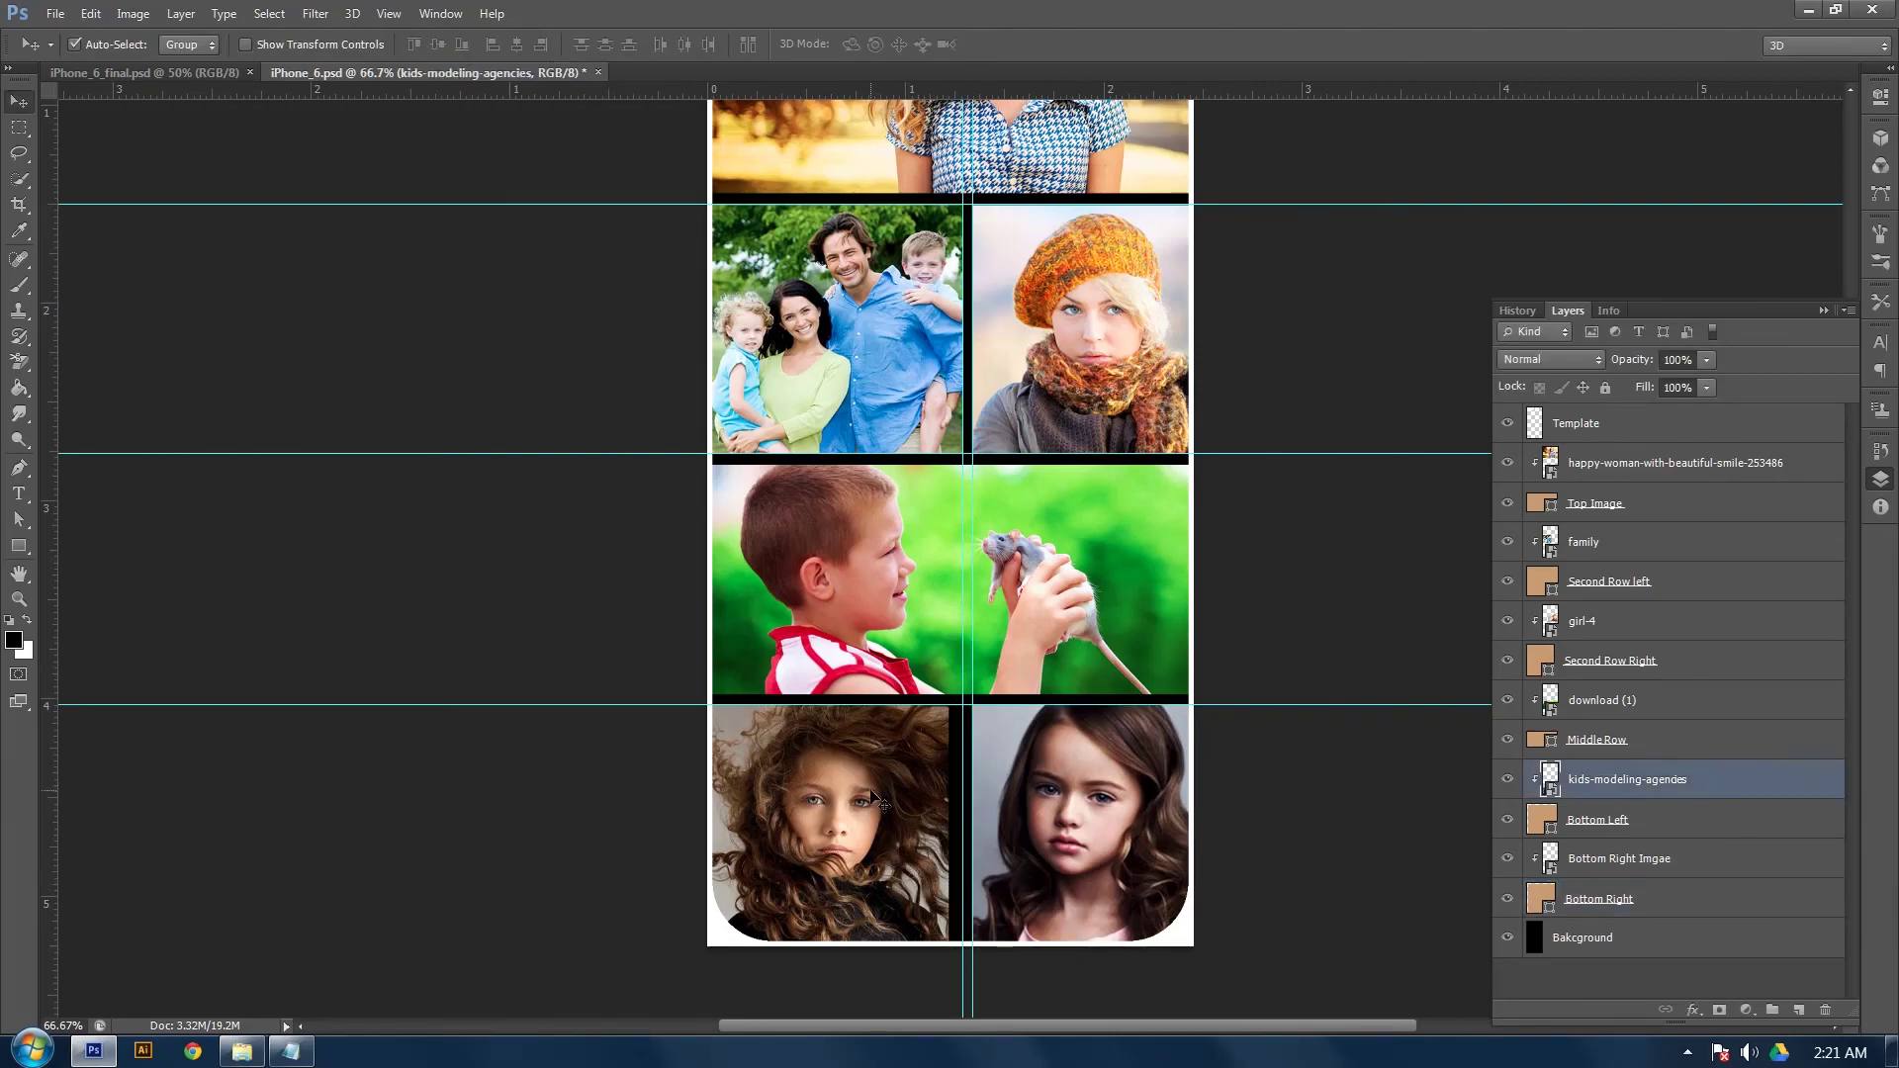
click(1657, 827)
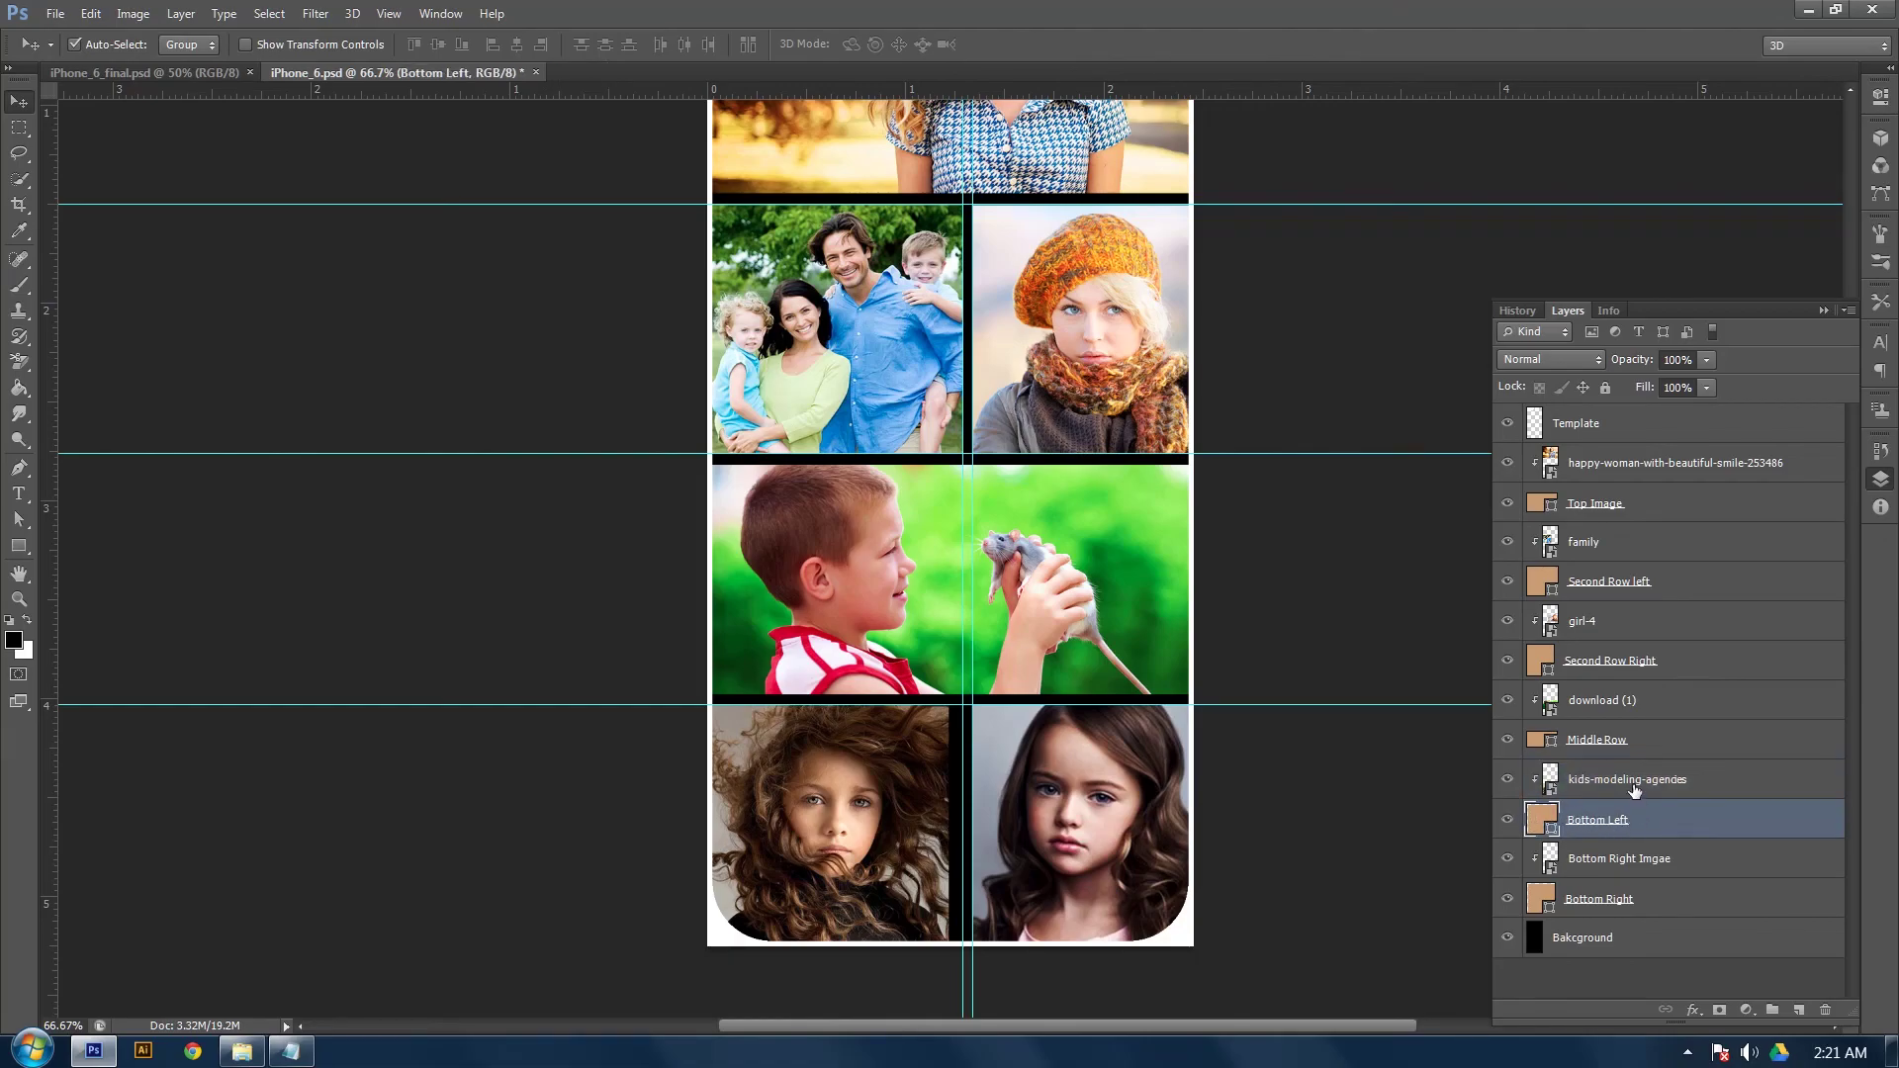
click(1716, 789)
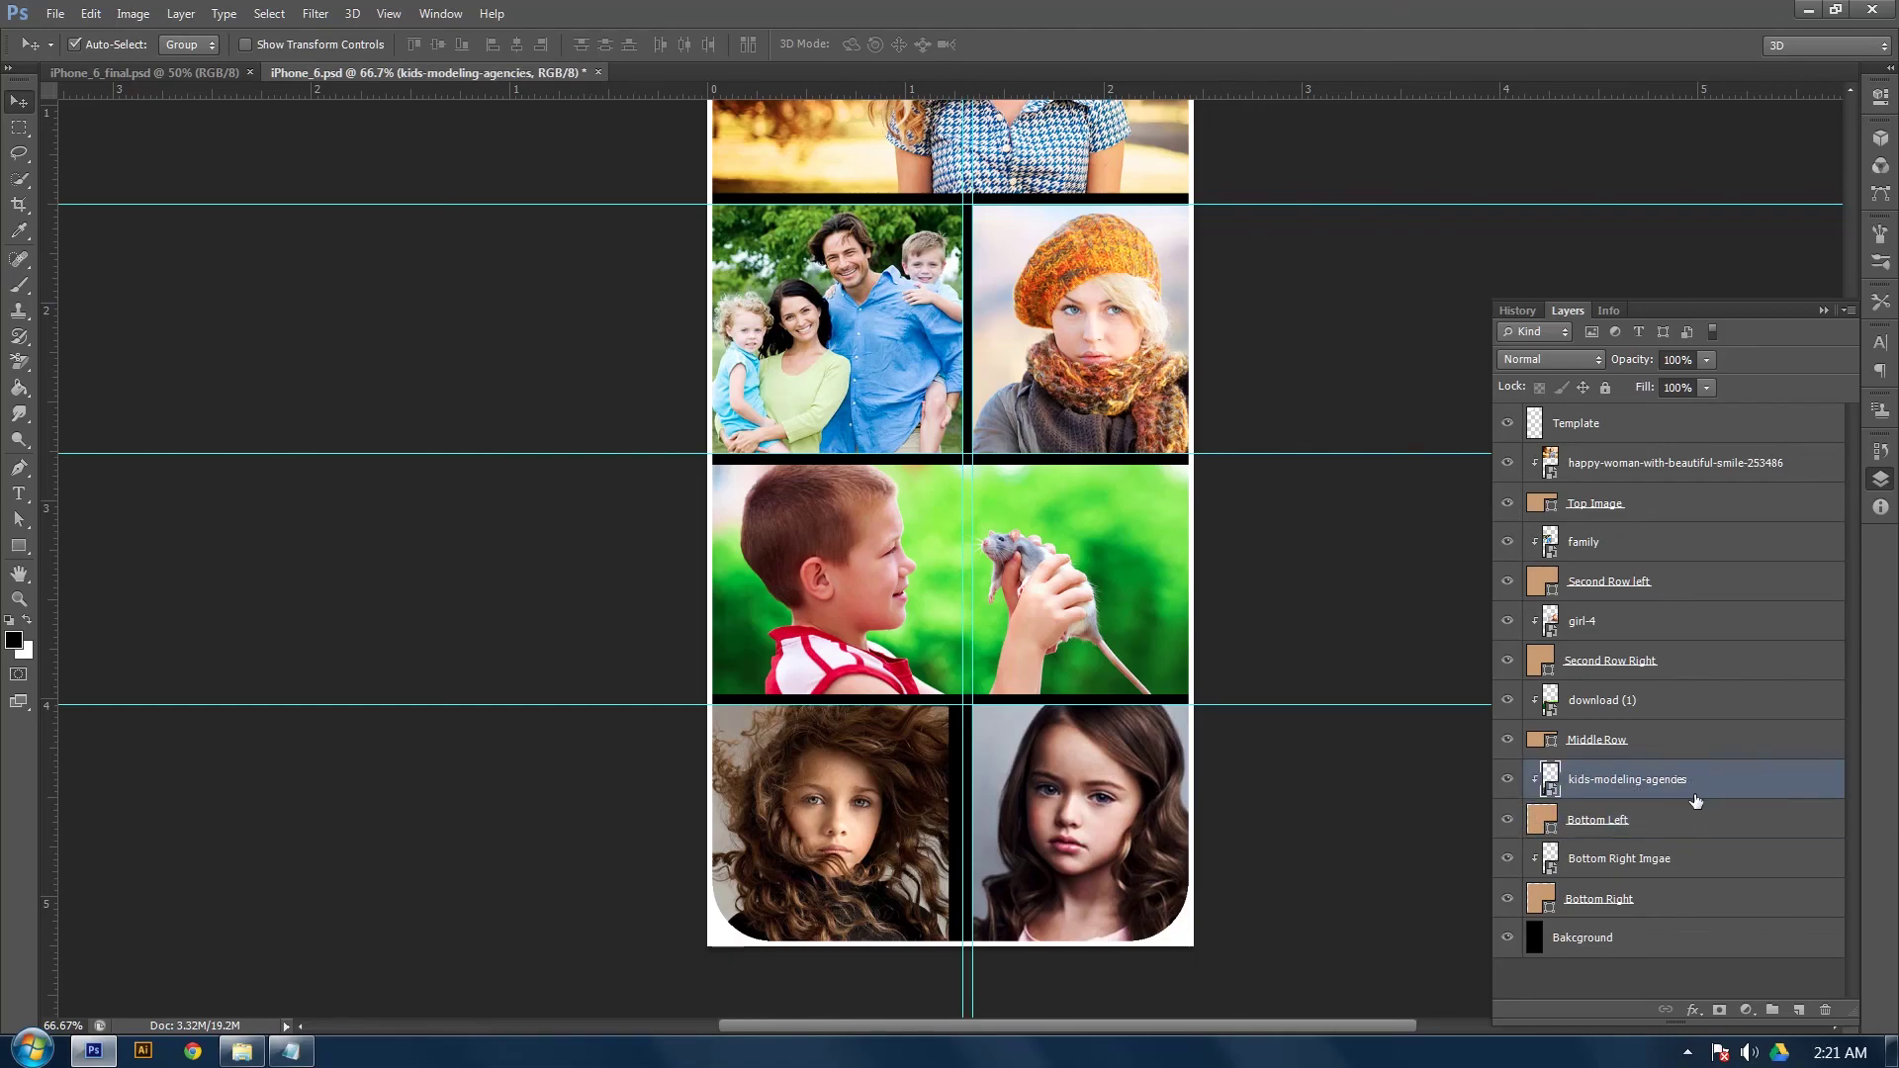
key(ctrl+t)
mouse_move(956, 858)
mouse_down()
mouse_move(1029, 855)
mouse_move(952, 858)
mouse_up()
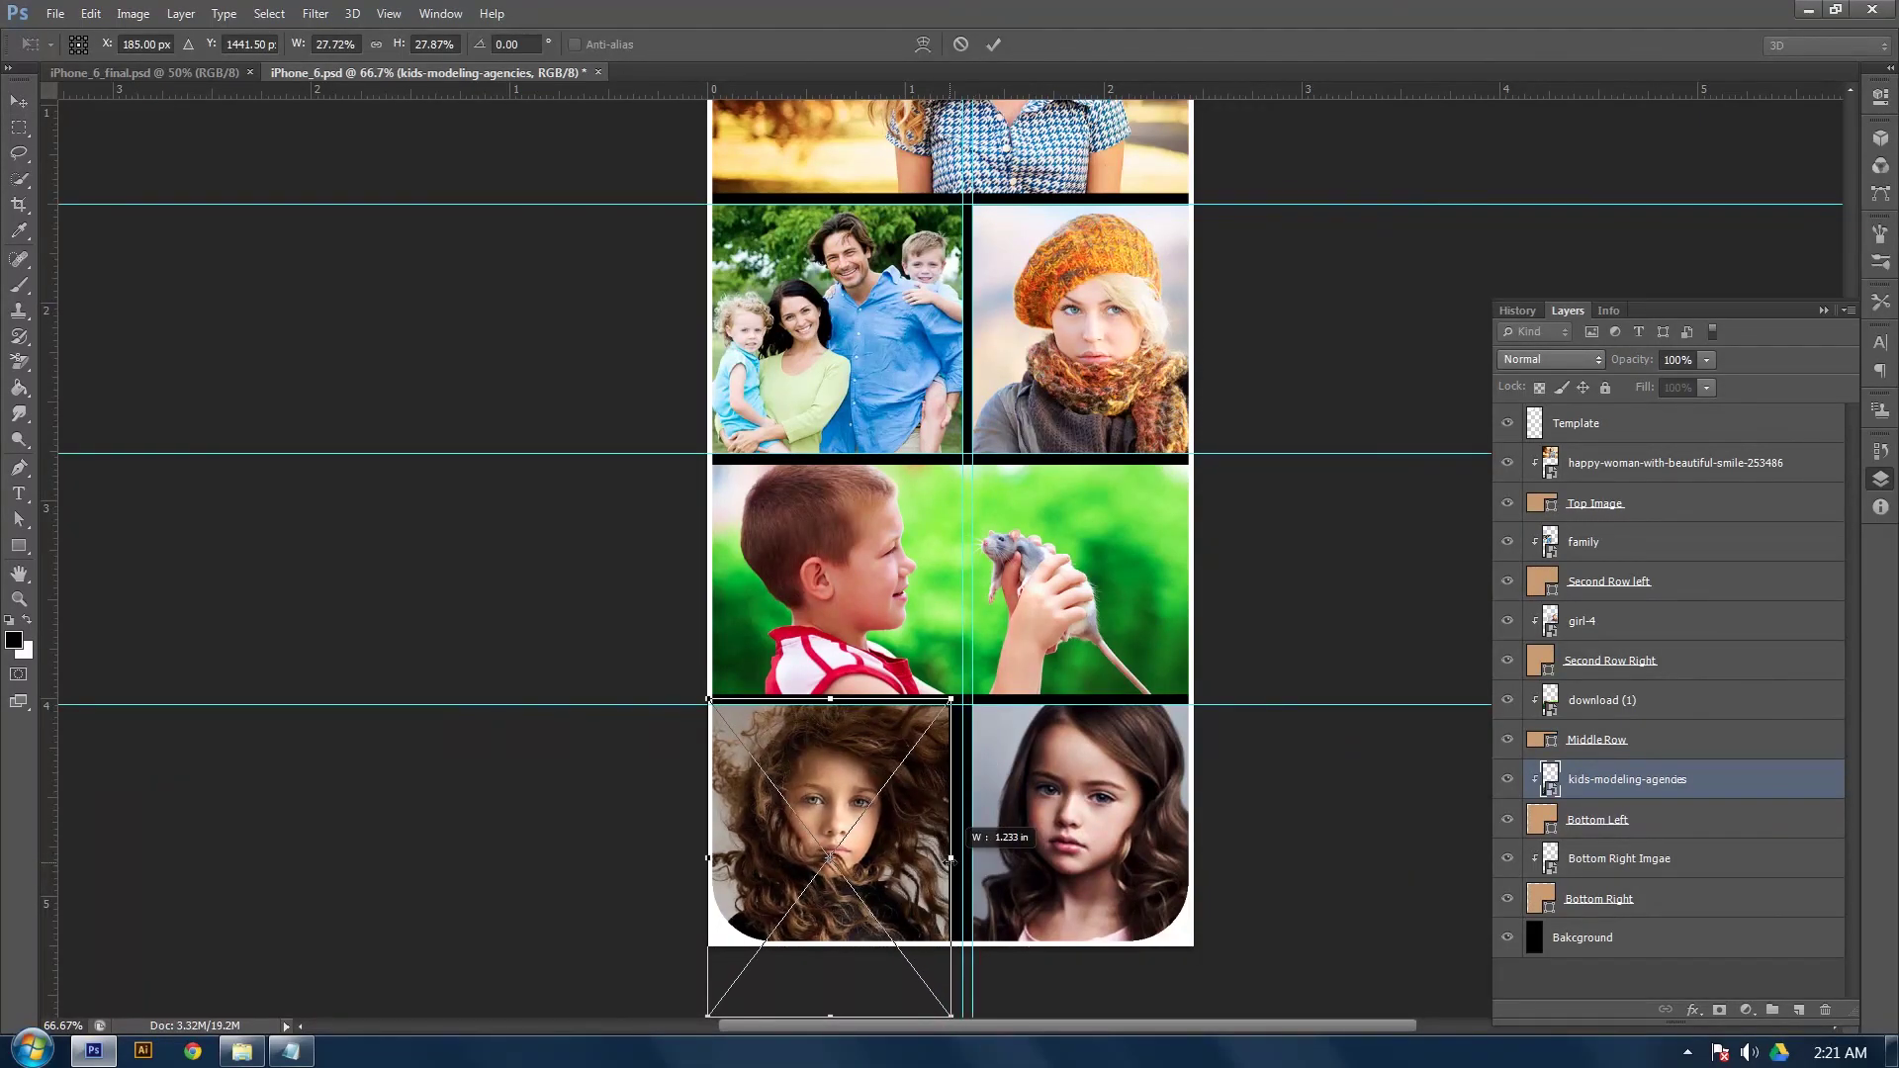
click(994, 42)
Widen the Bottom Left frame so its right edge meets the centre guide
click(1636, 835)
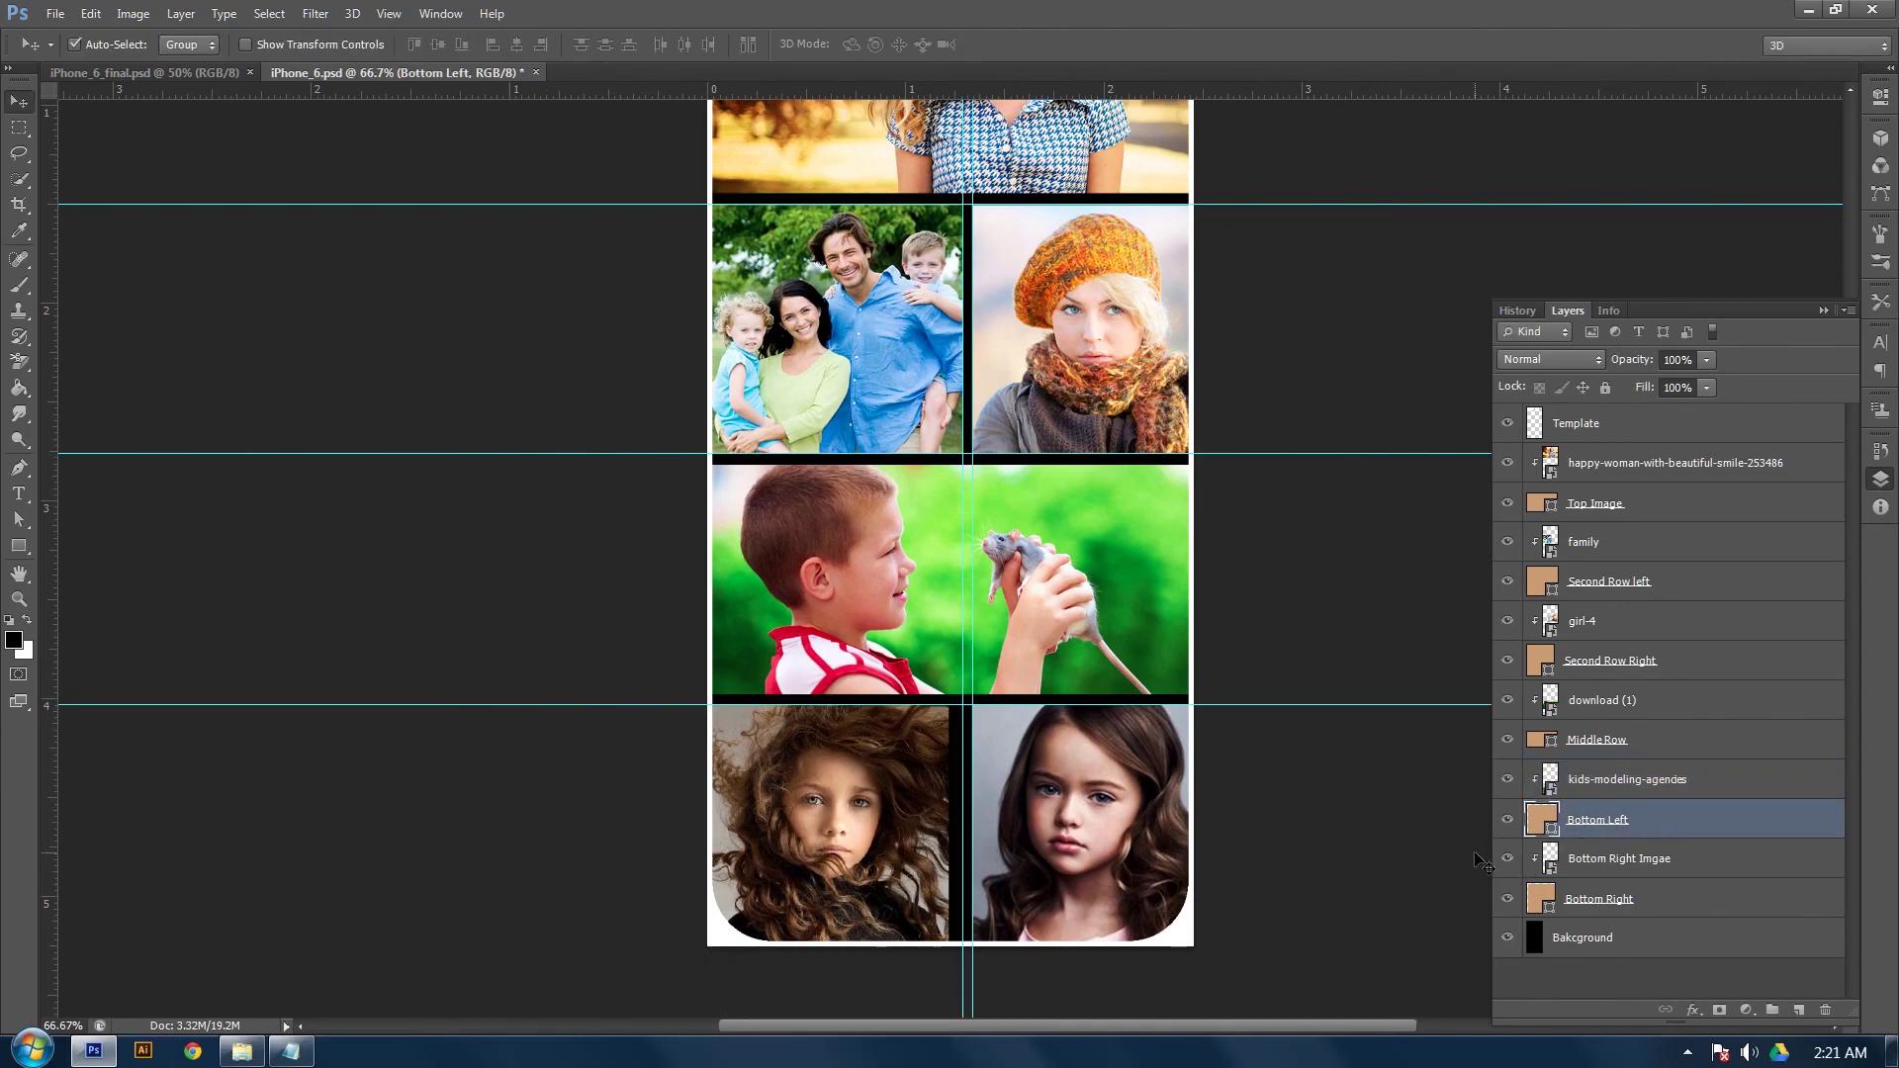
key(ctrl+t)
drag(950, 825, 963, 824)
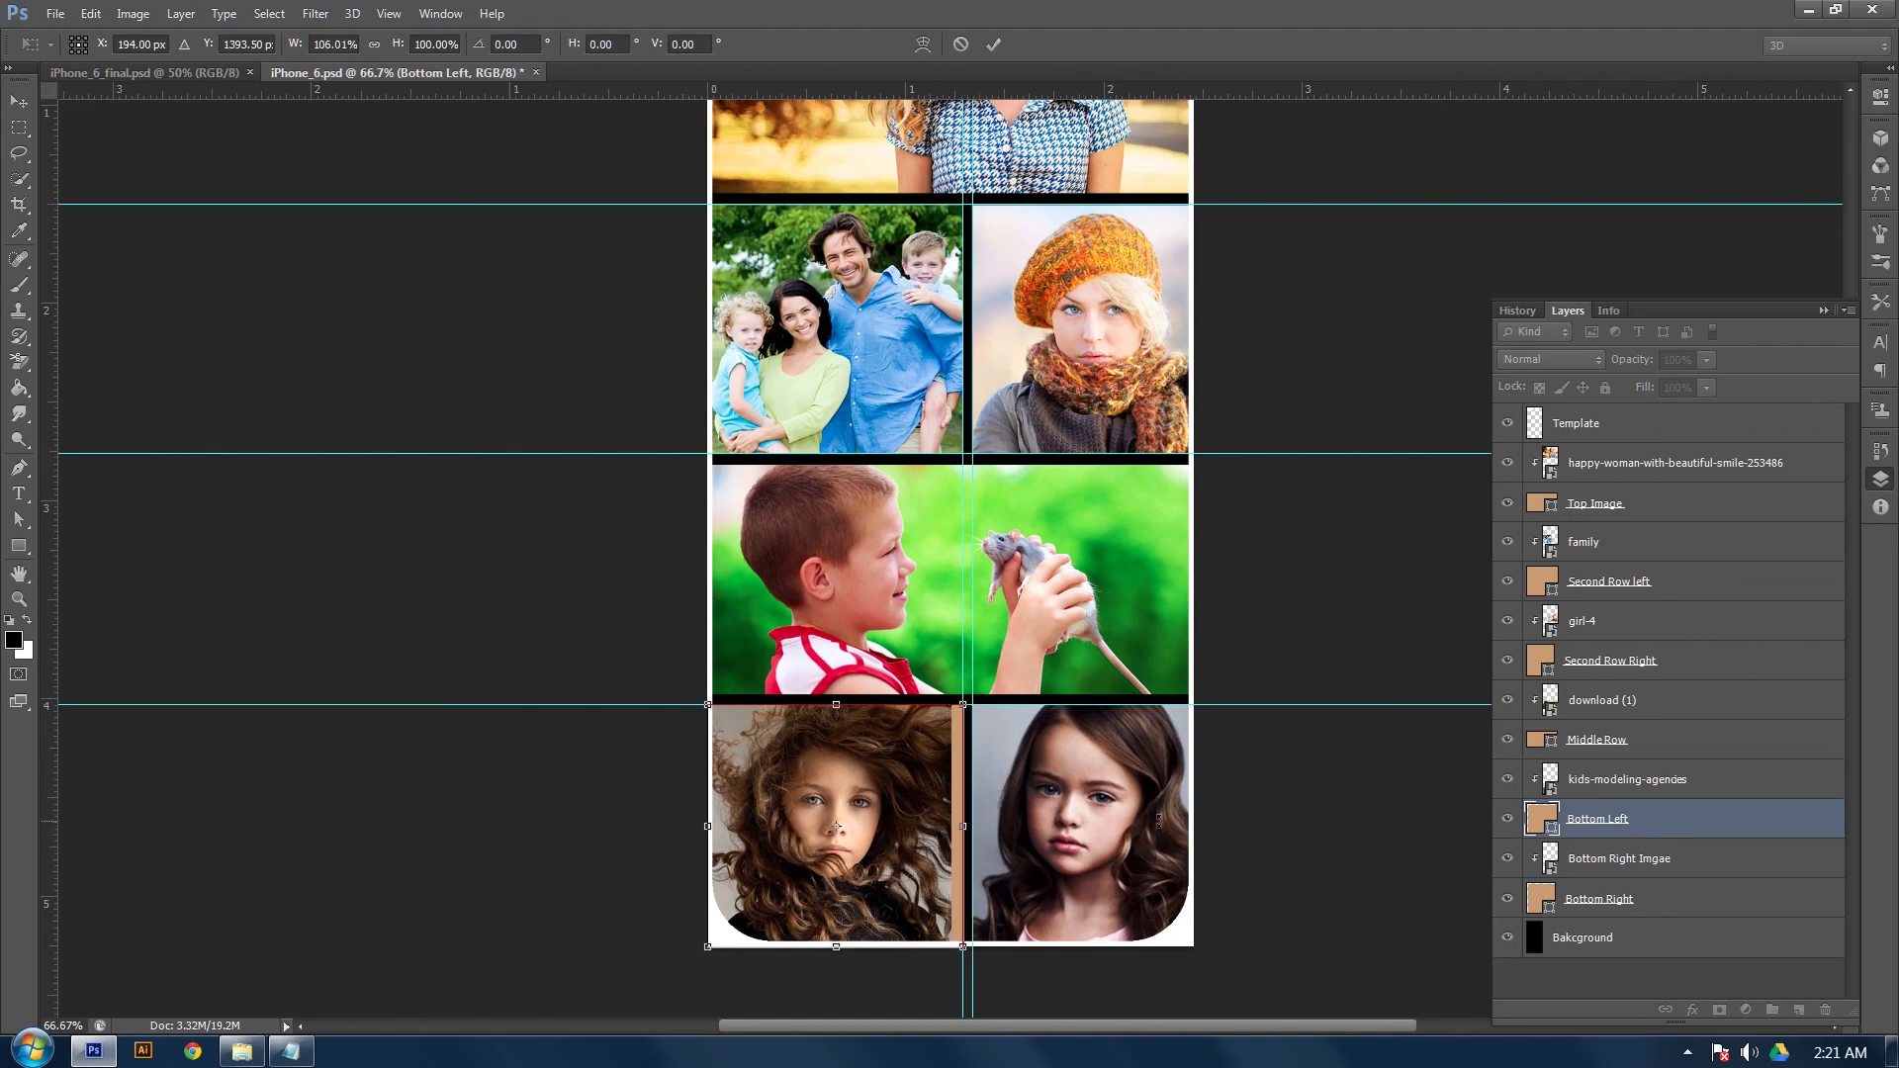
key(Return)
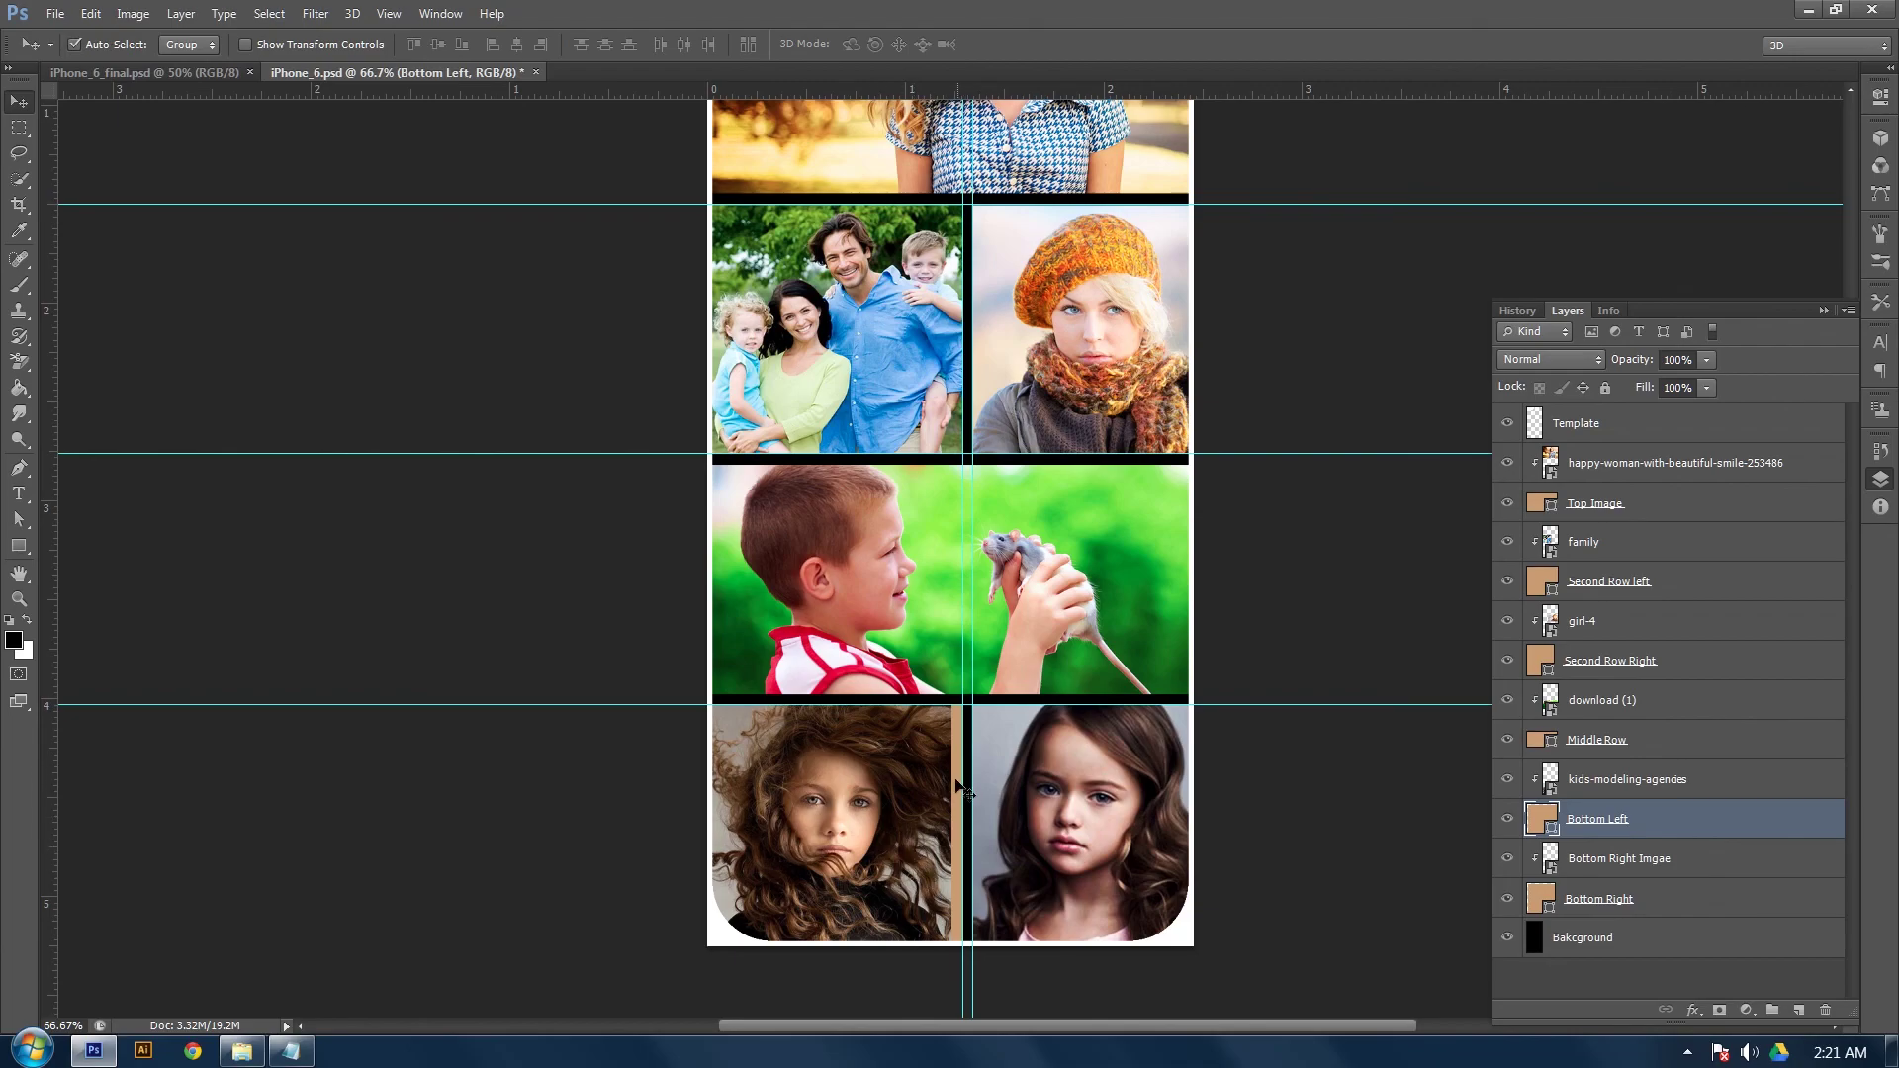
Enlarge the curly-haired girl photo to about 29.66% so it fills the bottom-left slot
click(906, 815)
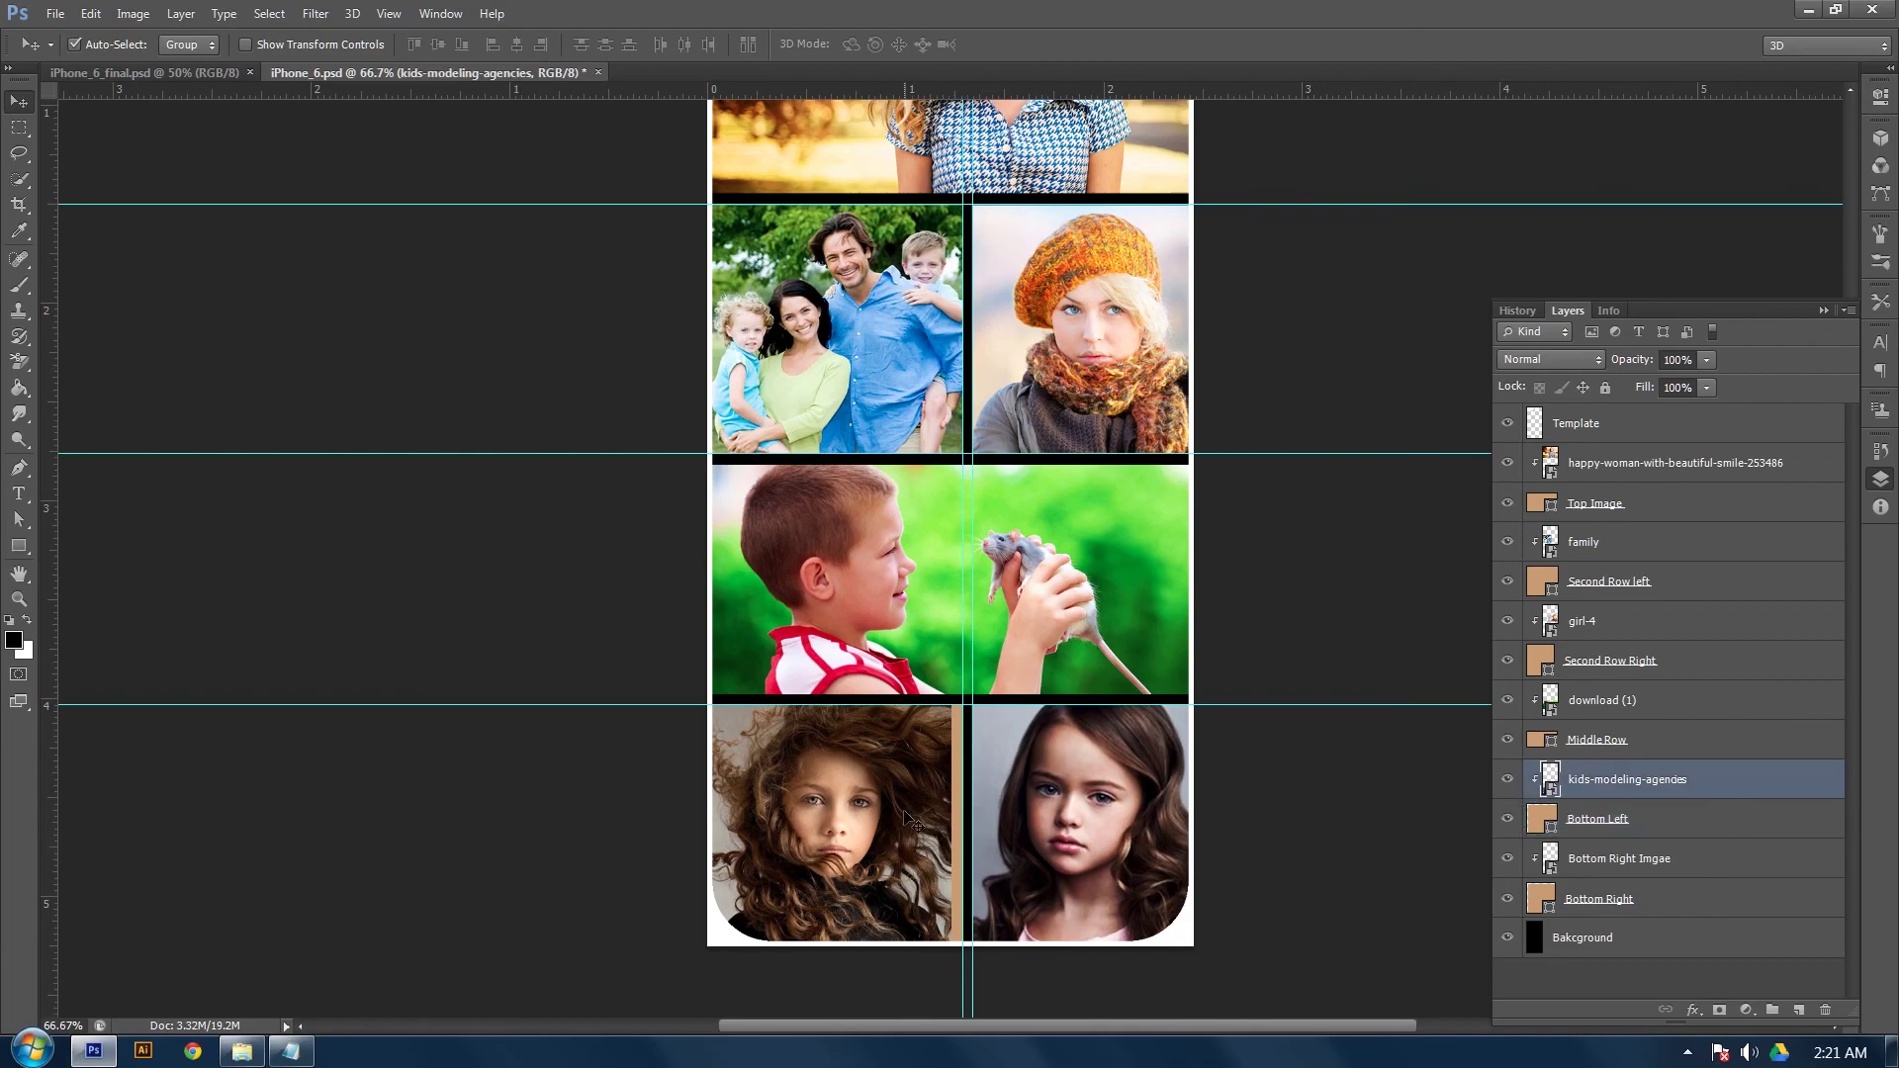
key(ctrl+t)
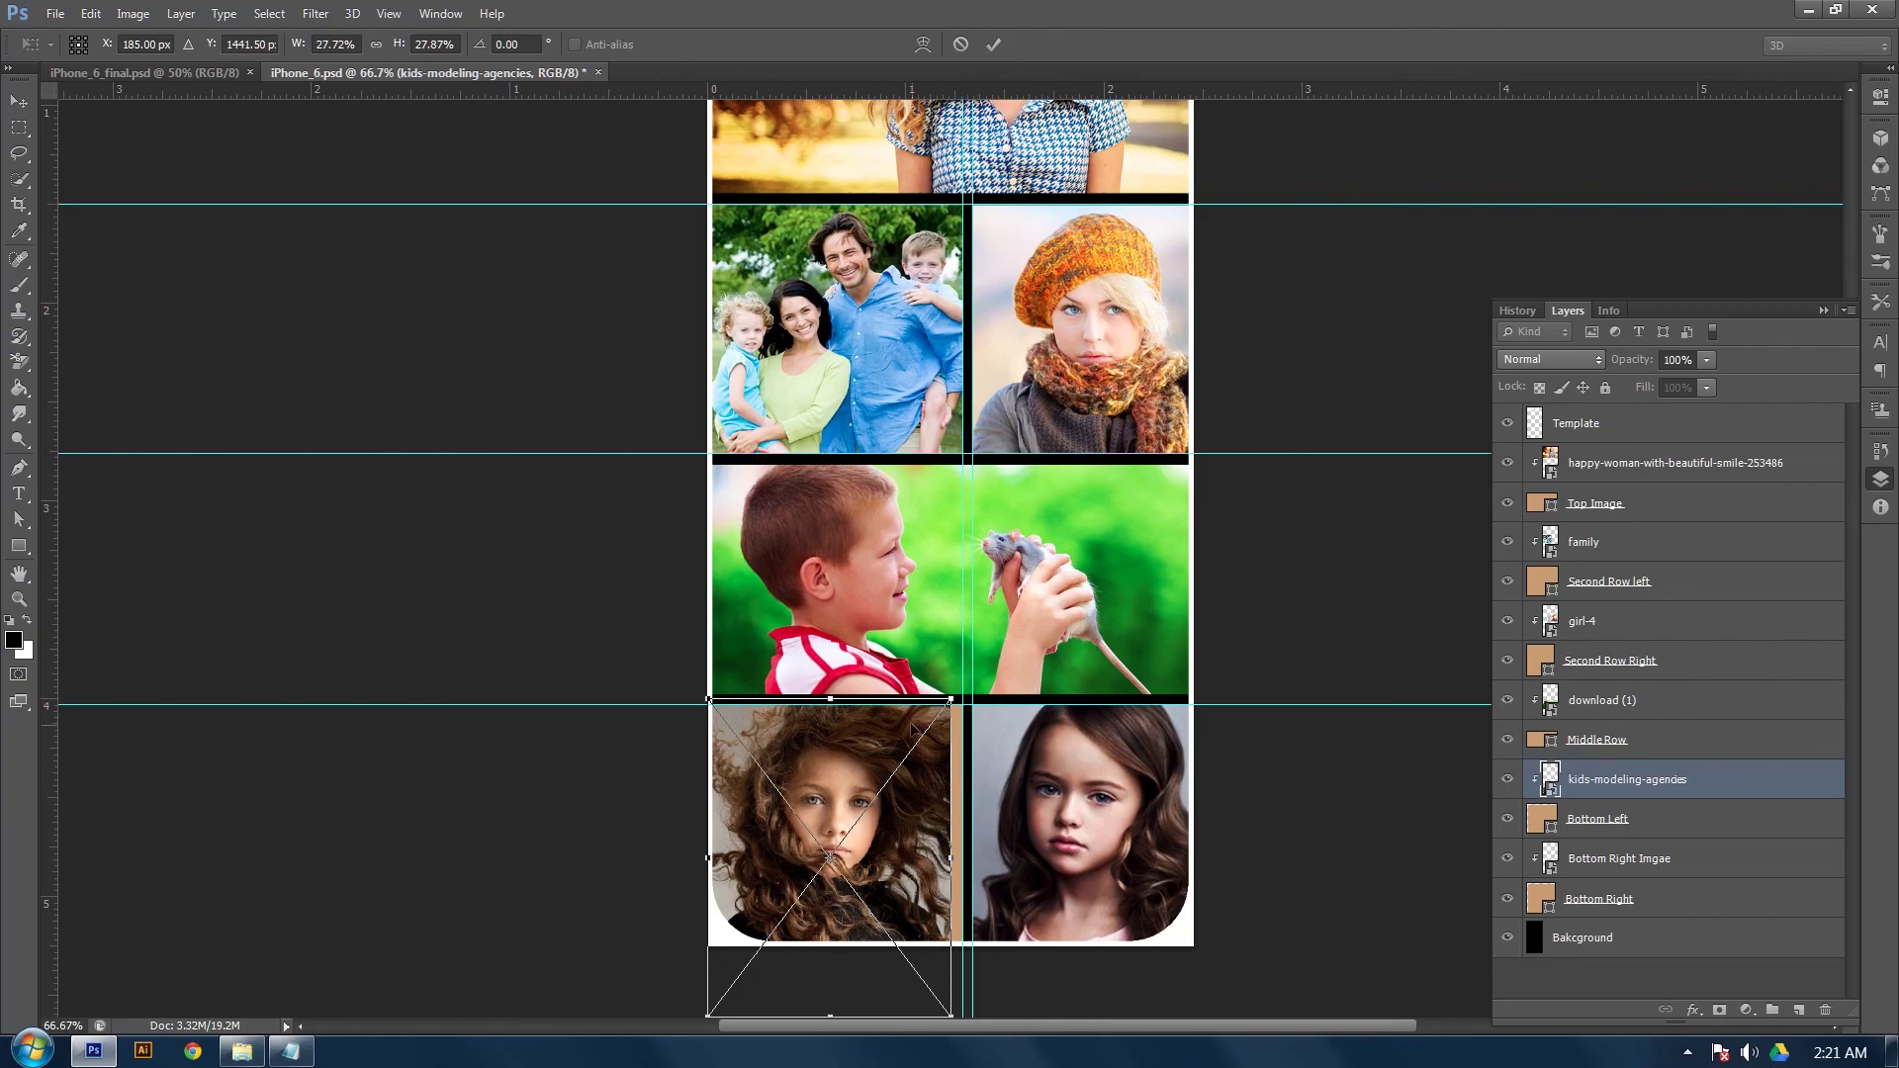
drag(952, 698, 968, 683)
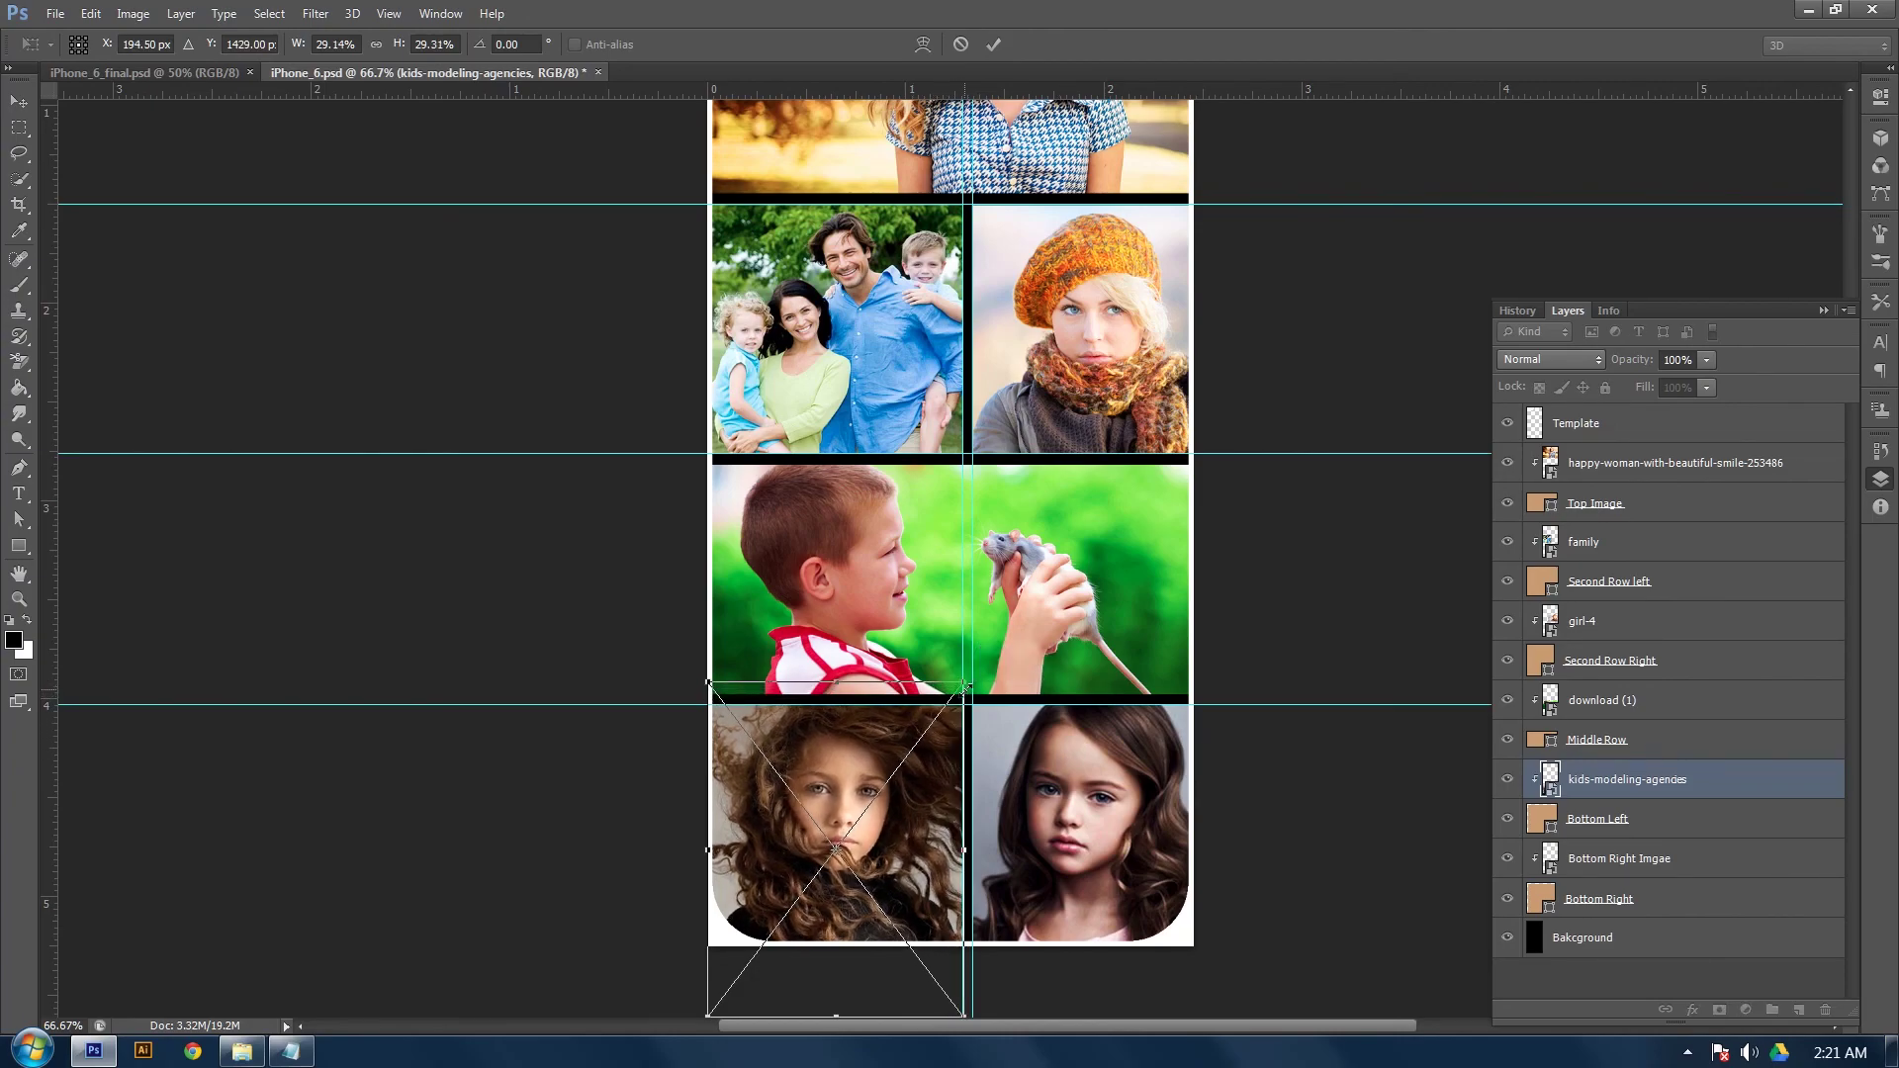
drag(968, 681, 972, 672)
key(Return)
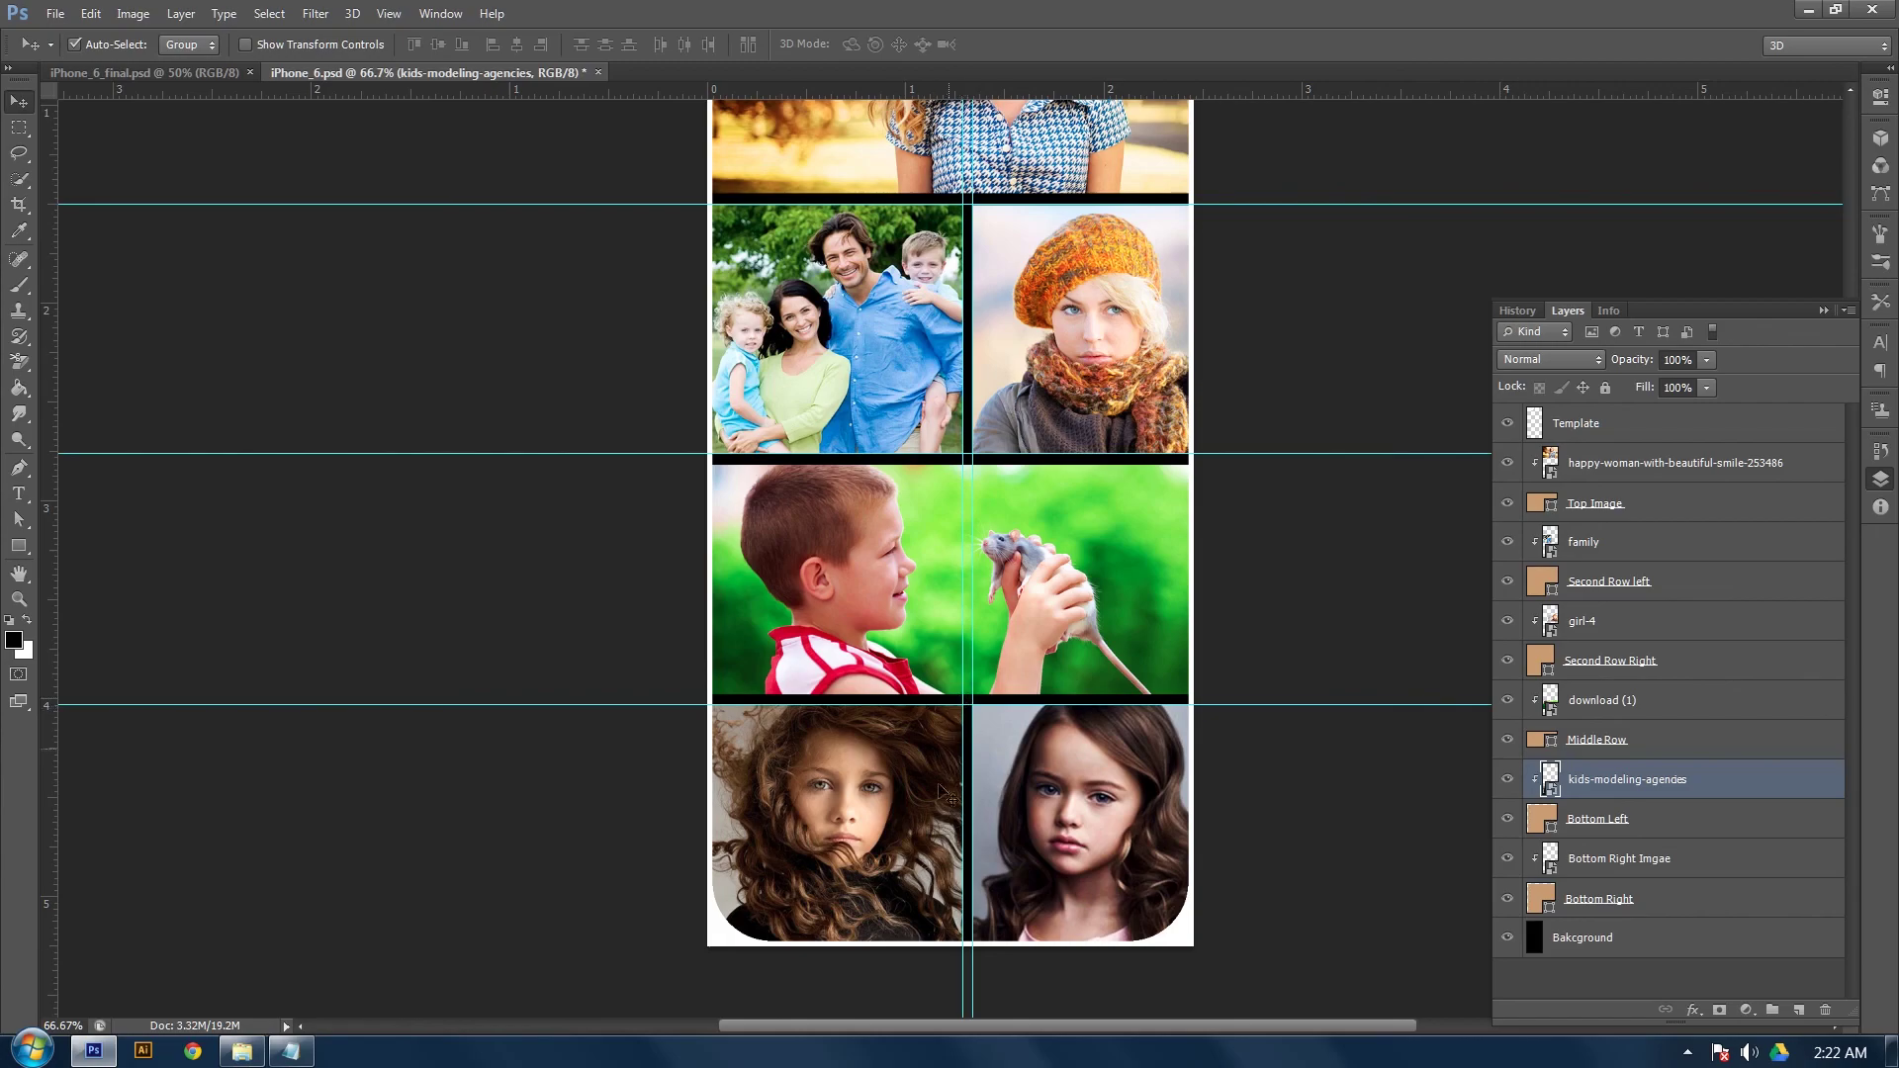
Zoom out to show the whole template and remove all guides with View > Clear Guides
scroll(1276, 542, up, 1)
scroll(1282, 546, up, 1)
scroll(1281, 564, down, 2)
scroll(1281, 583, up, 2)
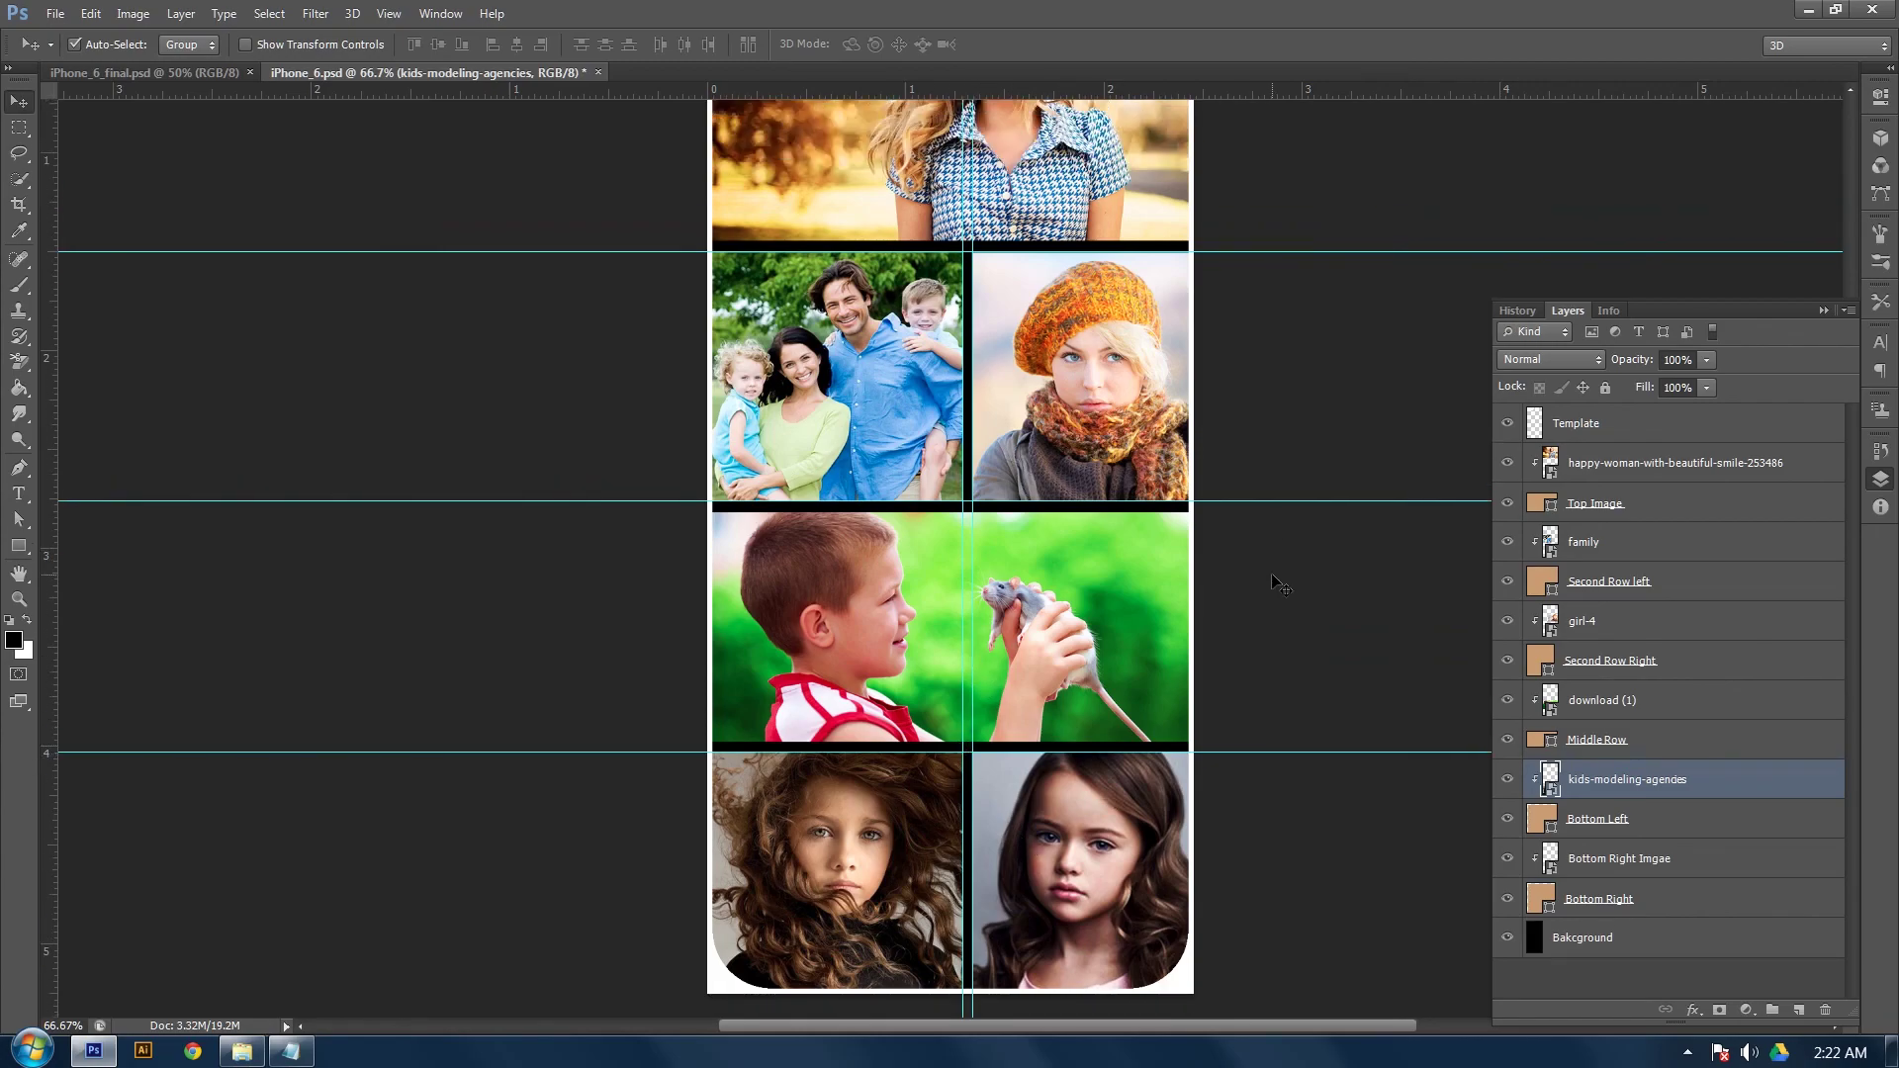
scroll(1276, 584, down, 1)
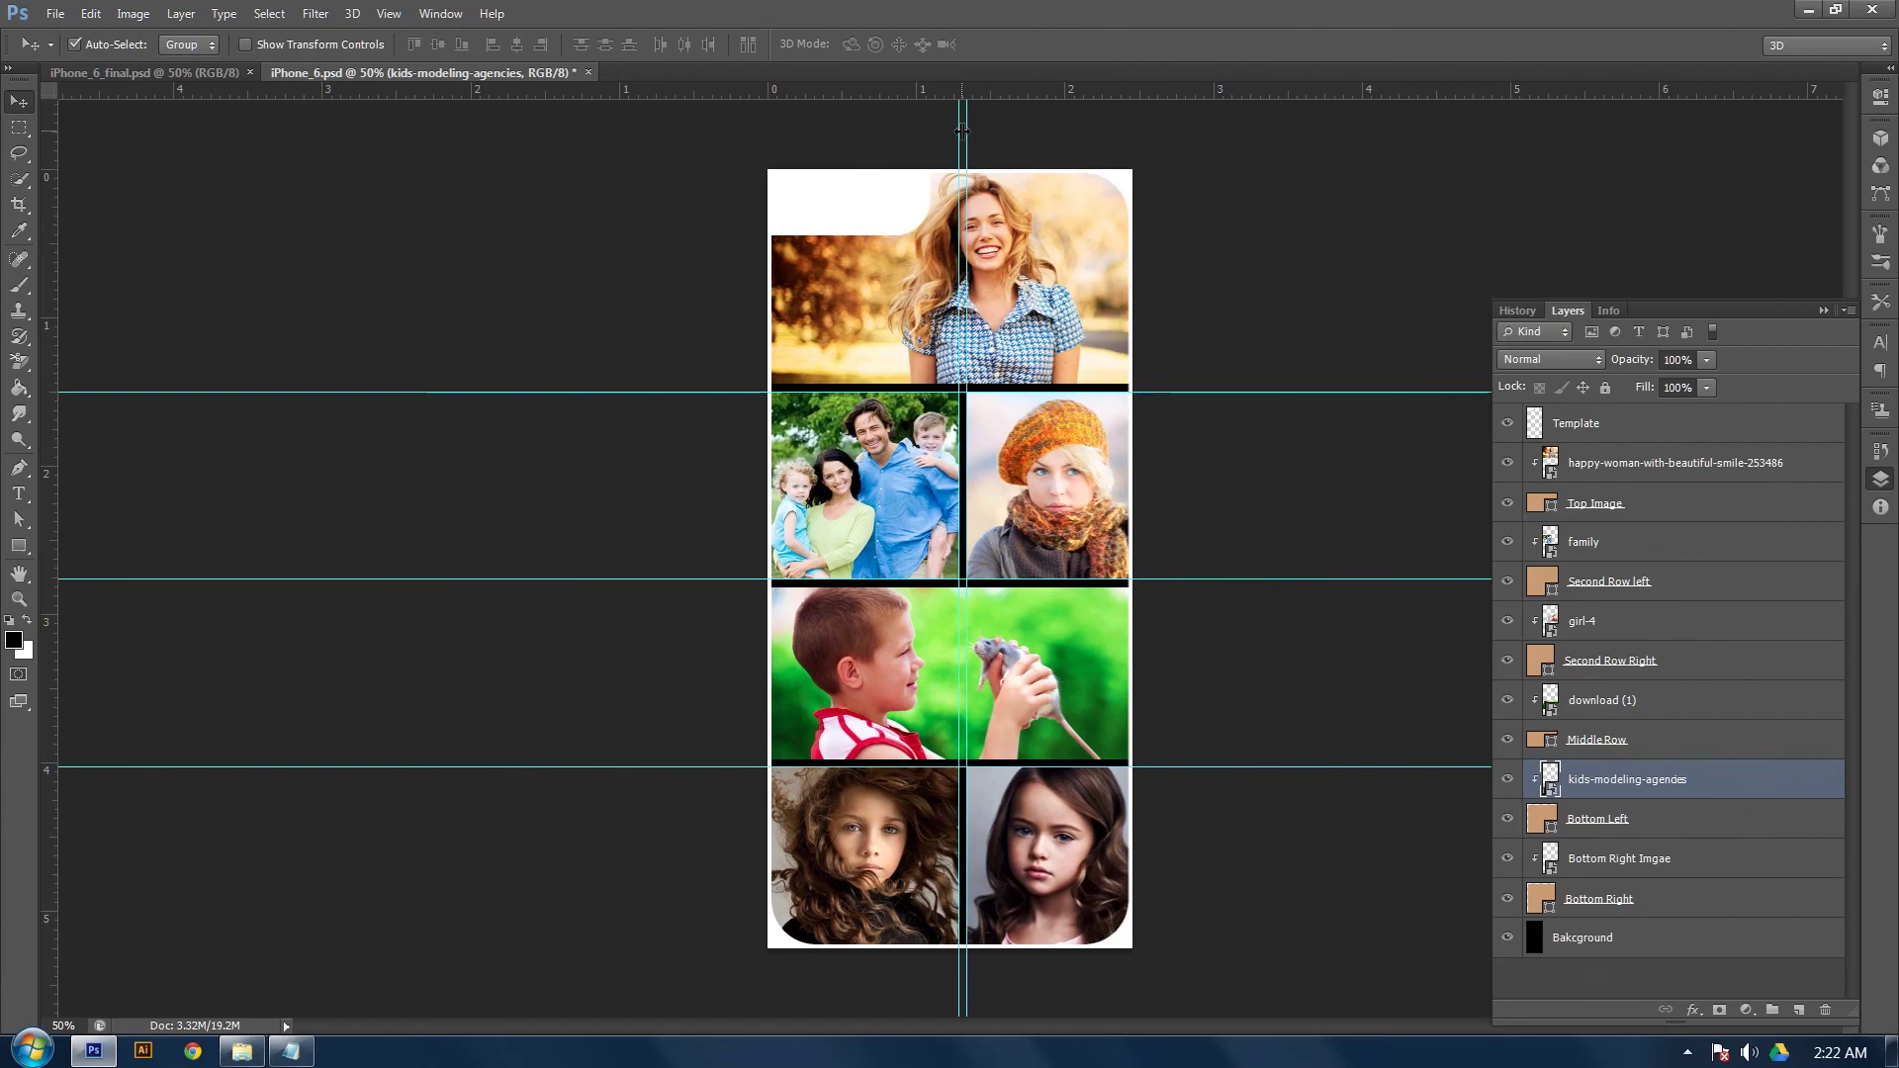
click(388, 14)
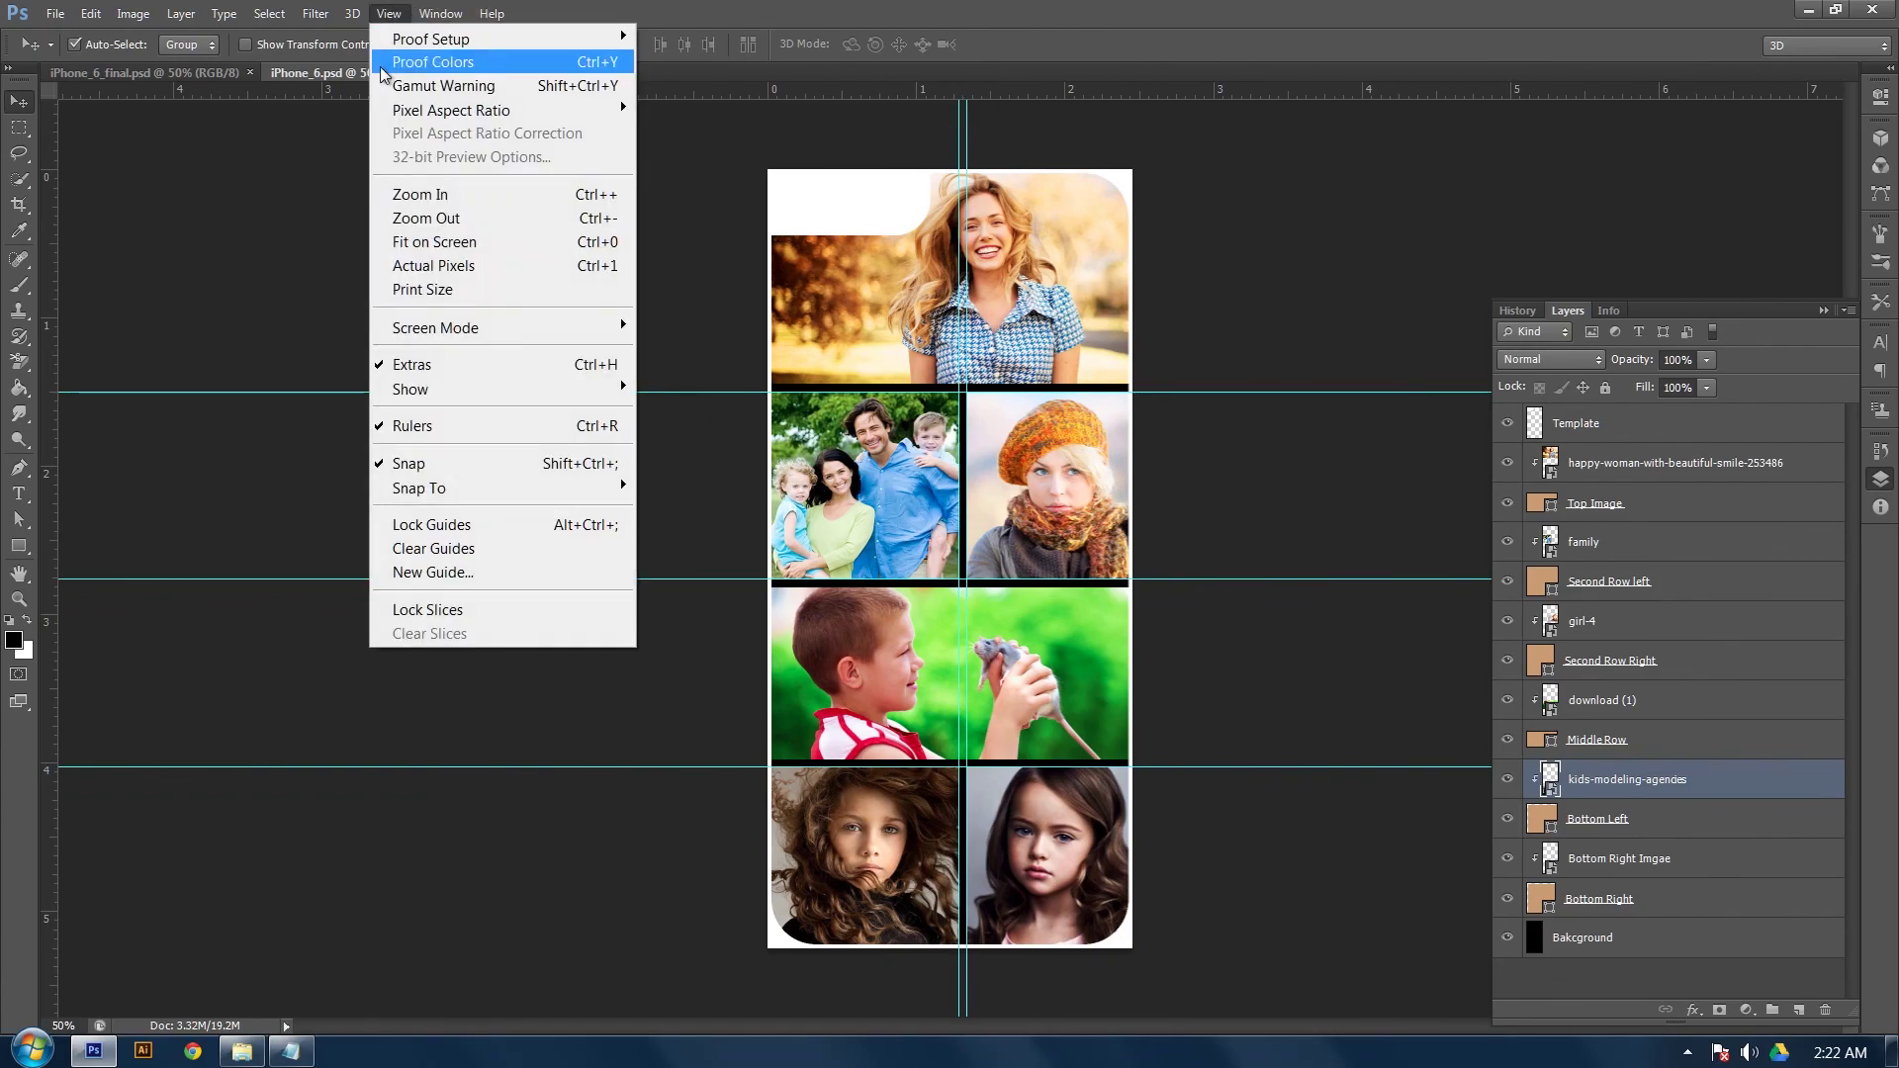
click(435, 549)
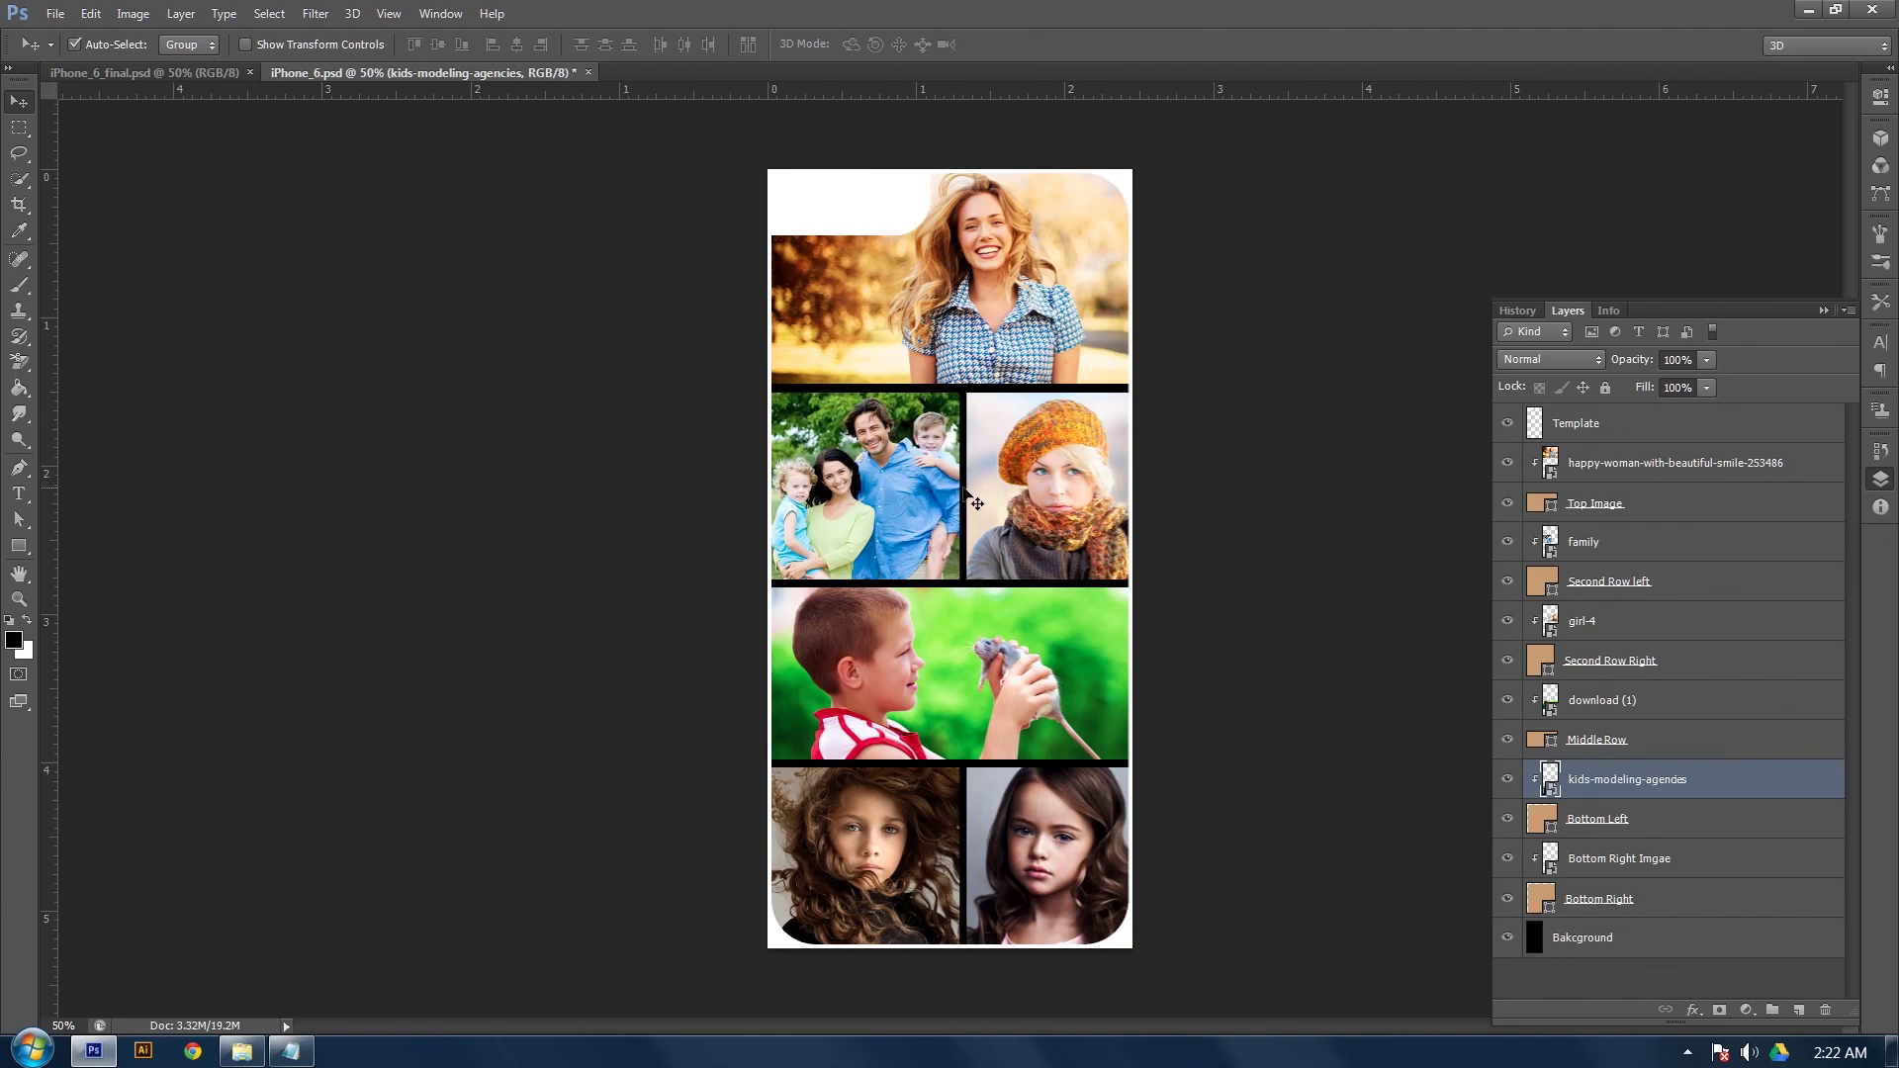
Stretch the Top Image frame slightly downward with Free Transform and commit
click(979, 369)
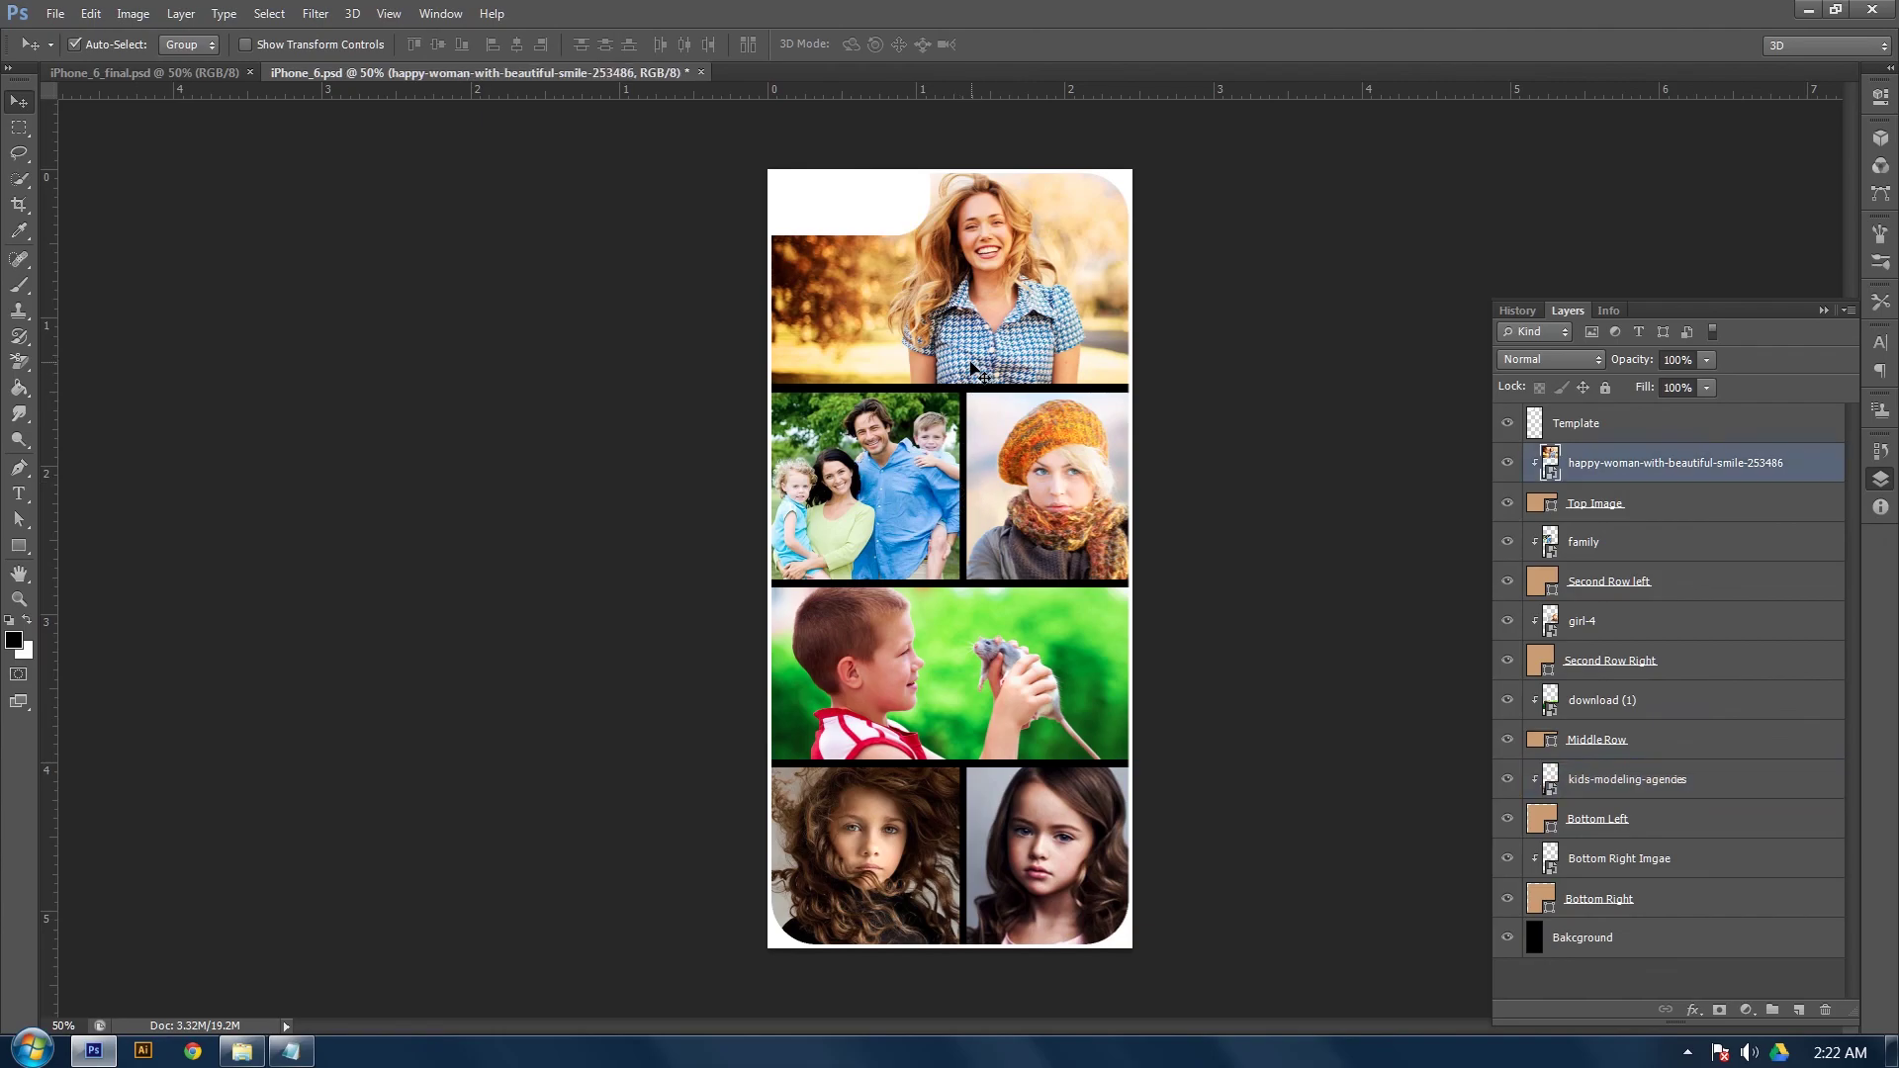
click(1686, 507)
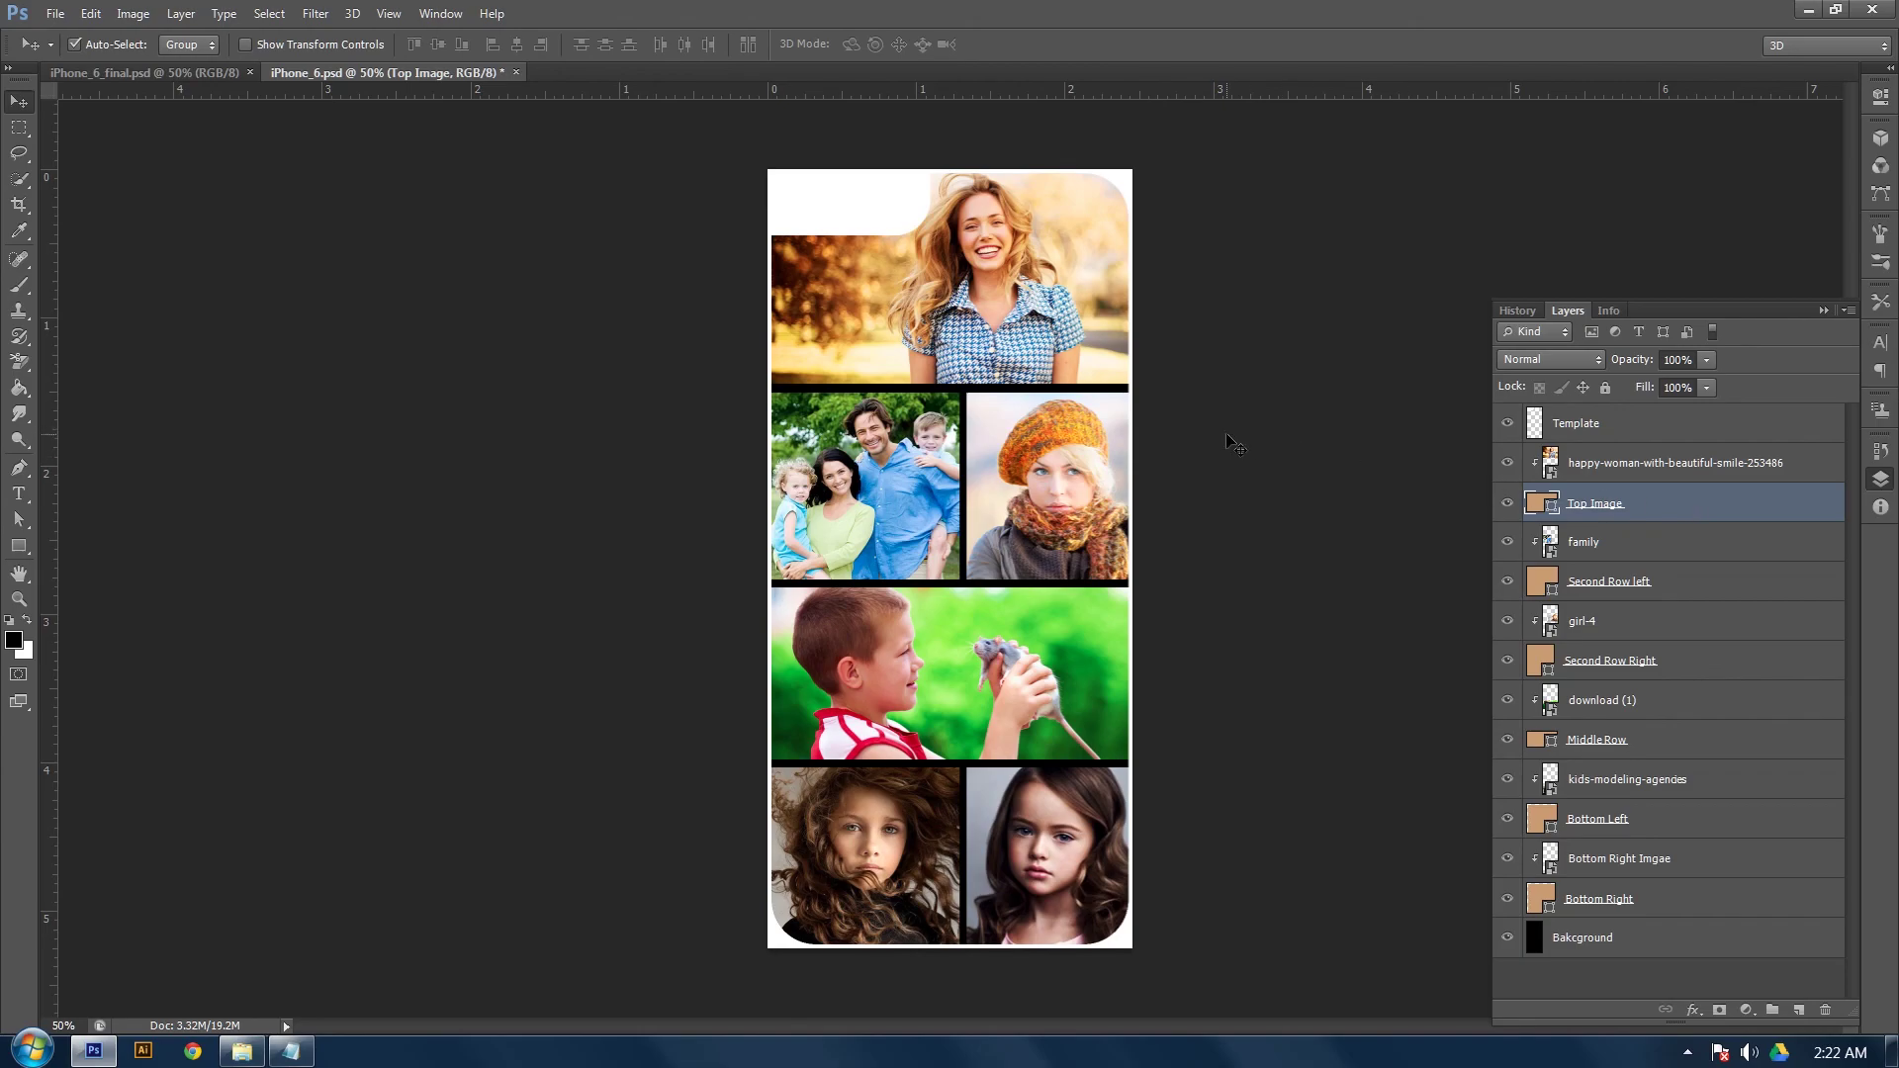
key(ctrl+t)
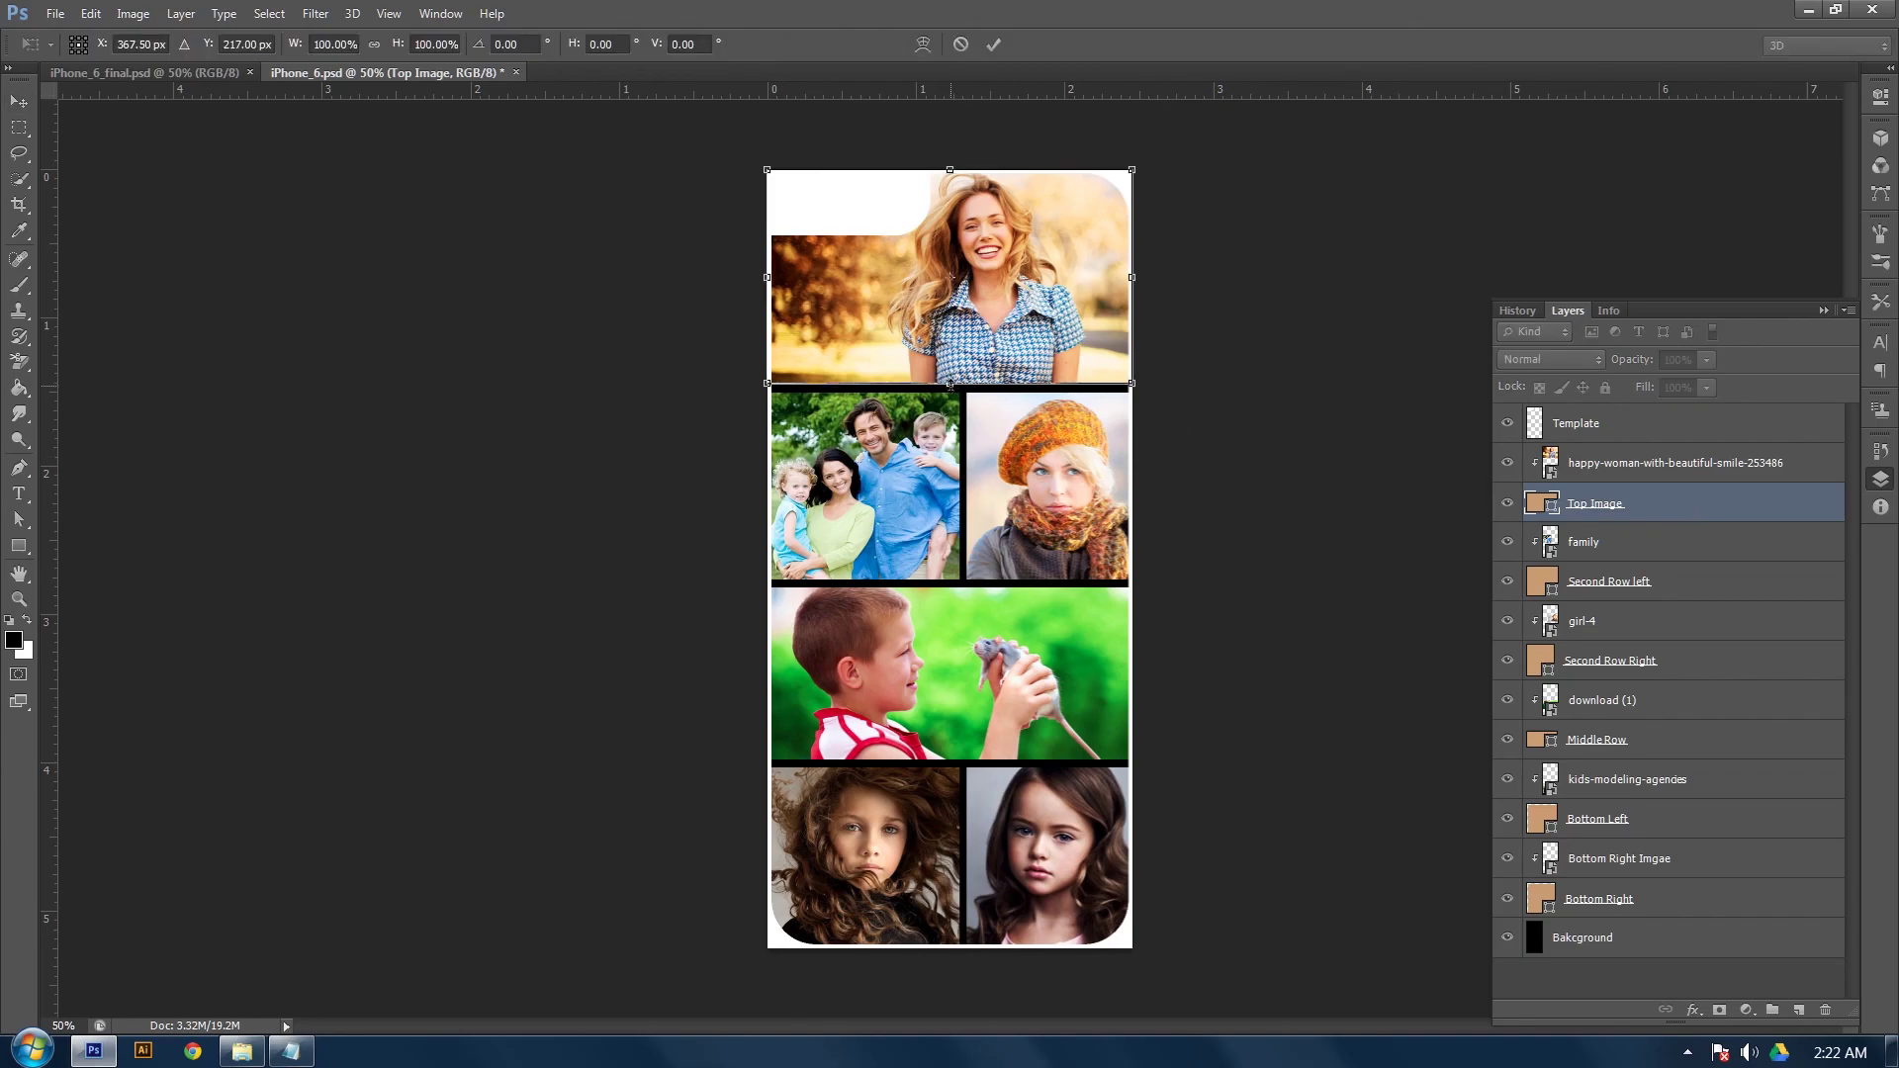
drag(949, 384, 954, 385)
click(993, 43)
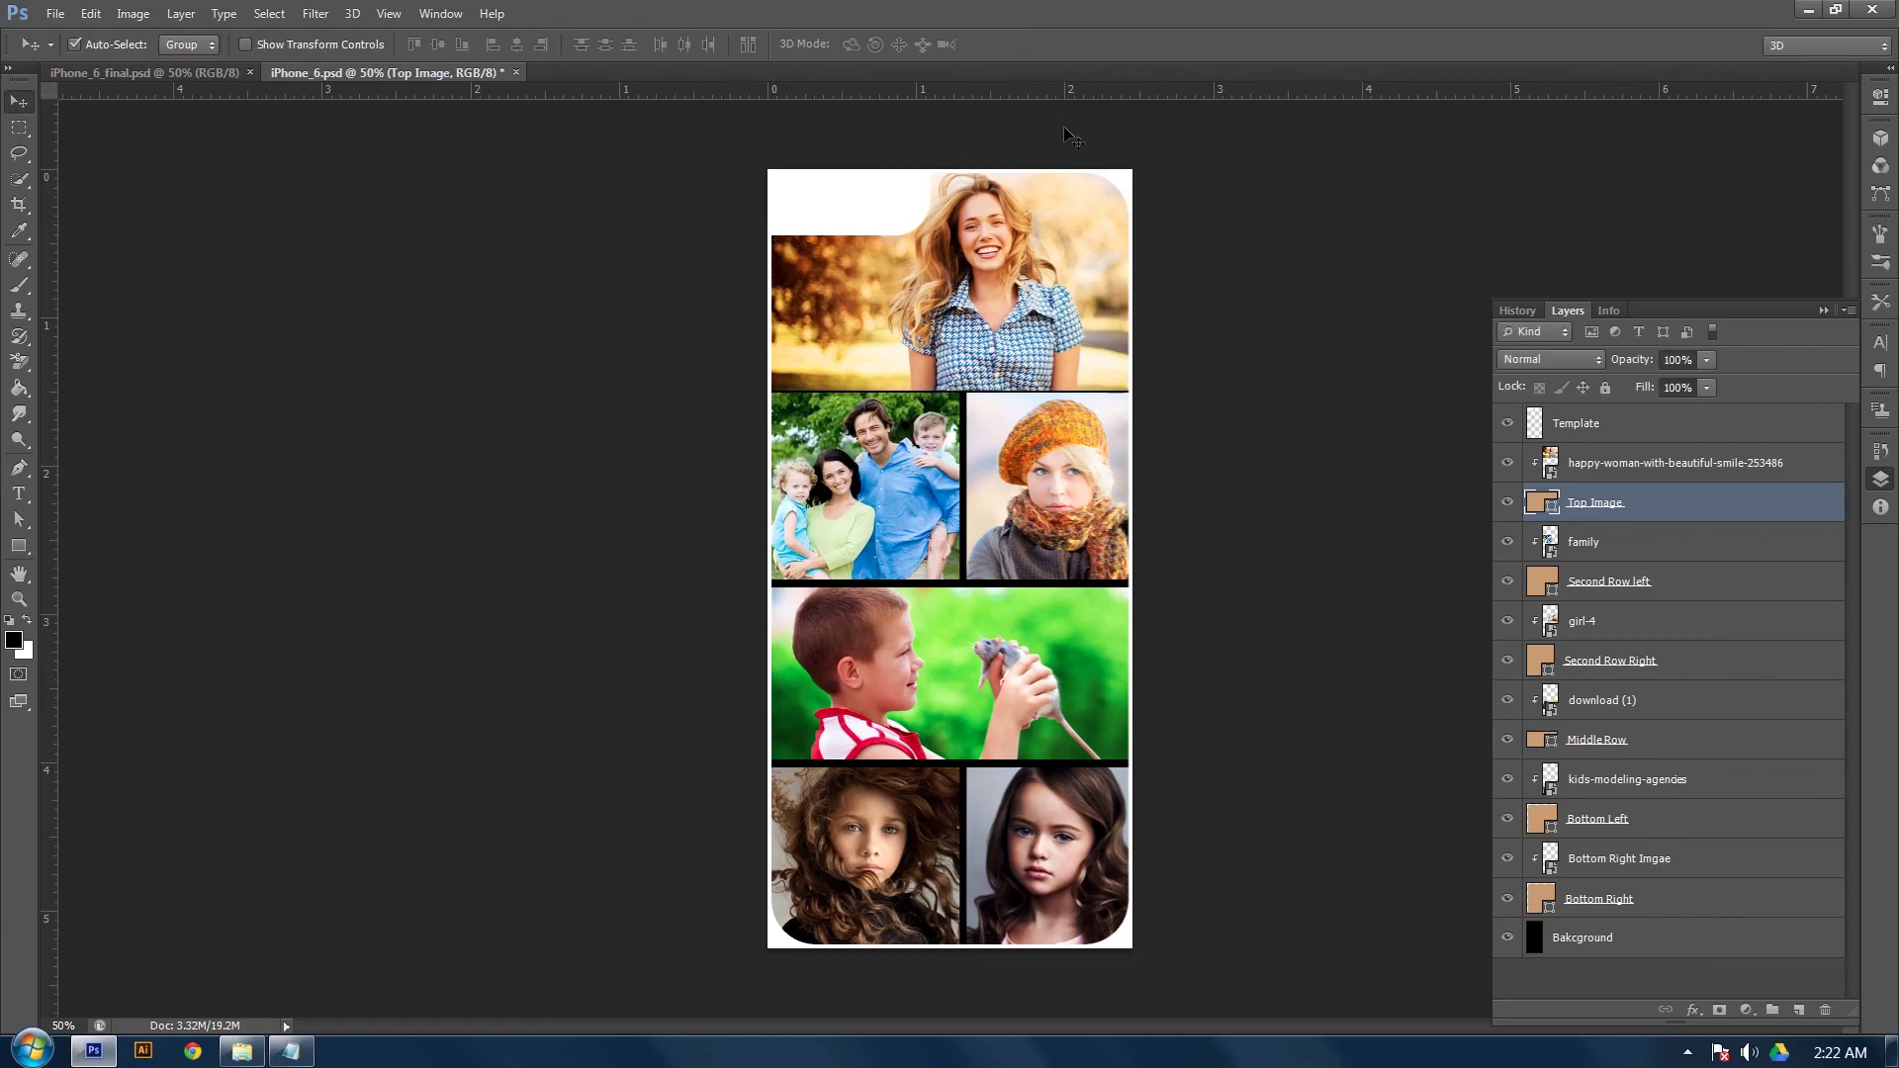
Select in turn the woman photo, Top Image, family, Second Row left, kids photo and Bottom Left layers
click(1022, 301)
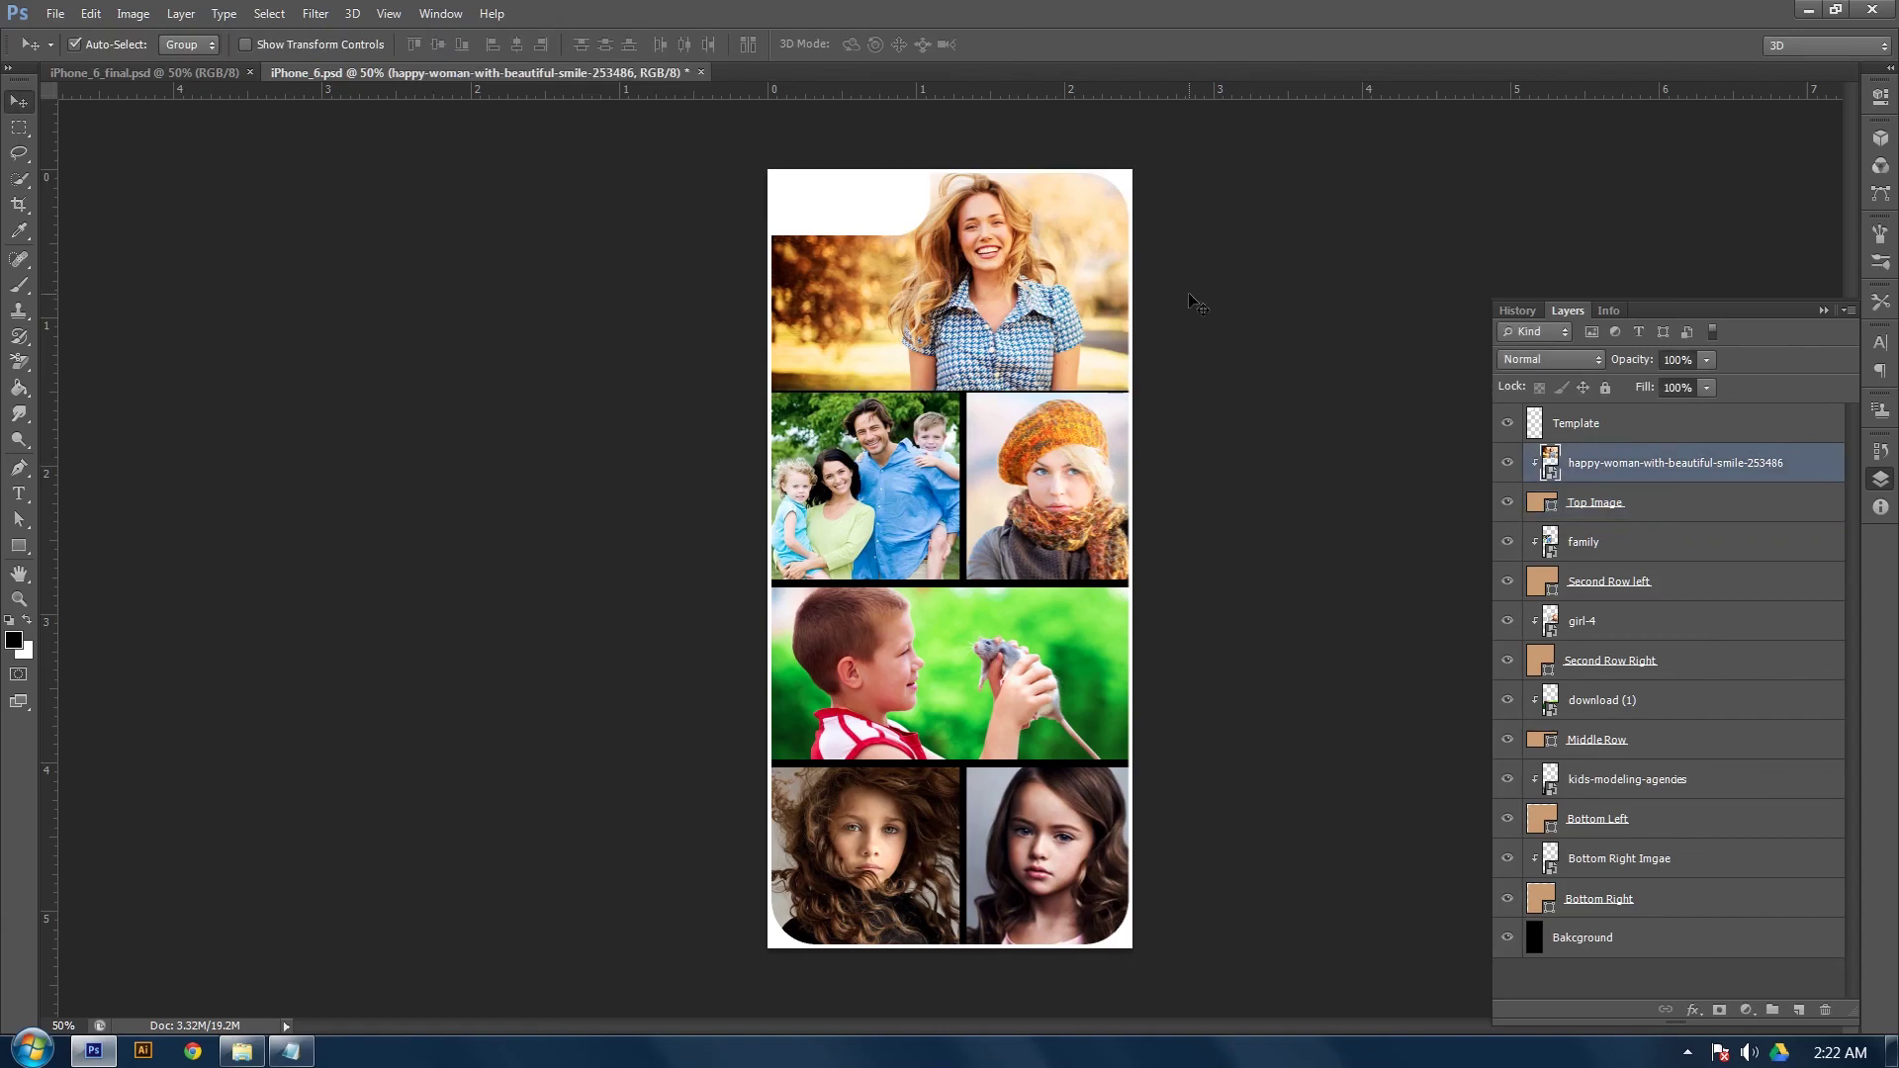
click(1661, 507)
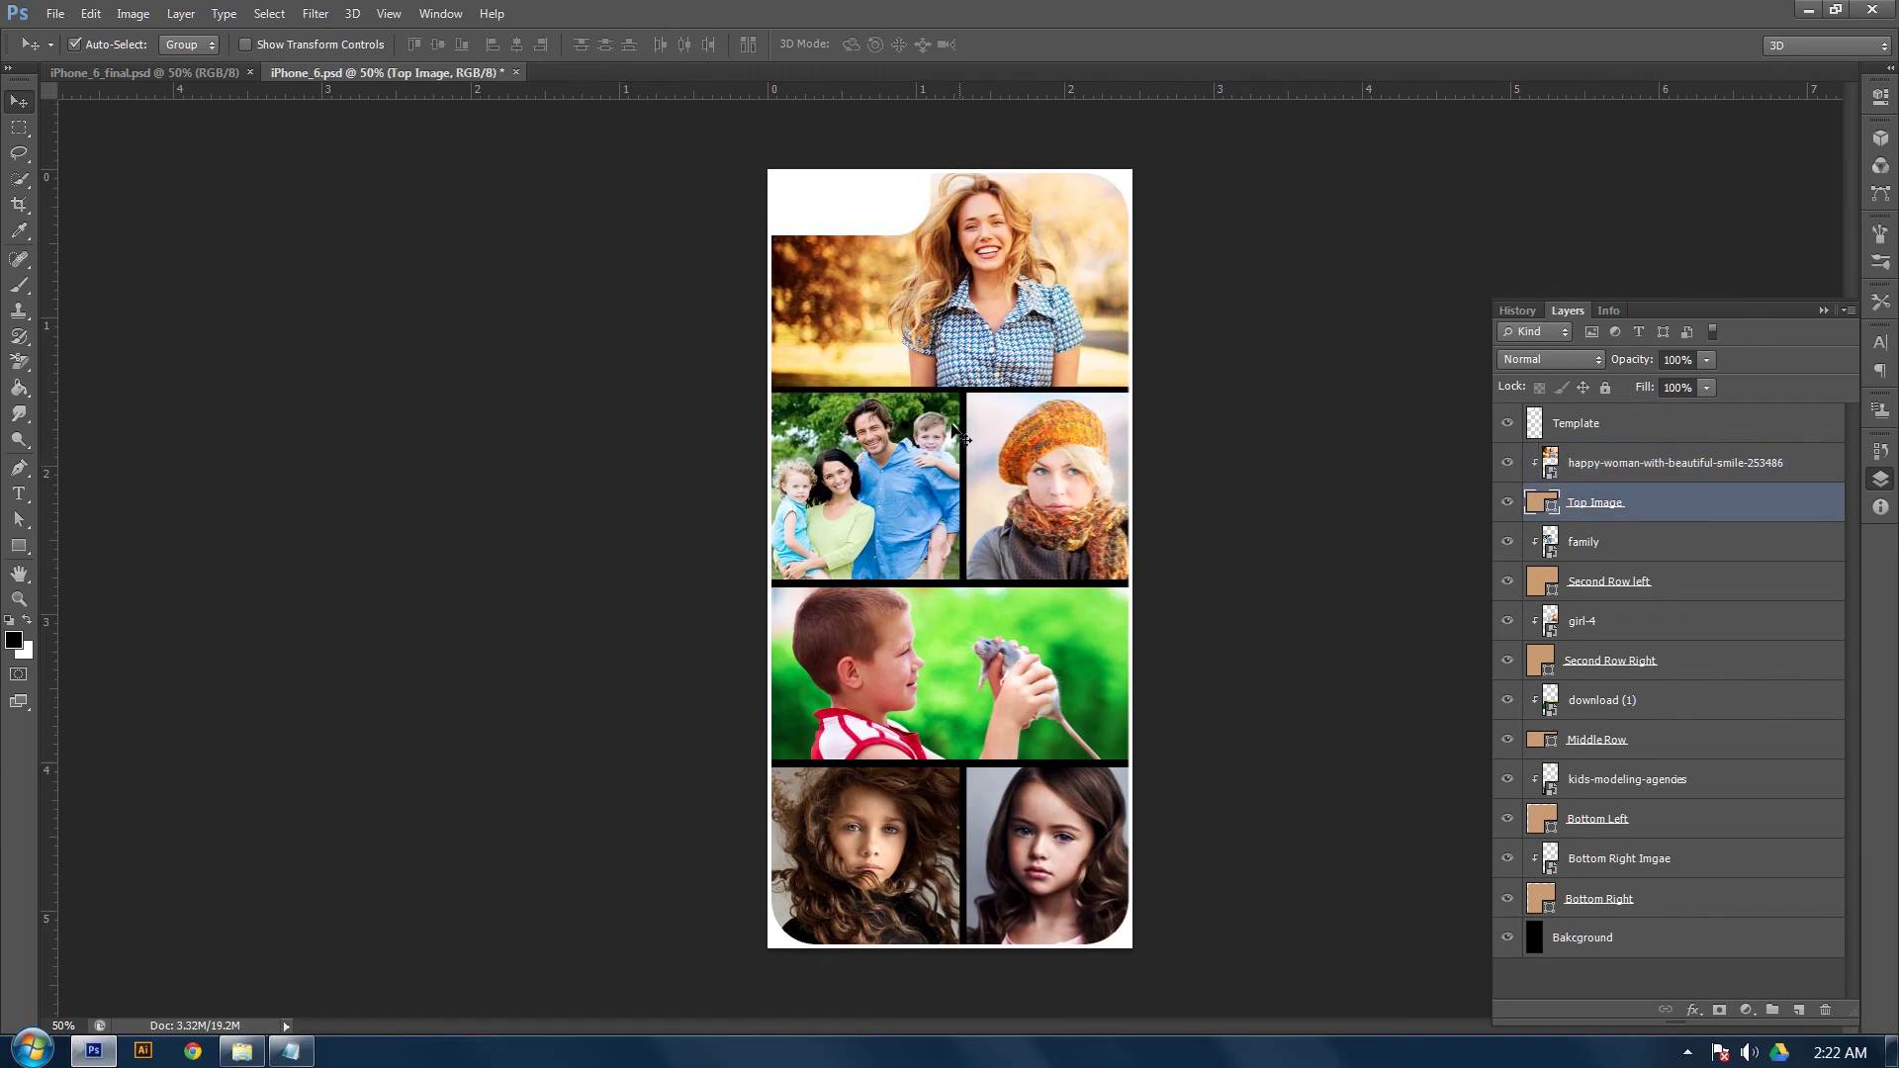
click(1654, 542)
click(1660, 588)
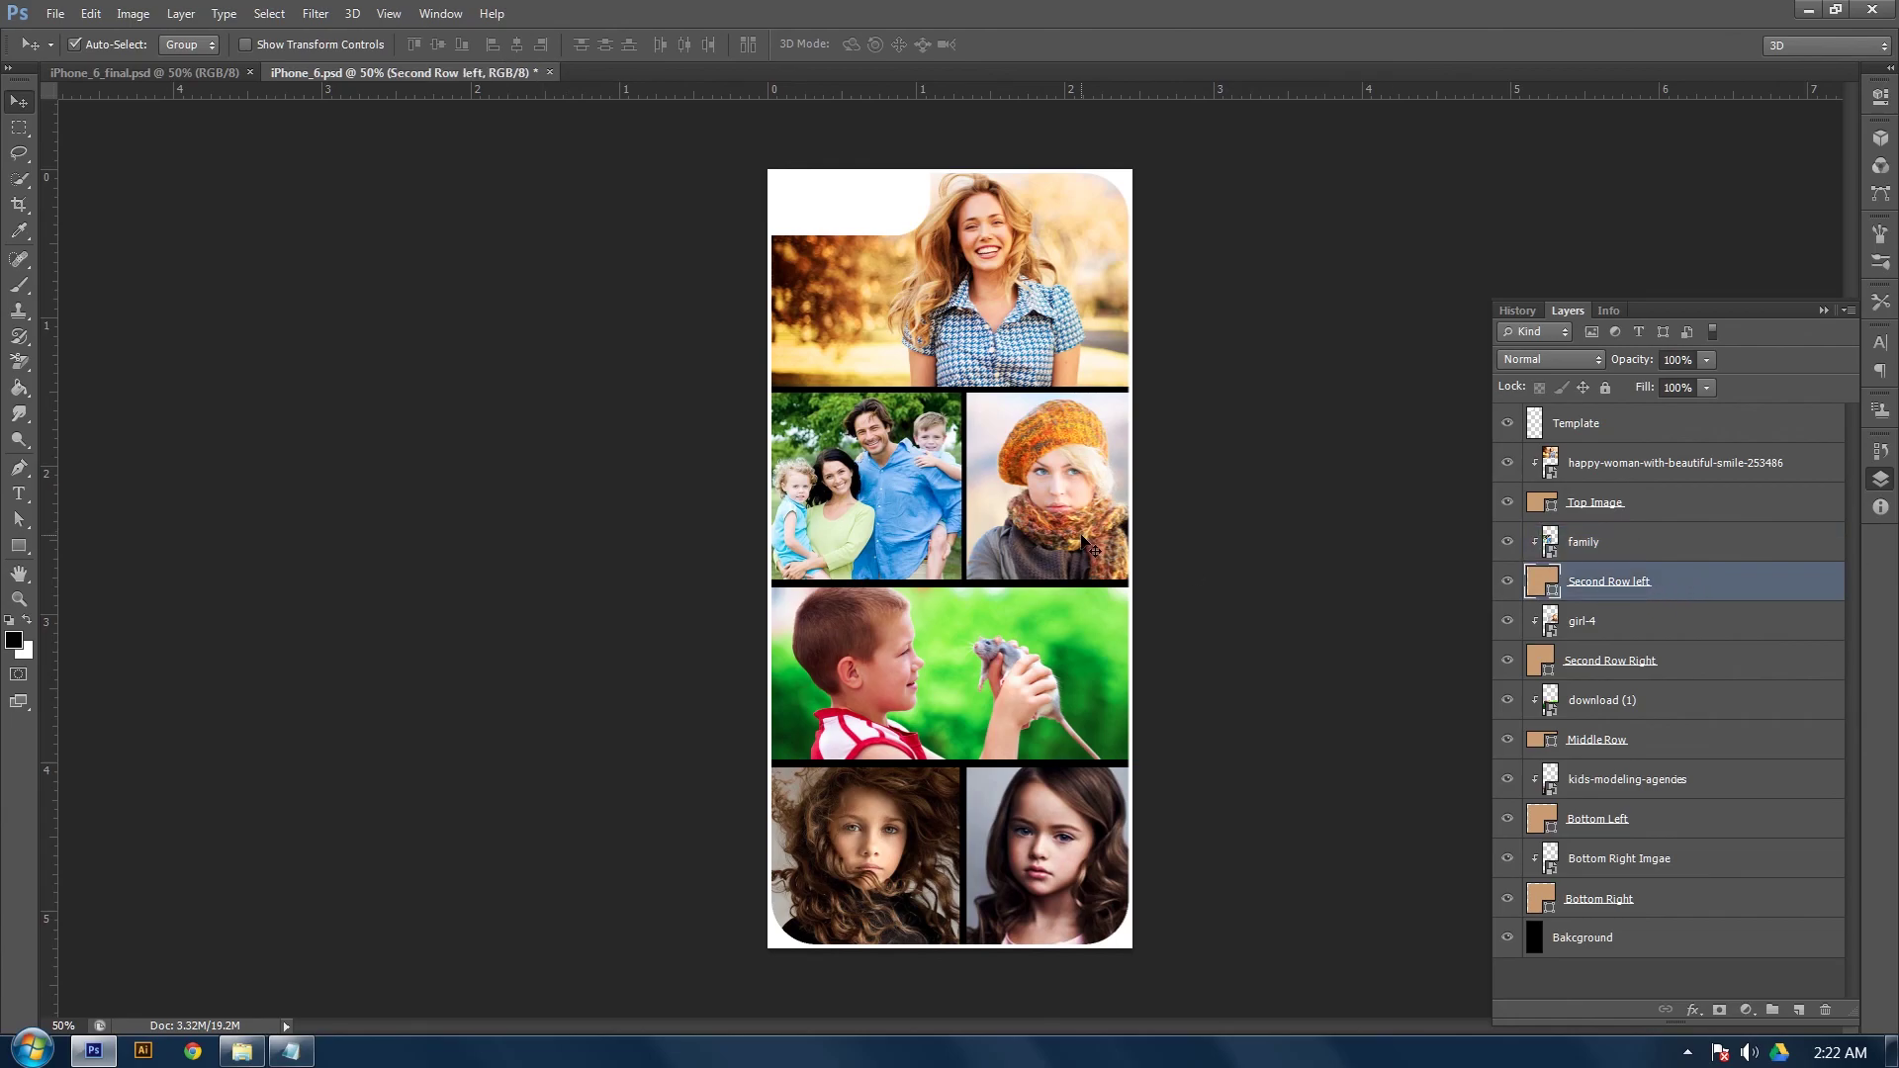
click(951, 886)
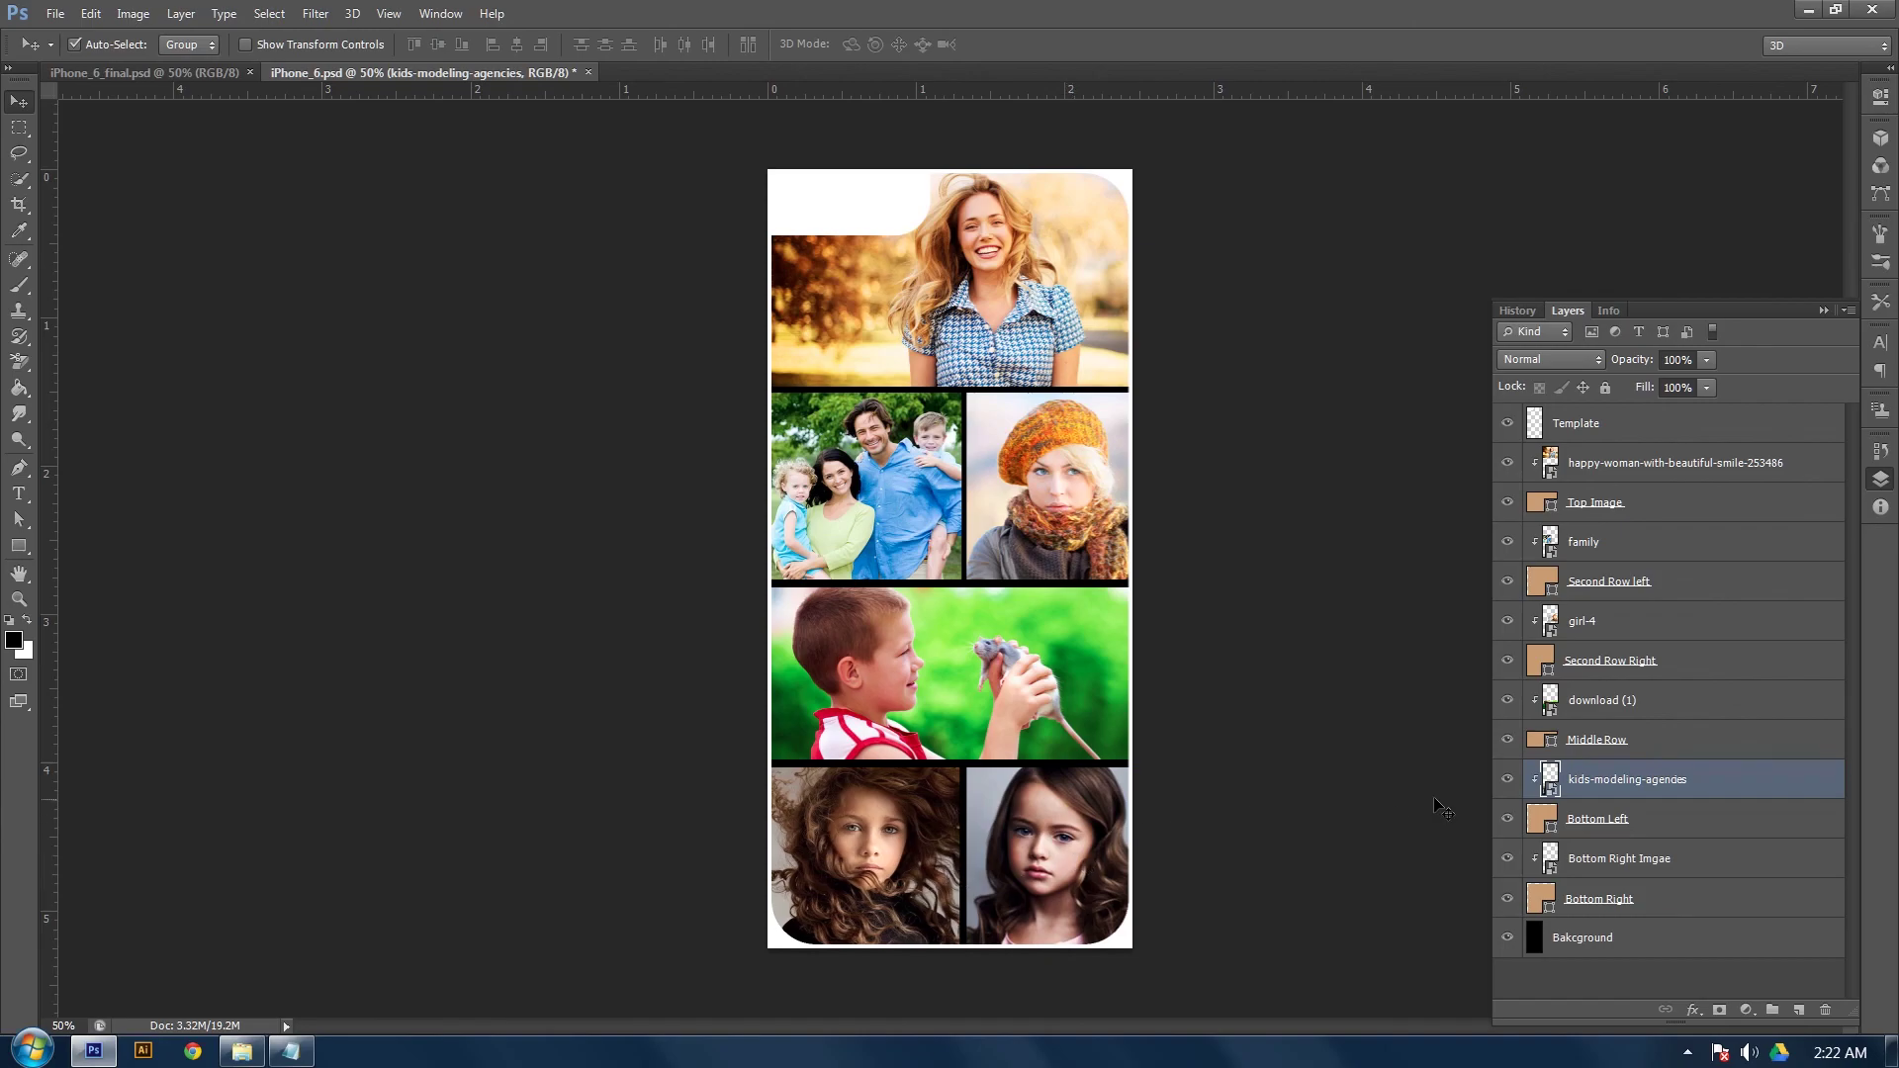
click(1691, 833)
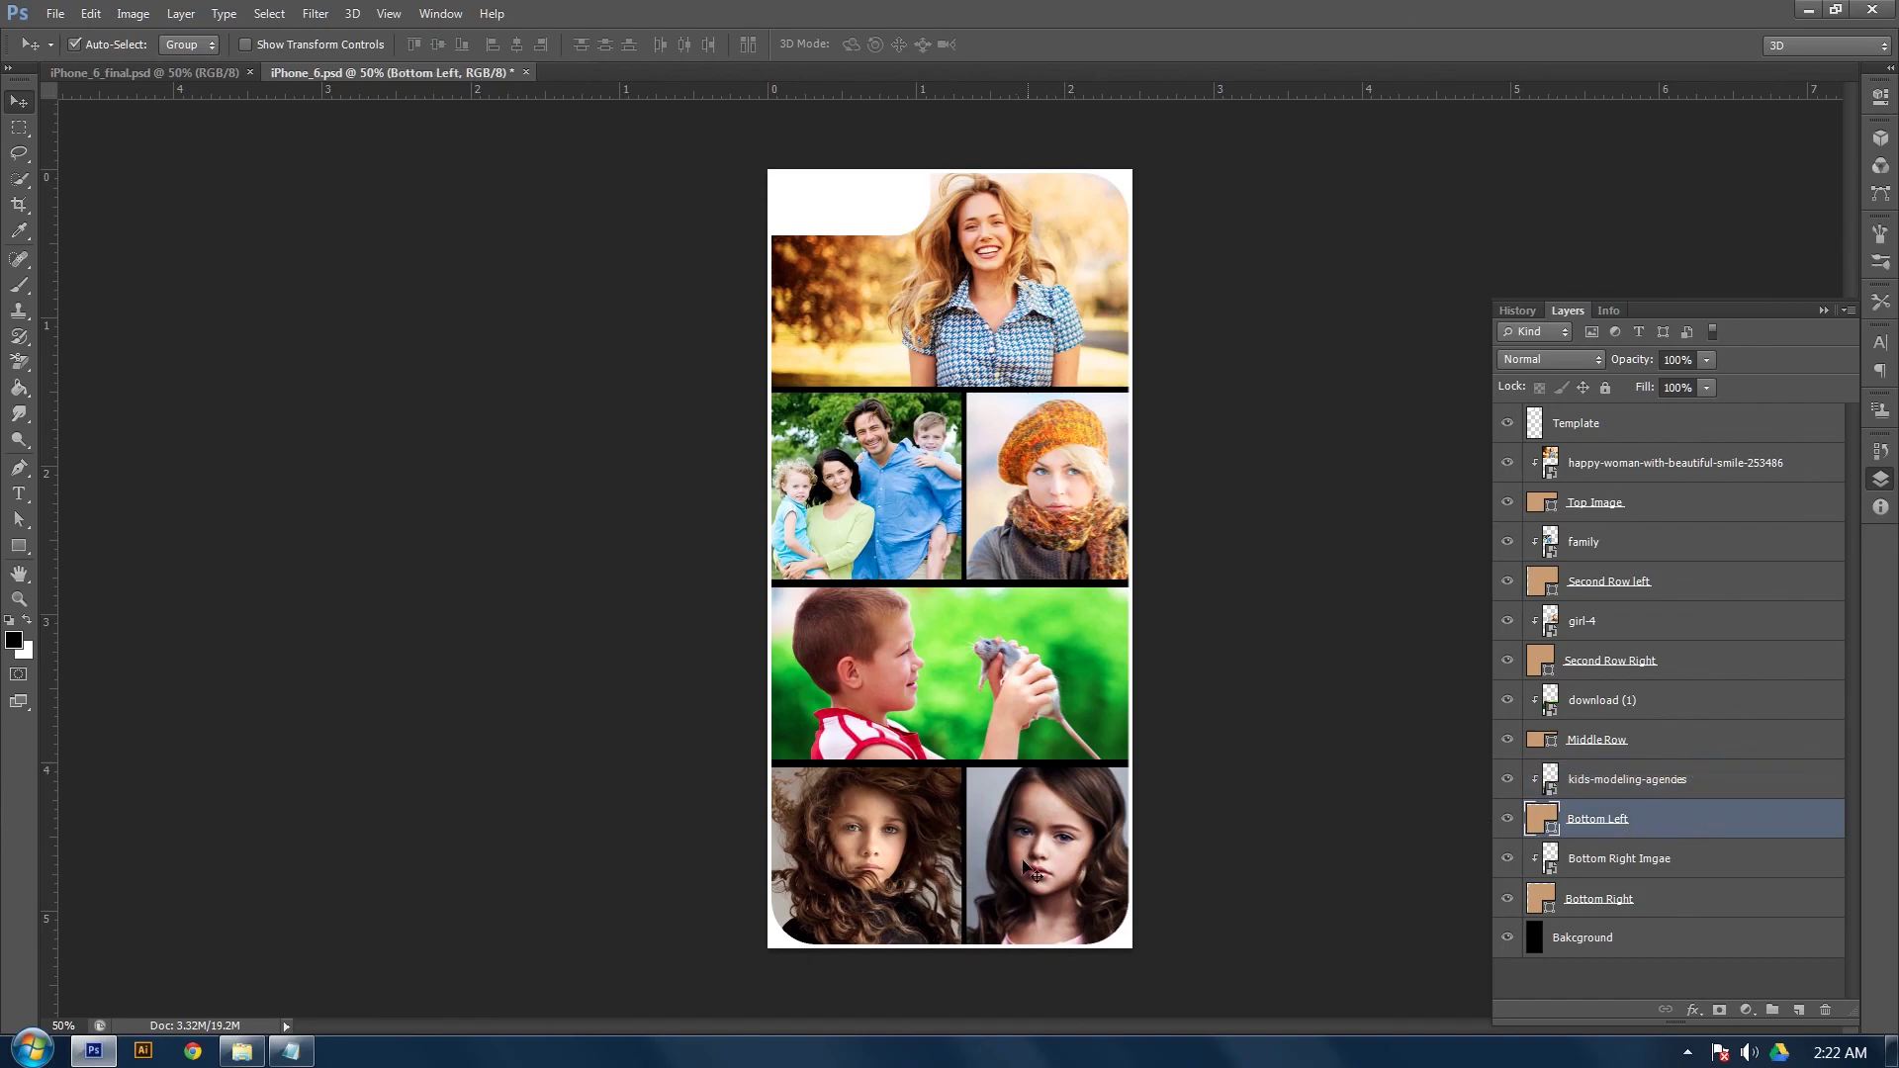